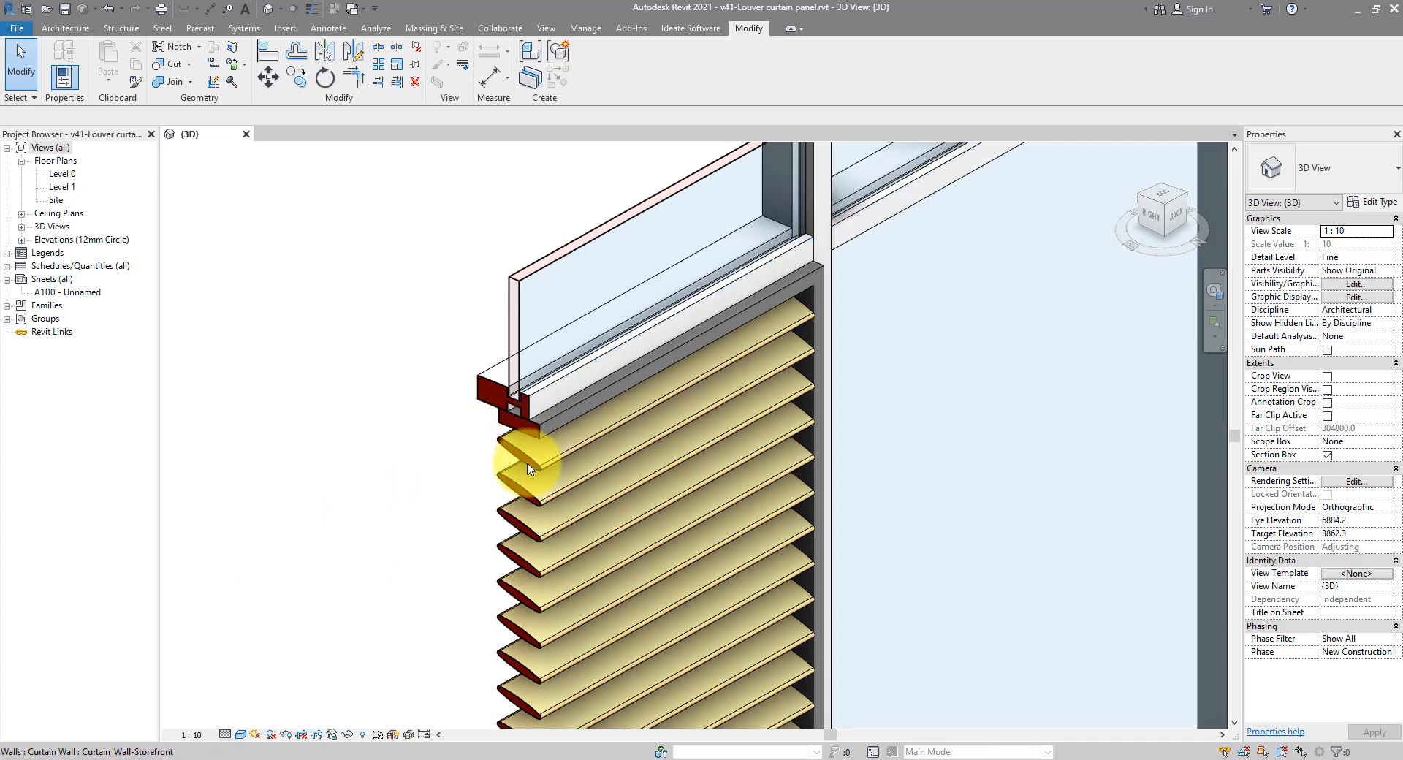
# Set the Panel 3 louver type's Angle to 45° and Spacing to 100
pyautogui.moveTo(530, 468); pyautogui.dragTo(579, 398, button='middle')
pyautogui.press('Tab')
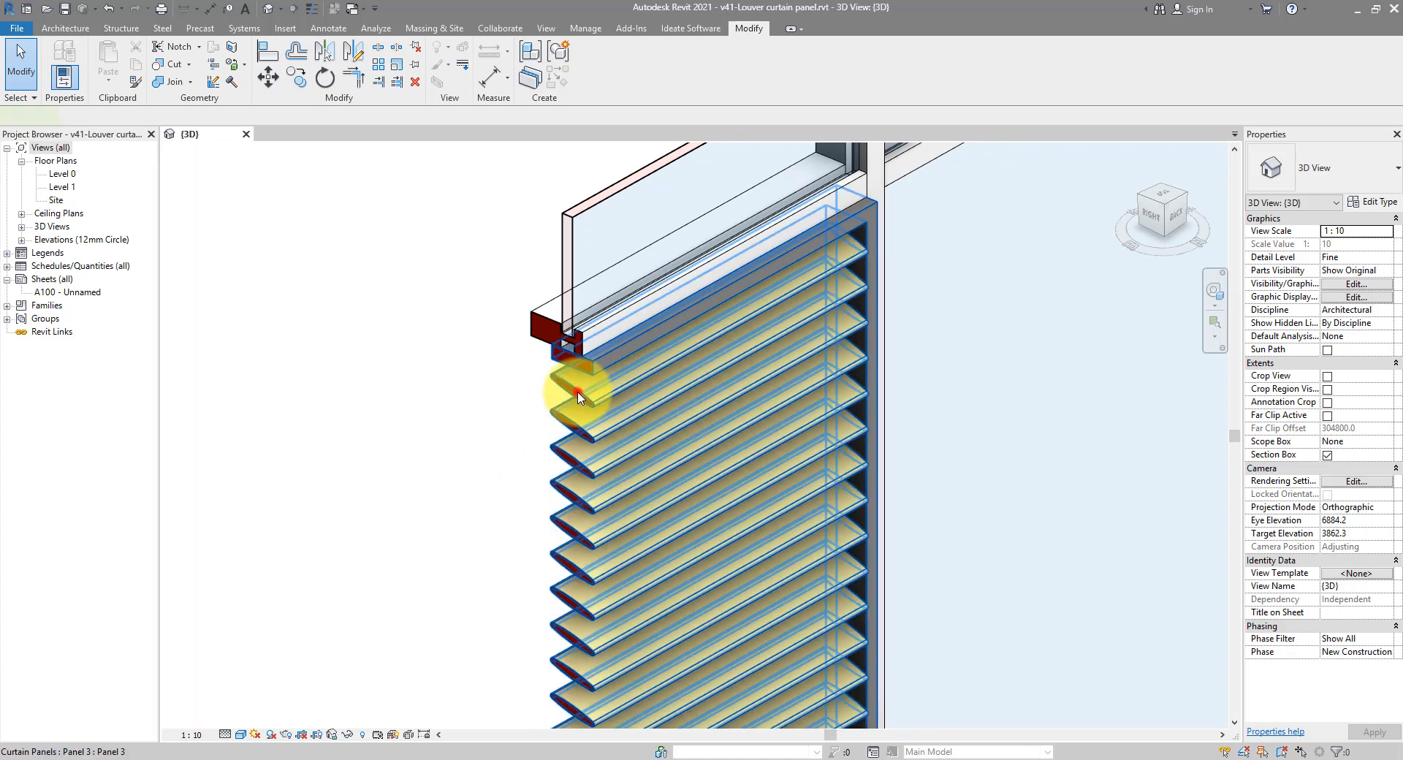
pyautogui.click(579, 398)
pyautogui.click(1360, 210)
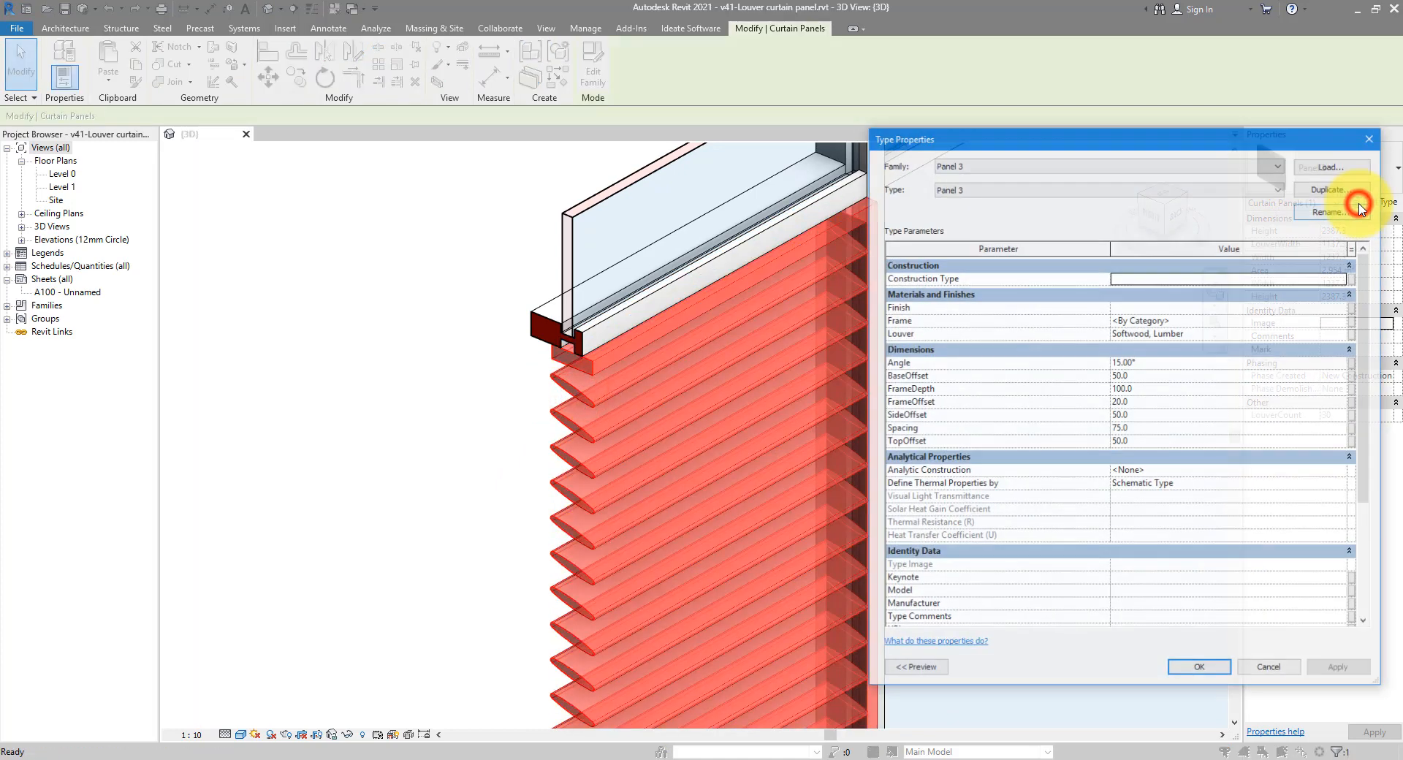
pyautogui.click(1167, 371)
pyautogui.doubleClick(1167, 371)
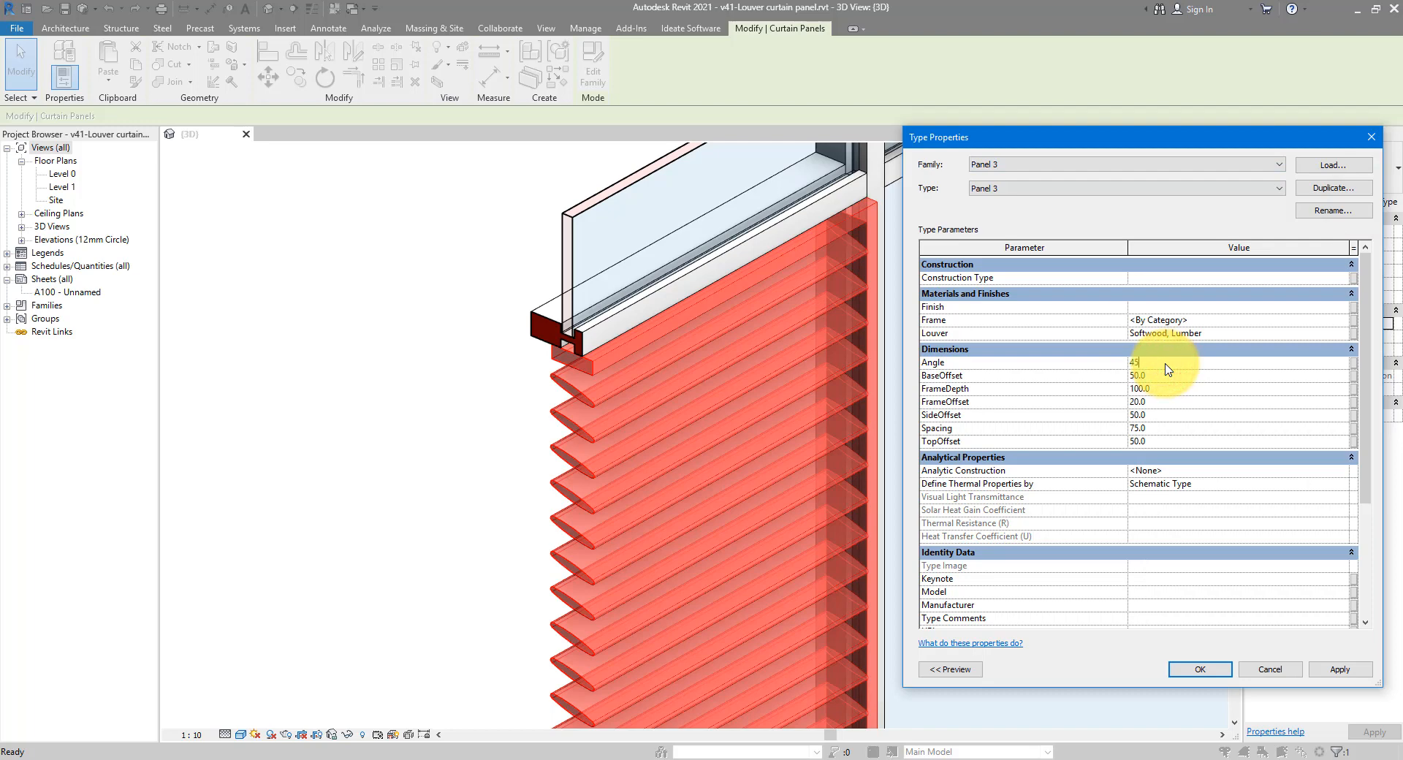
pyautogui.click(1320, 670)
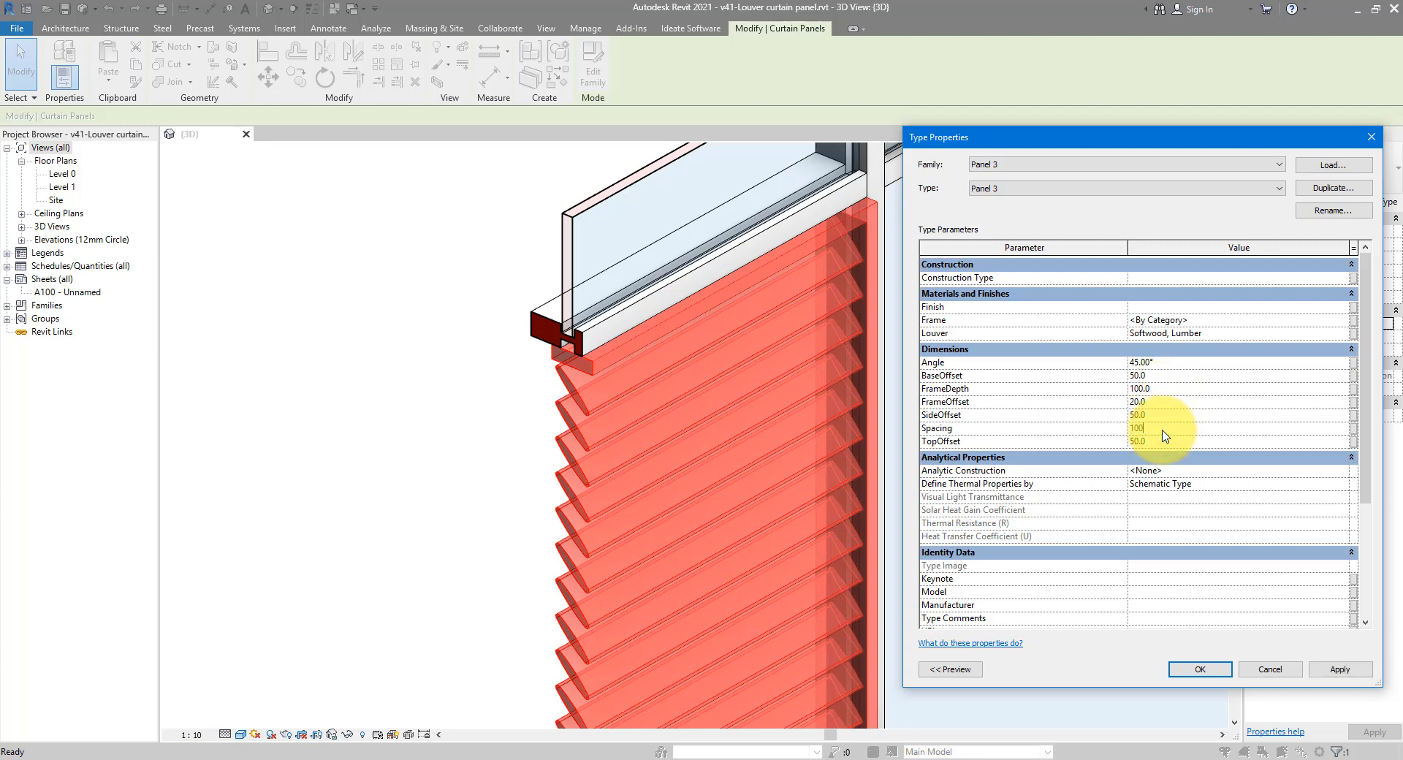
pyautogui.click(1351, 671)
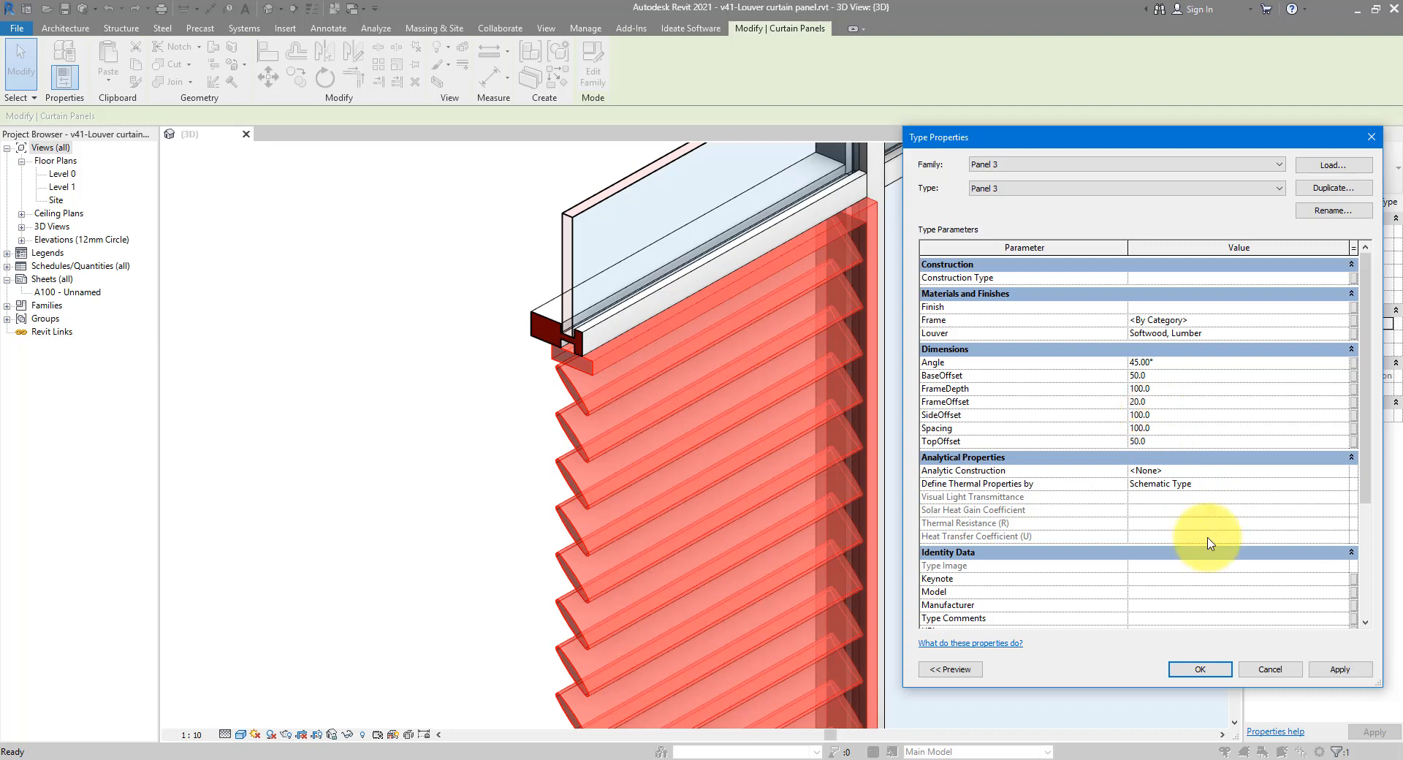
# Change SideOffset back to 50, apply it, and close Type Properties
pyautogui.click(1323, 668)
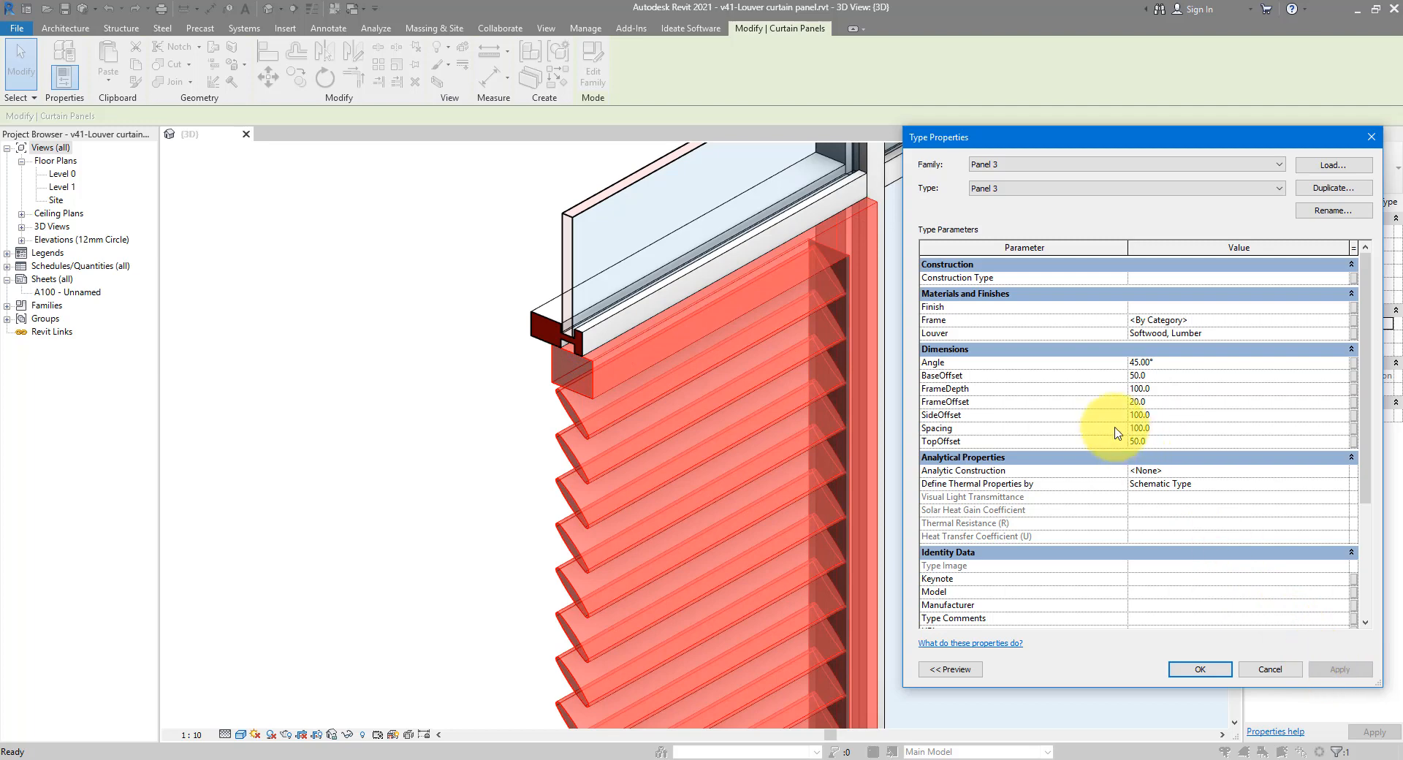
pyautogui.click(1170, 415)
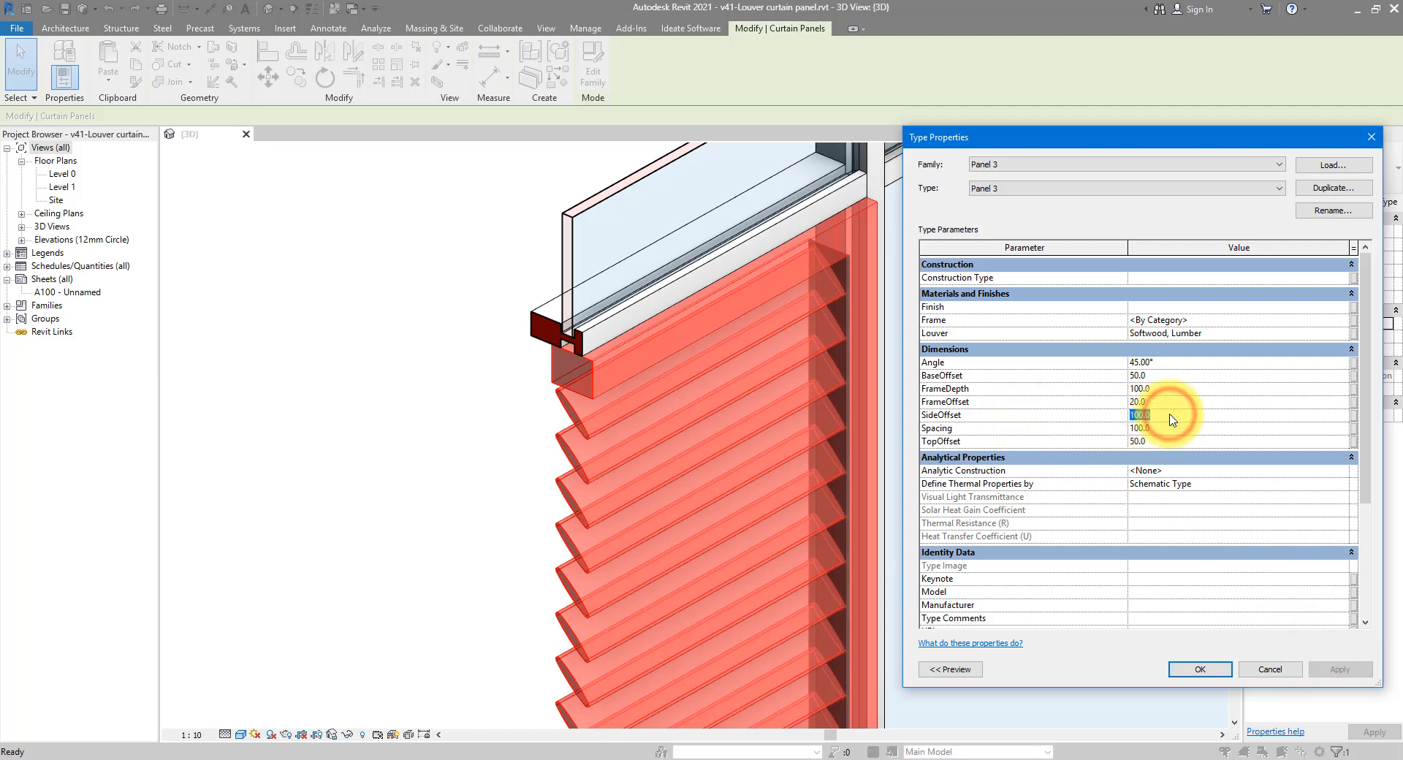
pyautogui.write('50')
pyautogui.press('Return')
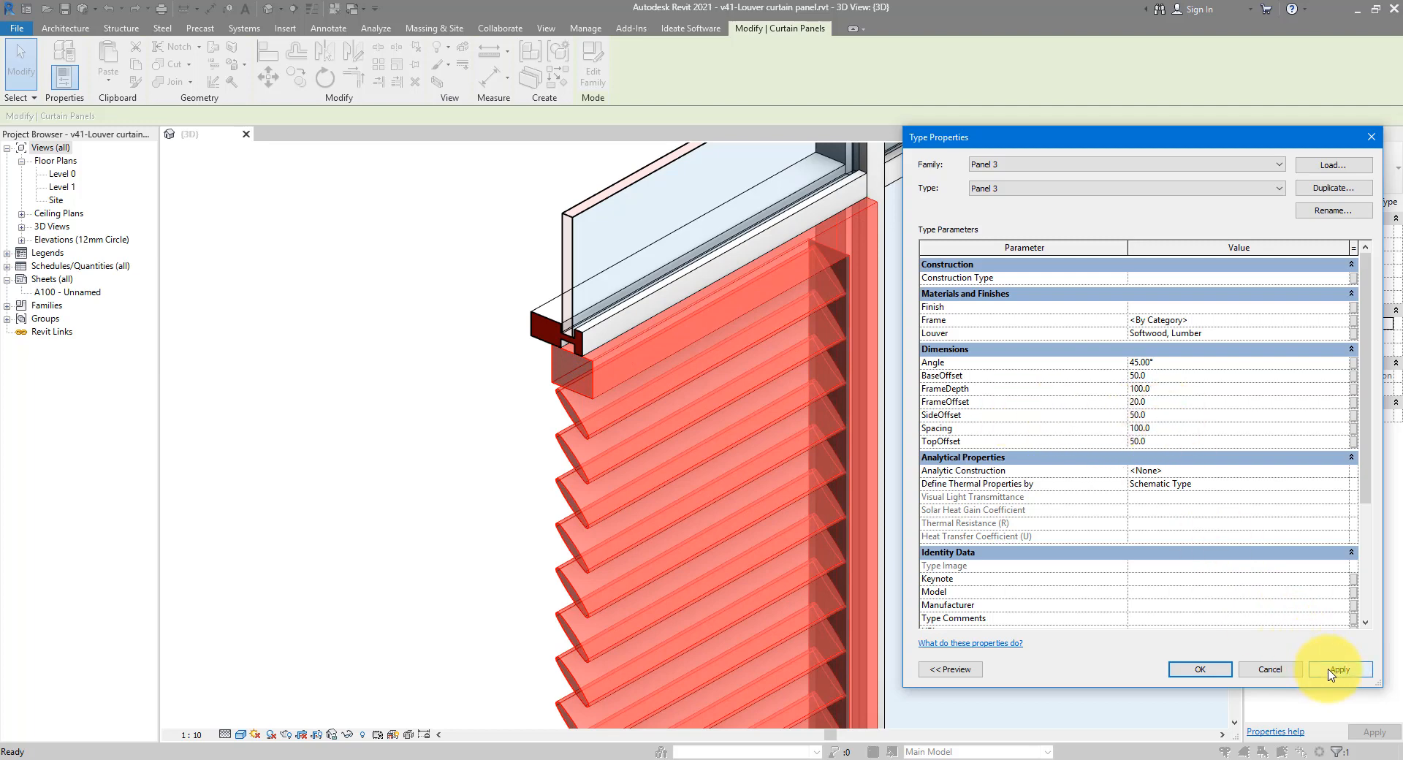
pyautogui.click(1329, 671)
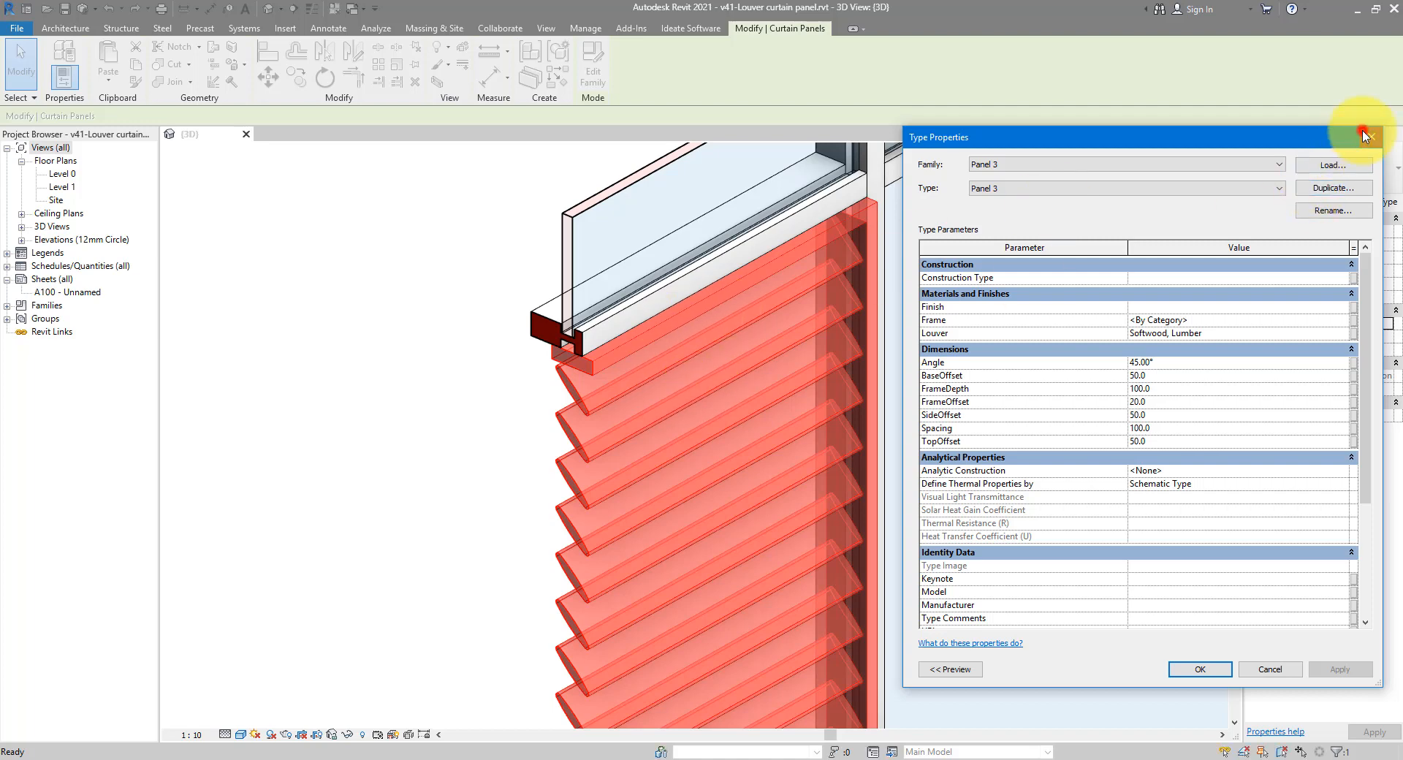
pyautogui.click(1364, 136)
pyautogui.click(510, 366)
pyautogui.scroll(-3, 595, 251)
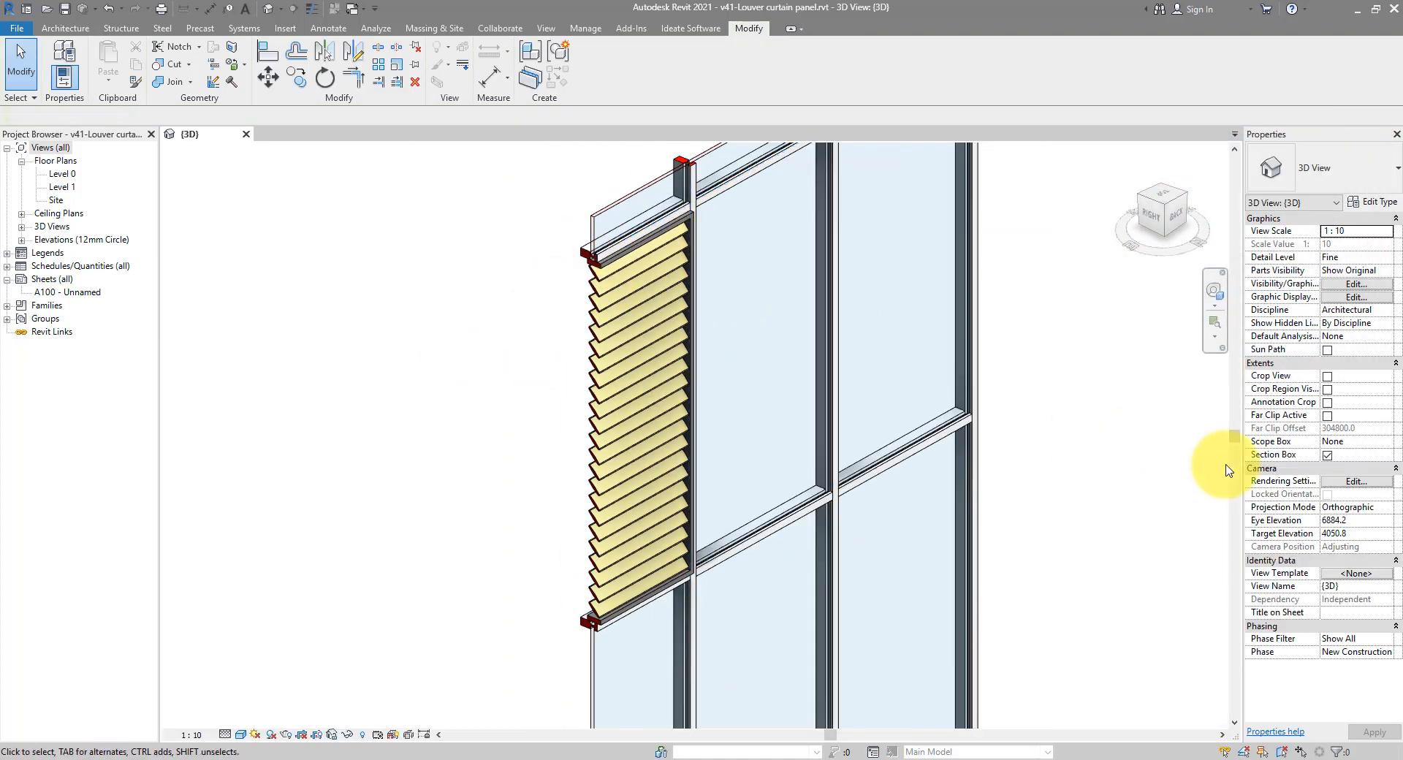
# Turn off the 3D section box and create a family from Metric Curtain Wall Panel.rft
pyautogui.click(1327, 454)
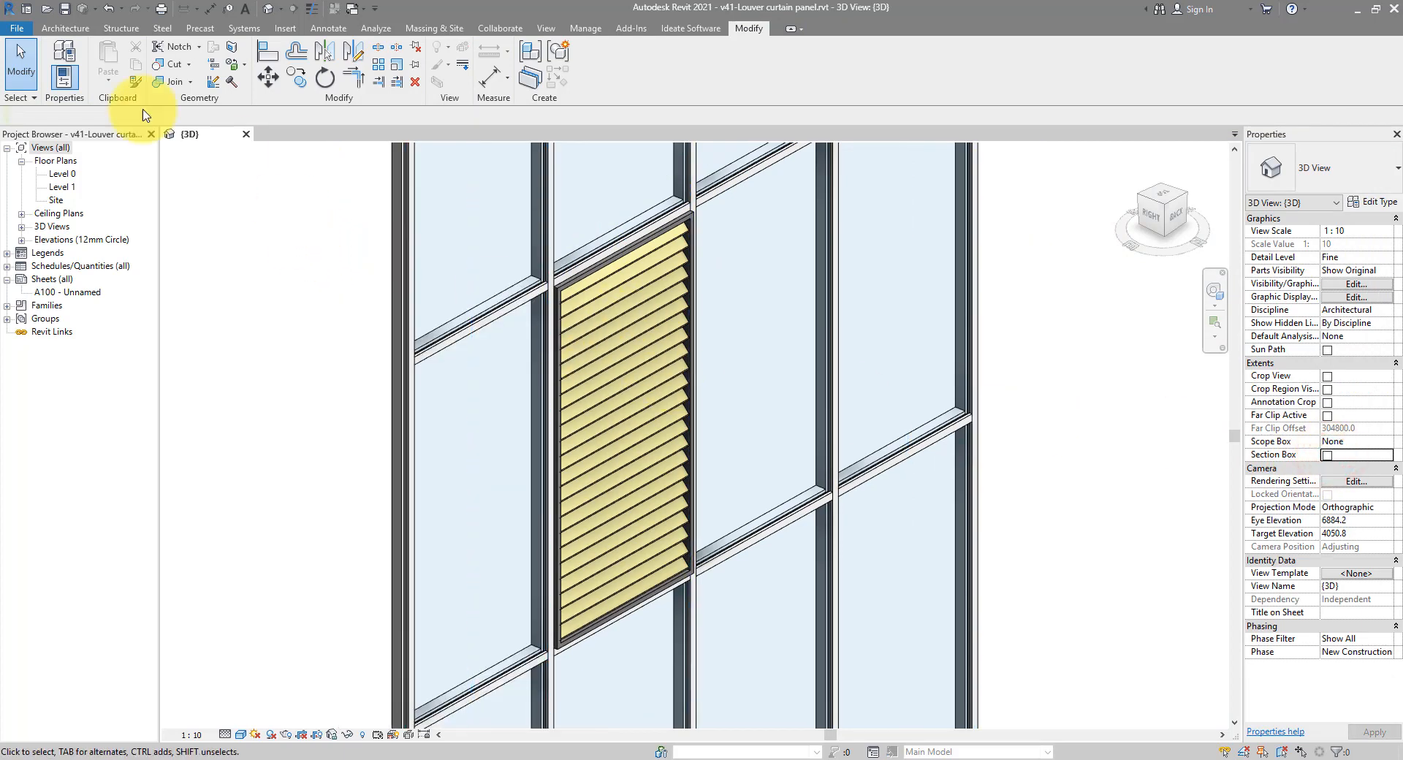
pyautogui.click(17, 29)
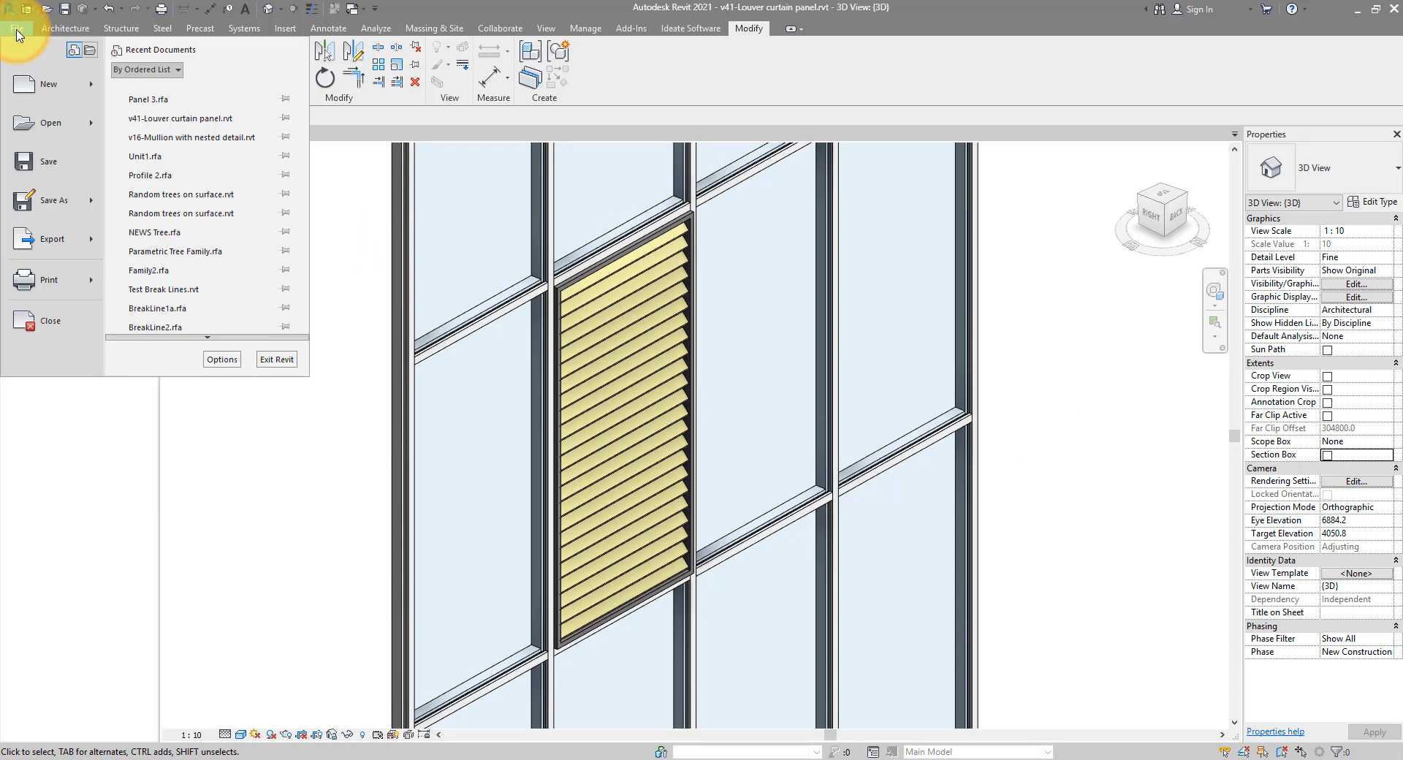
pyautogui.click(92, 83)
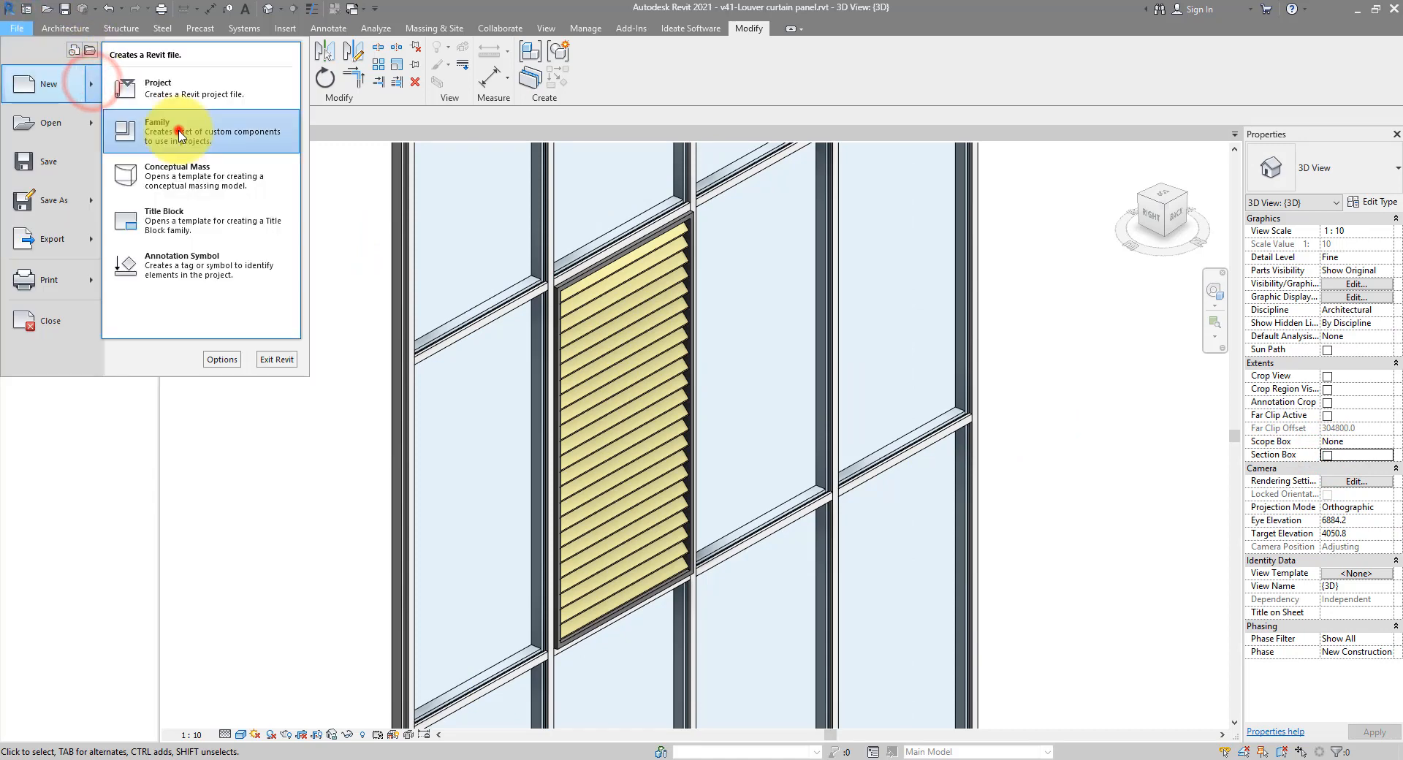
pyautogui.click(154, 124)
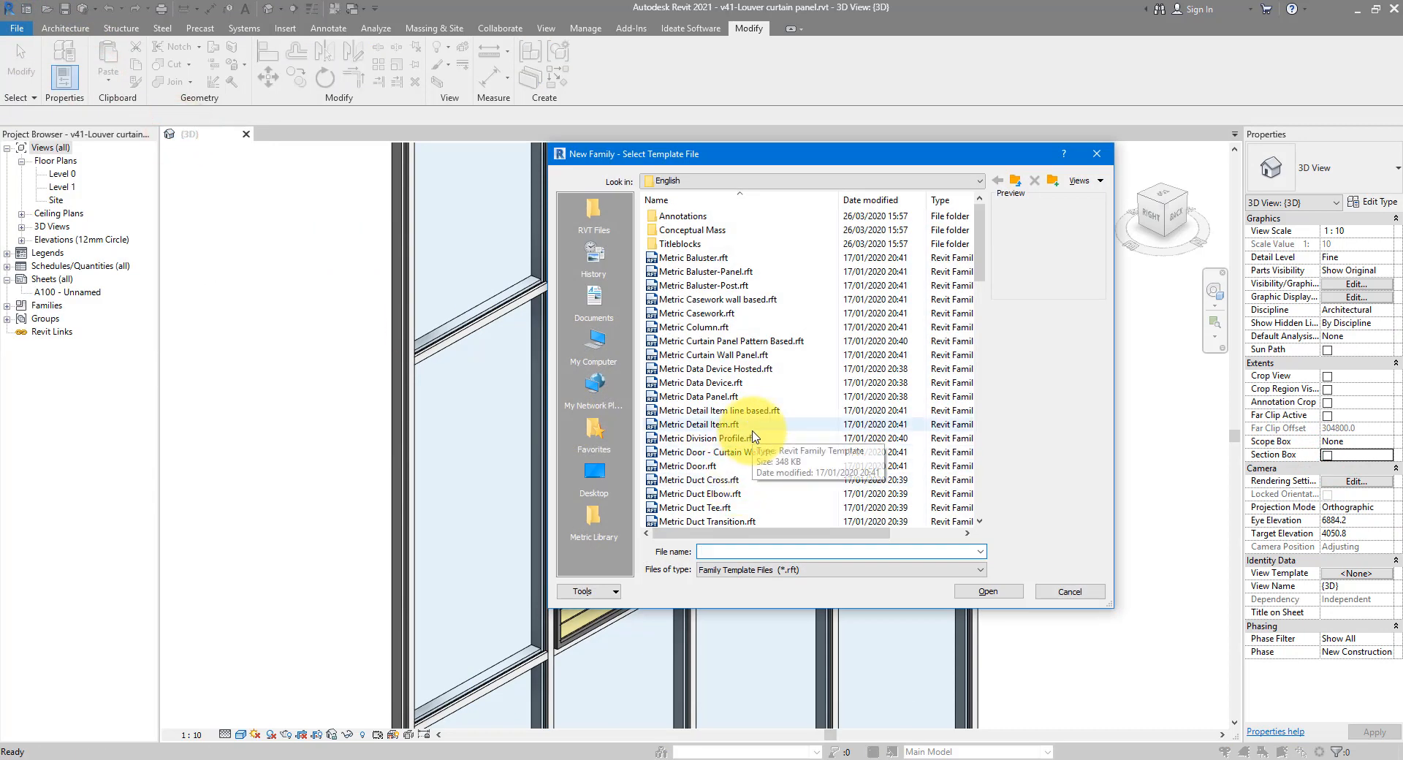
pyautogui.scroll(-6, 754, 436)
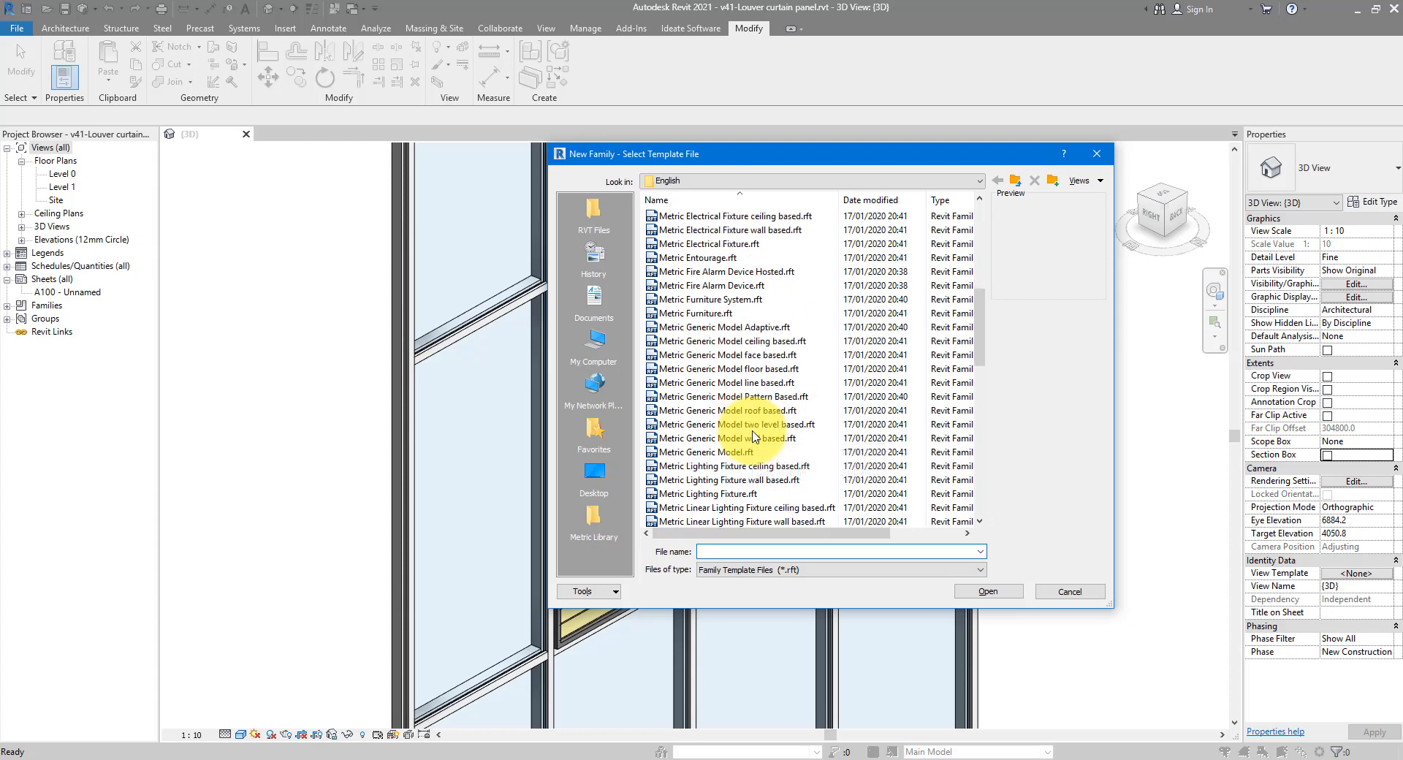
pyautogui.scroll(5, 754, 437)
pyautogui.click(758, 314)
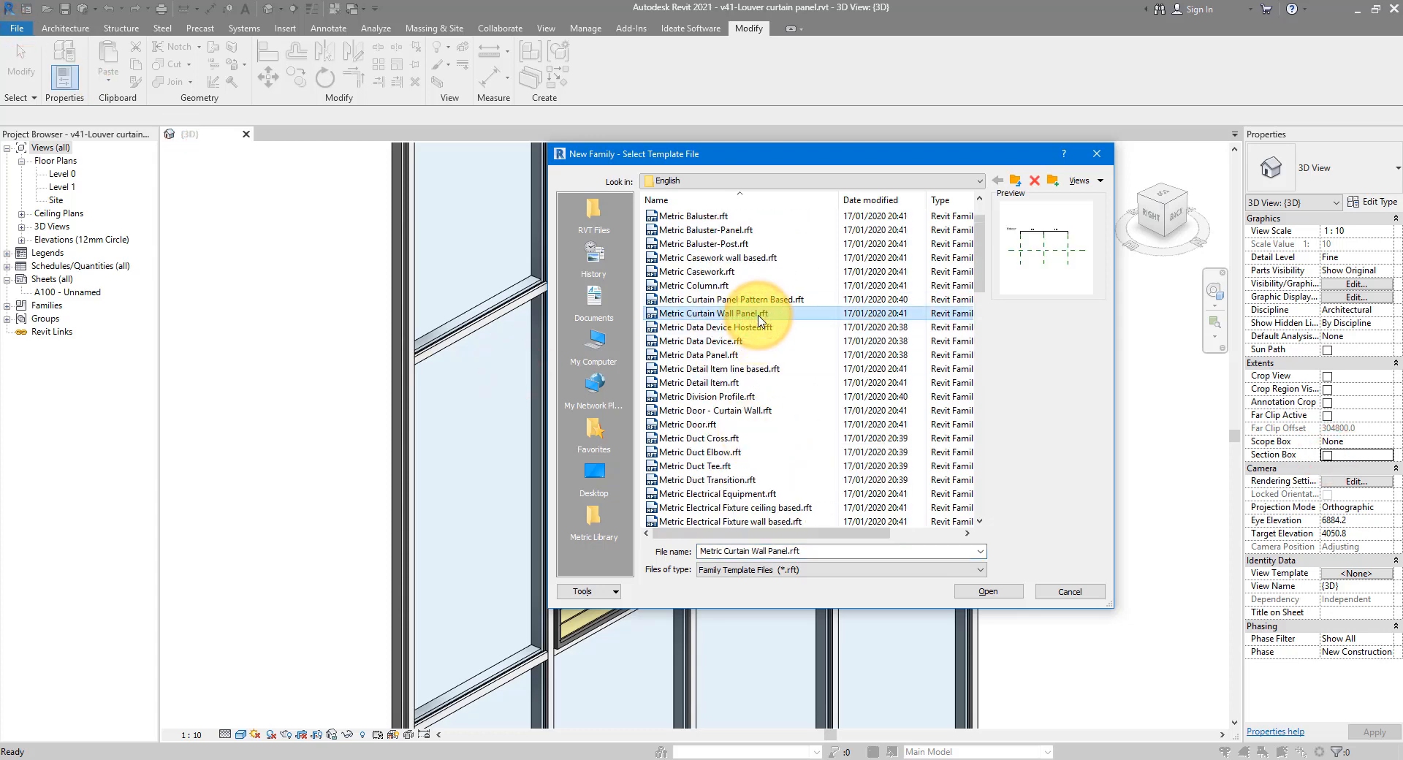
pyautogui.click(981, 591)
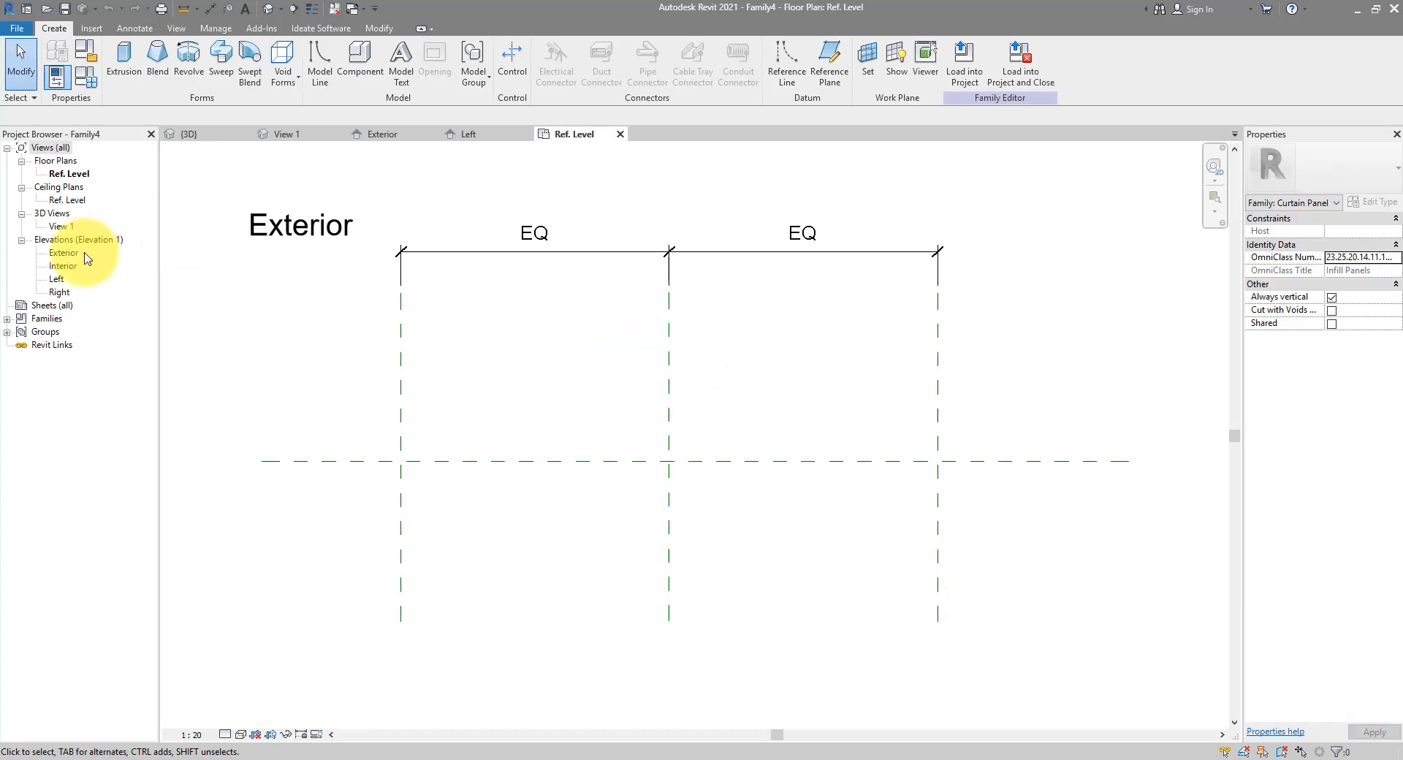
# Open the Exterior elevation and inspect the Top, Left and Right reference planes
pyautogui.doubleClick(58, 252)
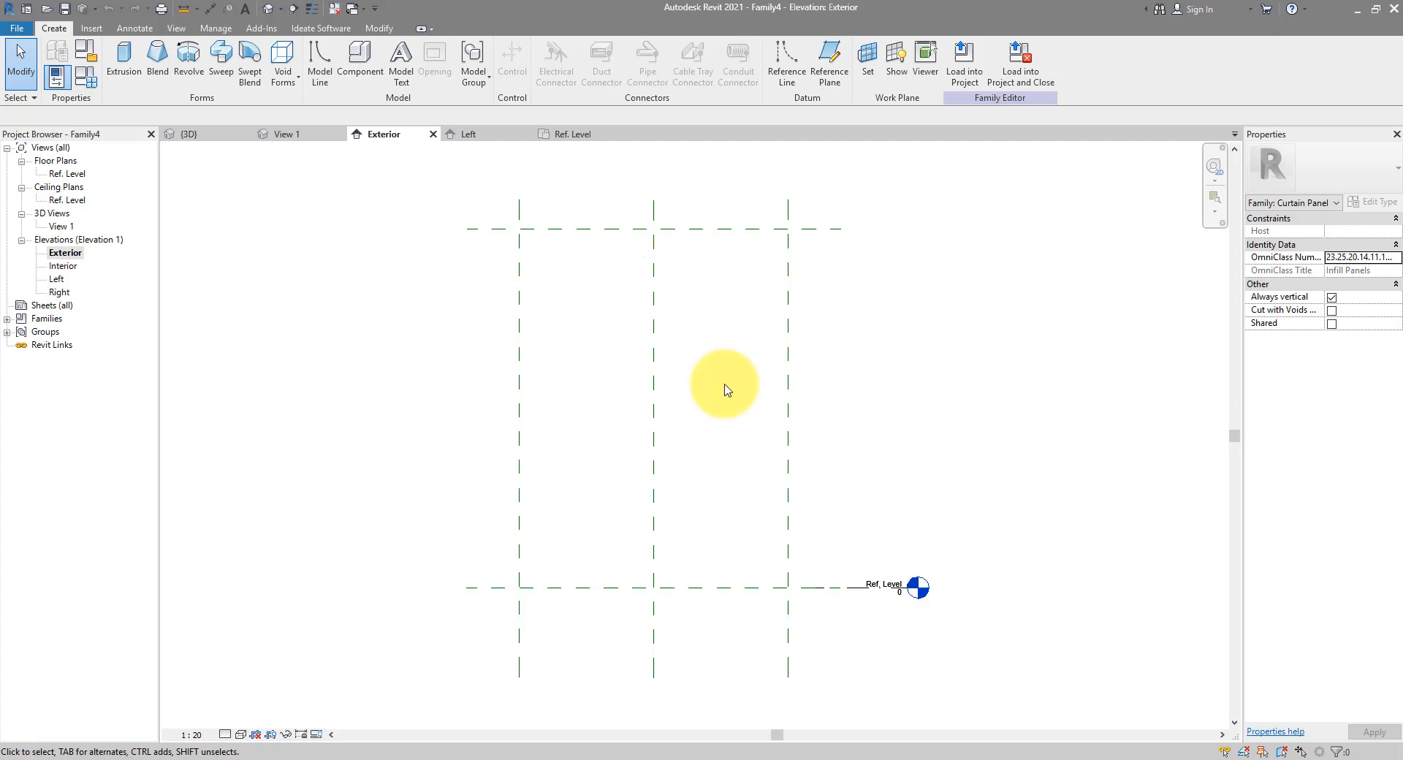
pyautogui.click(711, 229)
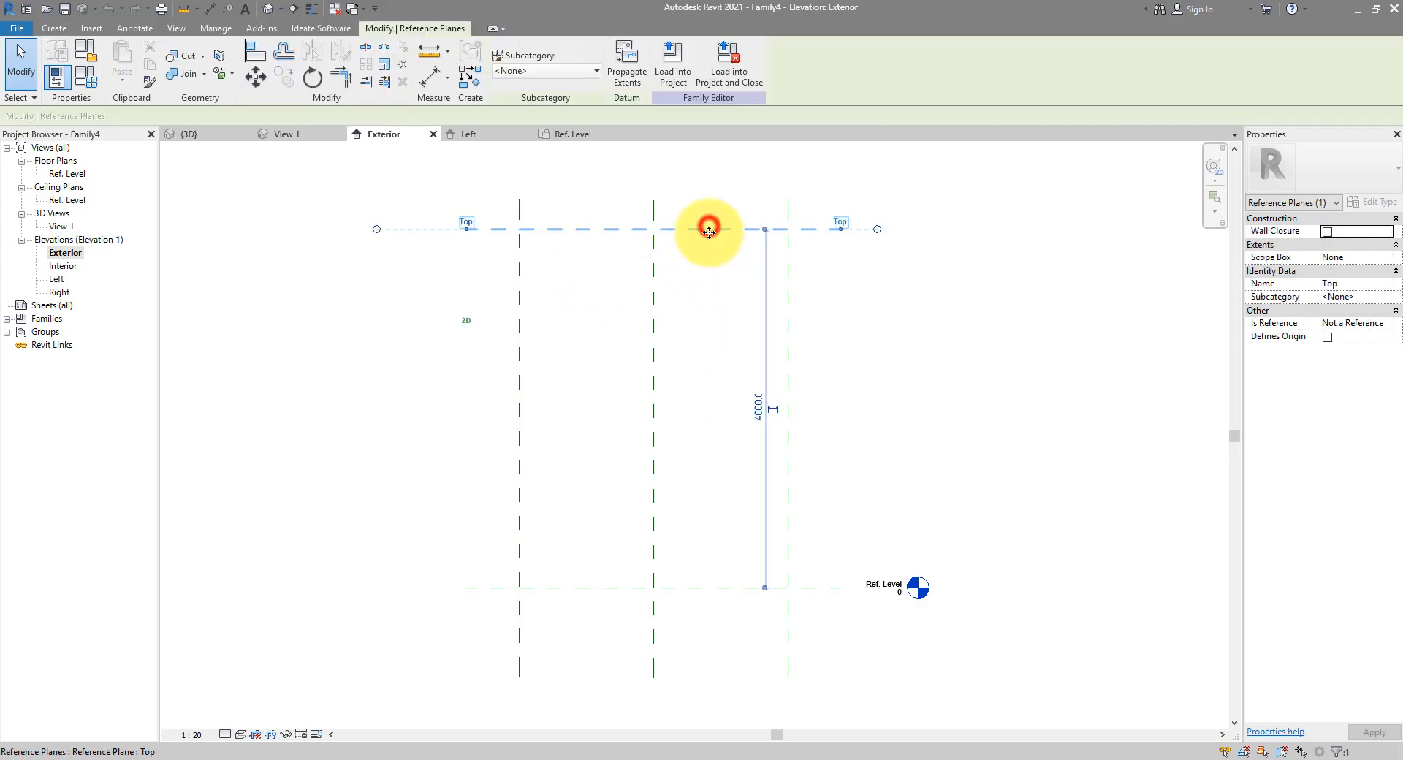
pyautogui.click(699, 587)
pyautogui.click(787, 403)
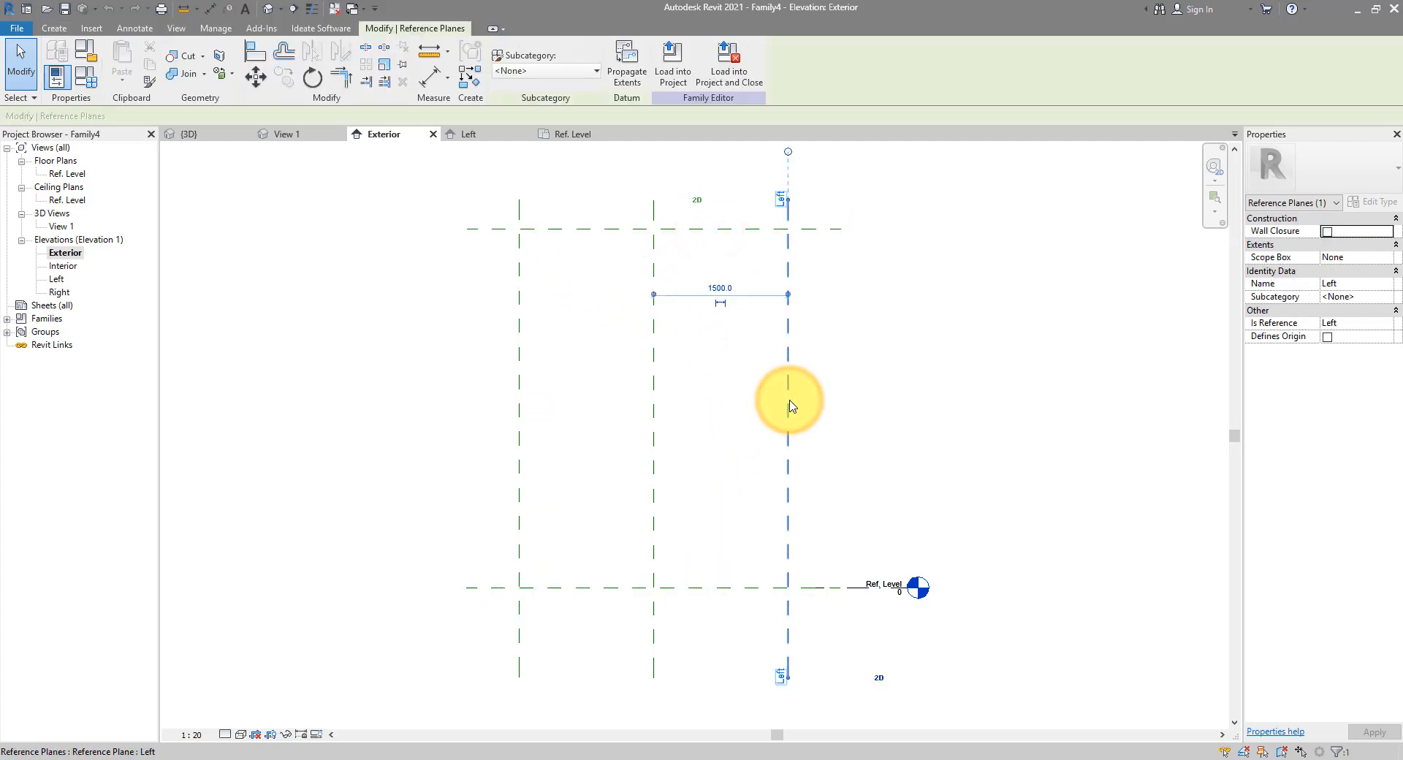
pyautogui.click(521, 385)
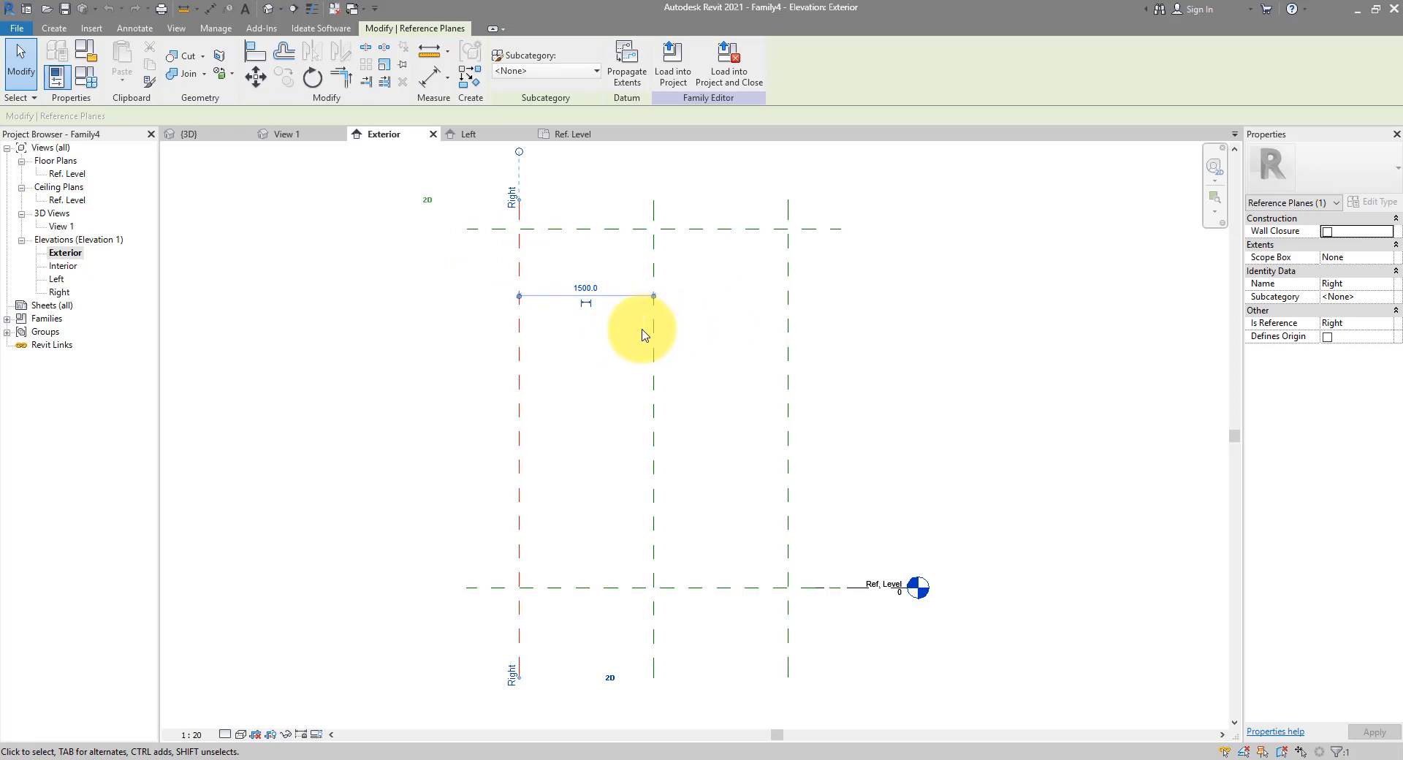
pyautogui.click(610, 391)
pyautogui.click(17, 28)
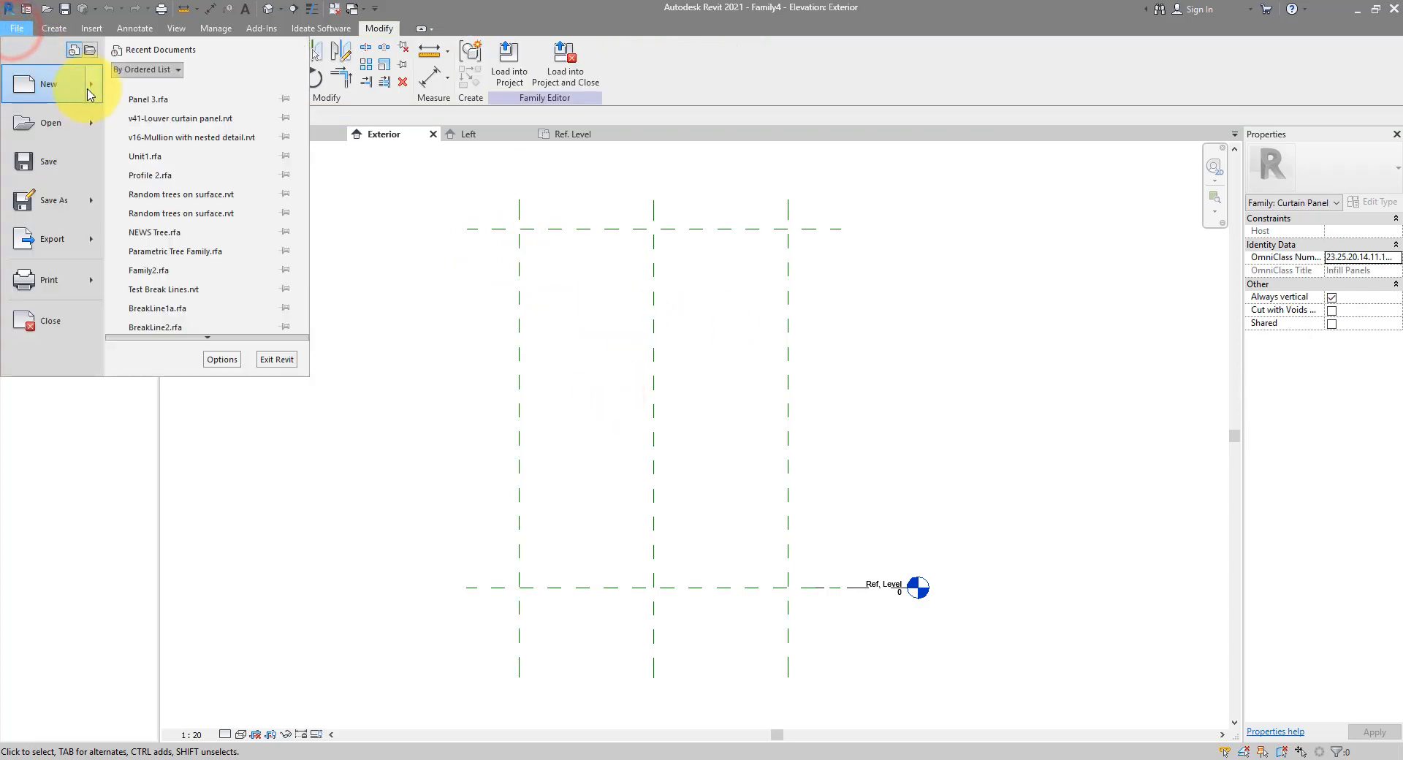
# Create a new family from the Metric Generic Model.rft template
pyautogui.click(86, 87)
pyautogui.click(224, 130)
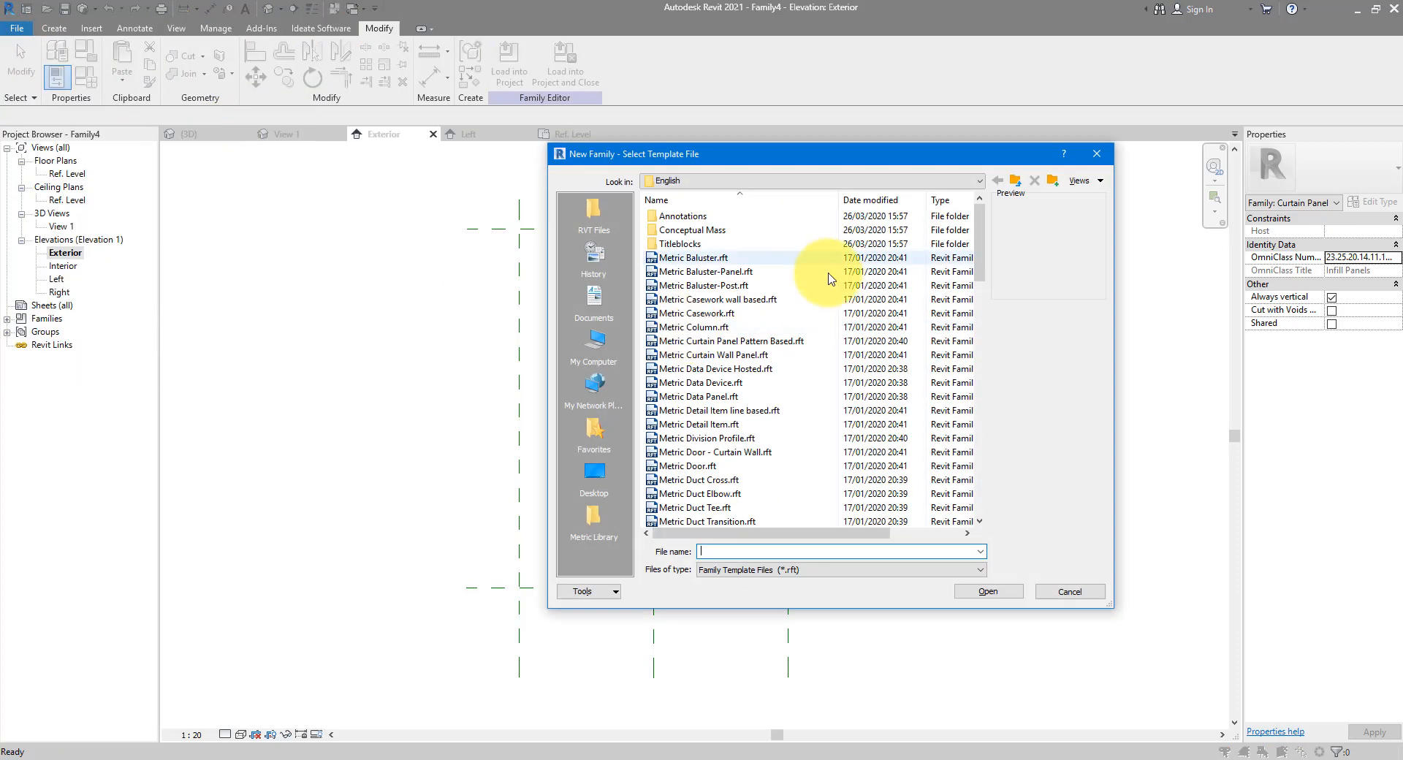
pyautogui.moveTo(980, 256); pyautogui.dragTo(980, 365)
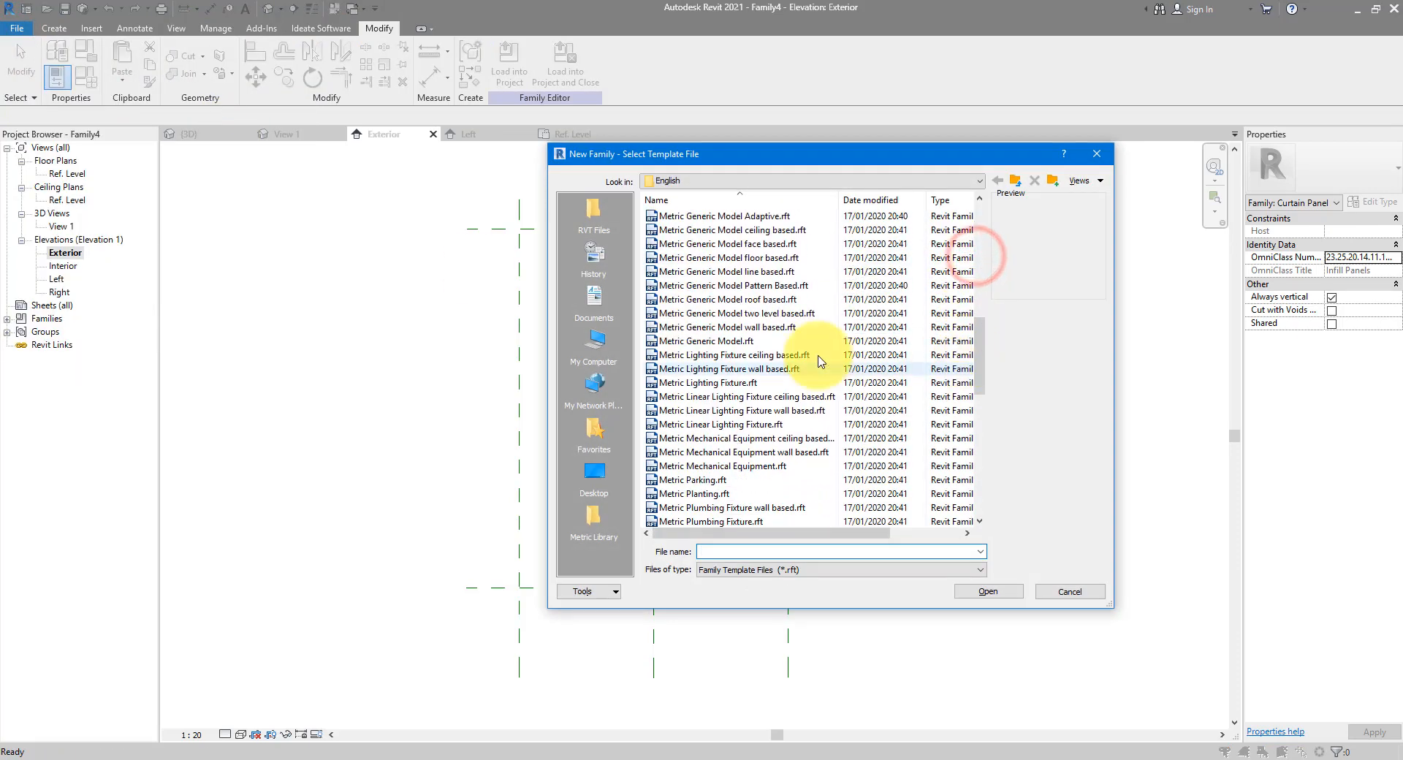
pyautogui.click(707, 341)
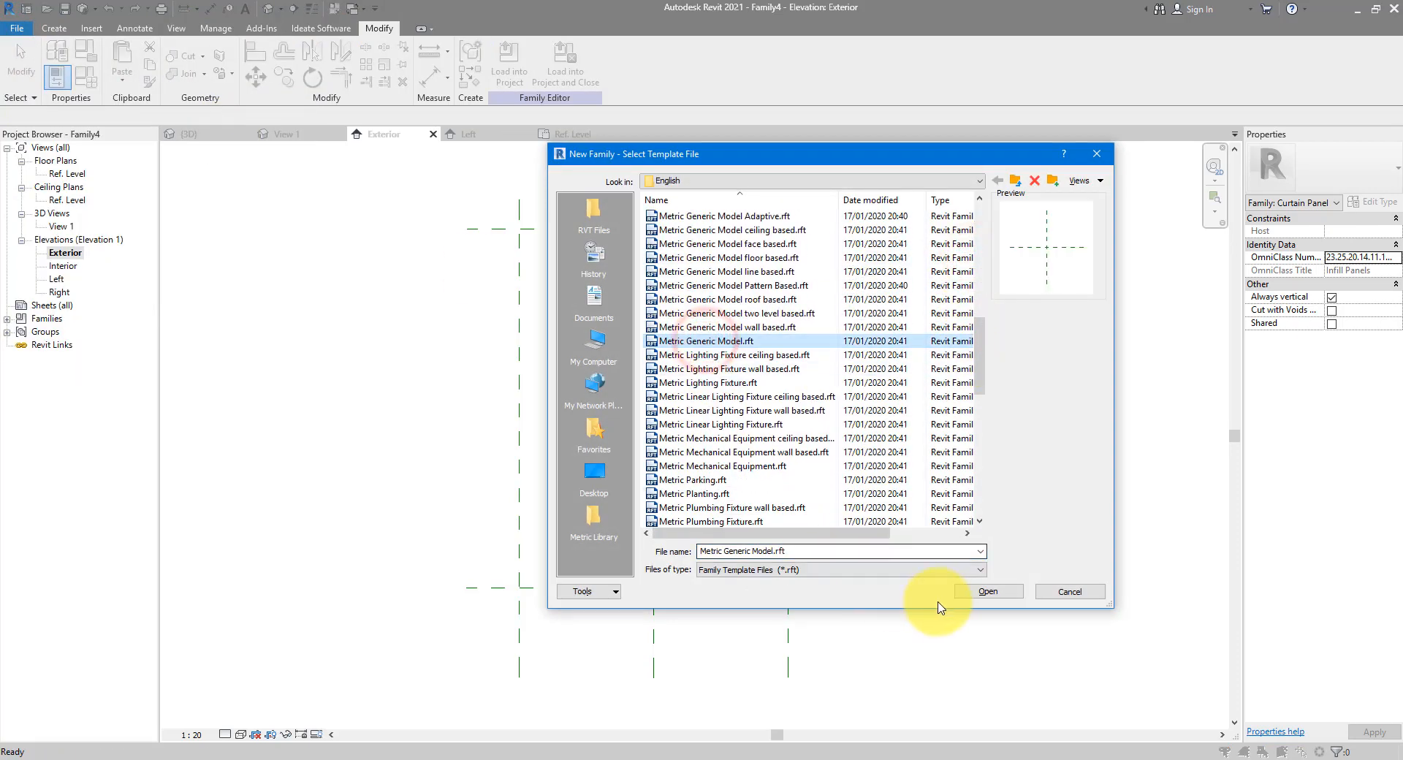
pyautogui.click(966, 593)
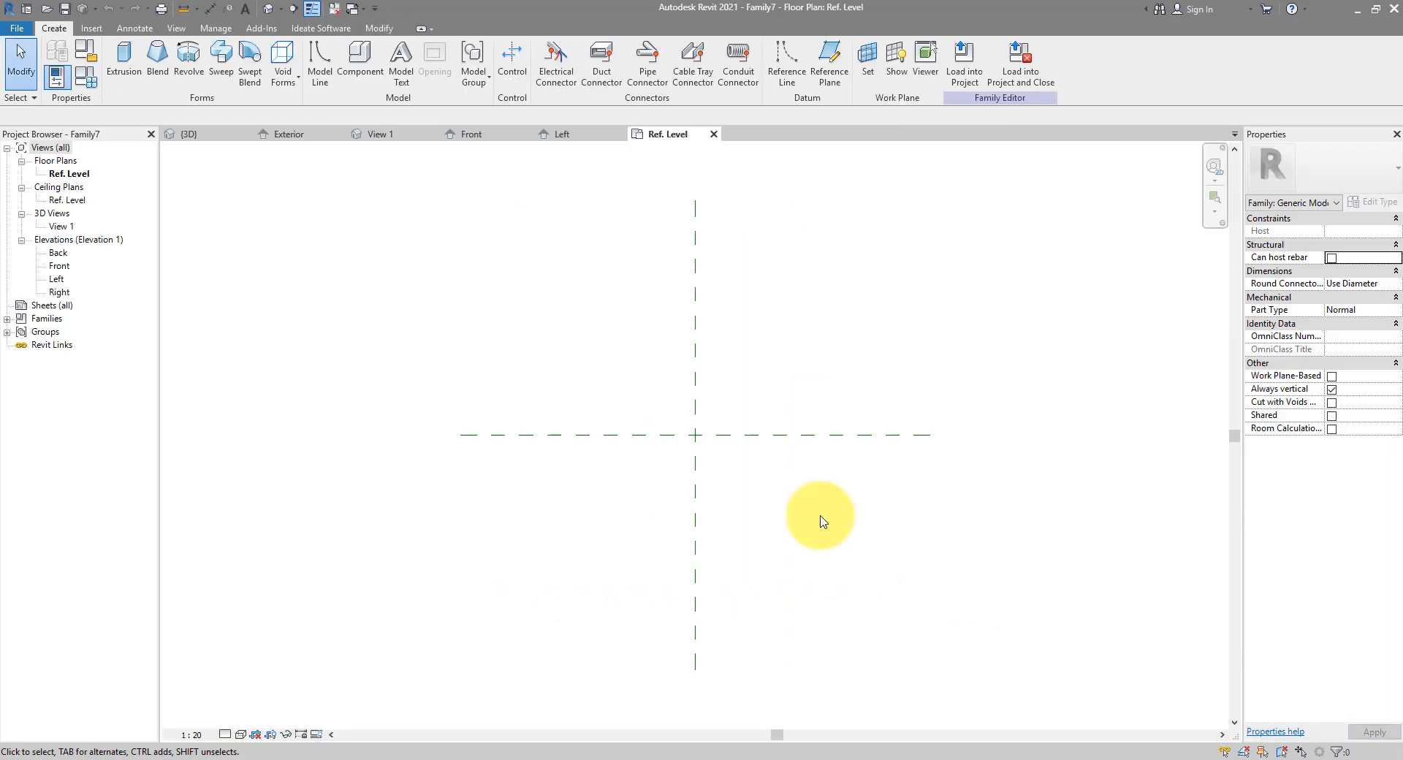
# Draw an angled reference line starting at the reference planes' intersection
pyautogui.click(787, 74)
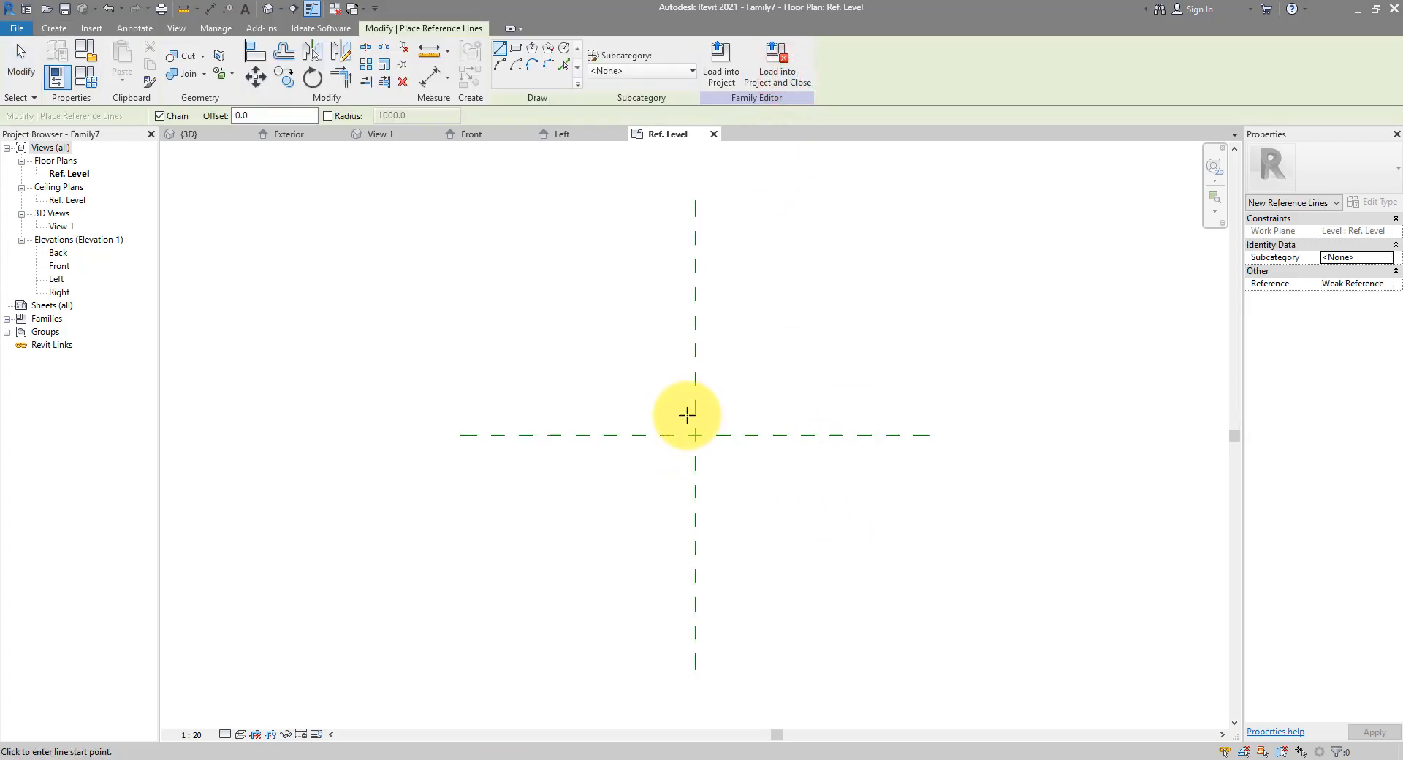
pyautogui.click(695, 435)
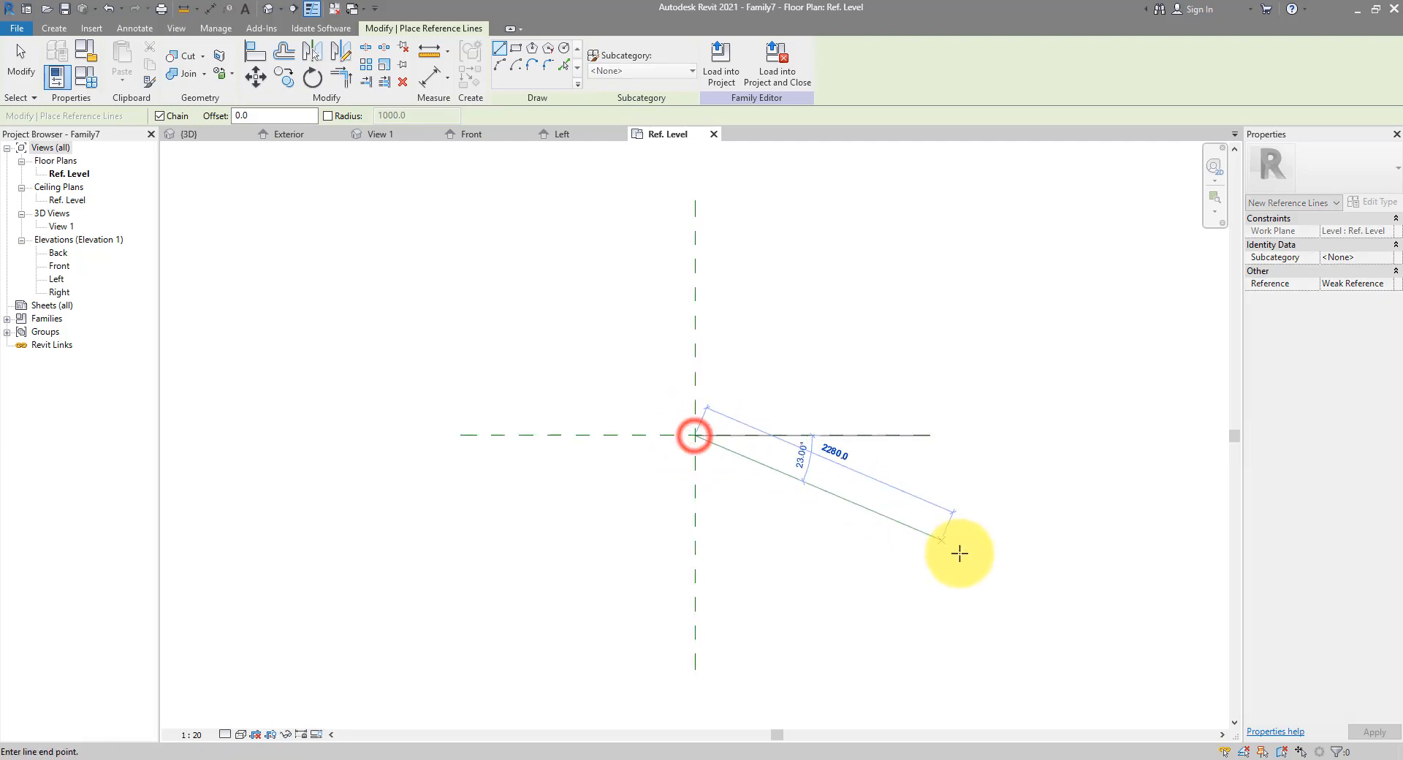
pyautogui.click(978, 588)
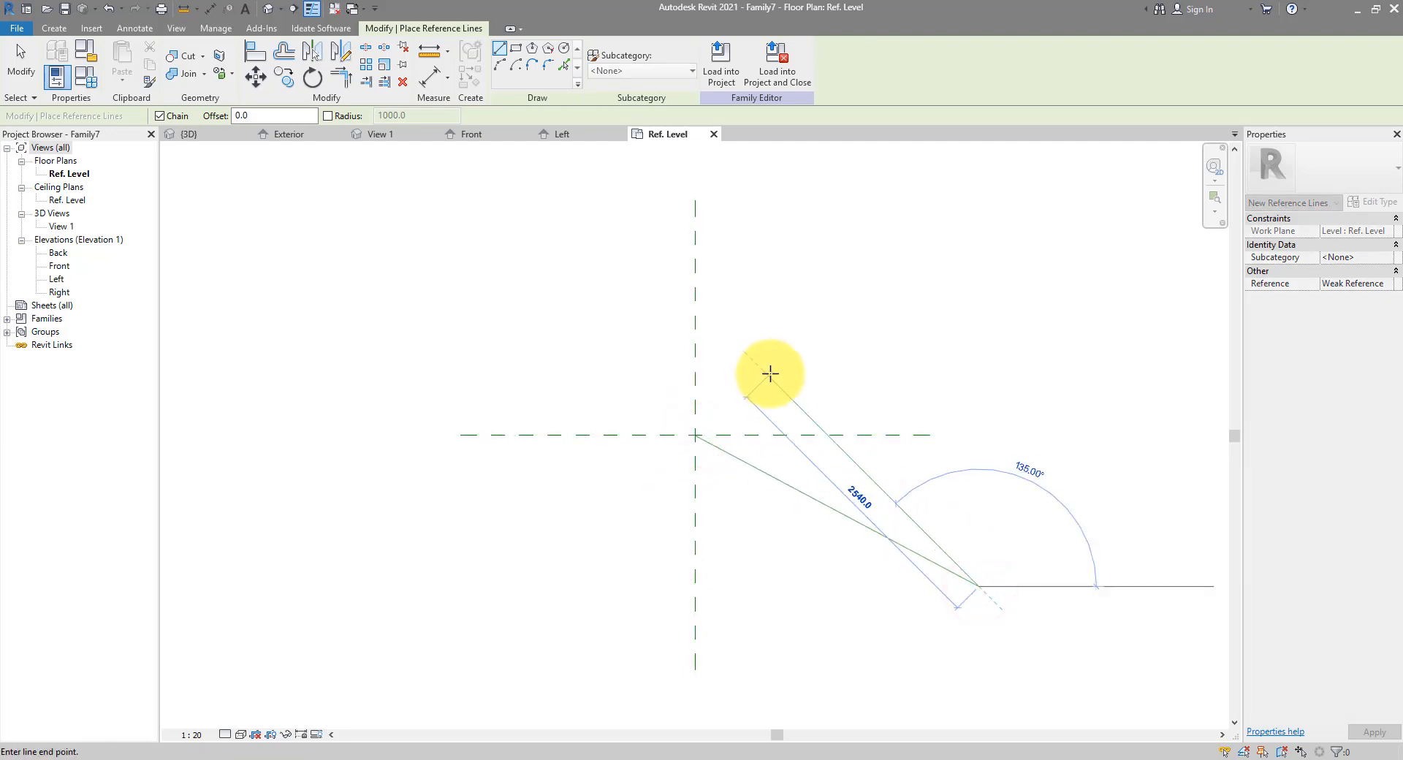
pyautogui.press('Escape')
# Place a 28.00° angular dimension between the horizontal plane and the reference line
pyautogui.click(135, 27)
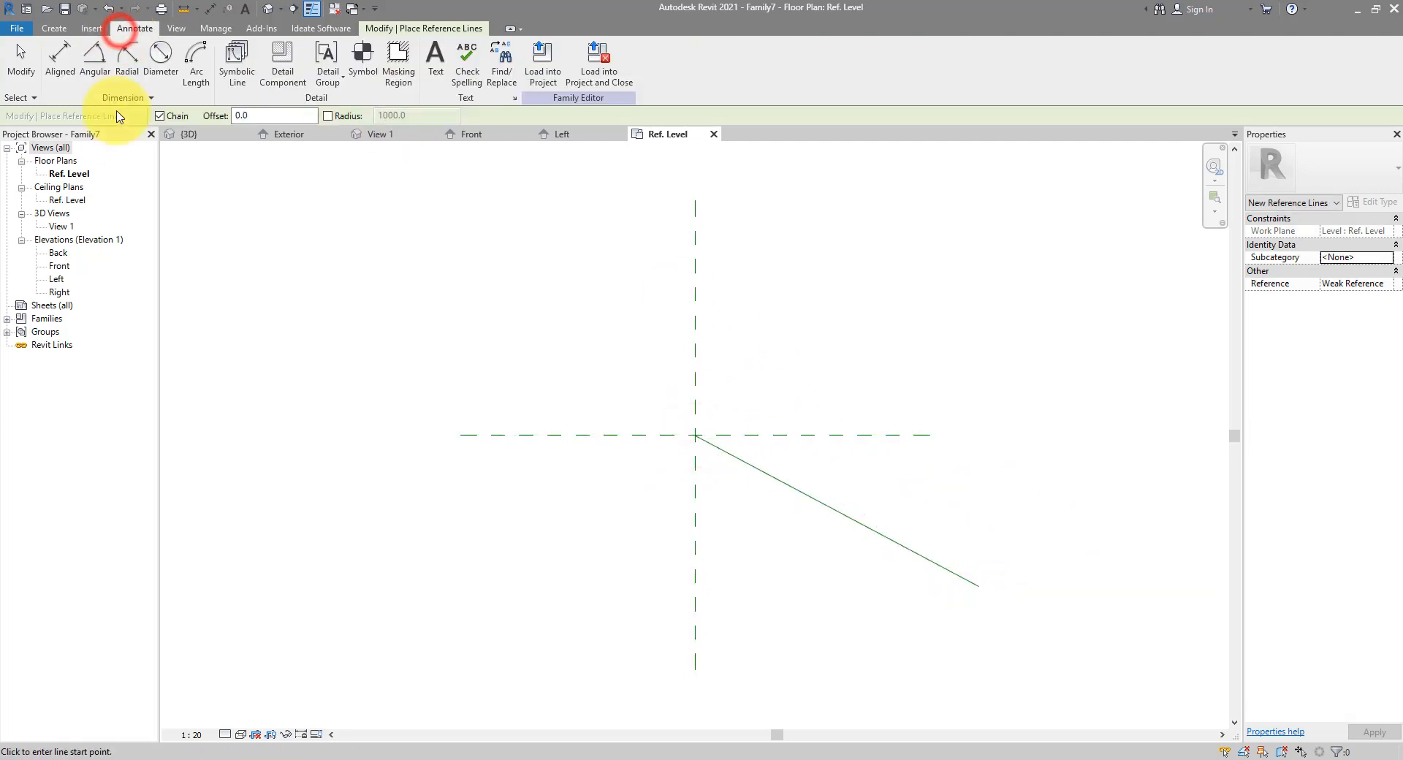
pyautogui.click(95, 65)
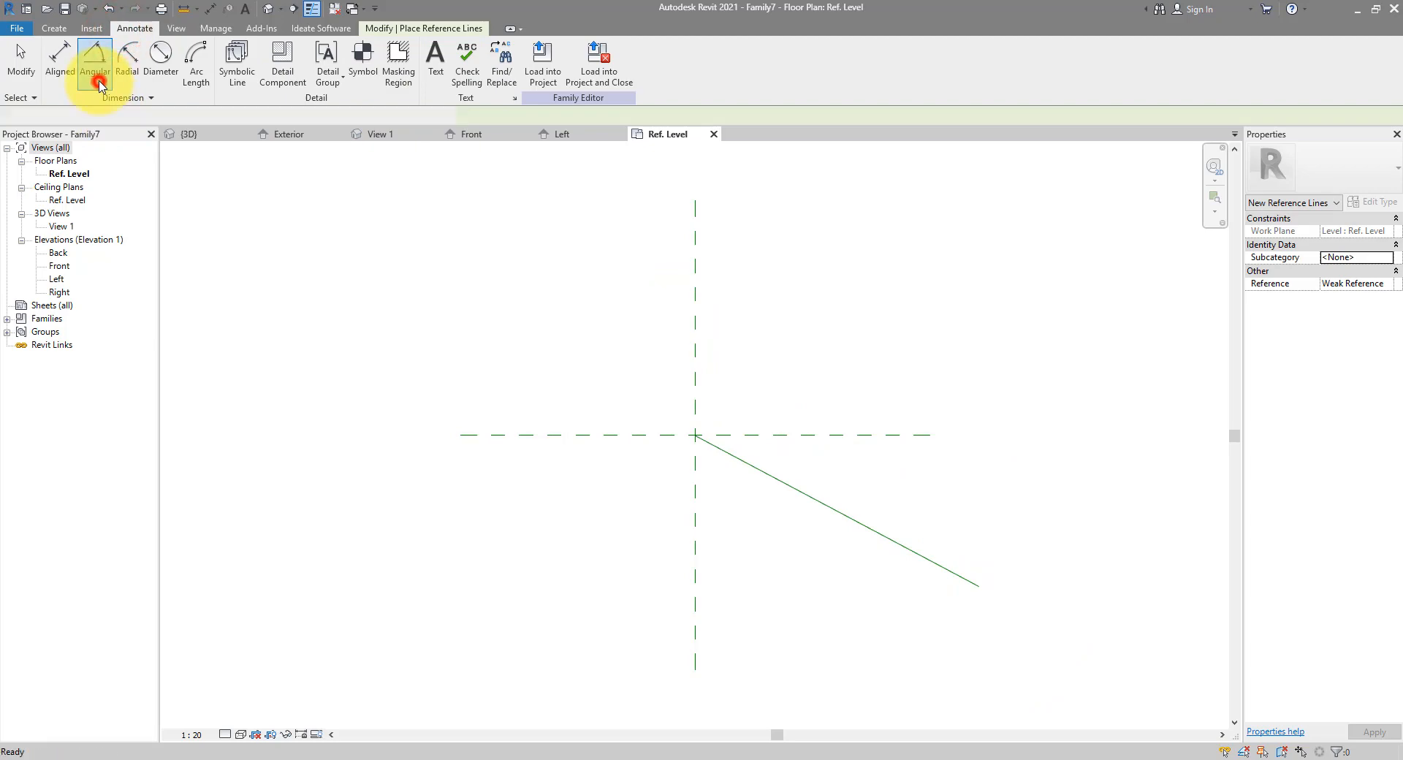
pyautogui.click(831, 436)
pyautogui.click(833, 509)
pyautogui.click(918, 489)
pyautogui.press('Escape')
pyautogui.press('Escape')
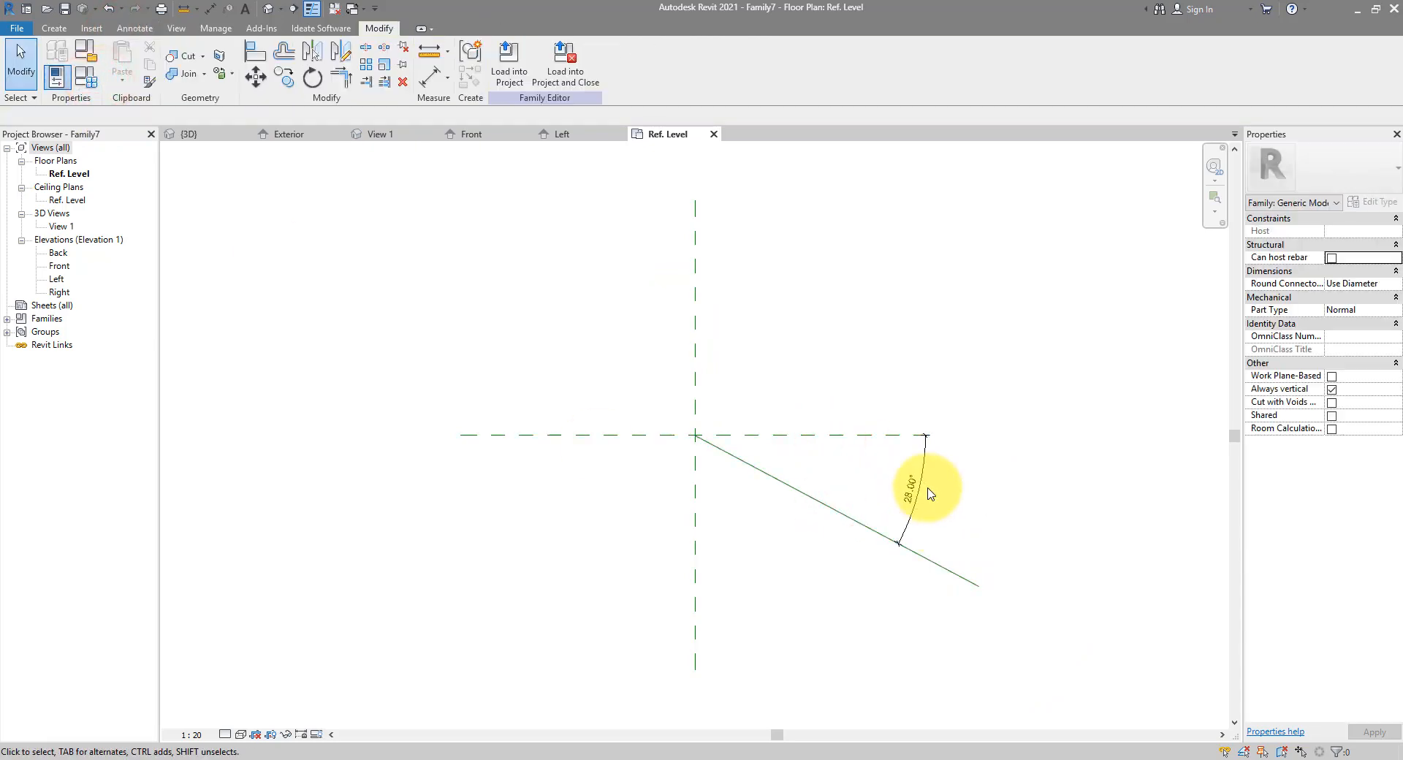
# Label the angular dimension with a new parameter named Angle
pyautogui.click(924, 484)
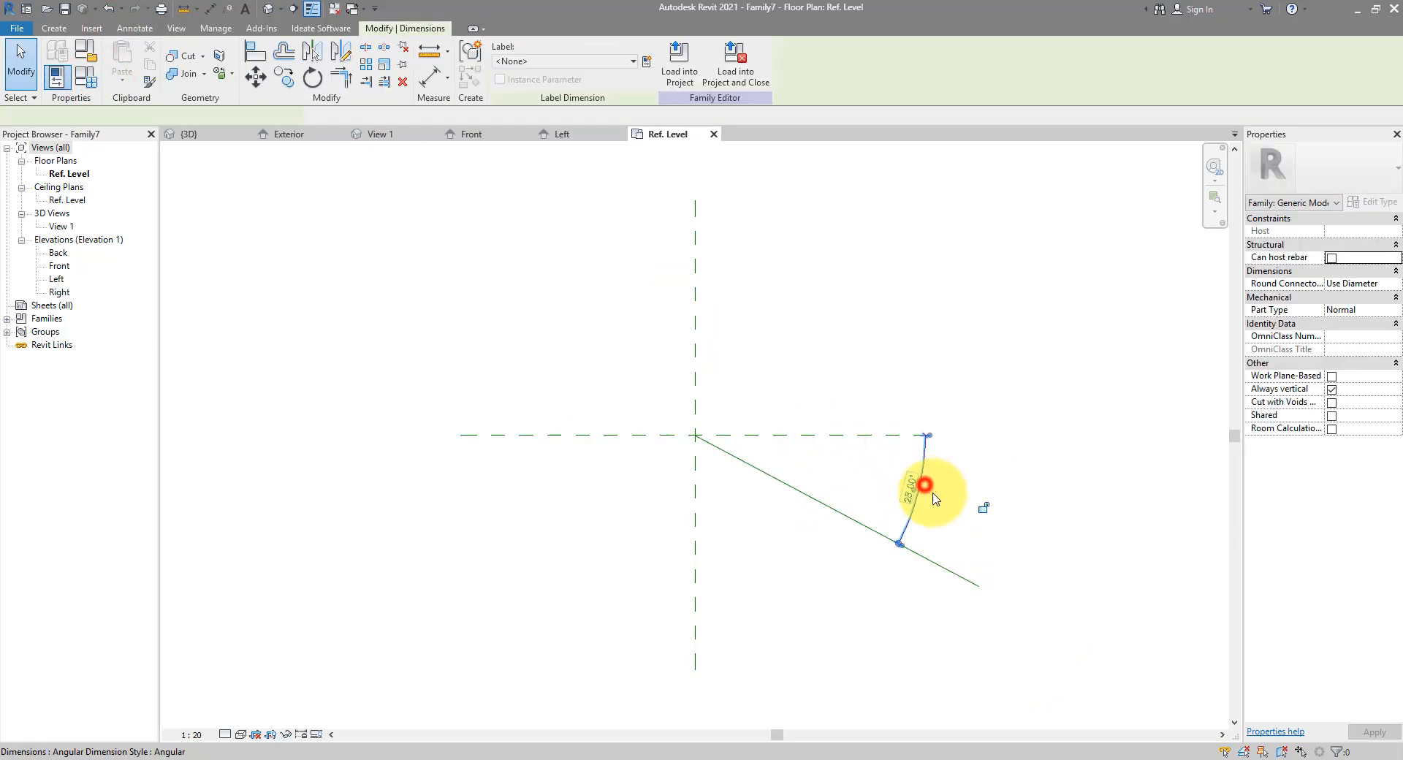
pyautogui.click(646, 62)
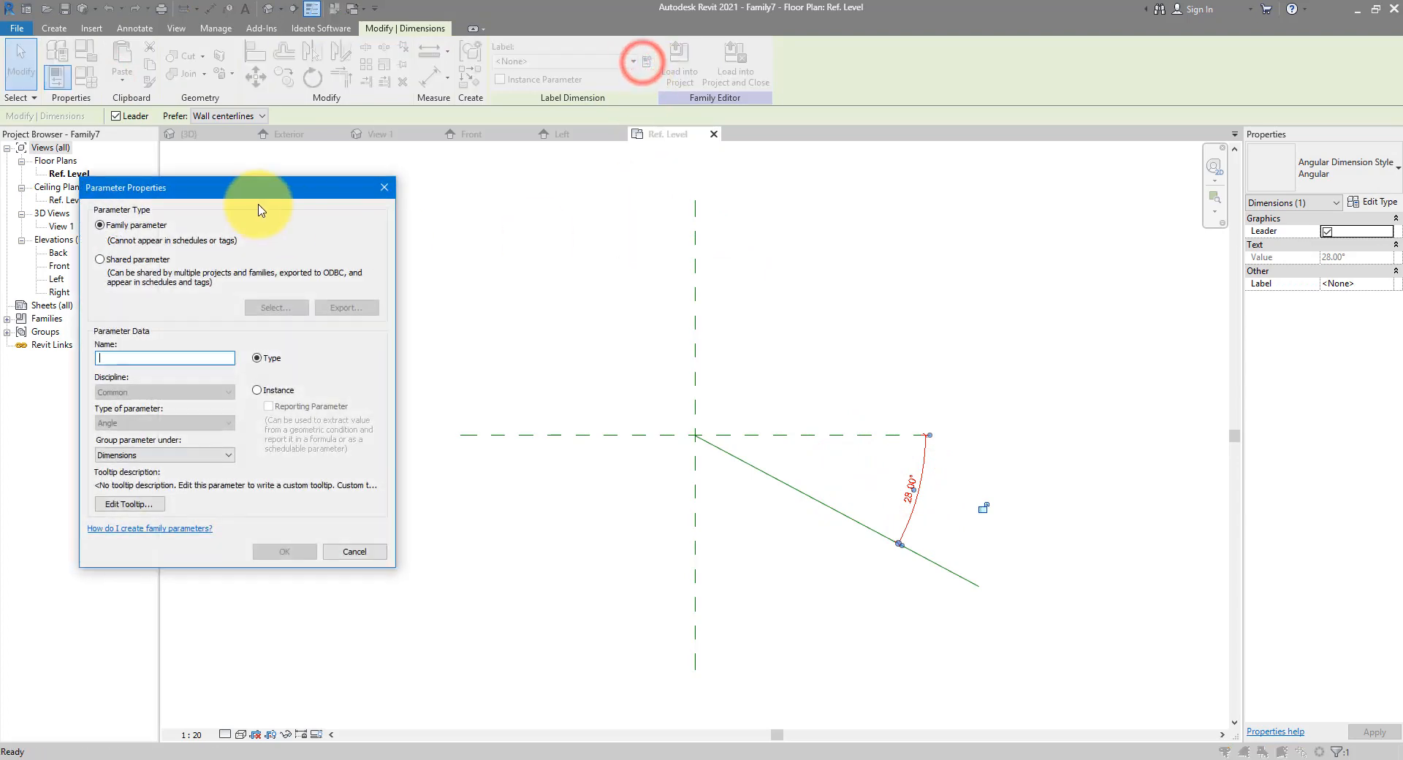
pyautogui.moveTo(252, 181); pyautogui.dragTo(405, 195)
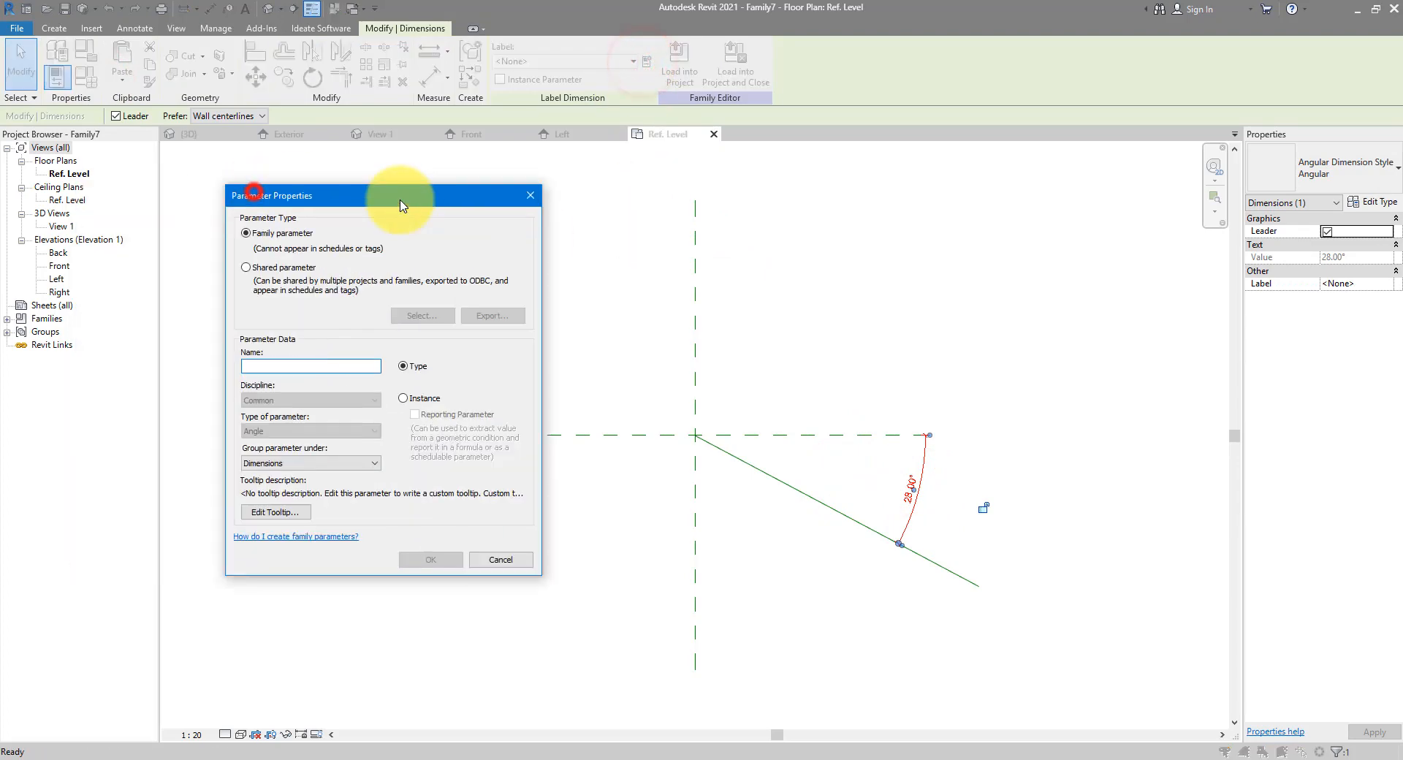
pyautogui.click(322, 363)
pyautogui.write('Angle')
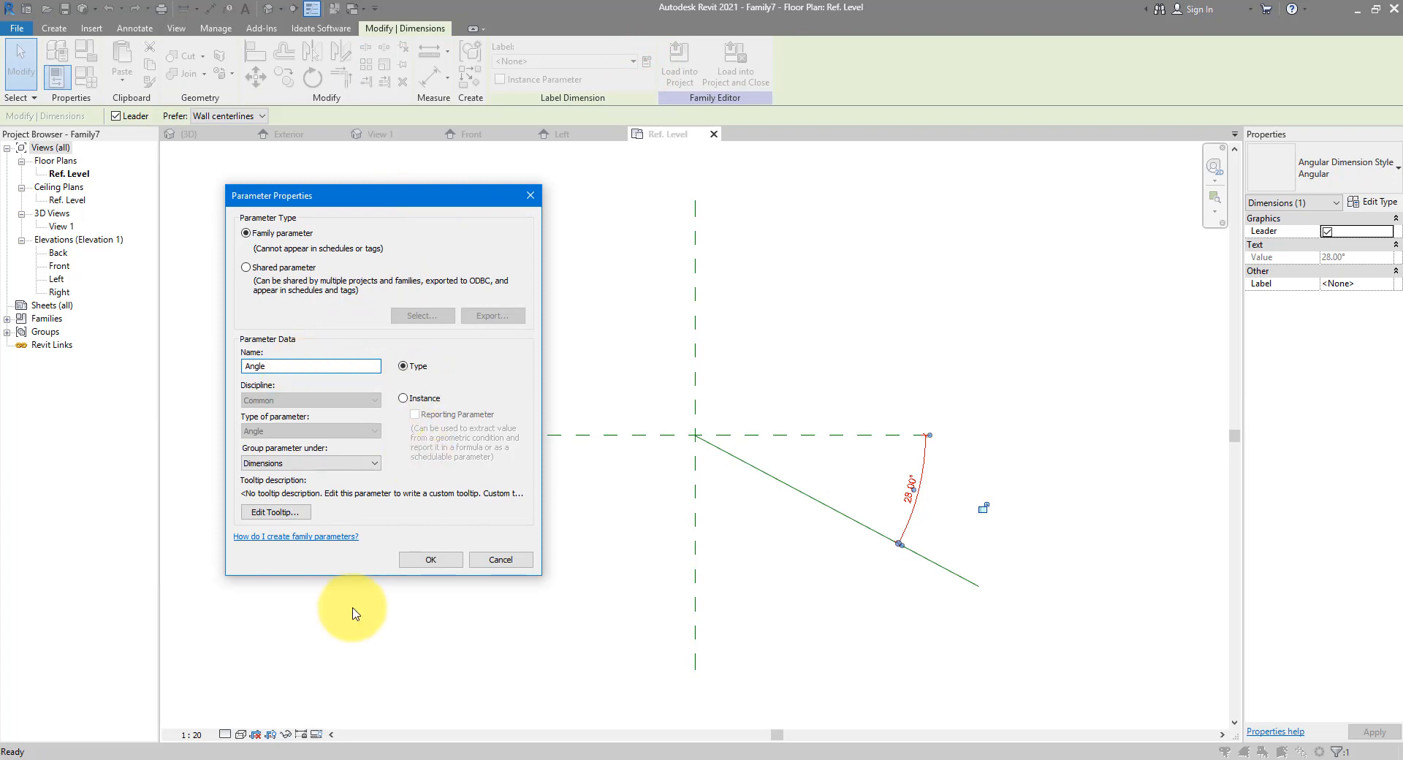
pyautogui.click(430, 559)
pyautogui.click(797, 461)
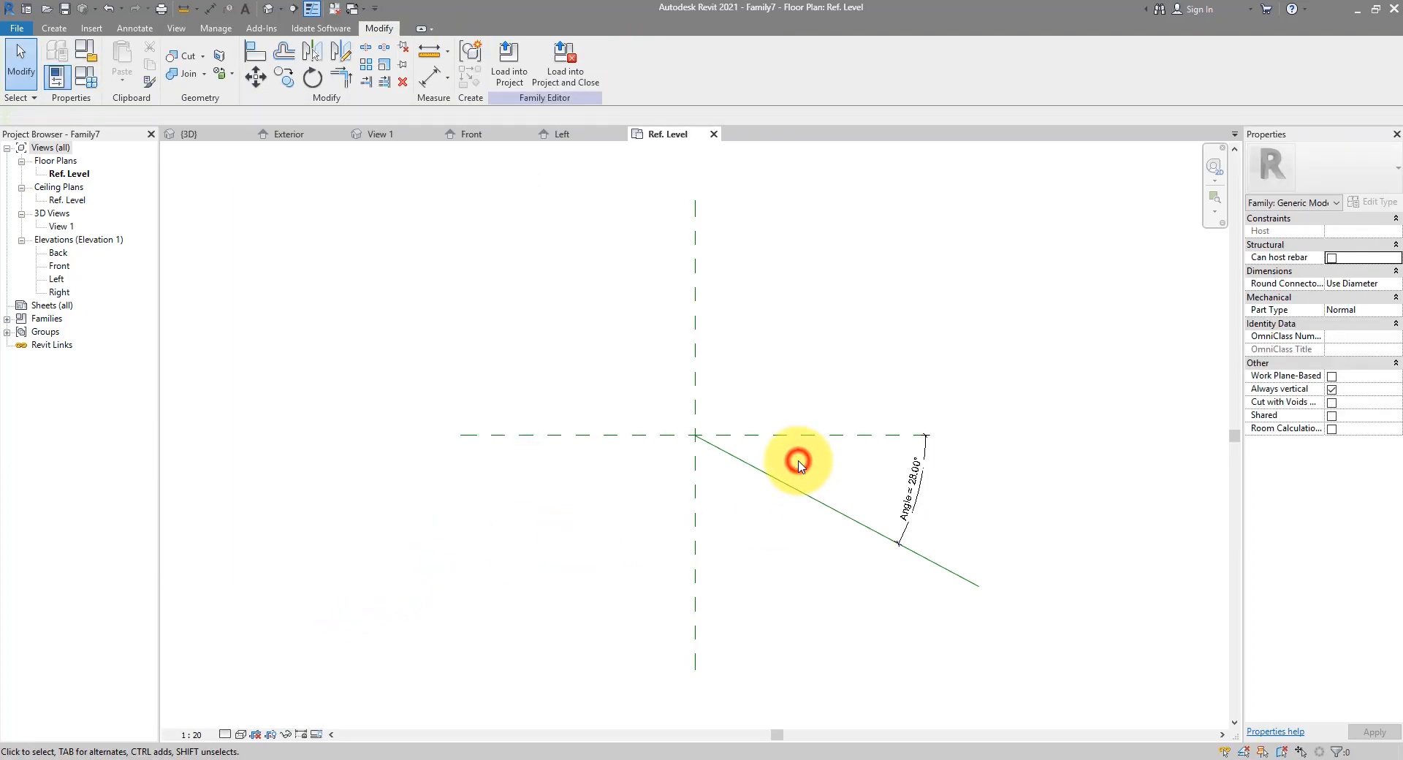
# Align and lock the reference line's start to the vertical and horizontal reference planes
pyautogui.scroll(2, 779, 461)
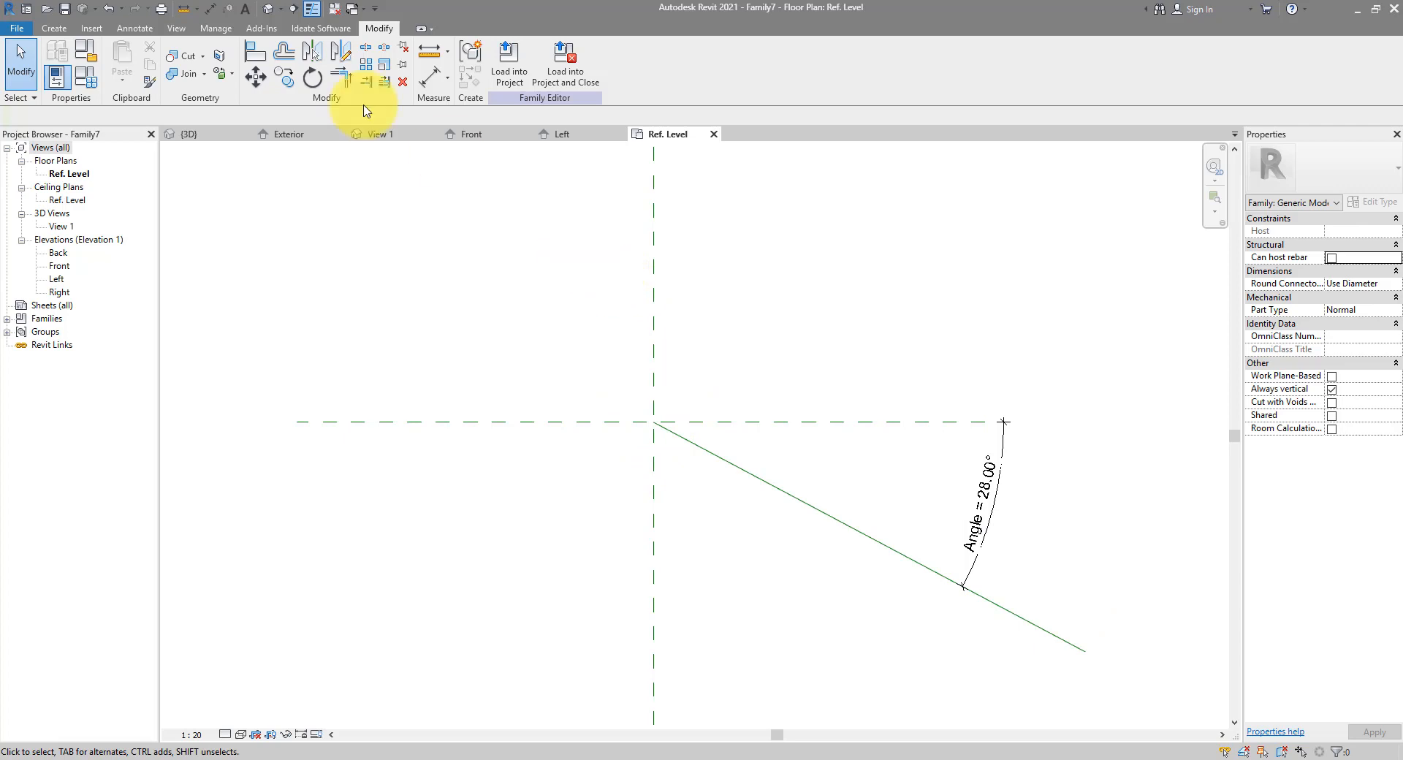
pyautogui.click(261, 62)
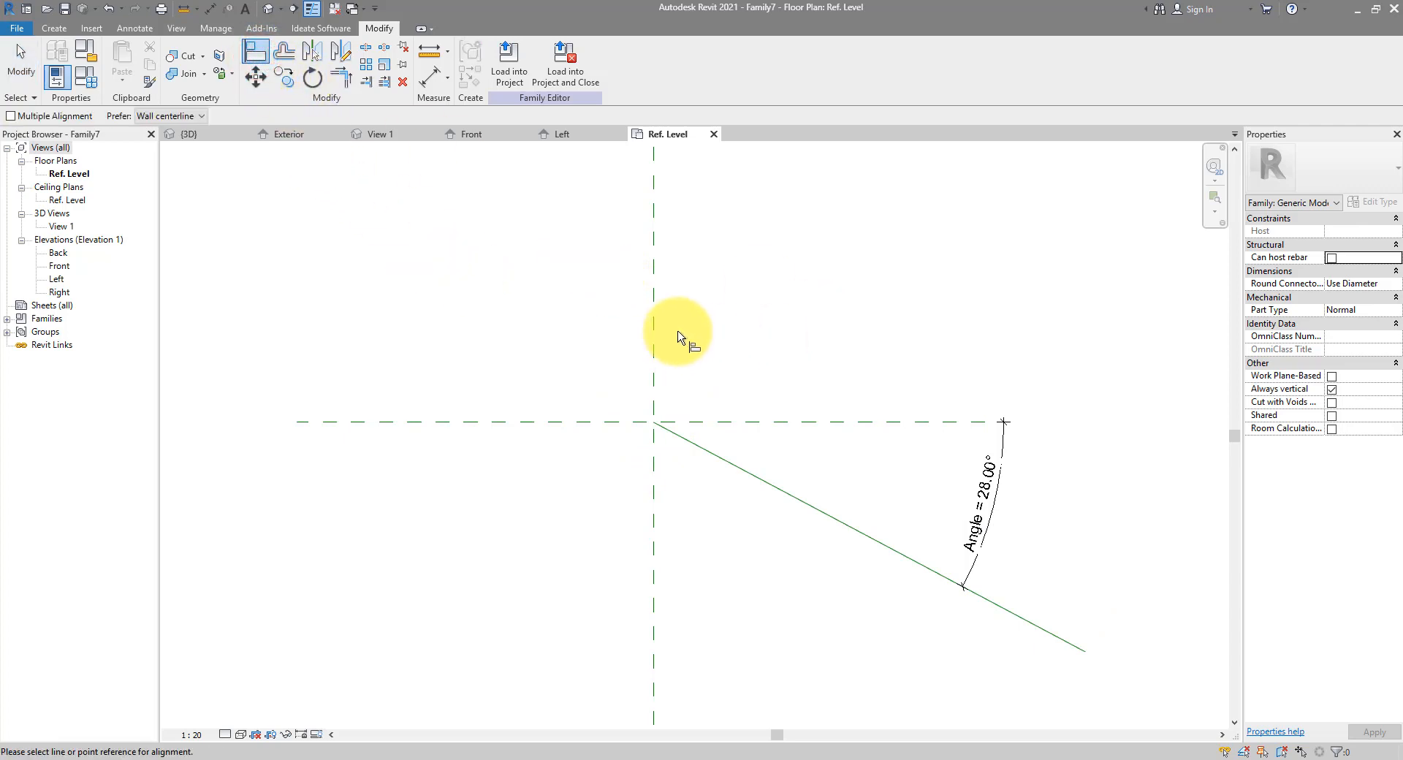
pyautogui.click(654, 324)
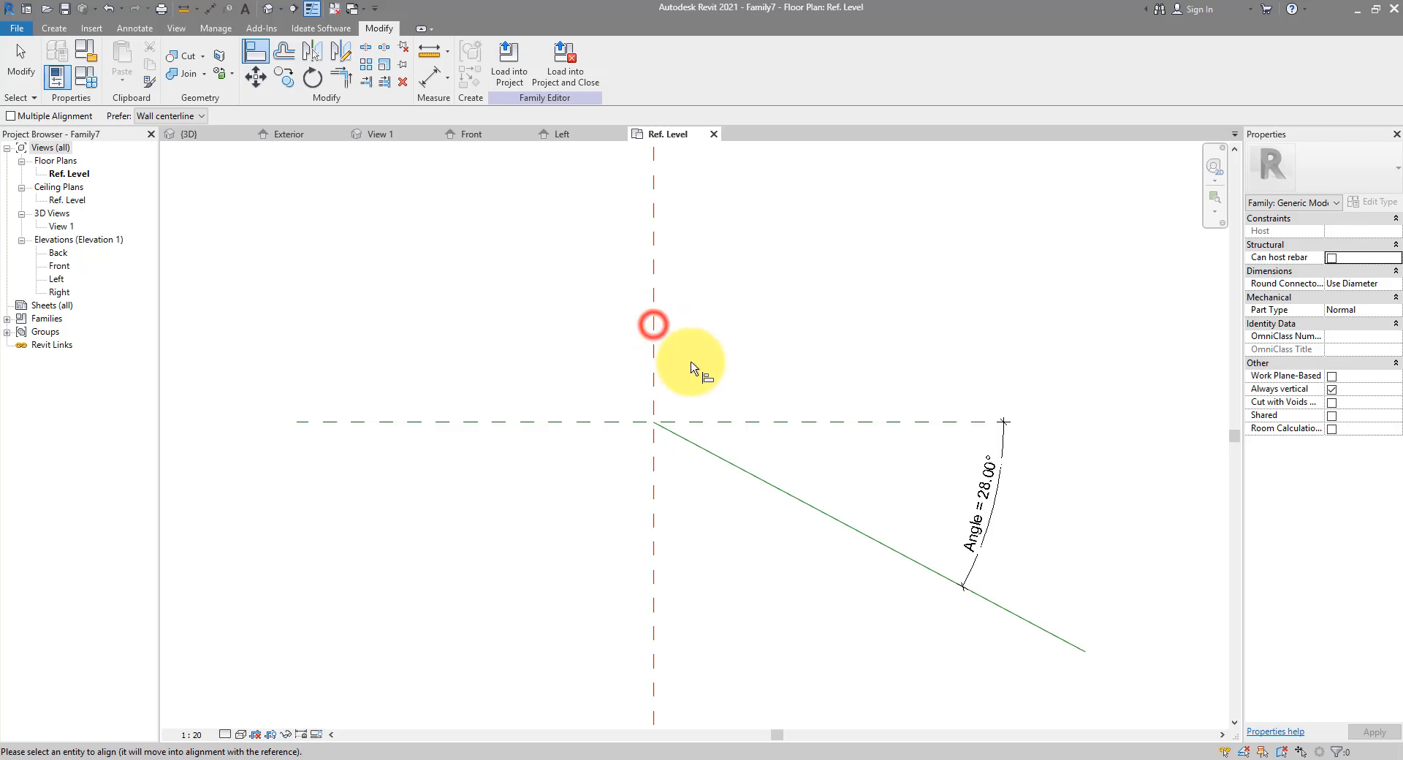
pyautogui.click(653, 424)
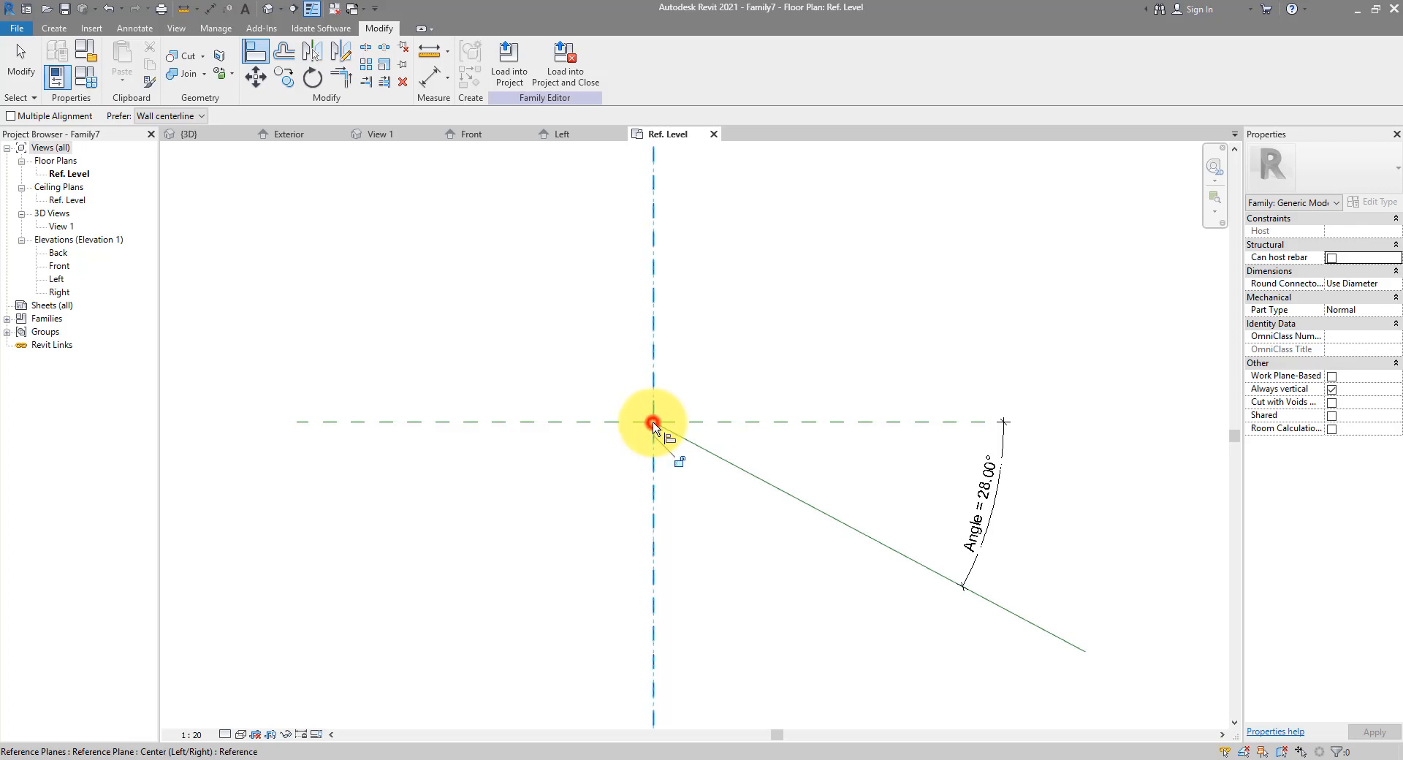
pyautogui.click(680, 463)
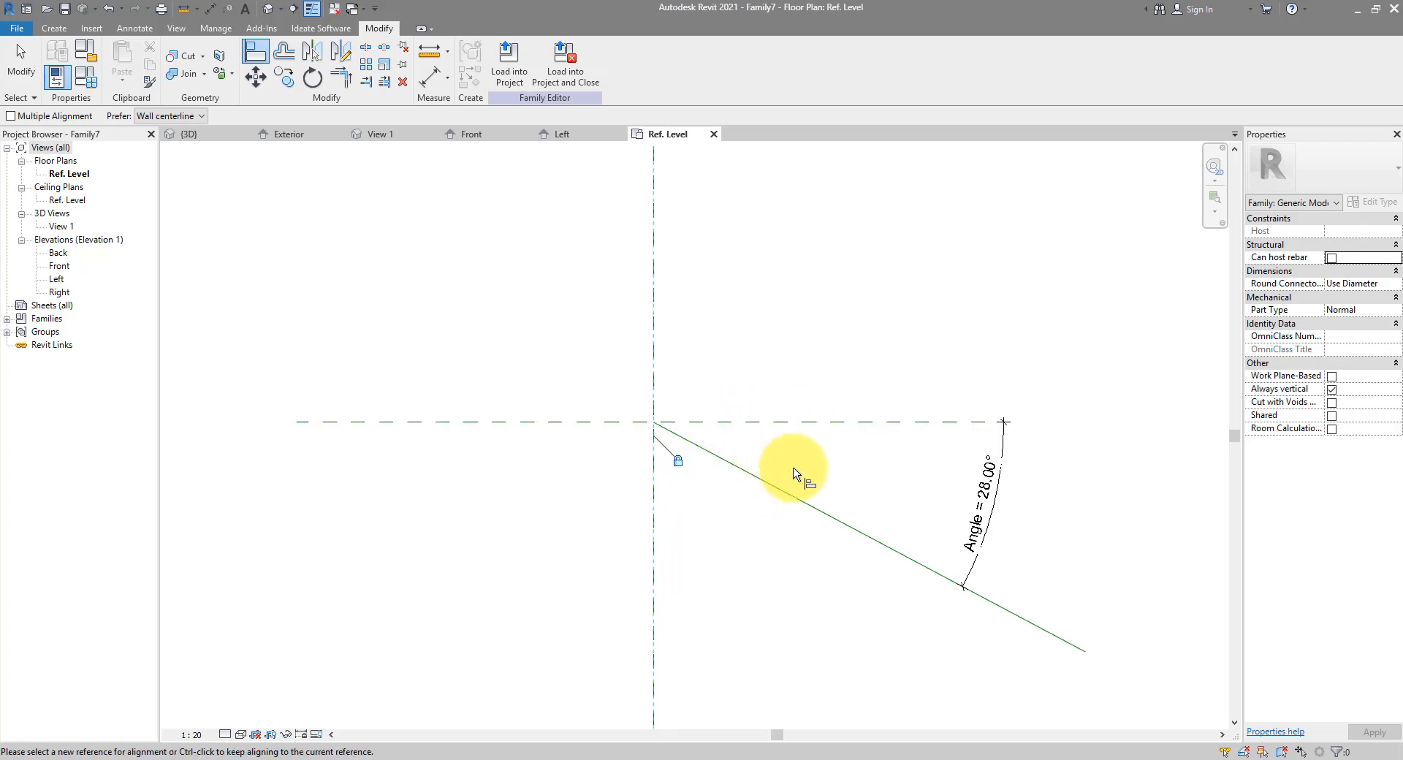
pyautogui.click(777, 423)
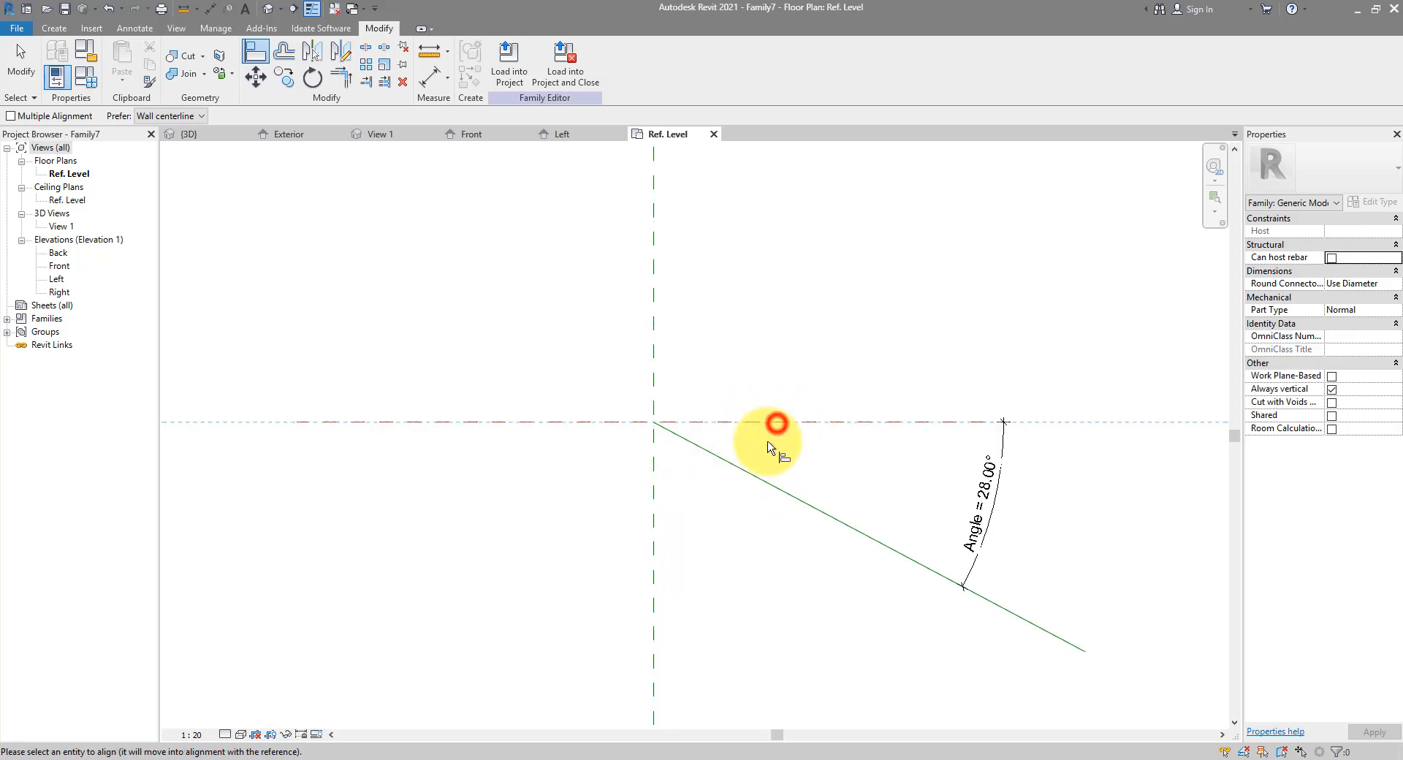
pyautogui.click(654, 427)
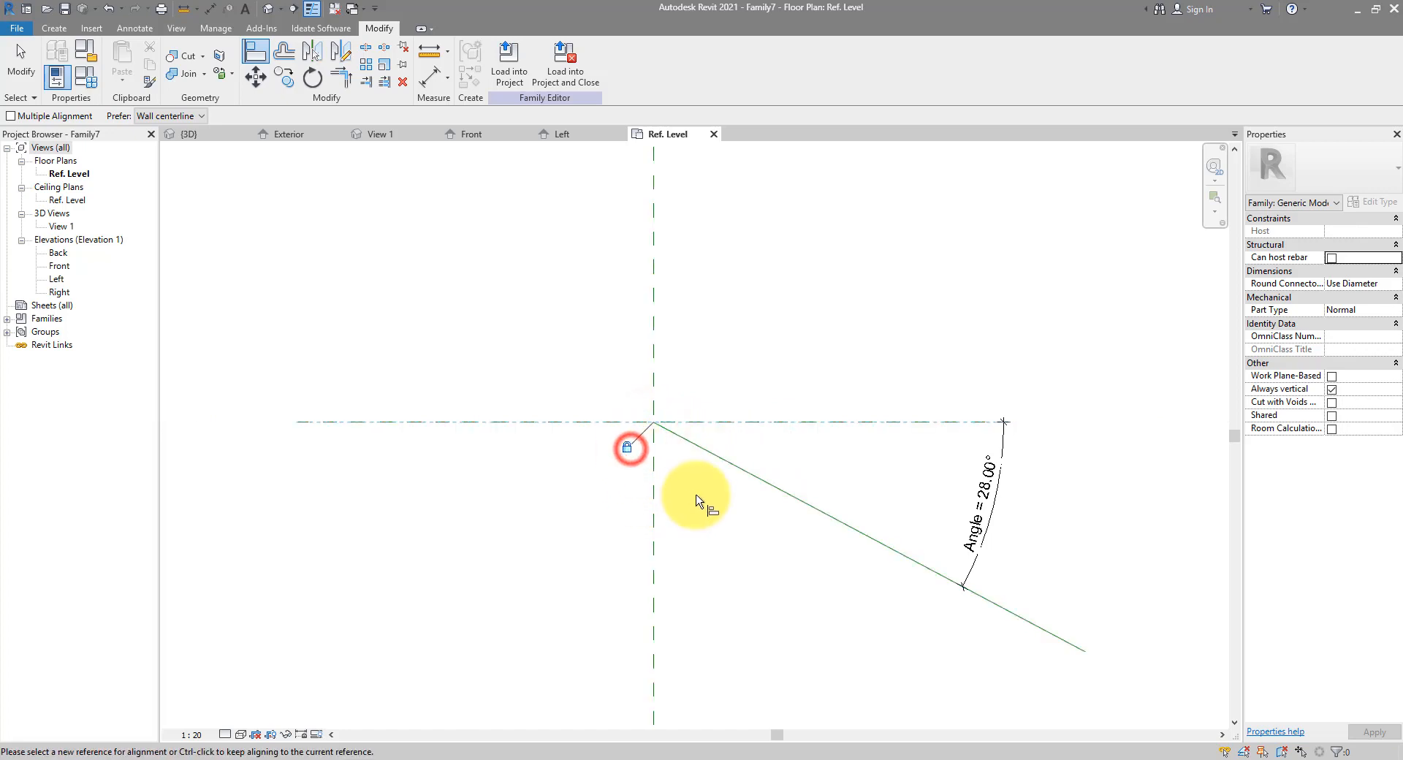
pyautogui.press('Escape')
pyautogui.press('Escape')
pyautogui.click(88, 79)
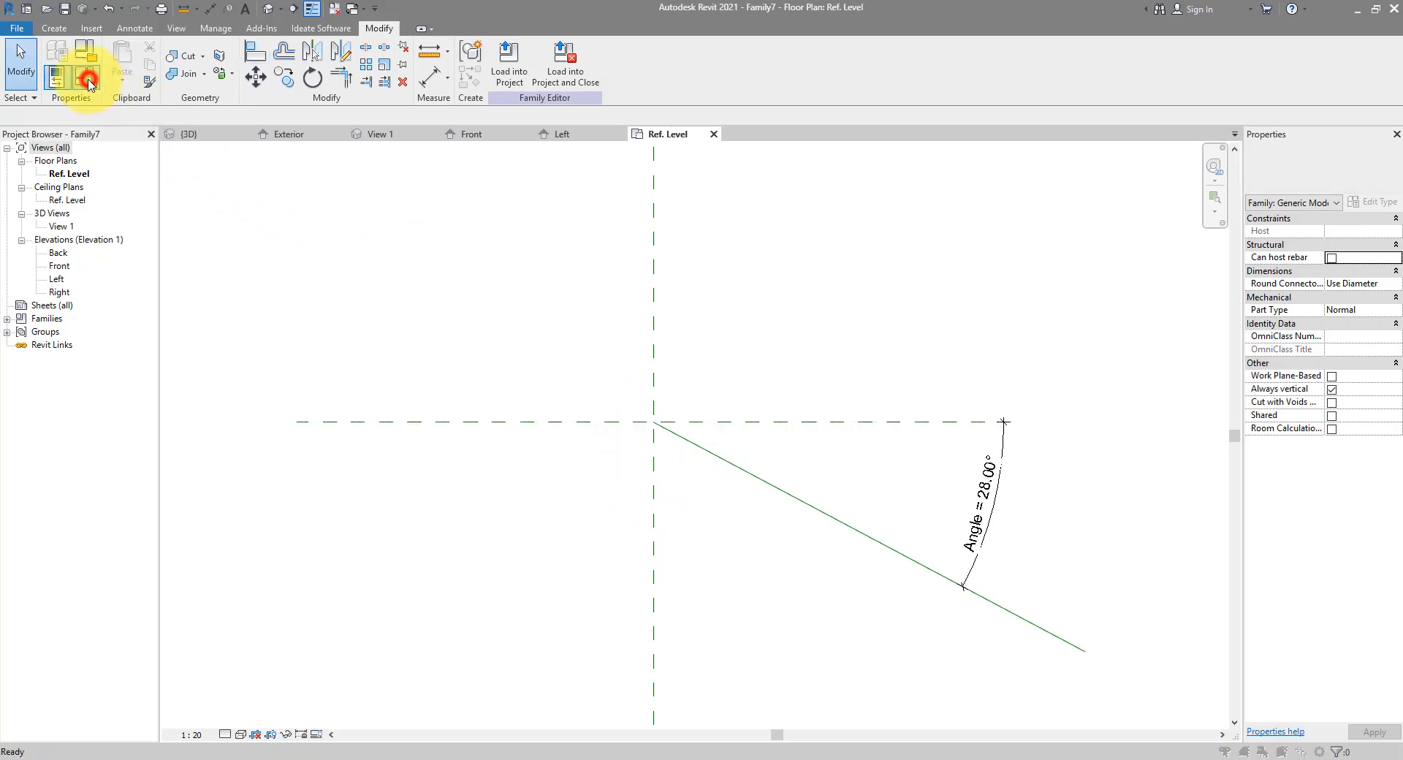
# Set Angle to 45 in Family Types and apply it to flex the reference line
pyautogui.moveTo(928, 190); pyautogui.dragTo(272, 190)
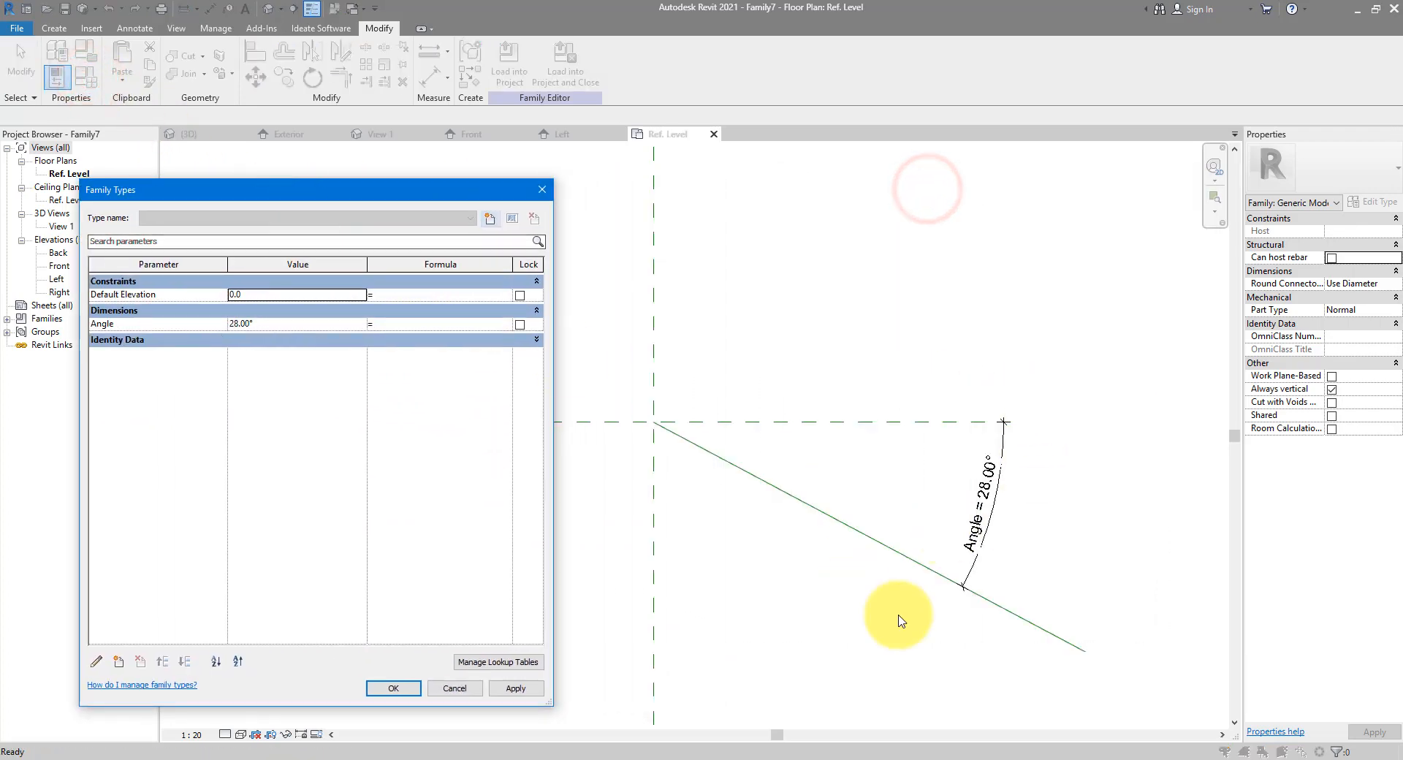
pyautogui.click(304, 323)
pyautogui.write('4')
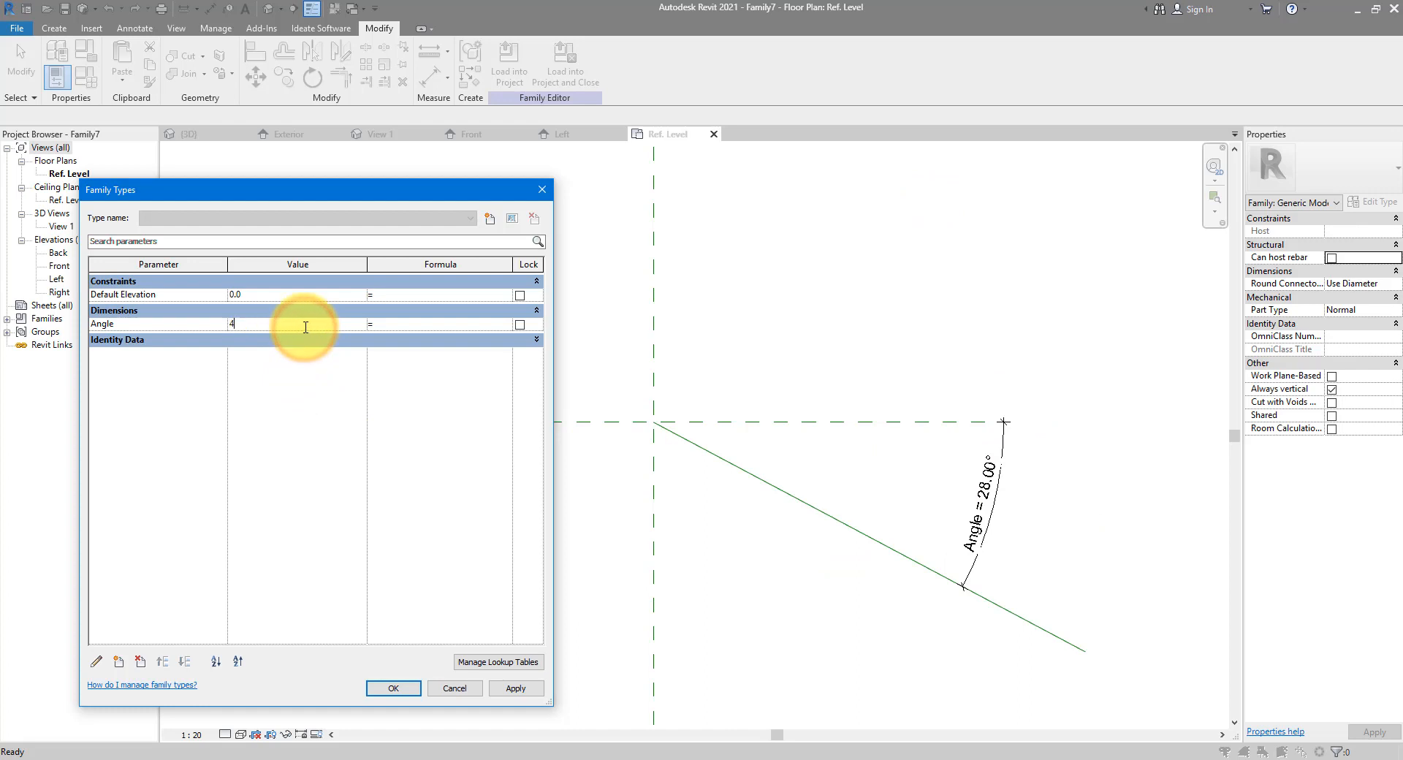
pyautogui.write('5')
pyautogui.press('Tab')
pyautogui.click(516, 689)
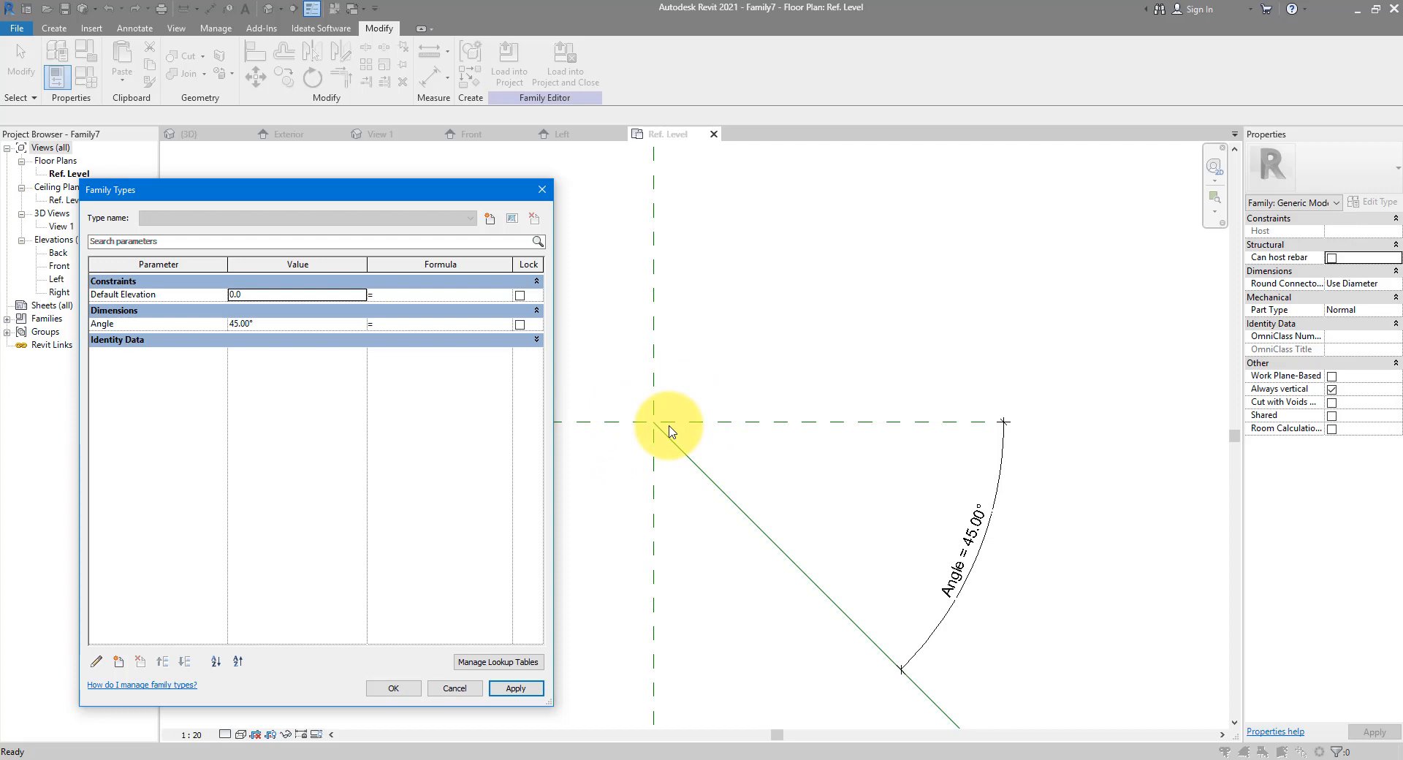
pyautogui.click(542, 191)
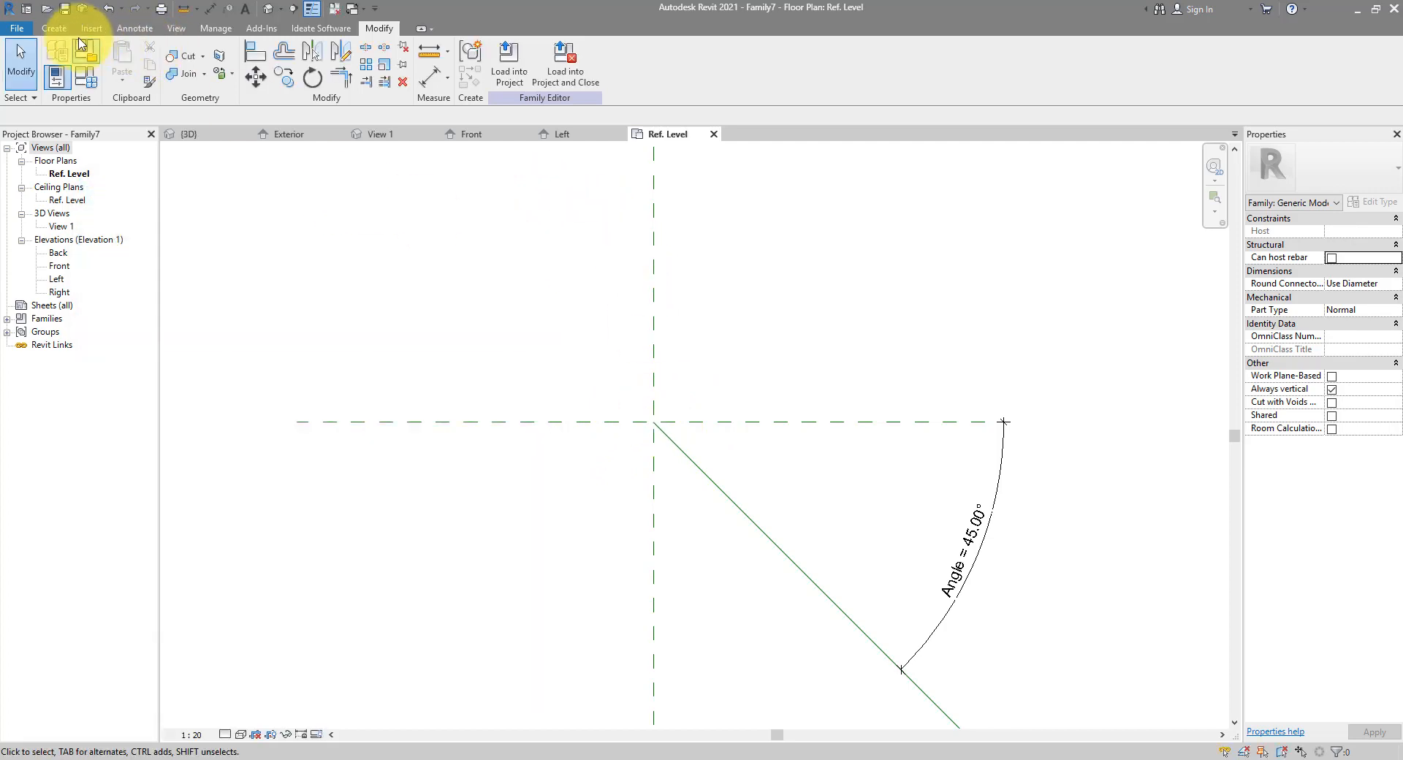
# Start an extrusion and set its work plane to the angled reference line
pyautogui.click(55, 27)
pyautogui.click(123, 57)
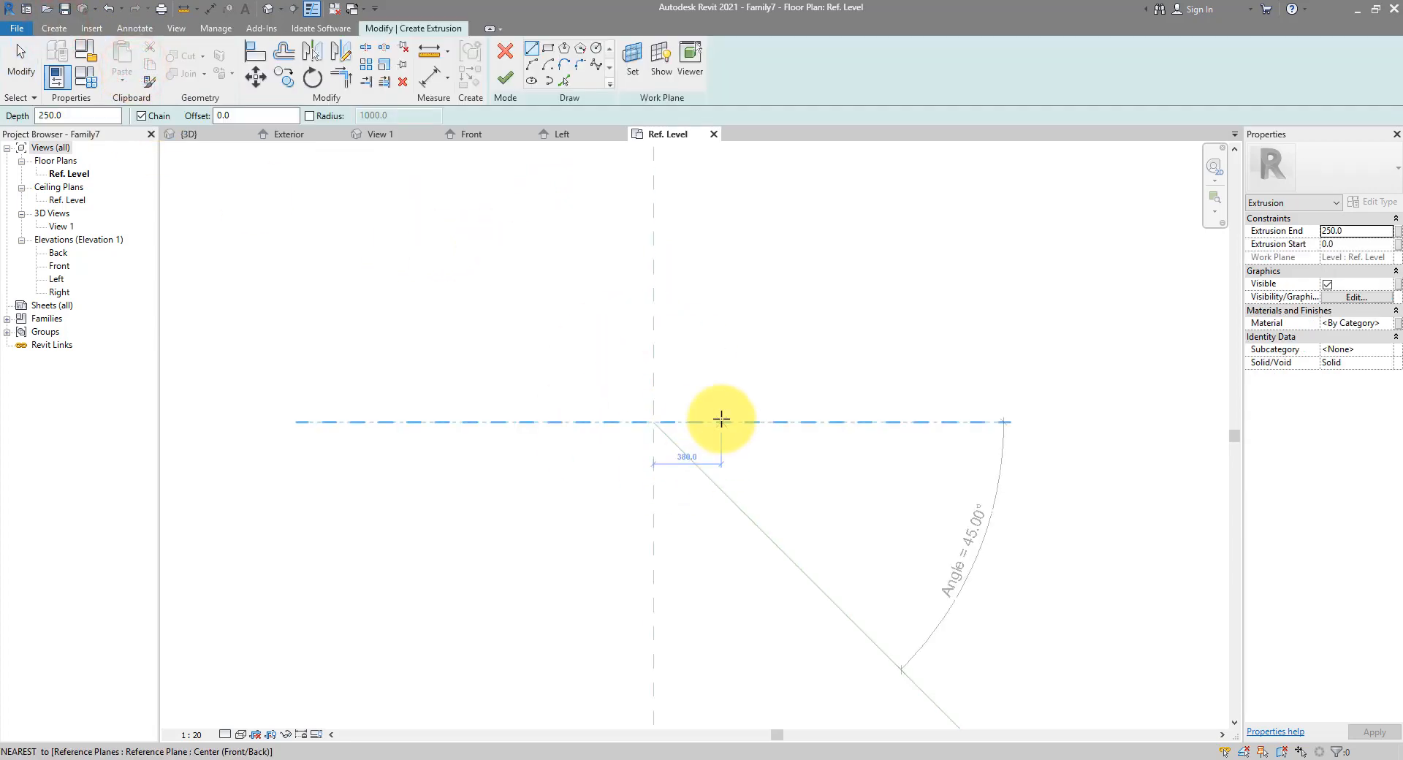
pyautogui.click(633, 79)
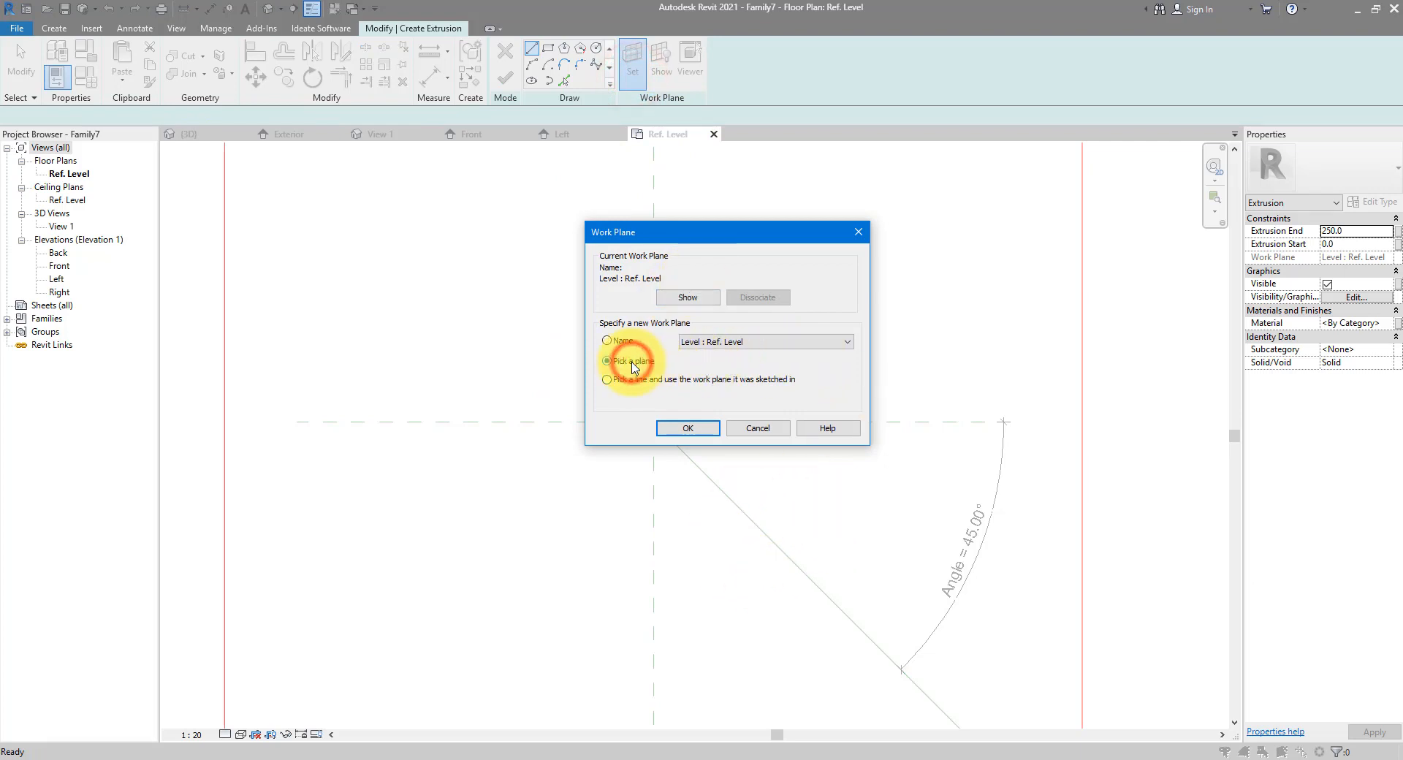
pyautogui.click(688, 428)
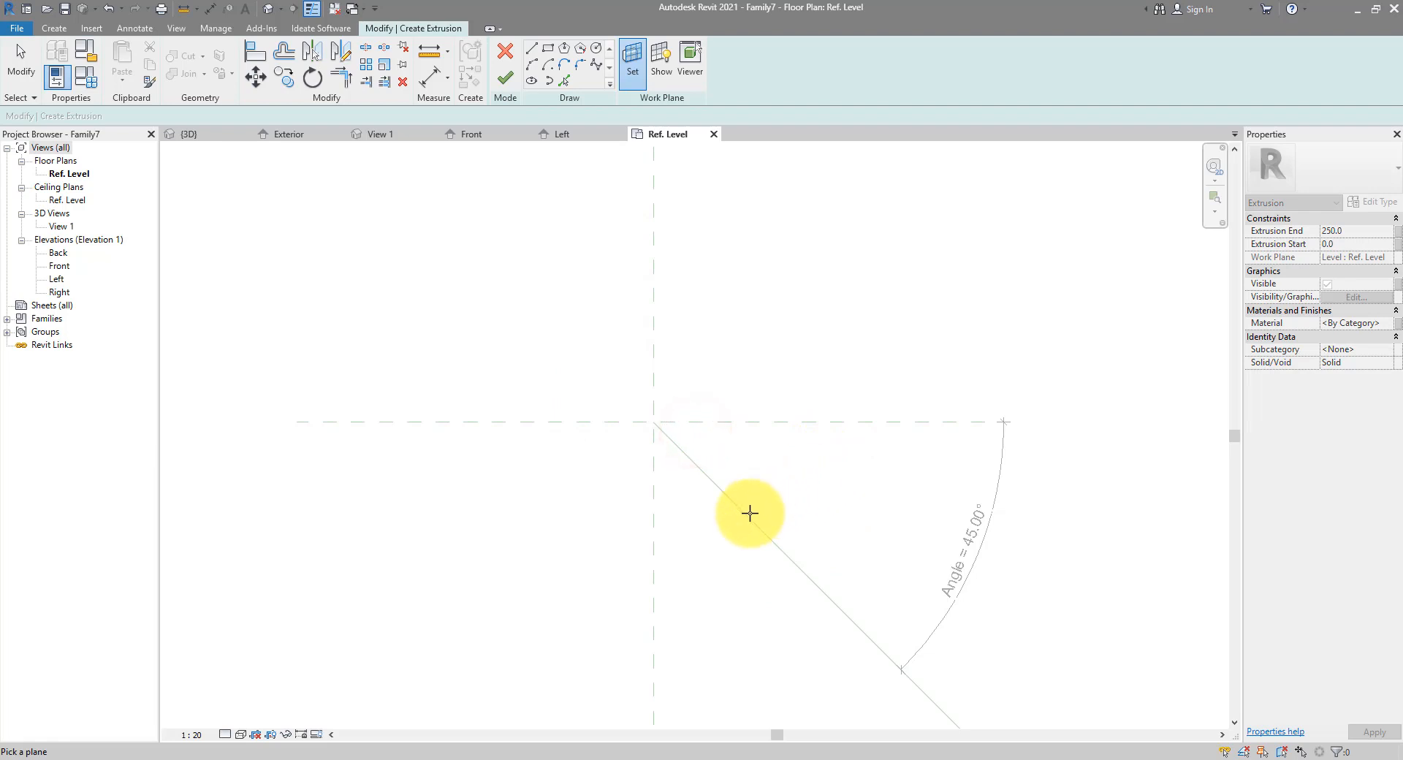
pyautogui.moveTo(745, 515); pyautogui.dragTo(648, 404, button='middle')
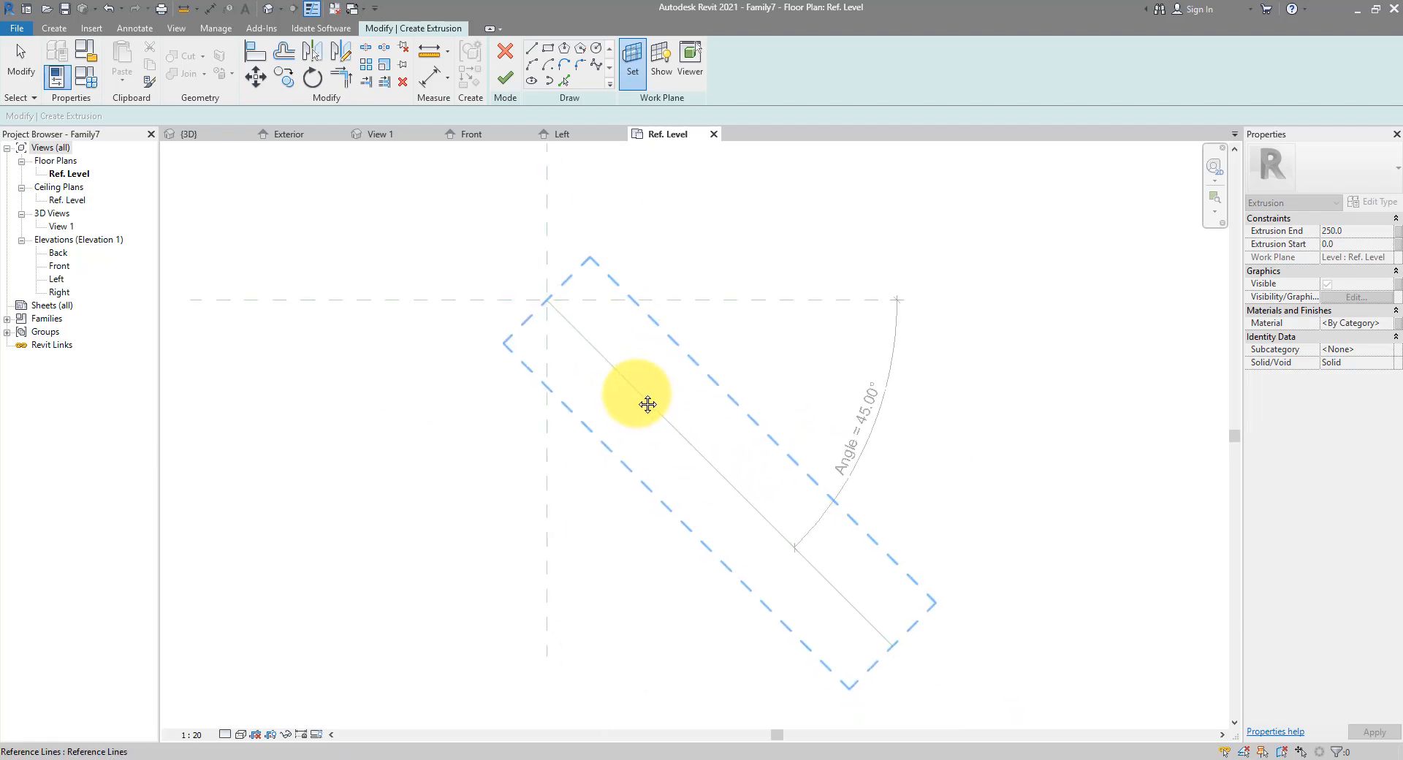
pyautogui.click(638, 395)
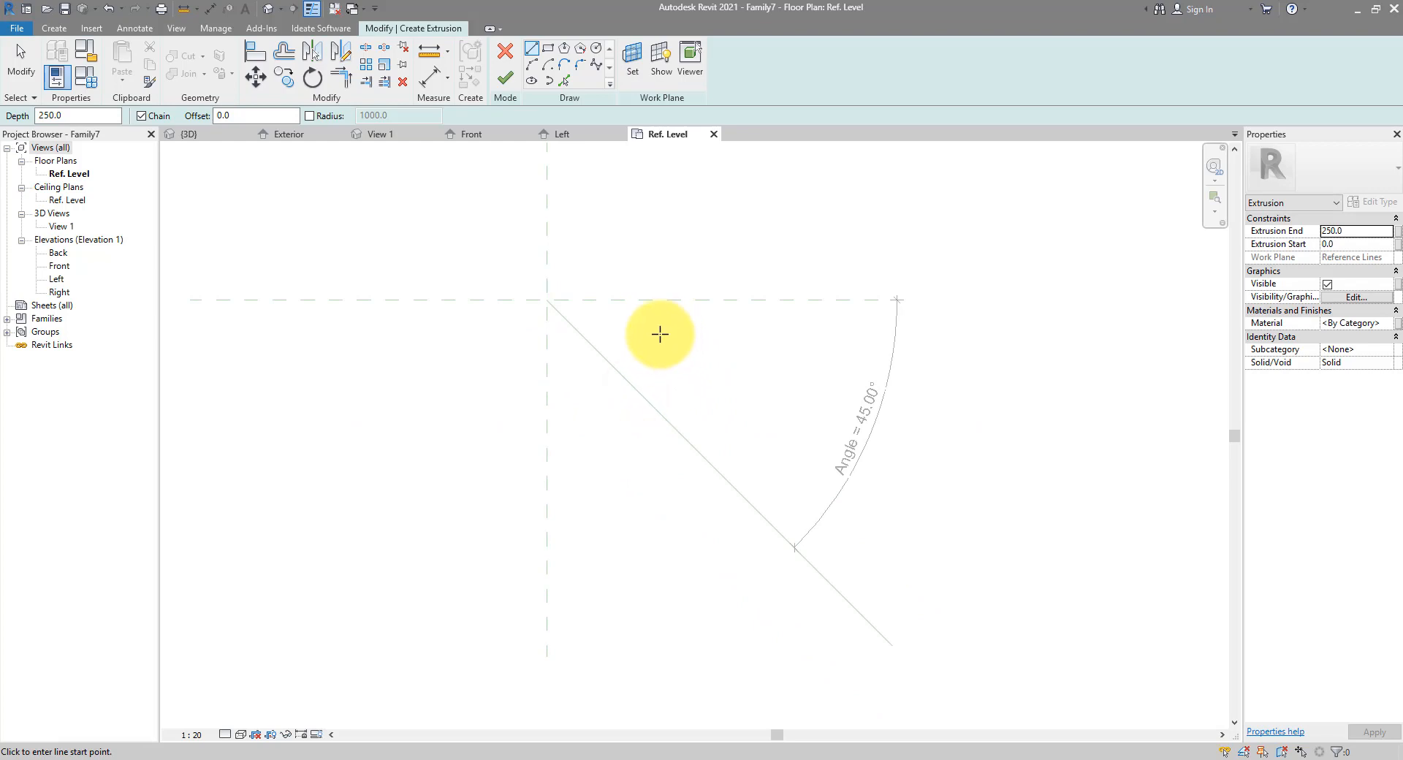
# Sketch a start-end-radius arc from the intersection as the profile's first curved side
pyautogui.click(533, 66)
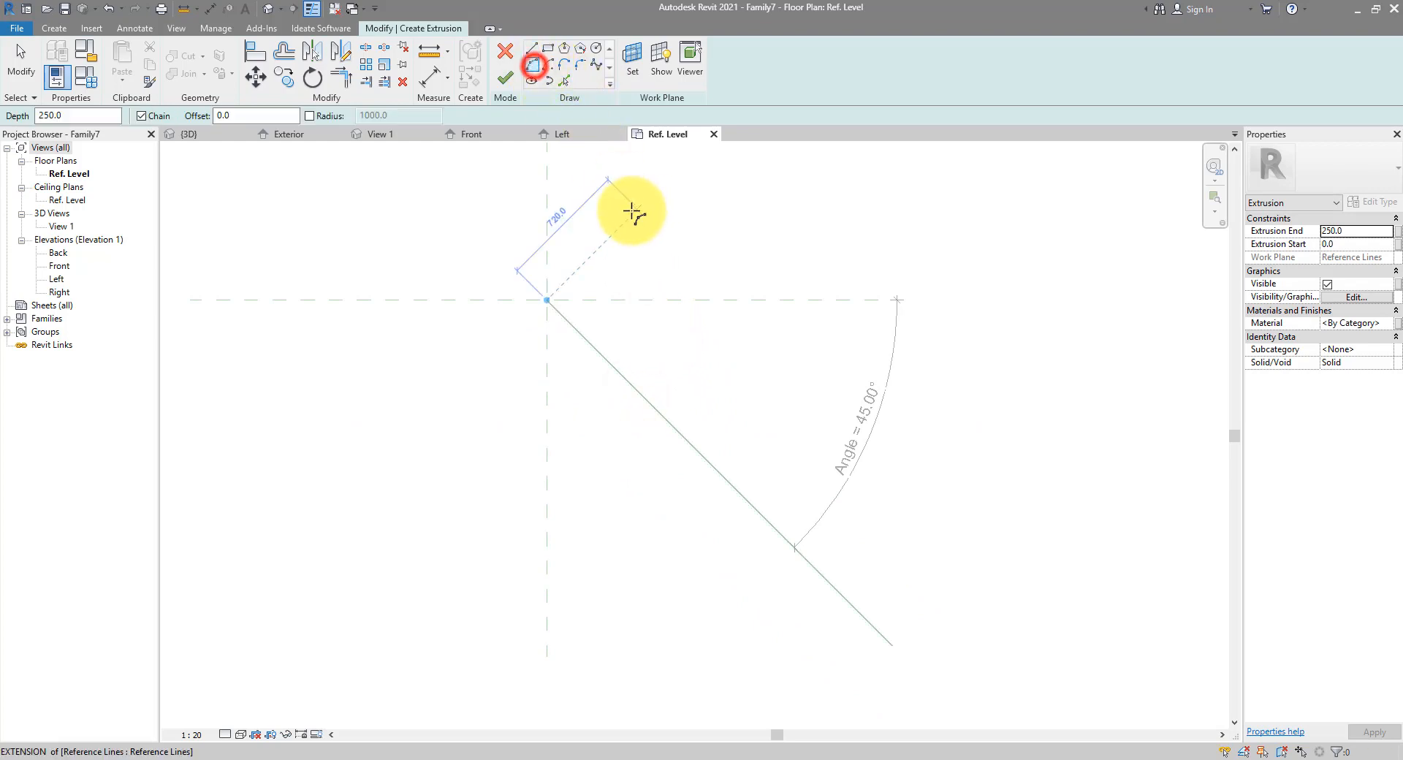
pyautogui.moveTo(573, 228)
pyautogui.mouseDown(button='middle')
pyautogui.moveTo(620, 241)
pyautogui.moveTo(608, 380)
pyautogui.mouseUp(button='middle')
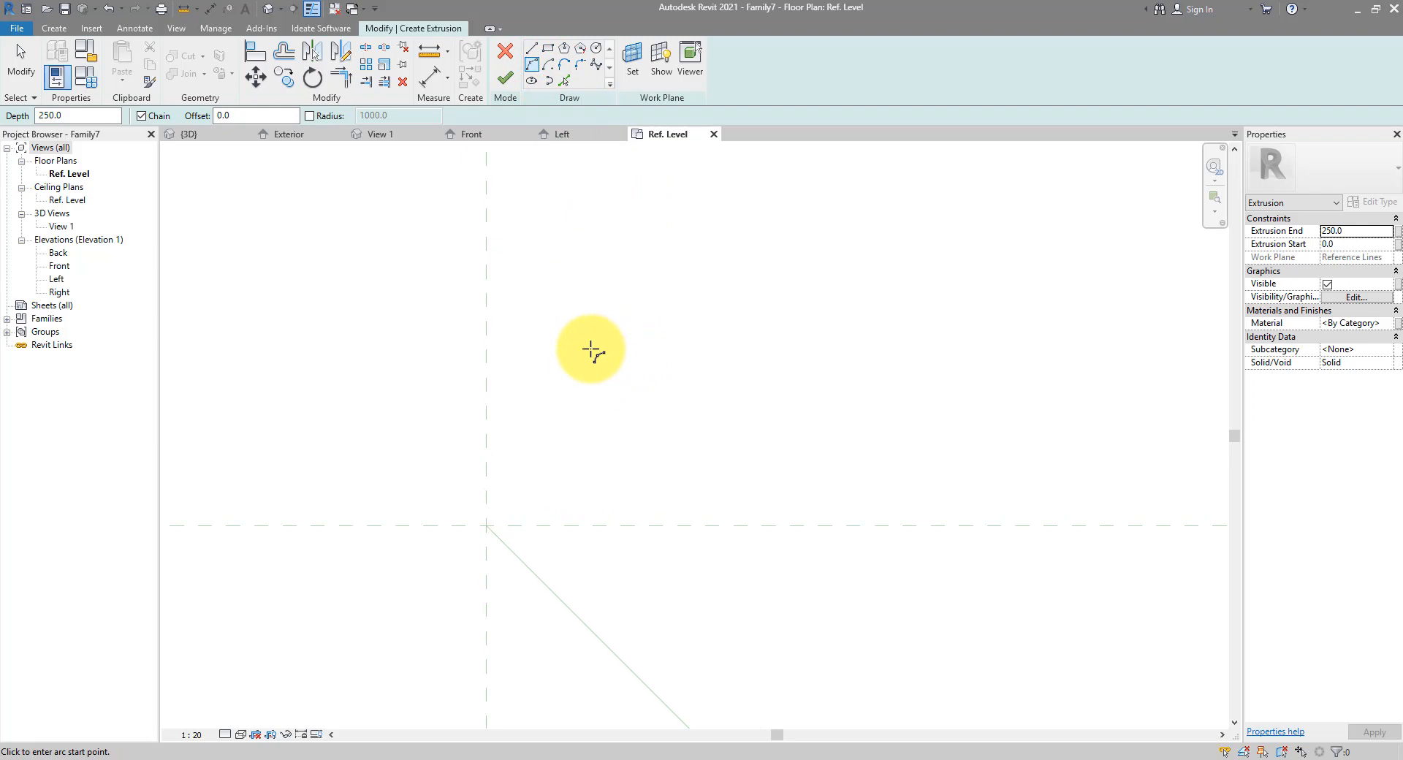
pyautogui.click(591, 349)
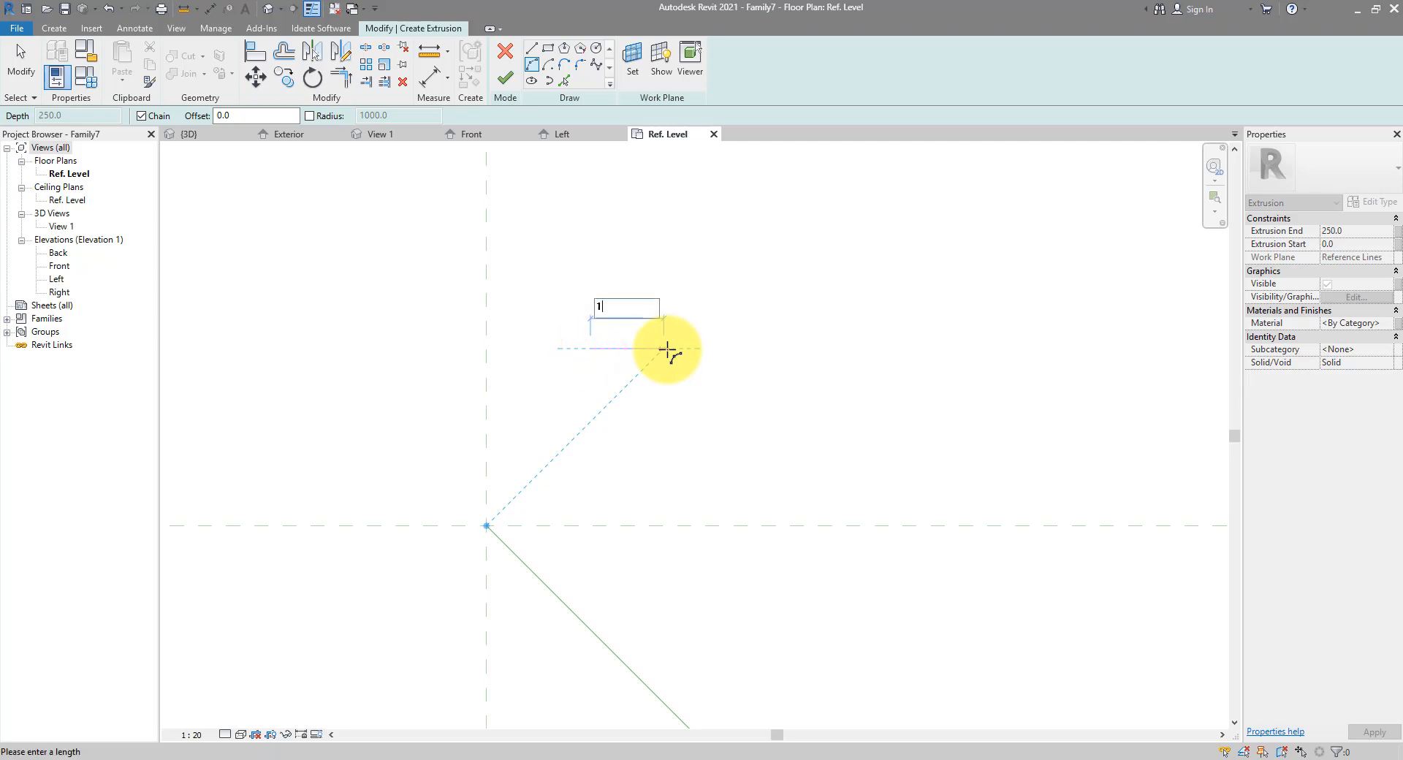
pyautogui.press('Return')
pyautogui.scroll(5, 636, 349)
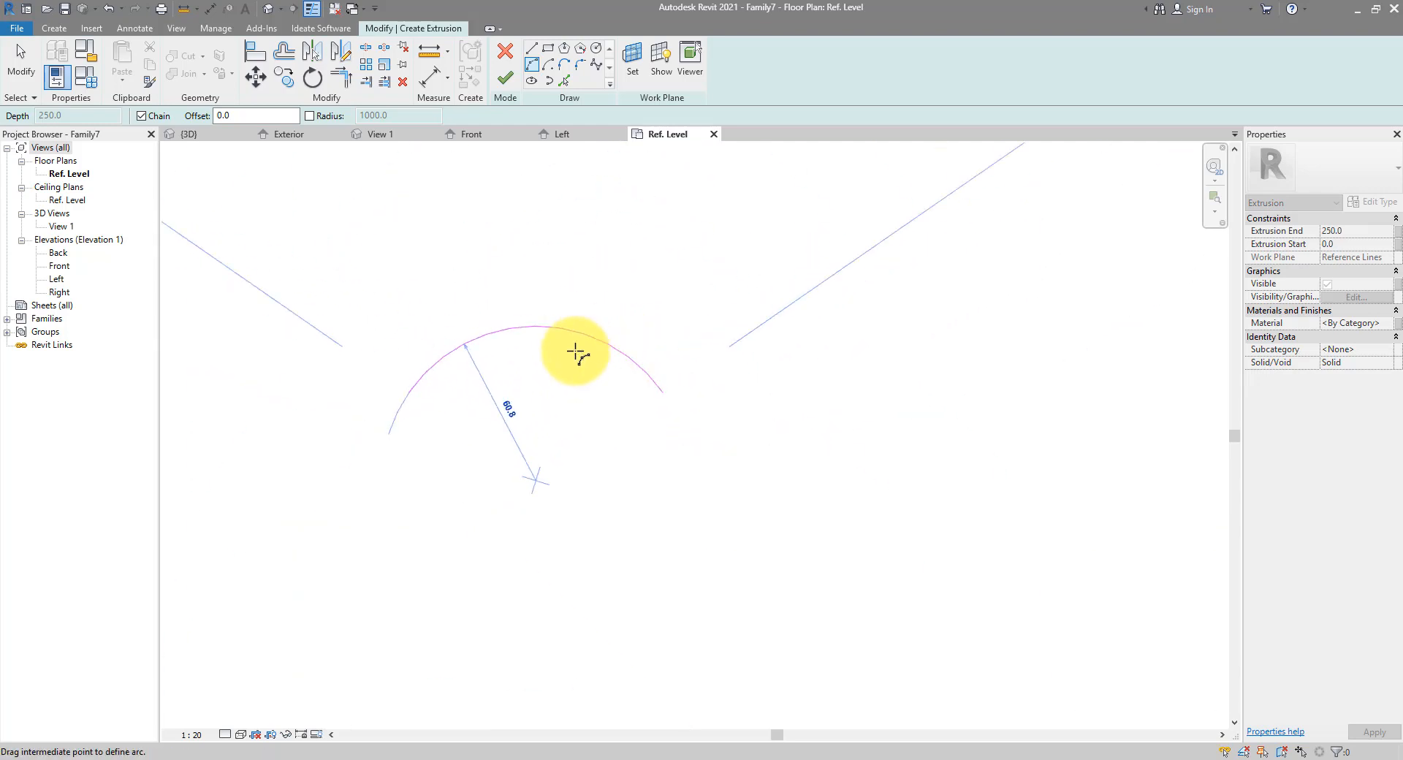
pyautogui.click(611, 422)
pyautogui.scroll(-5, 616, 423)
pyautogui.press('Escape')
pyautogui.press('Escape')
pyautogui.click(612, 371)
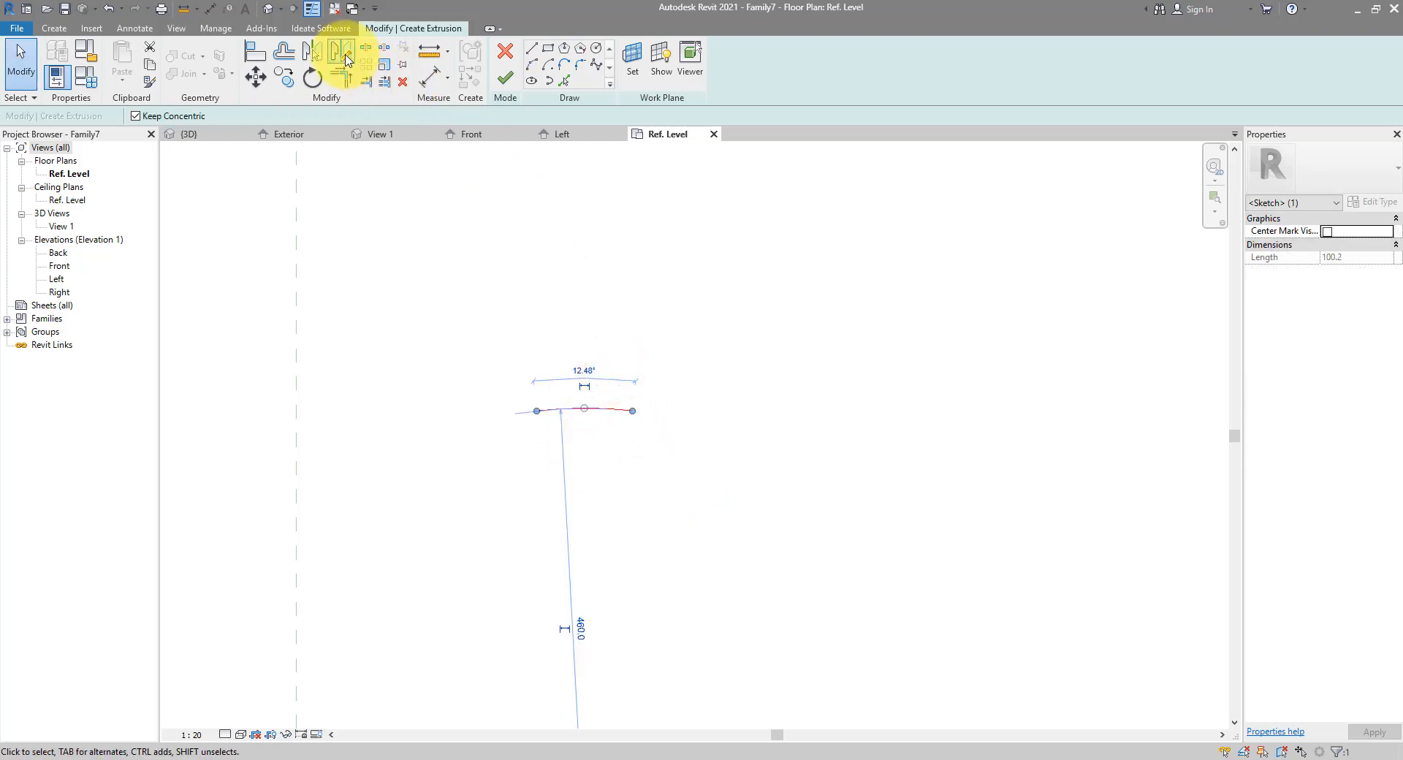
# Mirror a copy of the arc across a horizontal axis and pick the top arc into the sketch
pyautogui.click(344, 51)
pyautogui.click(524, 418)
pyautogui.click(659, 419)
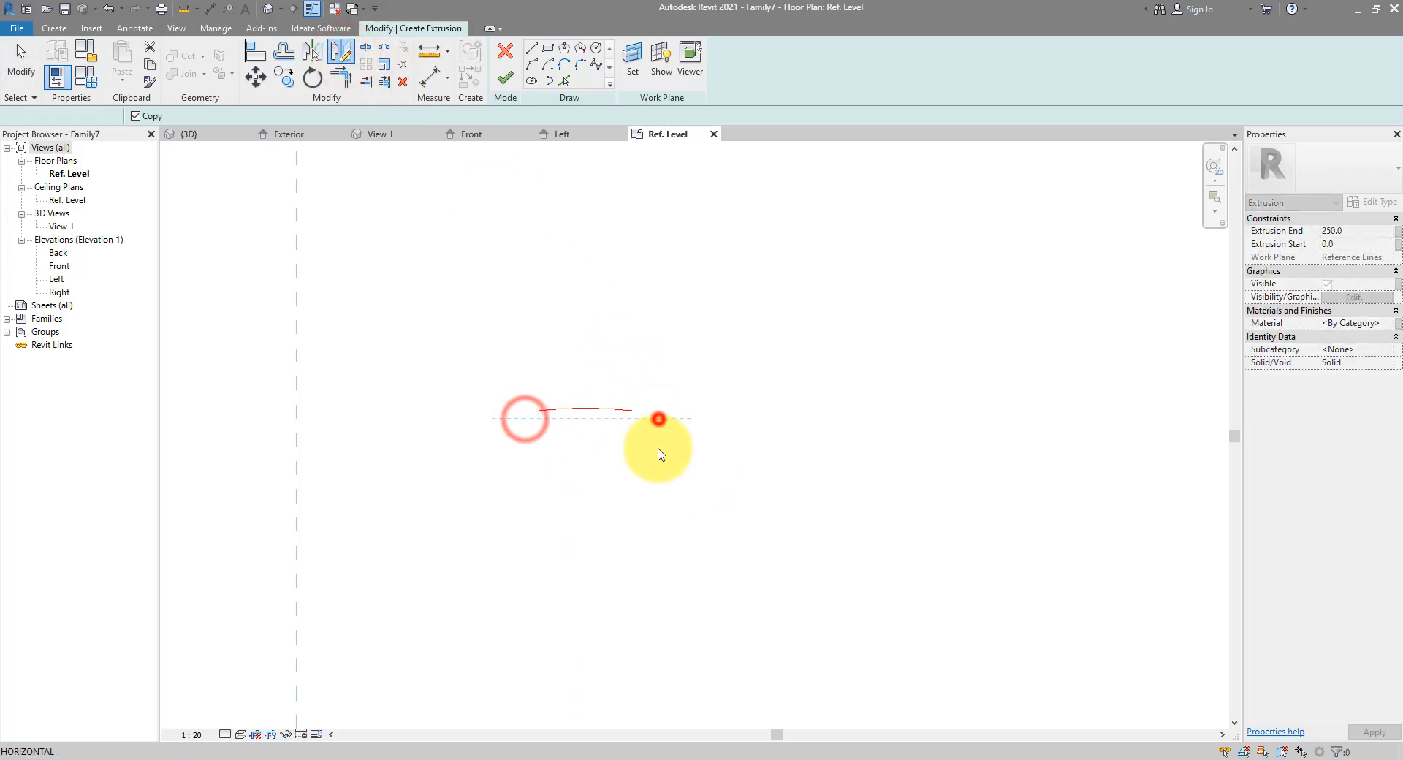
pyautogui.scroll(2, 604, 427)
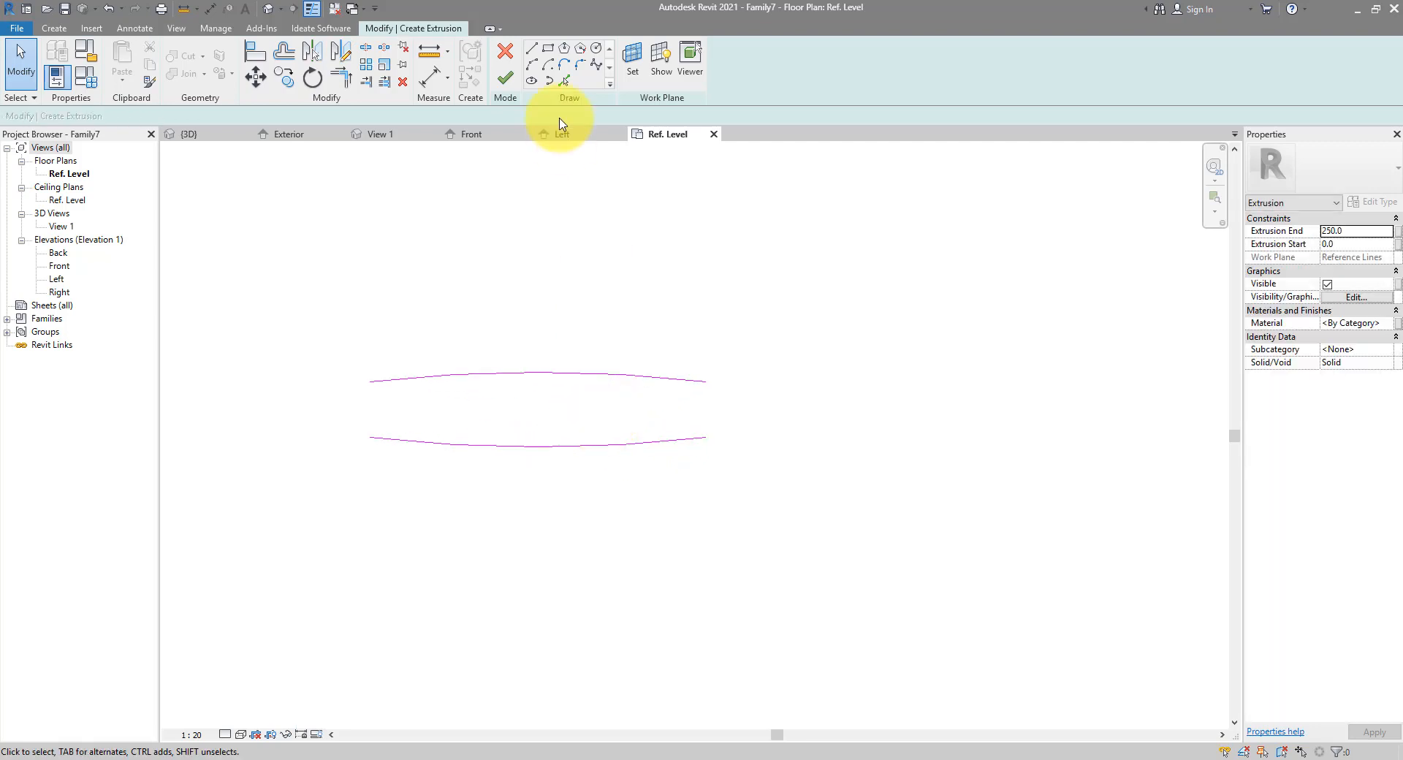
pyautogui.click(577, 68)
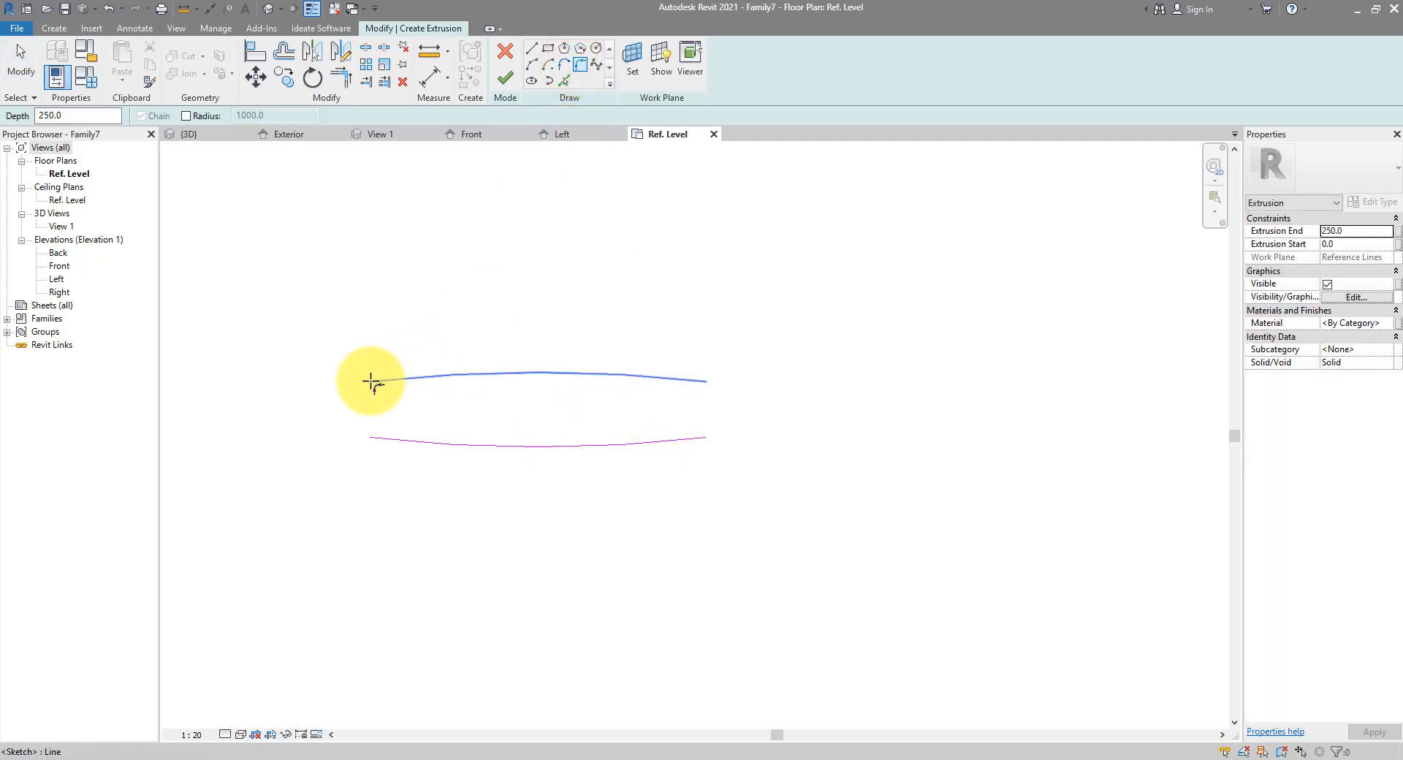
pyautogui.click(371, 380)
# Close the profile with rounded start-end-radius arcs at the left and right ends
pyautogui.click(531, 63)
pyautogui.click(366, 381)
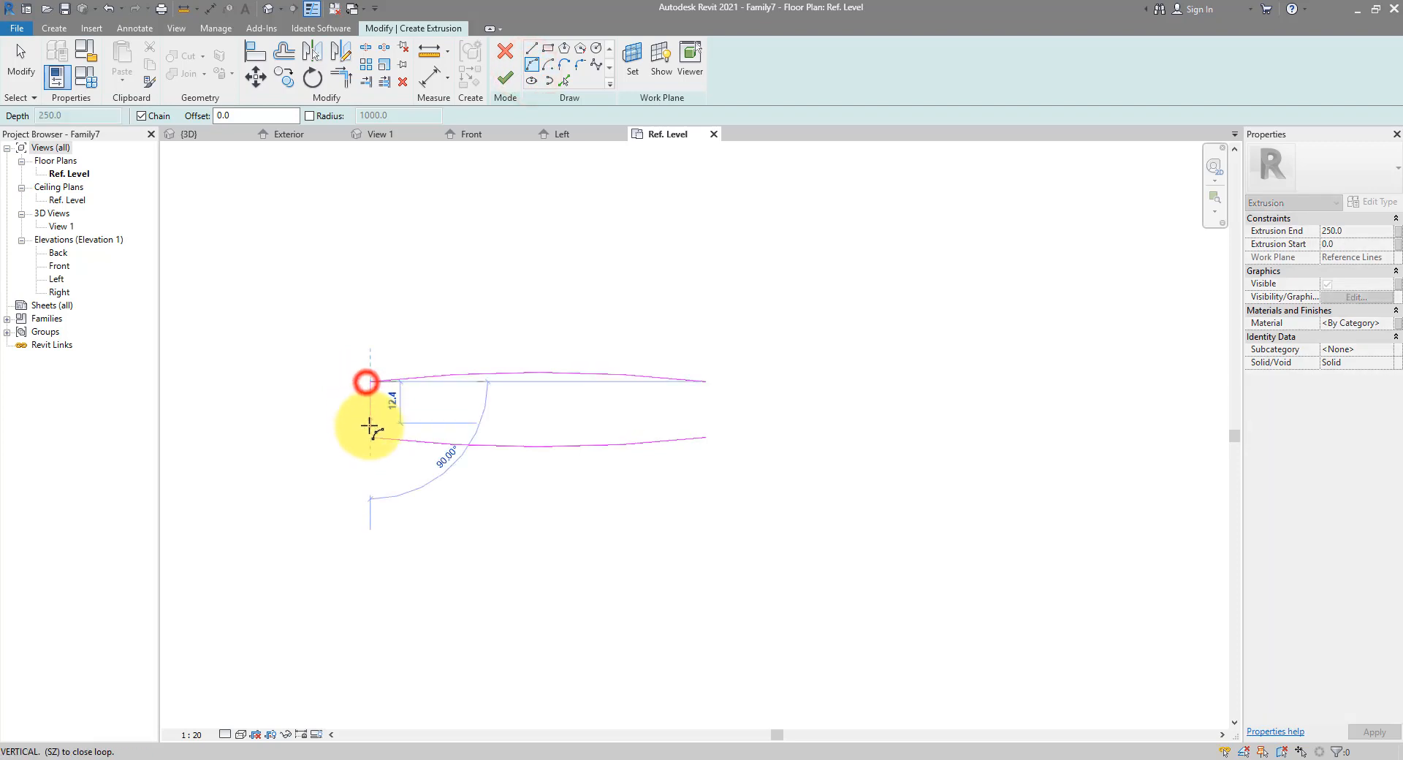
pyautogui.click(370, 437)
pyautogui.click(353, 407)
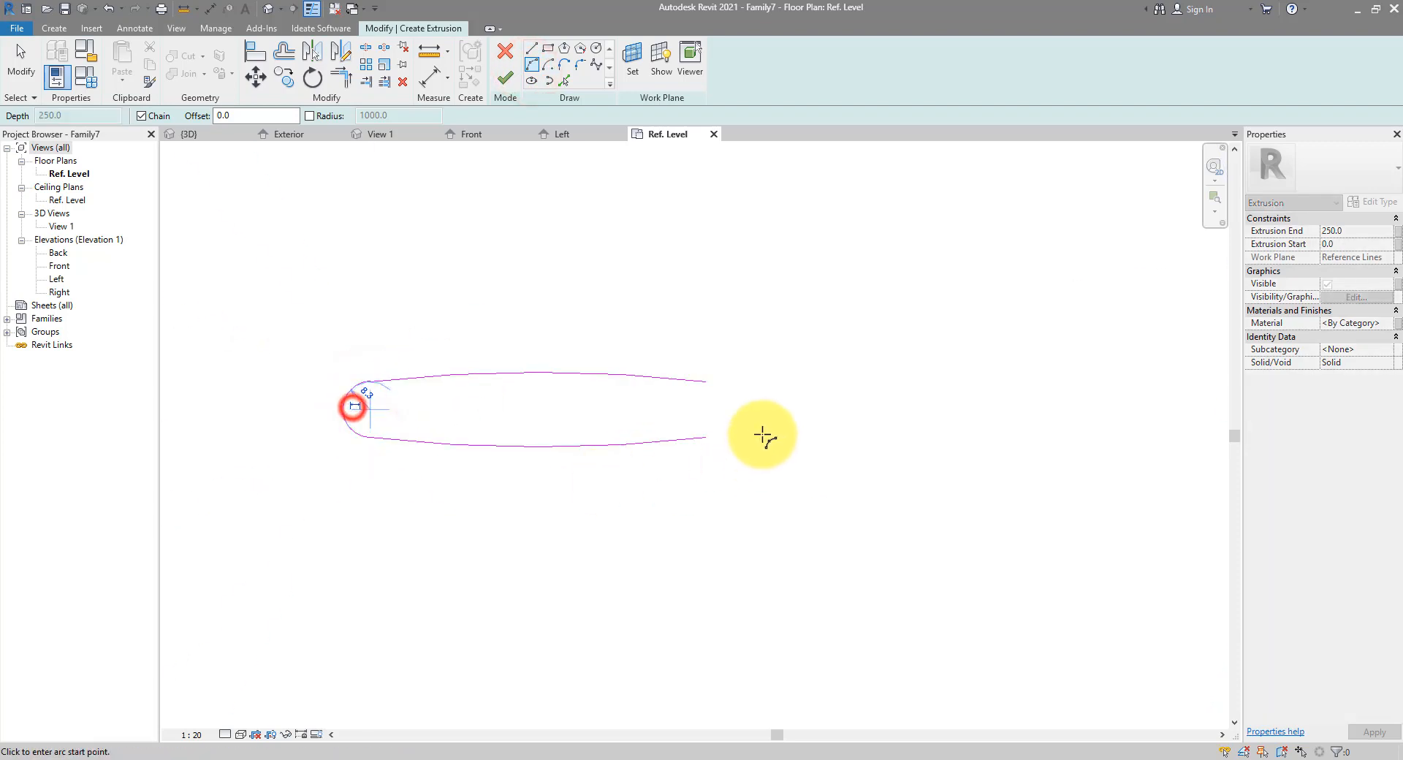
pyautogui.click(705, 381)
pyautogui.click(703, 434)
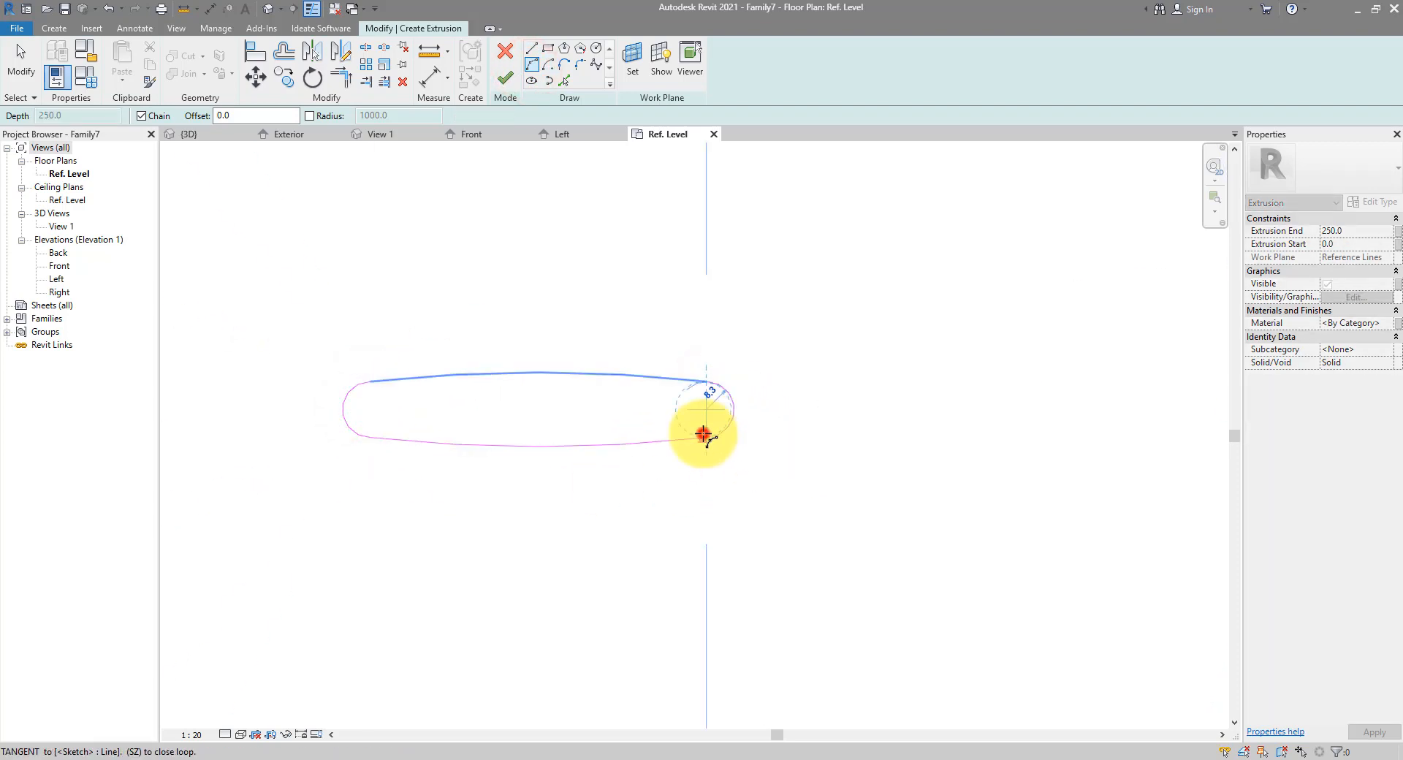
pyautogui.click(733, 407)
# Window-select all four arcs of the louver profile
pyautogui.scroll(-1, 764, 463)
pyautogui.press('Escape')
pyautogui.press('Escape')
pyautogui.scroll(-1, 795, 449)
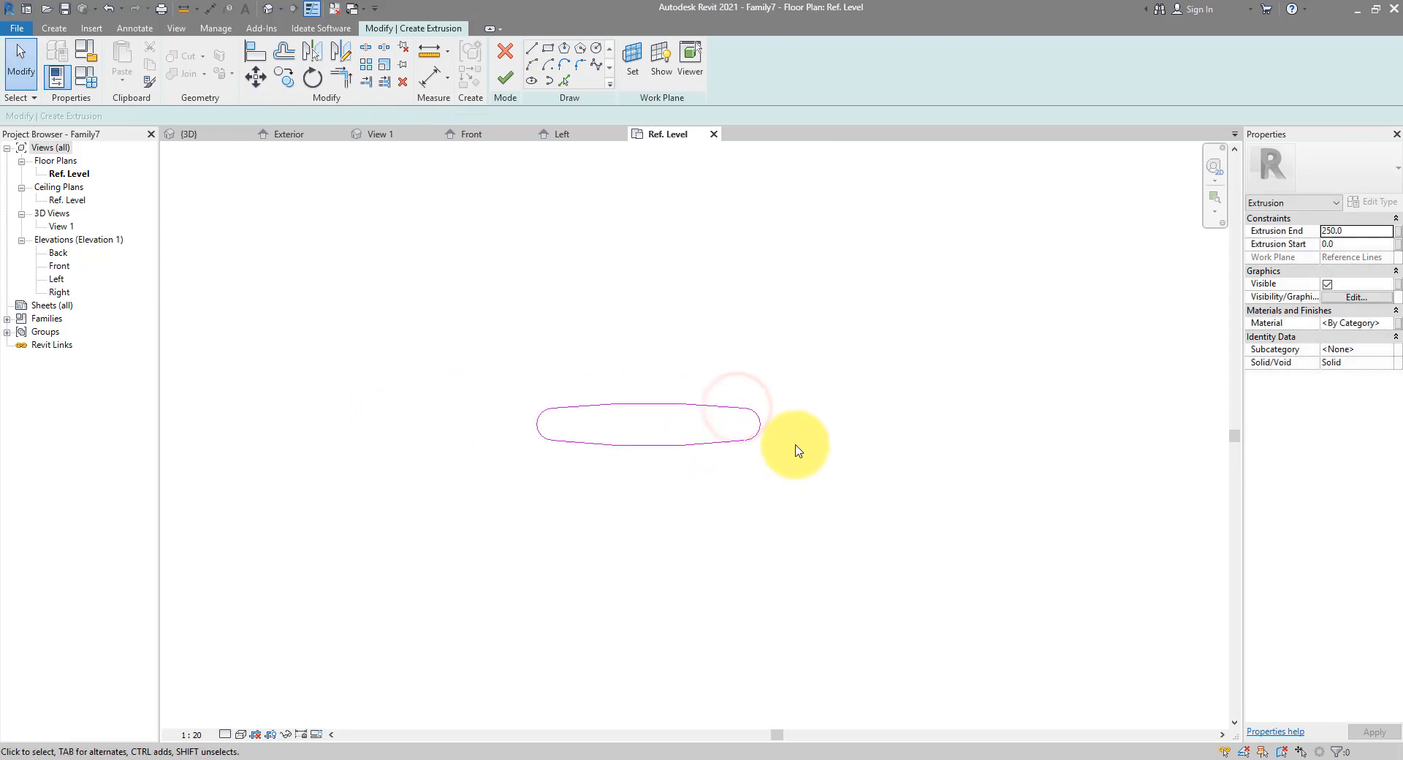
pyautogui.scroll(-2, 840, 409)
pyautogui.moveTo(655, 344)
pyautogui.mouseDown()
pyautogui.moveTo(881, 516)
pyautogui.moveTo(910, 522)
pyautogui.mouseUp()
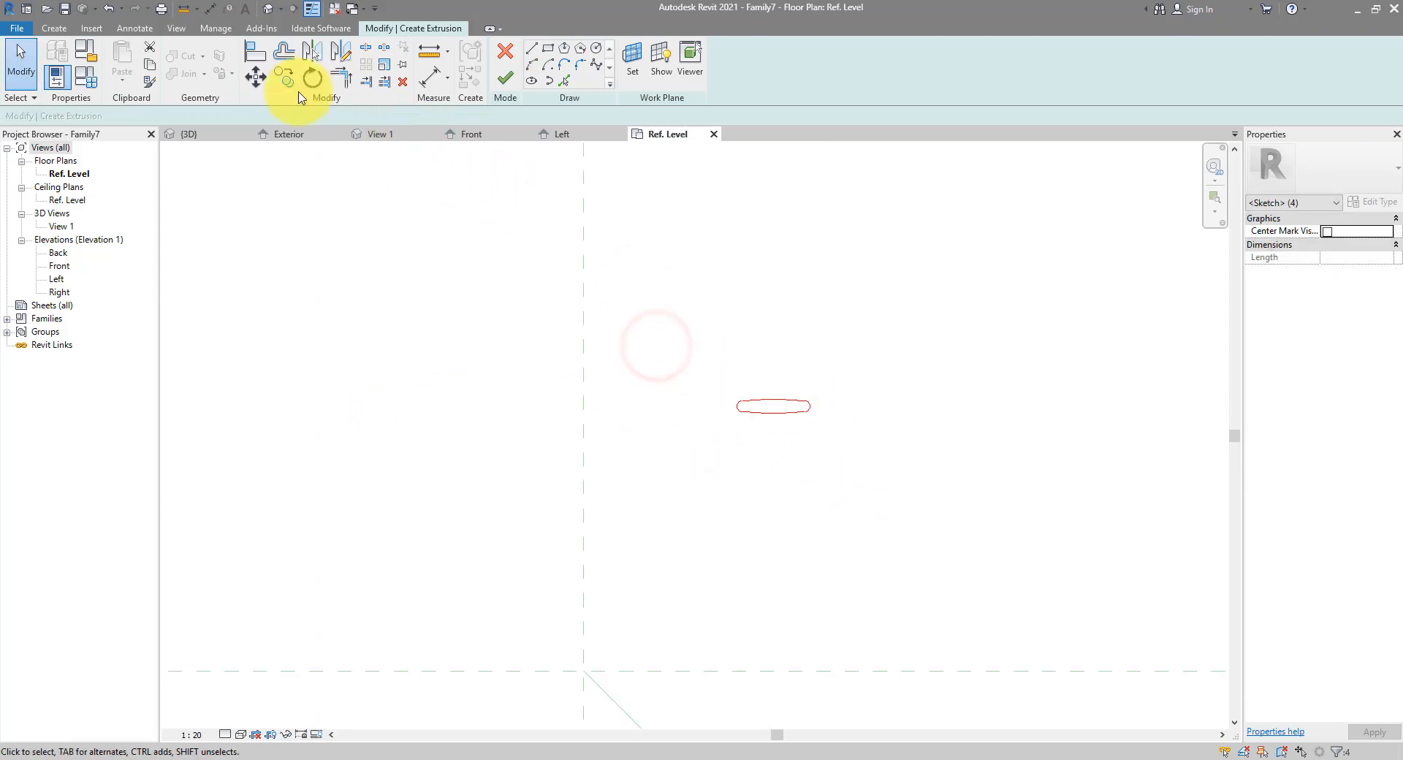
# Move the profile onto the vertical and horizontal reference planes' intersection
pyautogui.press('m')
pyautogui.press('v')
pyautogui.click(772, 398)
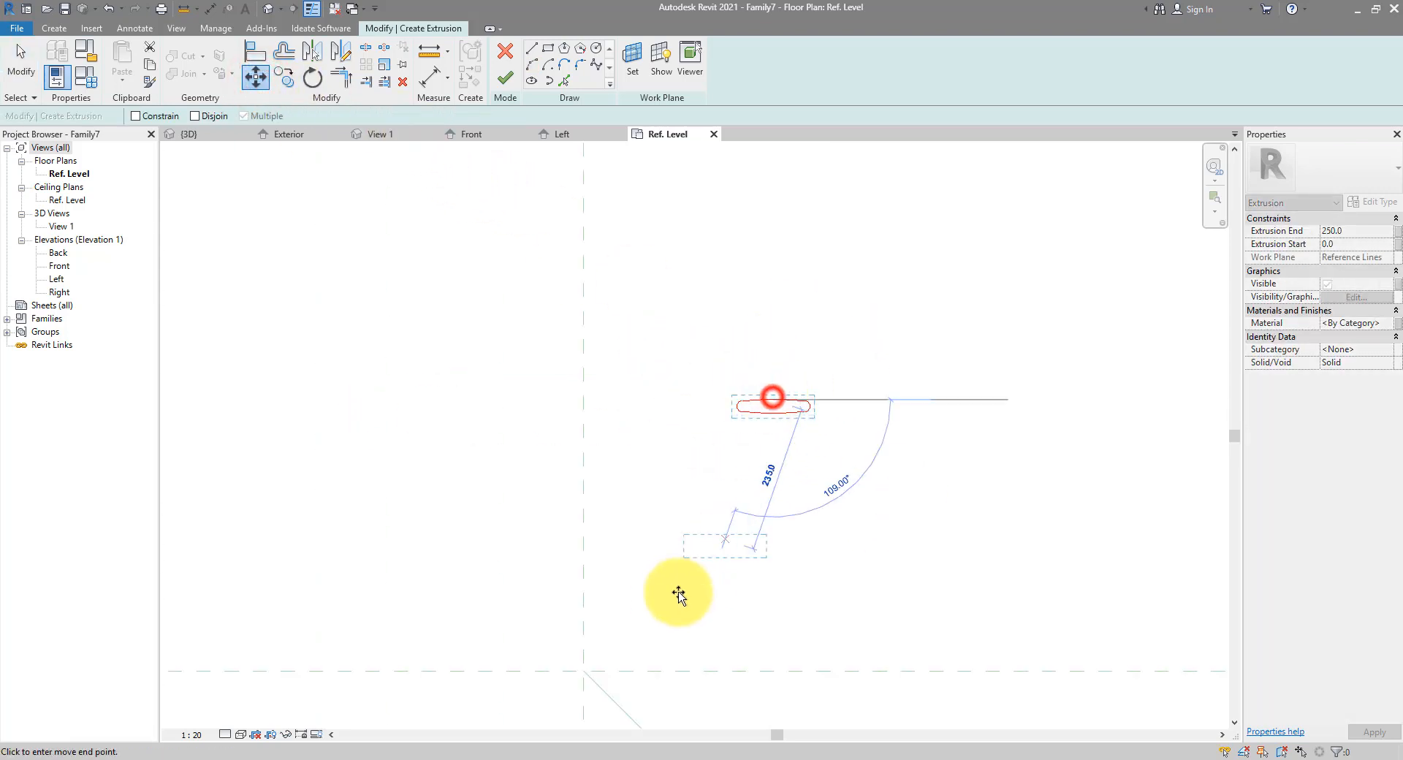
pyautogui.moveTo(678, 593); pyautogui.dragTo(711, 376, button='middle')
pyautogui.scroll(3, 711, 375)
pyautogui.click(629, 398)
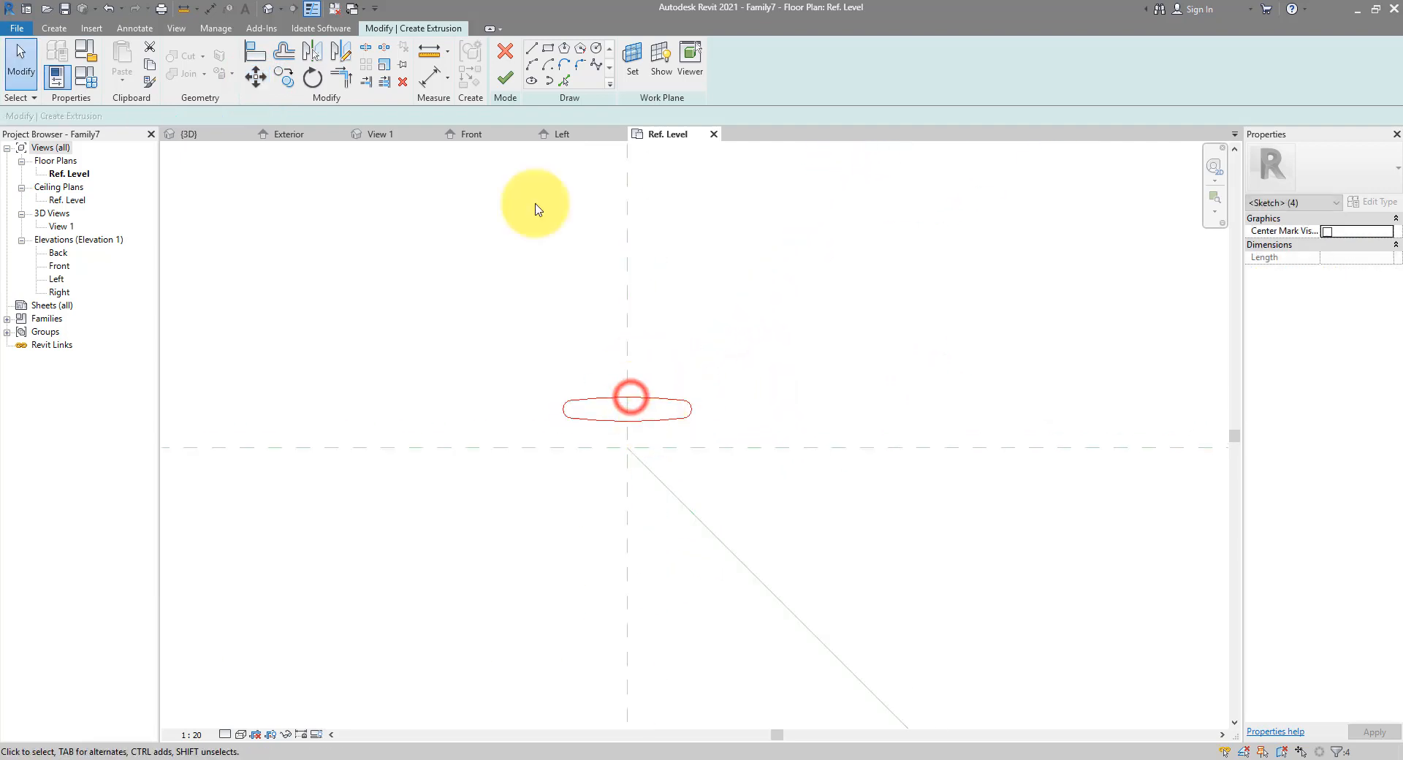
pyautogui.click(256, 77)
pyautogui.click(688, 407)
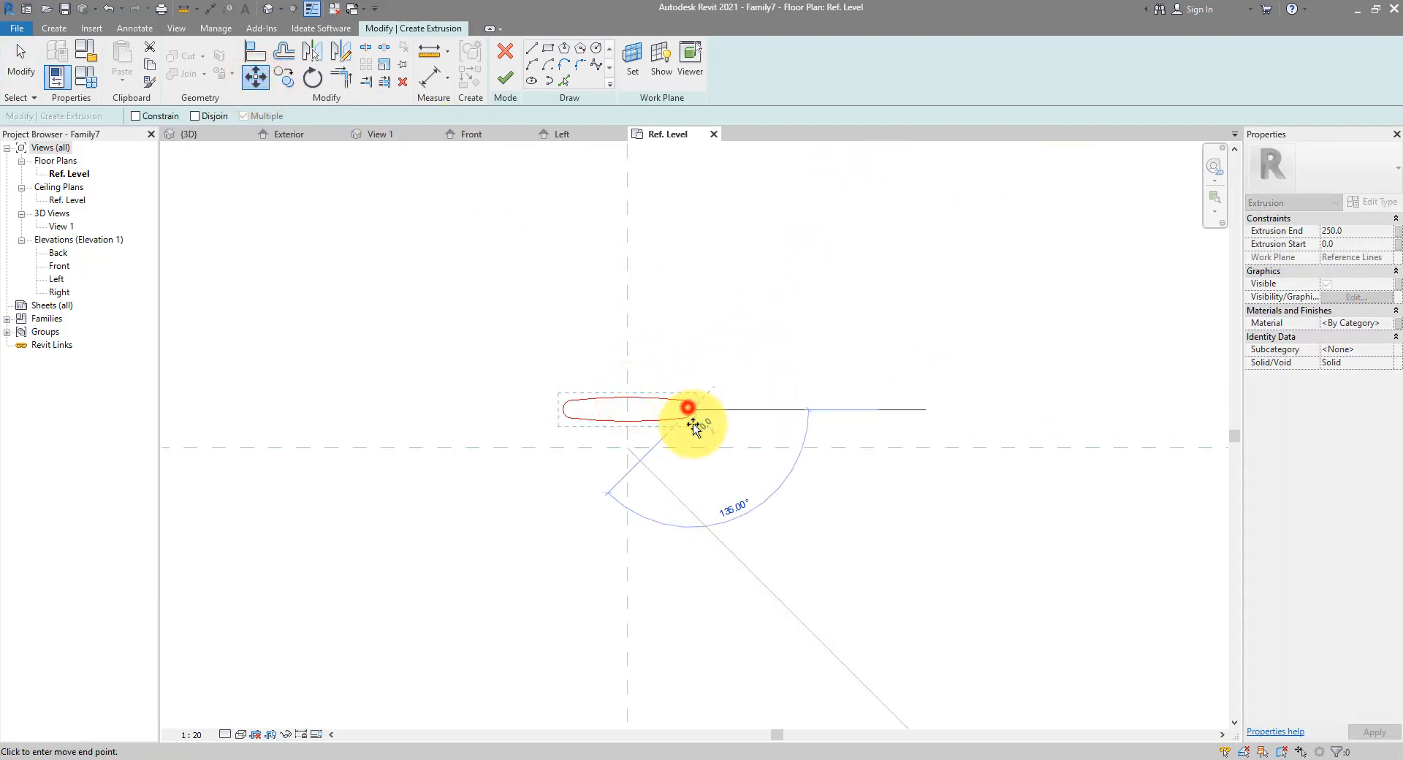
pyautogui.click(688, 447)
pyautogui.scroll(3, 657, 450)
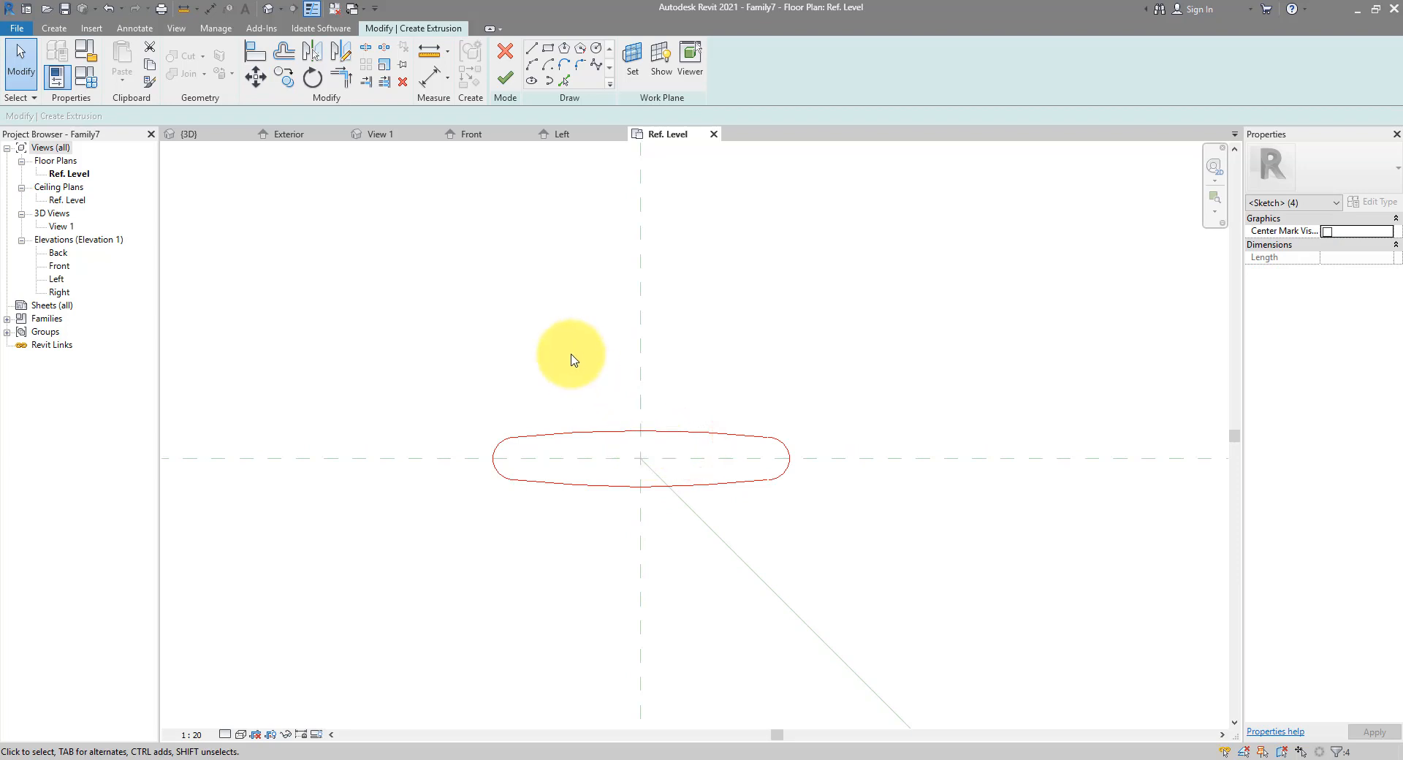
pyautogui.scroll(-4, 573, 358)
pyautogui.scroll(1, 584, 361)
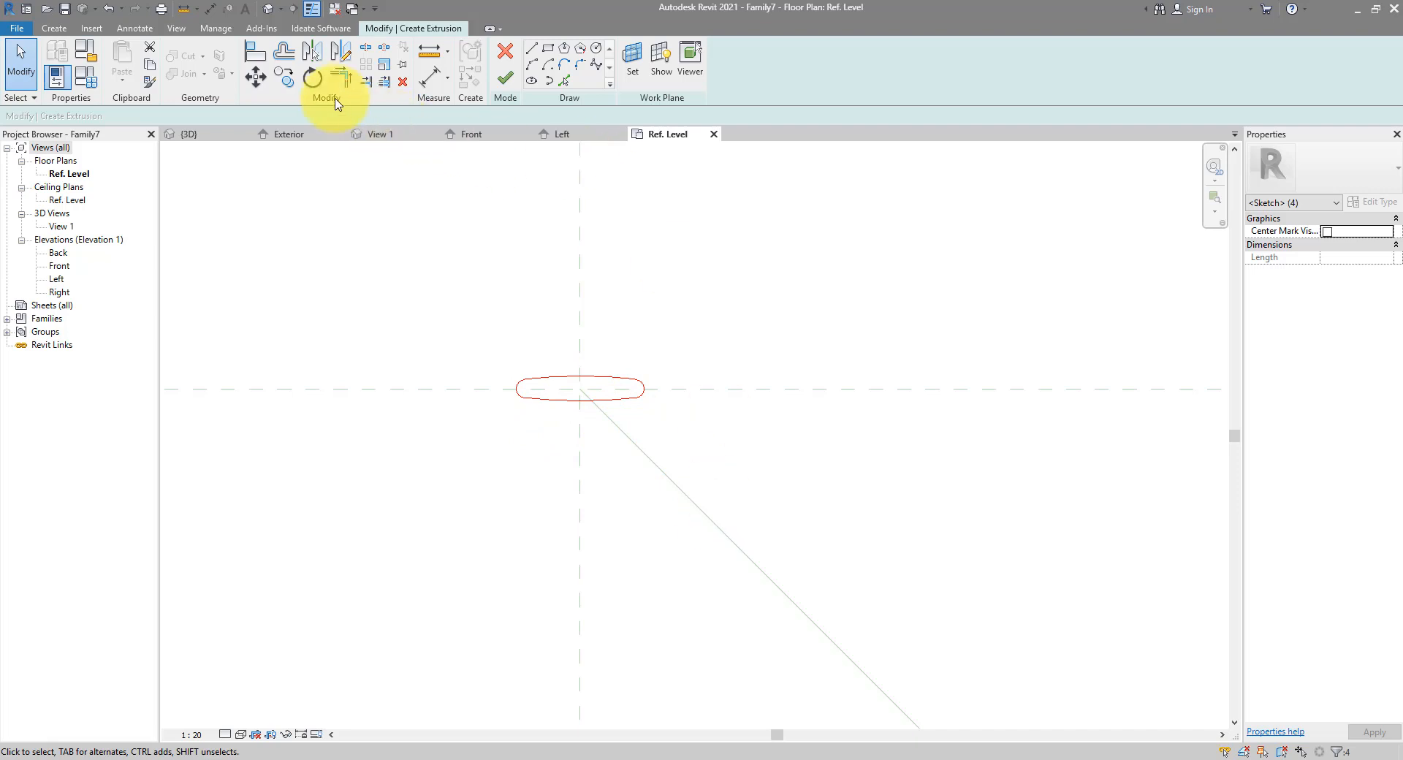
# Rotate the profile 45° onto the angled reference line and finish the extrusion
pyautogui.click(312, 77)
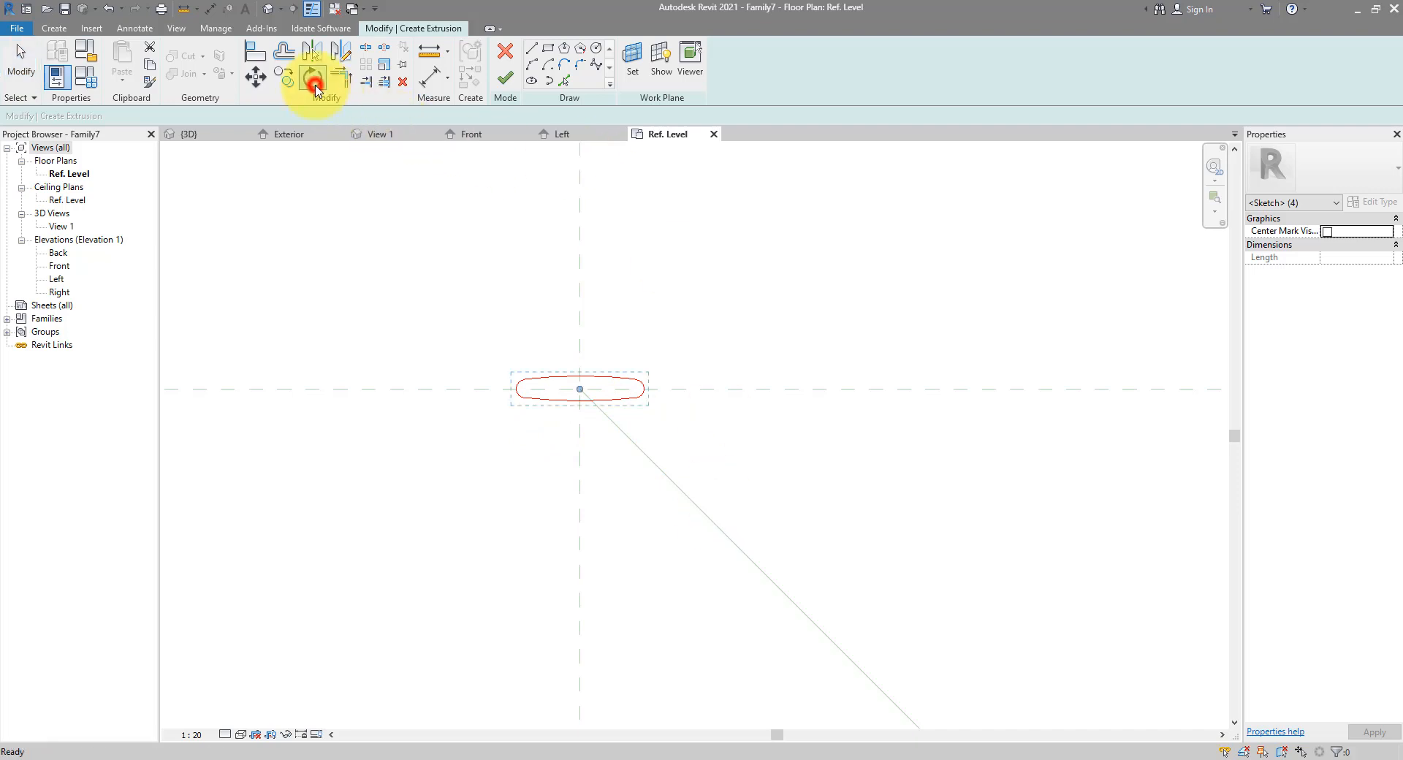
pyautogui.click(646, 390)
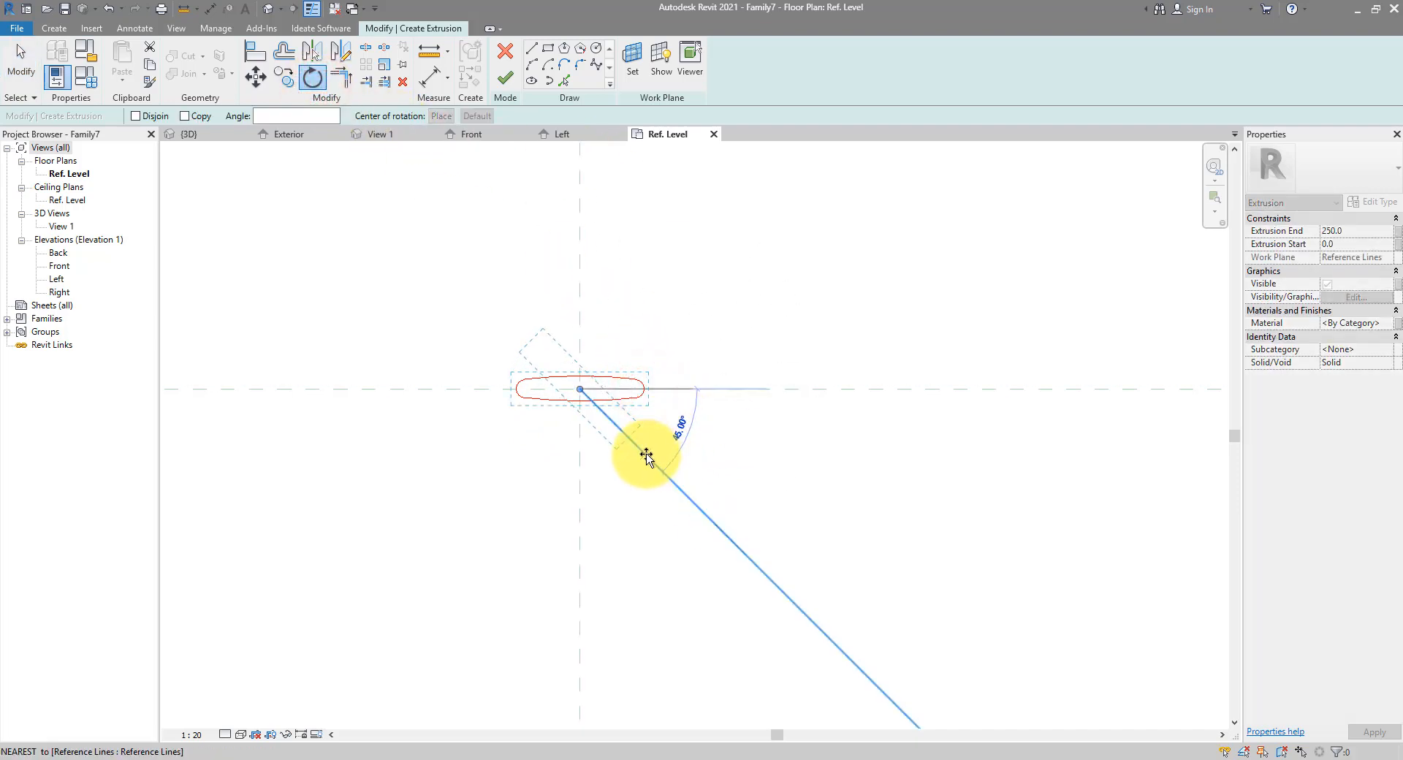
pyautogui.click(646, 455)
pyautogui.scroll(-3, 621, 308)
pyautogui.click(623, 306)
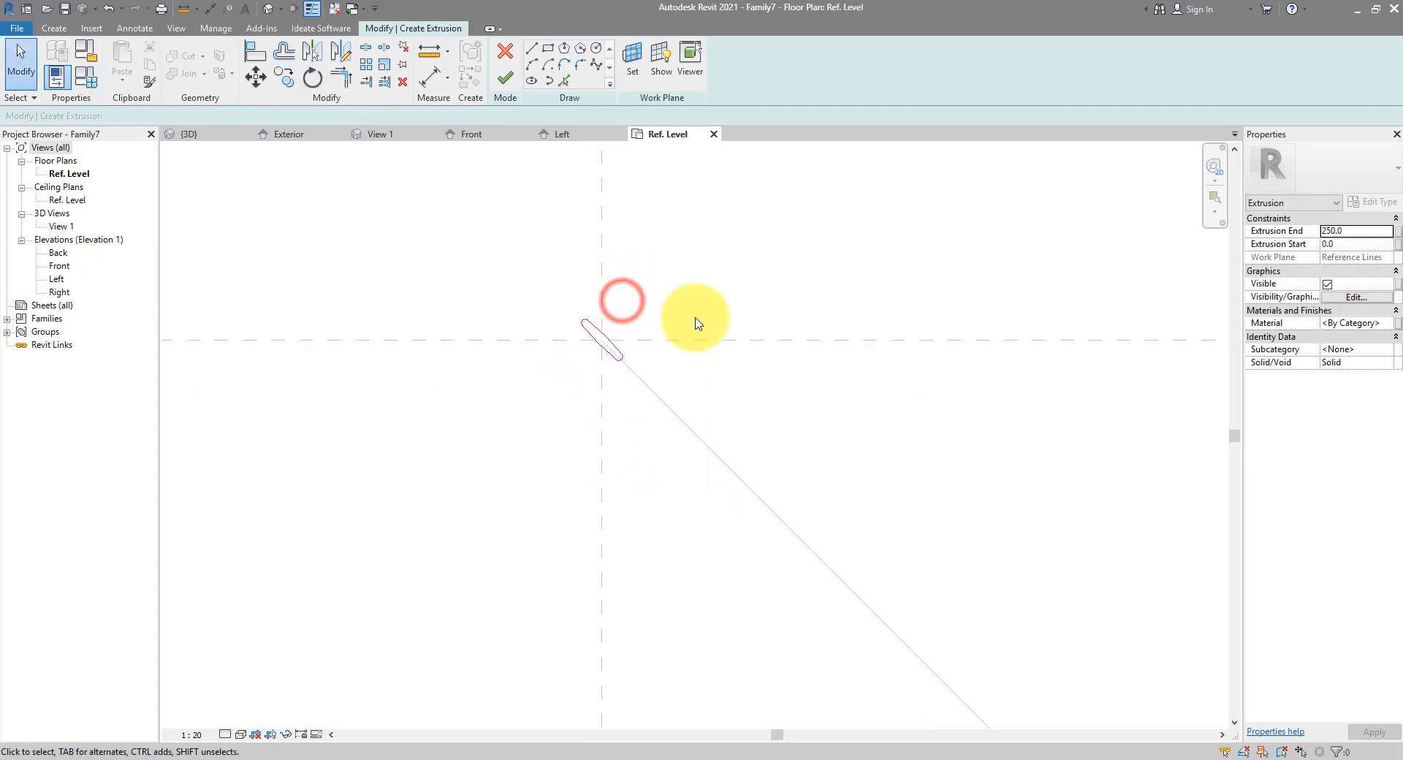
pyautogui.moveTo(684, 320); pyautogui.dragTo(619, 310, button='middle')
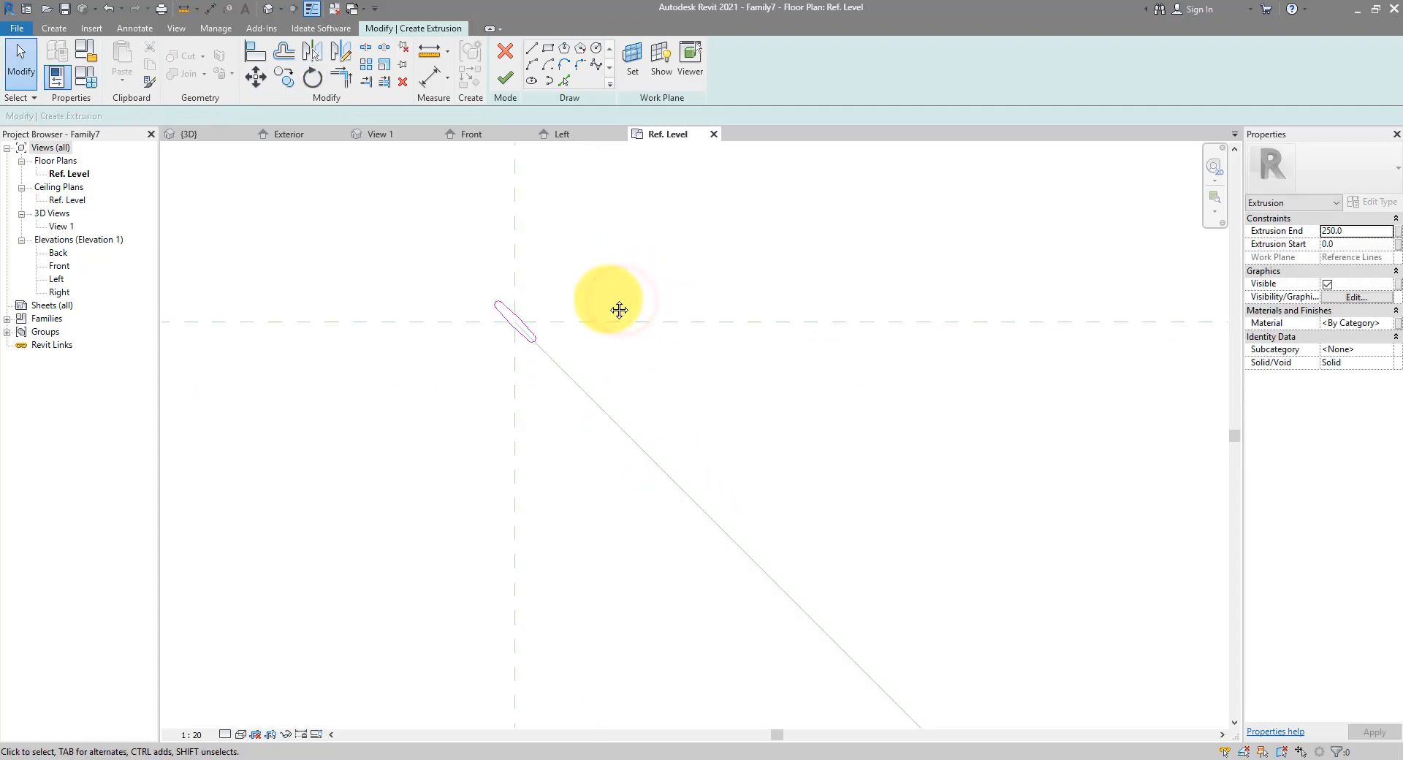
pyautogui.click(504, 82)
pyautogui.moveTo(576, 261); pyautogui.dragTo(617, 281, button='middle')
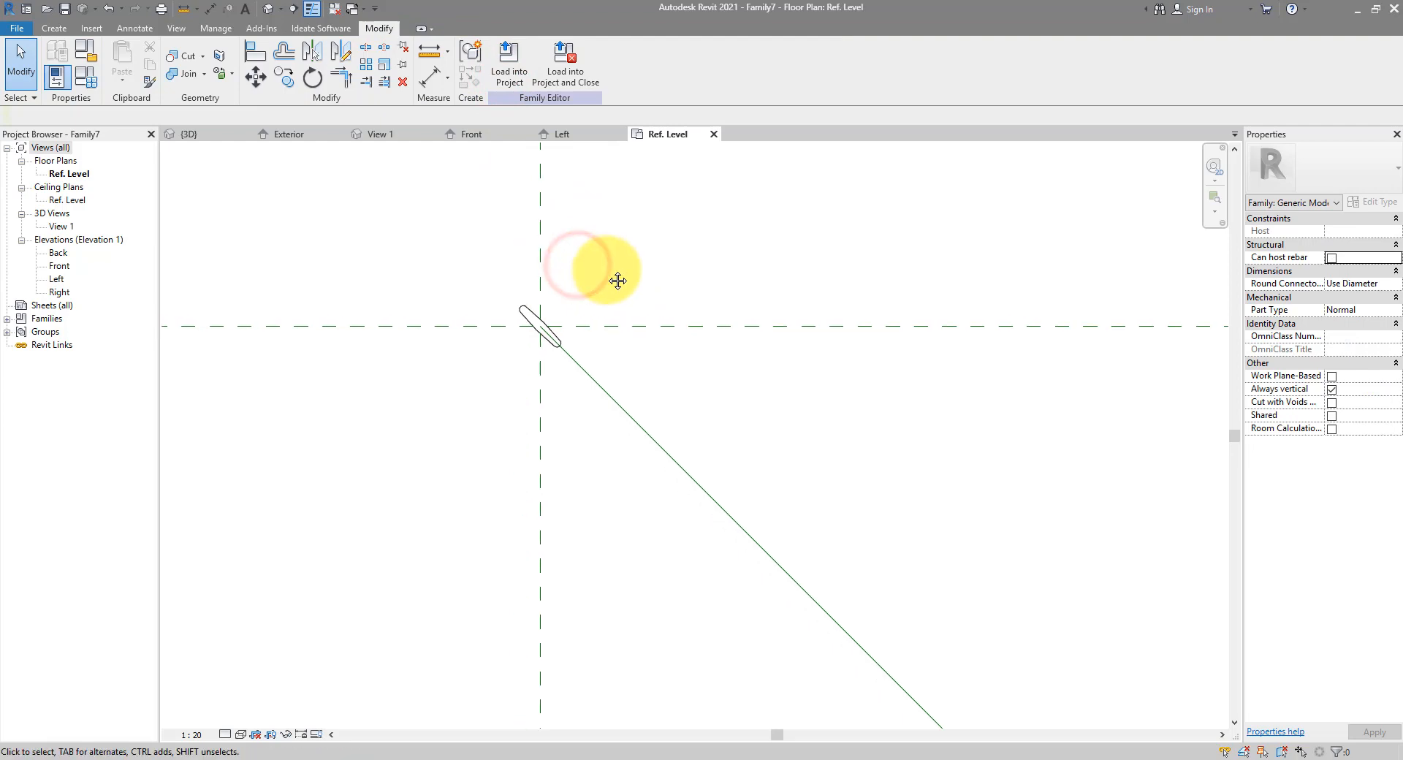
# Flex the Angle parameter to 15° in Family Types, then orbit the louver blade in the default 3D view
pyautogui.scroll(-4, 606, 275)
pyautogui.scroll(5, 503, 283)
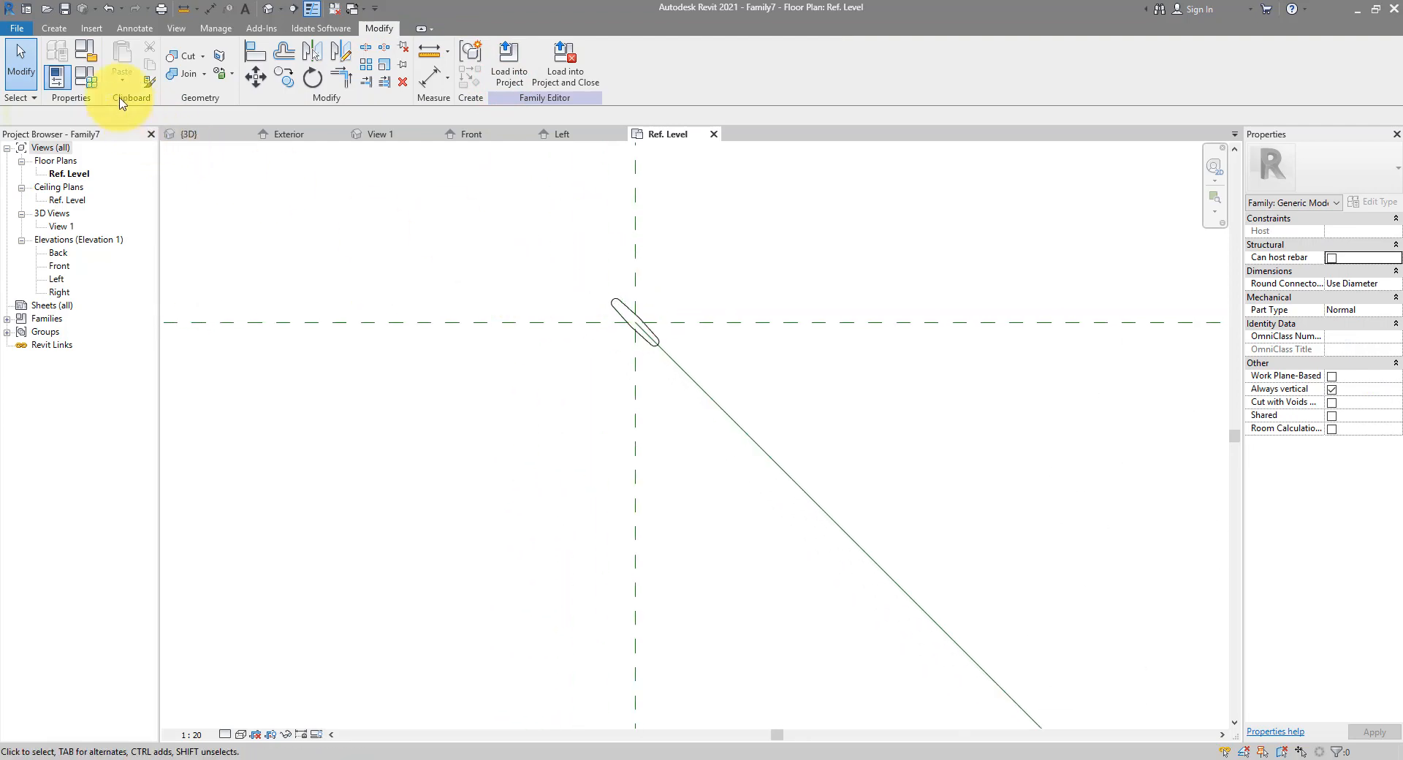
pyautogui.click(93, 83)
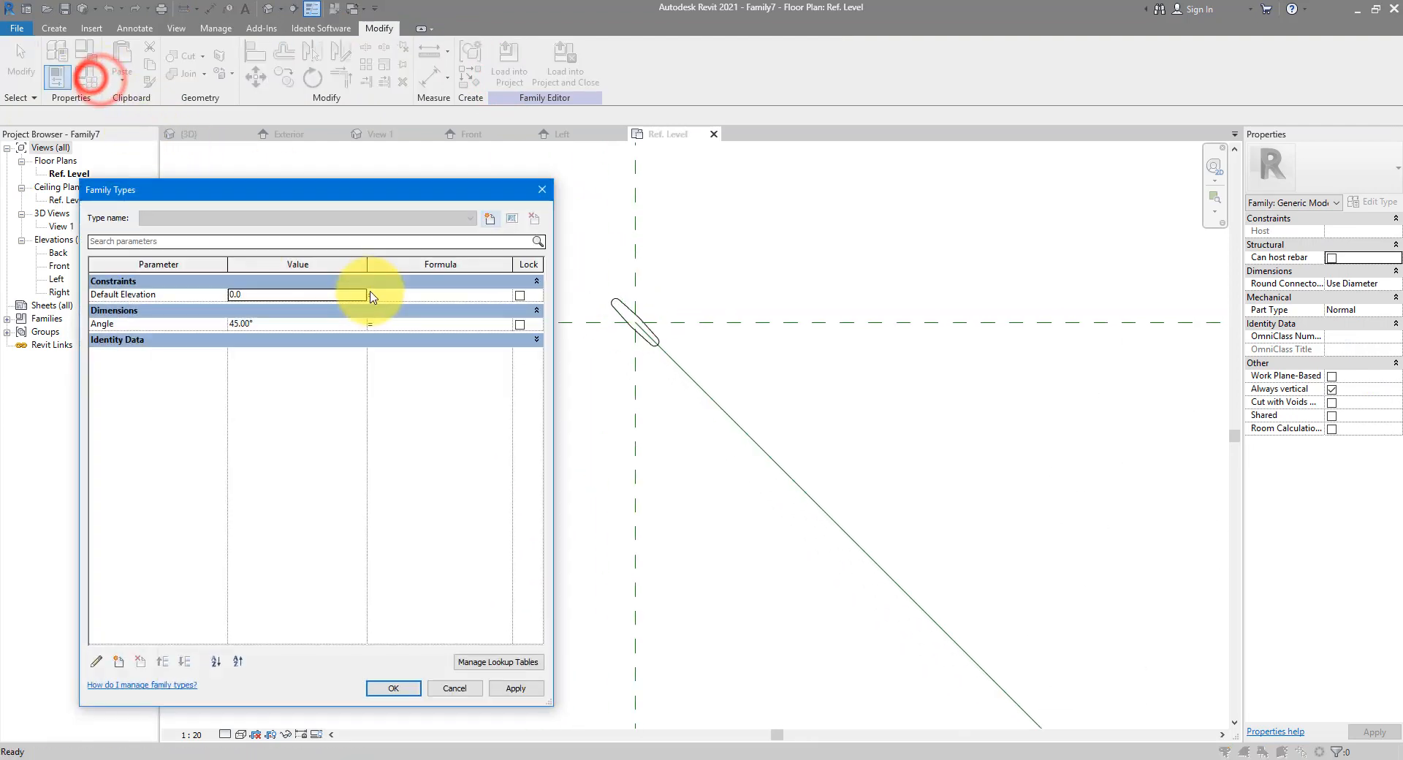
pyautogui.click(281, 323)
pyautogui.write('15')
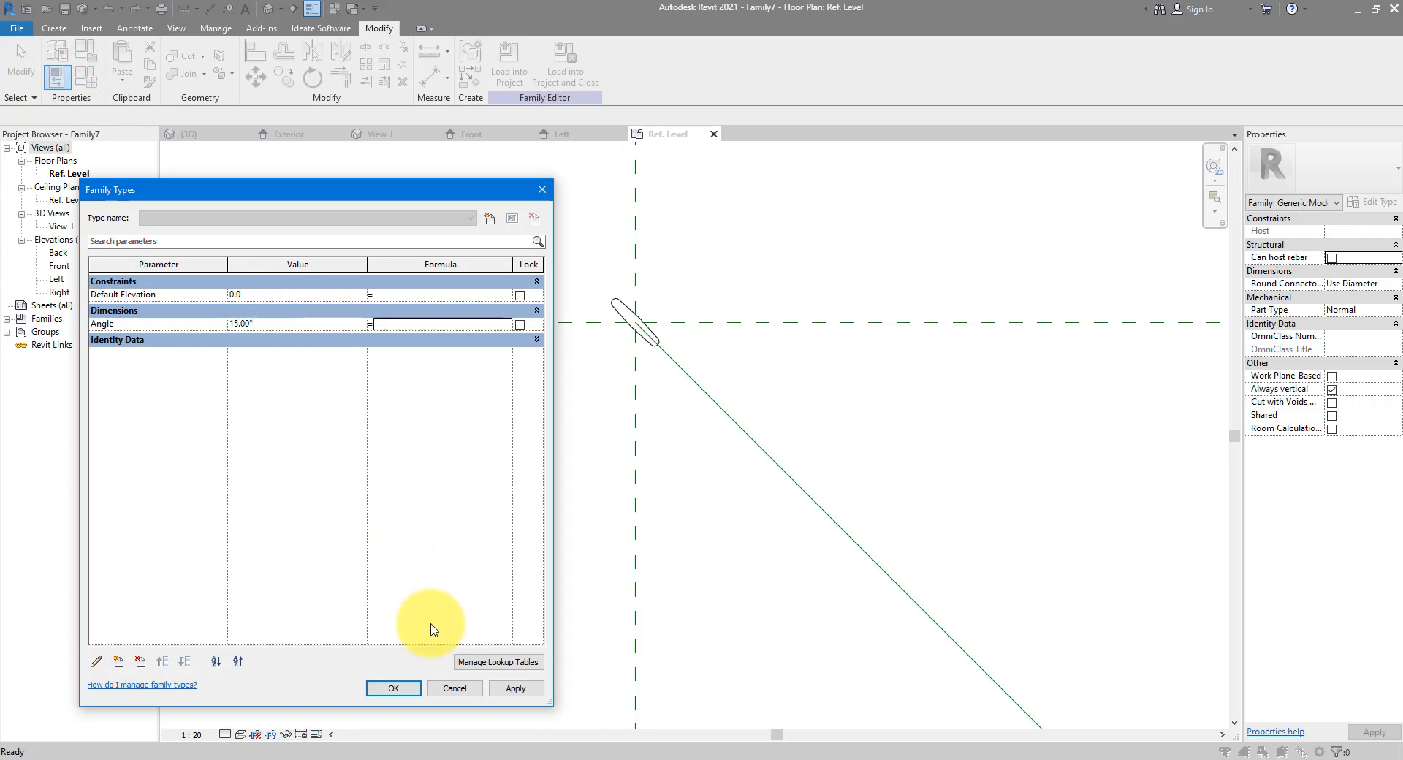
pyautogui.click(515, 688)
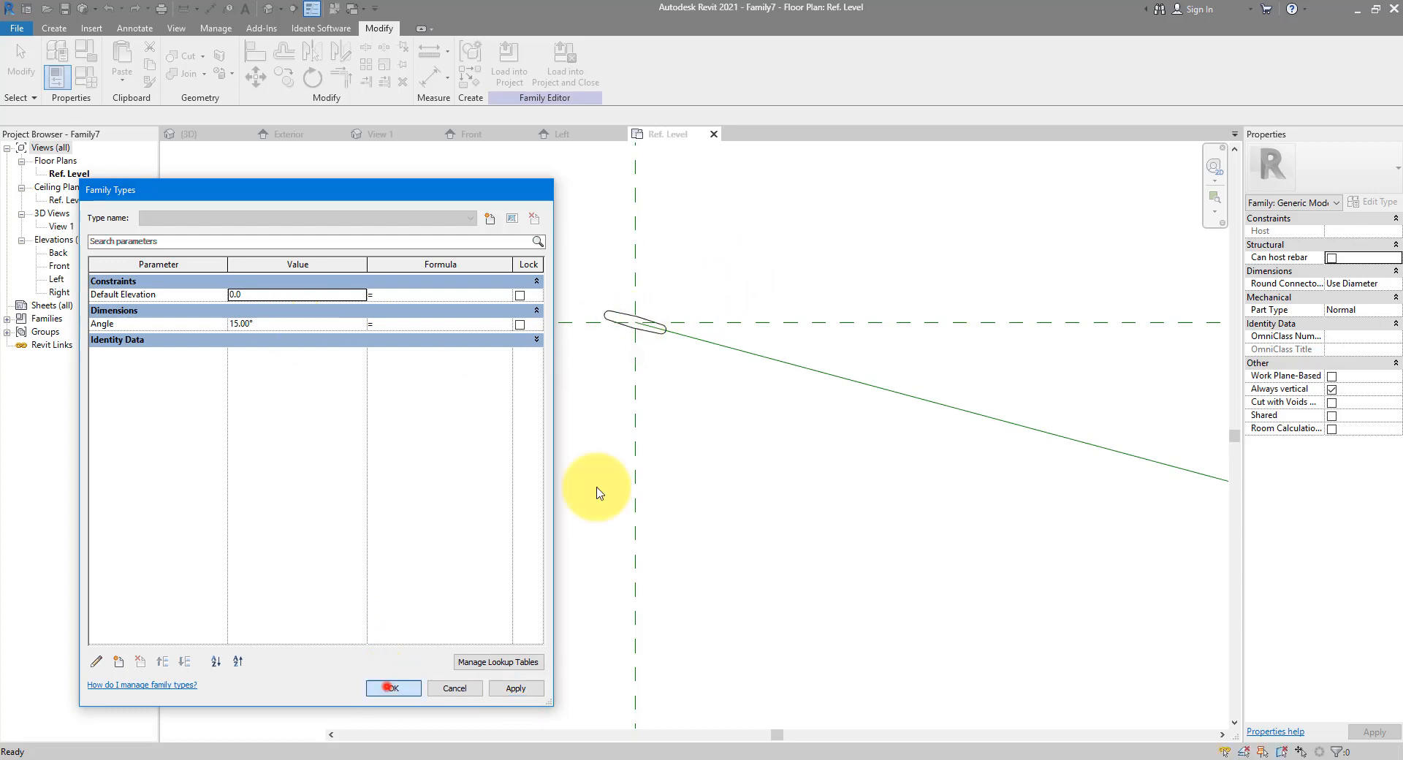
pyautogui.click(389, 687)
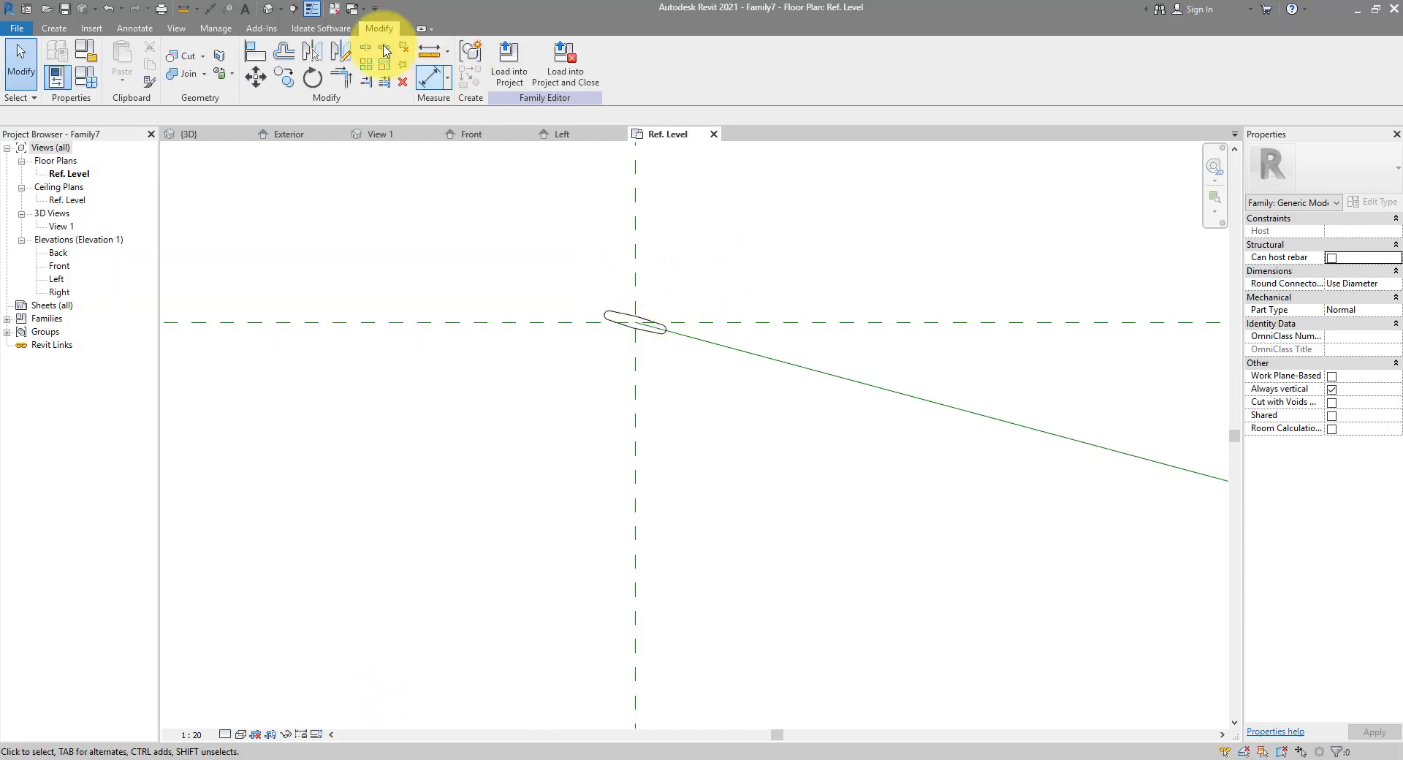
pyautogui.click(269, 10)
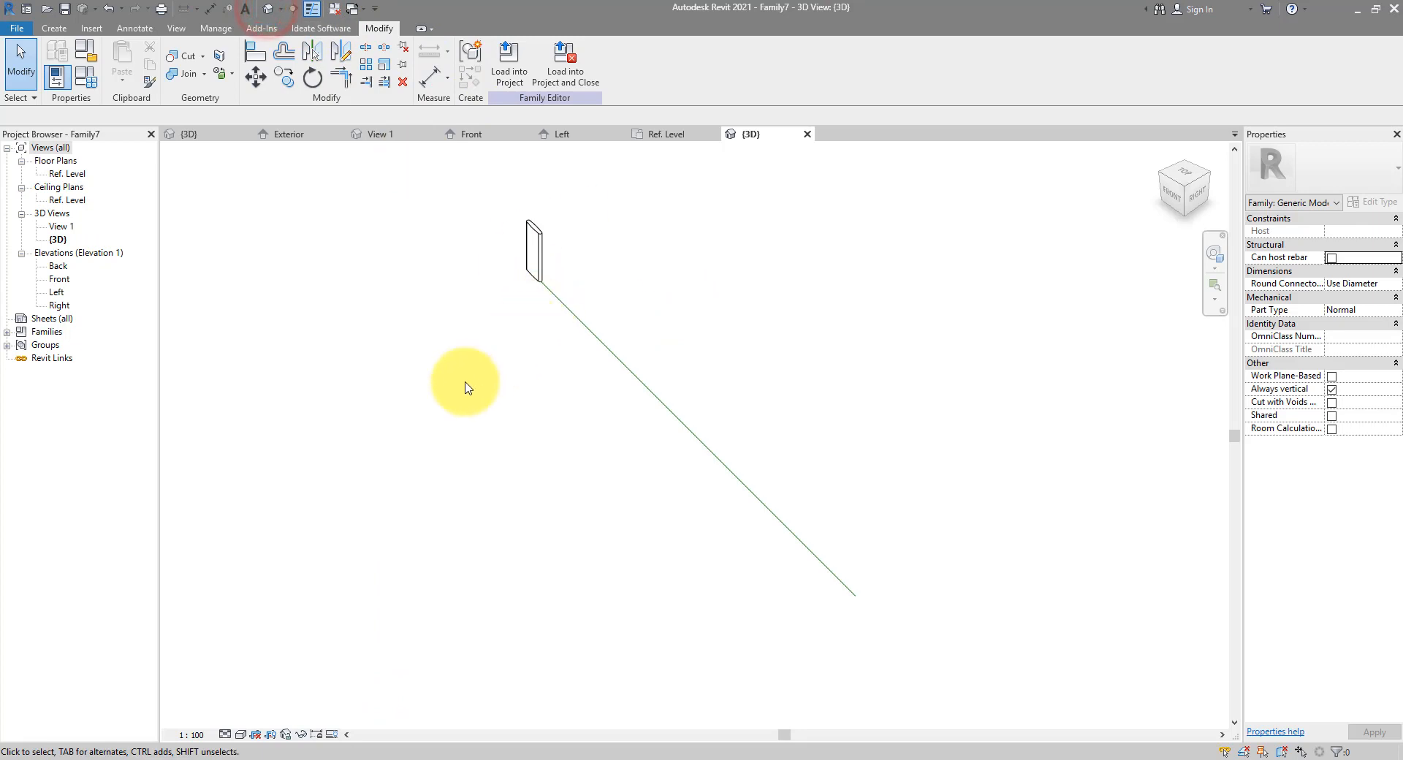
pyautogui.moveTo(467, 388)
pyautogui.keyDown('shift'); pyautogui.mouseDown(button='middle')
pyautogui.moveTo(621, 282)
pyautogui.moveTo(474, 379)
pyautogui.mouseUp(button='middle'); pyautogui.keyUp('shift')
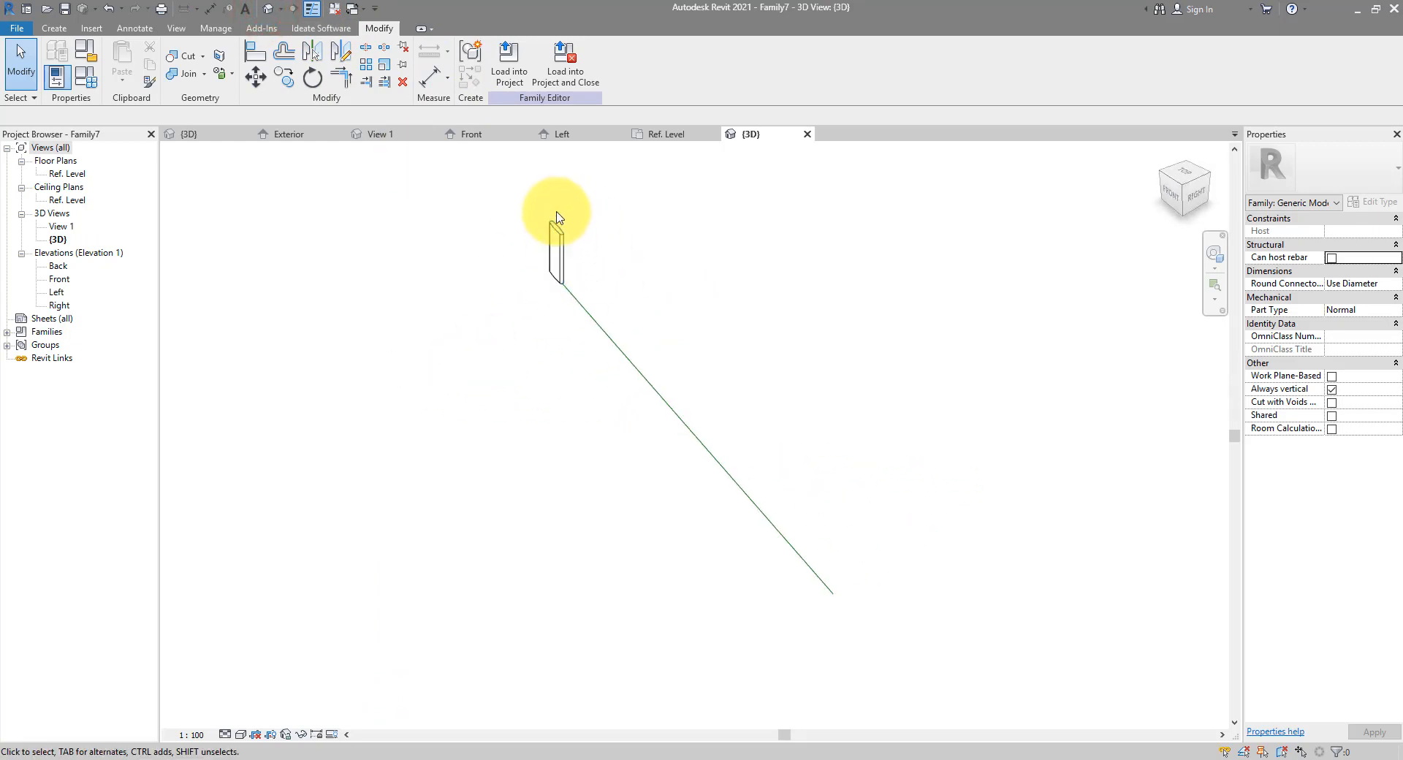
# In the Front elevation, sketch a horizontal reference plane above Ref. Level
pyautogui.doubleClick(59, 279)
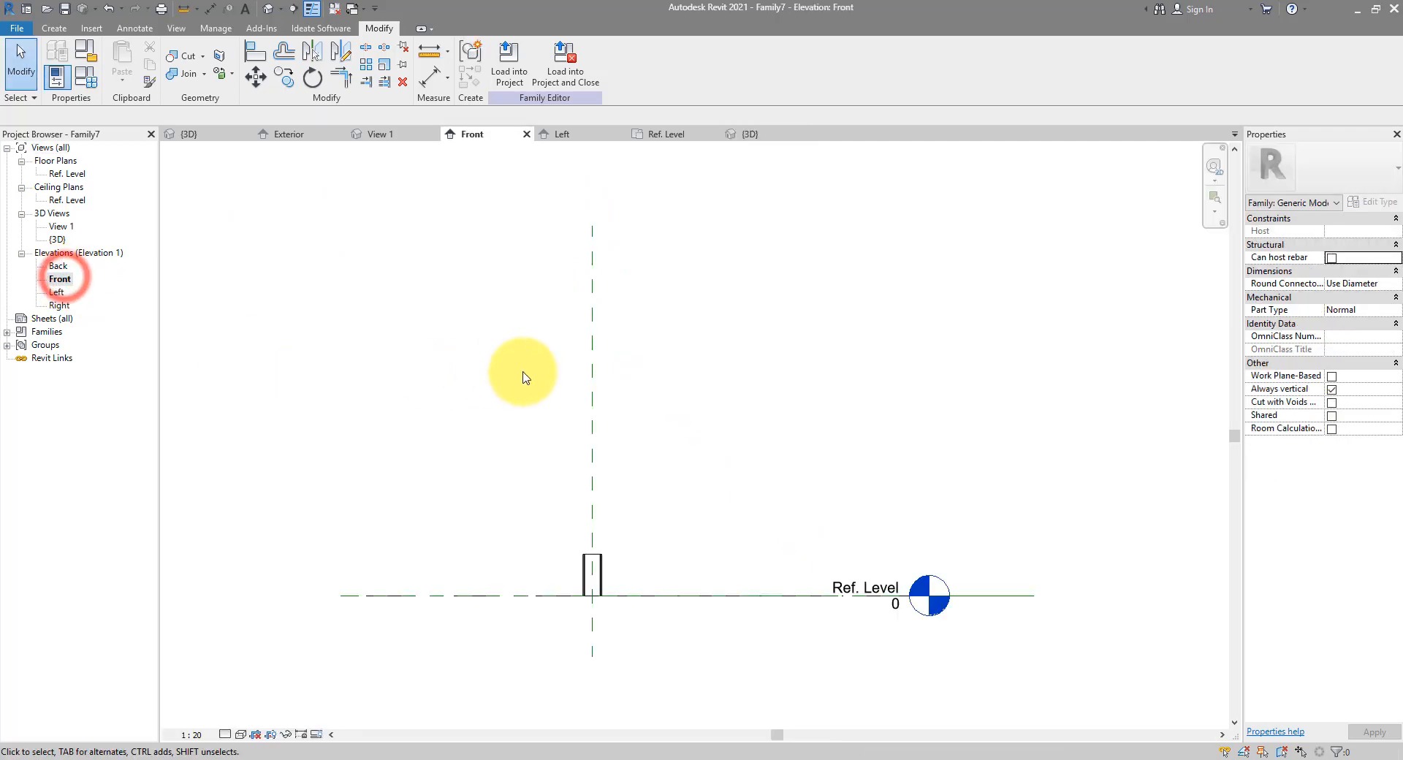
pyautogui.scroll(-2, 523, 377)
pyautogui.moveTo(545, 450); pyautogui.dragTo(555, 373, button='middle')
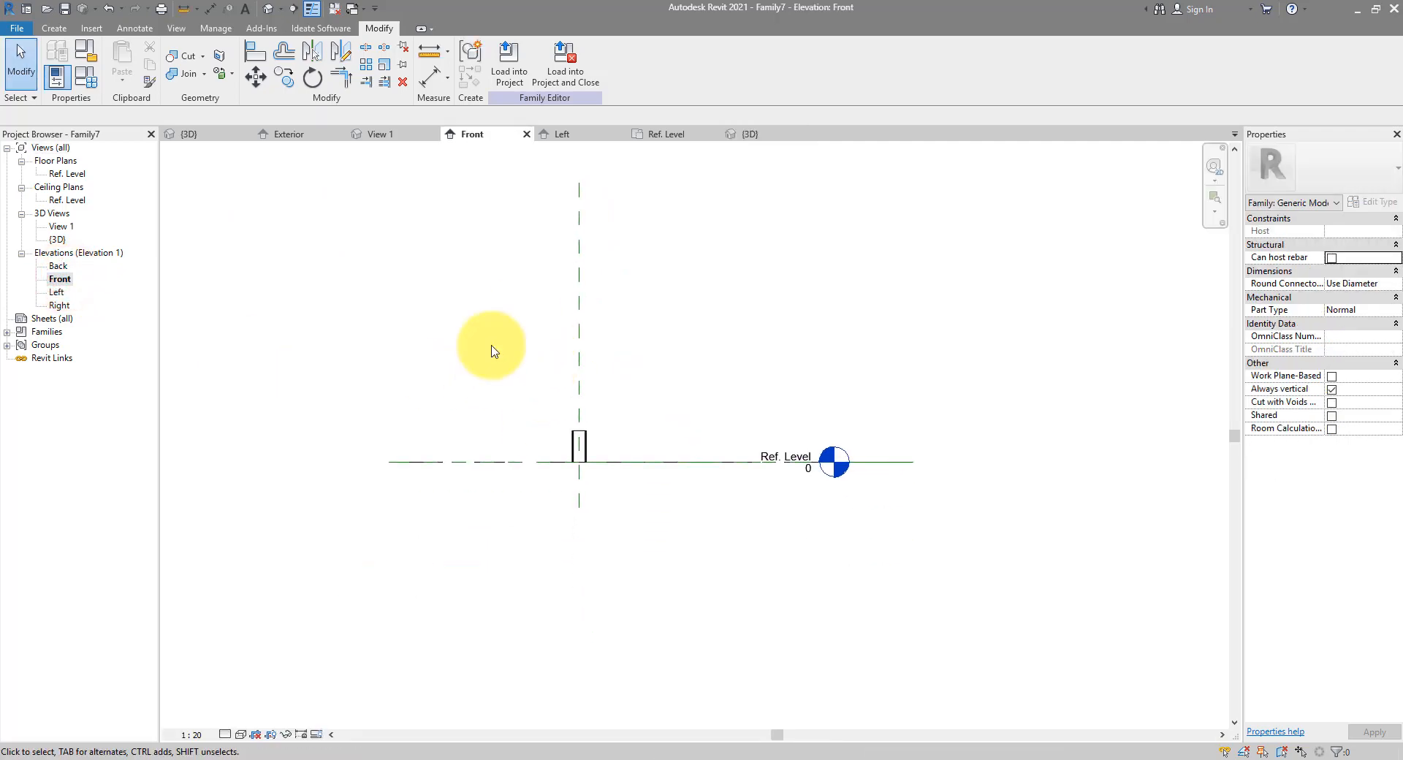
pyautogui.click(54, 28)
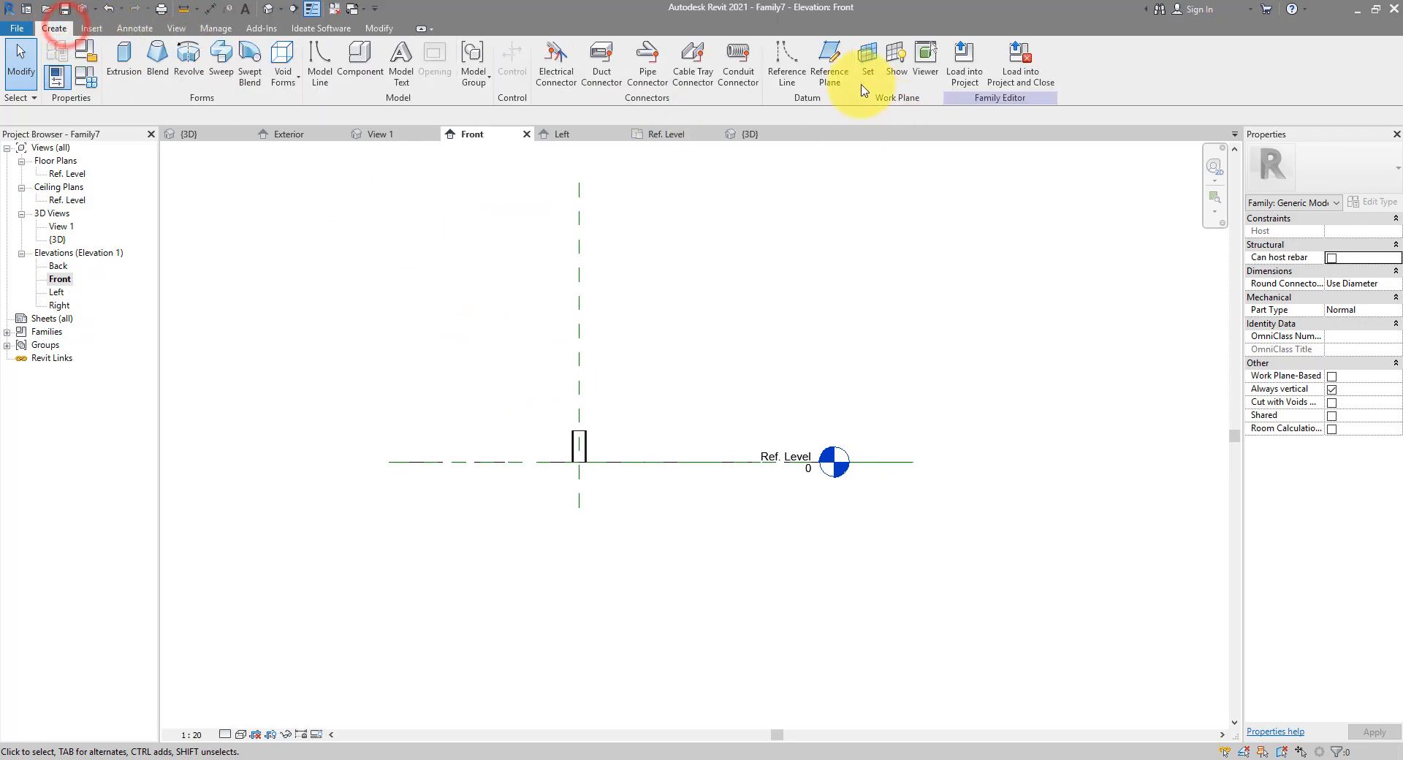
pyautogui.click(824, 82)
pyautogui.click(486, 361)
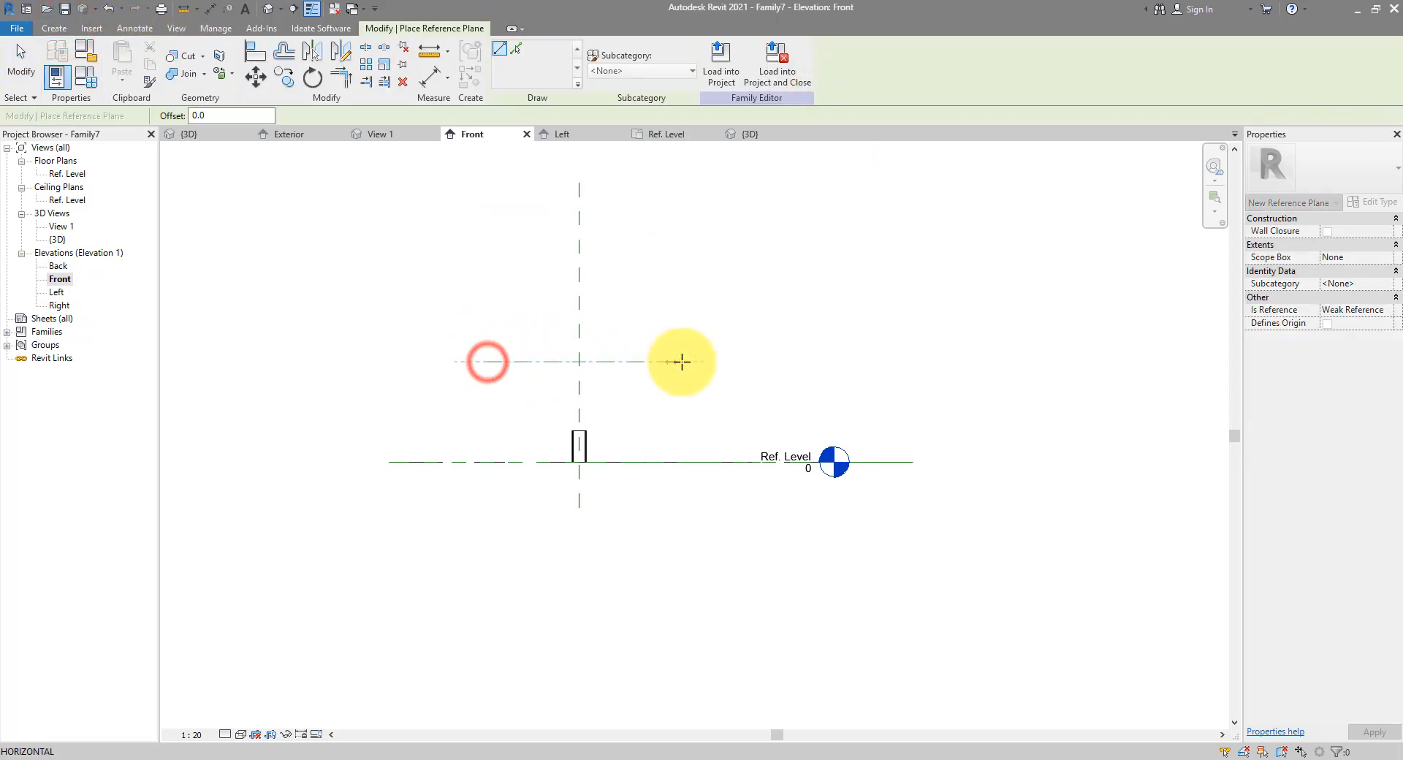
pyautogui.click(694, 360)
# Sketch a matching horizontal reference plane below Ref. Level, then begin an aligned dimension from the upper plane
pyautogui.click(492, 572)
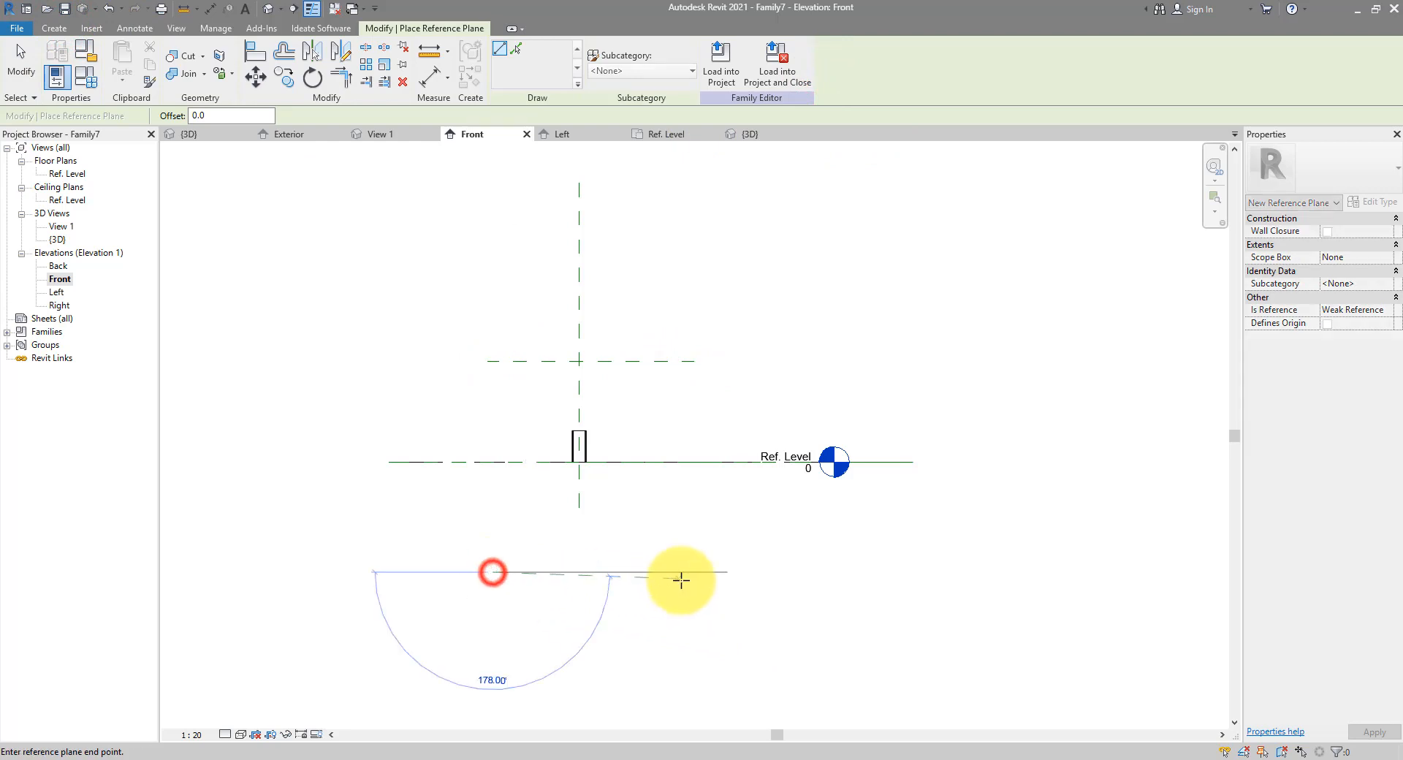
pyautogui.click(694, 572)
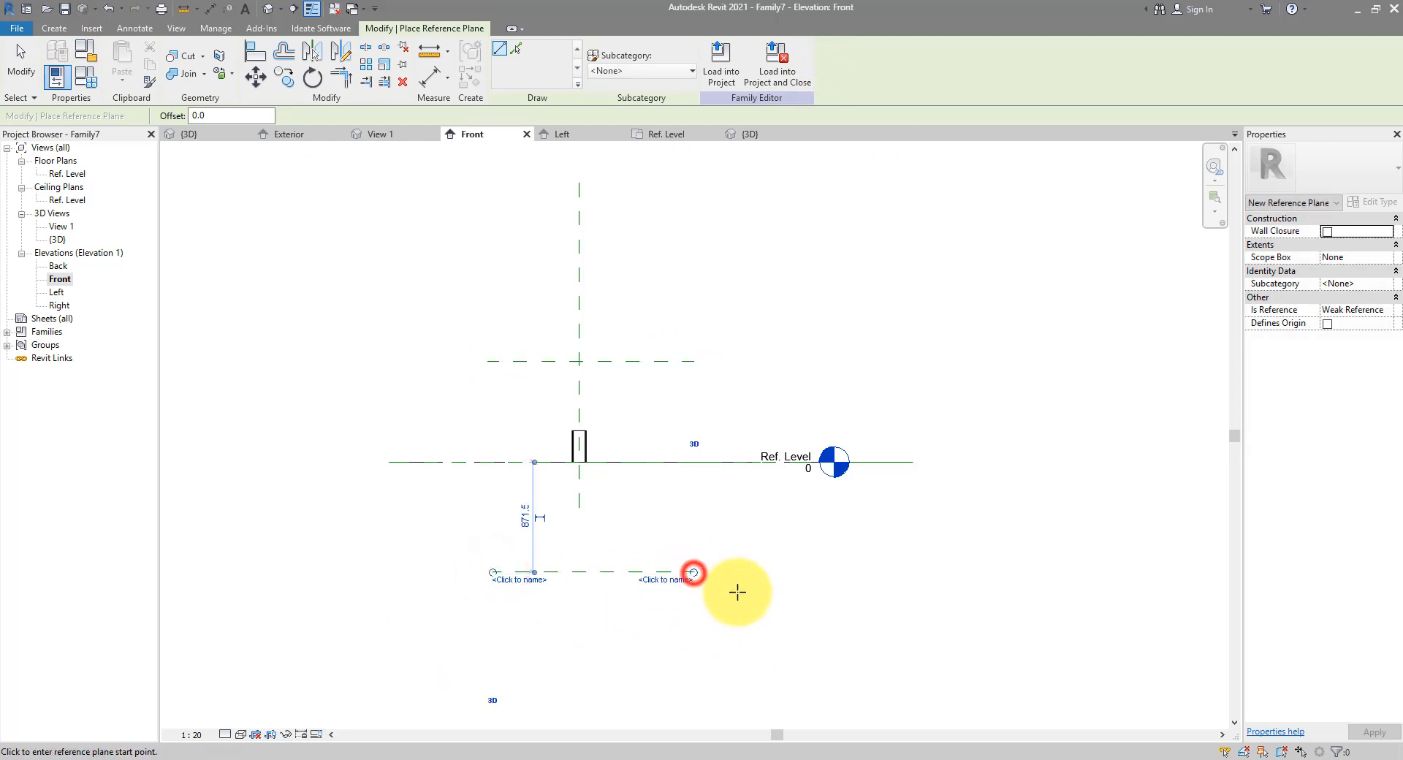
pyautogui.click(210, 10)
pyautogui.click(514, 361)
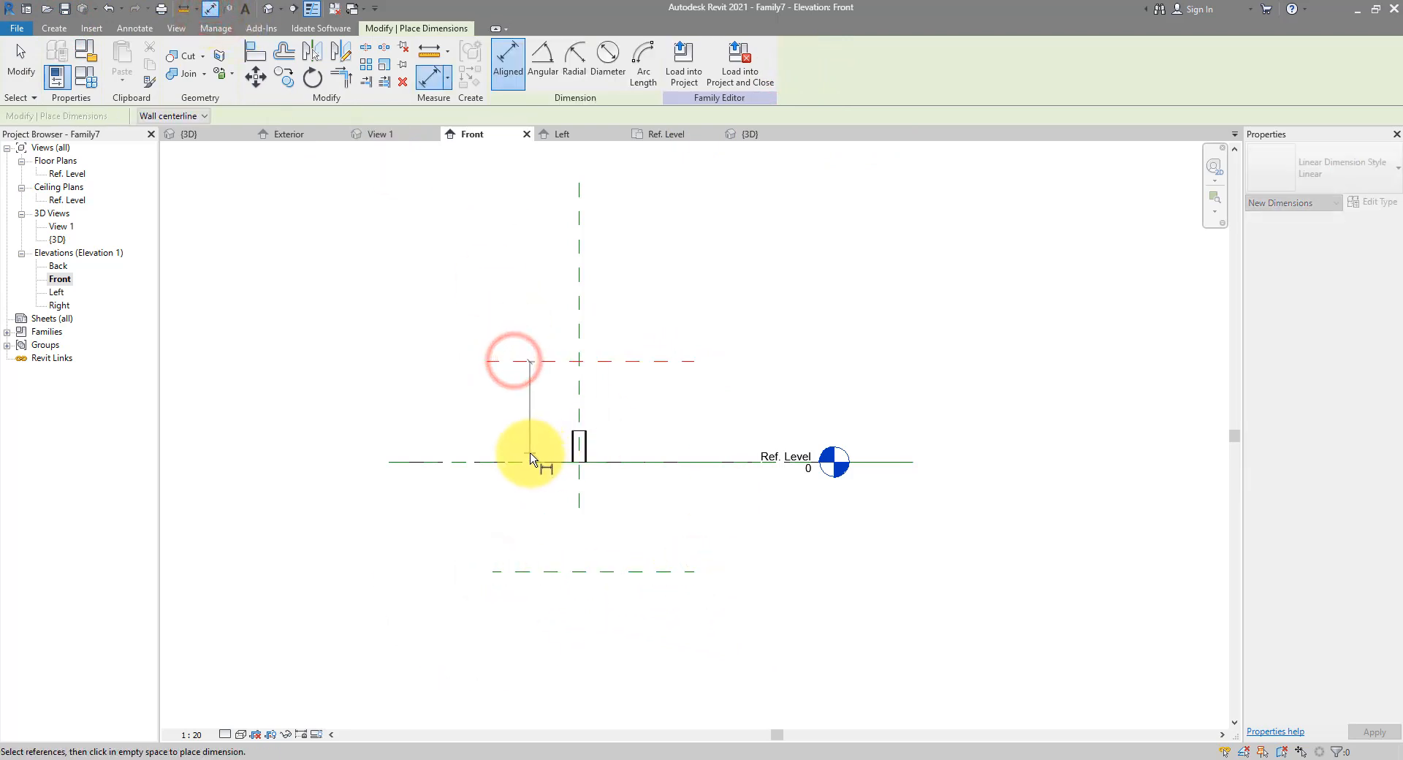
# Dimension the upper plane, Ref. Level and lower plane, and make the two spacings equal (EQ)
pyautogui.click(545, 369)
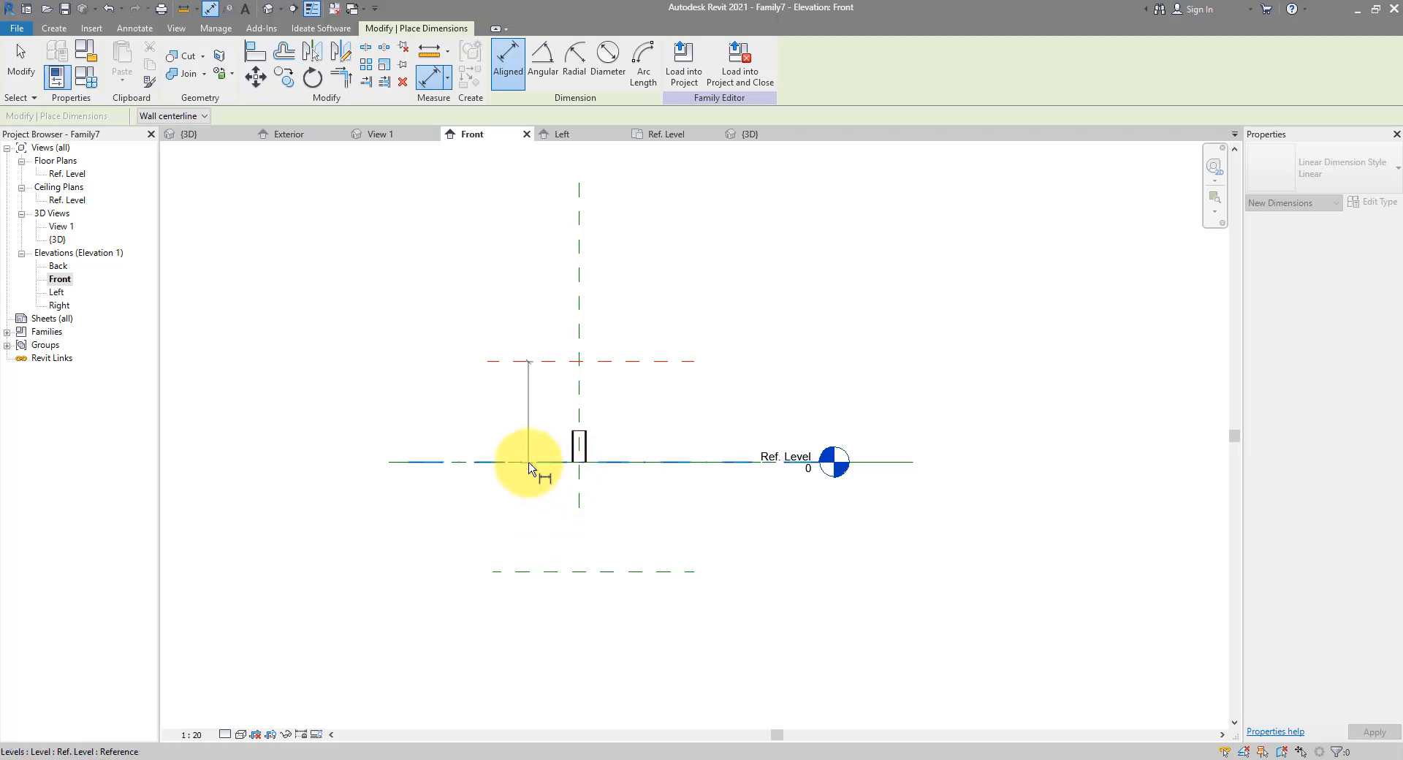
pyautogui.click(527, 462)
pyautogui.click(528, 572)
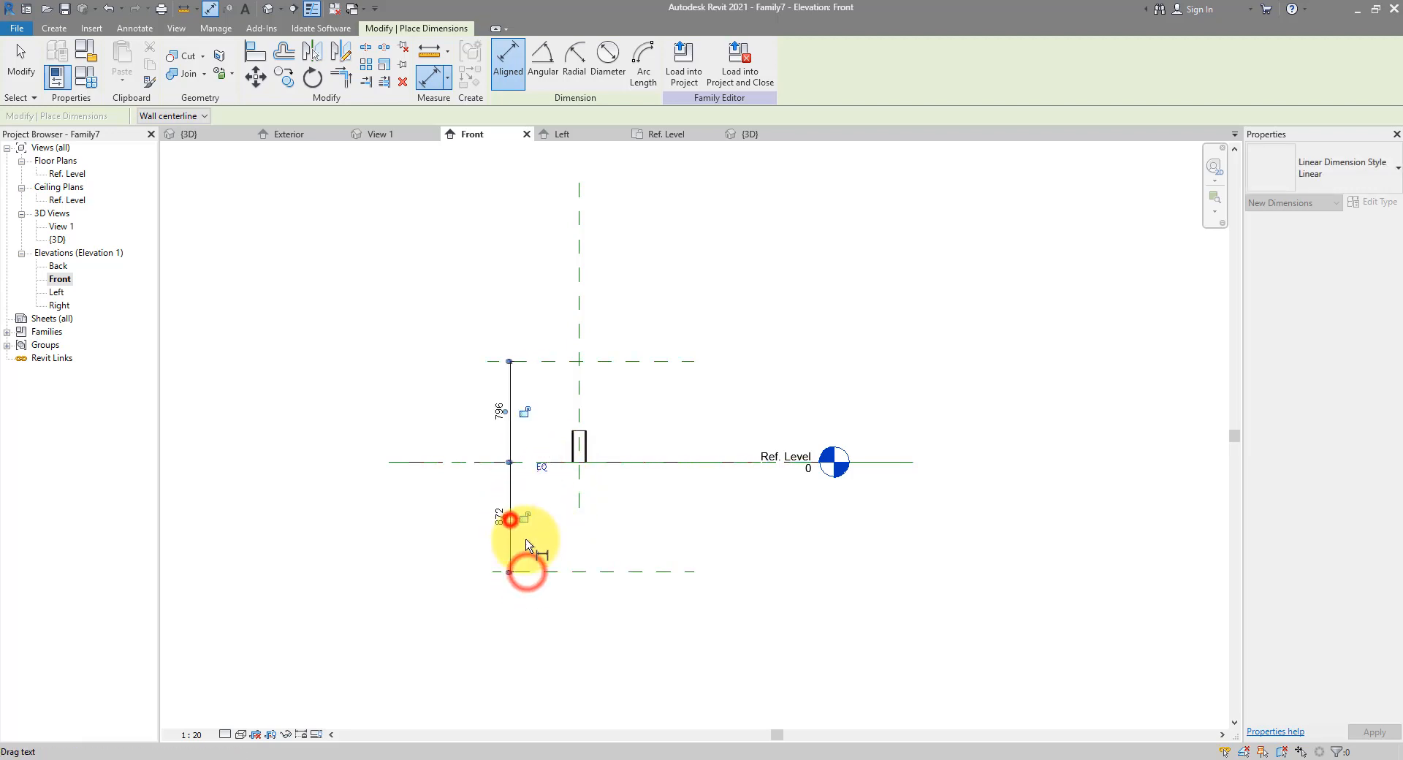
pyautogui.click(509, 519)
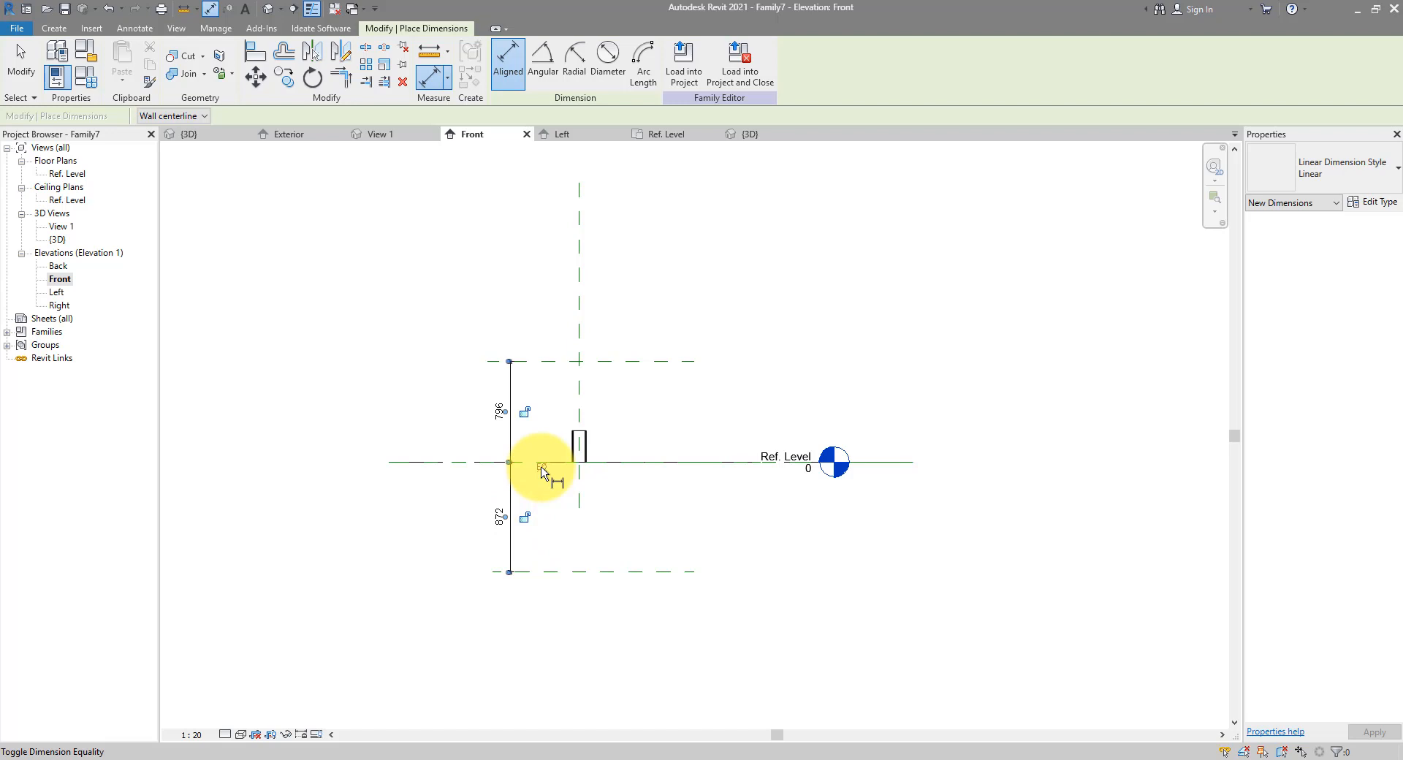
pyautogui.click(540, 466)
# Add the overall 1743 dimension between the outer planes and label it with a new Length parameter
pyautogui.click(549, 353)
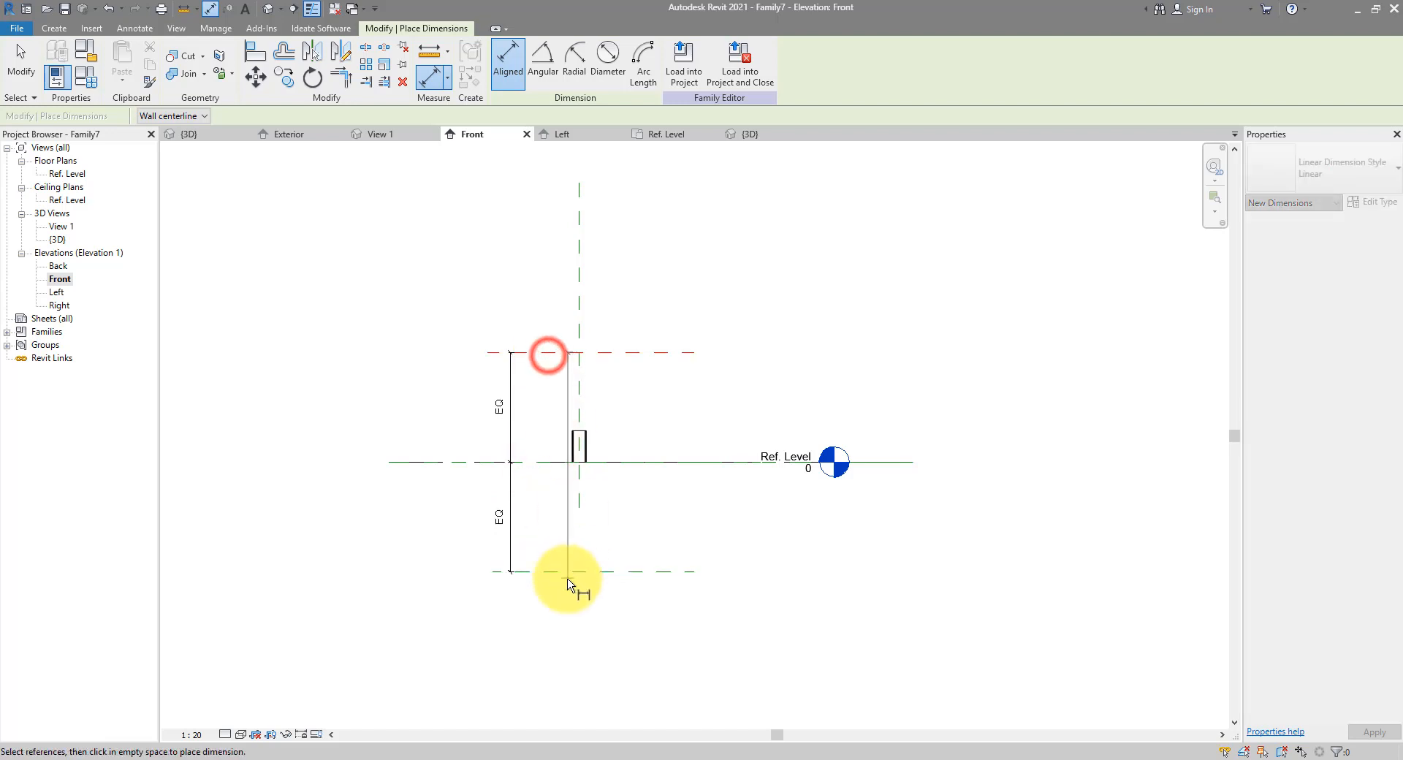
pyautogui.click(565, 572)
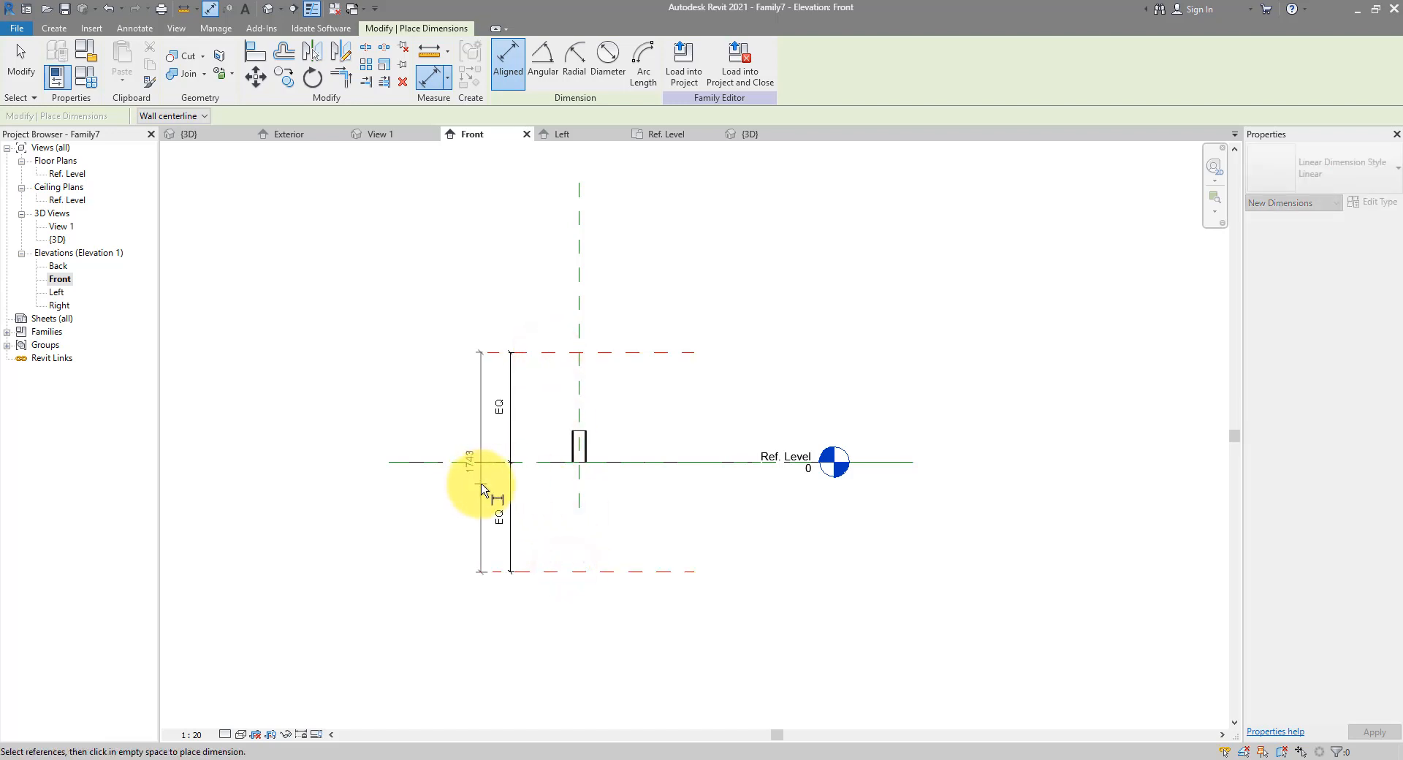
pyautogui.click(474, 485)
pyautogui.click(20, 62)
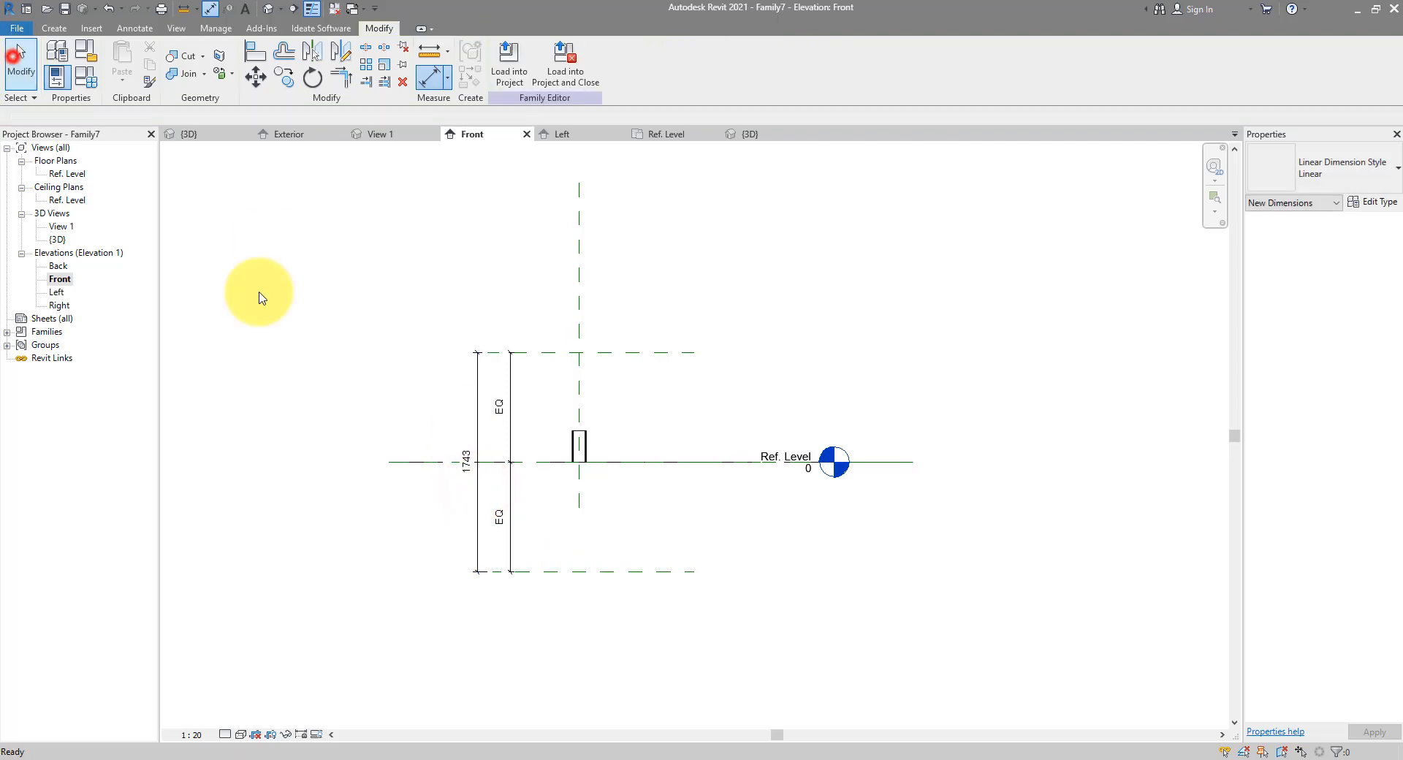
pyautogui.click(477, 409)
pyautogui.click(649, 62)
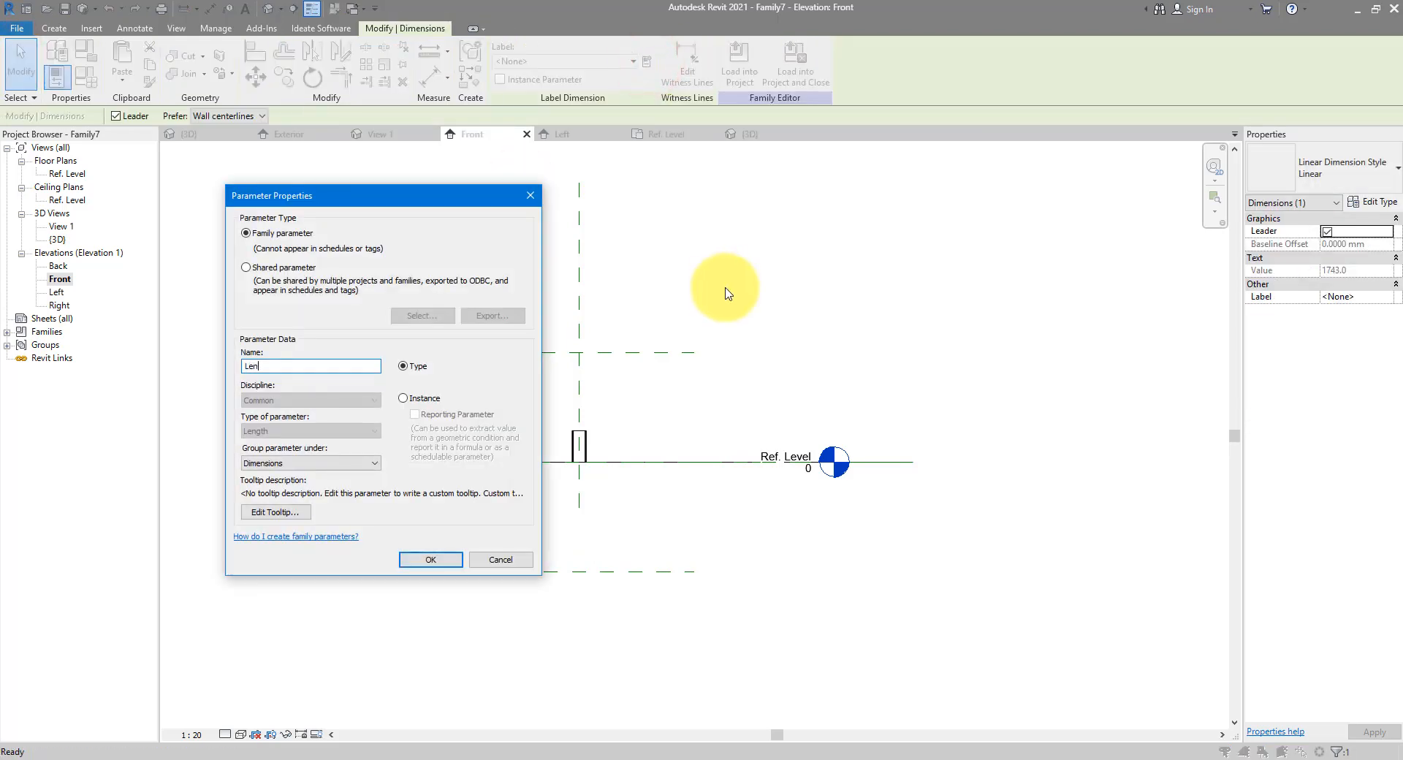
pyautogui.press('Return')
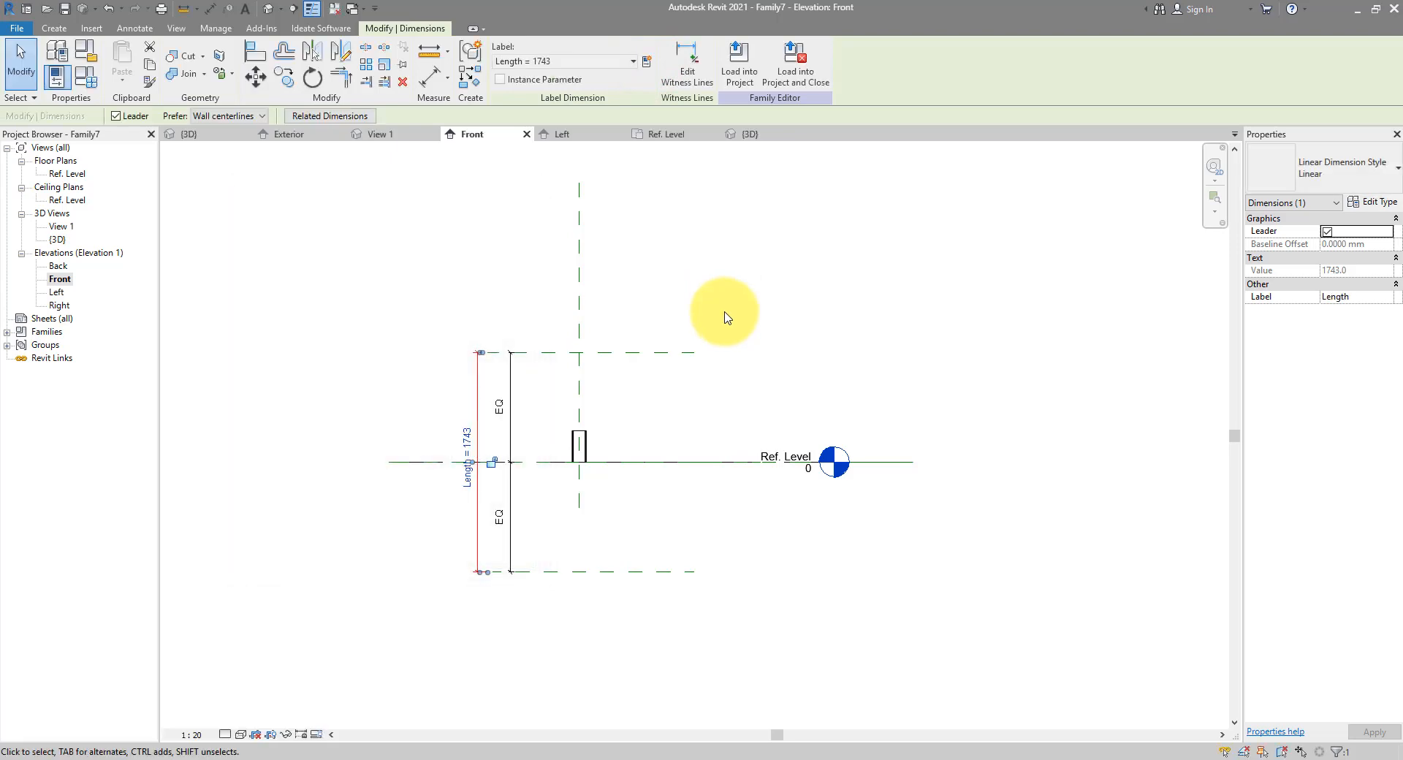
pyautogui.scroll(4, 577, 439)
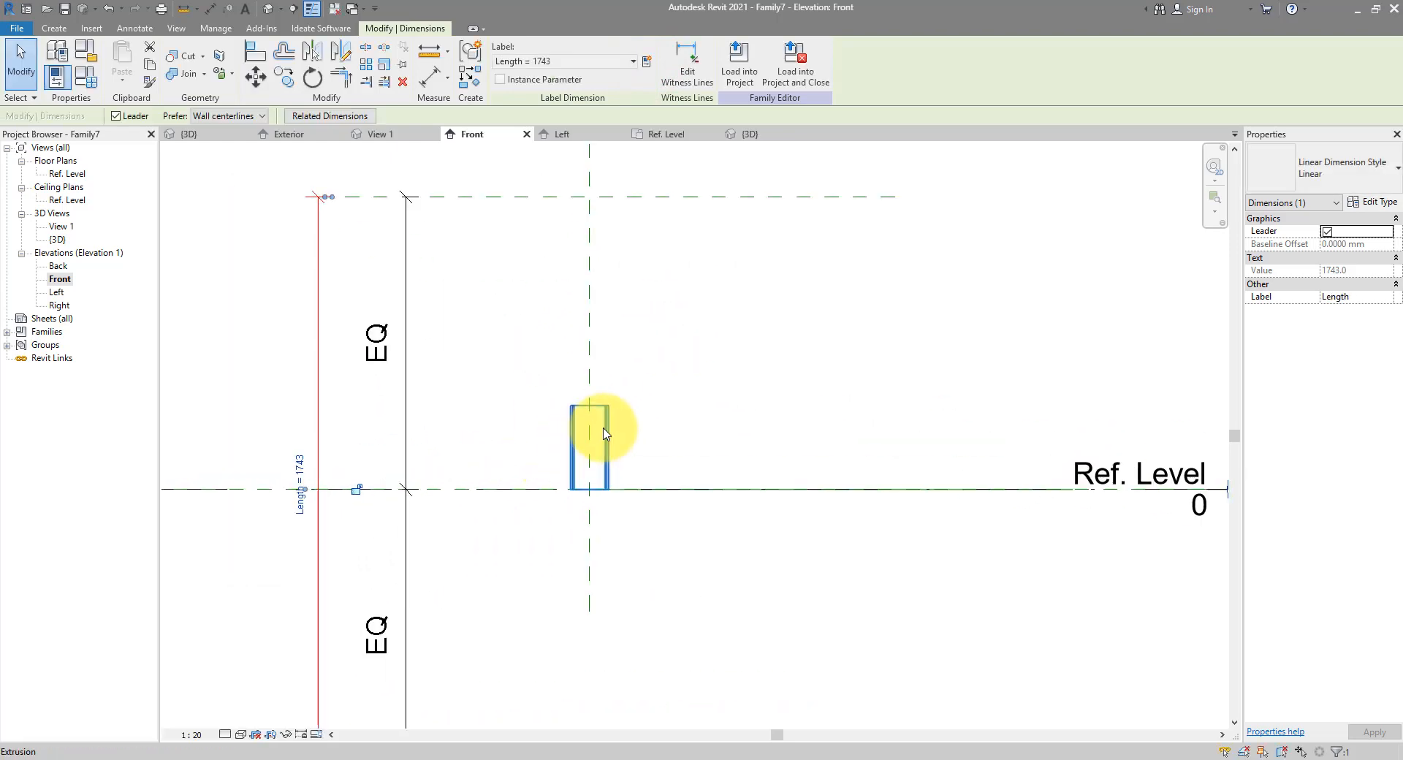
# Stretch the extrusion's ends to the upper and lower reference planes and lock them, spanning -871.5 to 871.5
pyautogui.click(604, 427)
pyautogui.scroll(-2, 615, 410)
pyautogui.moveTo(626, 407); pyautogui.dragTo(696, 386, button='middle')
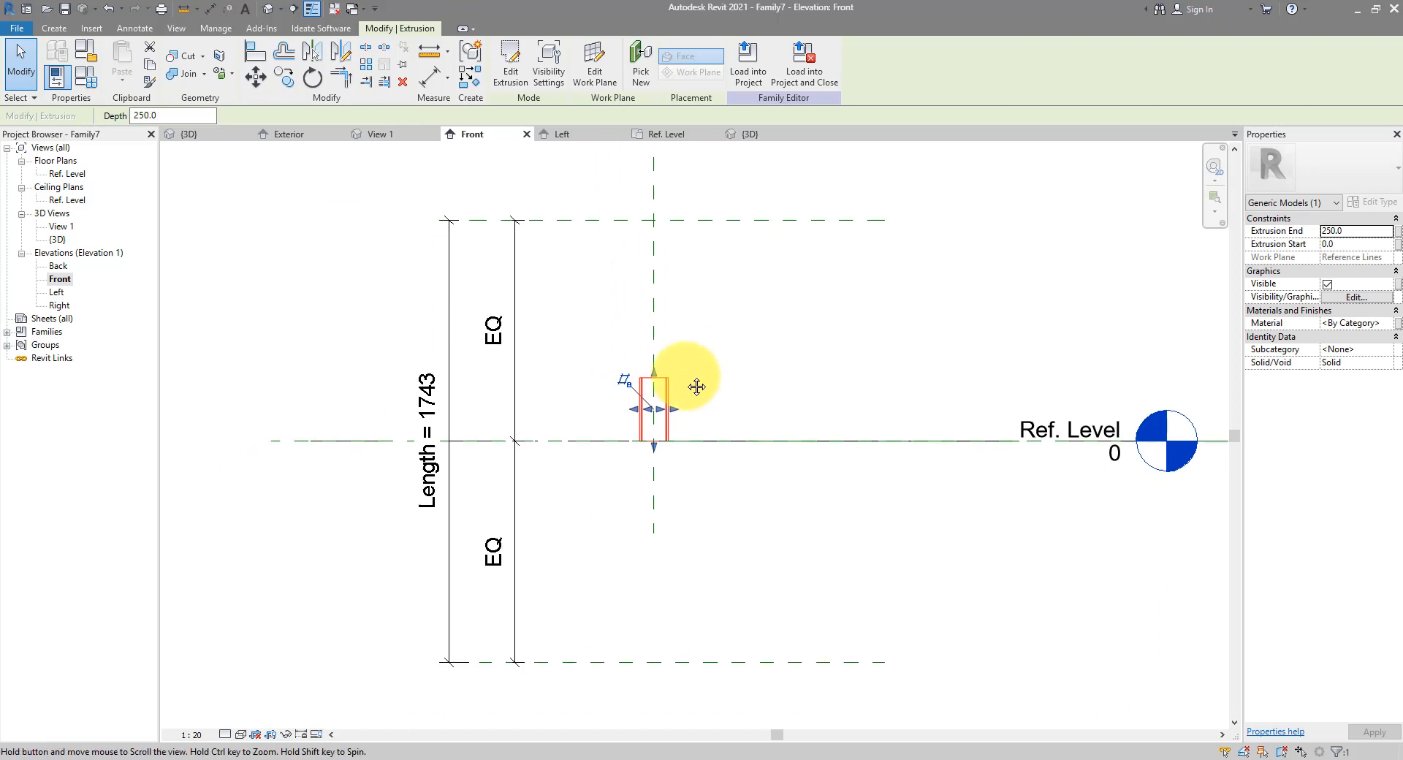
pyautogui.moveTo(656, 378); pyautogui.dragTo(658, 219)
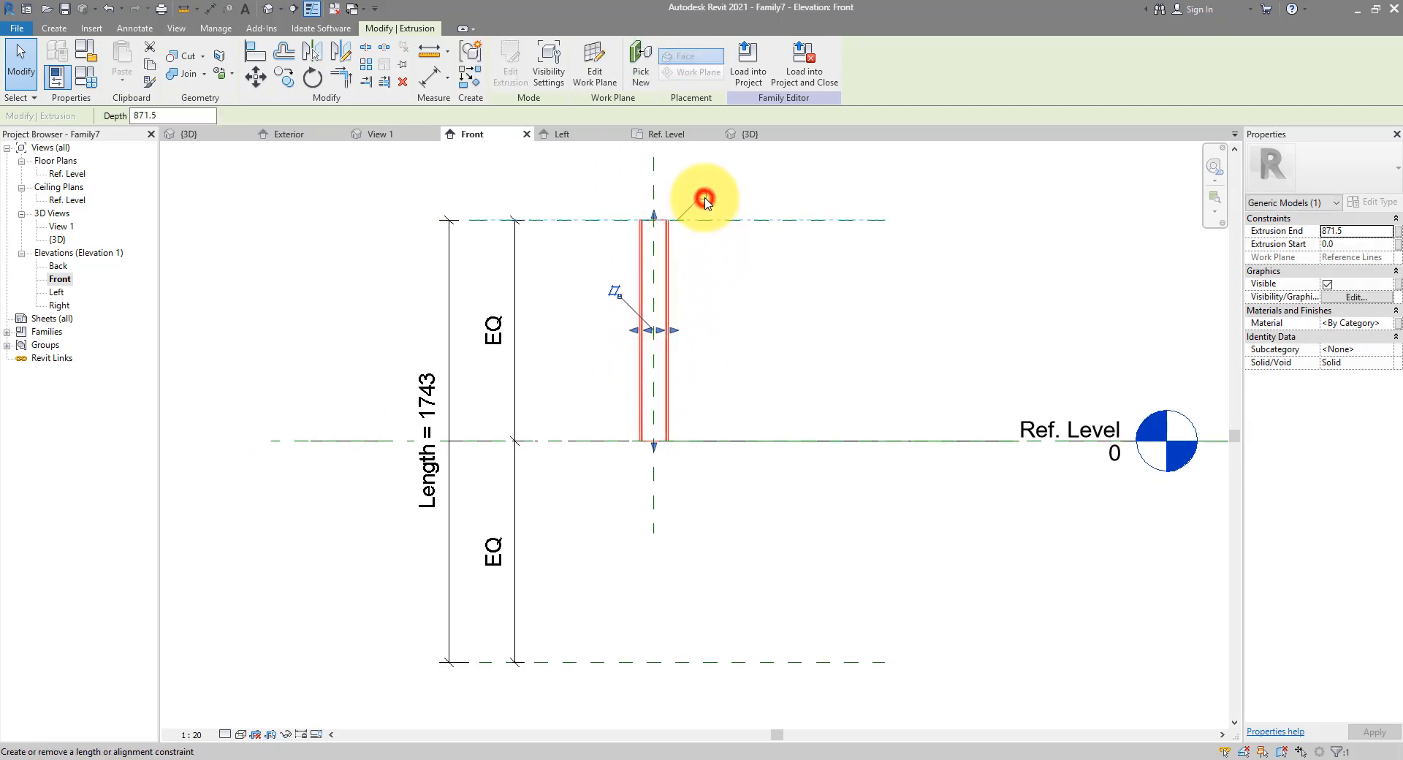
pyautogui.moveTo(653, 447); pyautogui.dragTo(654, 662)
pyautogui.click(657, 689)
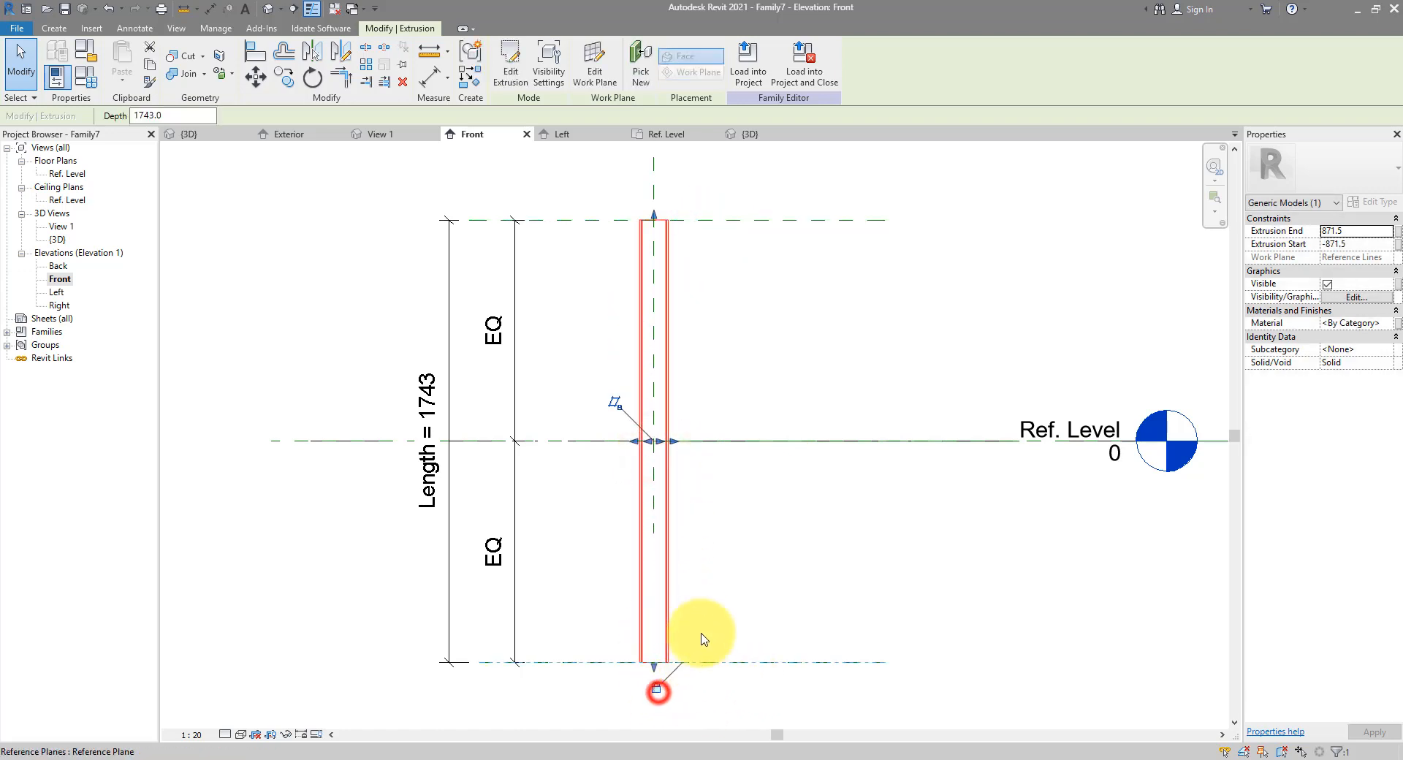
pyautogui.press('Escape')
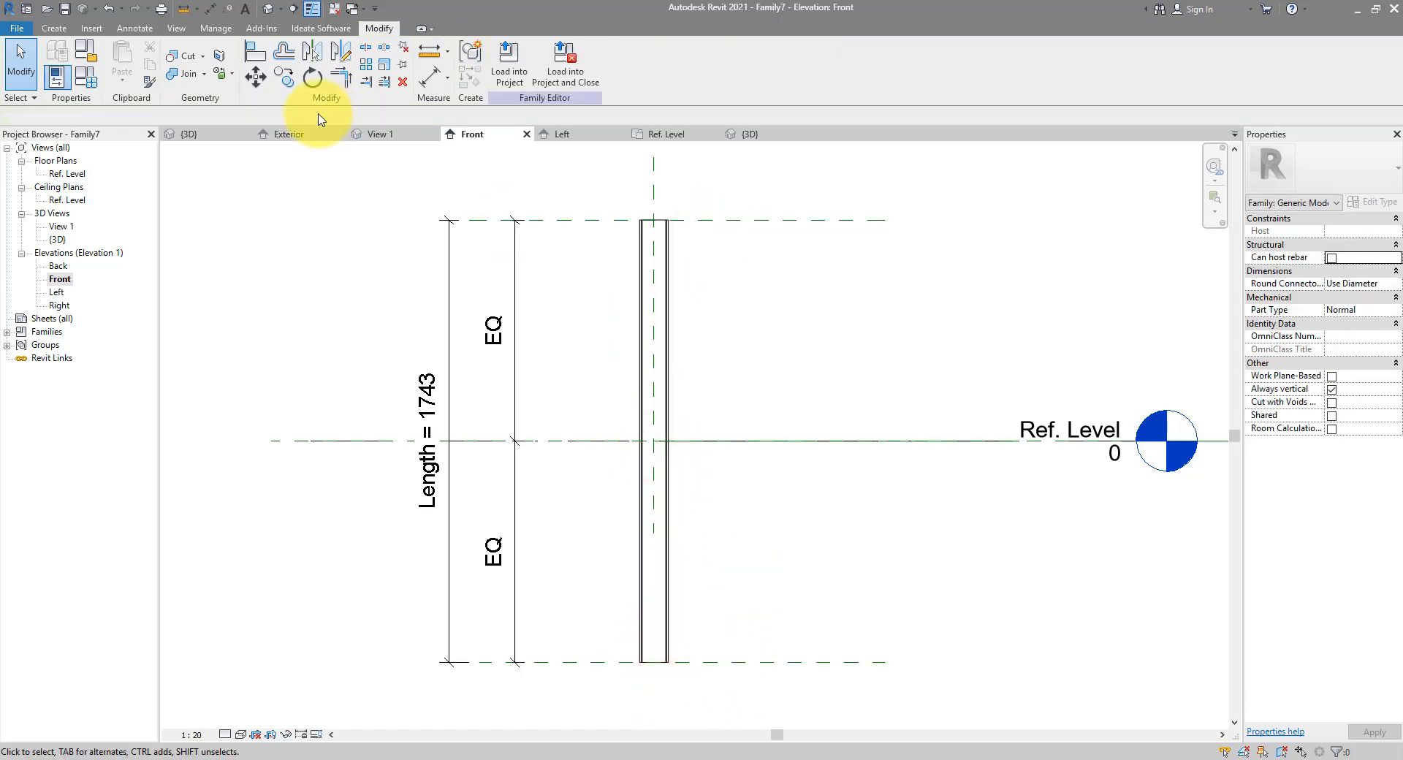
# Save the family as LouverUnit.rfa
pyautogui.click(64, 13)
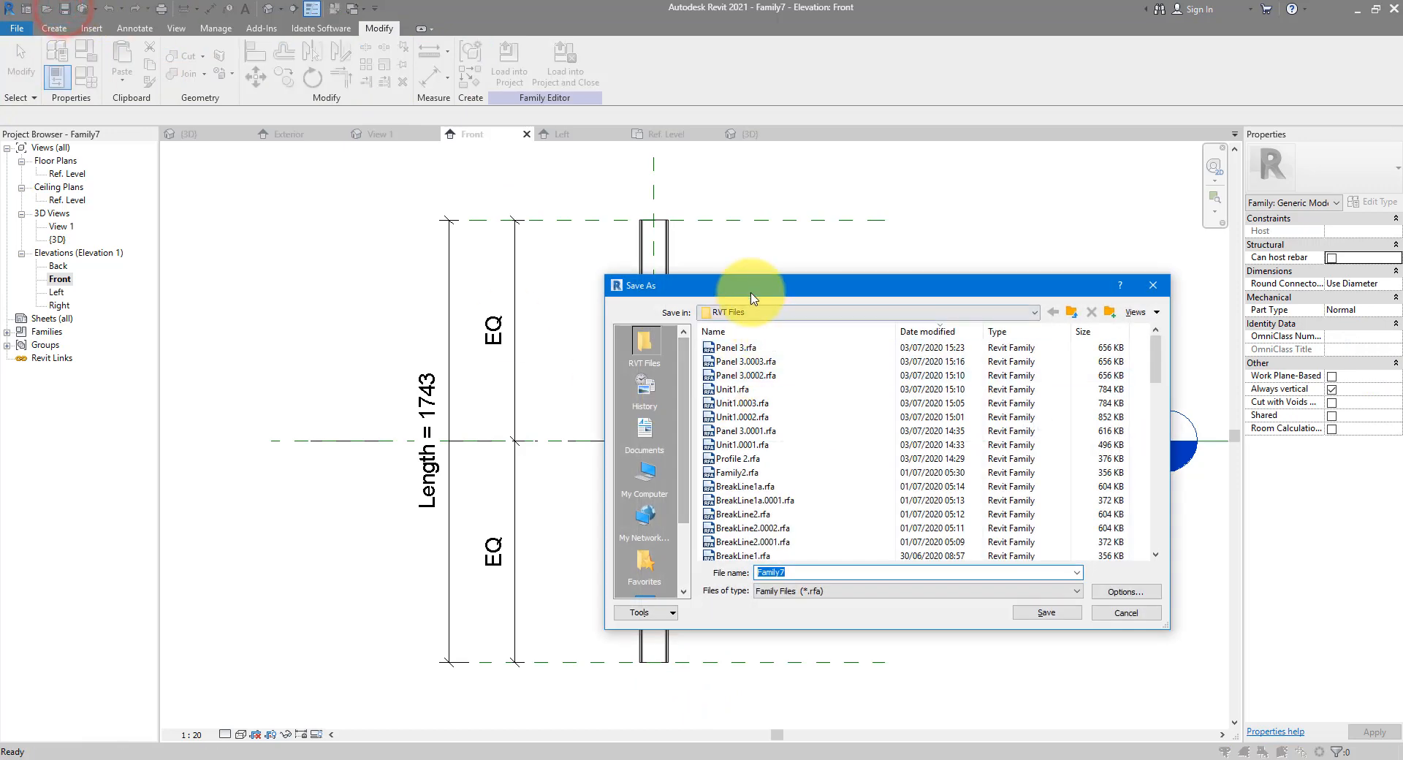
pyautogui.moveTo(752, 274); pyautogui.dragTo(849, 274)
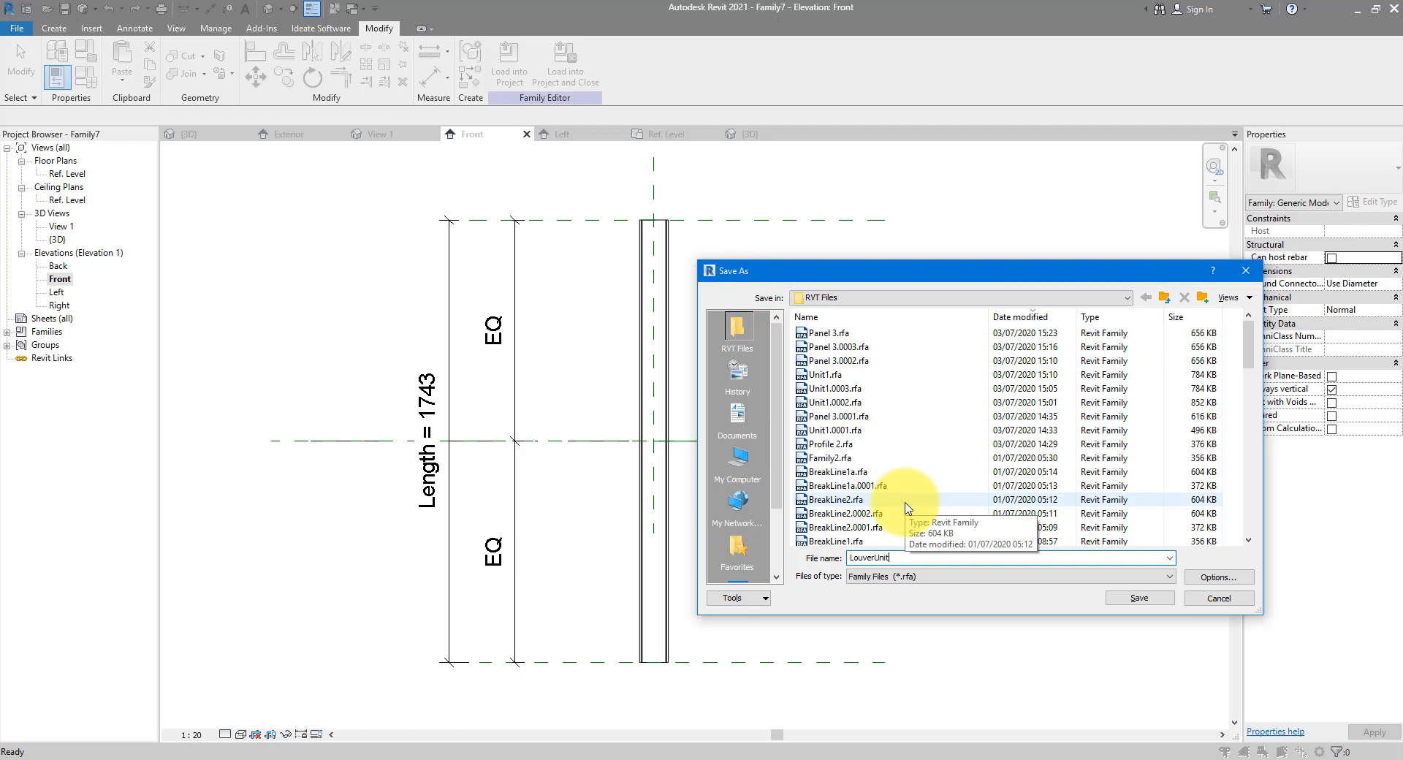
pyautogui.press('Return')
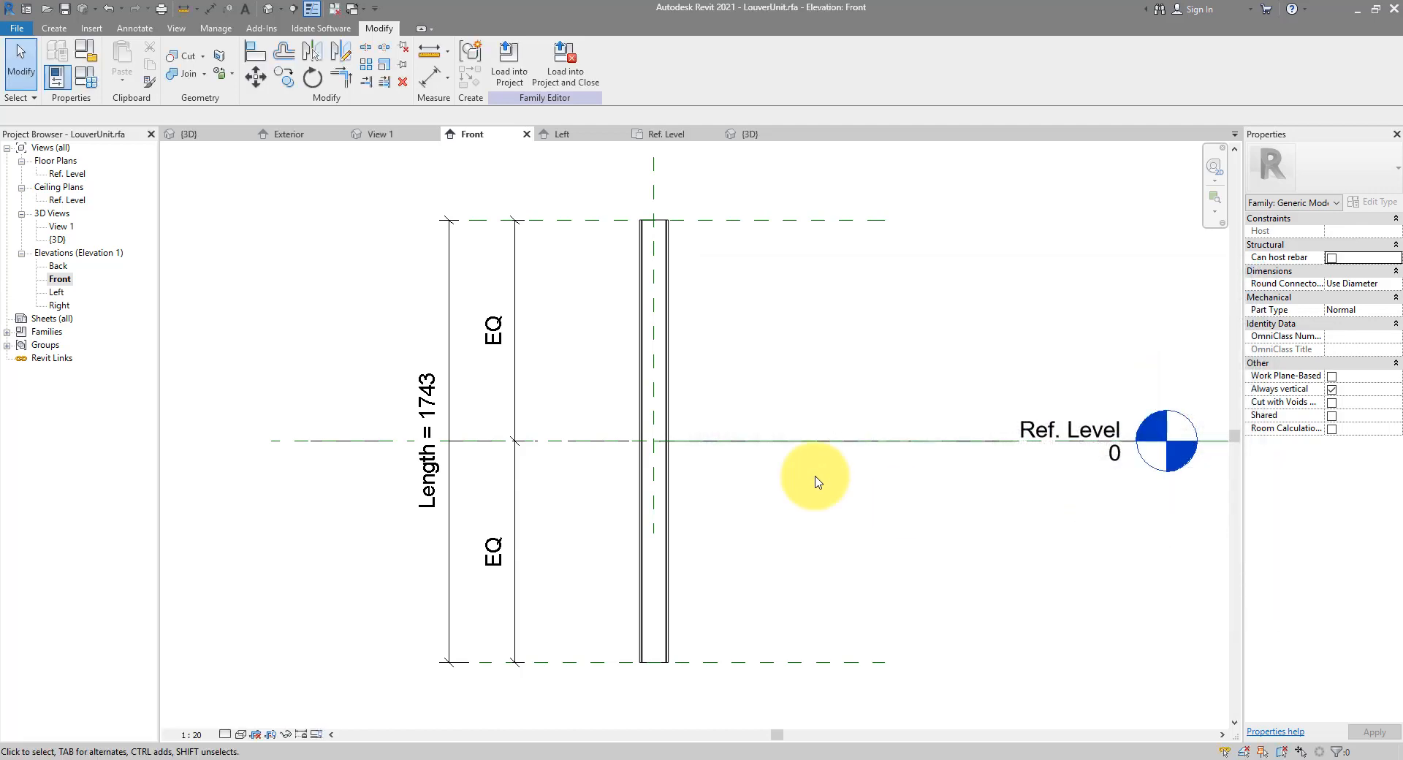
# Associate the extrusion's material with a new Material family parameter
pyautogui.click(665, 480)
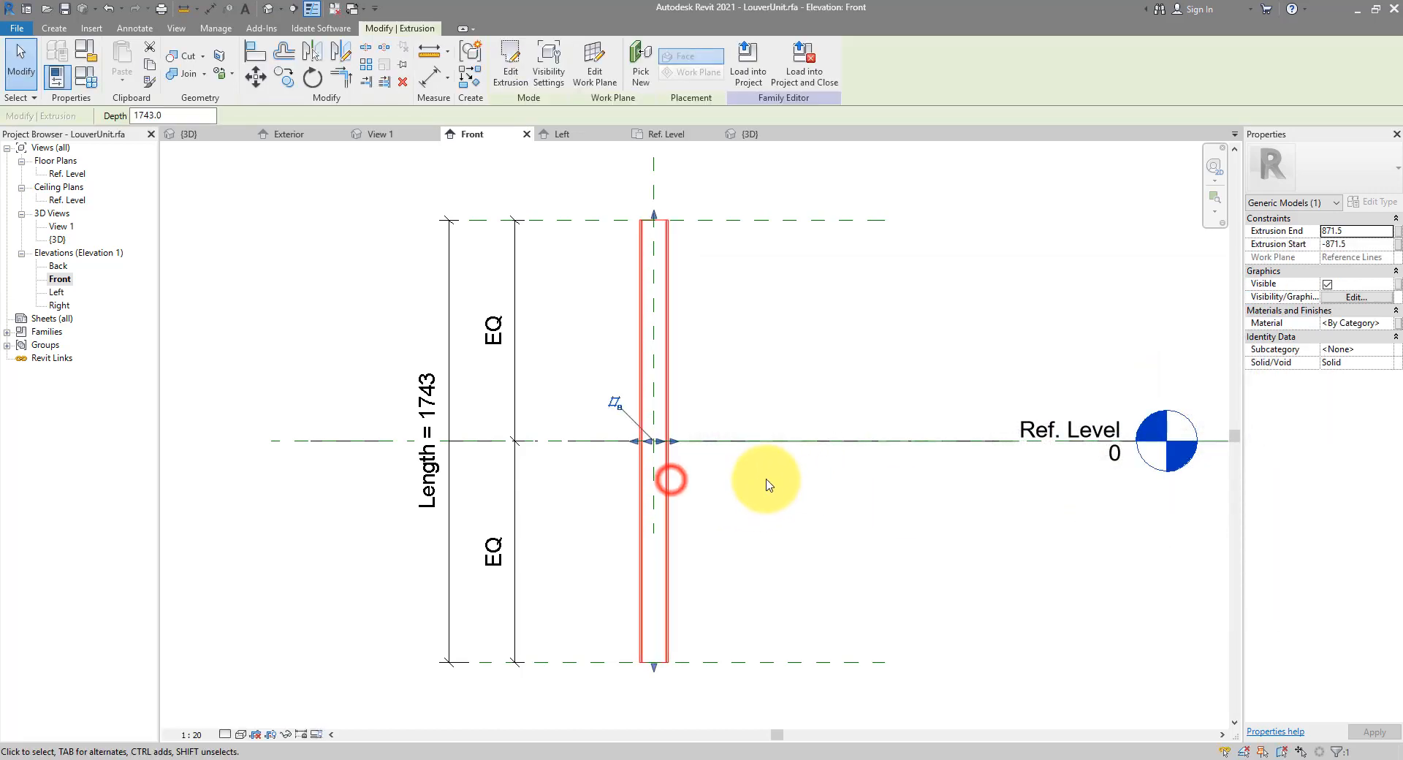
pyautogui.click(1396, 323)
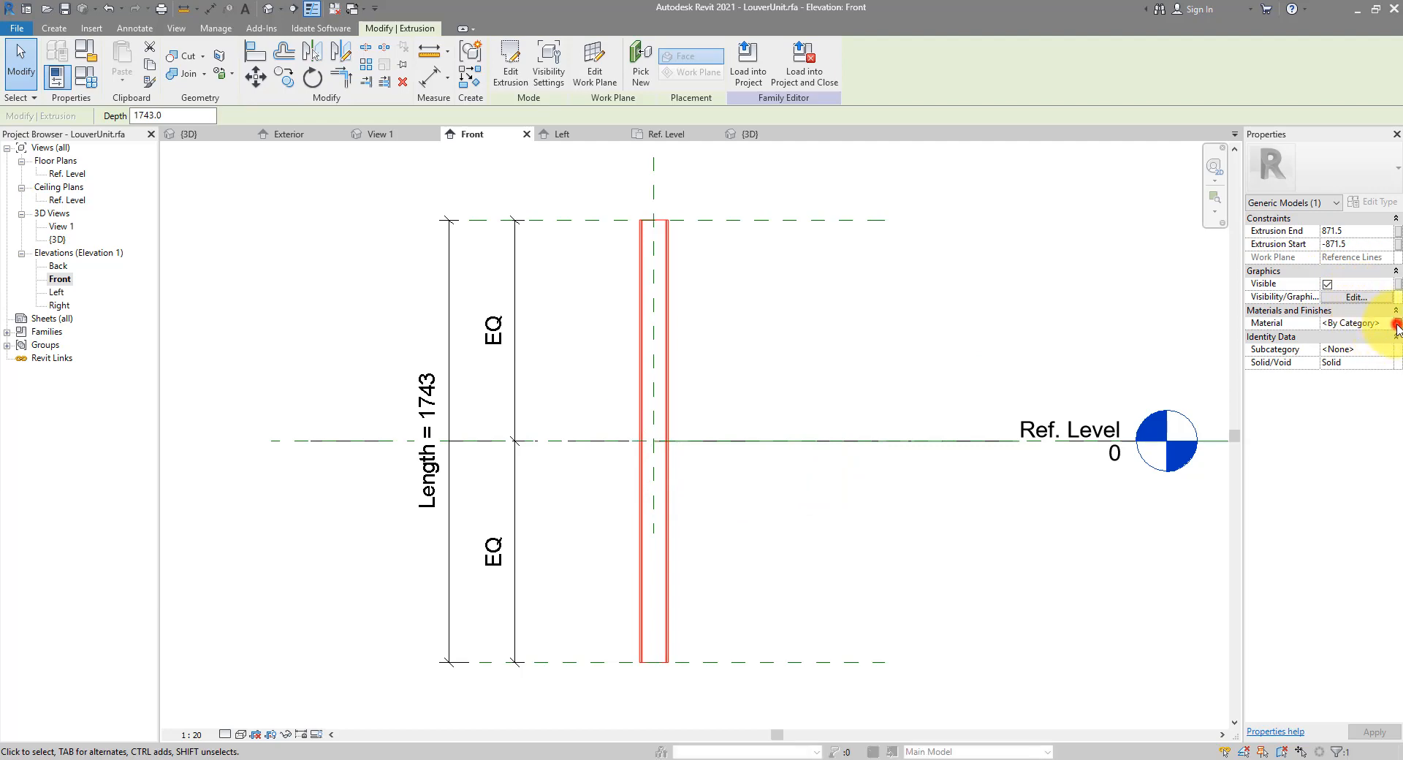
pyautogui.click(792, 511)
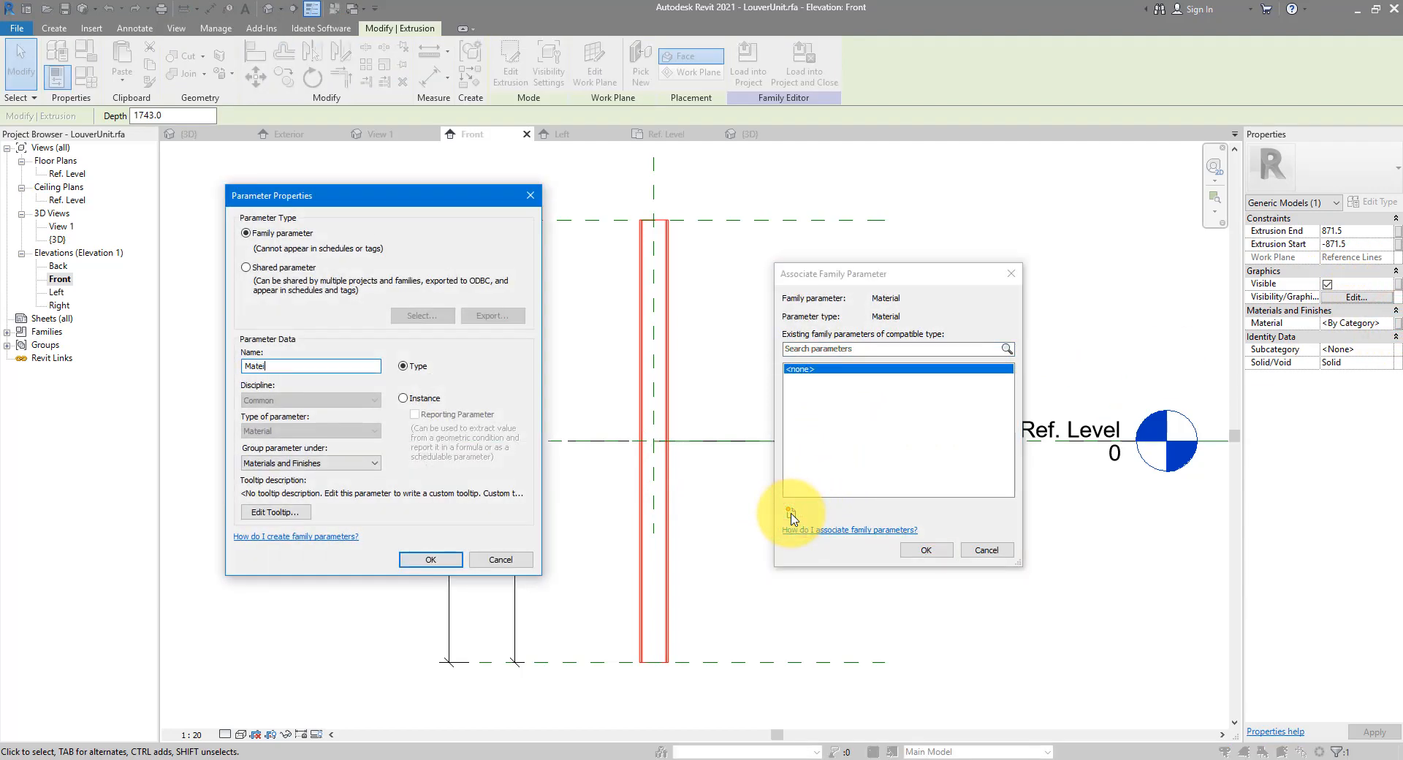
pyautogui.press('Return')
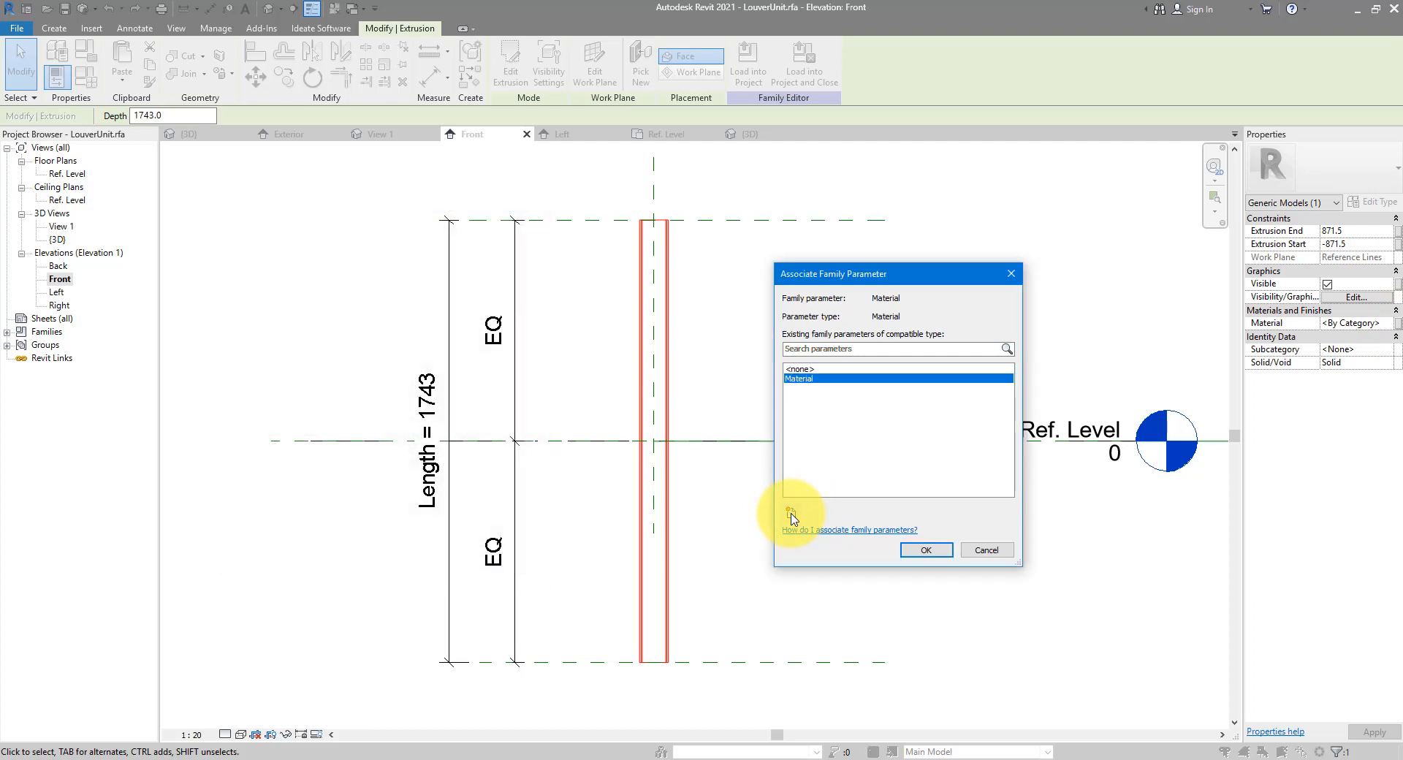
pyautogui.click(906, 551)
pyautogui.click(838, 528)
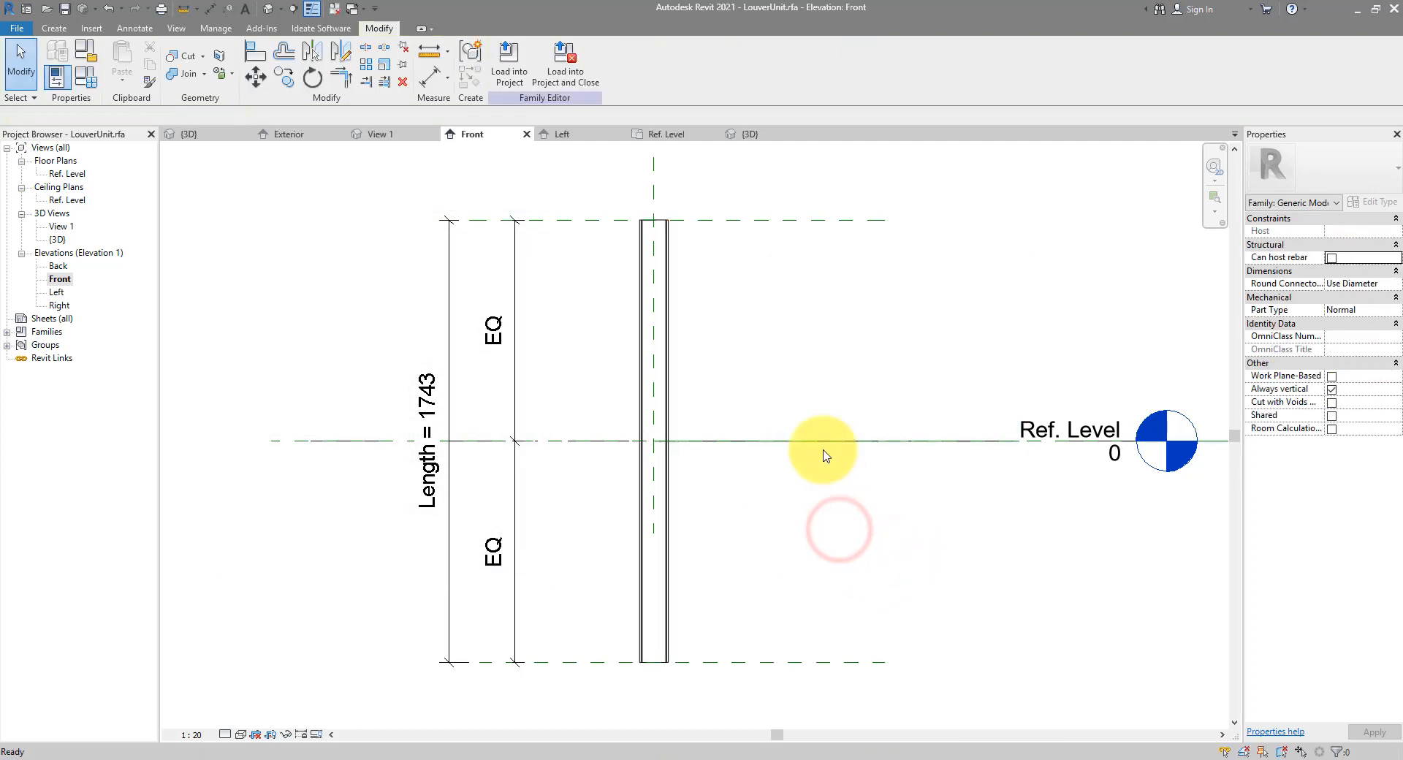
# Load LouverUnit into the open Family6 curtain panel family
pyautogui.click(511, 75)
pyautogui.moveTo(358, 245); pyautogui.dragTo(349, 245)
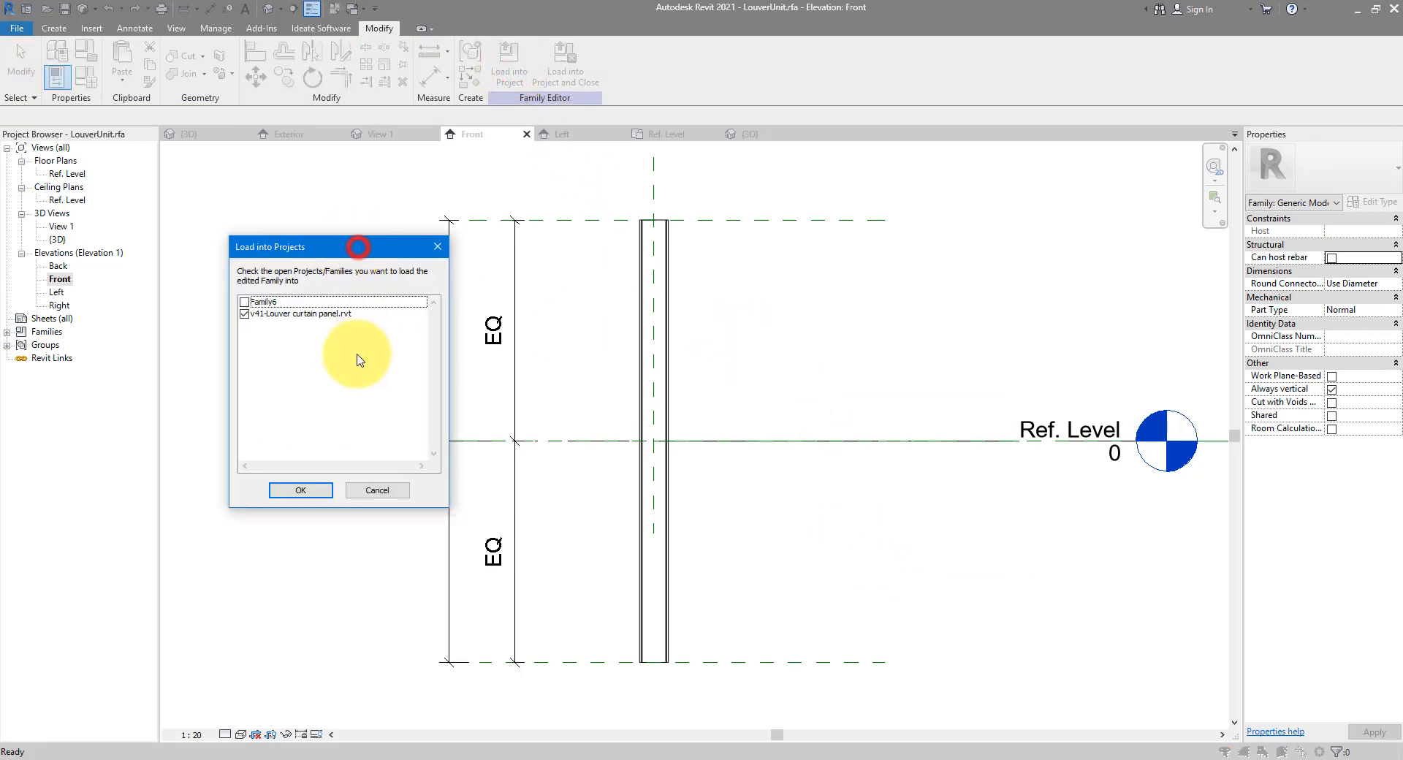
pyautogui.click(244, 313)
pyautogui.click(244, 302)
pyautogui.click(296, 491)
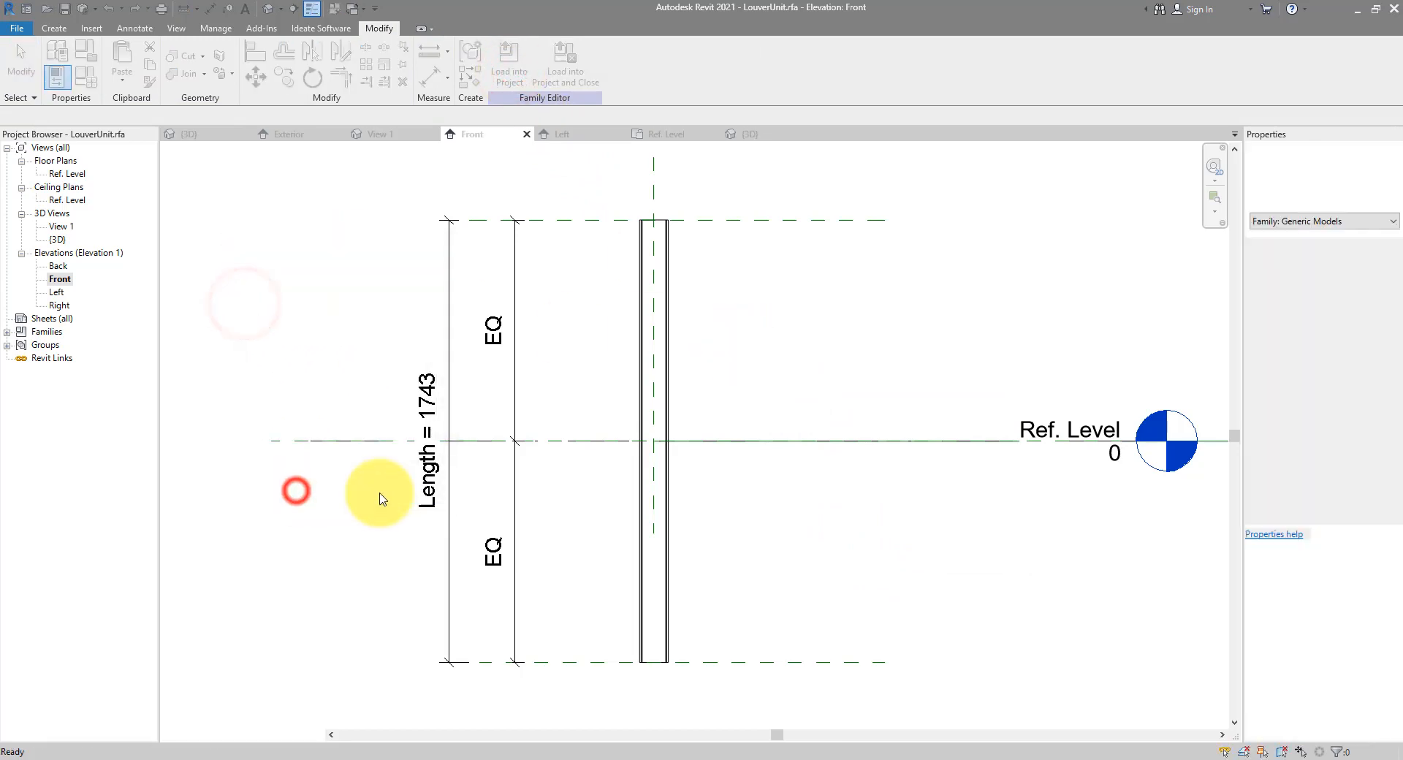
# Save the curtain panel family as LouverCurtainPanel.rfa and cancel placing the component
pyautogui.click(63, 10)
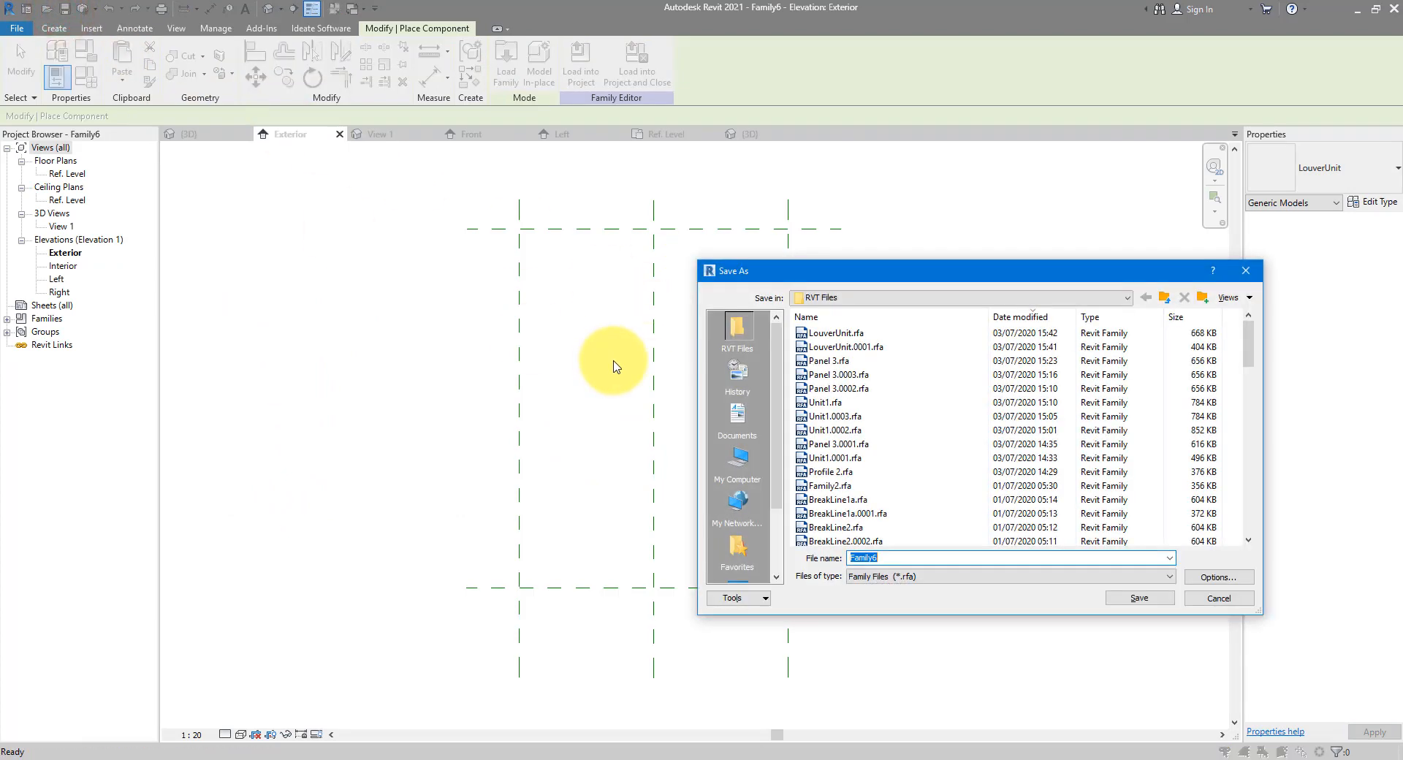
pyautogui.write('LouverCurtainPanel')
pyautogui.press('Return')
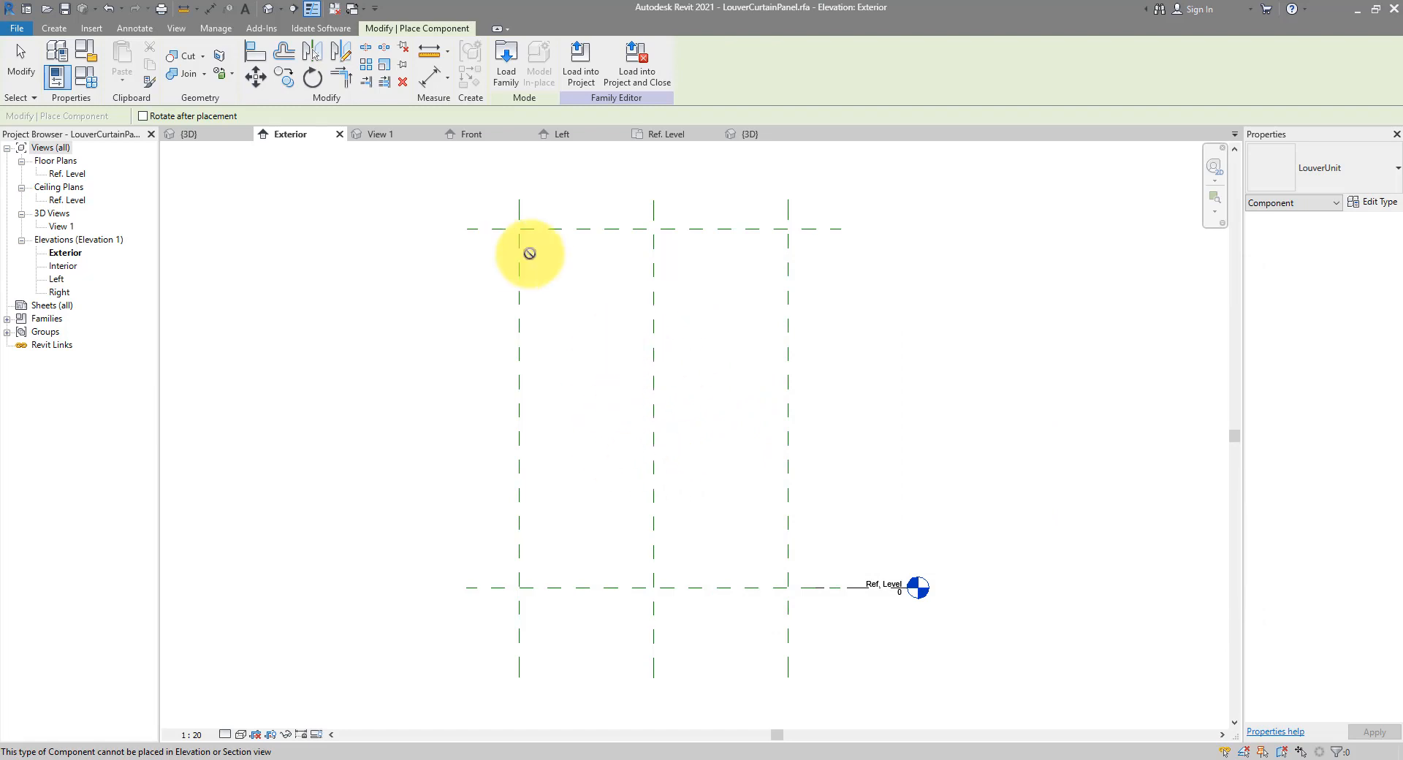
pyautogui.press('Escape')
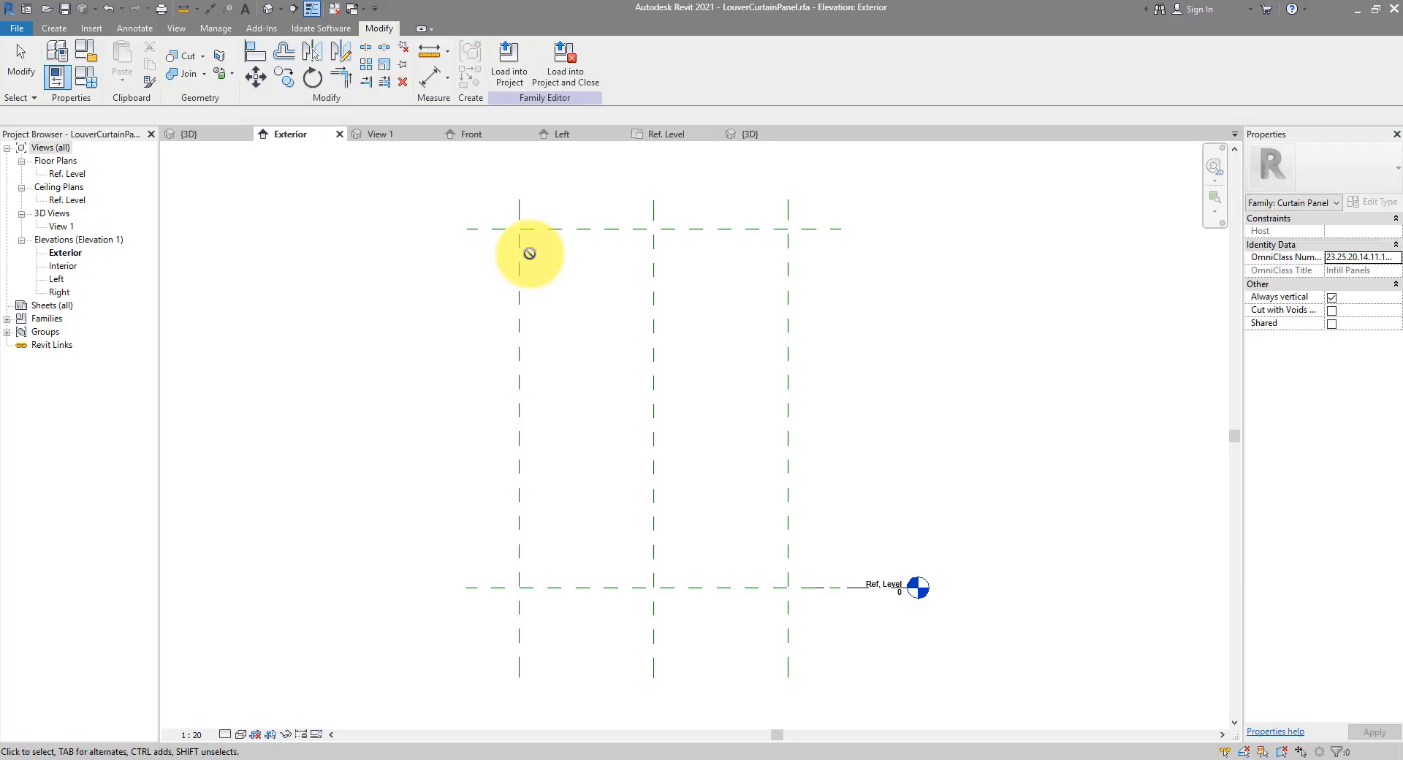
# Back in LouverUnit, make the family Work Plane-Based and turn off Always vertical
pyautogui.click(341, 13)
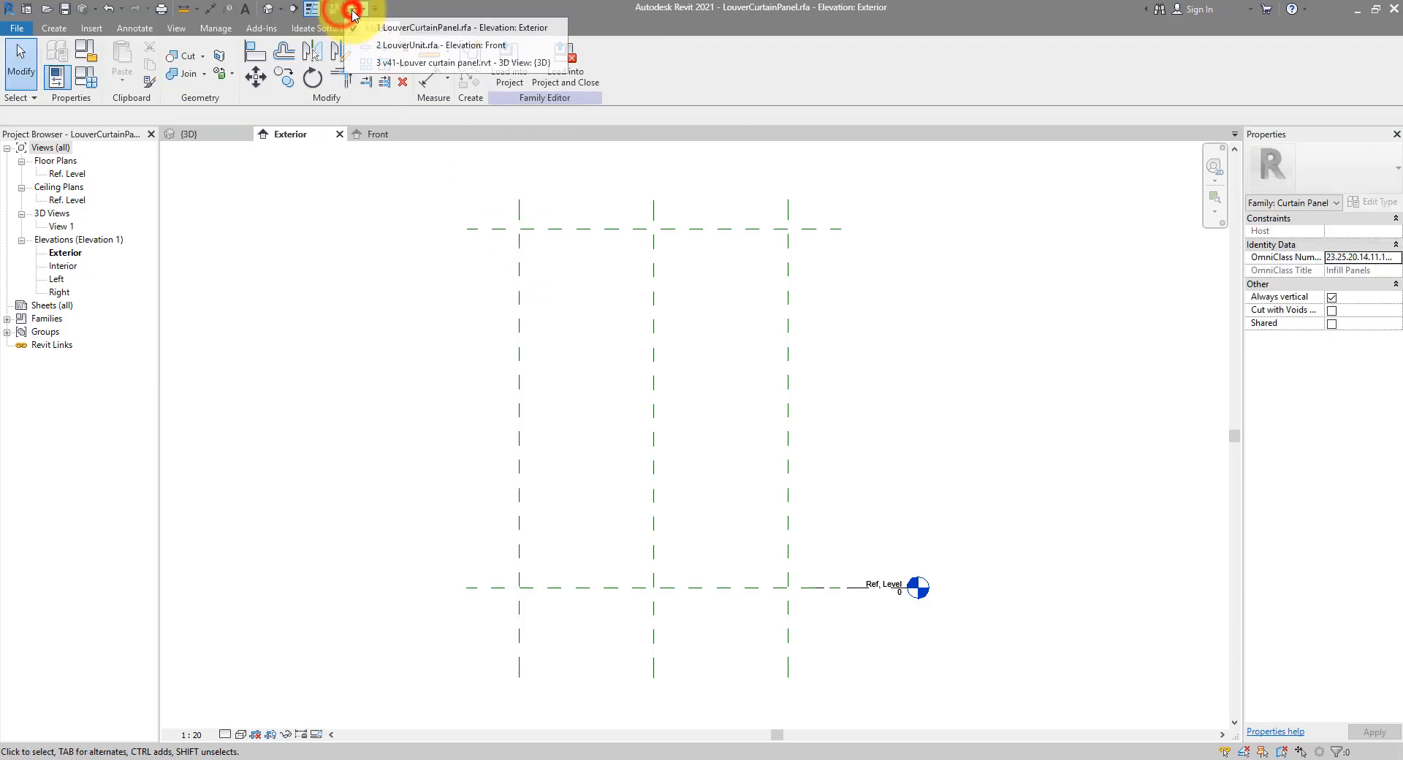
pyautogui.click(435, 47)
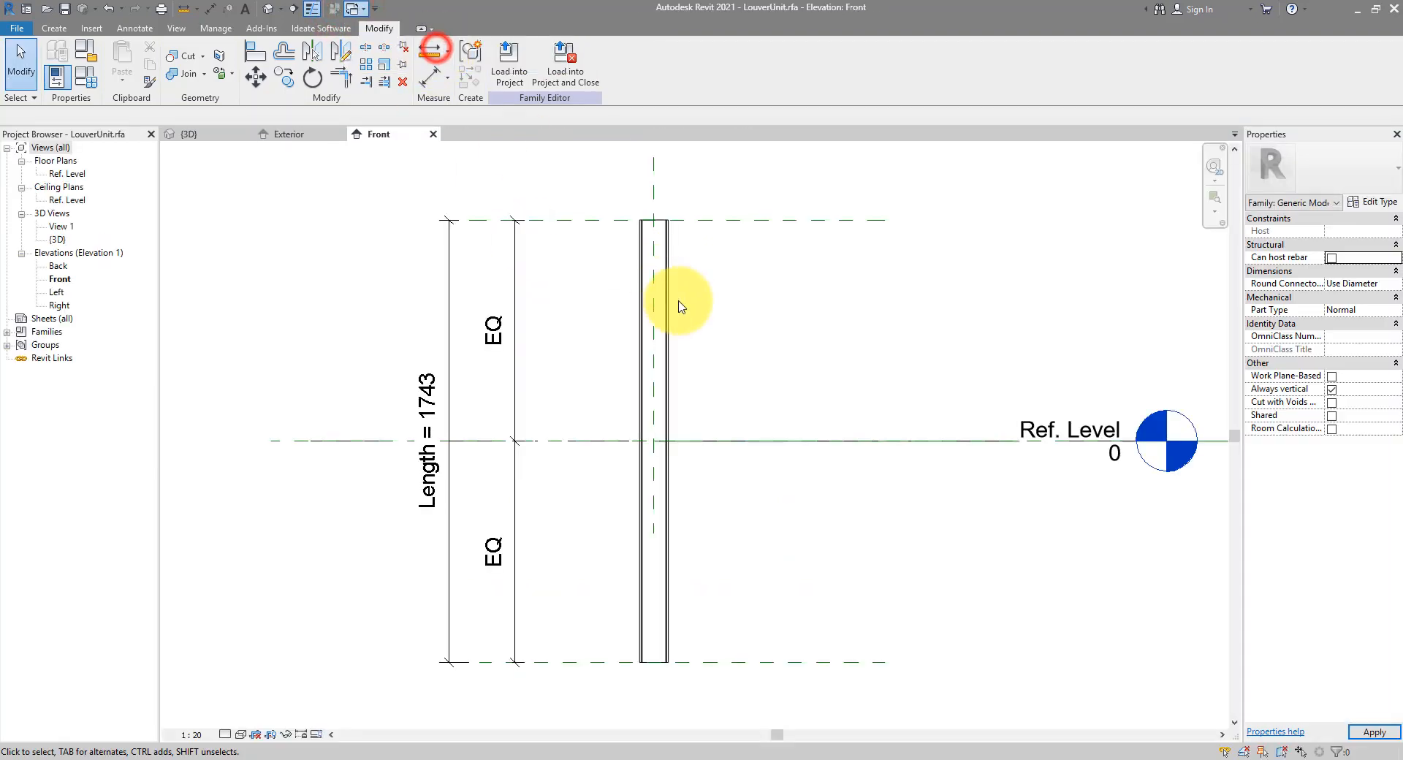
pyautogui.click(610, 283)
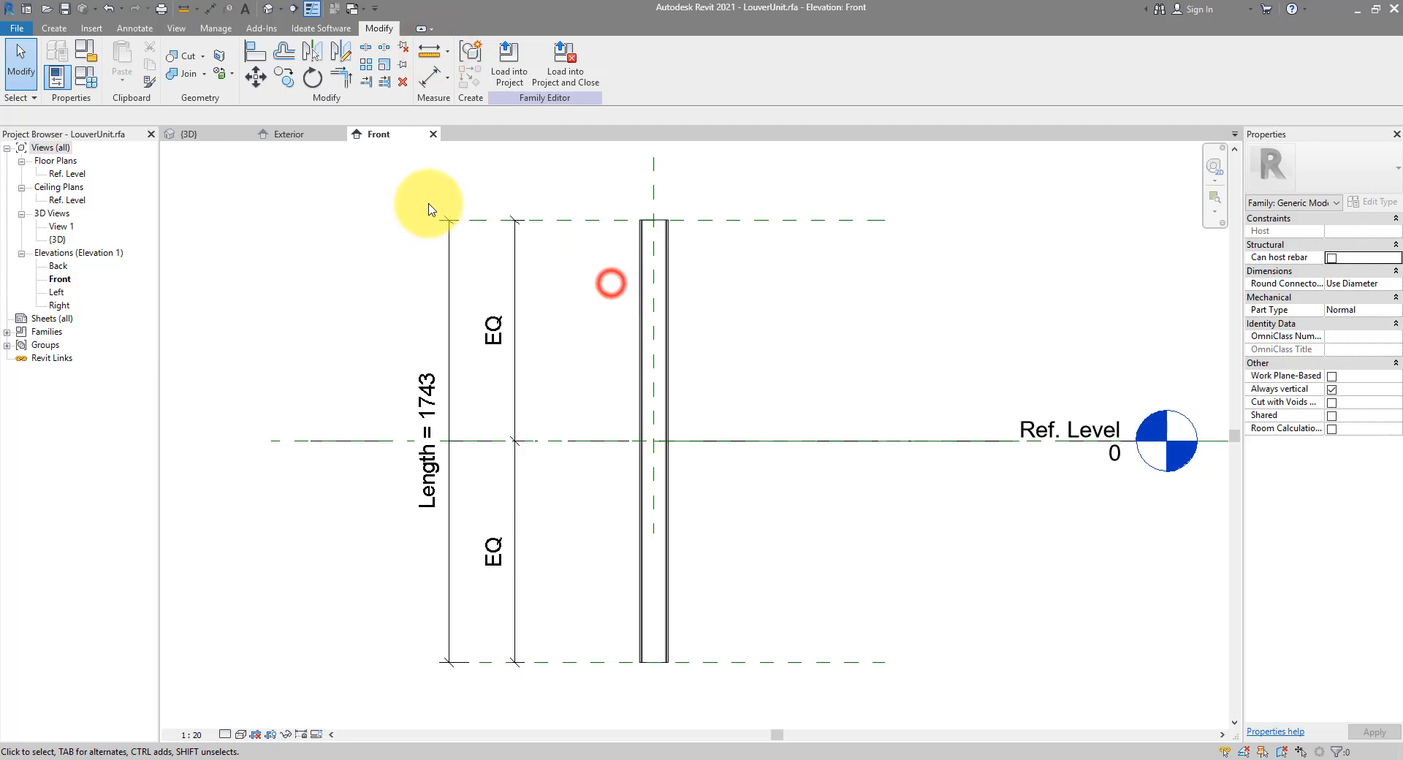
pyautogui.click(95, 55)
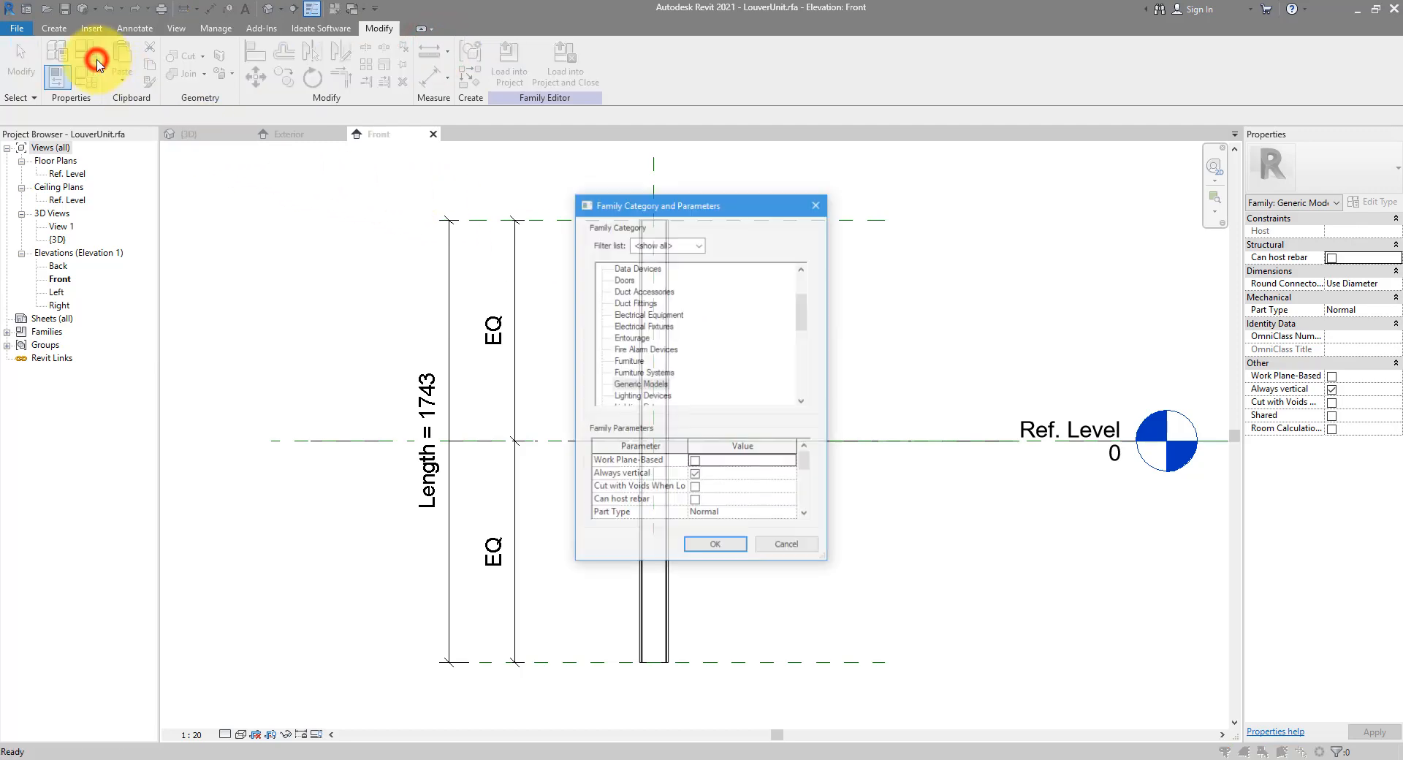
pyautogui.click(695, 475)
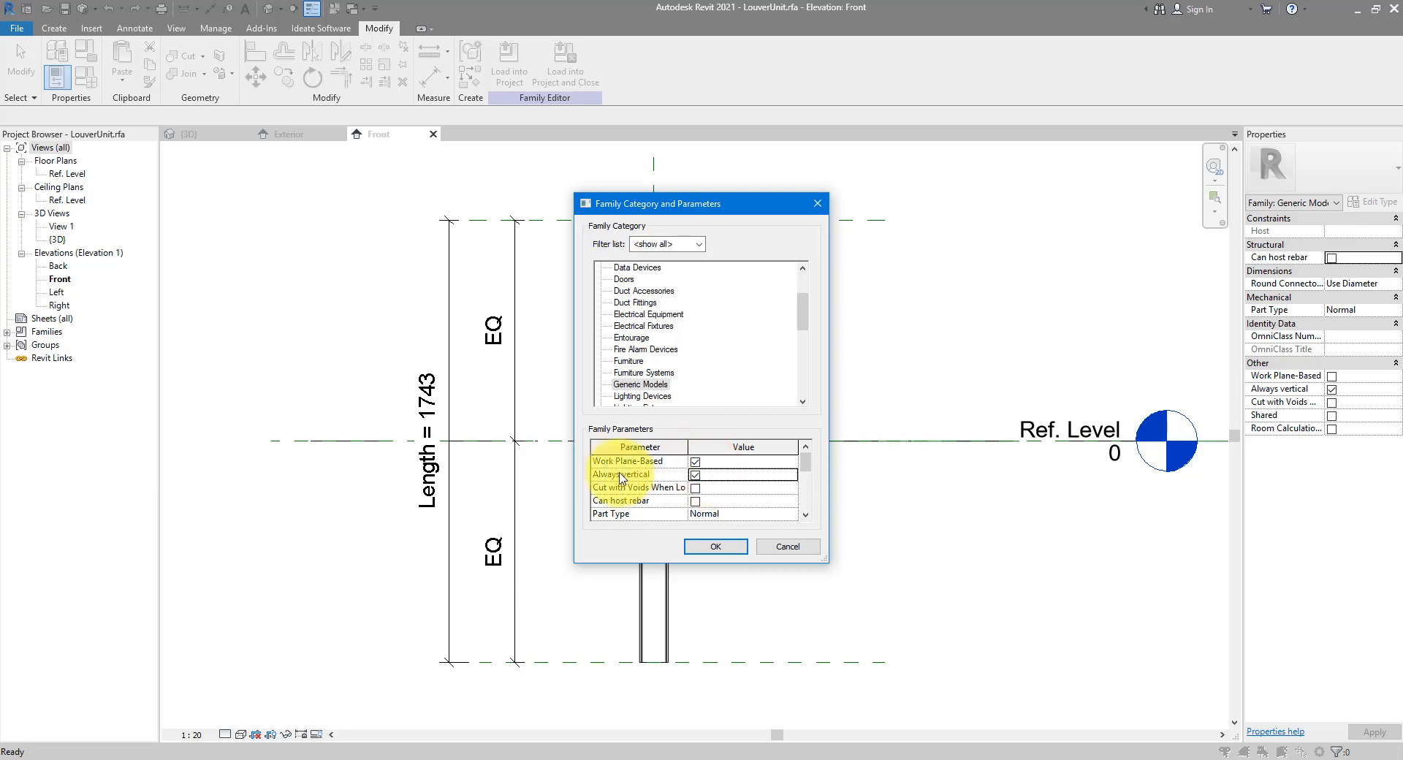
pyautogui.click(695, 475)
pyautogui.click(717, 548)
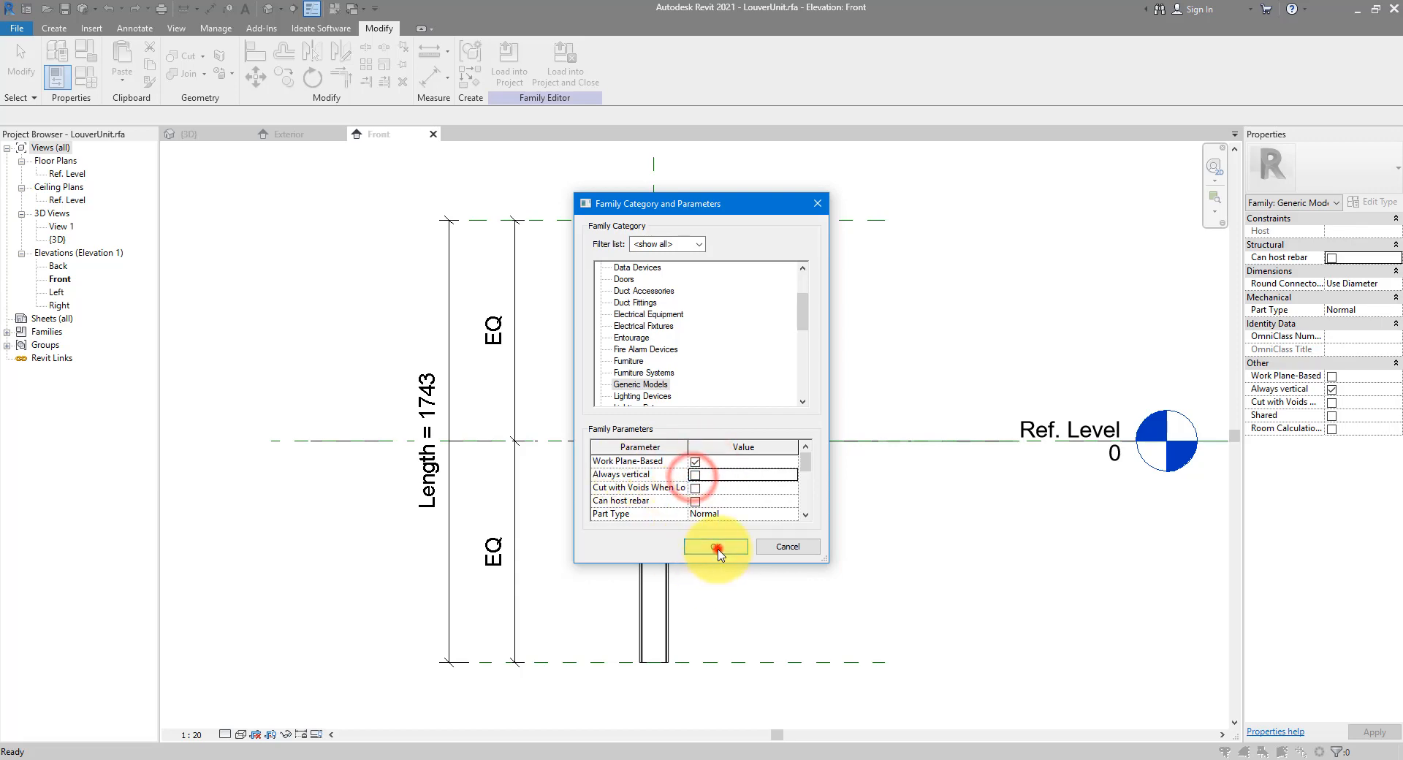
# Reload LouverUnit into LouverCurtainPanel.rfa, overwriting the existing version
pyautogui.click(507, 69)
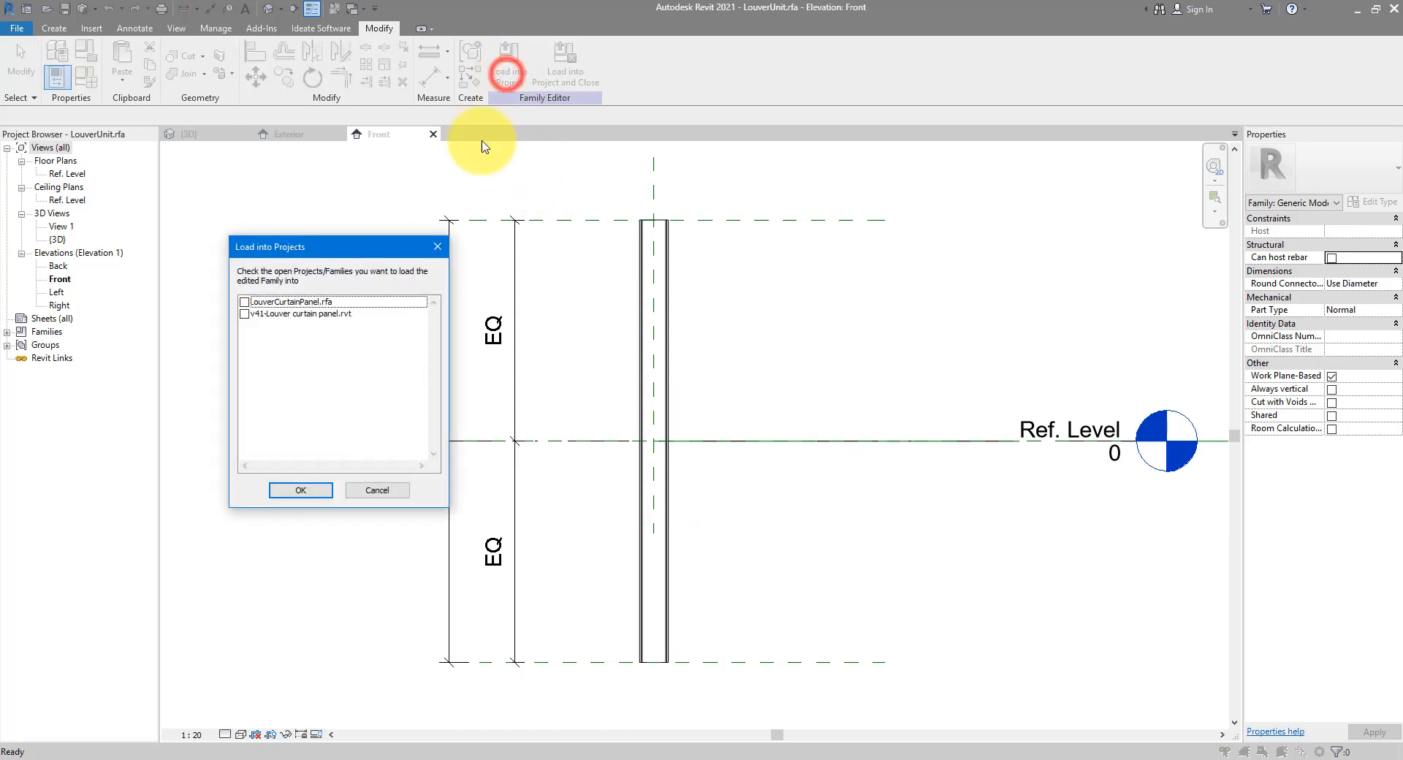
pyautogui.click(244, 302)
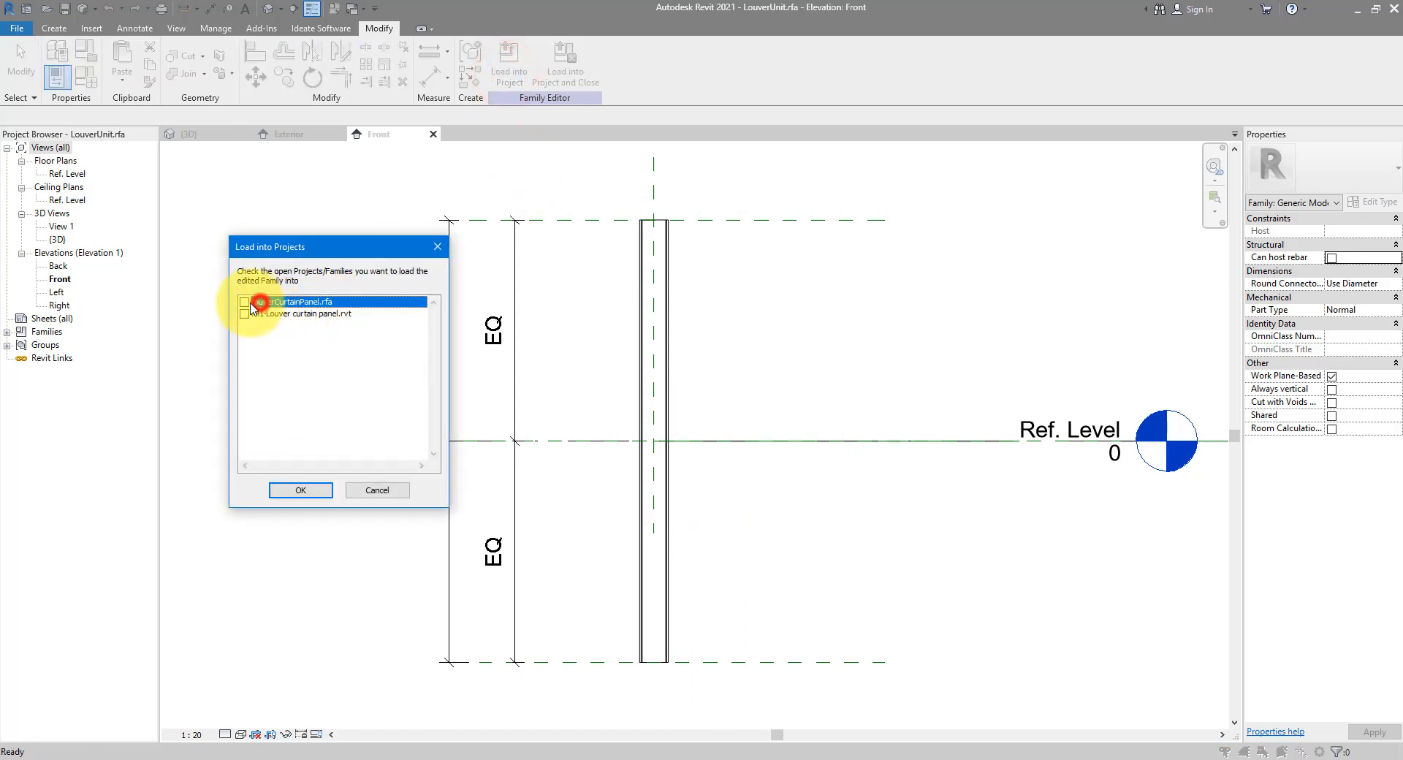
pyautogui.click(323, 496)
pyautogui.click(643, 344)
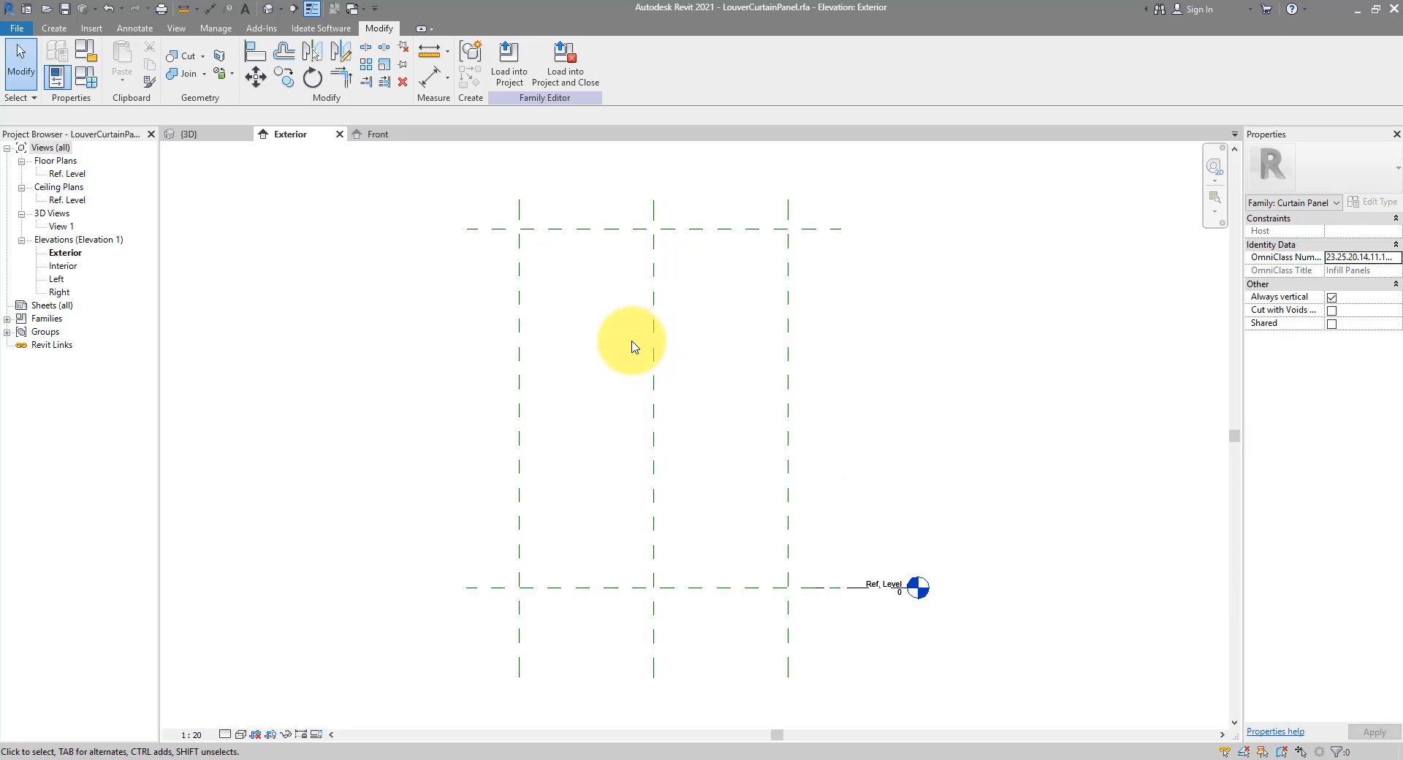
# In the Left elevation, place a LouverUnit on the Center (Left/Right) plane below the top reference plane
pyautogui.doubleClick(58, 281)
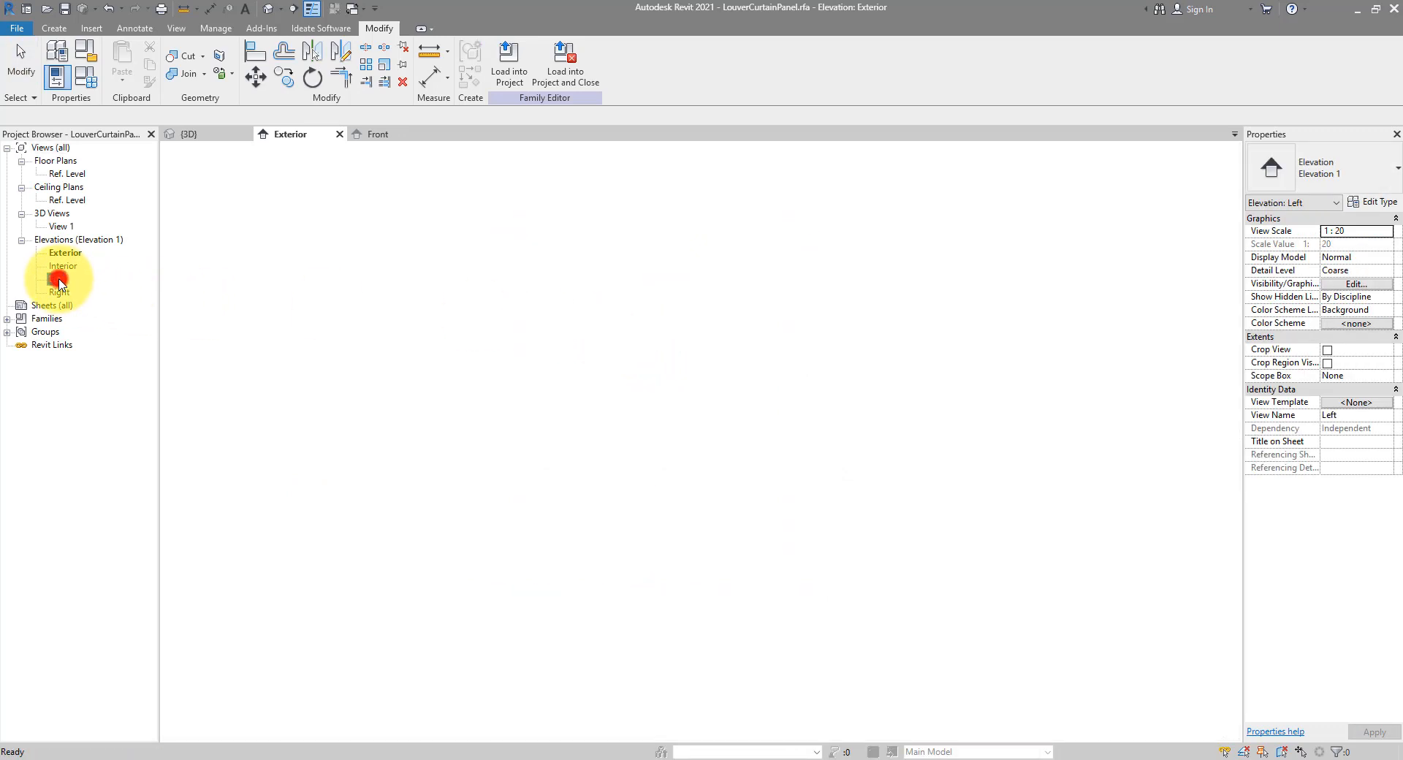
pyautogui.click(54, 28)
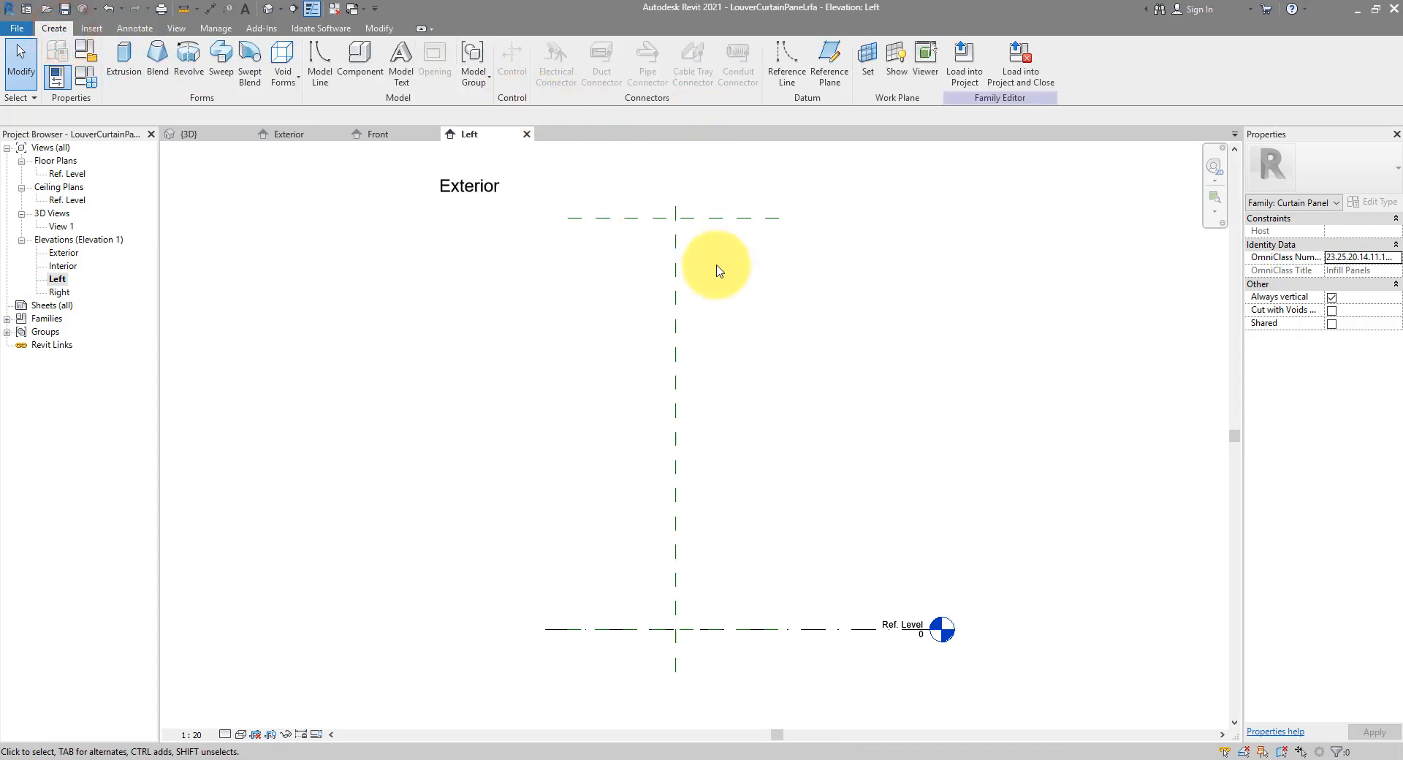
pyautogui.click(359, 81)
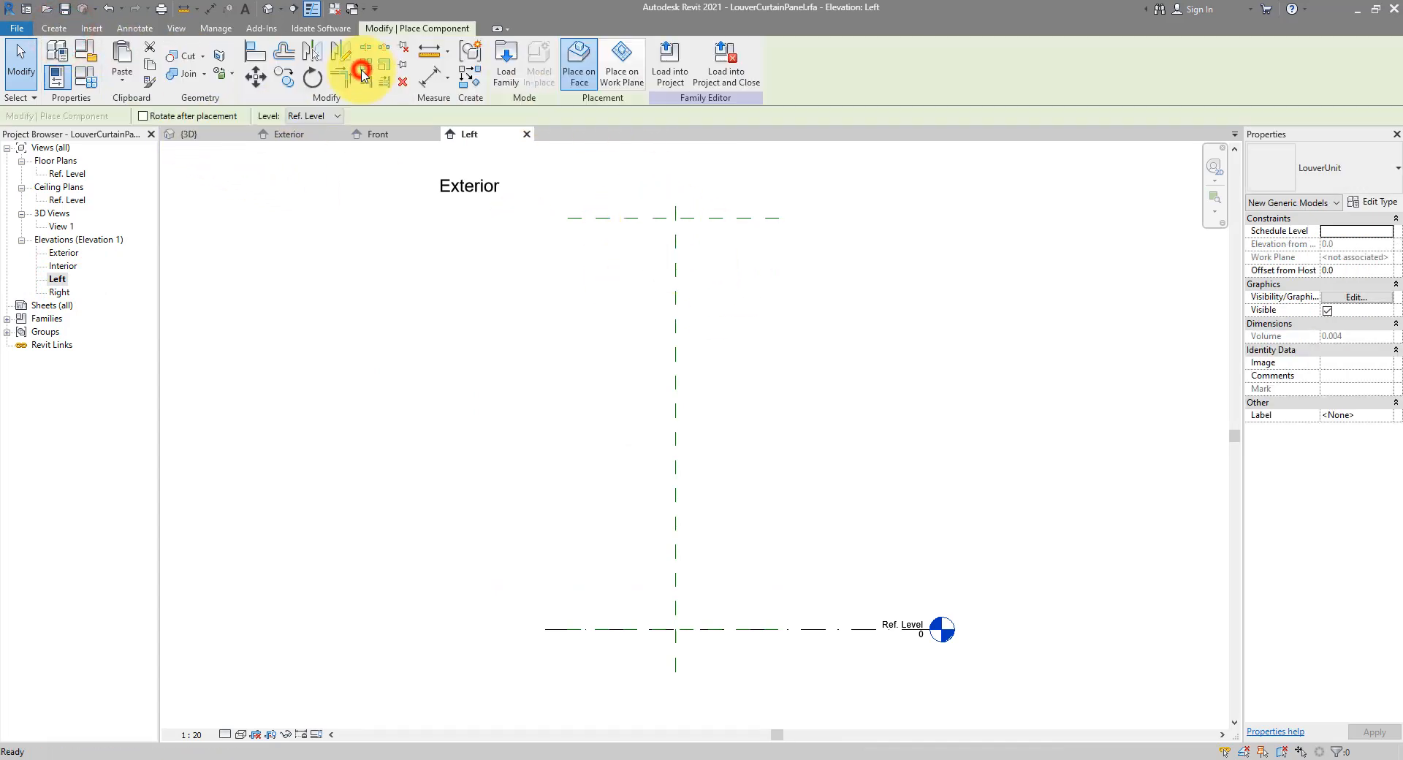
pyautogui.click(623, 84)
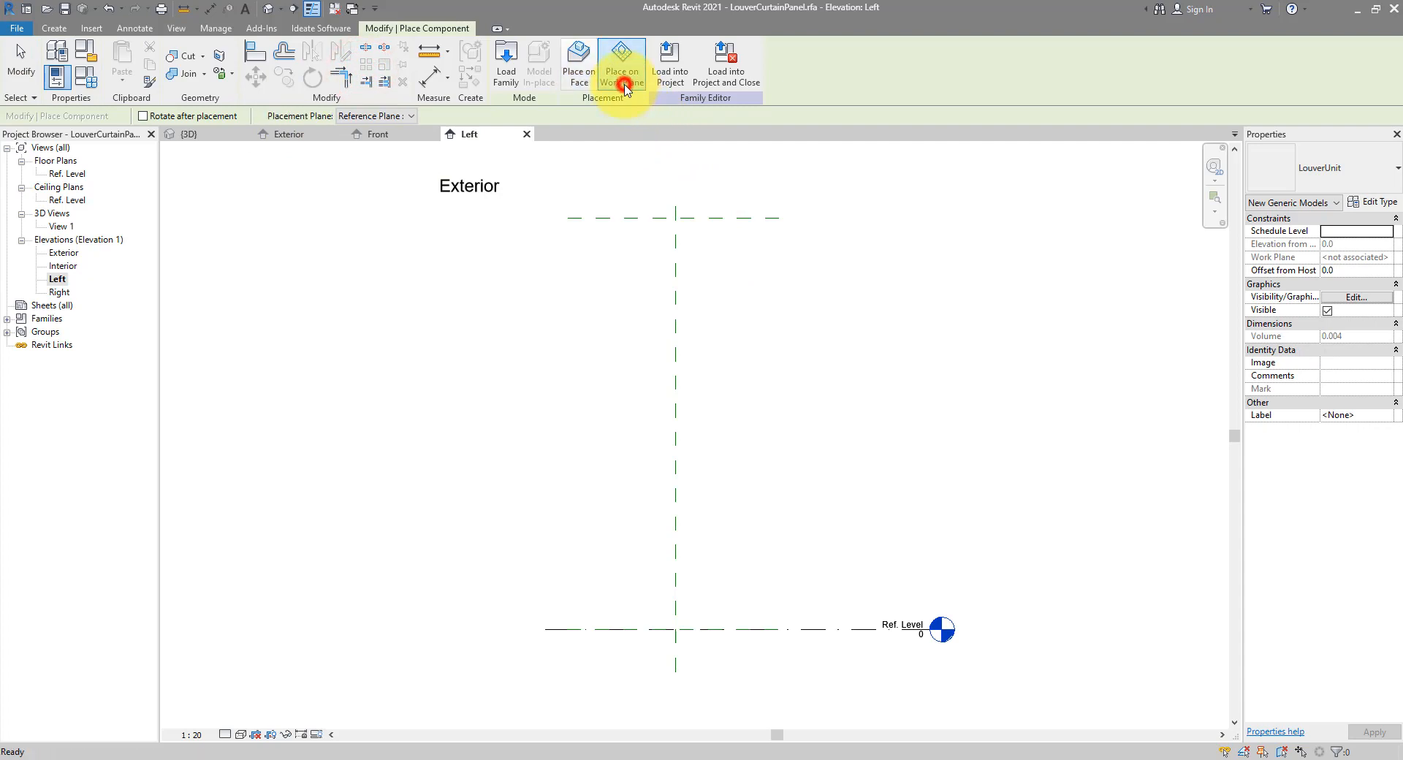
pyautogui.click(406, 117)
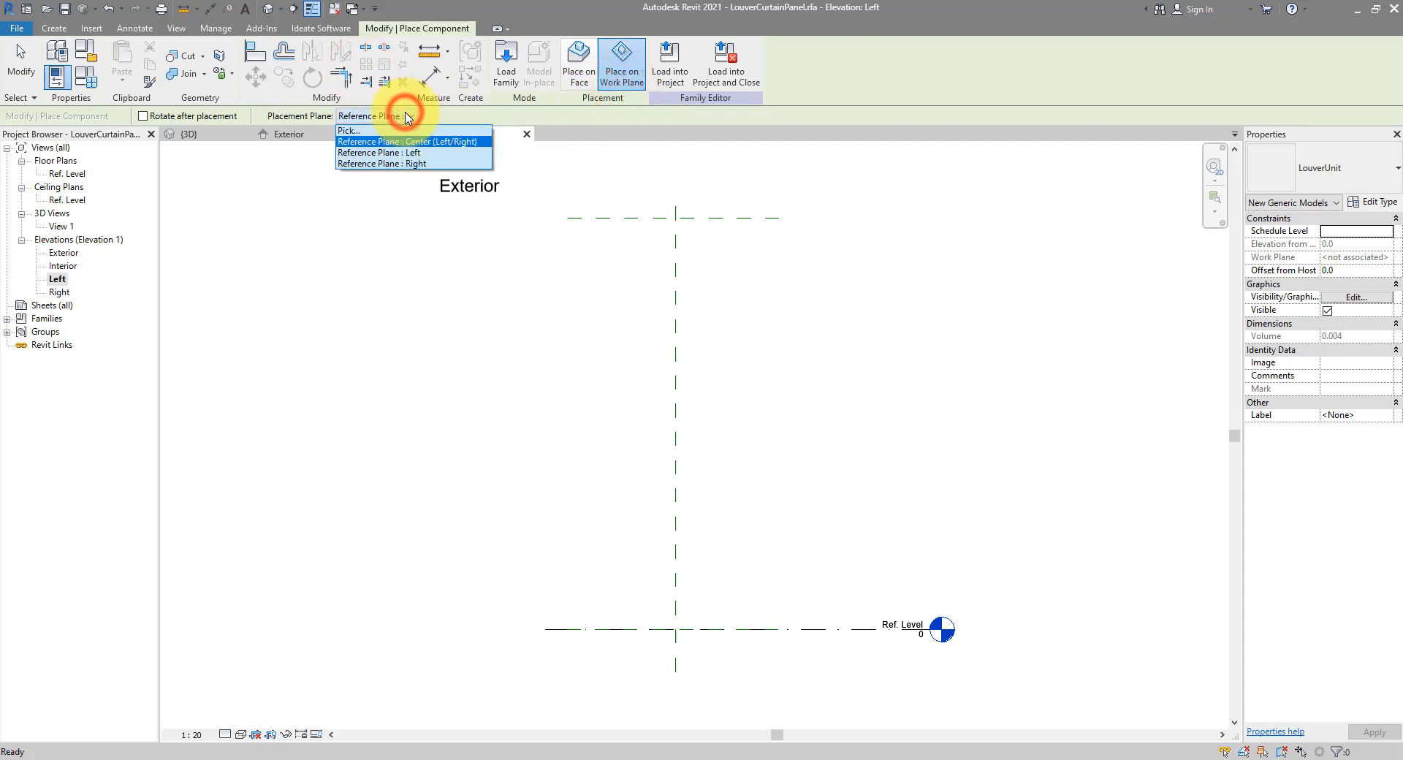
pyautogui.click(434, 141)
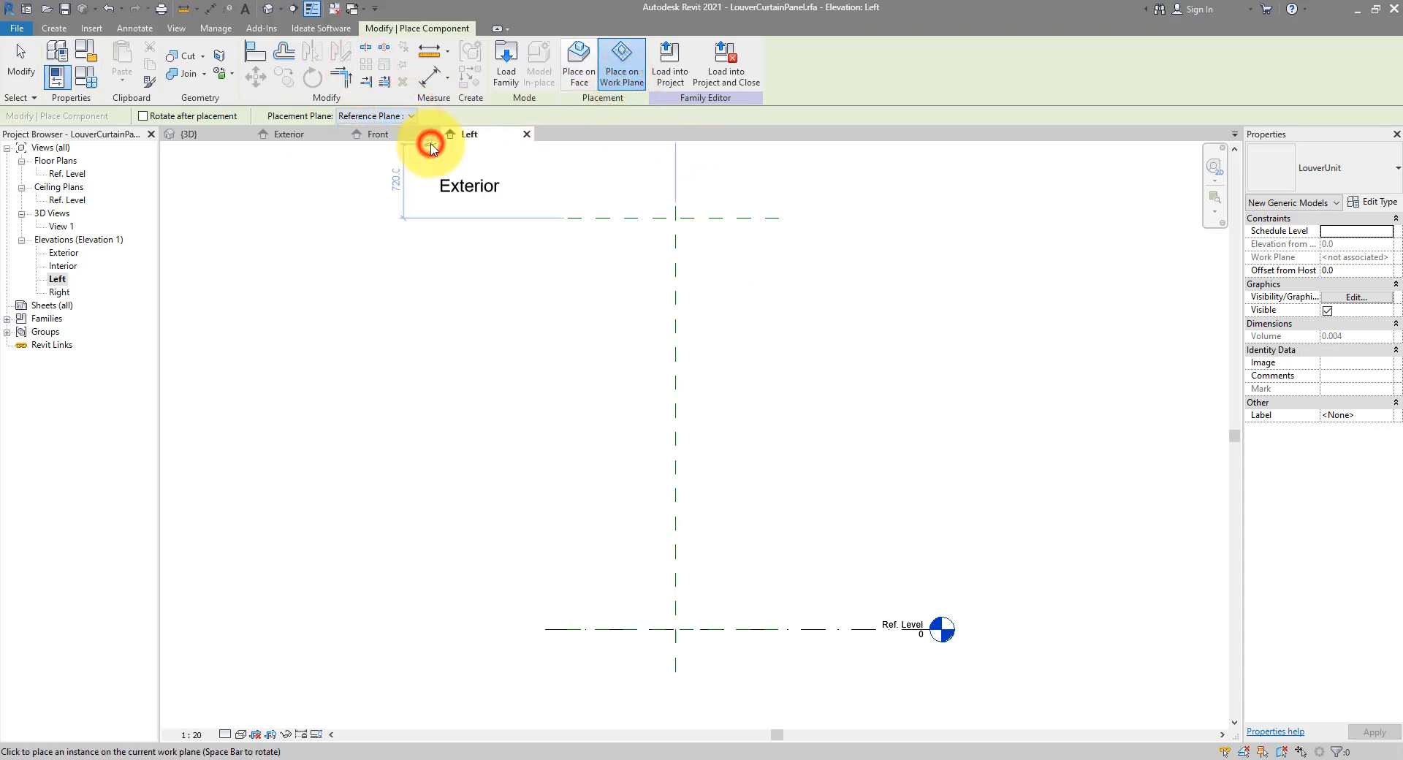
pyautogui.scroll(3, 687, 274)
pyautogui.moveTo(681, 270); pyautogui.dragTo(673, 380, button='middle')
pyautogui.click(692, 356)
pyautogui.press('Escape')
pyautogui.press('Escape')
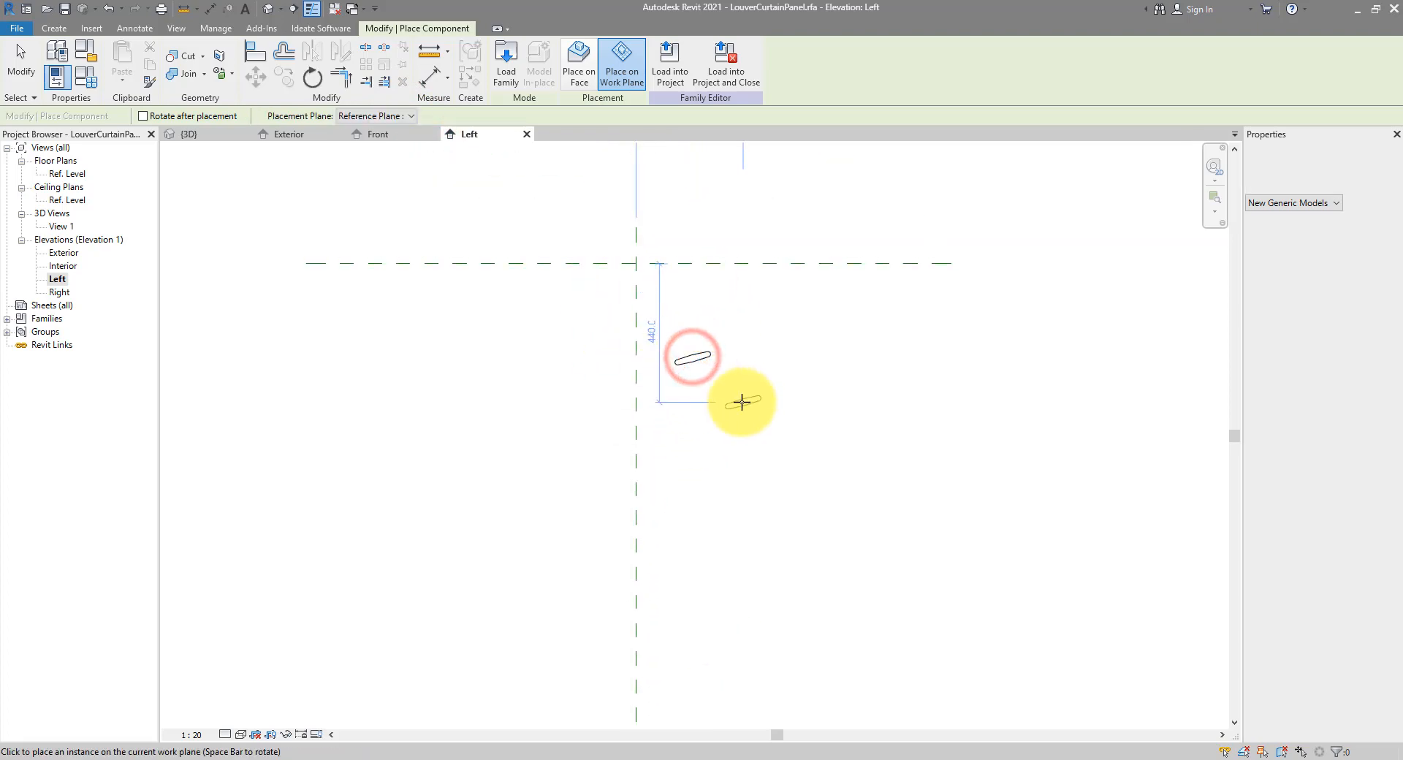
pyautogui.click(699, 361)
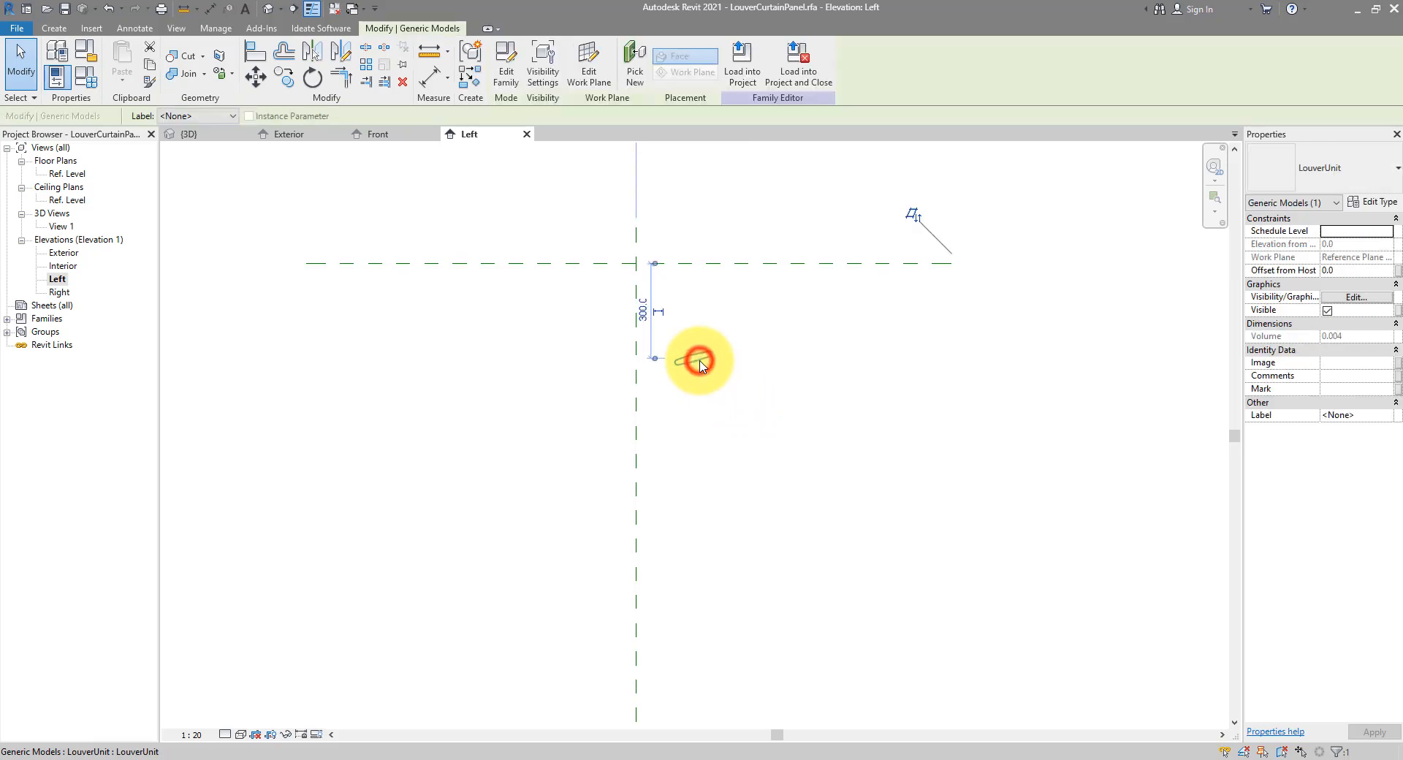
# Mirror the louver about a vertical axis through its centre, without keeping a copy
pyautogui.click(344, 64)
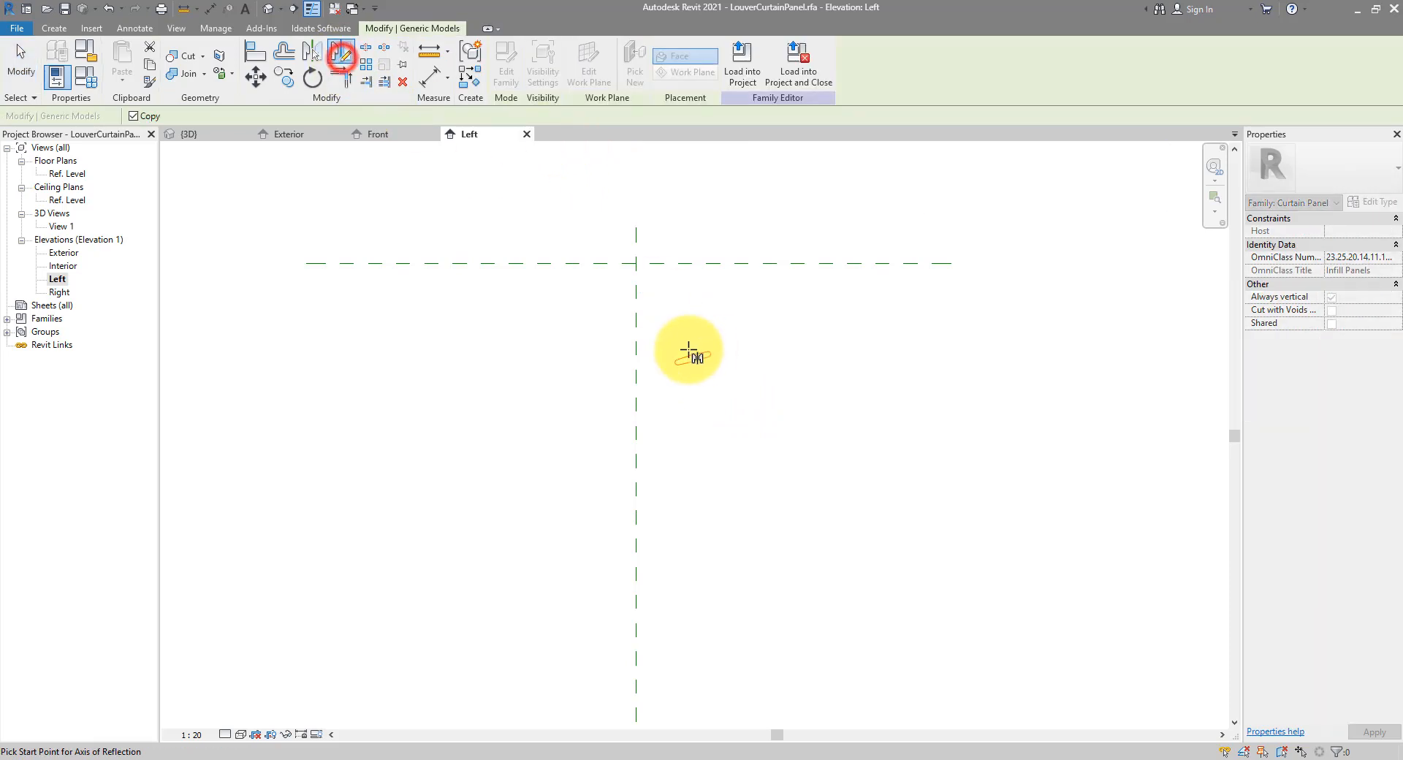
pyautogui.click(157, 119)
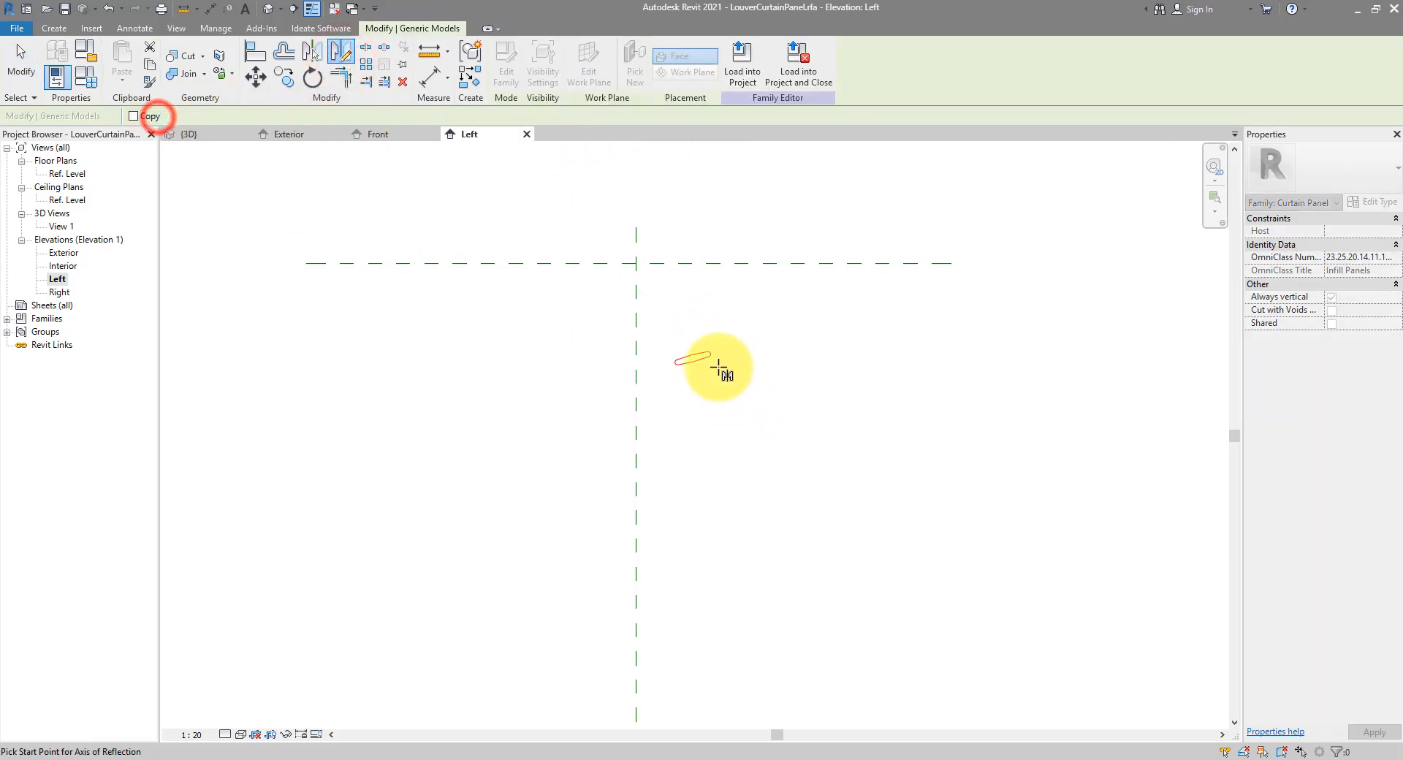
pyautogui.click(693, 359)
pyautogui.click(697, 299)
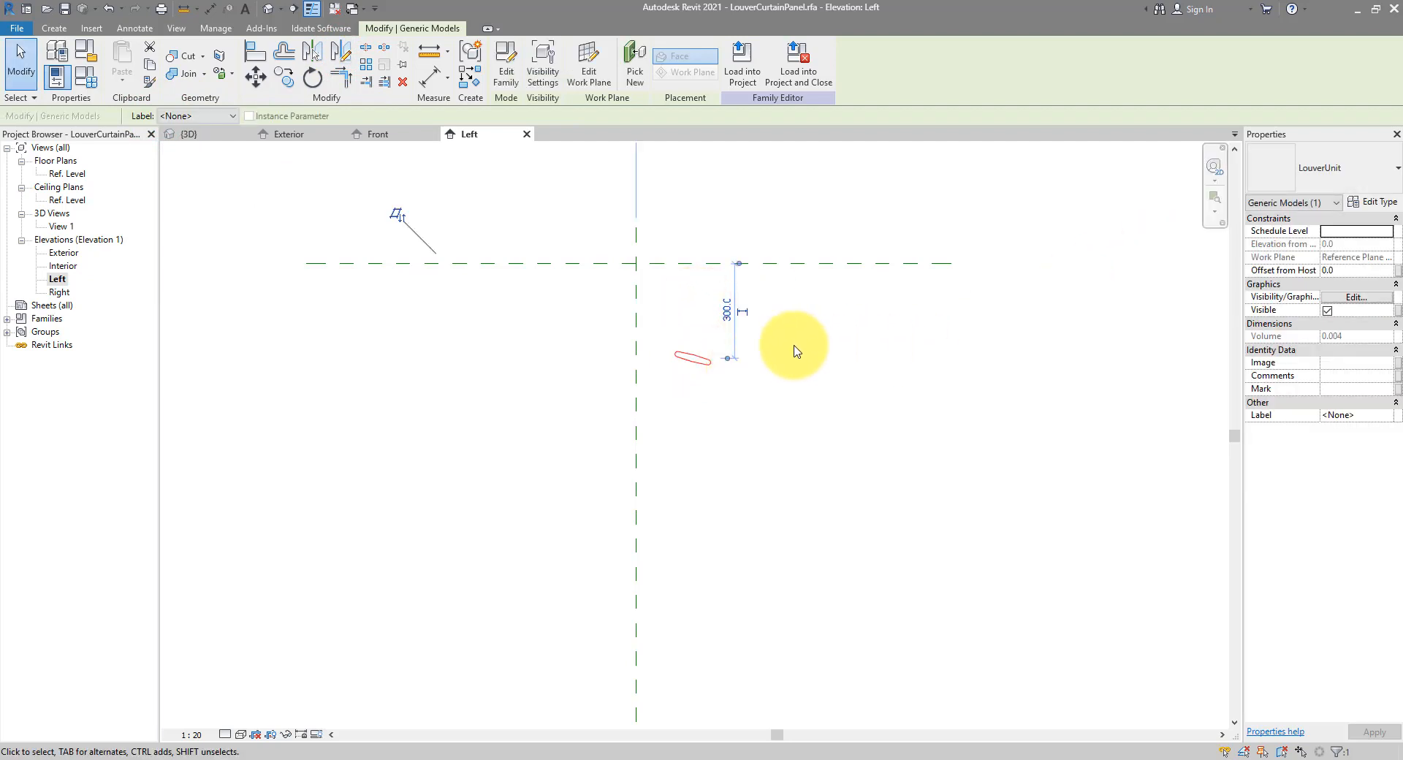
# Set the louver type's Angle to 30°
pyautogui.click(1361, 204)
pyautogui.click(1184, 338)
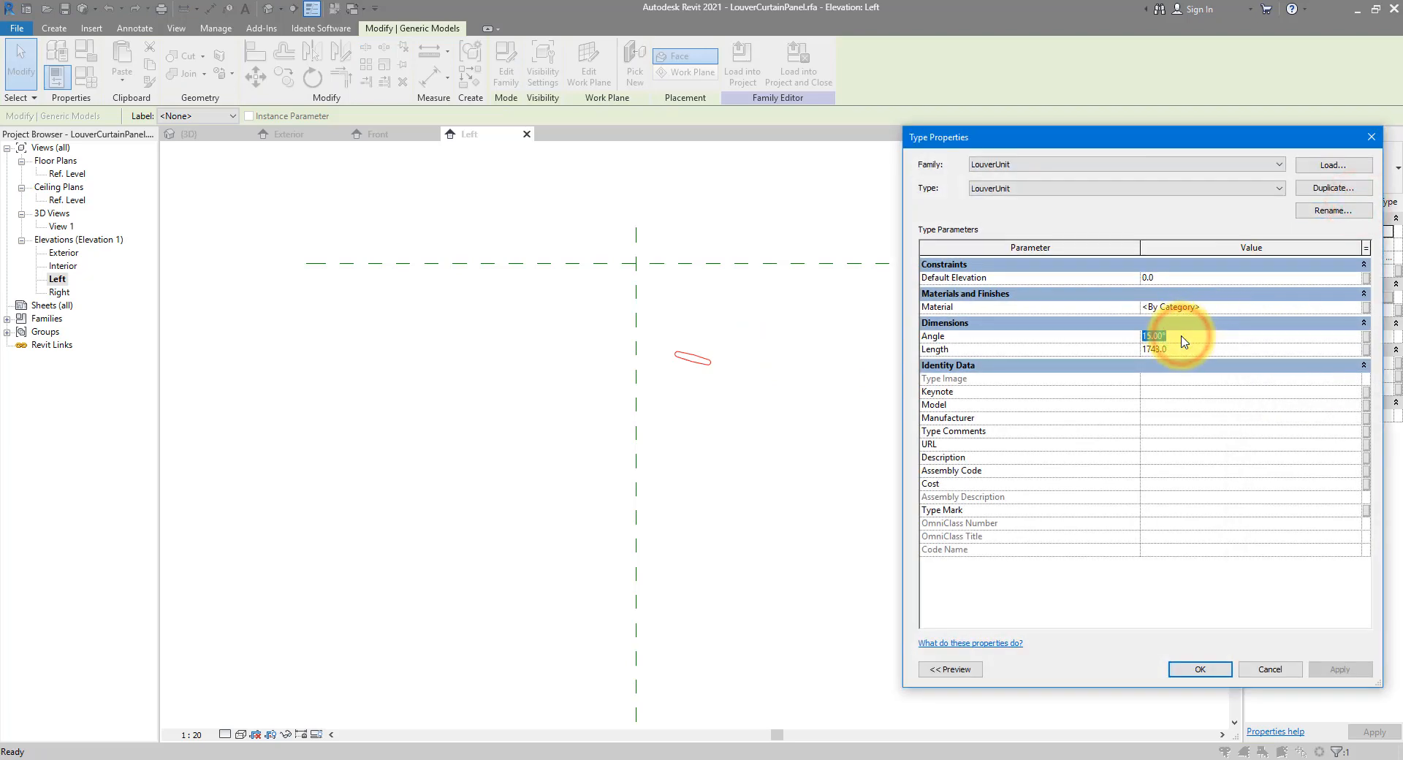
pyautogui.write('30')
pyautogui.click(1218, 669)
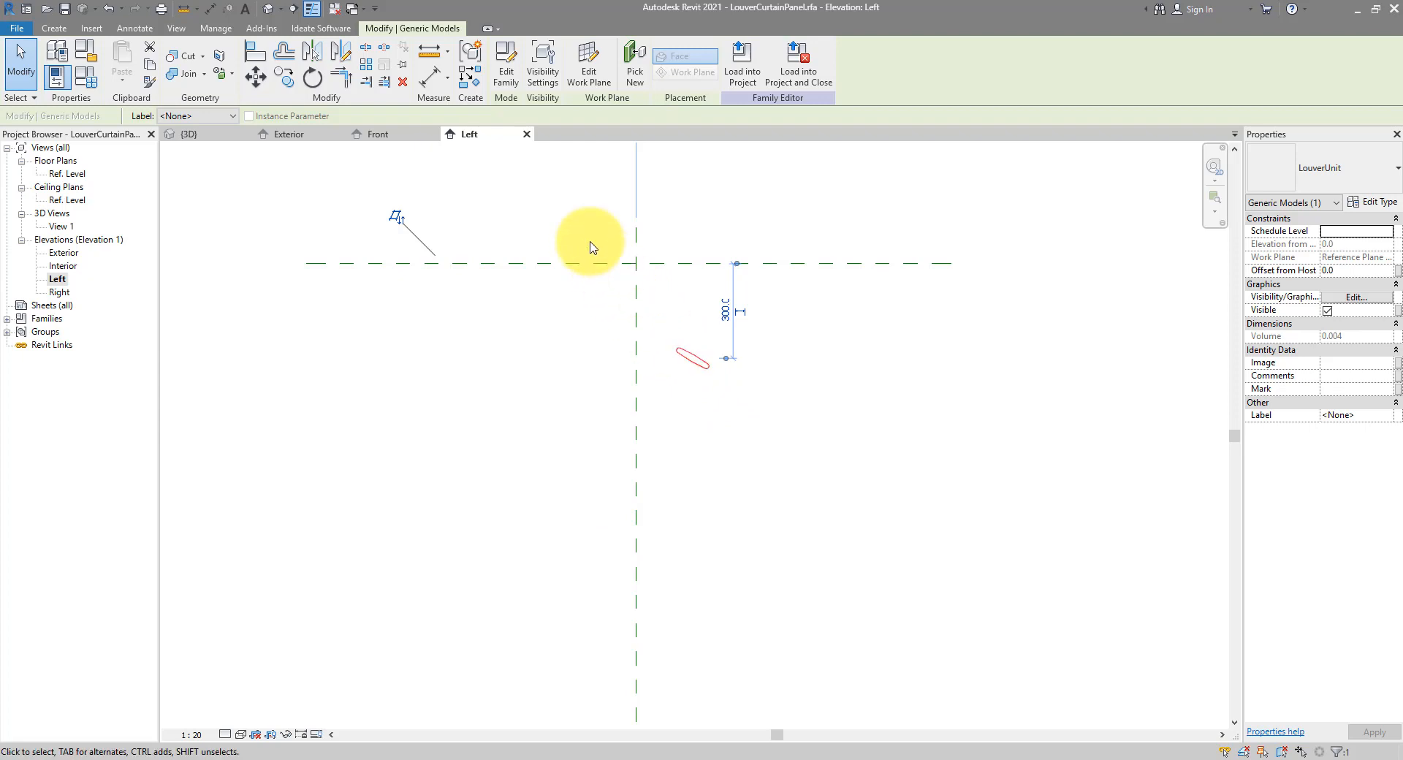
# Draw horizontal reference planes just below the top reference plane
pyautogui.click(54, 28)
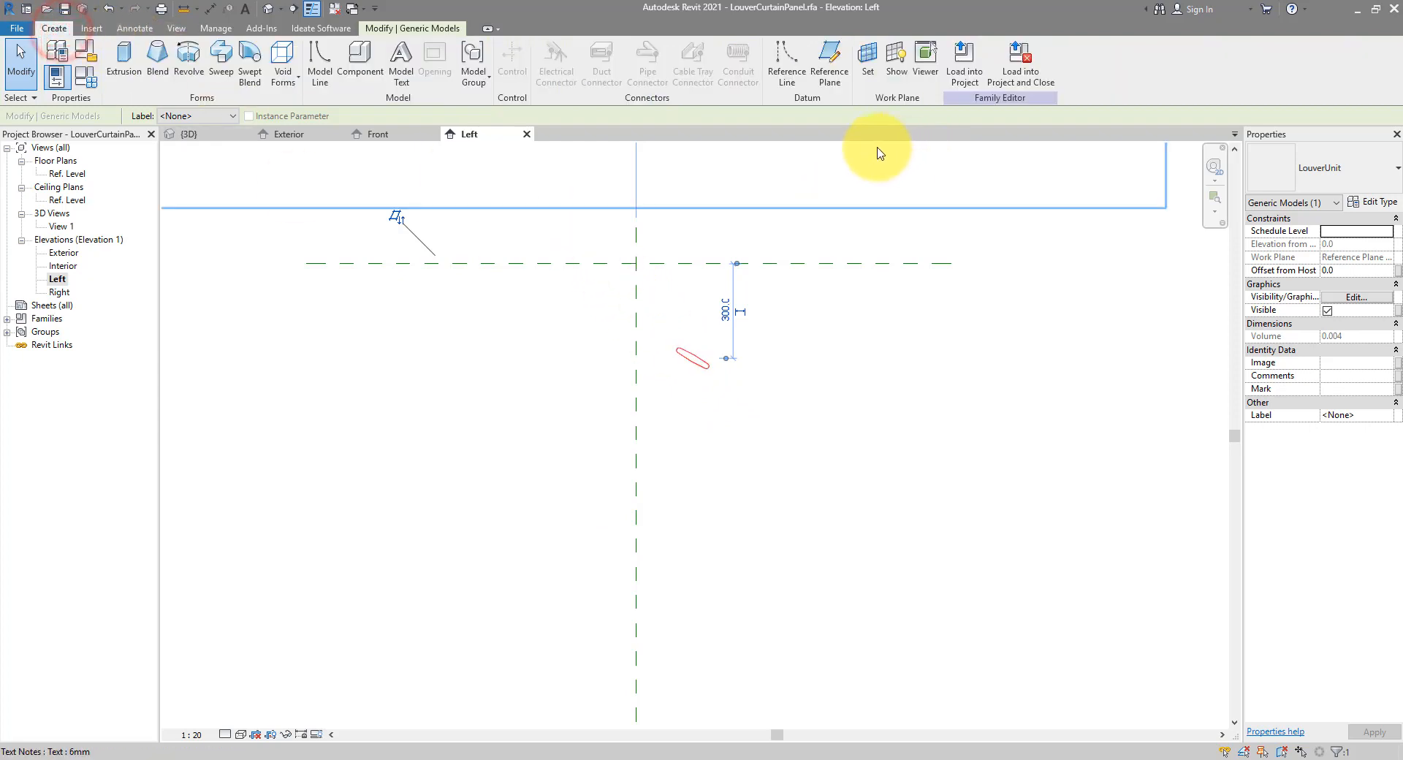
pyautogui.click(830, 66)
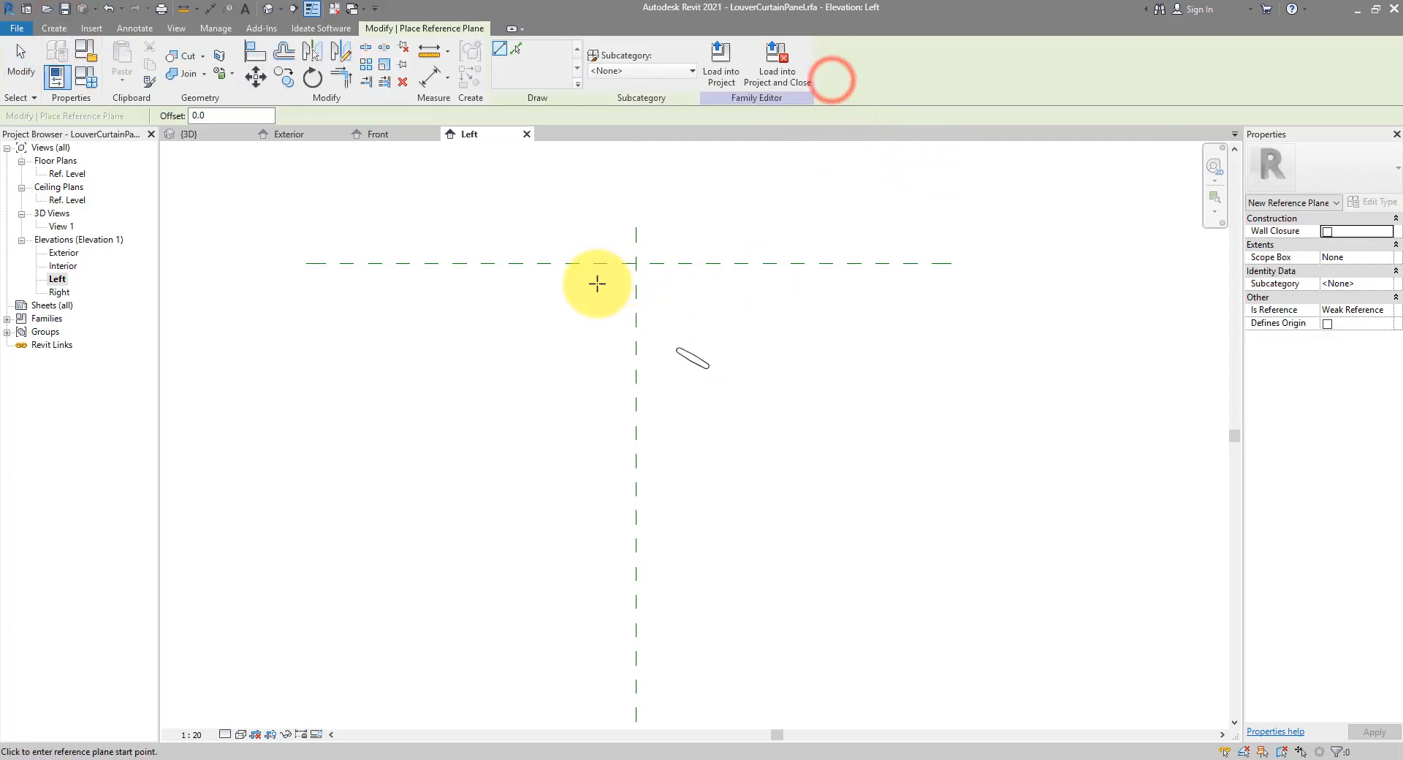
pyautogui.click(576, 271)
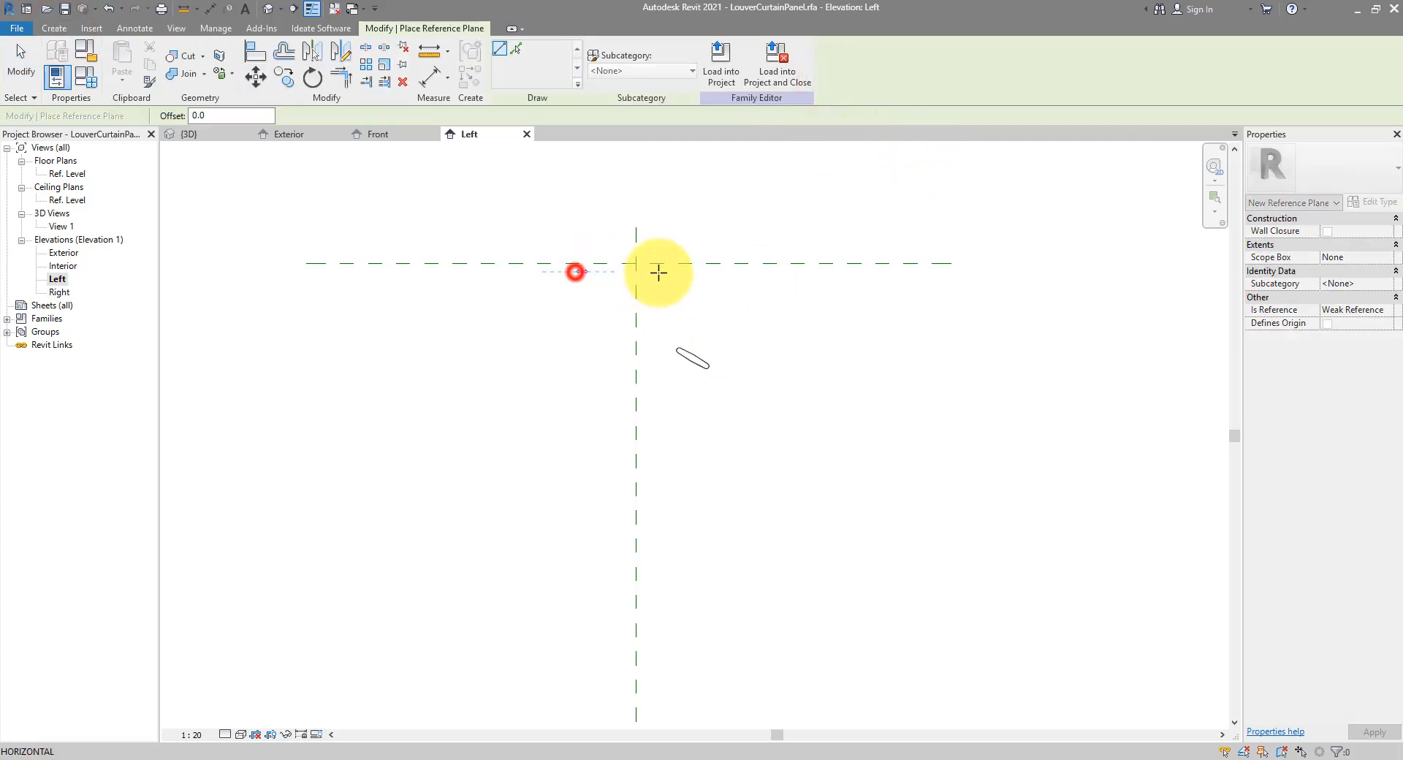
pyautogui.click(715, 271)
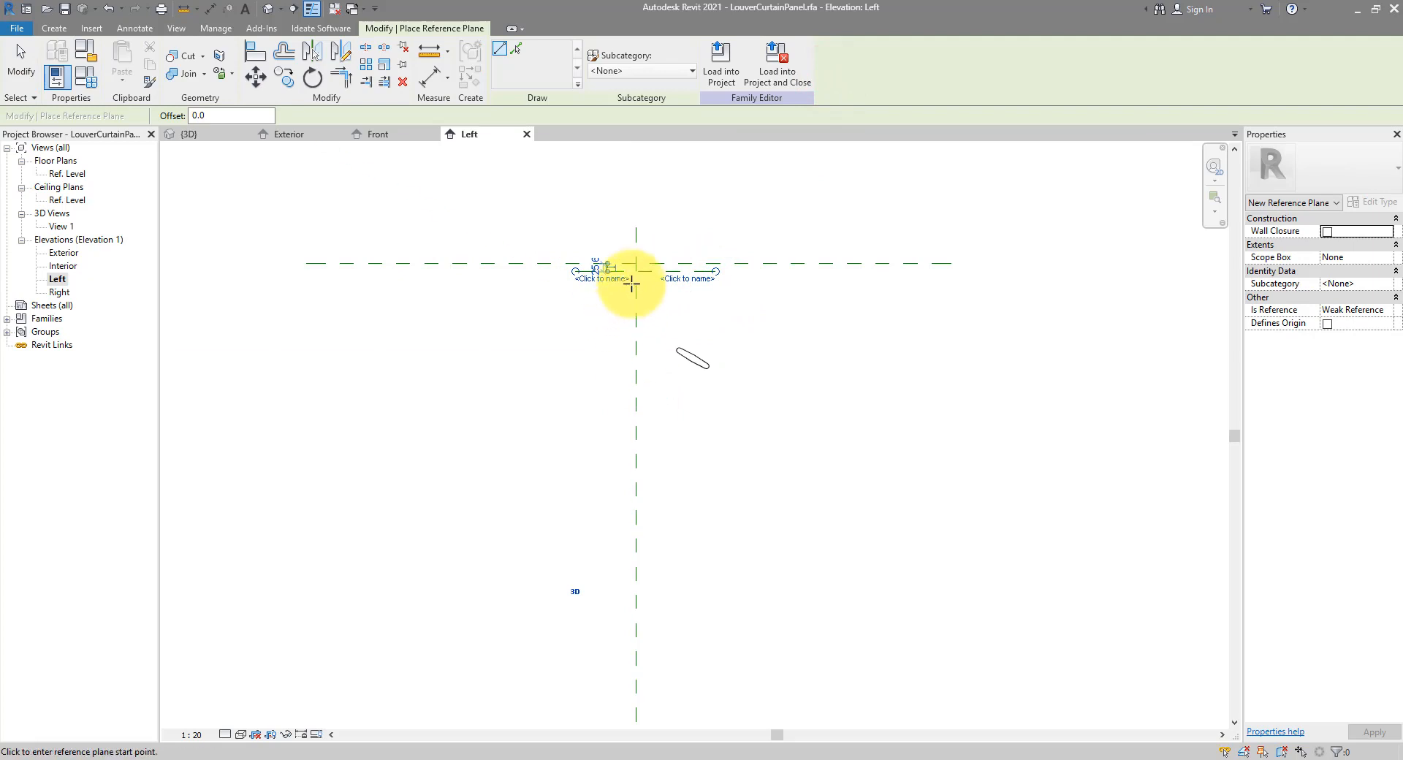
pyautogui.scroll(4, 628, 278)
pyautogui.click(501, 310)
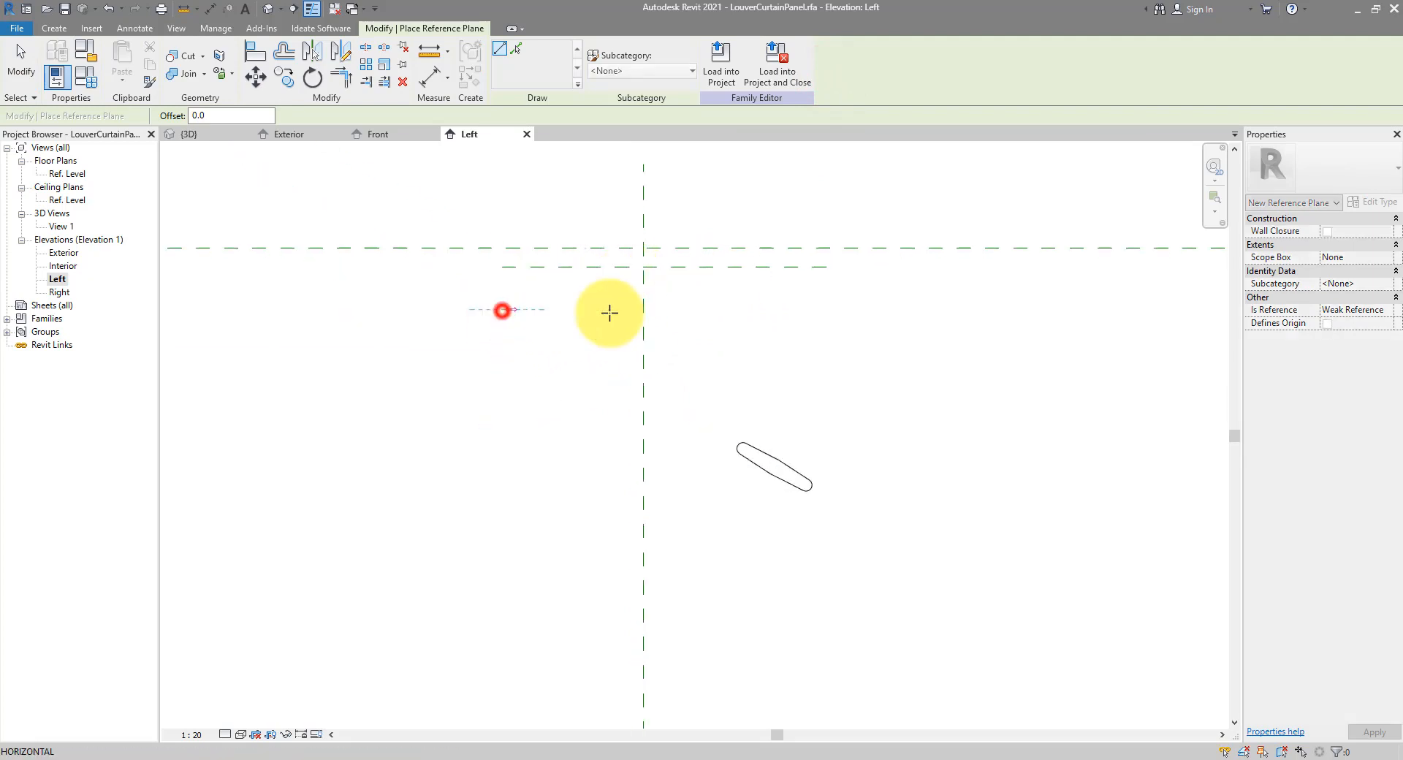
pyautogui.click(826, 310)
# Draw horizontal reference planes just above Ref. Level, then zoom out to the whole elevation
pyautogui.scroll(-3, 746, 269)
pyautogui.moveTo(753, 506); pyautogui.dragTo(734, 307, button='middle')
pyautogui.moveTo(673, 521); pyautogui.dragTo(667, 344, button='middle')
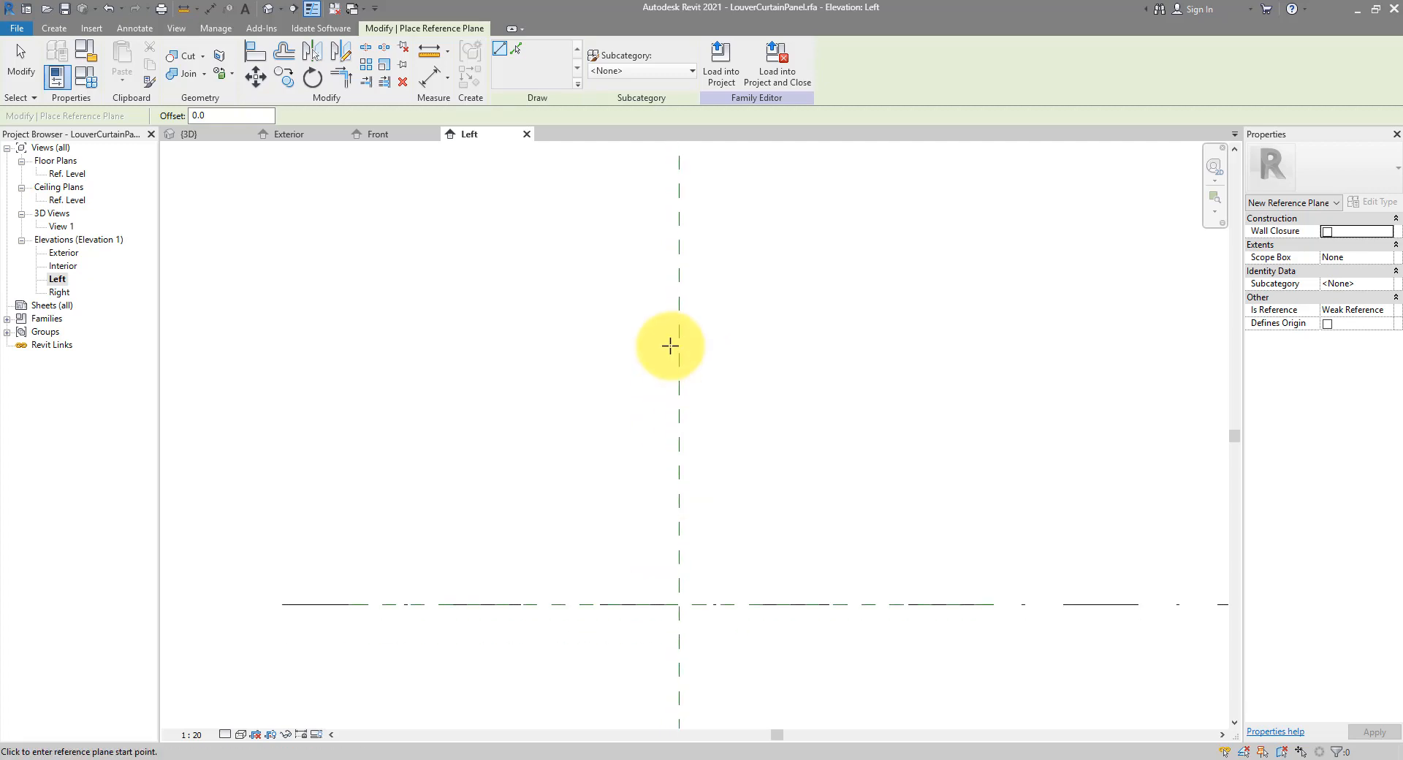
pyautogui.click(612, 594)
pyautogui.click(767, 594)
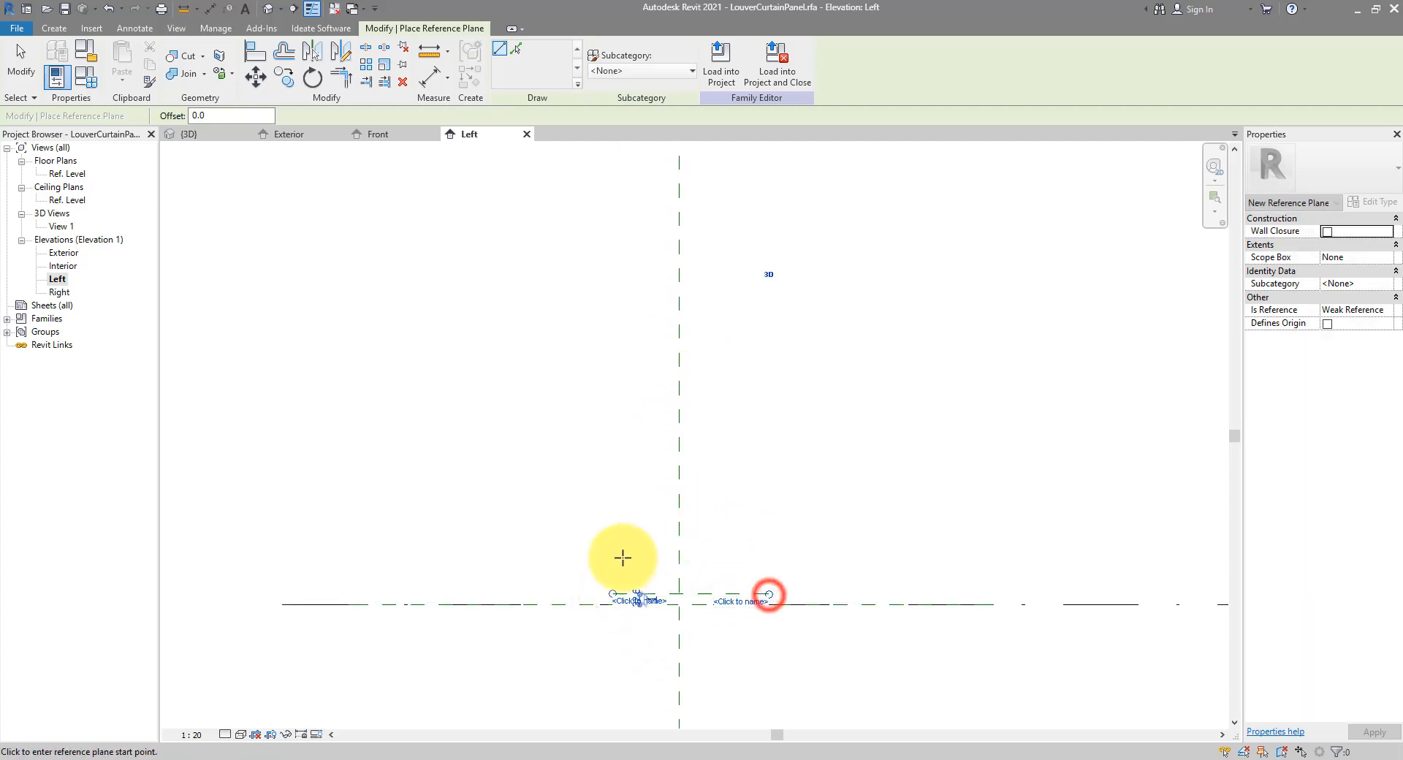
pyautogui.click(613, 564)
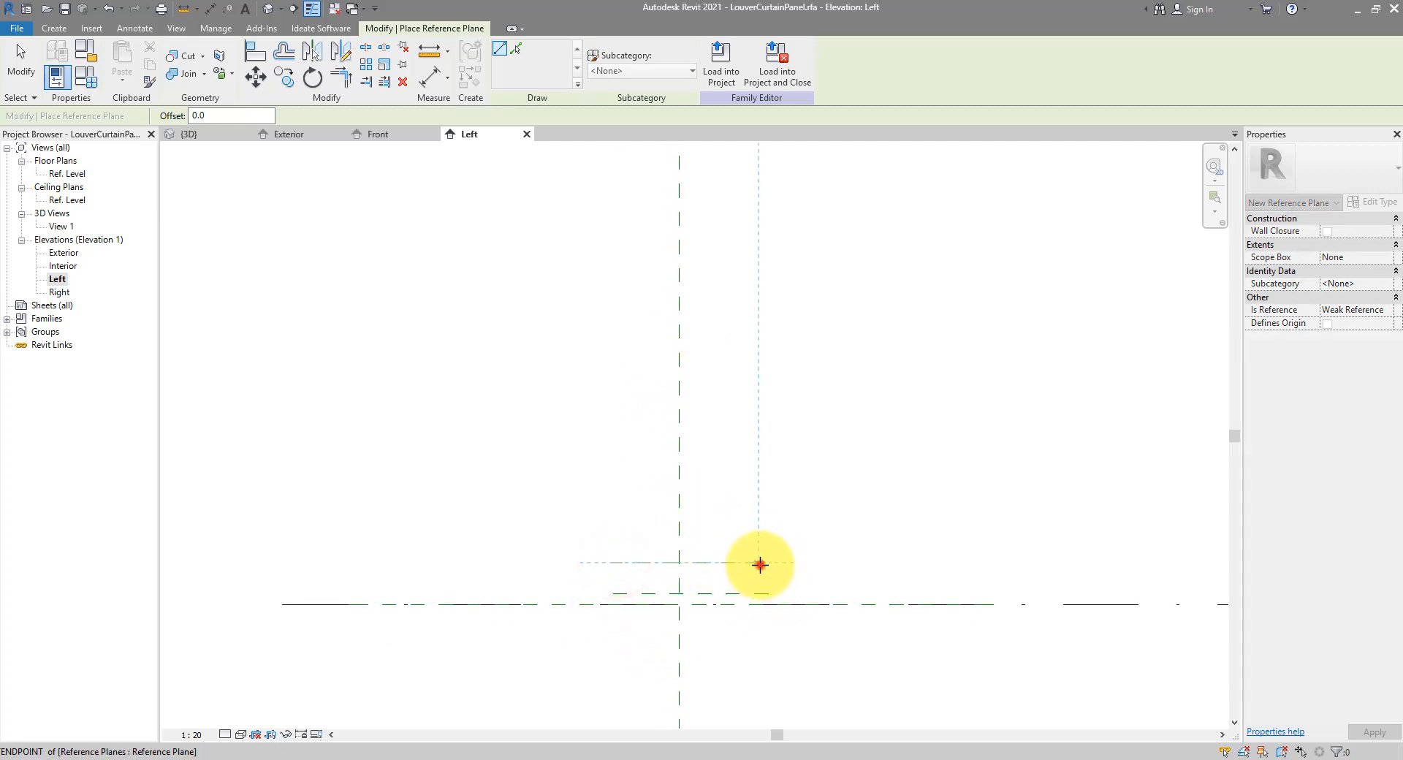
pyautogui.click(760, 563)
pyautogui.press('Escape')
pyautogui.scroll(-5, 797, 586)
pyautogui.moveTo(845, 459); pyautogui.dragTo(802, 501, button='middle')
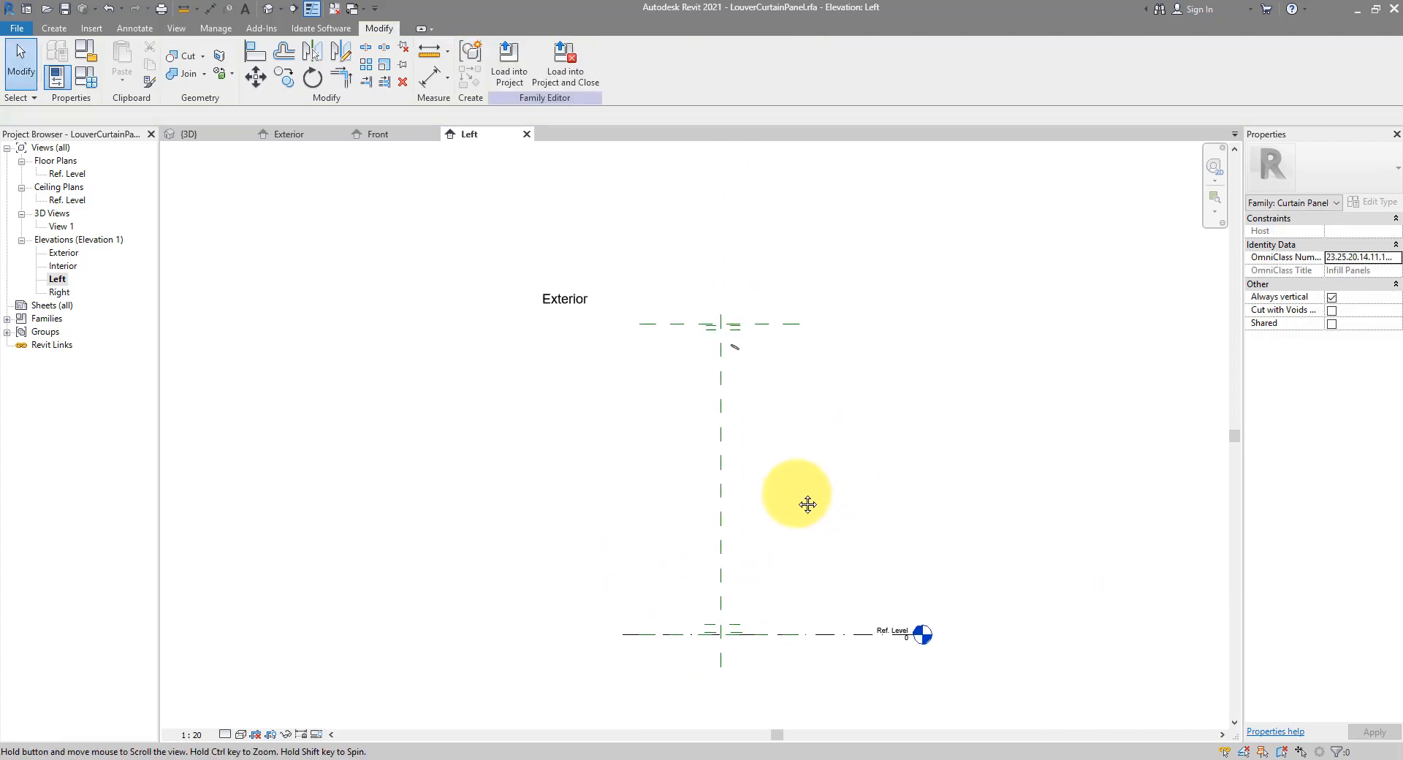
pyautogui.scroll(1, 801, 503)
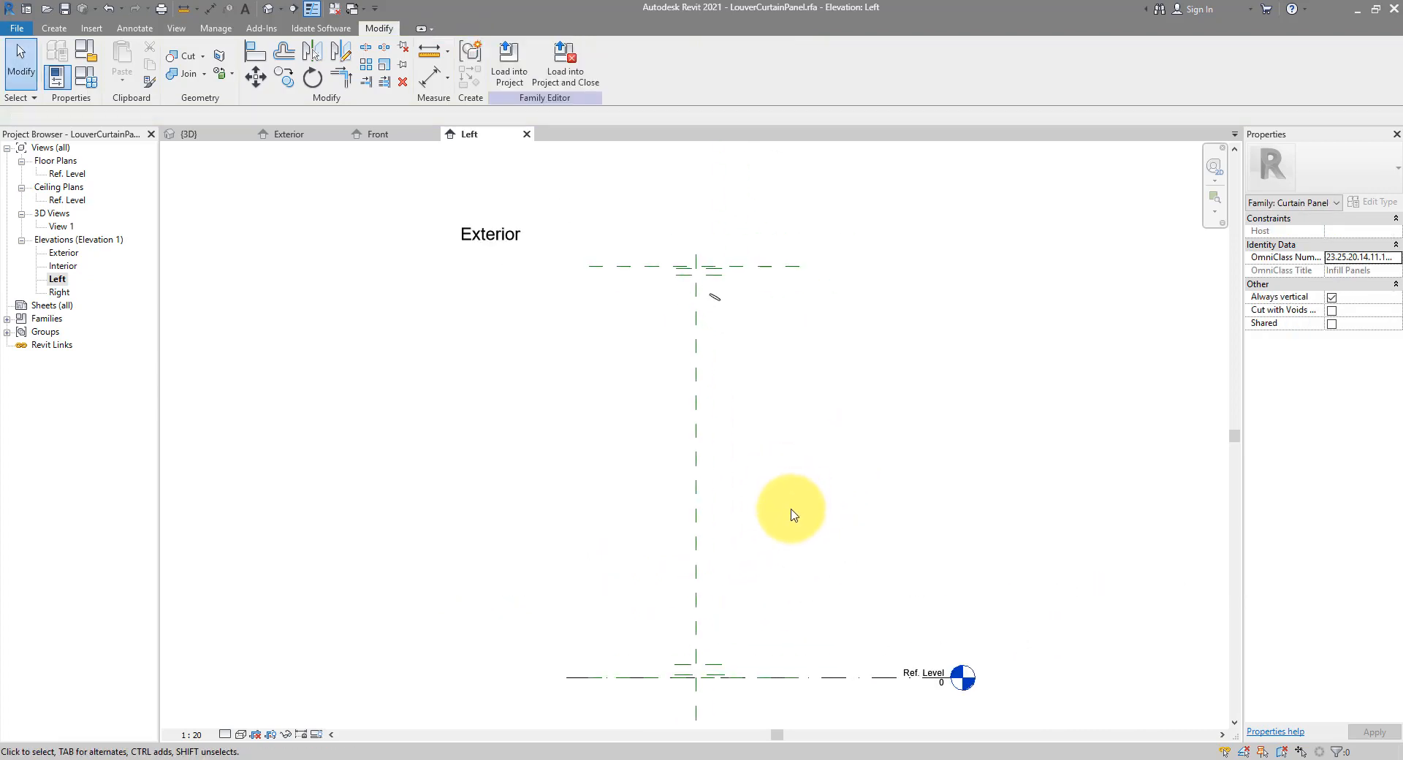
# Add a 4000 aligned dimension from the top reference plane down to Ref. Level, then select it
pyautogui.click(211, 11)
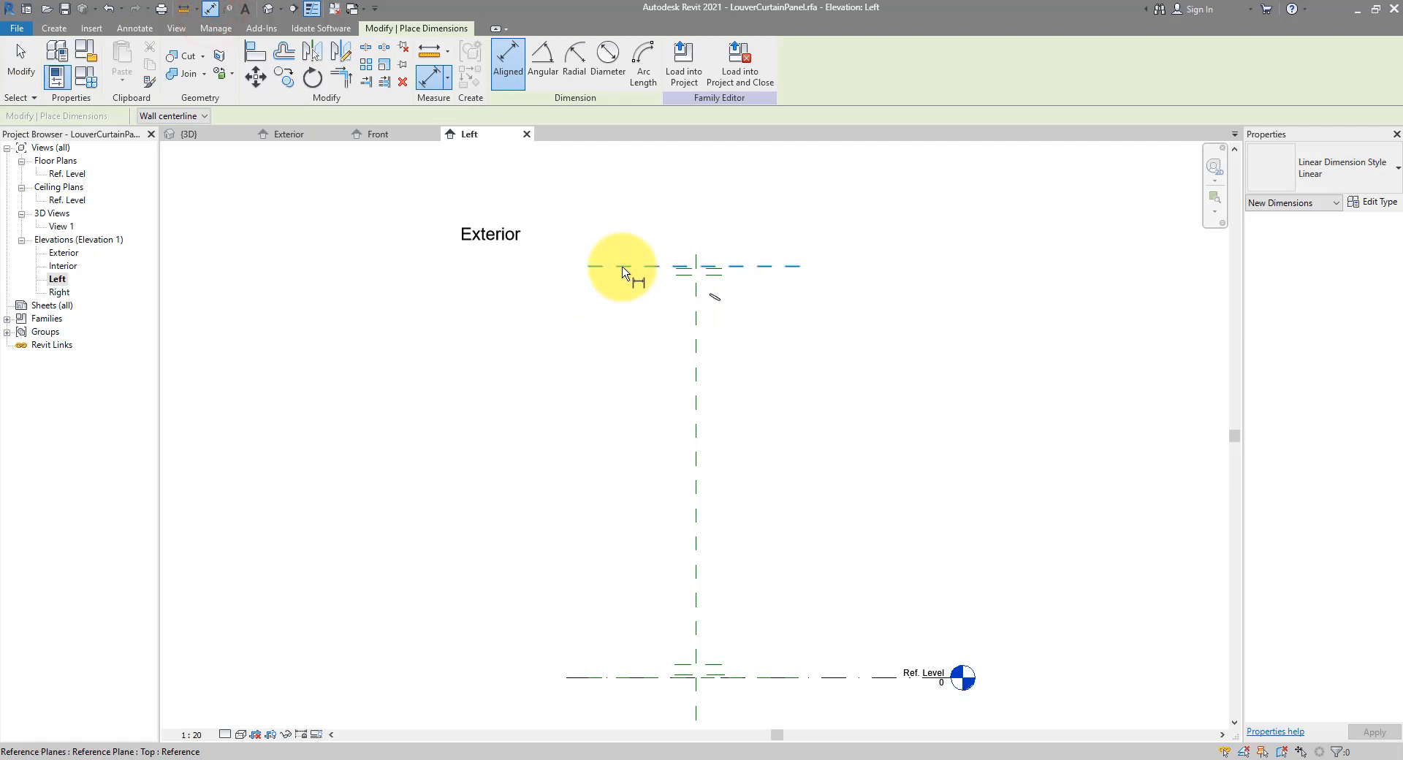
pyautogui.click(622, 266)
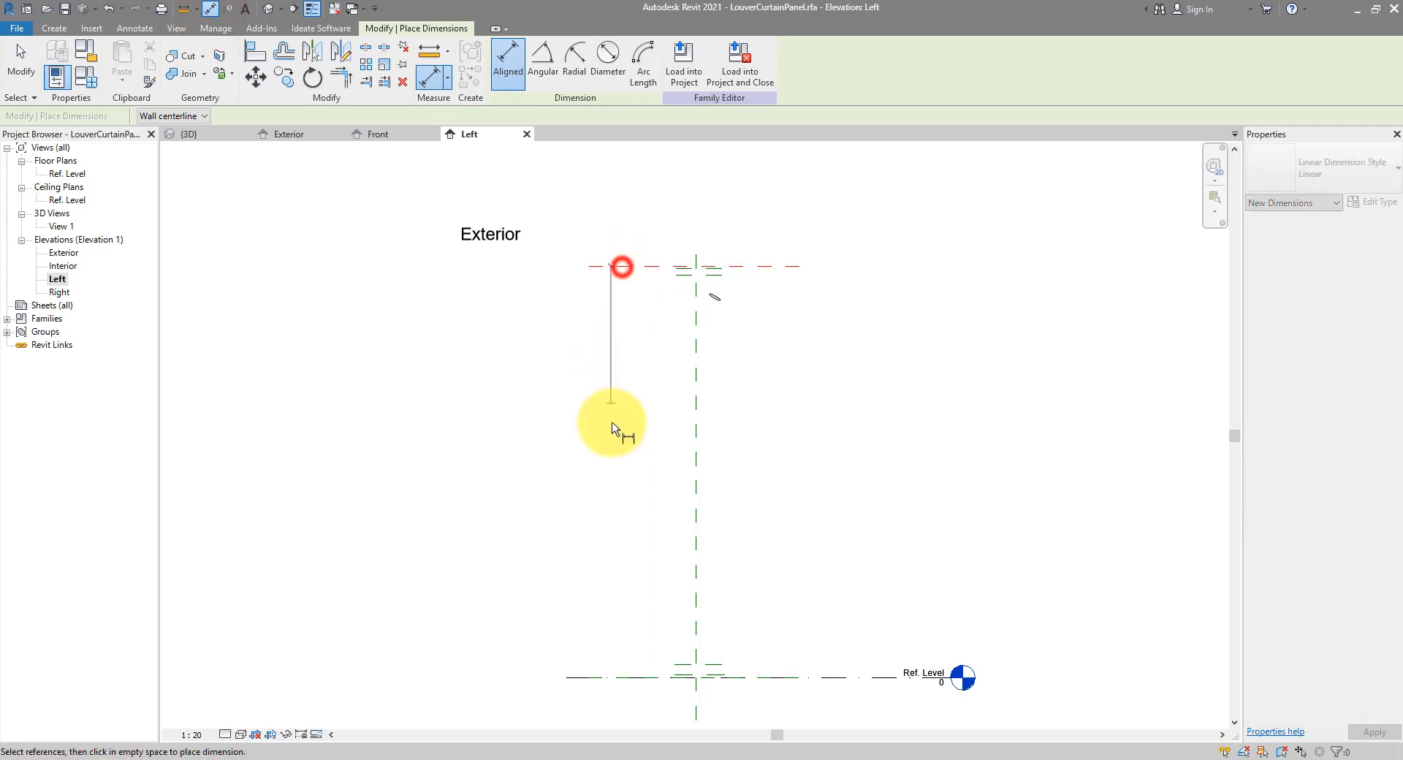
pyautogui.click(635, 677)
pyautogui.click(612, 573)
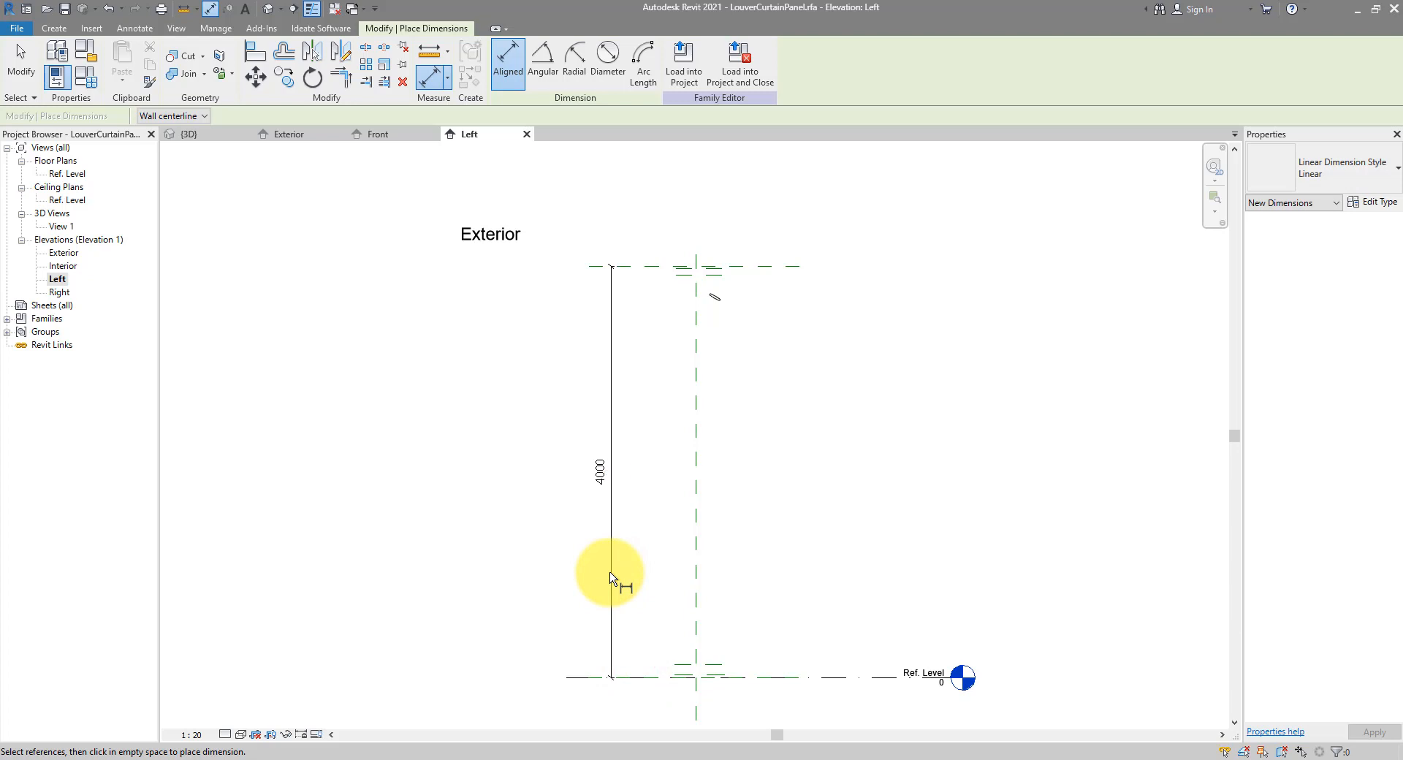
pyautogui.press('Escape')
pyautogui.press('Escape')
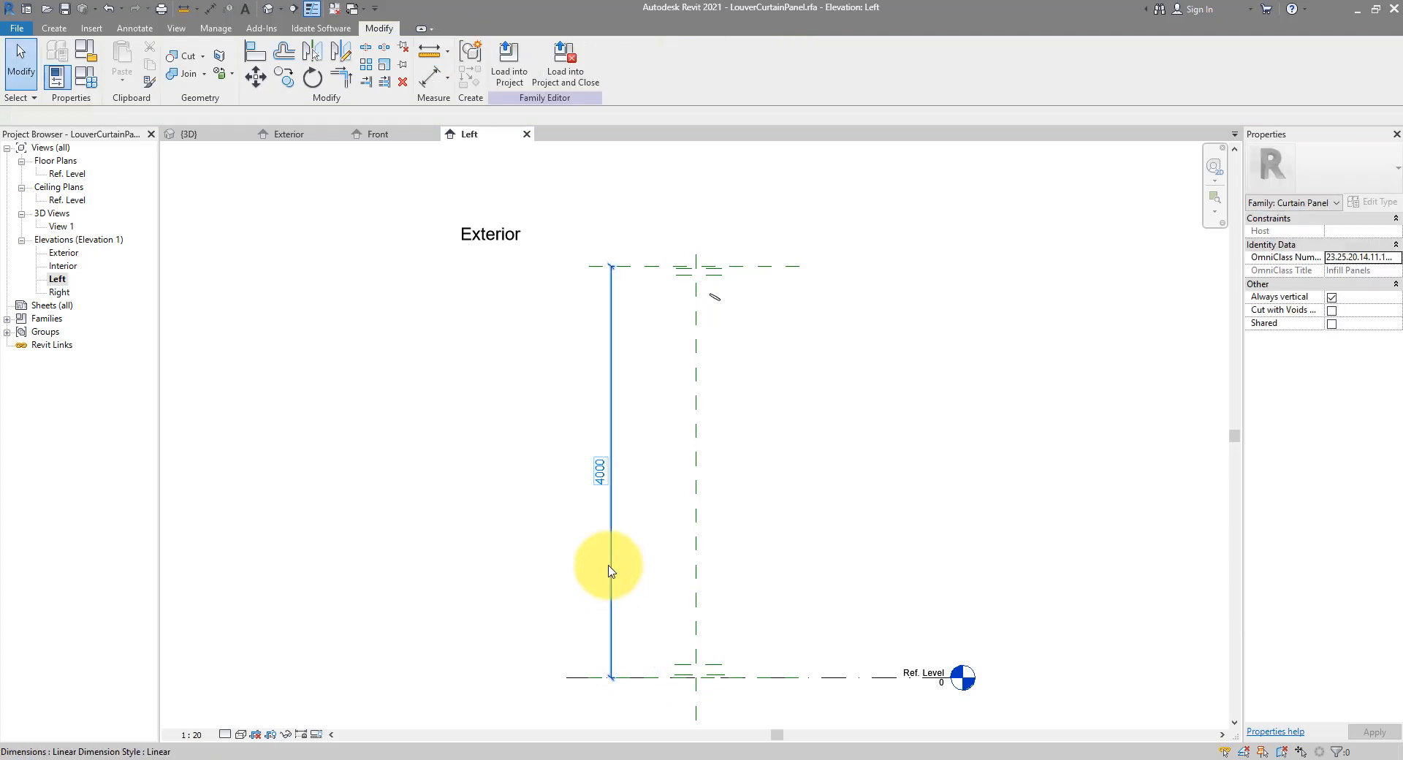
pyautogui.click(614, 333)
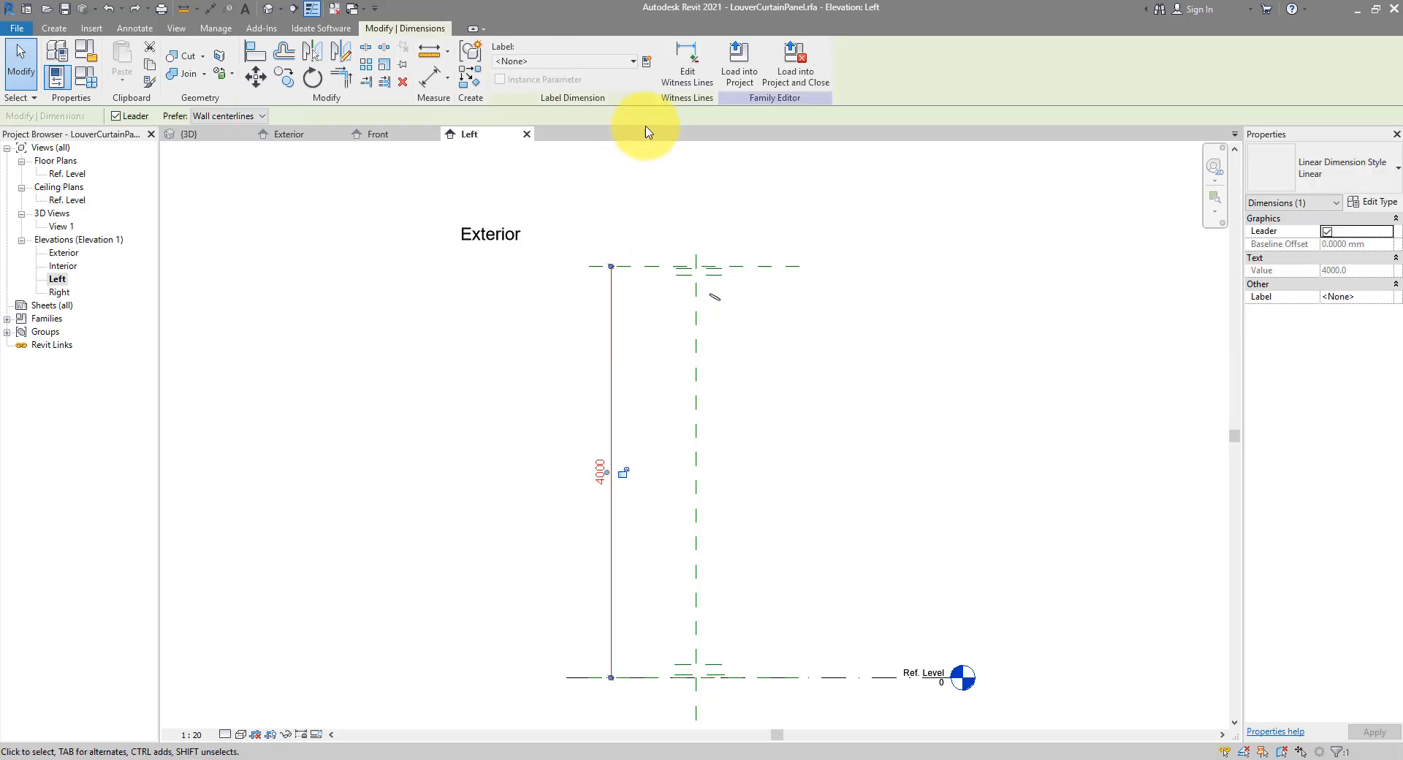
# Label the 4000 dimension with a new instance reporting parameter named Height
pyautogui.click(645, 68)
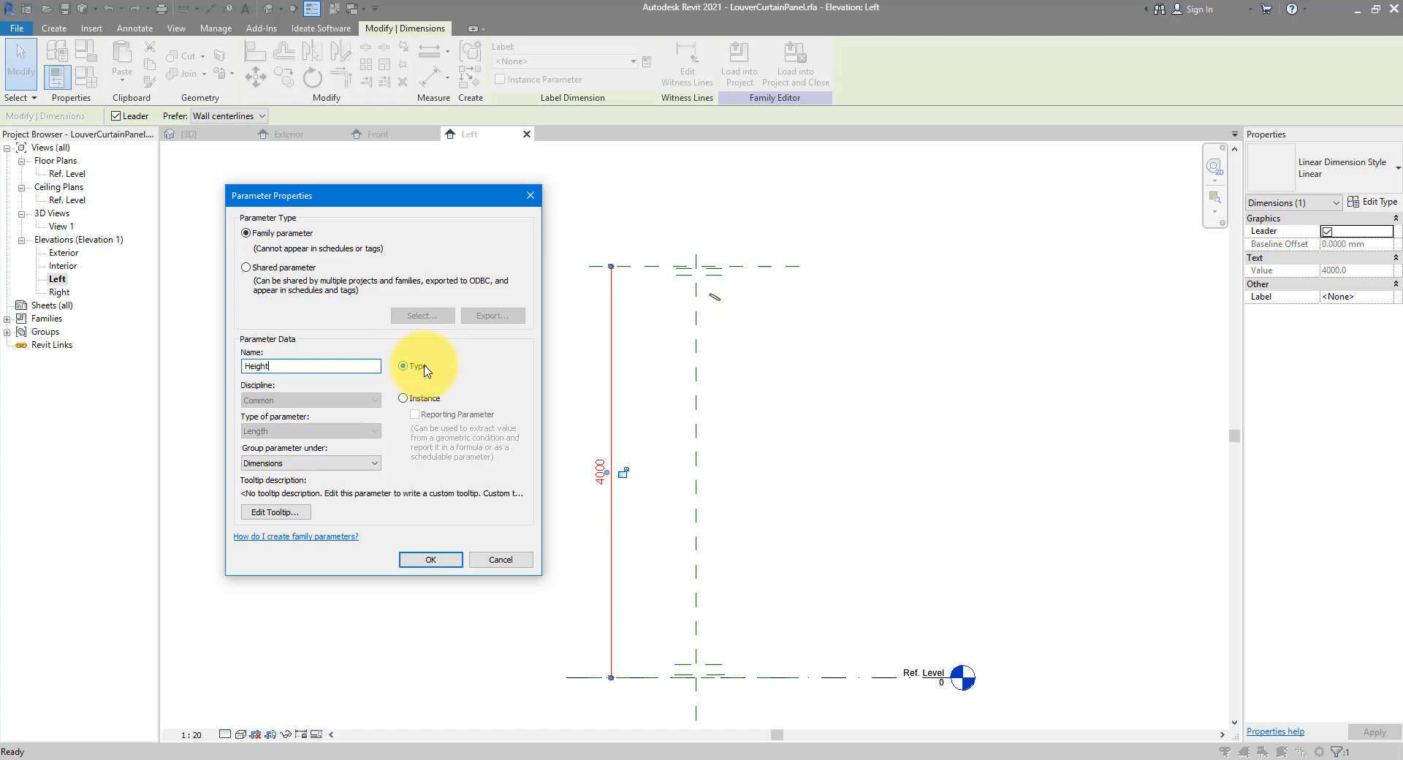
pyautogui.click(413, 399)
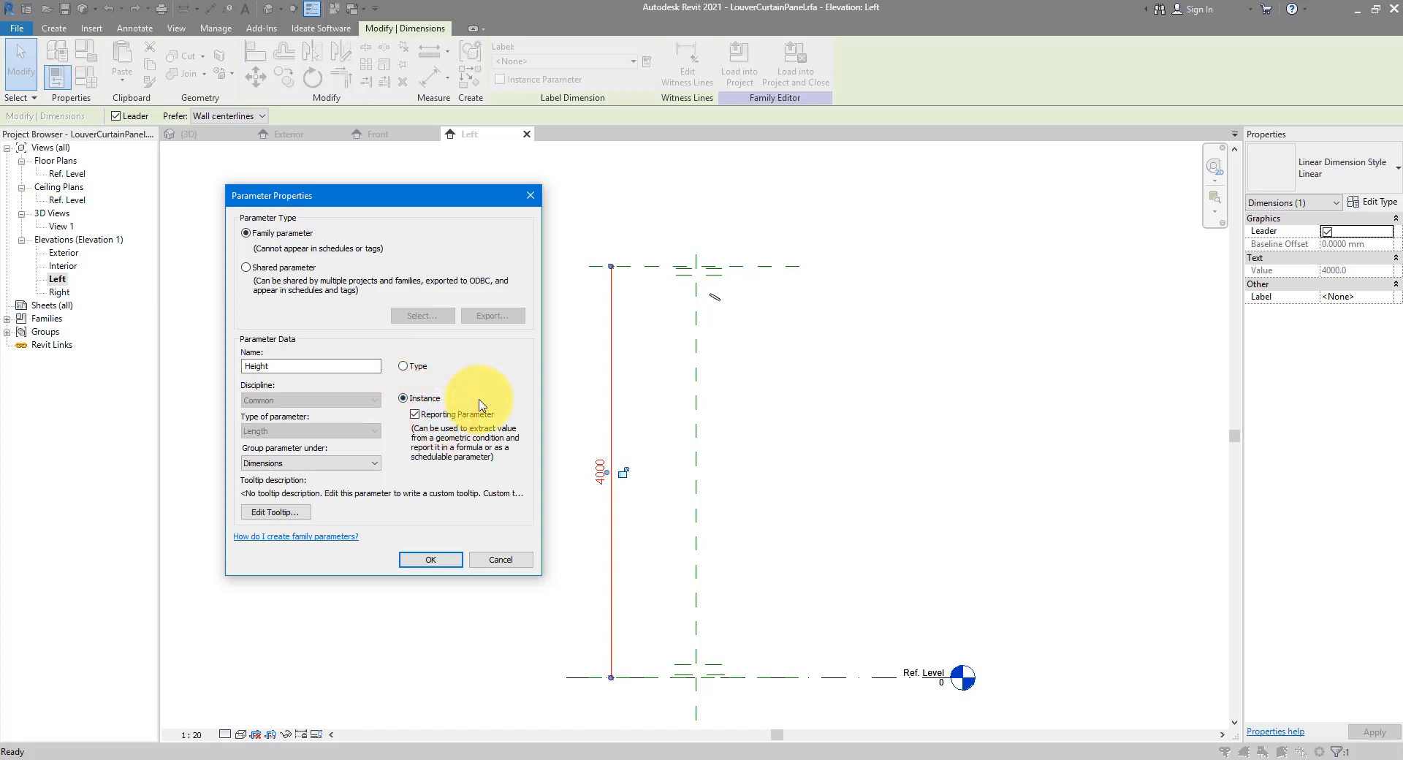
pyautogui.click(285, 369)
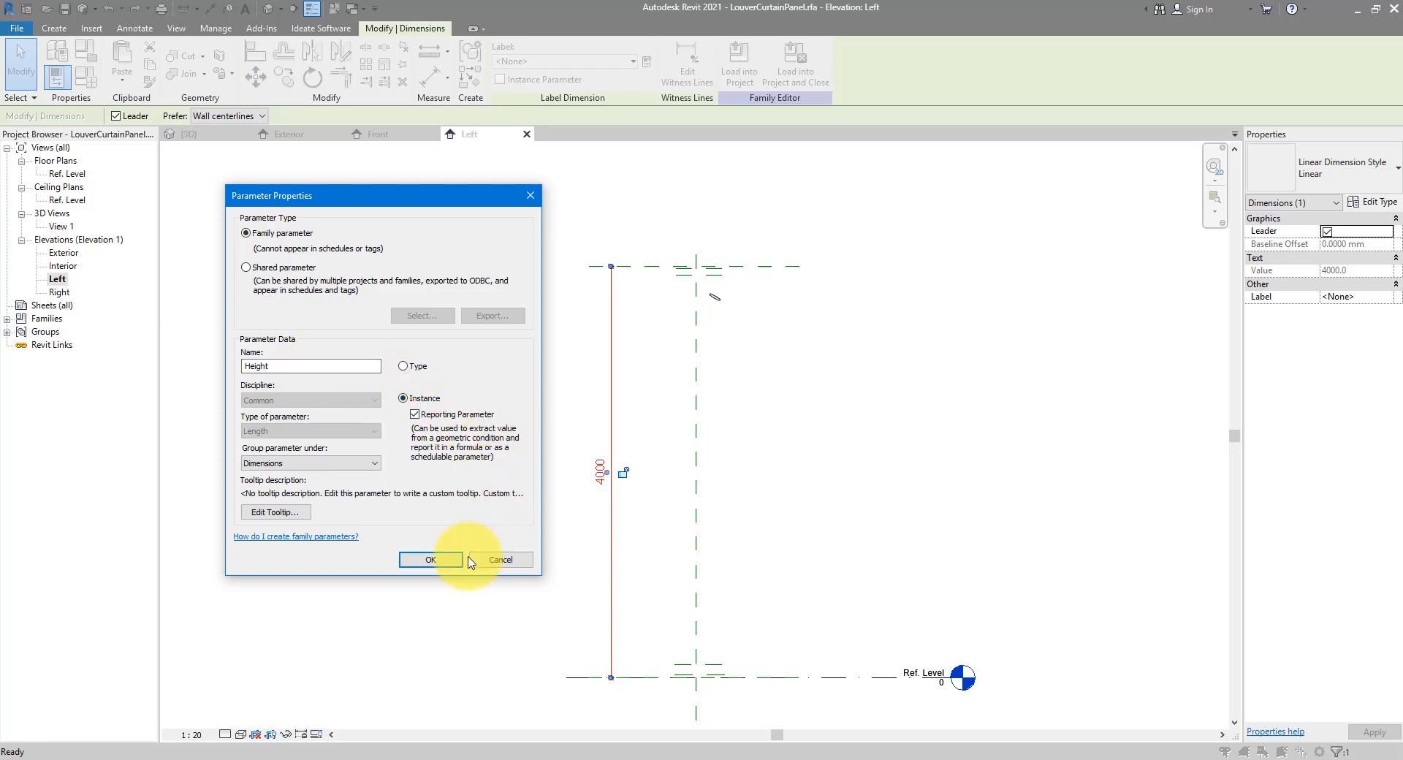
pyautogui.click(431, 559)
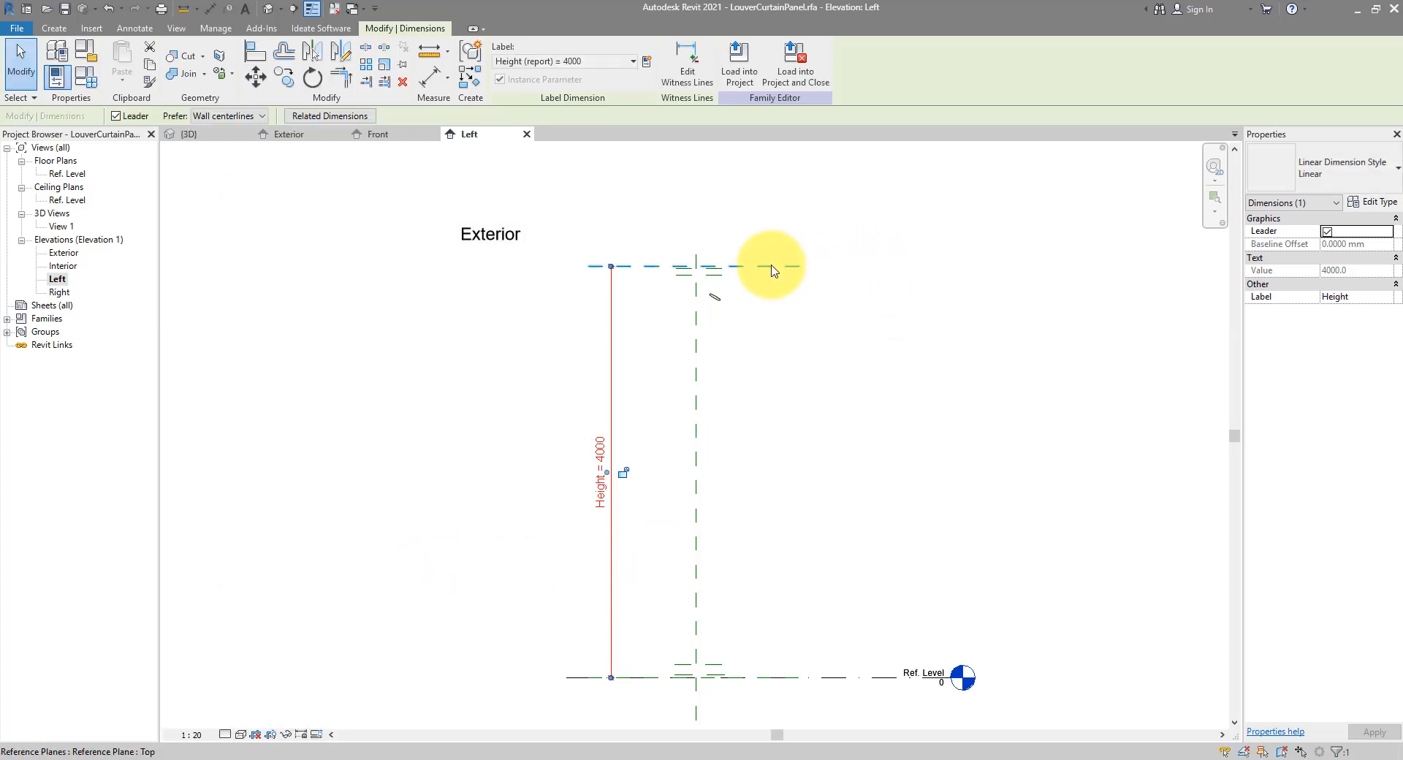
# Move the top reference planes down so the panel height becomes 1400
pyautogui.moveTo(767, 219)
pyautogui.mouseDown()
pyautogui.moveTo(752, 244)
pyautogui.moveTo(765, 208)
pyautogui.mouseUp()
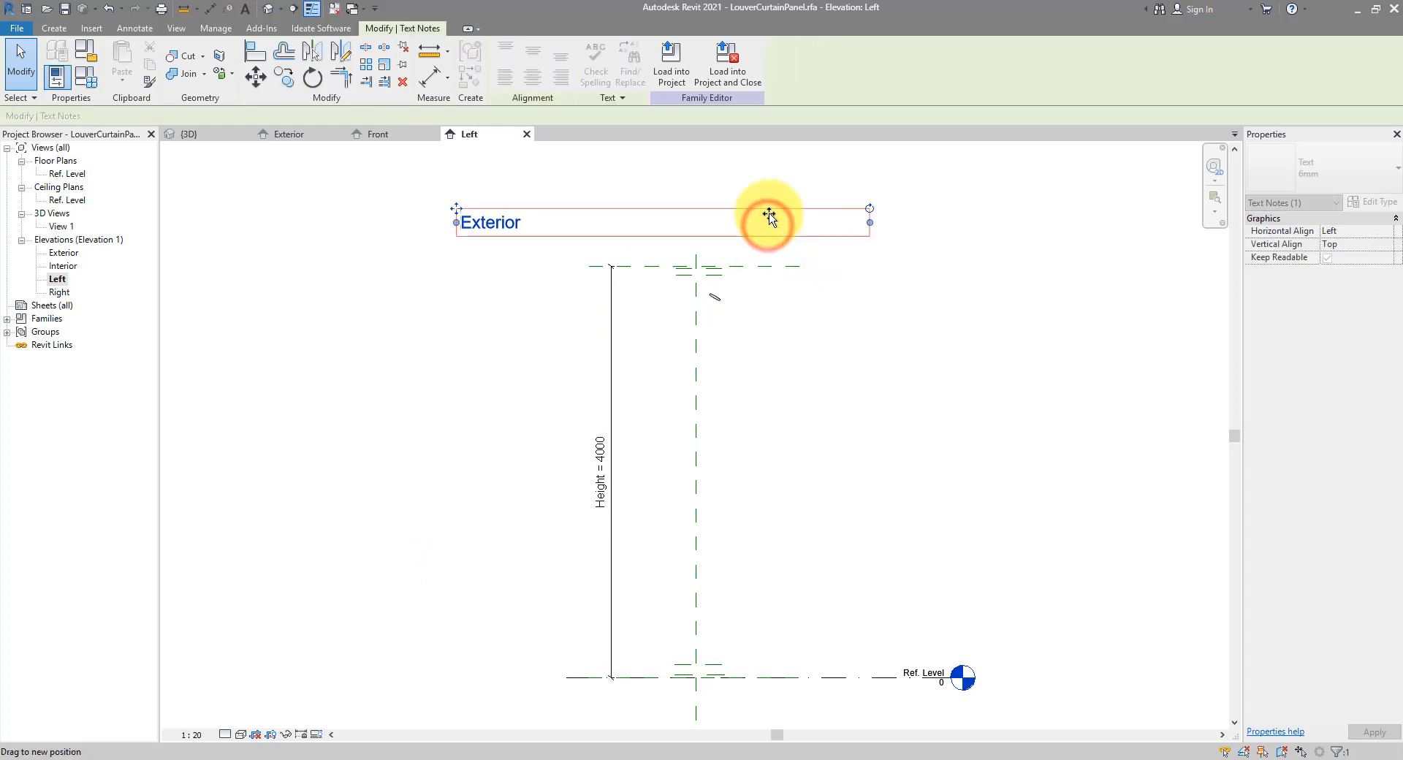
pyautogui.moveTo(825, 255); pyautogui.dragTo(628, 322)
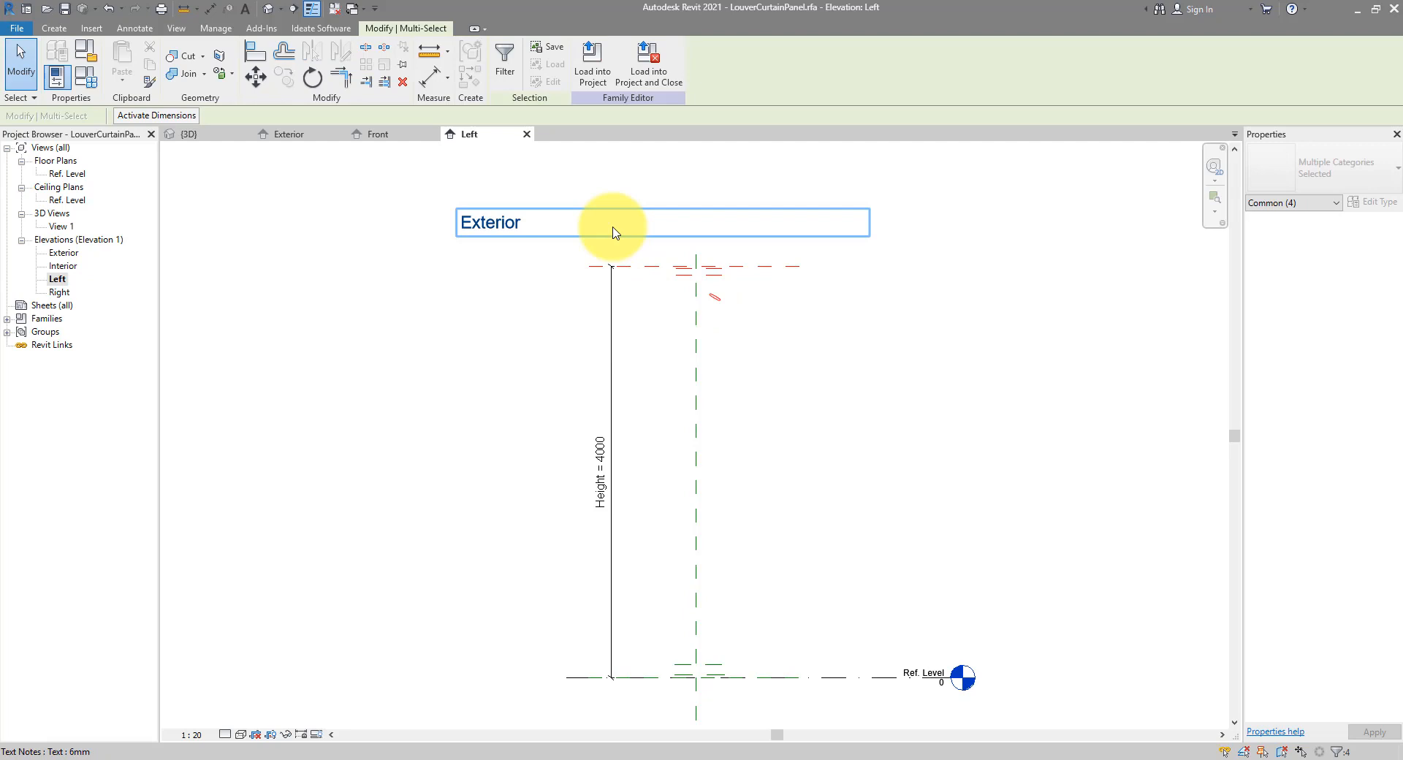
pyautogui.click(256, 76)
pyautogui.click(723, 266)
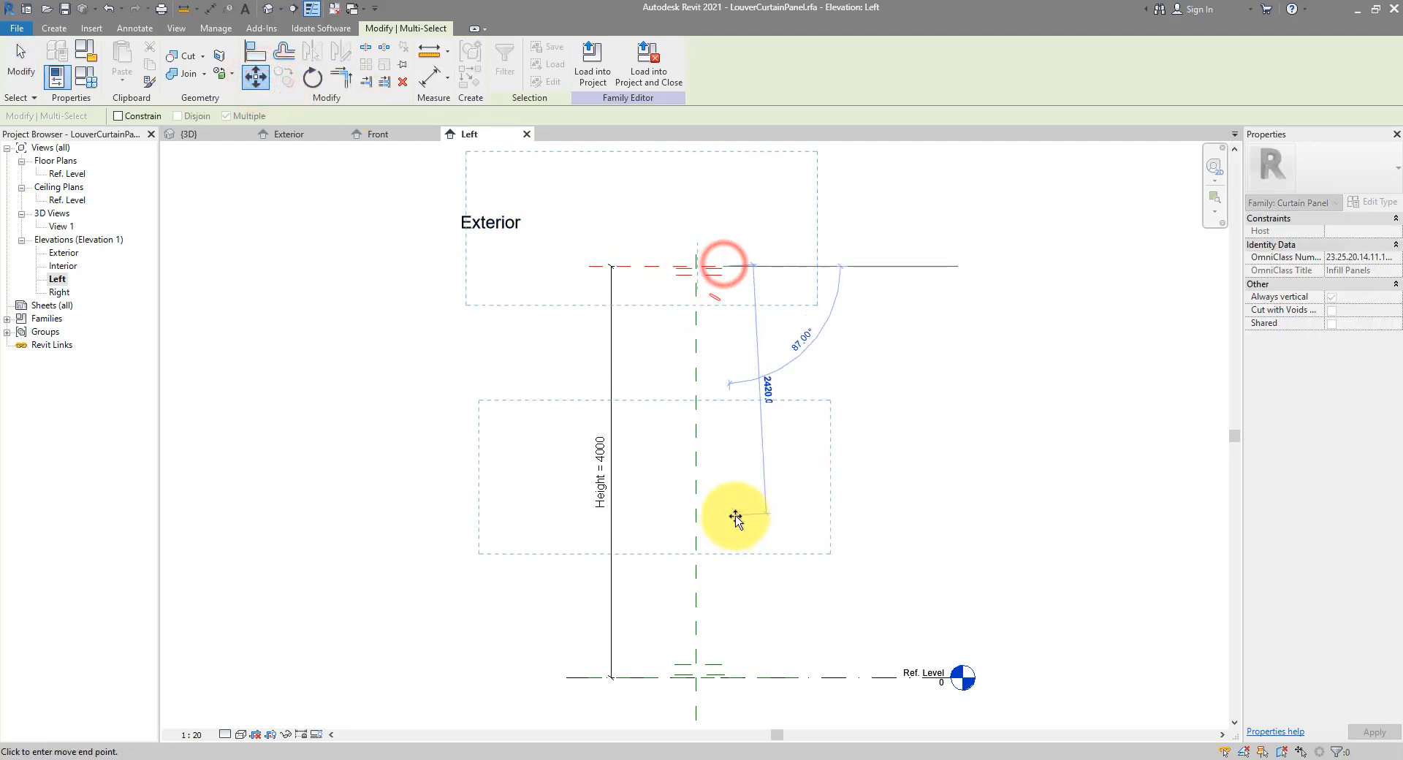
pyautogui.click(730, 536)
pyautogui.click(658, 618)
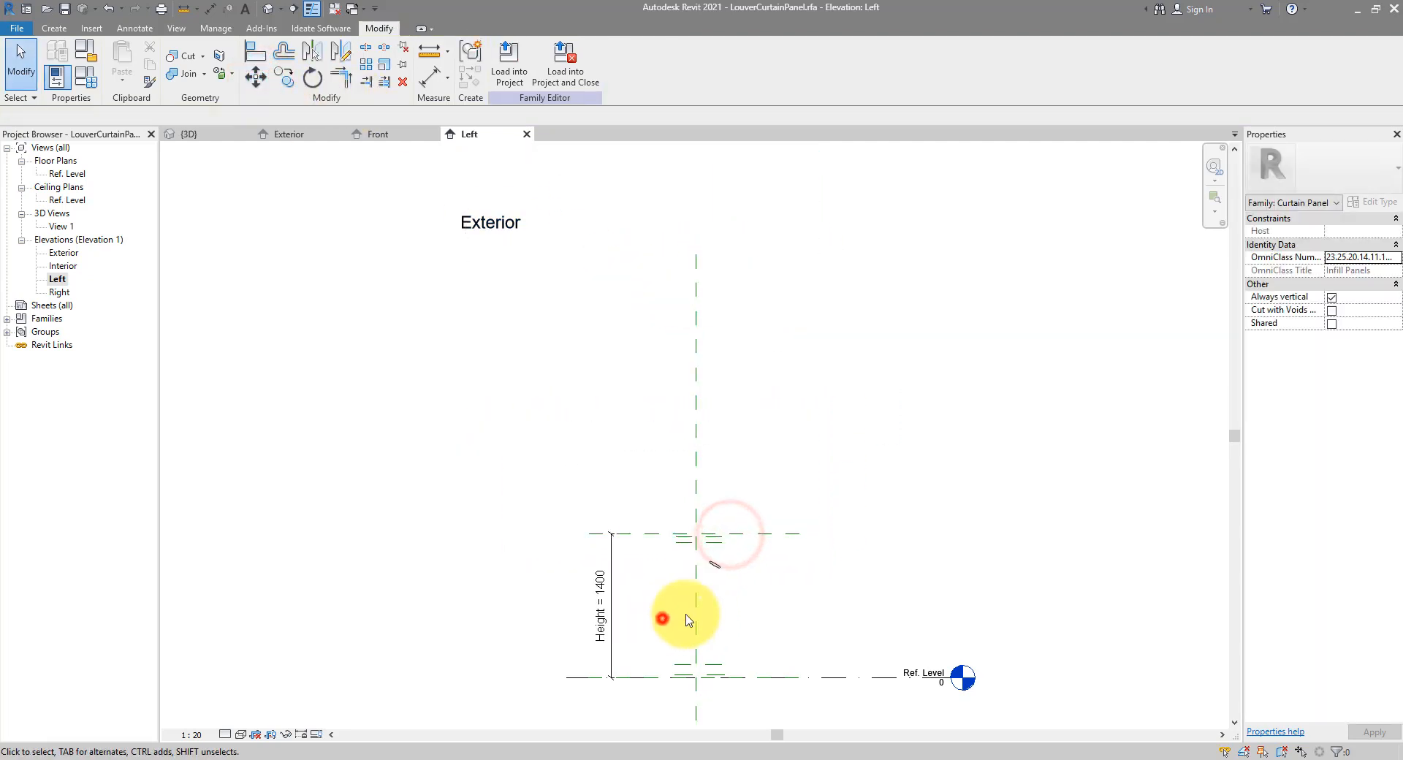
# Set the Left elevation's view scale to 1:10
pyautogui.scroll(3, 713, 614)
pyautogui.scroll(2, 643, 384)
pyautogui.moveTo(609, 381); pyautogui.dragTo(678, 382, button='middle')
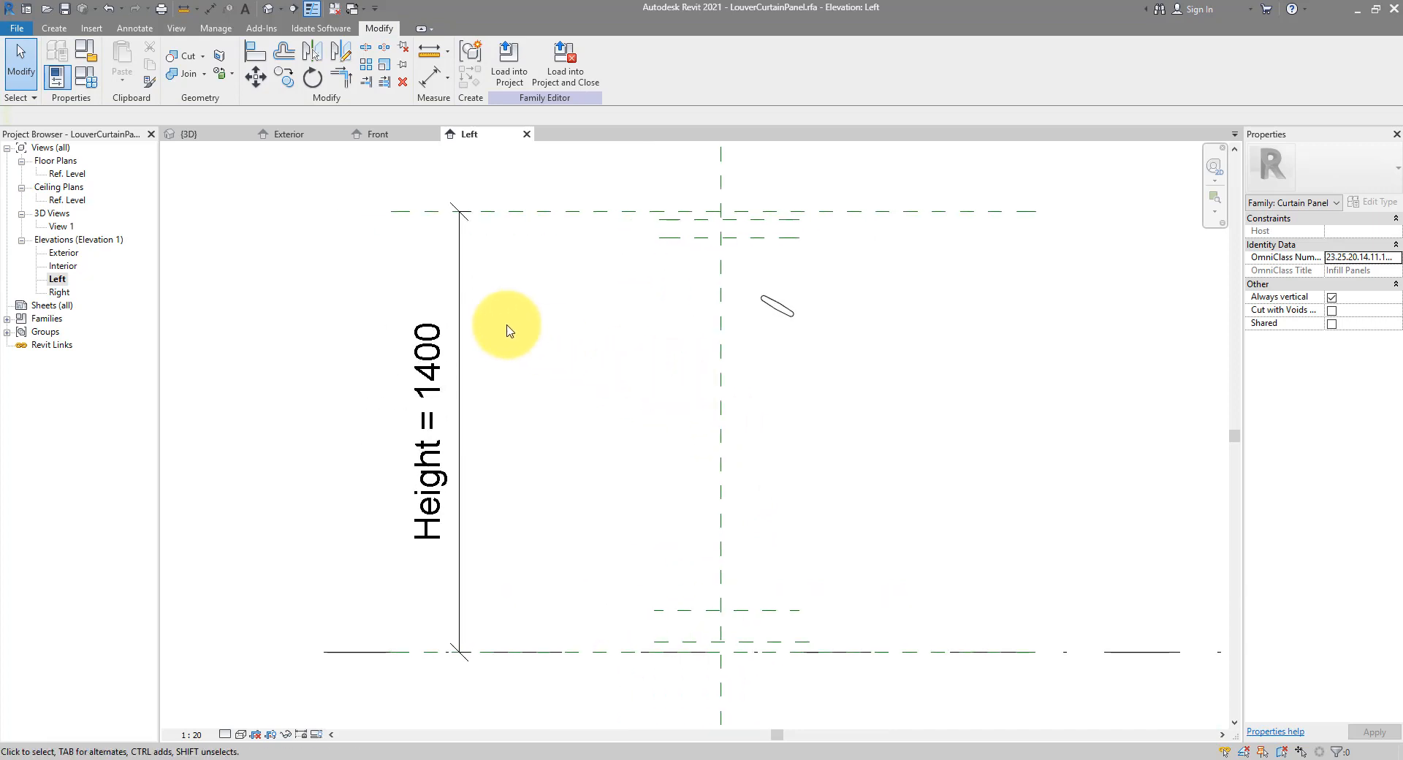
pyautogui.moveTo(522, 298); pyautogui.dragTo(463, 402)
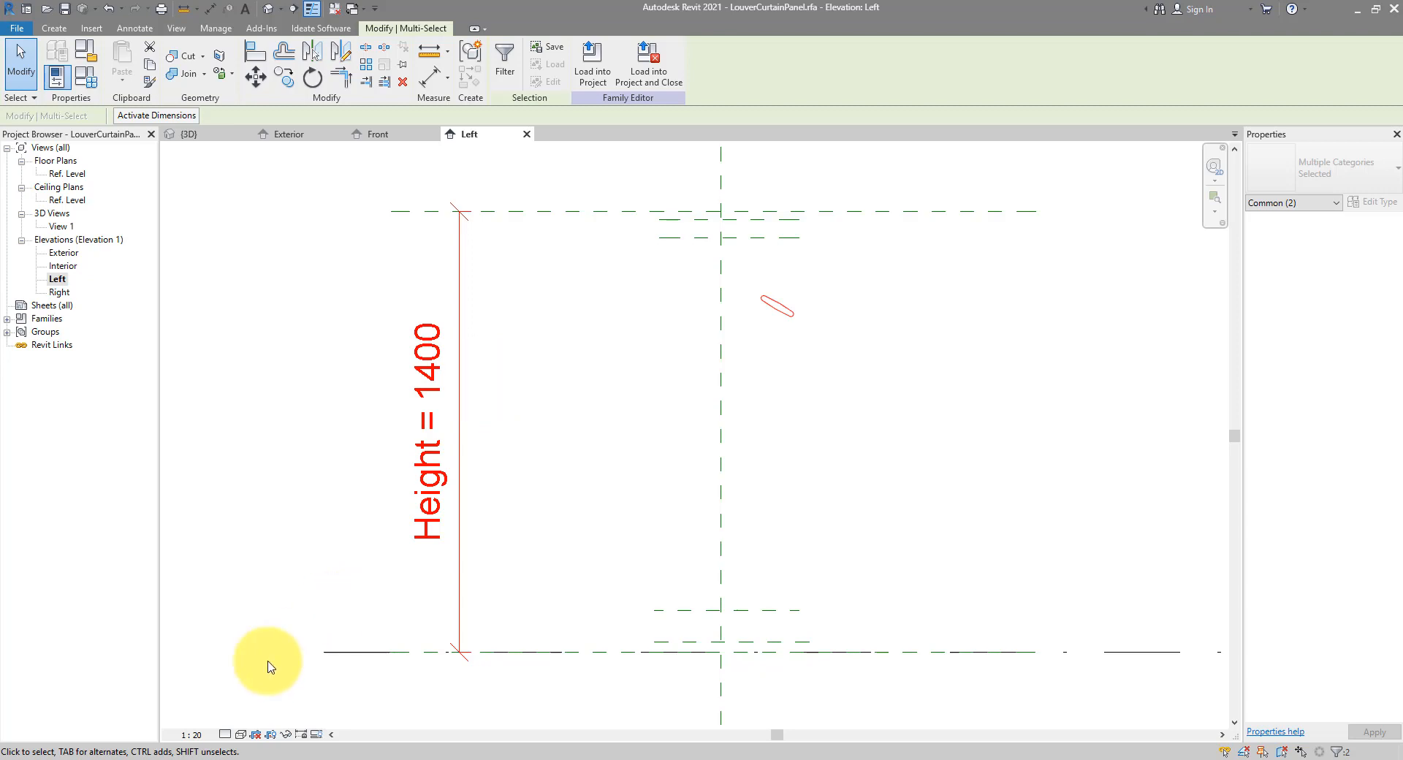
pyautogui.click(192, 735)
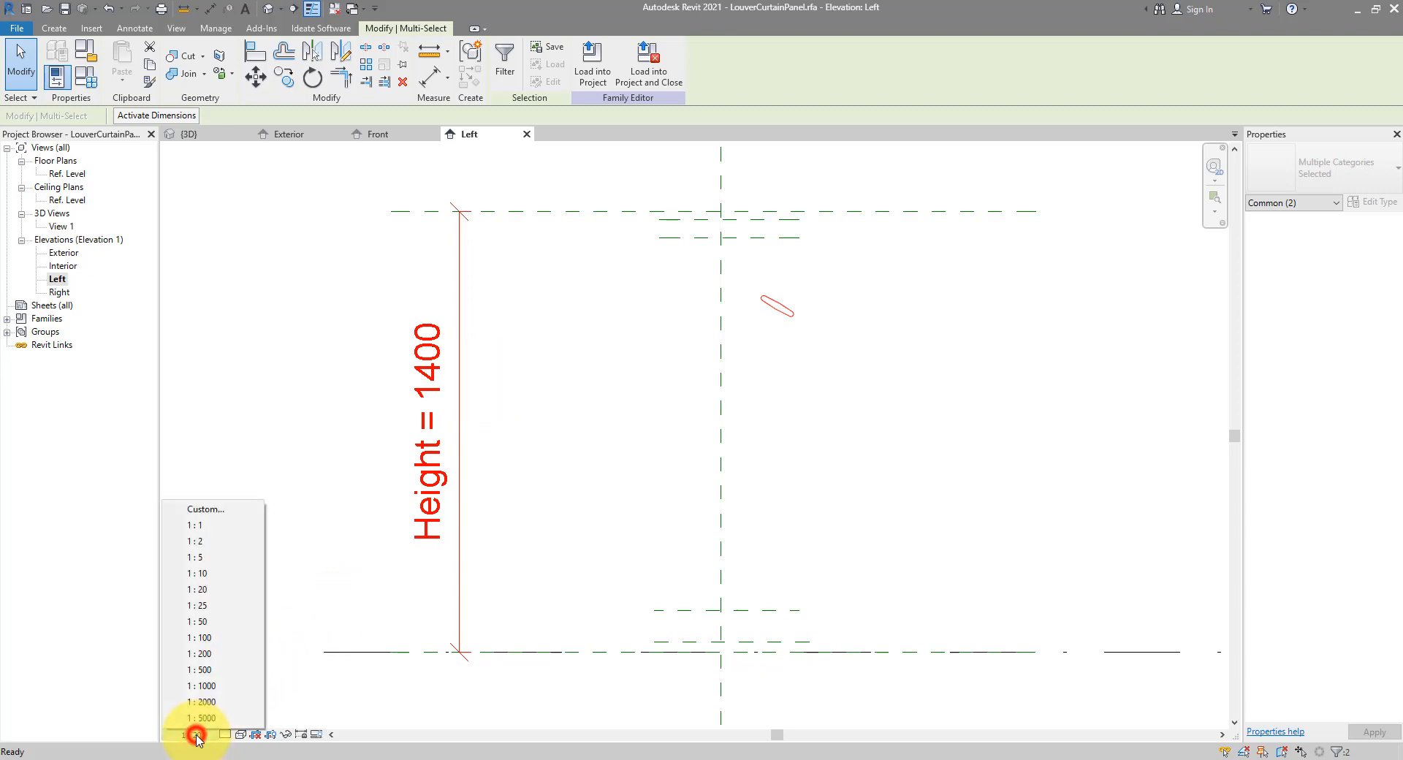
pyautogui.click(207, 573)
pyautogui.click(577, 416)
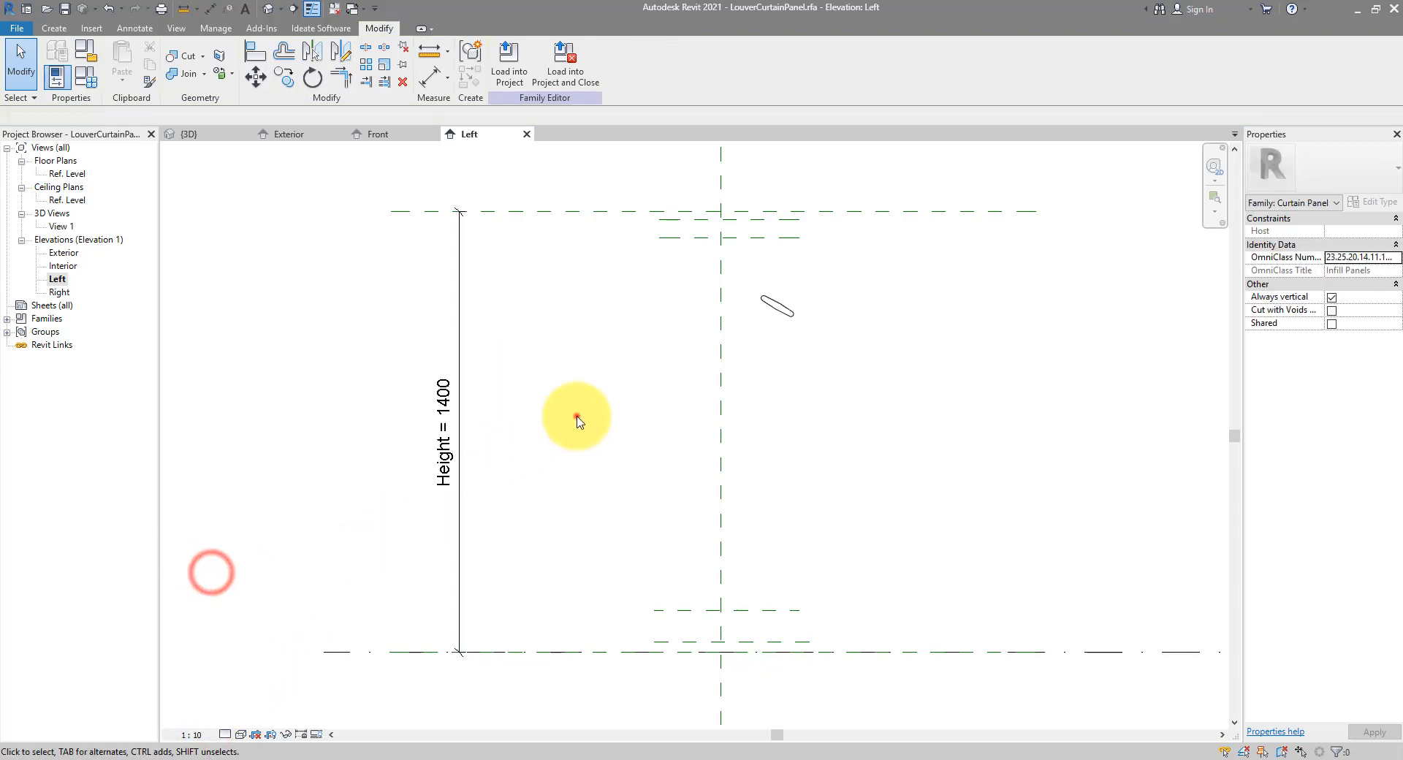
# Begin an aligned dimension between the top reference plane and the plane just below it (26)
pyautogui.click(211, 9)
pyautogui.click(678, 221)
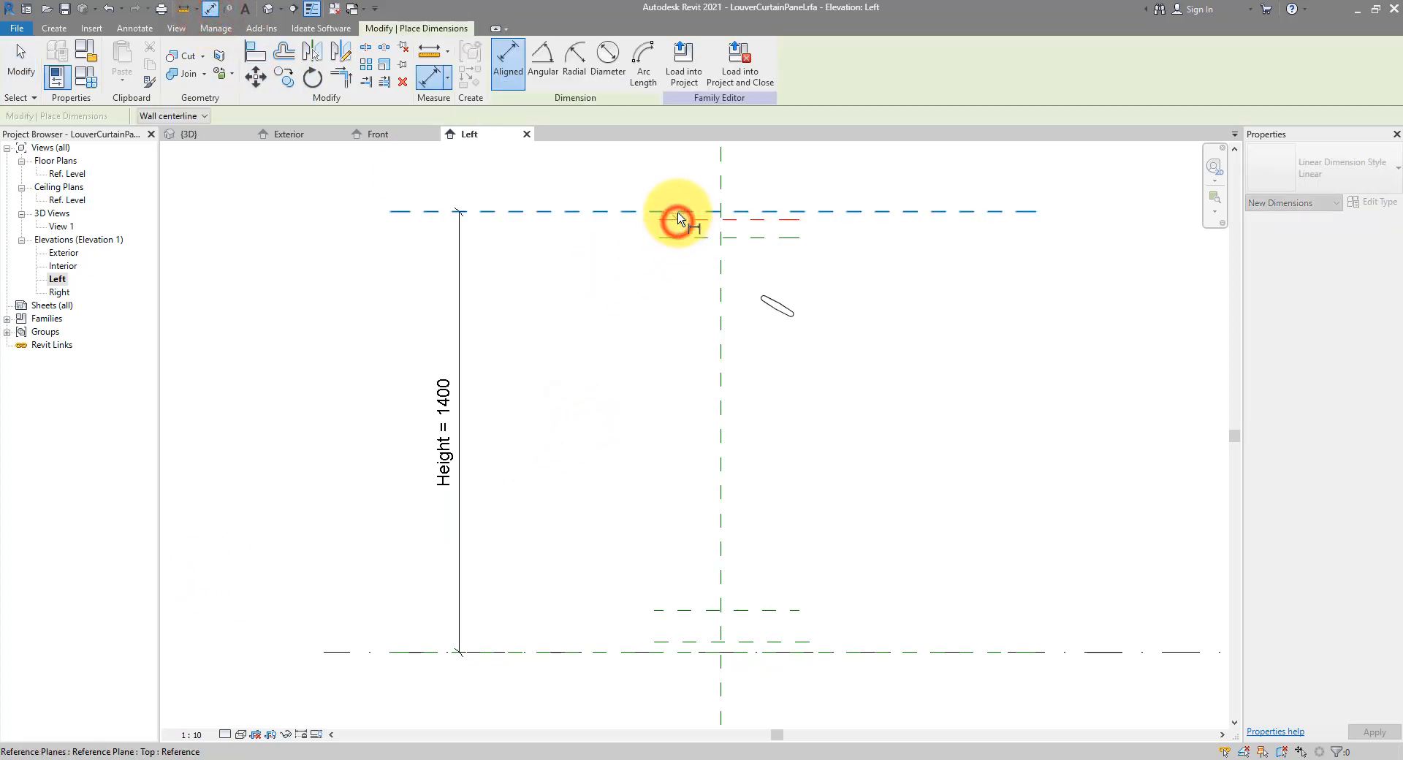
pyautogui.click(611, 188)
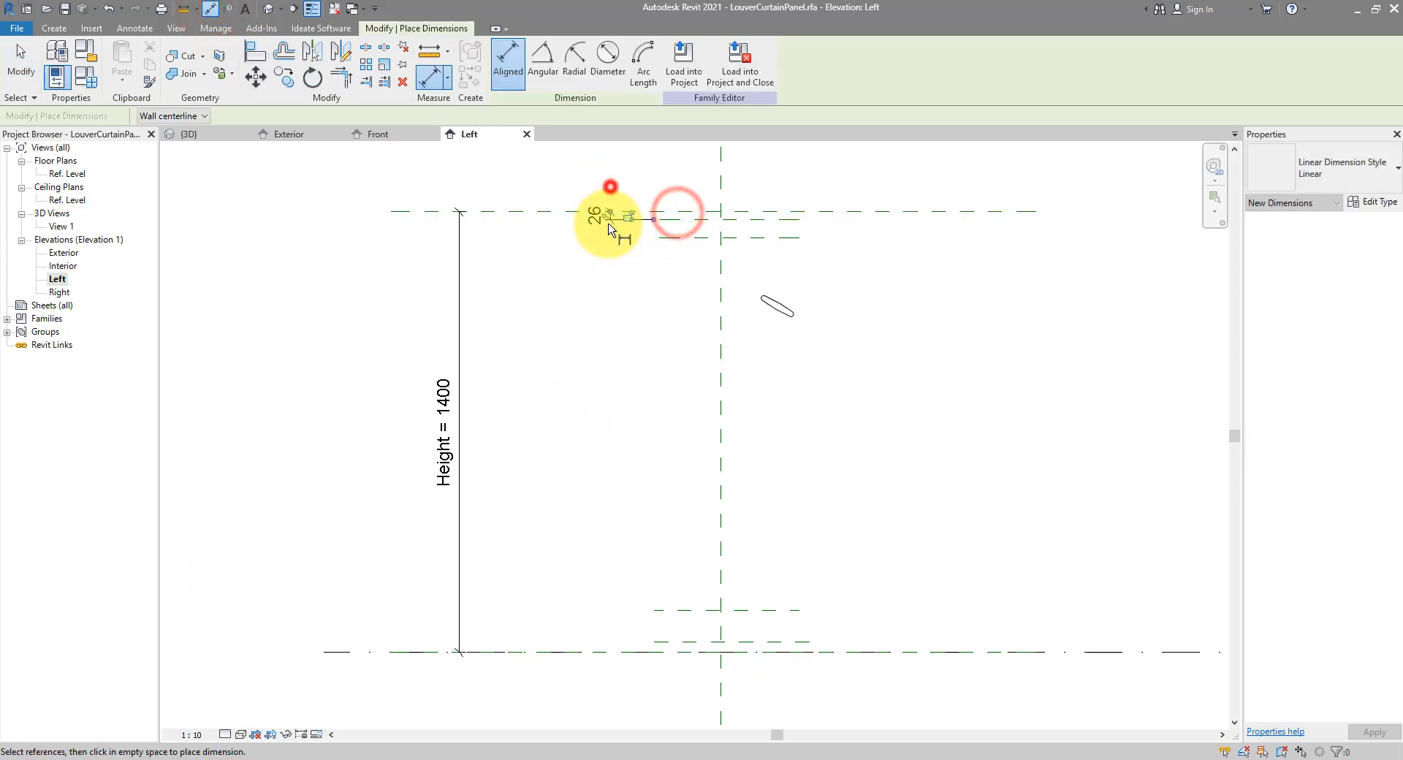
# Dimension the remaining reference-plane gaps, reading 33, 59 and 100, then select the 26 dimension
pyautogui.click(676, 650)
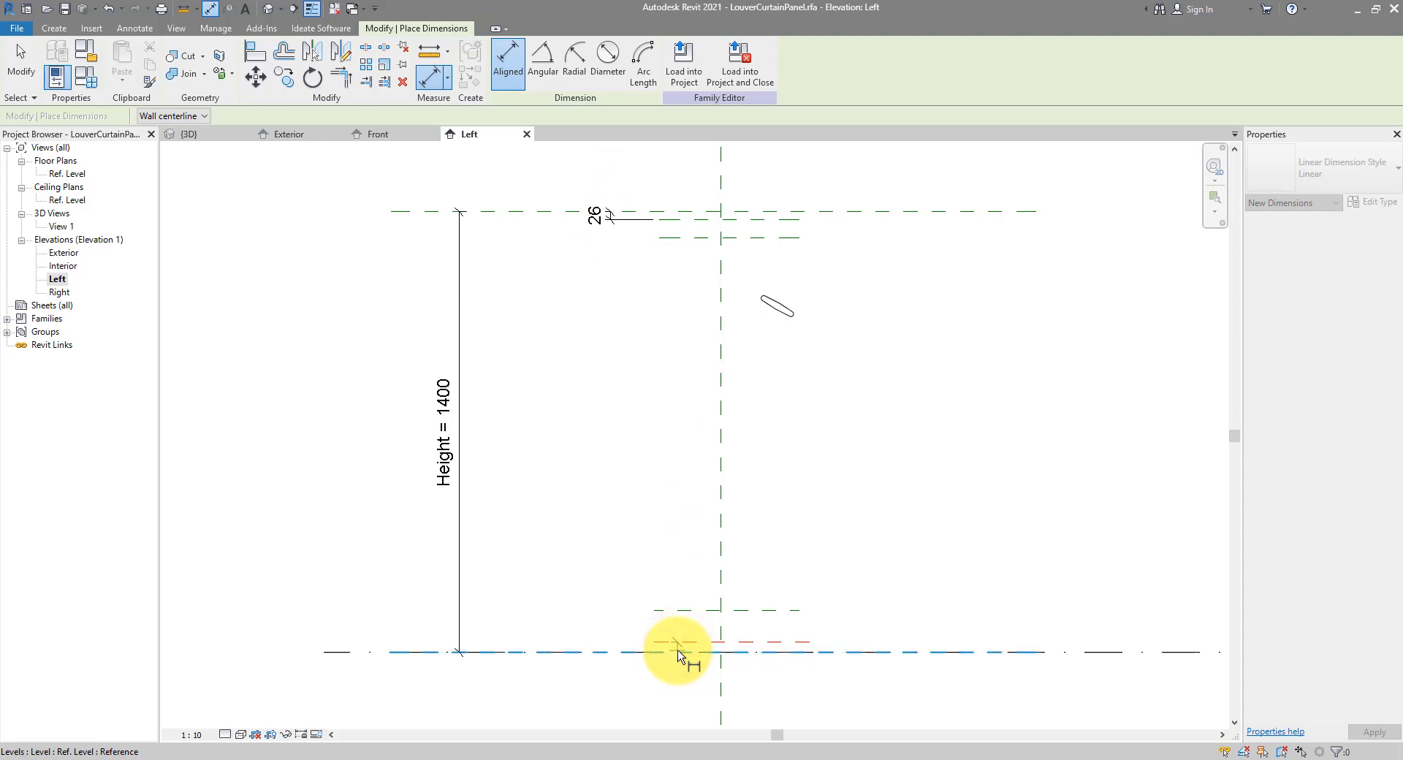
pyautogui.click(675, 645)
pyautogui.click(608, 591)
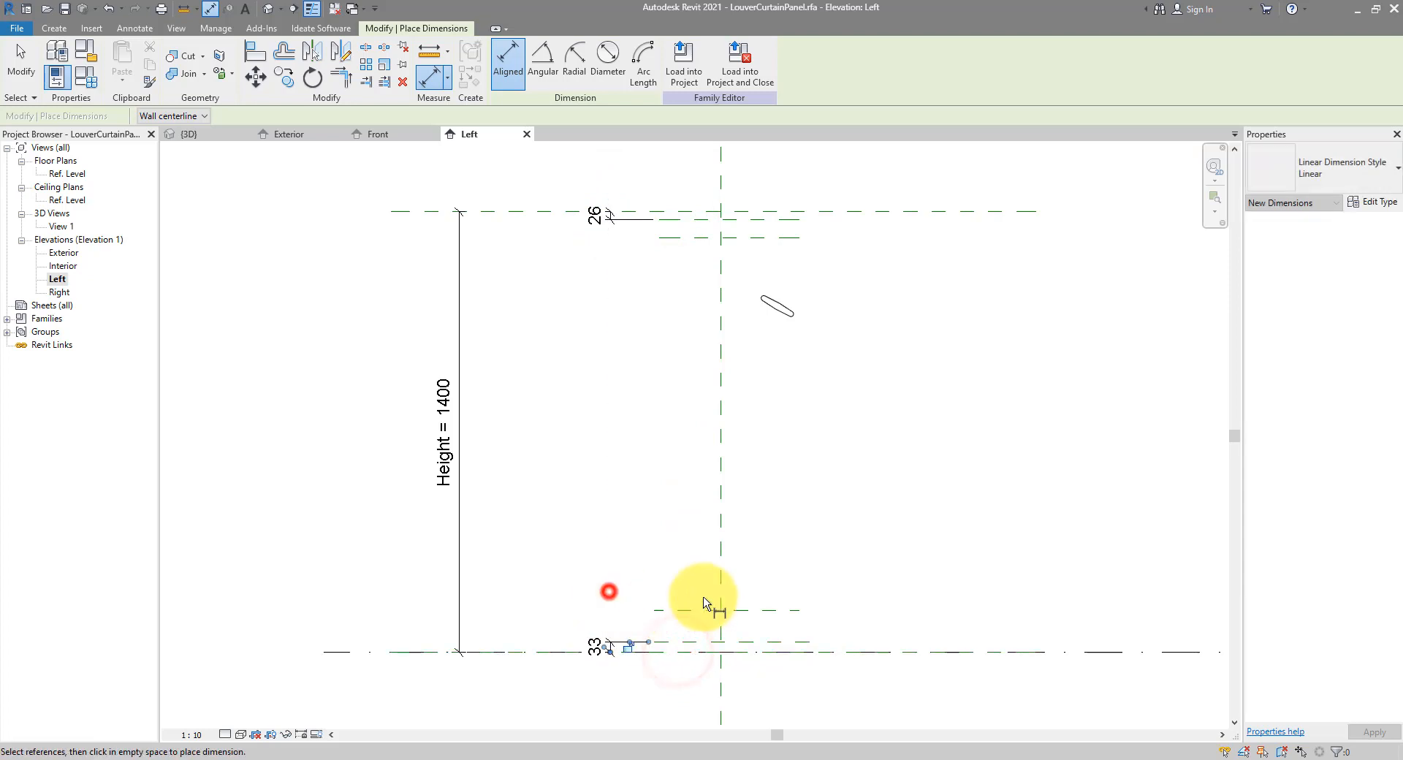
pyautogui.click(676, 219)
pyautogui.click(679, 236)
pyautogui.click(832, 261)
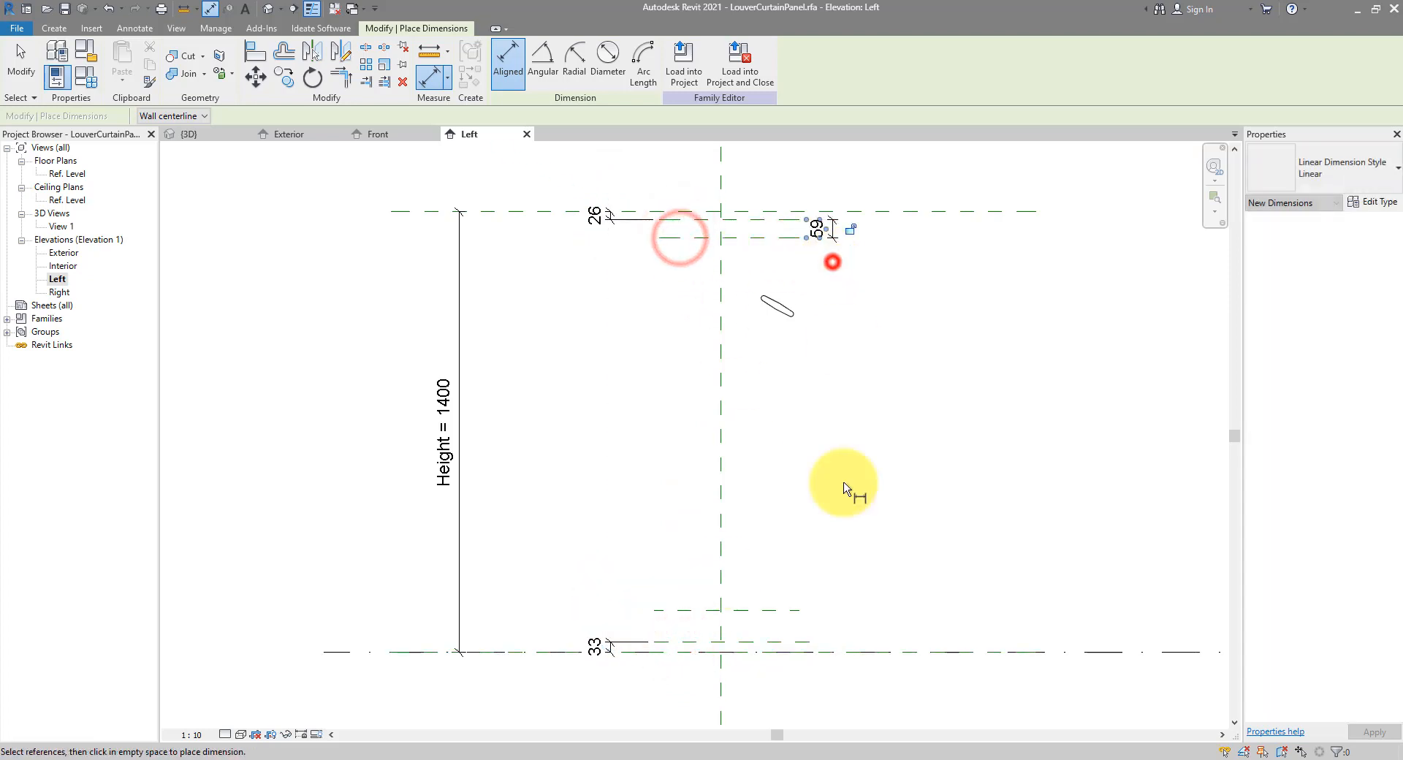
pyautogui.click(774, 608)
pyautogui.click(774, 640)
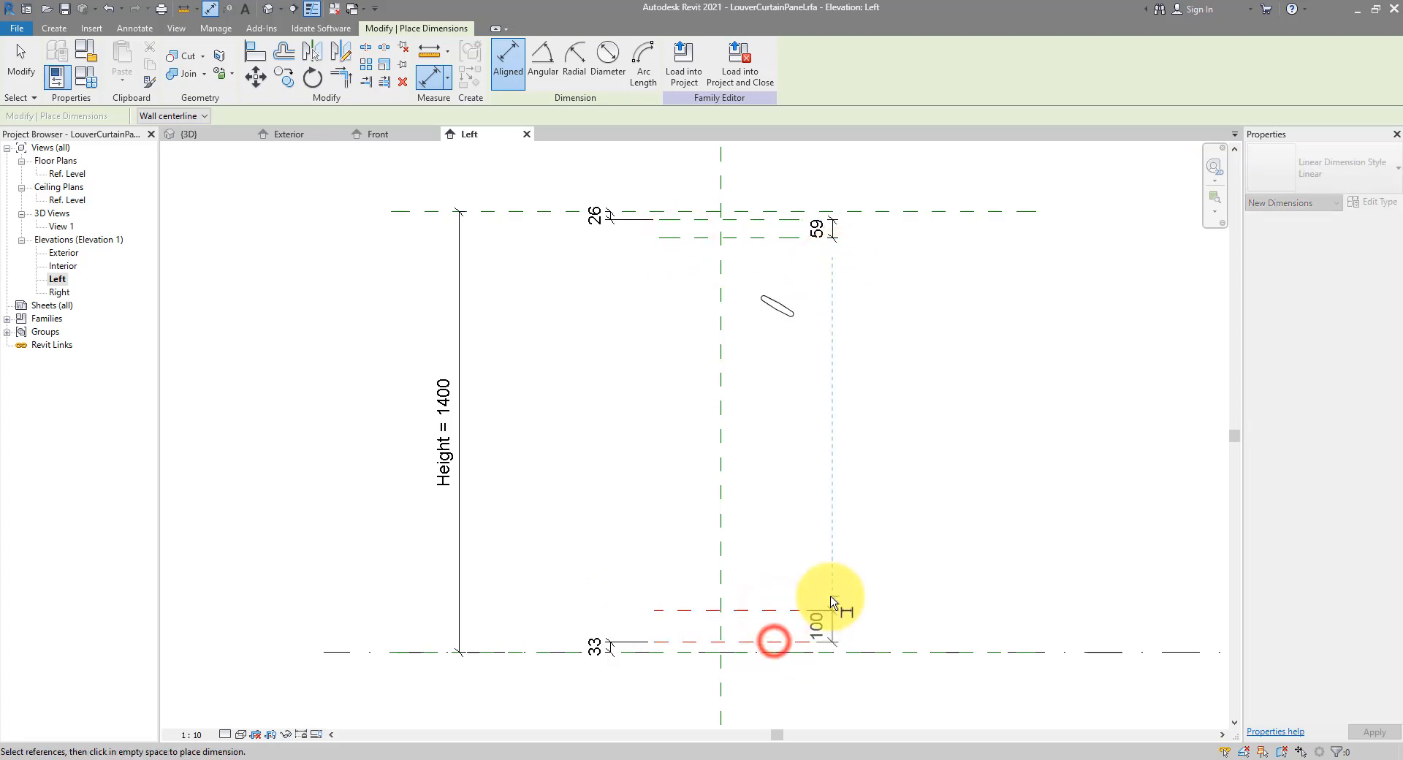
pyautogui.click(832, 601)
pyautogui.press('Escape')
pyautogui.press('Escape')
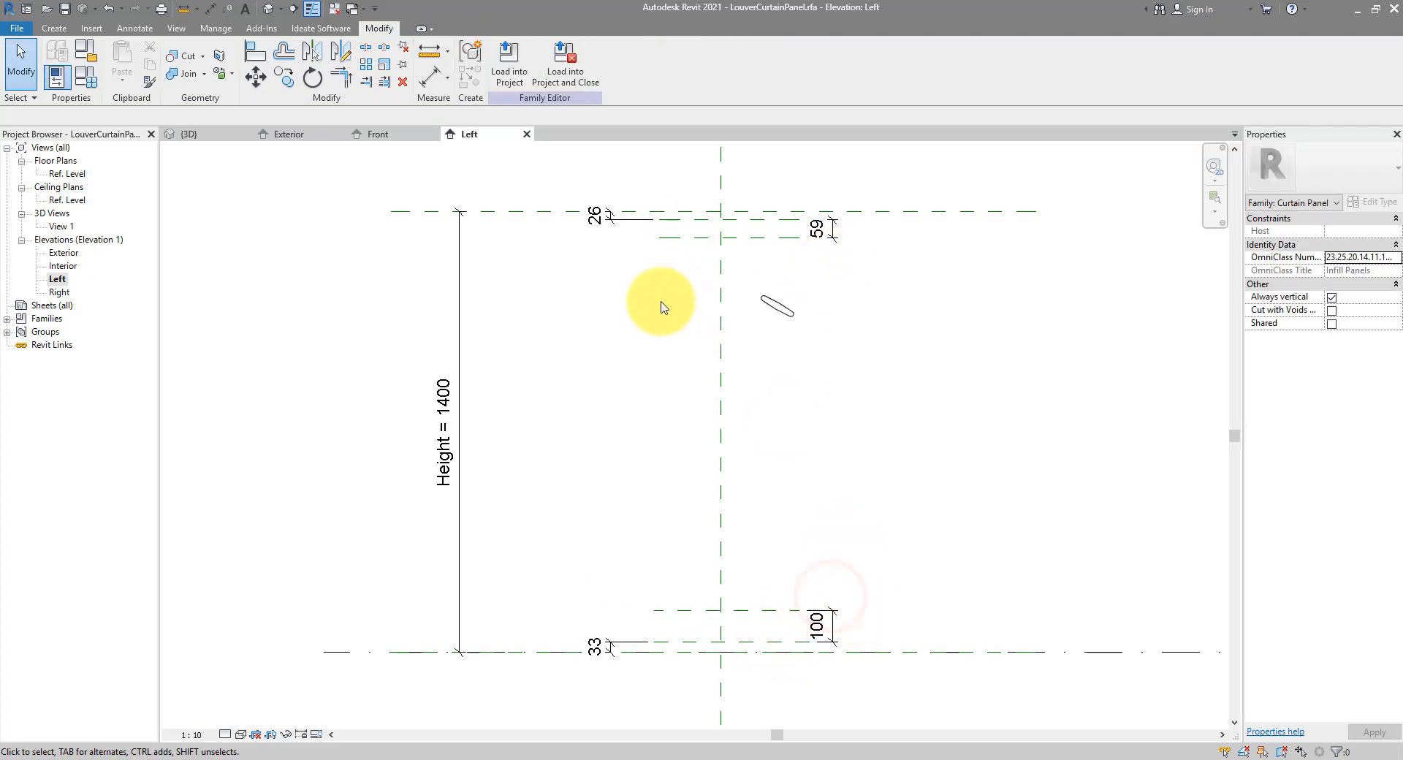
pyautogui.click(611, 219)
# Label the 26 and 33 dimensions with a new BoundaryOffset type parameter
pyautogui.keyDown('ctrl'); pyautogui.click(601, 643); pyautogui.keyUp('ctrl')
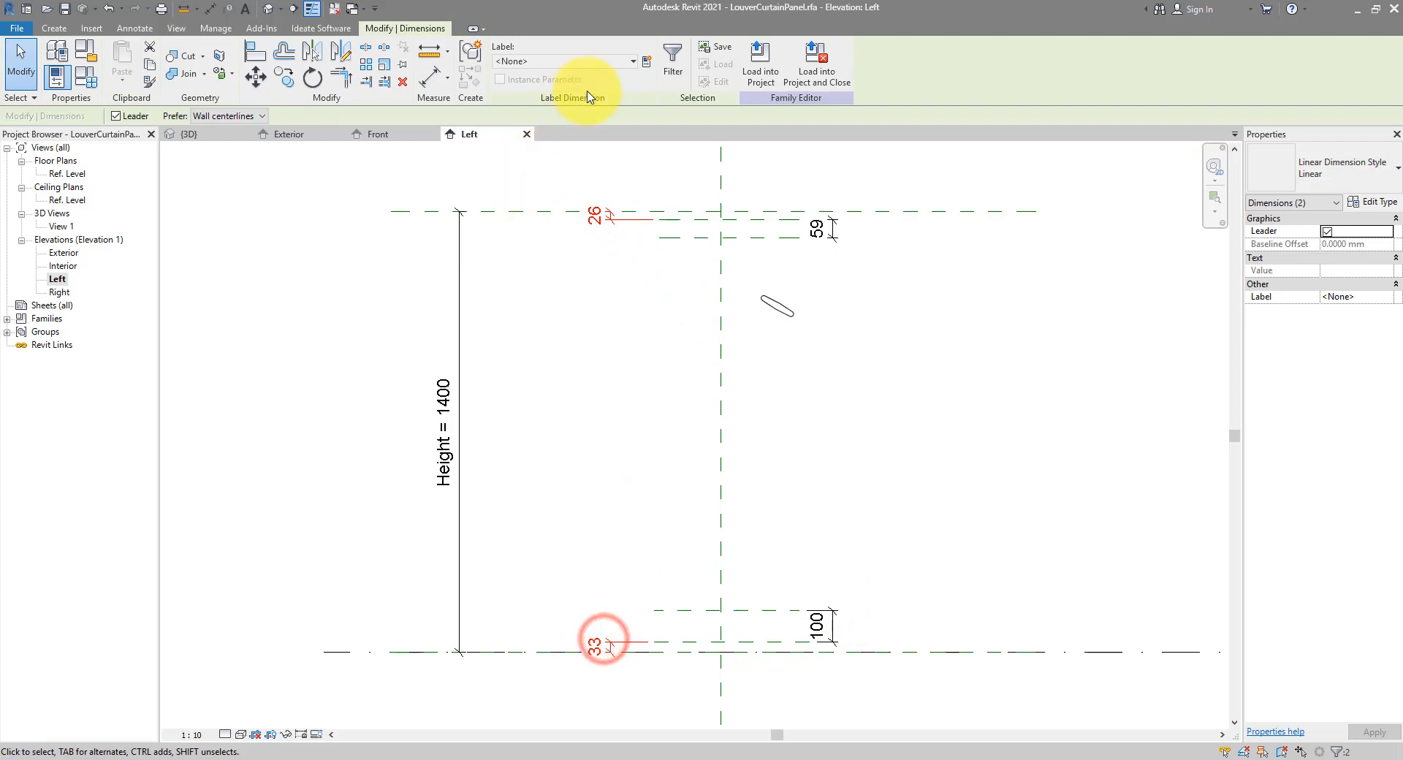
pyautogui.click(646, 64)
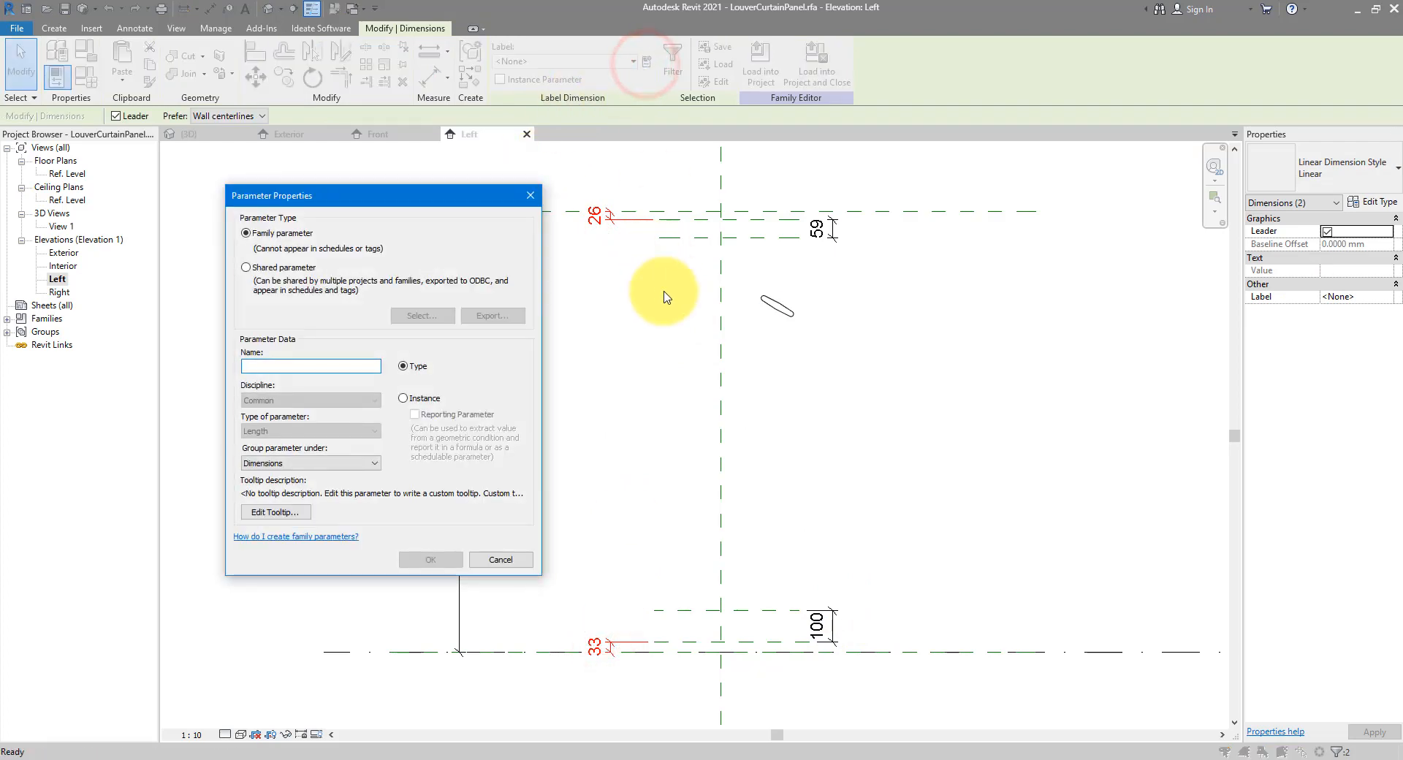
pyautogui.write('BoundaryOffset')
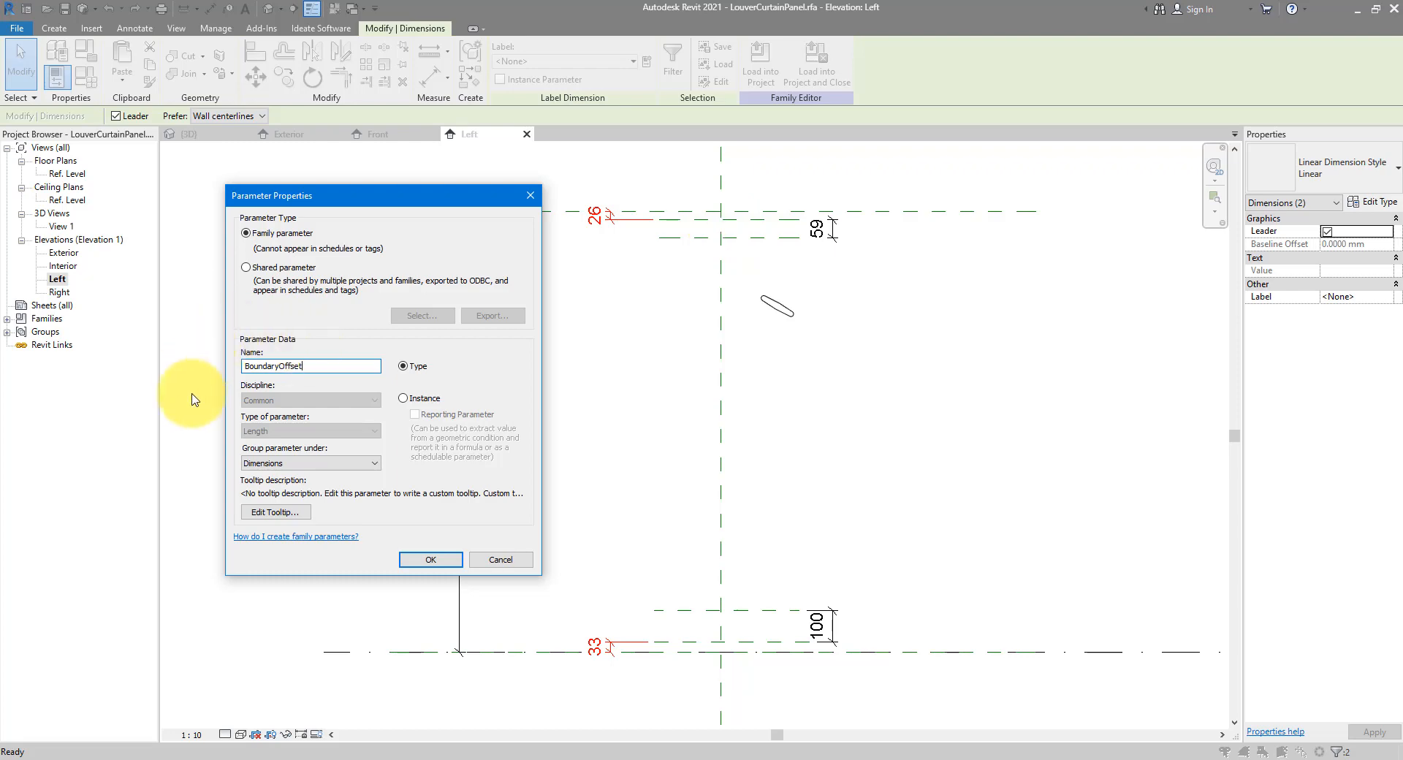
pyautogui.click(431, 560)
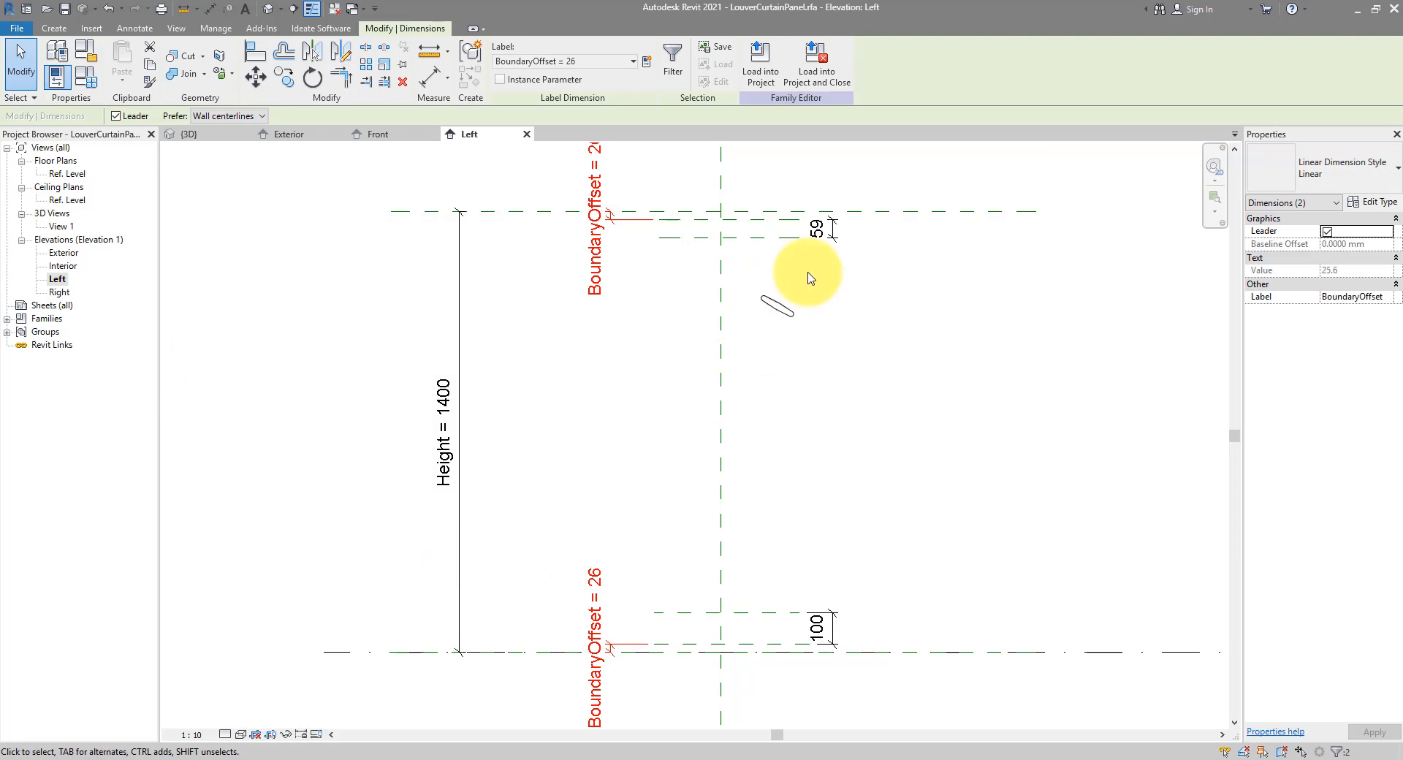
pyautogui.click(833, 234)
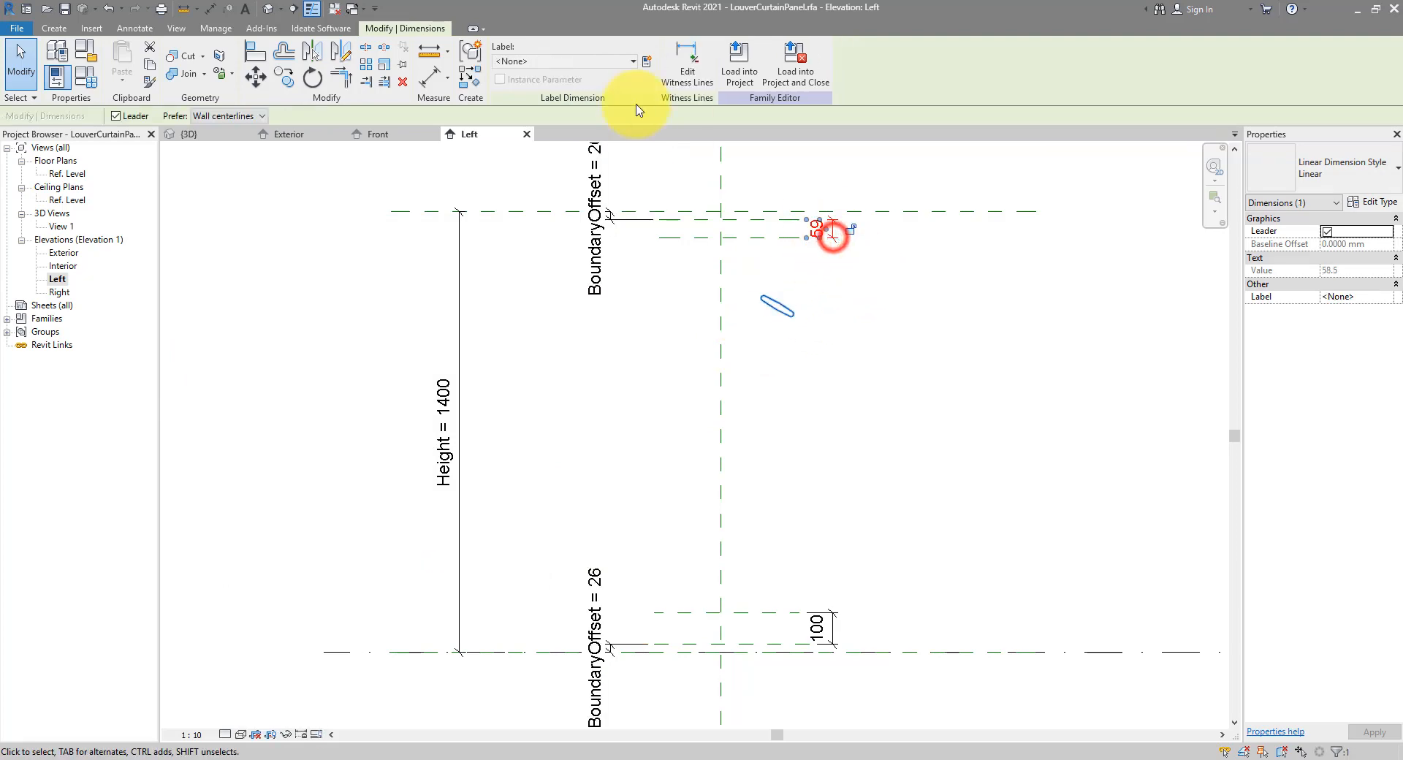
# Label the 59 dimension with a new TopOffset type parameter
pyautogui.click(648, 60)
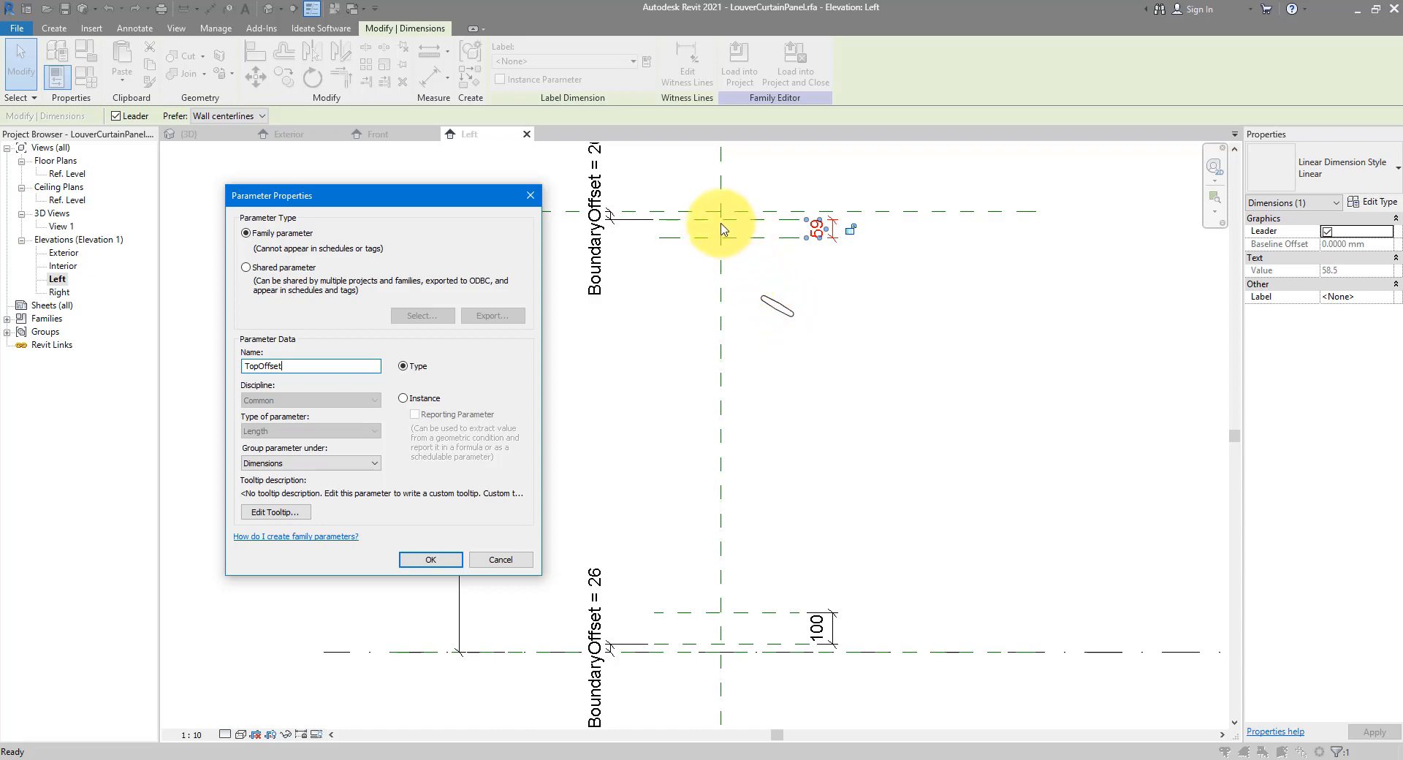
pyautogui.click(418, 559)
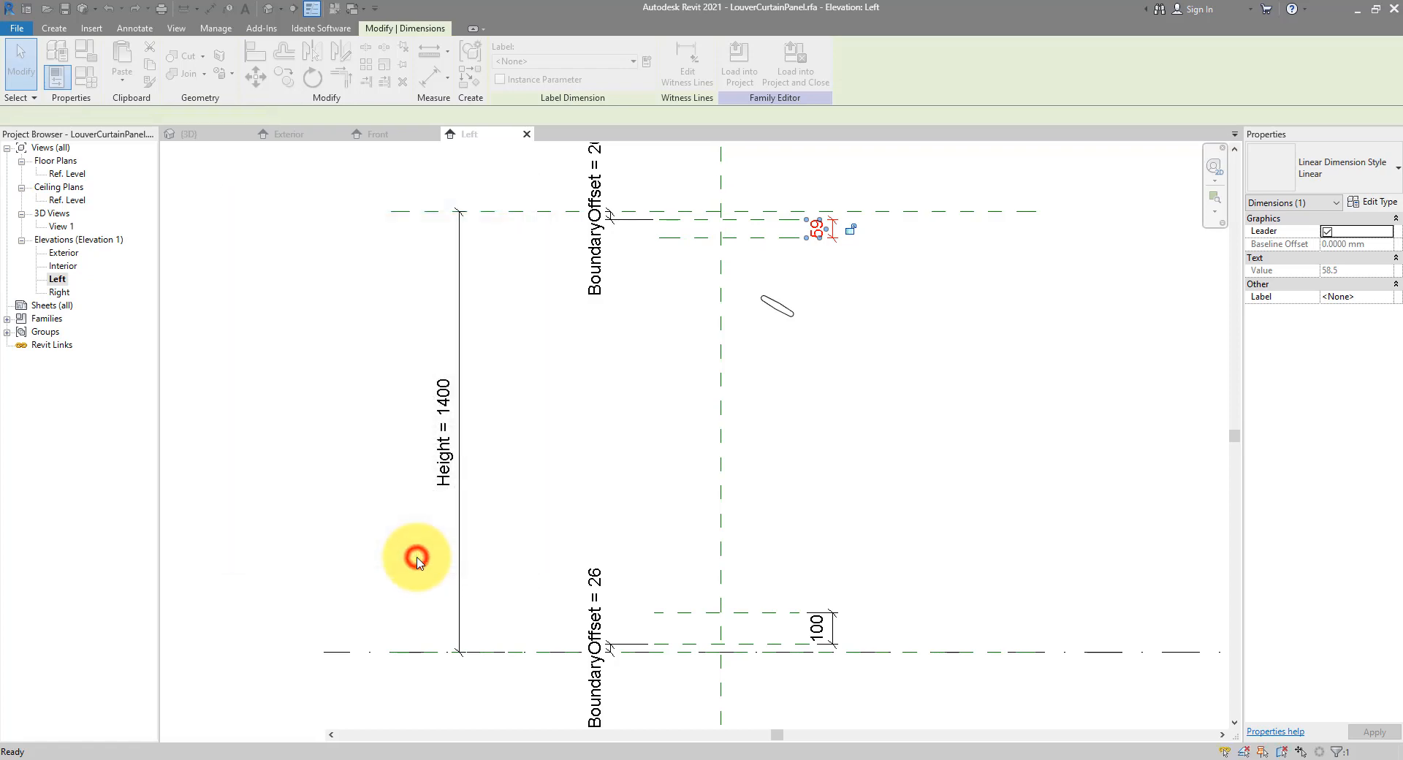
pyautogui.click(842, 391)
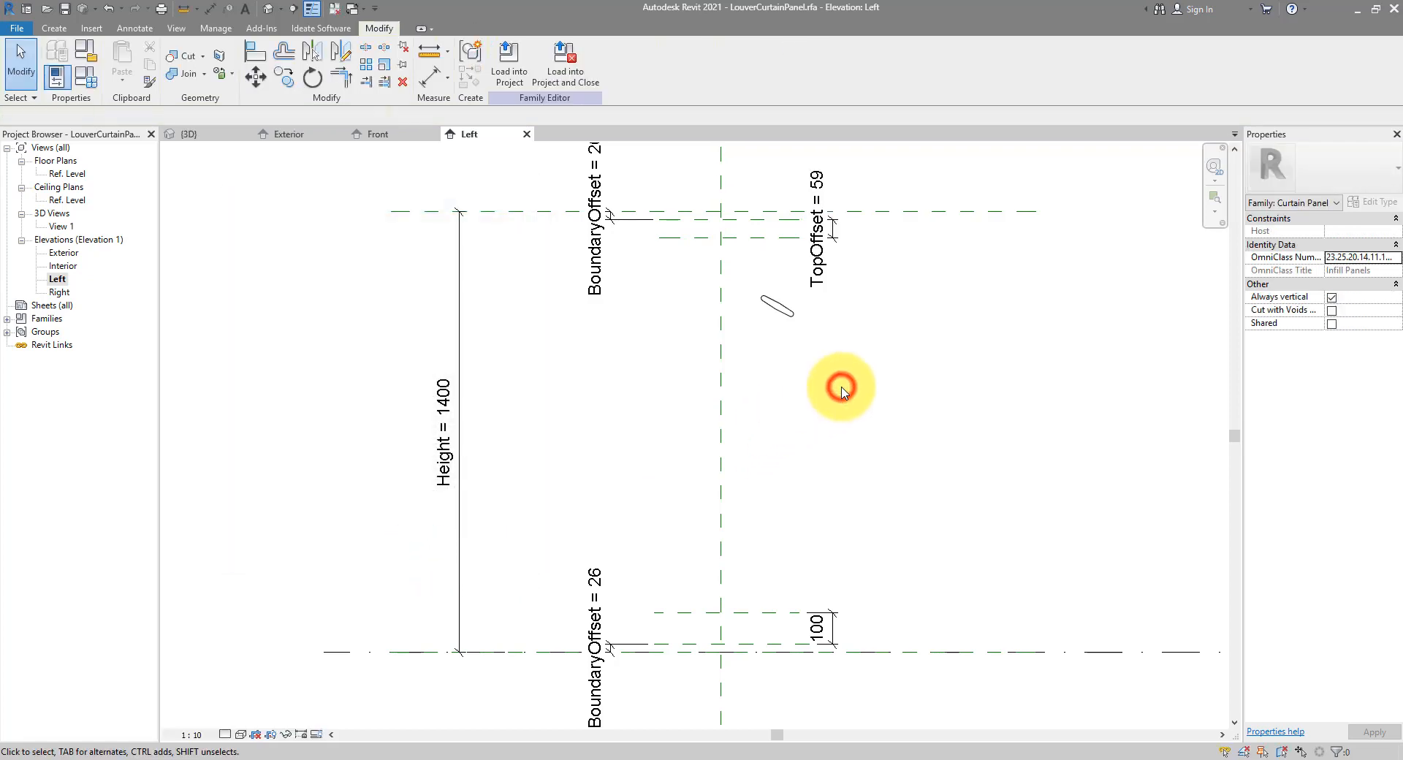
# Label the 100 dimension with a new BaseOffset type parameter
pyautogui.click(828, 611)
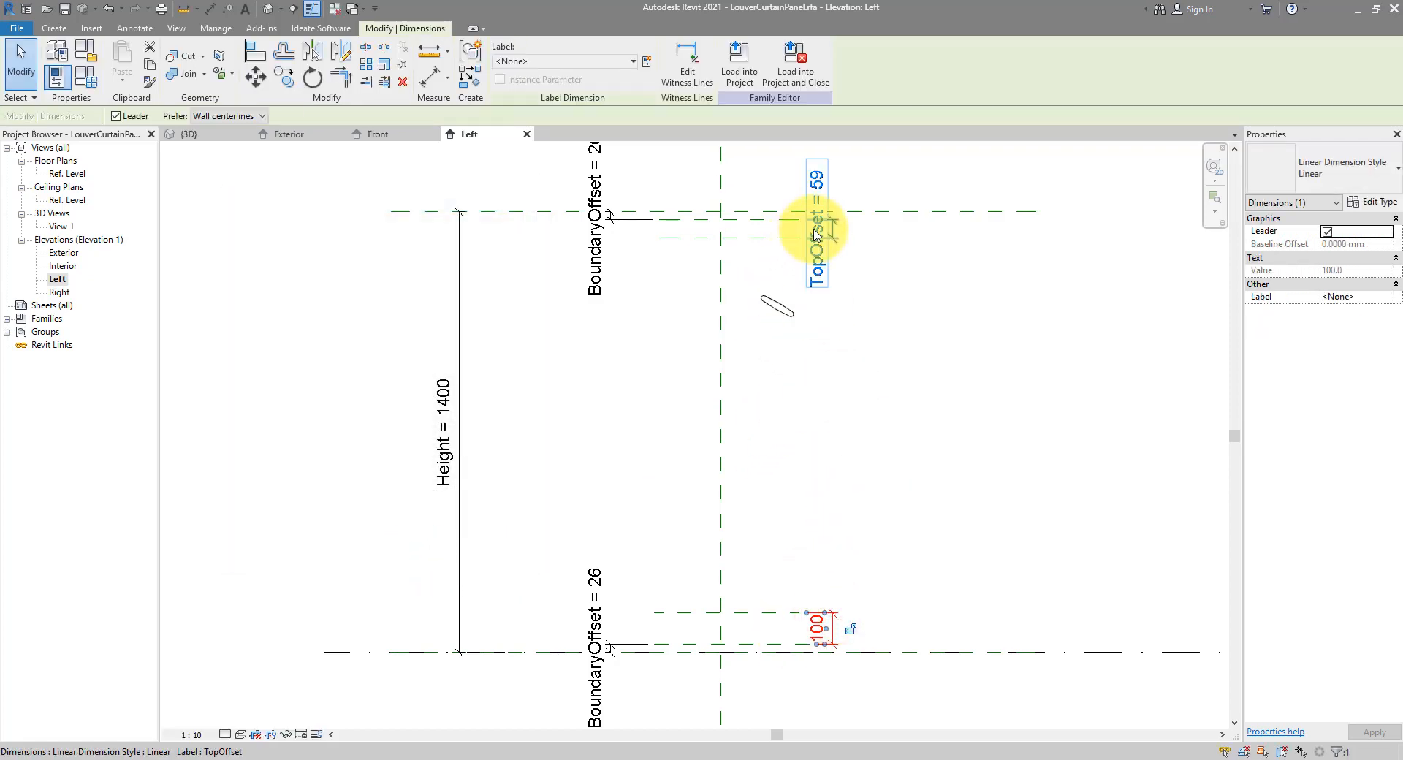
pyautogui.click(646, 61)
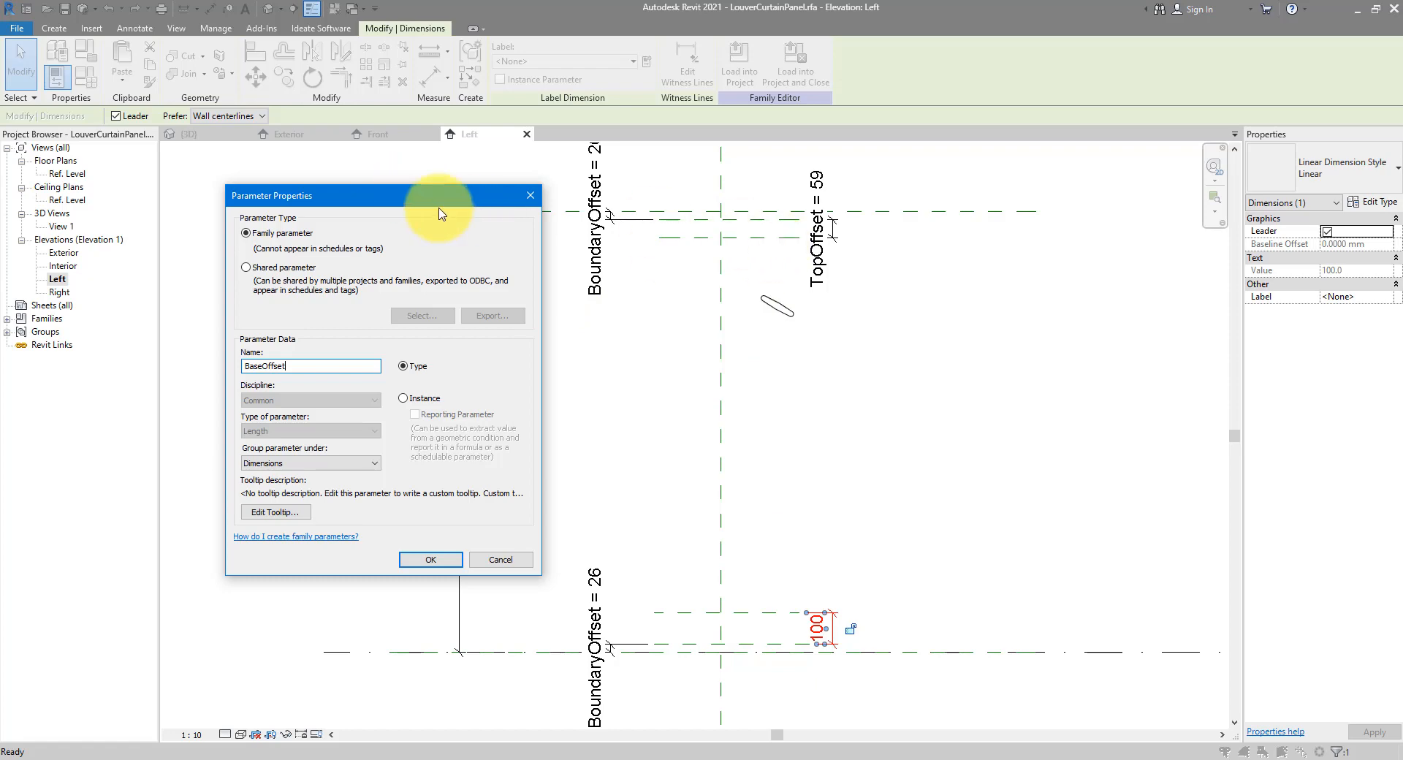
pyautogui.click(420, 563)
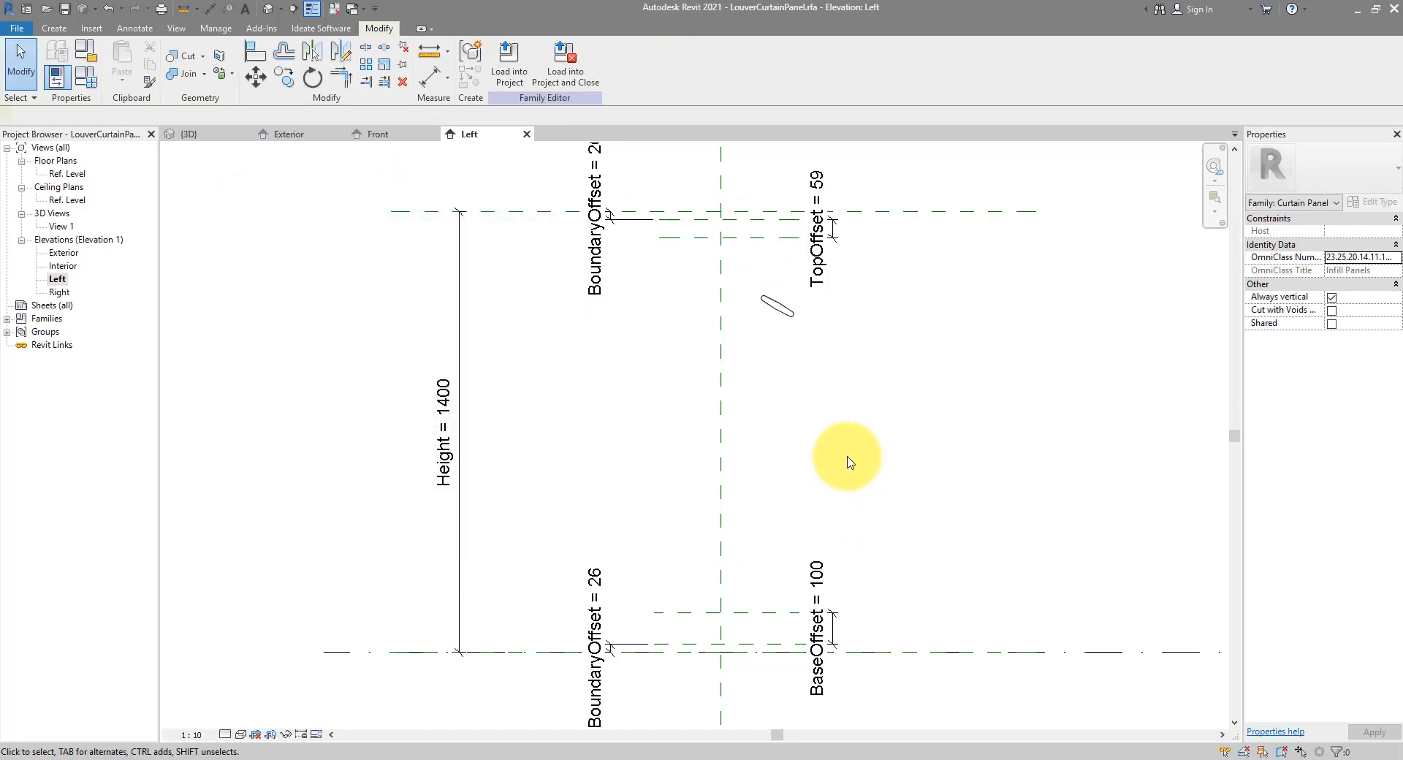
pyautogui.click(787, 311)
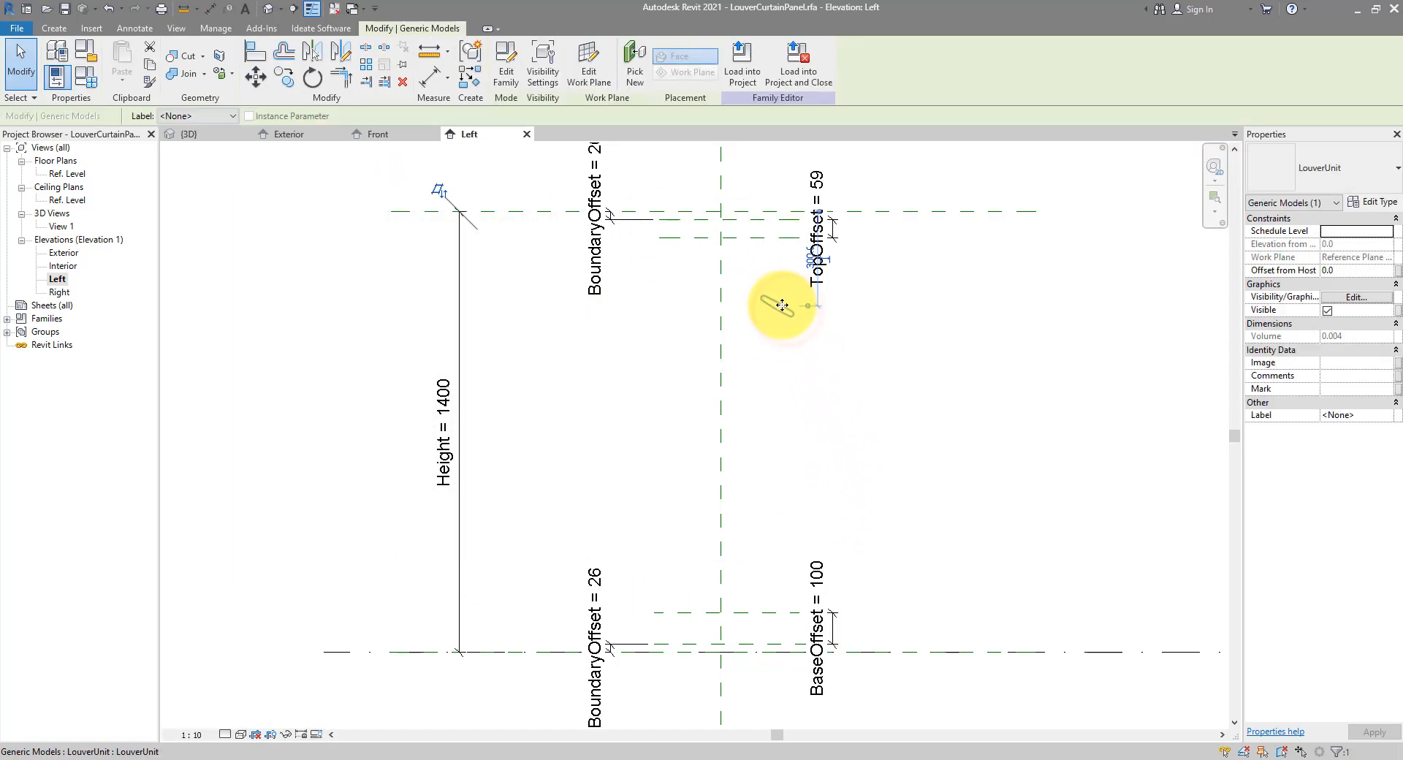
# Move the louver's centre to the reference-plane intersection
pyautogui.scroll(3, 750, 241)
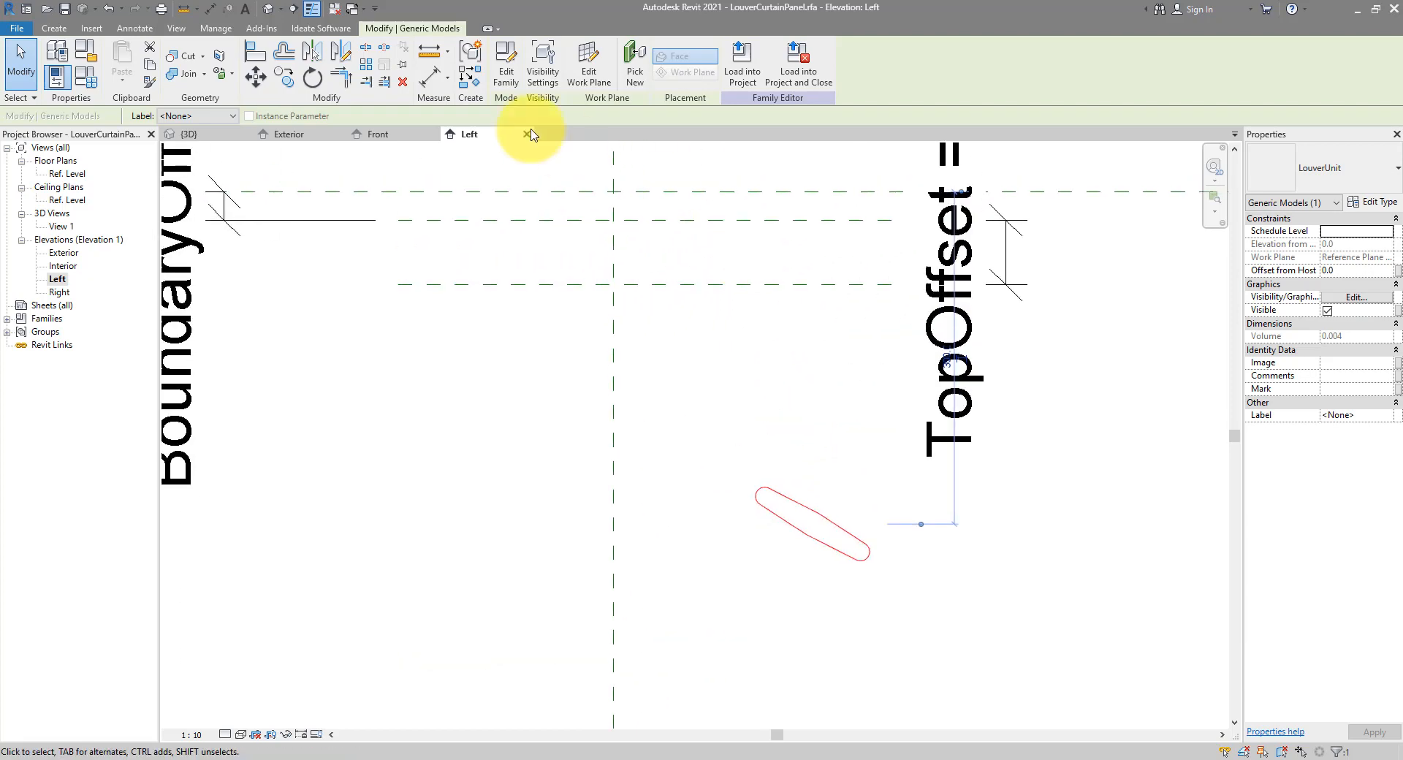
pyautogui.click(256, 76)
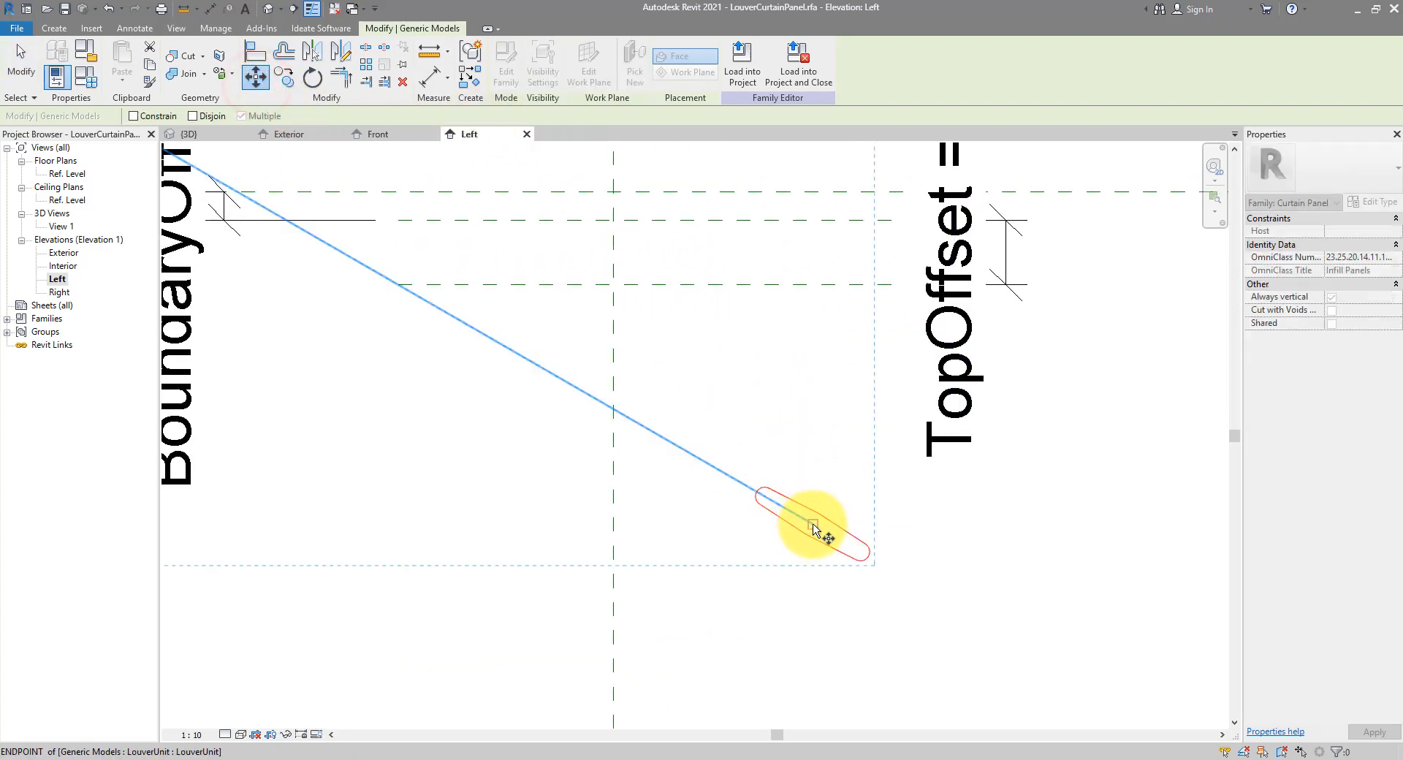
pyautogui.click(812, 523)
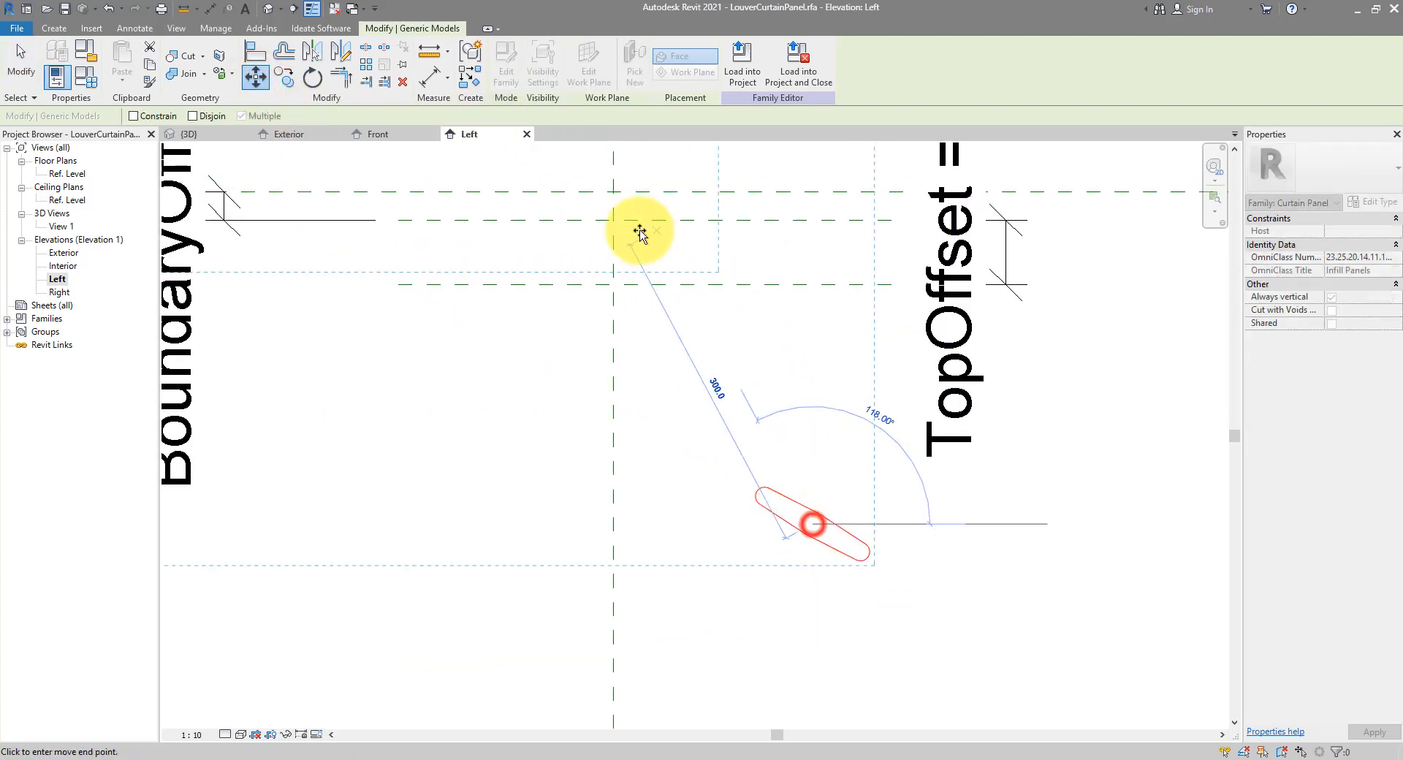
pyautogui.click(613, 285)
pyautogui.press('Escape')
pyautogui.scroll(-2, 730, 416)
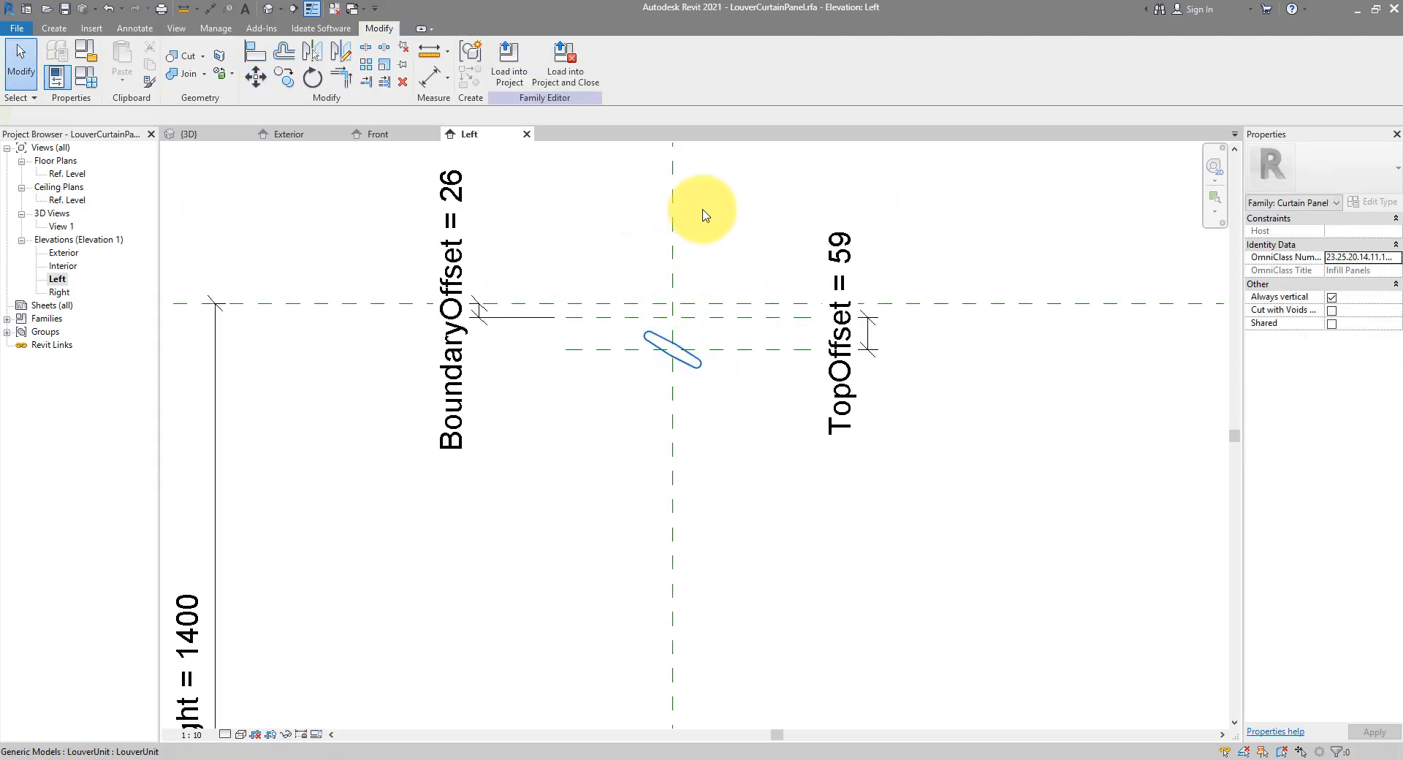
# Align the louver's centre to the horizontal reference plane and lock it
pyautogui.click(752, 194)
pyautogui.click(778, 384)
pyautogui.click(769, 348)
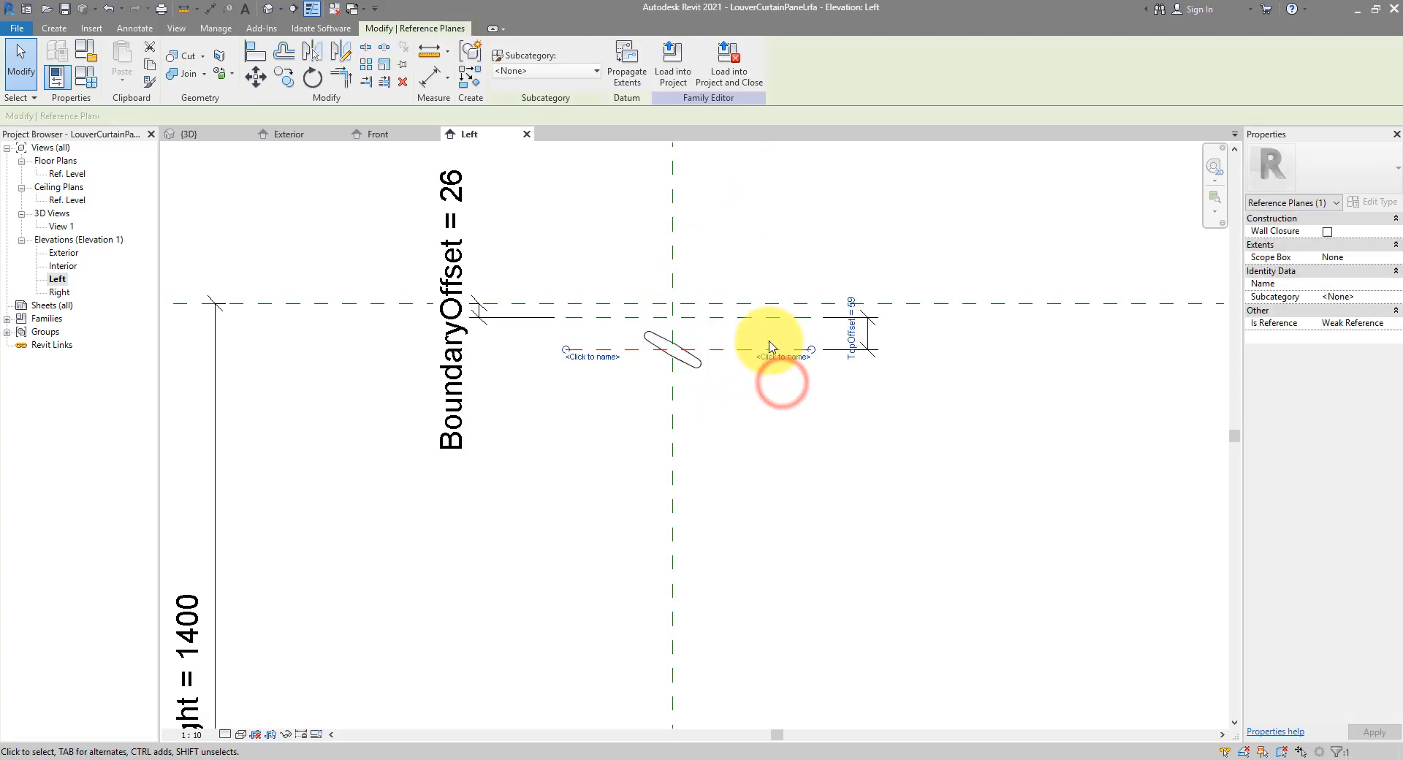
pyautogui.click(780, 422)
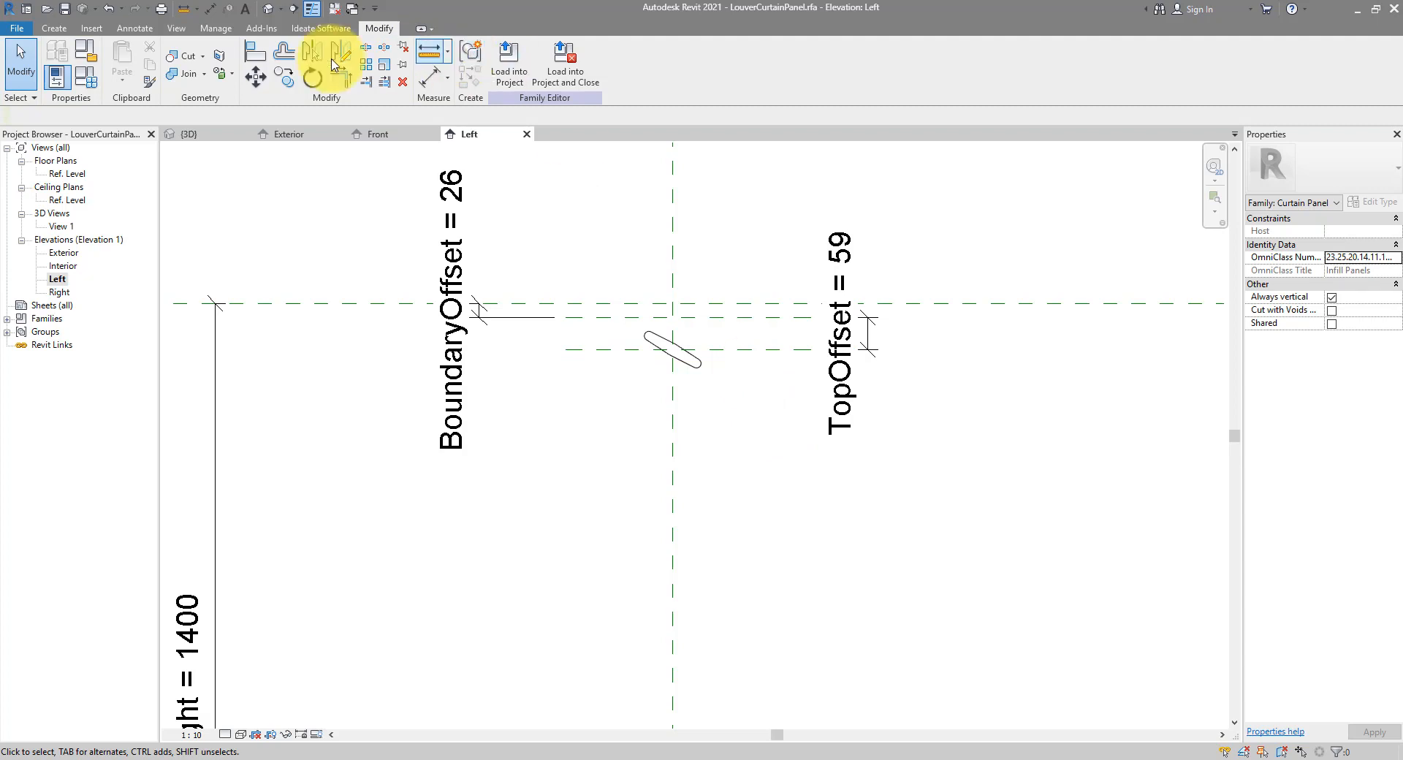
pyautogui.click(255, 51)
pyautogui.click(786, 349)
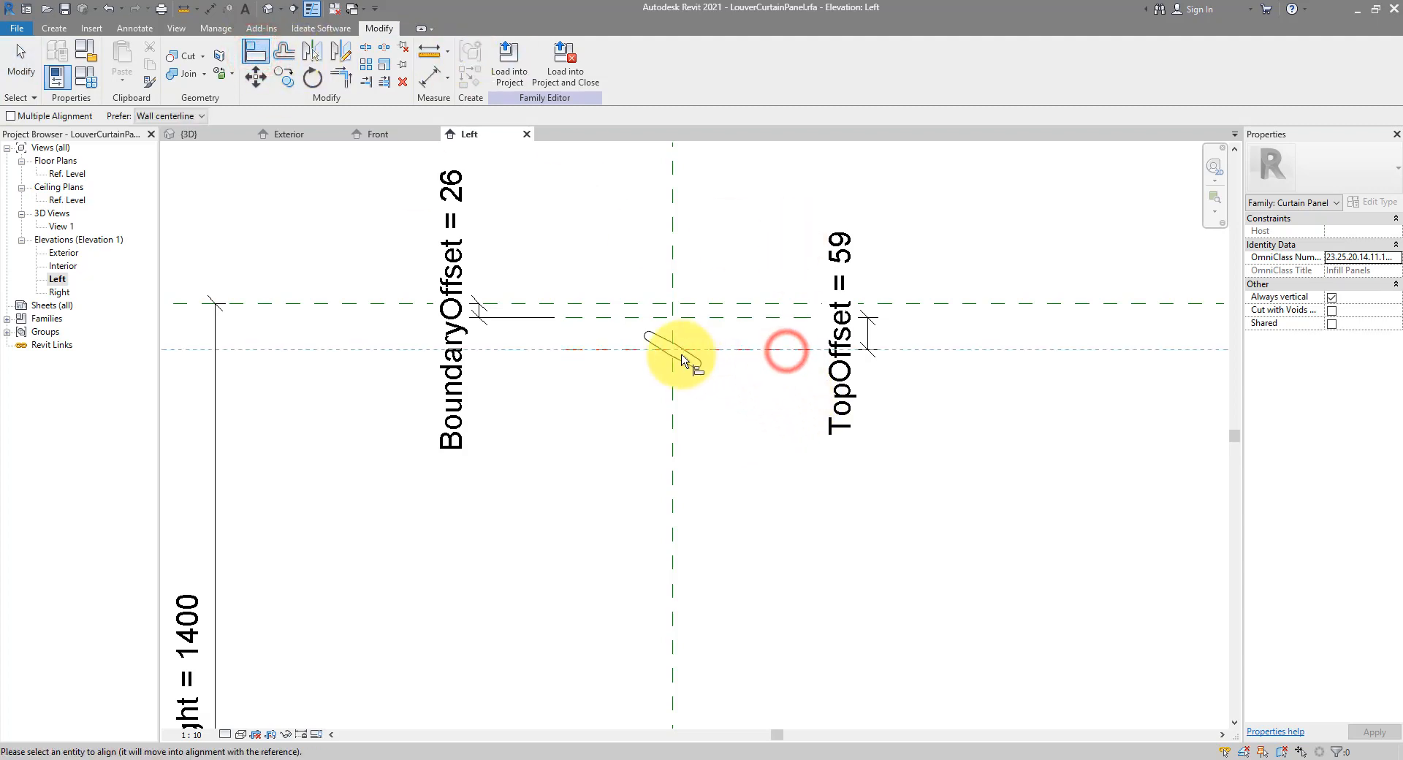
pyautogui.scroll(-3, 674, 355)
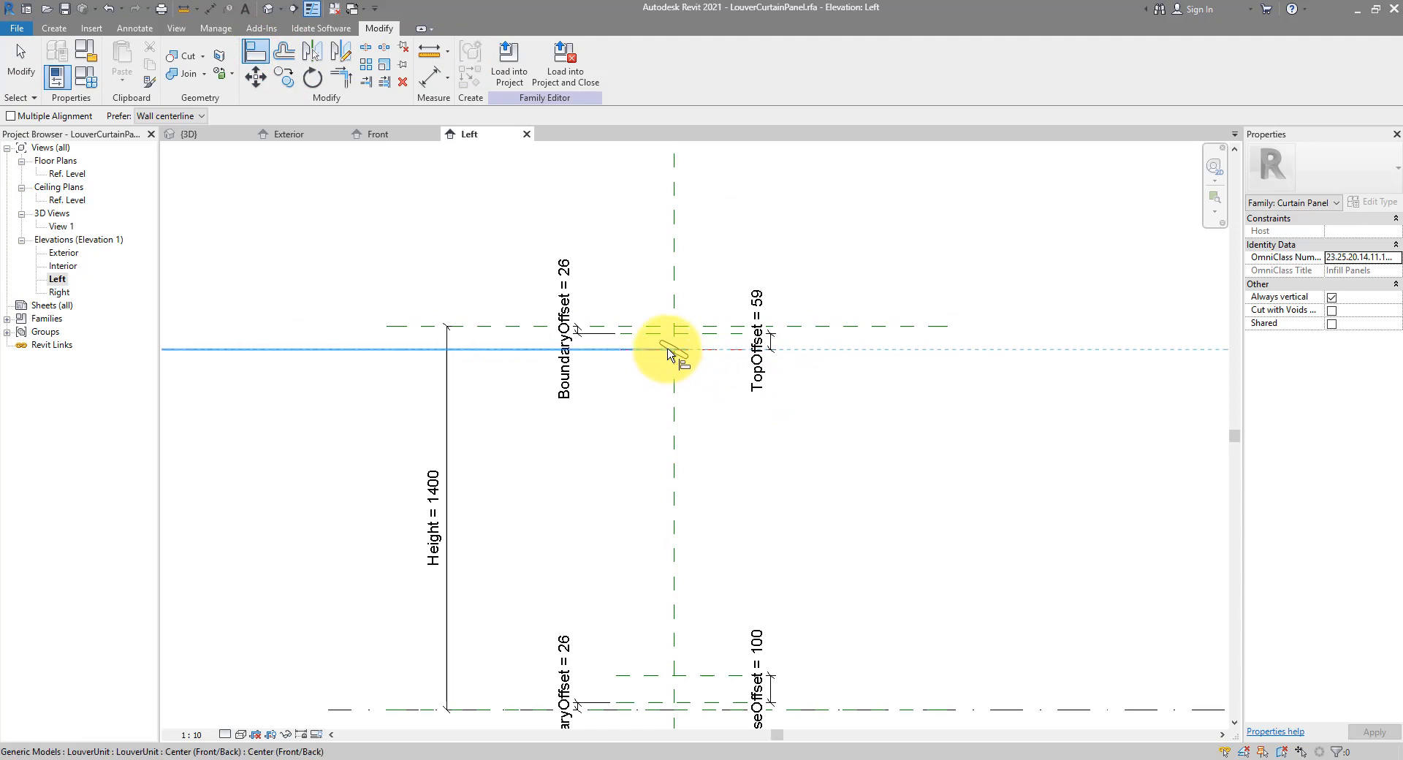
pyautogui.scroll(-3, 681, 359)
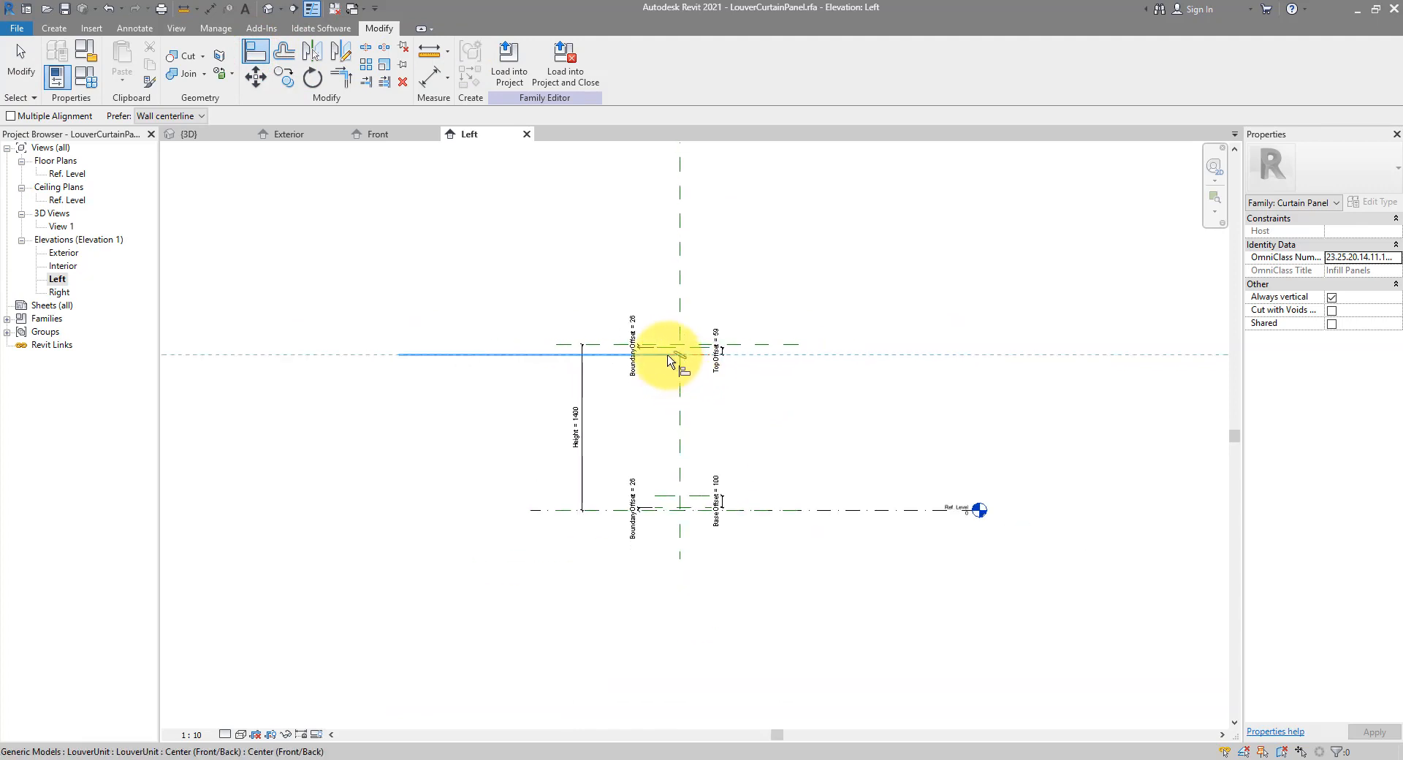
pyautogui.scroll(4, 667, 358)
pyautogui.click(667, 358)
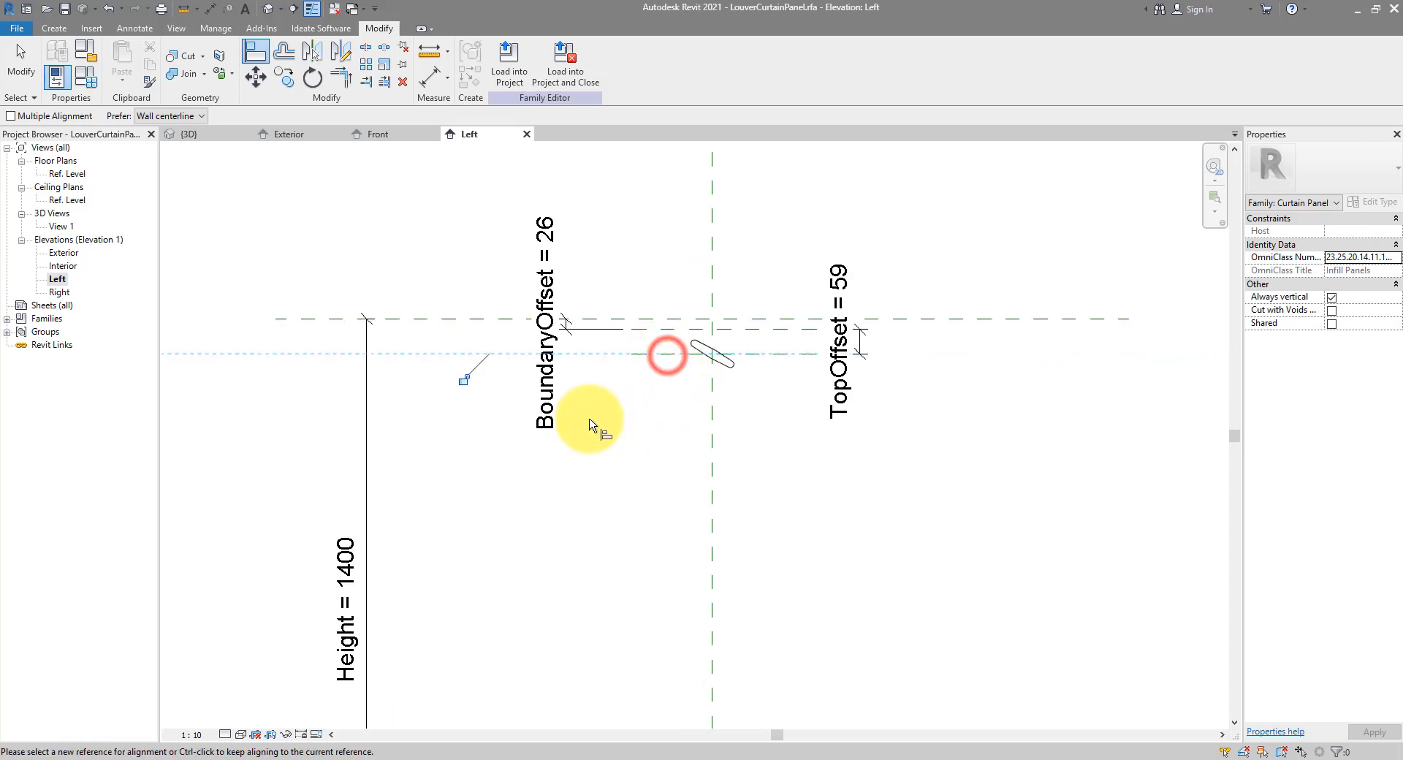
pyautogui.click(462, 381)
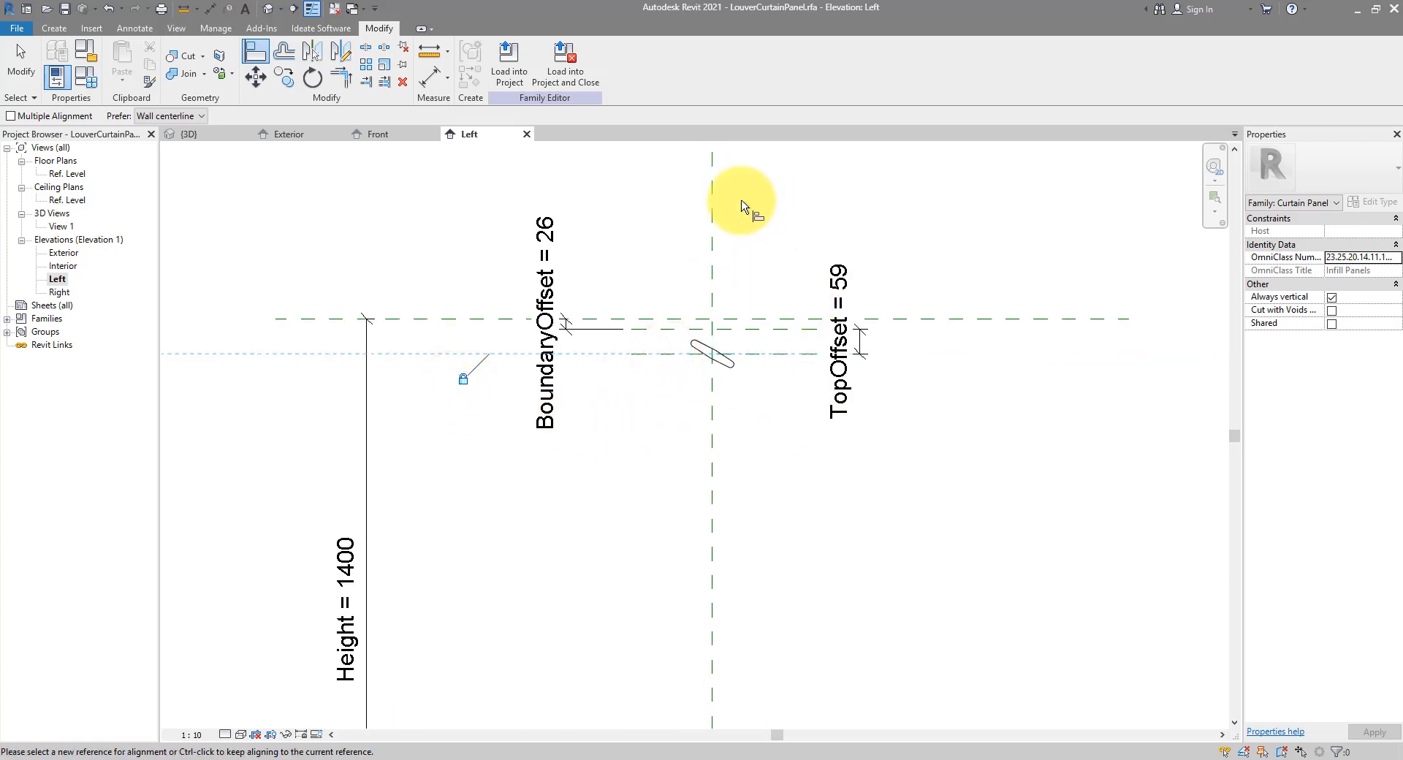
# Align the louver's centre to the Center (Left/Right) plane and lock it
pyautogui.click(714, 512)
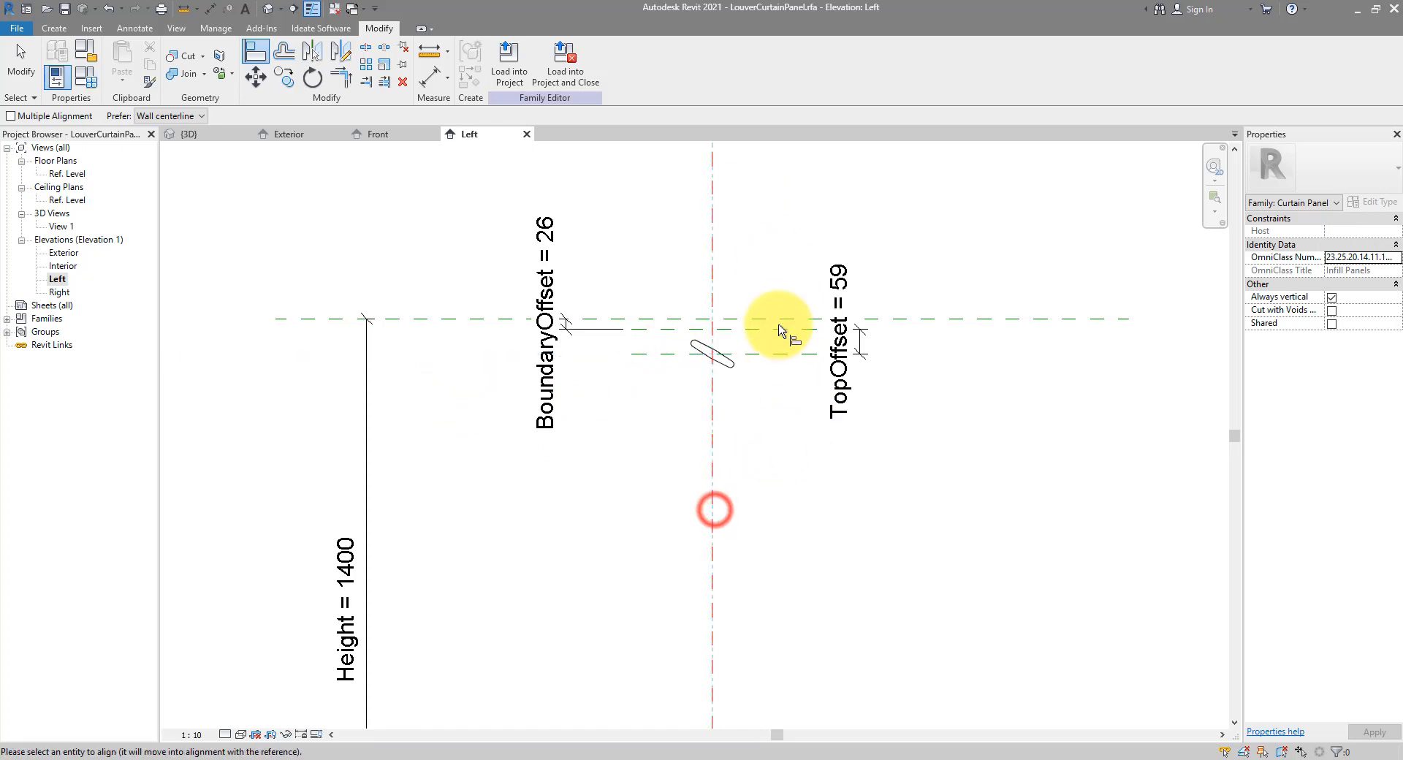
pyautogui.click(715, 313)
pyautogui.click(736, 461)
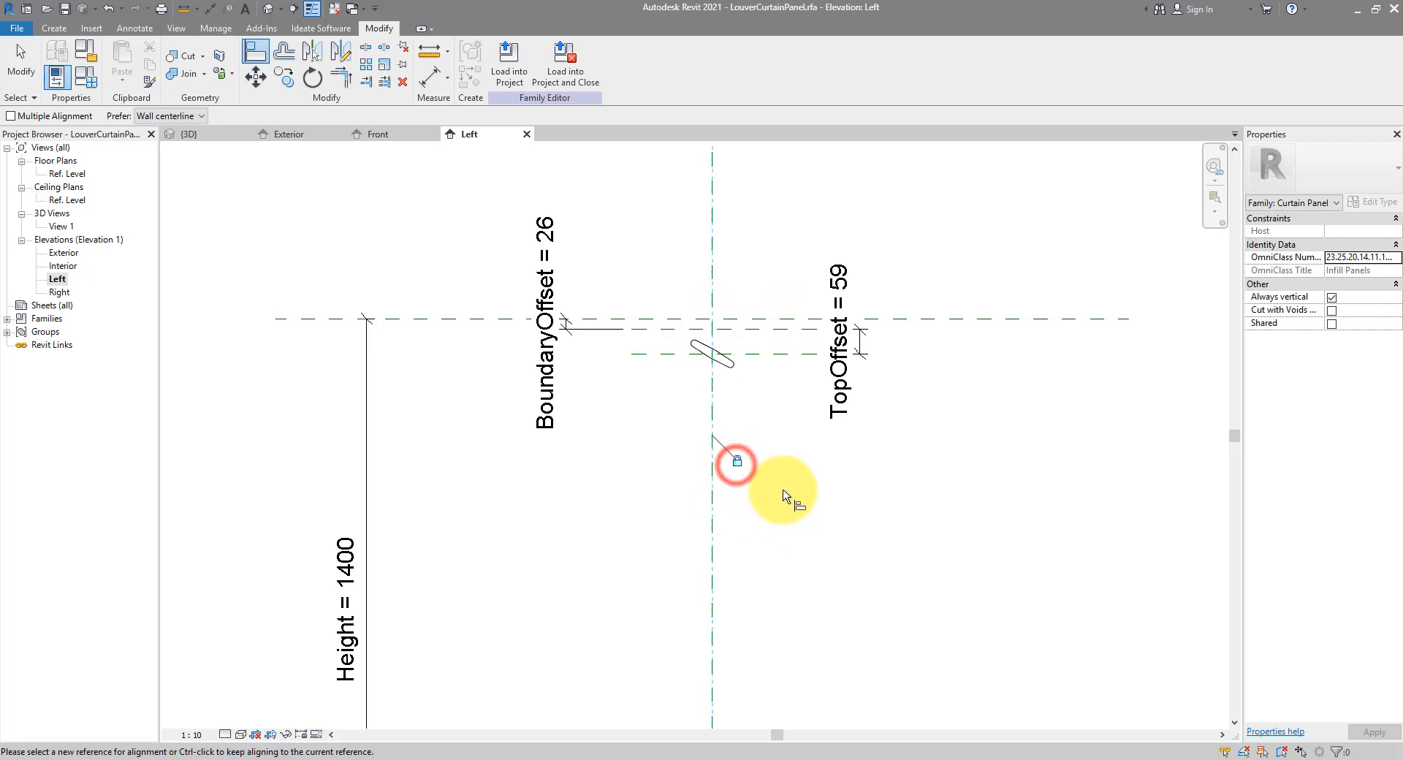
pyautogui.press('Escape')
pyautogui.press('Escape')
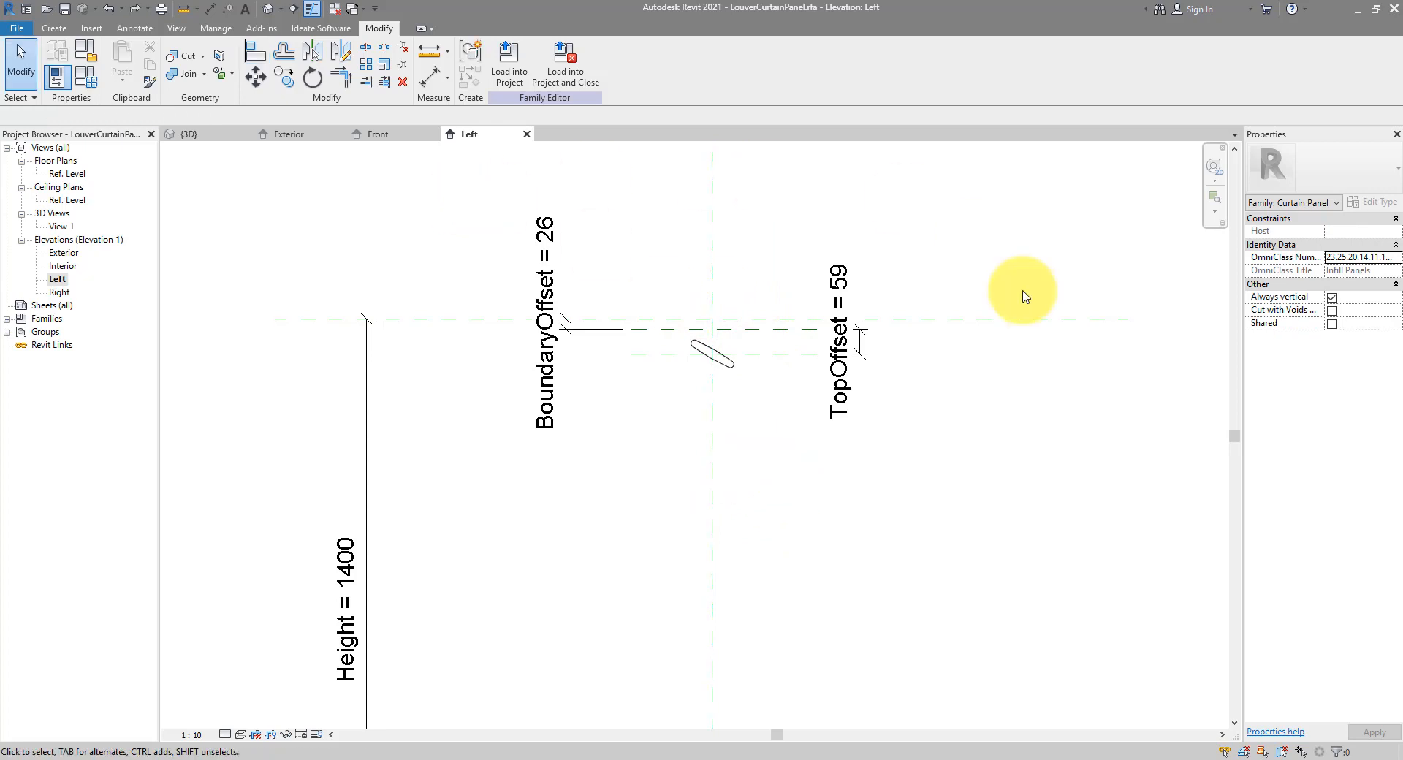
# Lock the upper BoundaryOffset, BaseOffset and lower BoundaryOffset dimensions
pyautogui.click(570, 331)
pyautogui.click(589, 324)
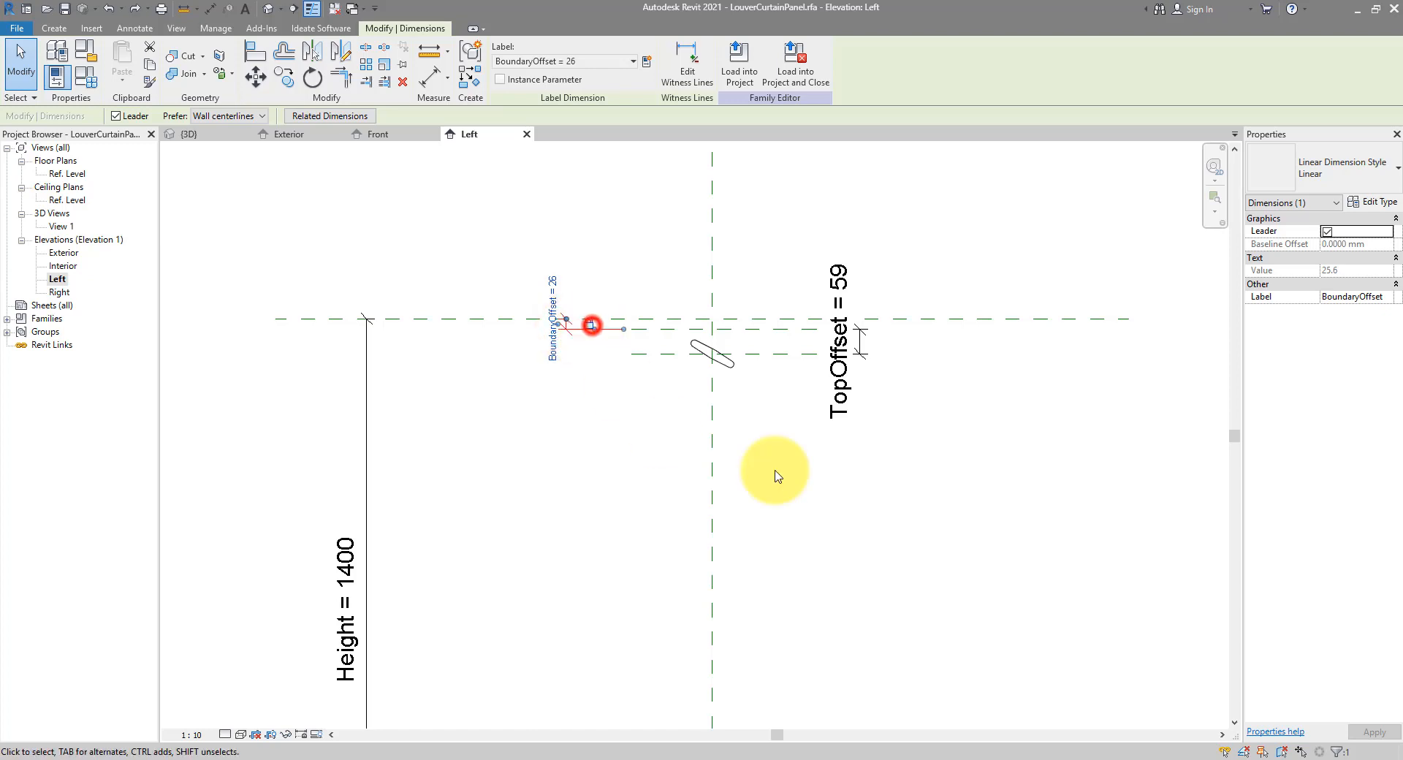
pyautogui.click(913, 366)
pyautogui.scroll(-3, 837, 486)
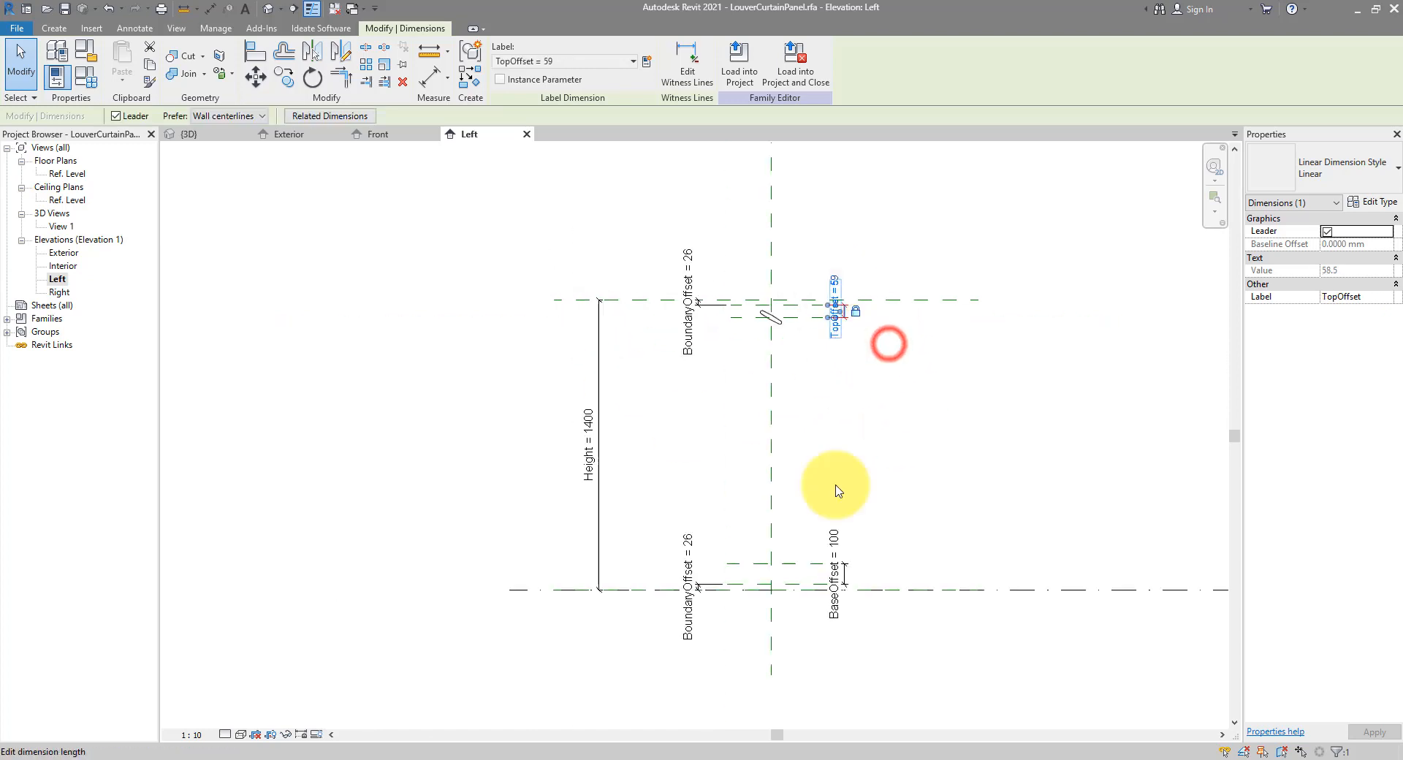
pyautogui.click(810, 503)
pyautogui.click(831, 533)
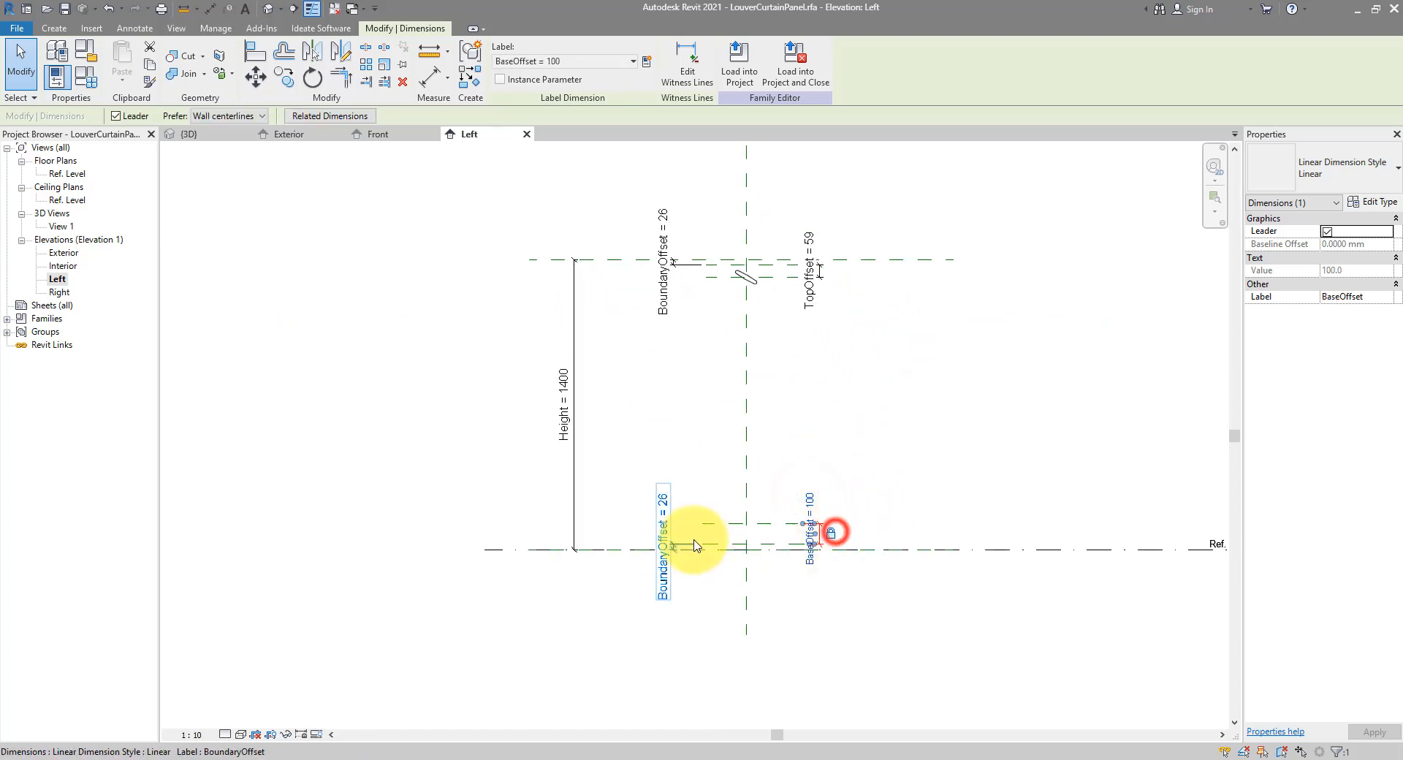
pyautogui.click(671, 545)
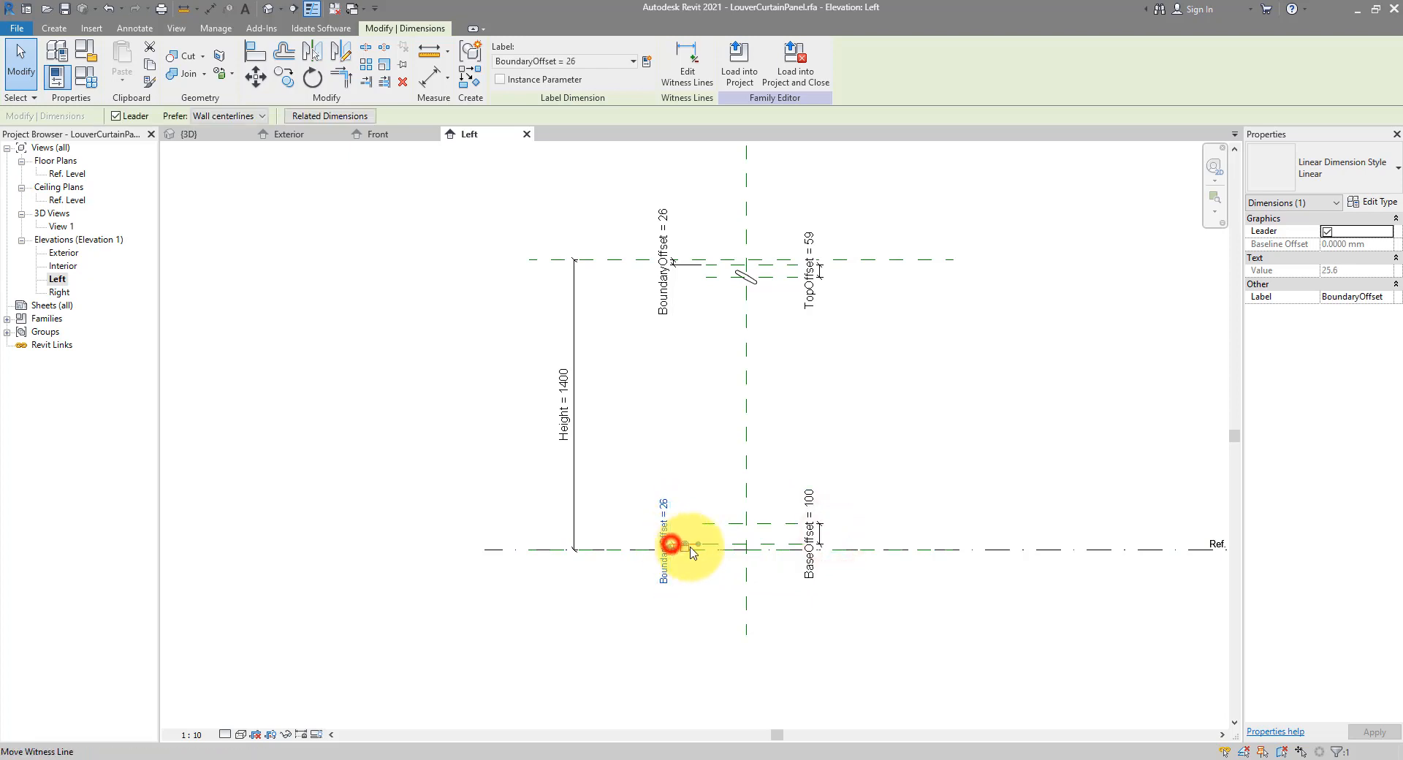
pyautogui.click(673, 448)
# Drag the Top reference plane upward to flex the panel to Height = 1480
pyautogui.scroll(2, 789, 372)
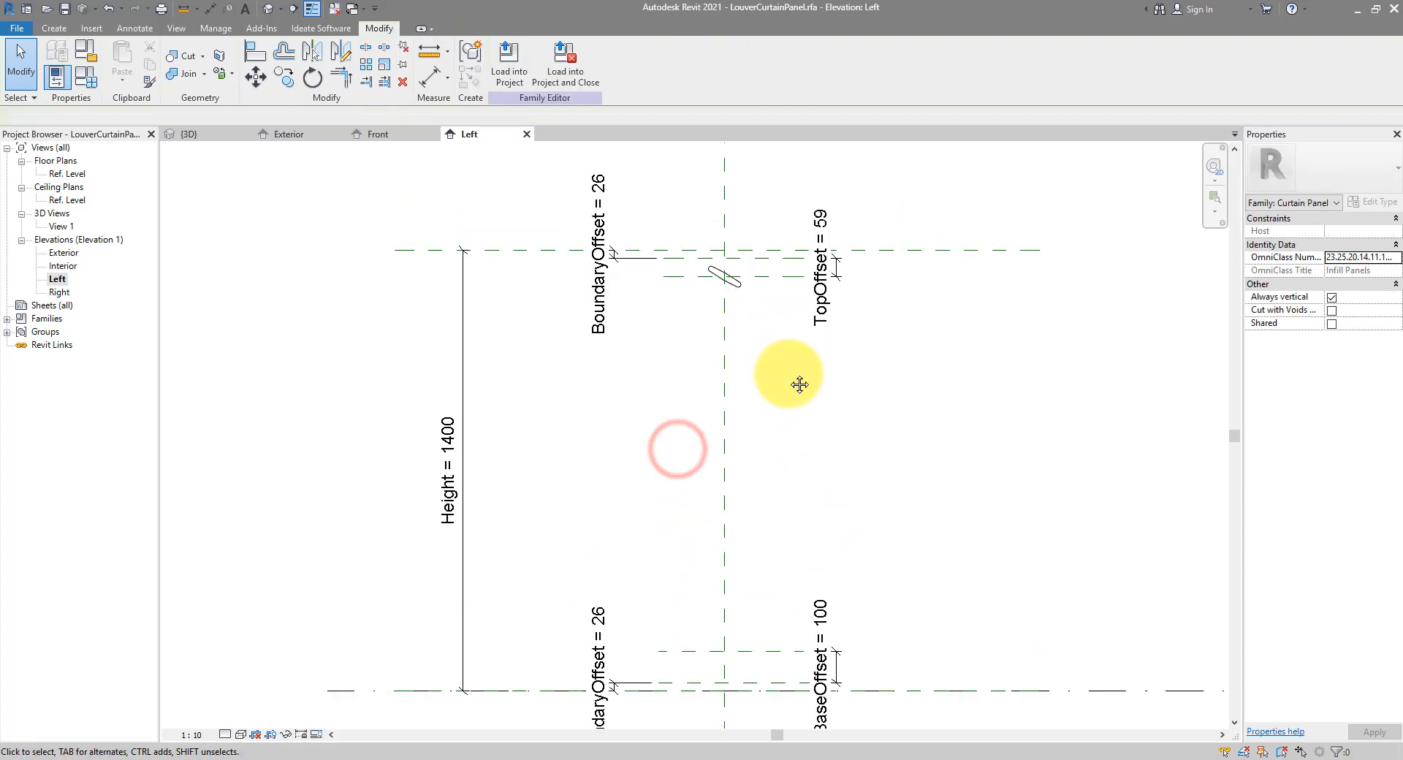
pyautogui.click(925, 249)
pyautogui.moveTo(916, 250)
pyautogui.mouseDown()
pyautogui.moveTo(913, 207)
pyautogui.moveTo(909, 331)
pyautogui.moveTo(910, 224)
pyautogui.mouseUp()
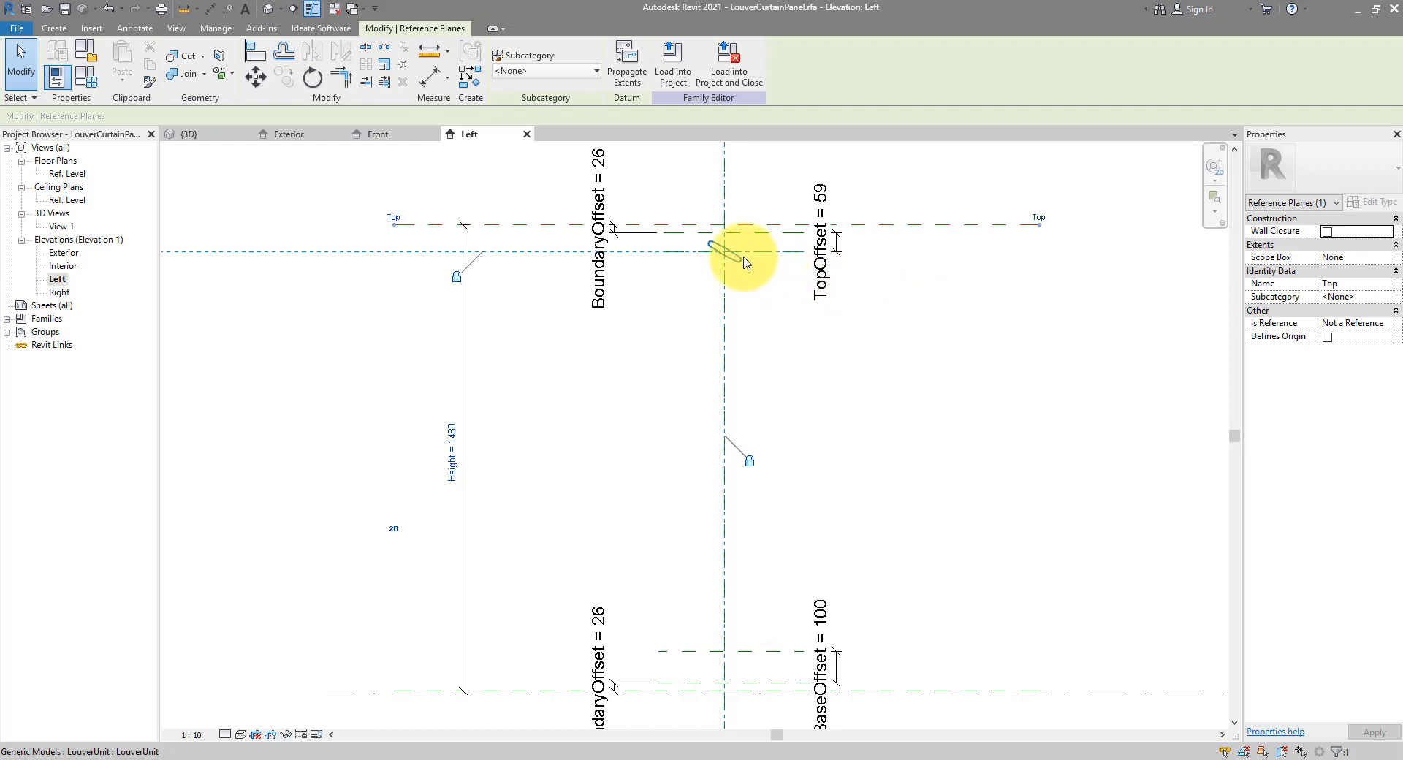
# In the Ref. Level plan, draw a reference plane just inside each outer side plane
pyautogui.doubleClick(70, 176)
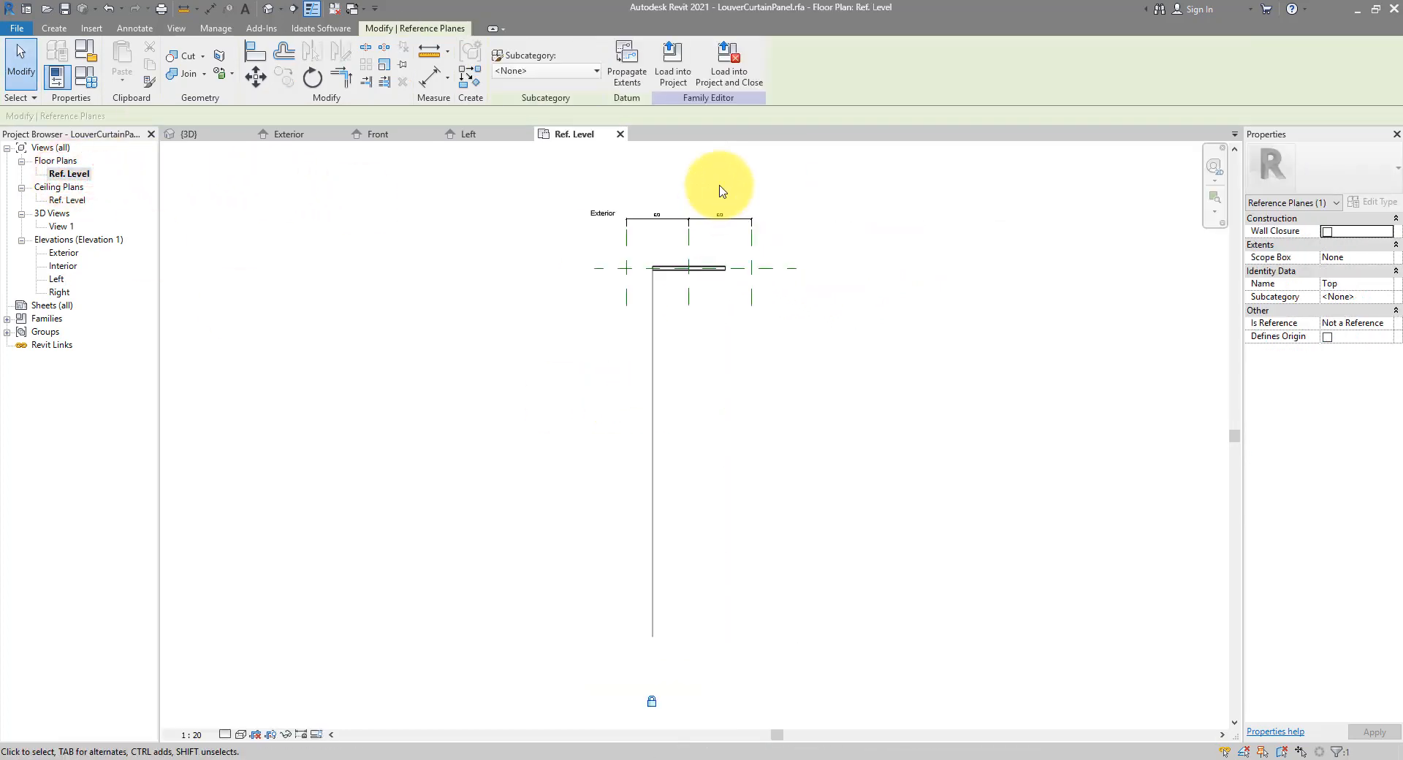
pyautogui.scroll(6, 690, 242)
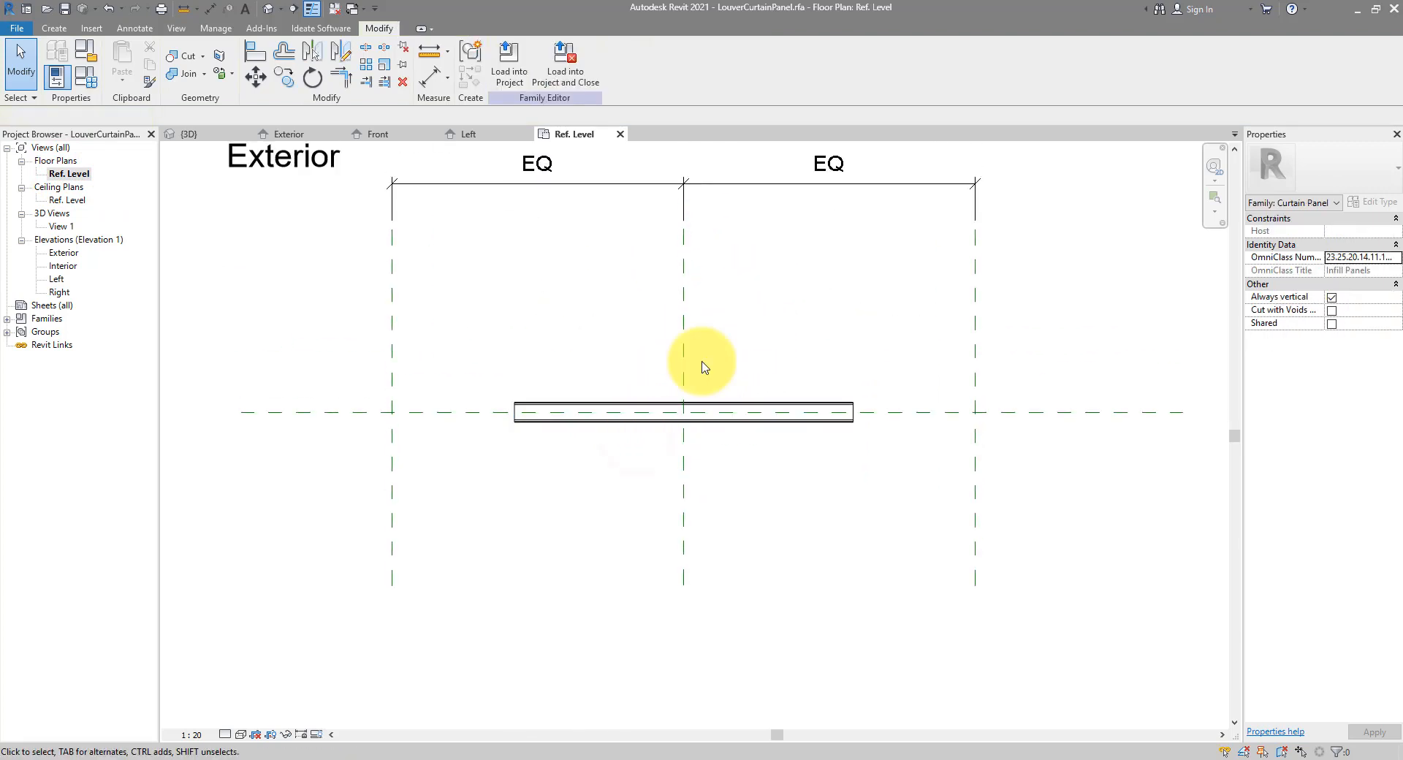
pyautogui.click(1003, 410)
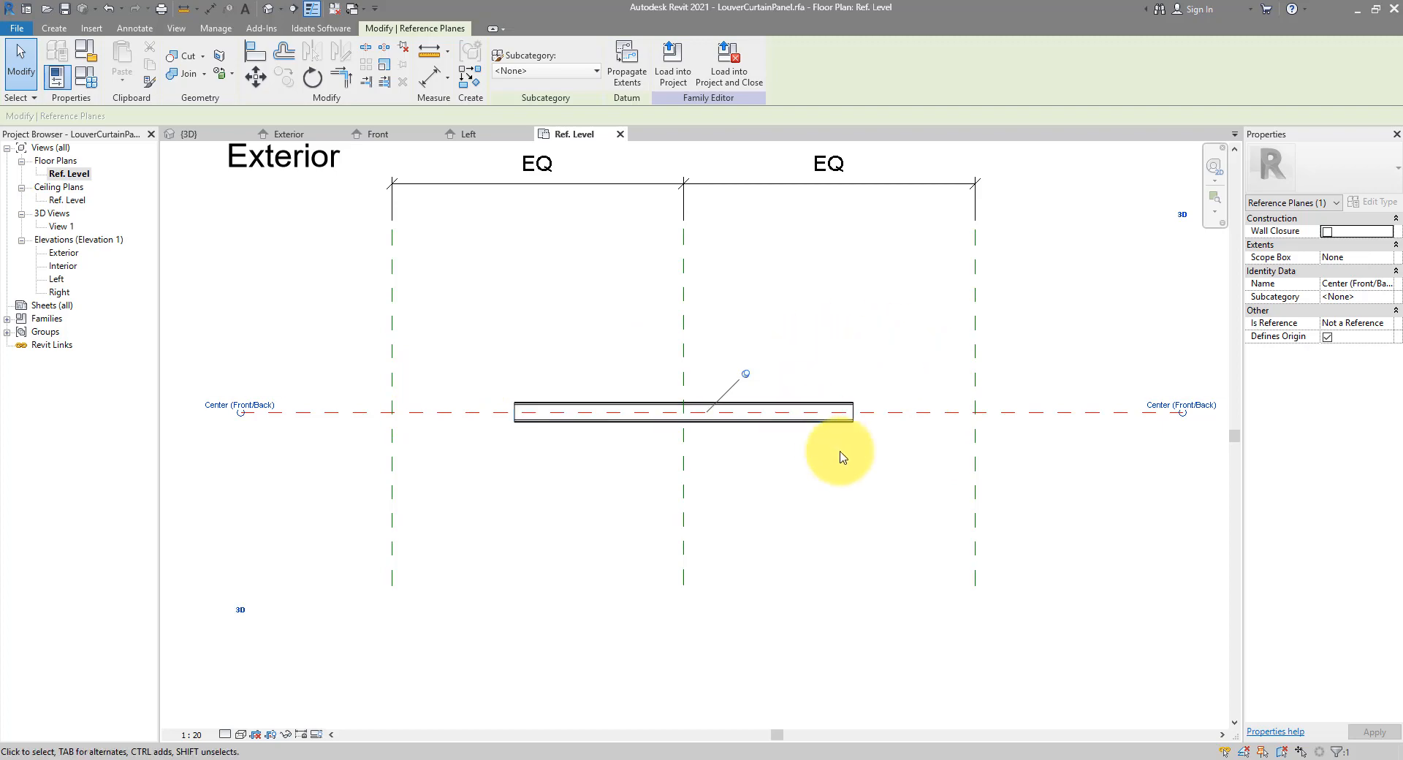
pyautogui.click(58, 29)
pyautogui.click(825, 64)
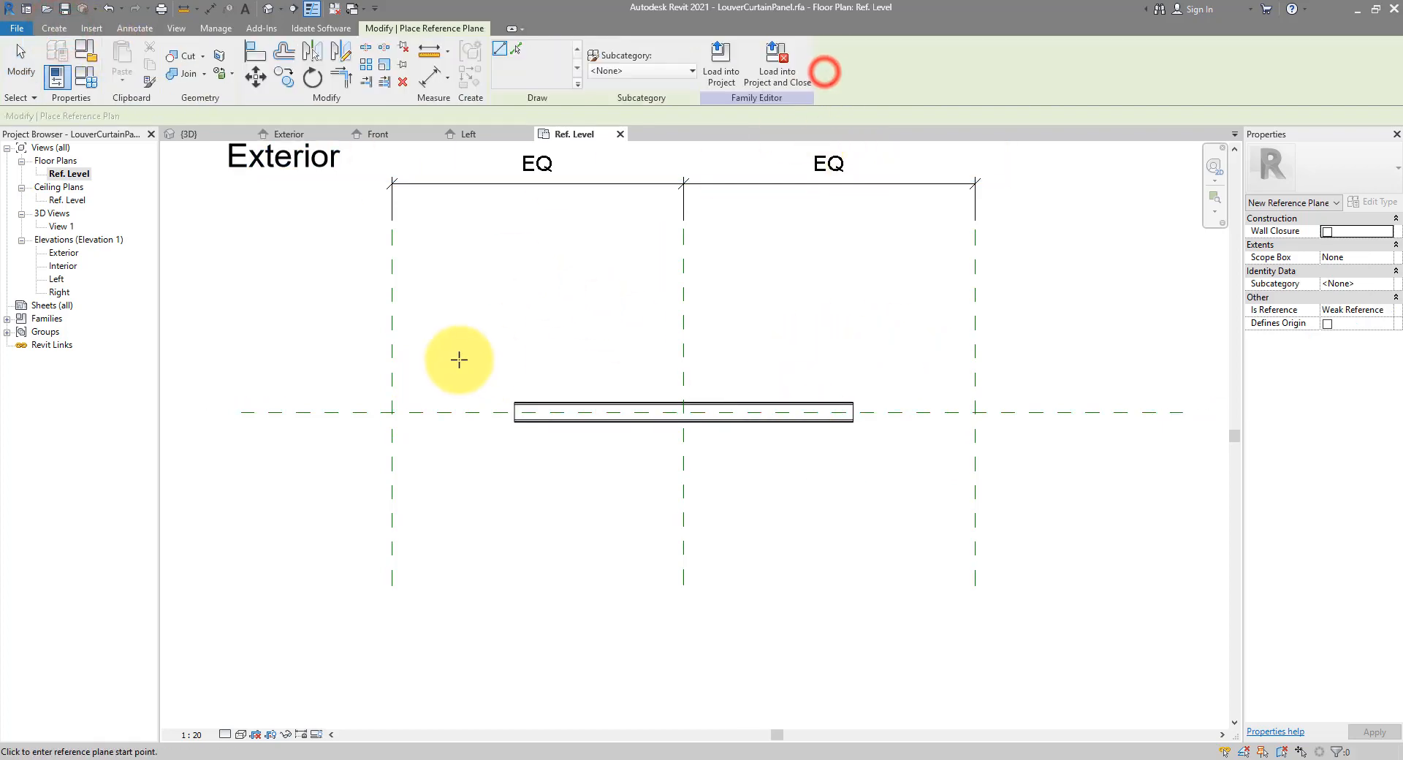
pyautogui.click(400, 361)
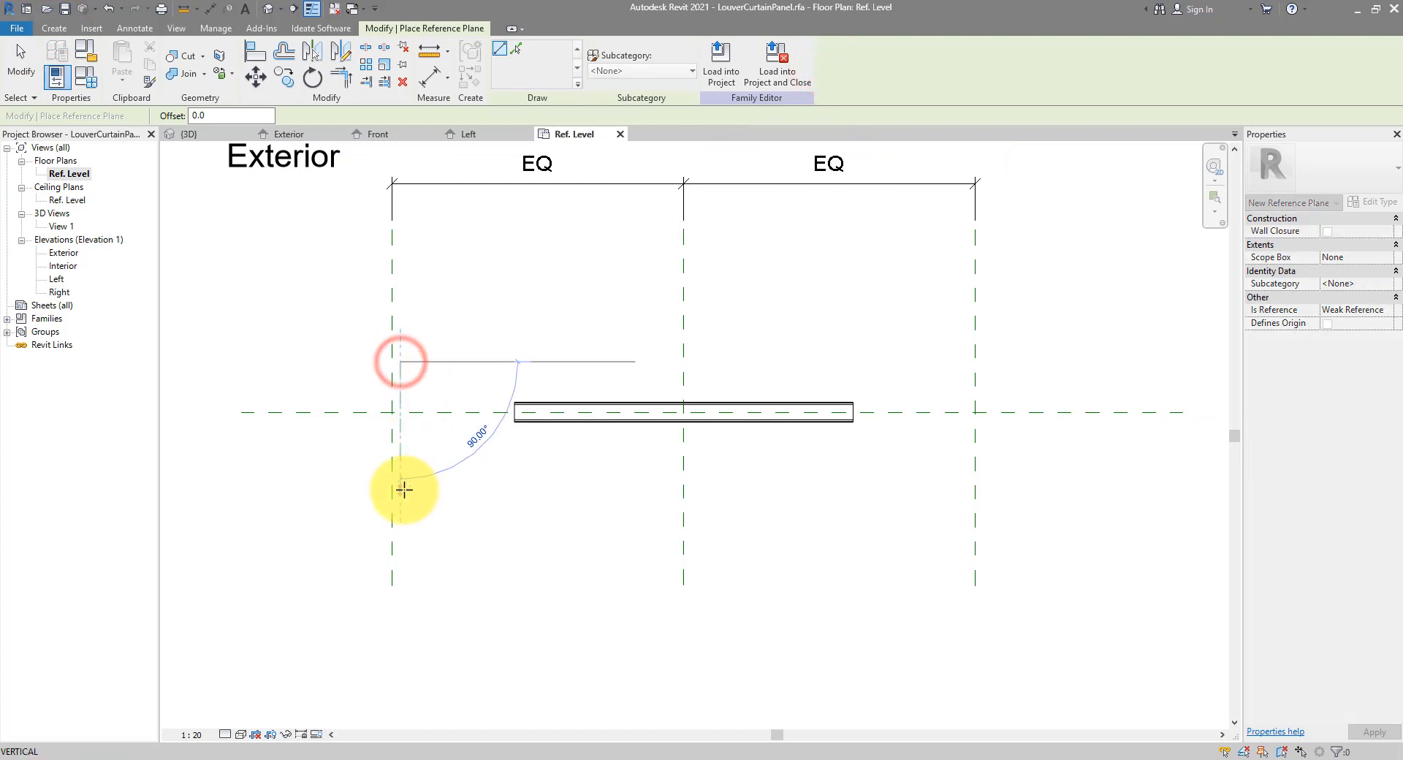
pyautogui.click(401, 489)
pyautogui.click(963, 355)
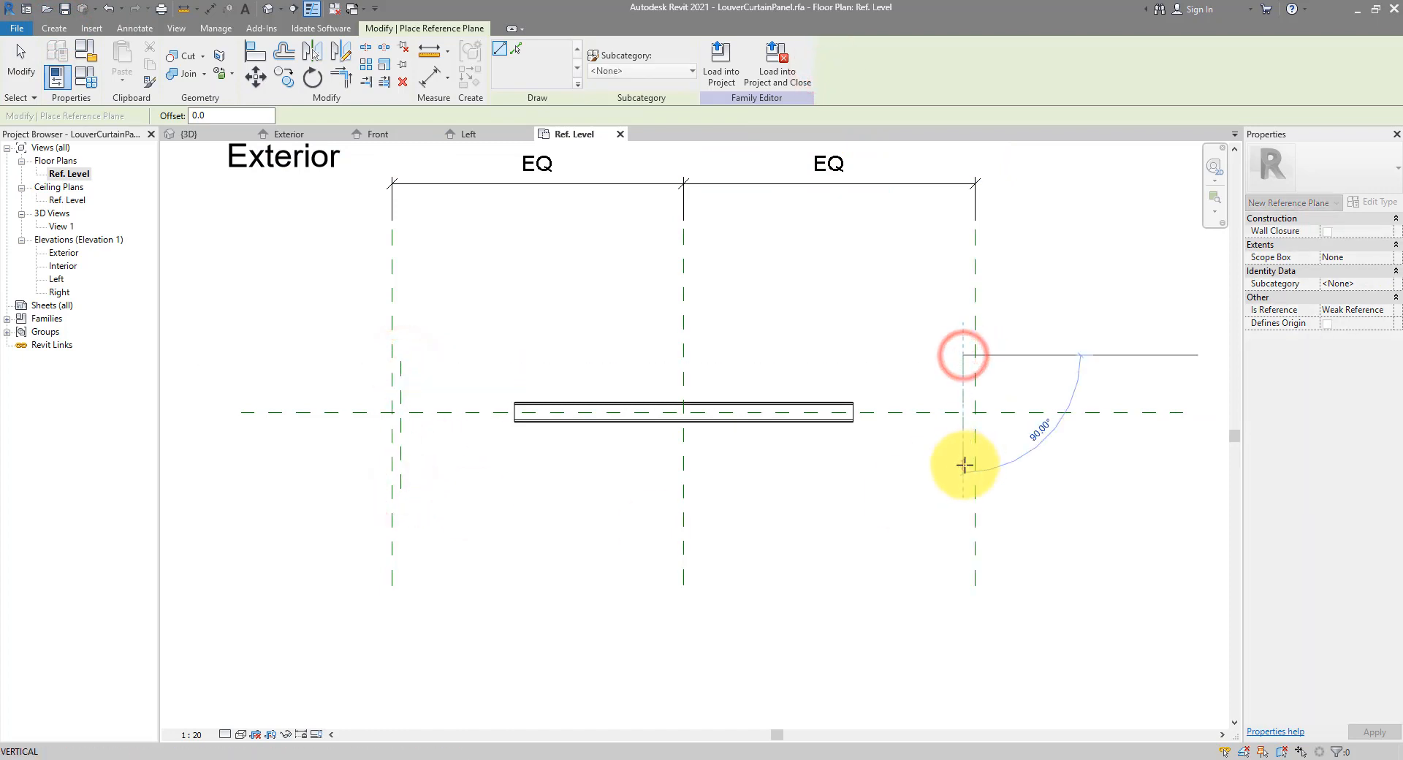
pyautogui.click(963, 465)
# Dimension the left and right gaps between the outer planes and the new planes
pyautogui.click(210, 9)
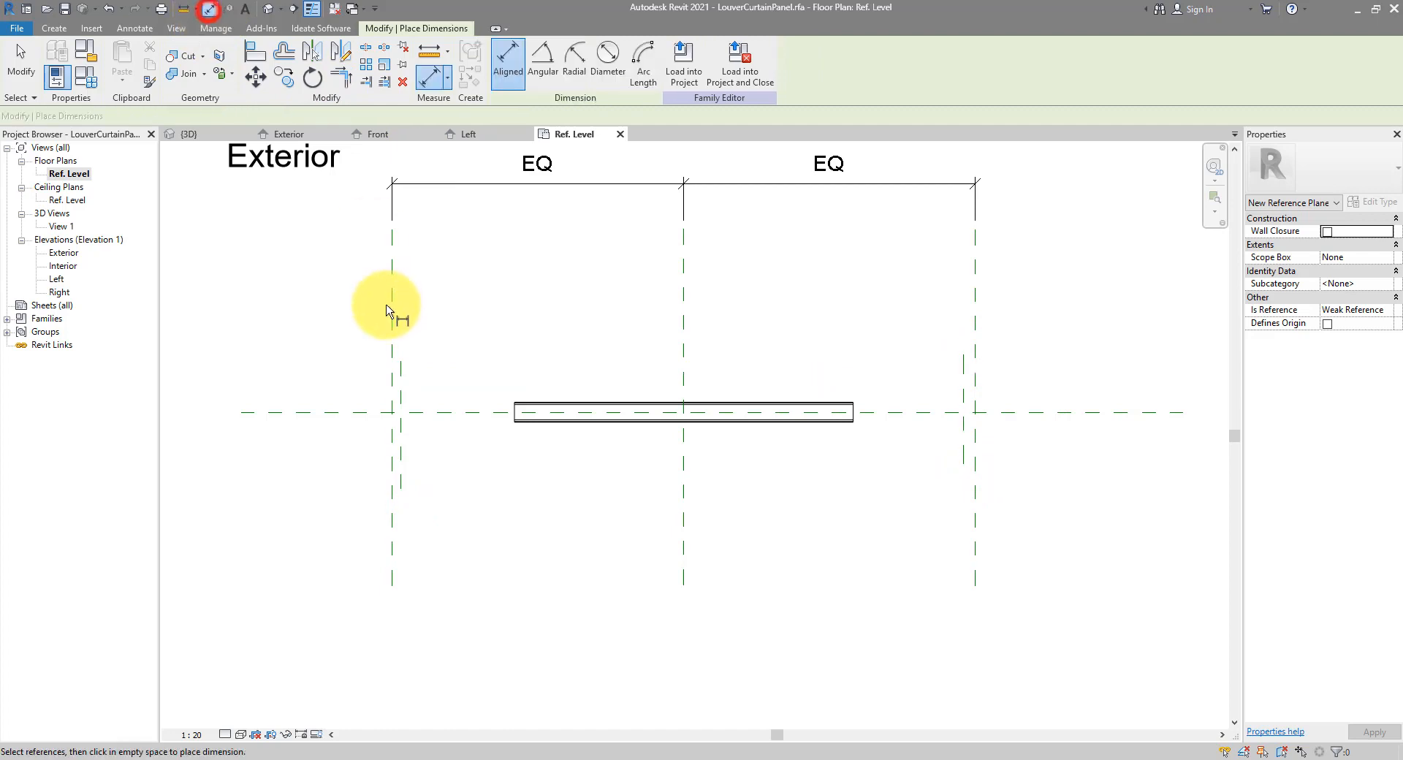
pyautogui.click(388, 351)
pyautogui.click(398, 361)
pyautogui.click(363, 363)
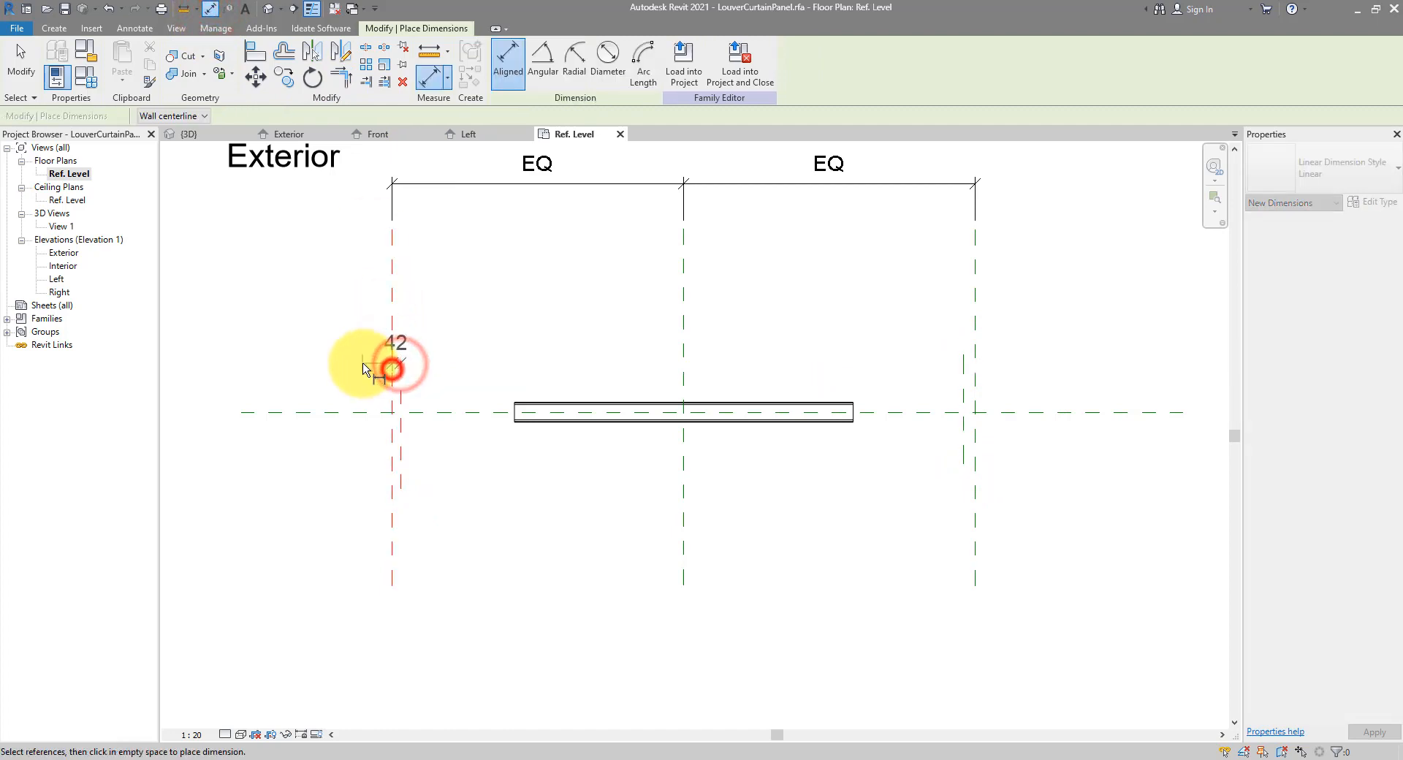
pyautogui.click(962, 377)
pyautogui.click(974, 382)
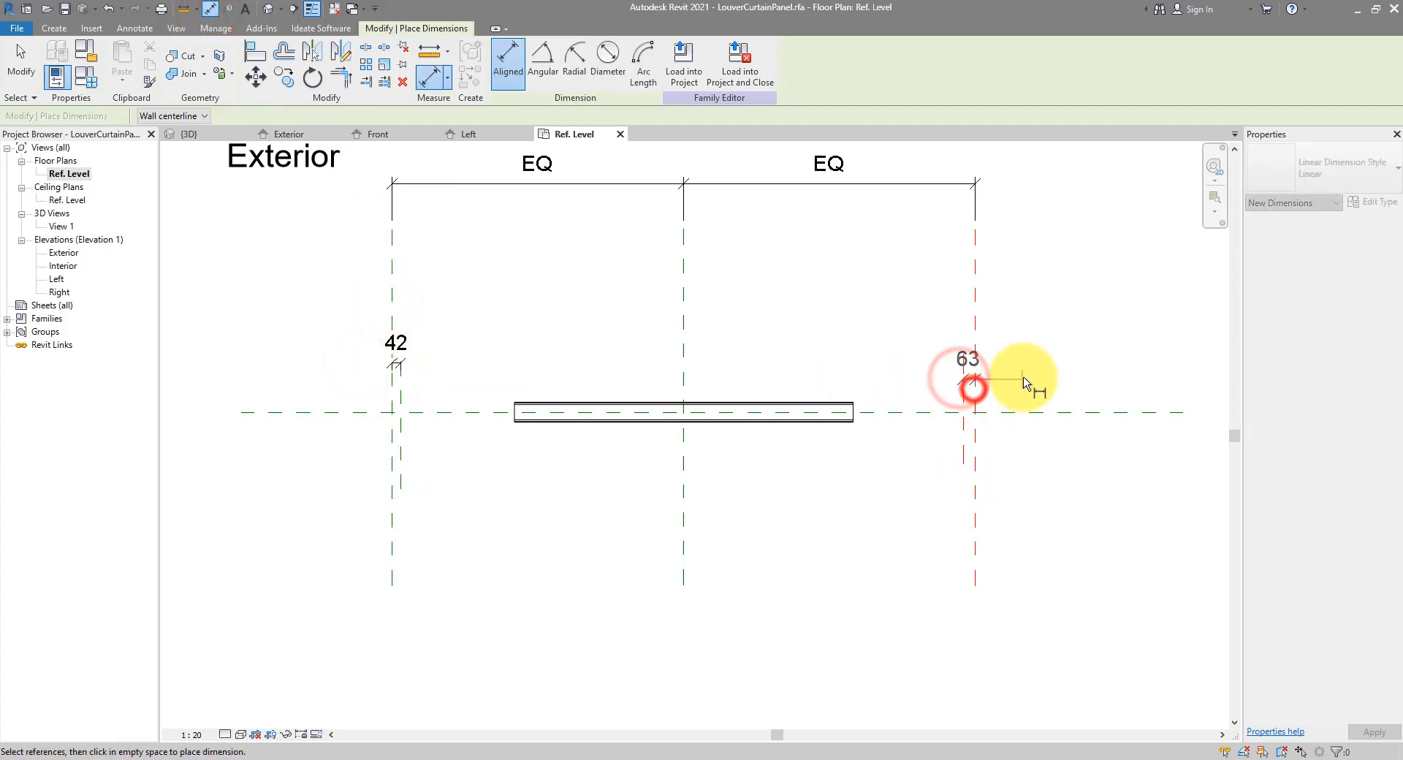
pyautogui.click(993, 366)
pyautogui.press('Escape')
pyautogui.press('Escape')
# Label both gap dimensions with the existing BoundaryOffset parameter (26)
pyautogui.moveTo(296, 285); pyautogui.dragTo(1037, 399)
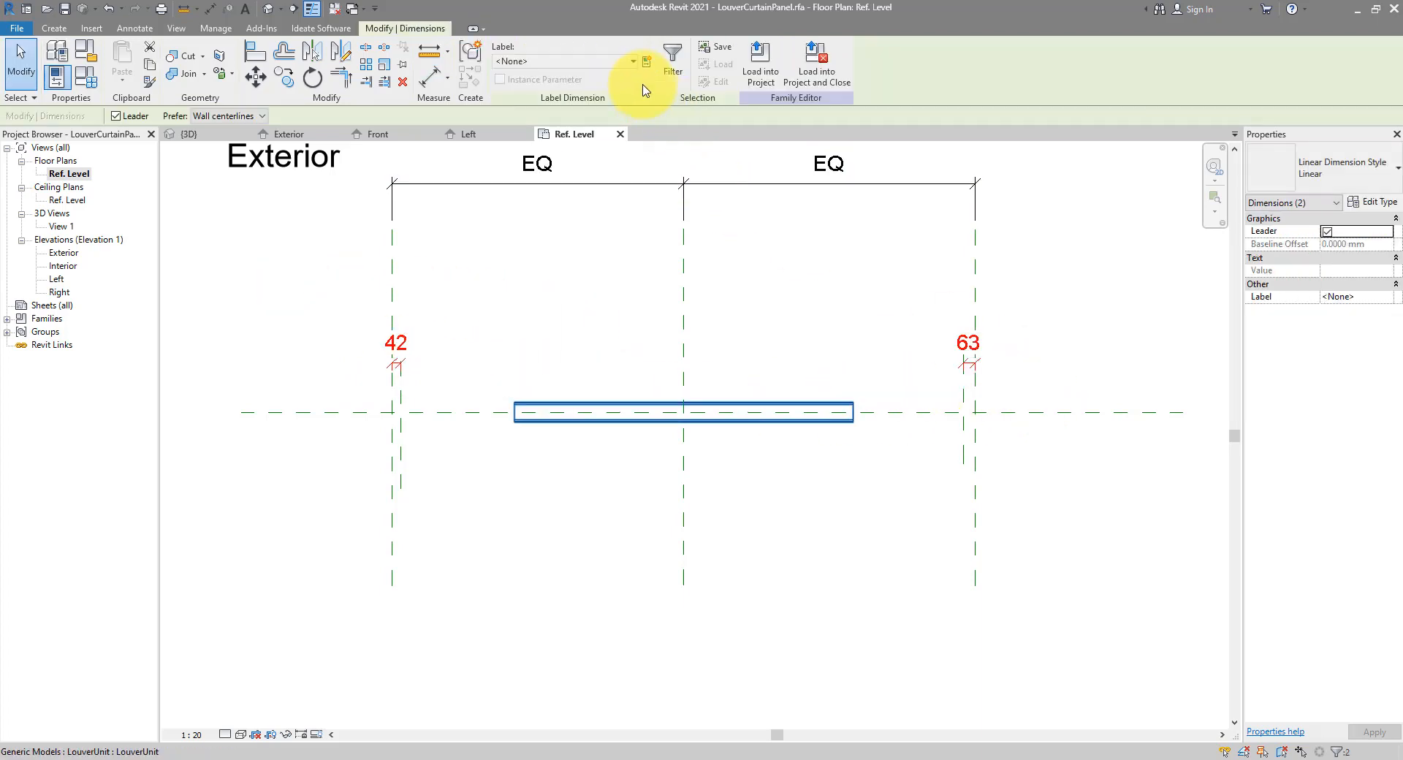
pyautogui.click(633, 62)
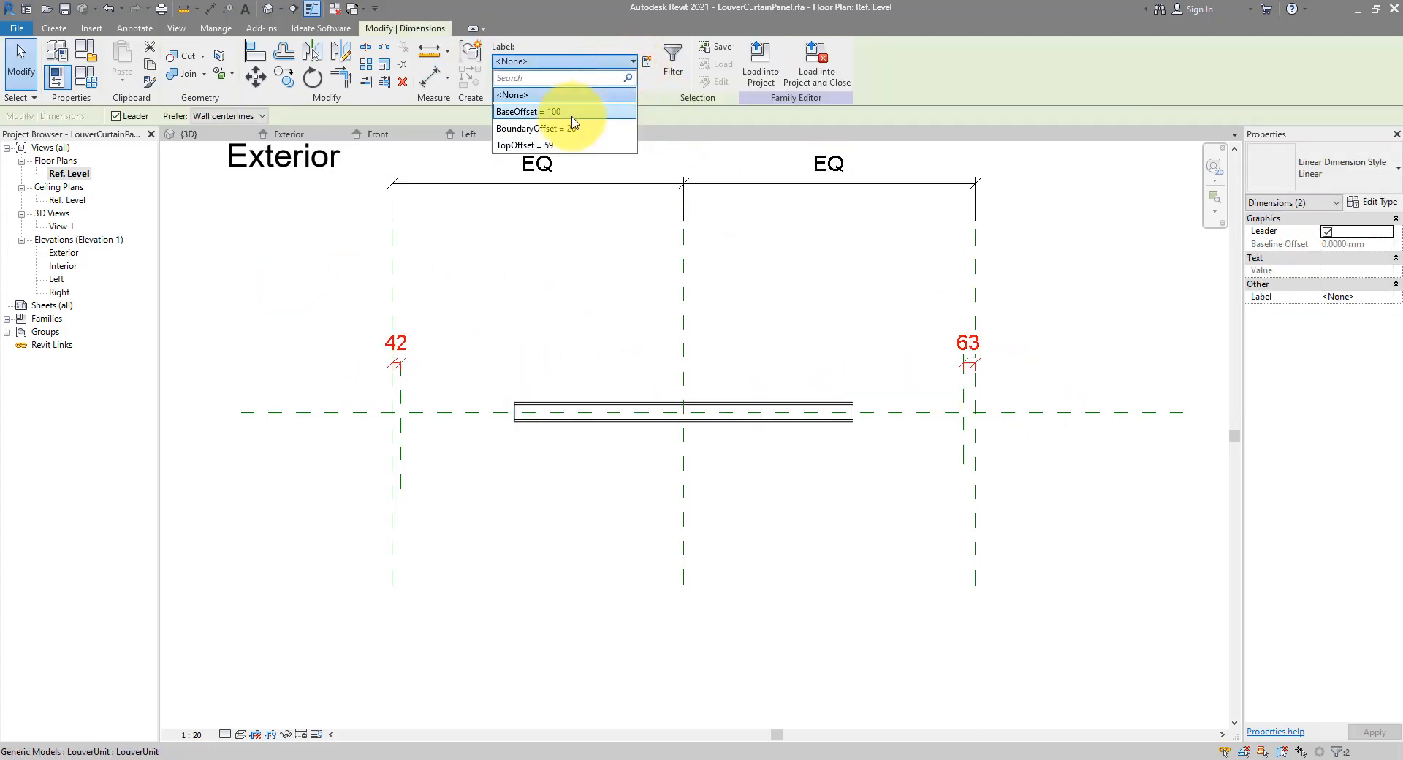
pyautogui.click(564, 129)
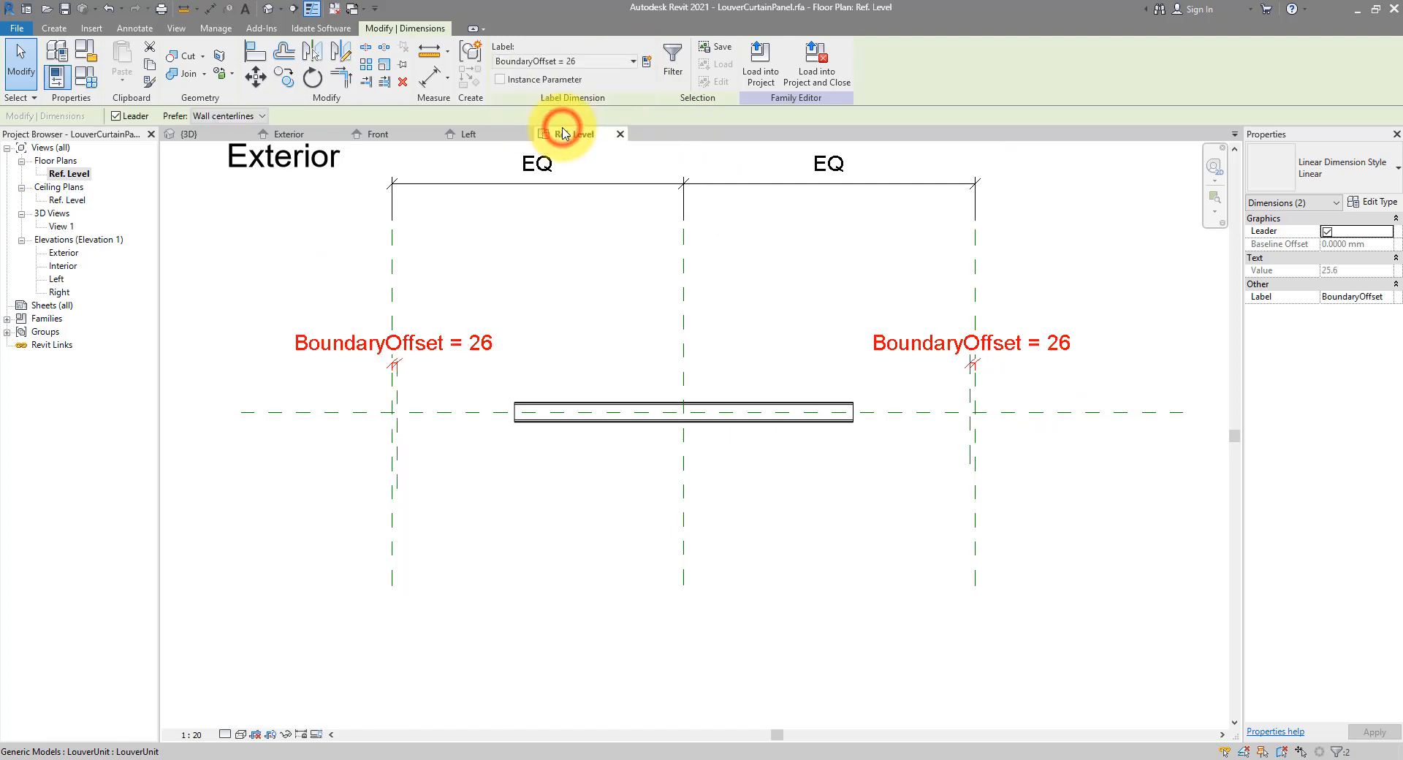
pyautogui.click(764, 298)
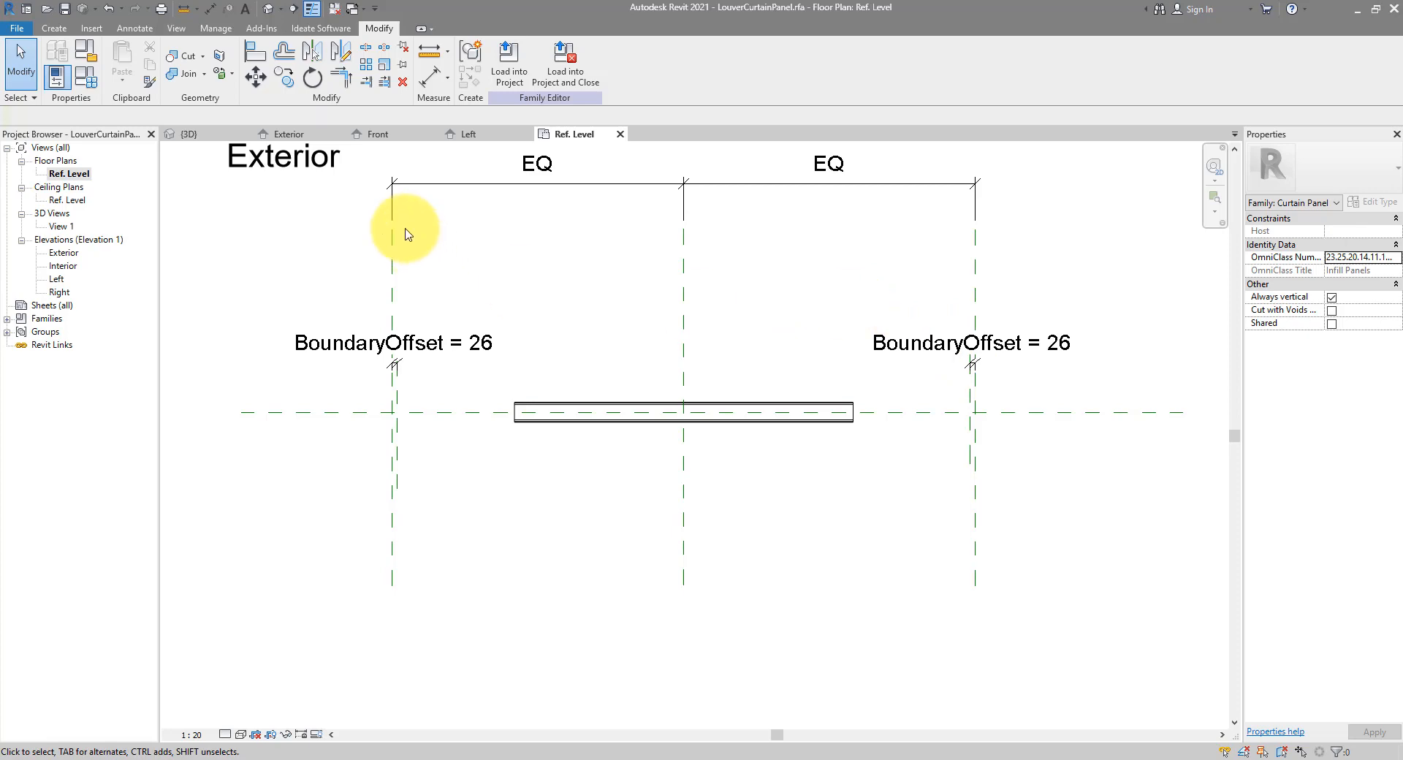
pyautogui.click(54, 28)
# Draw another reference plane inside each BoundaryOffset plane, one left and one right
pyautogui.click(829, 66)
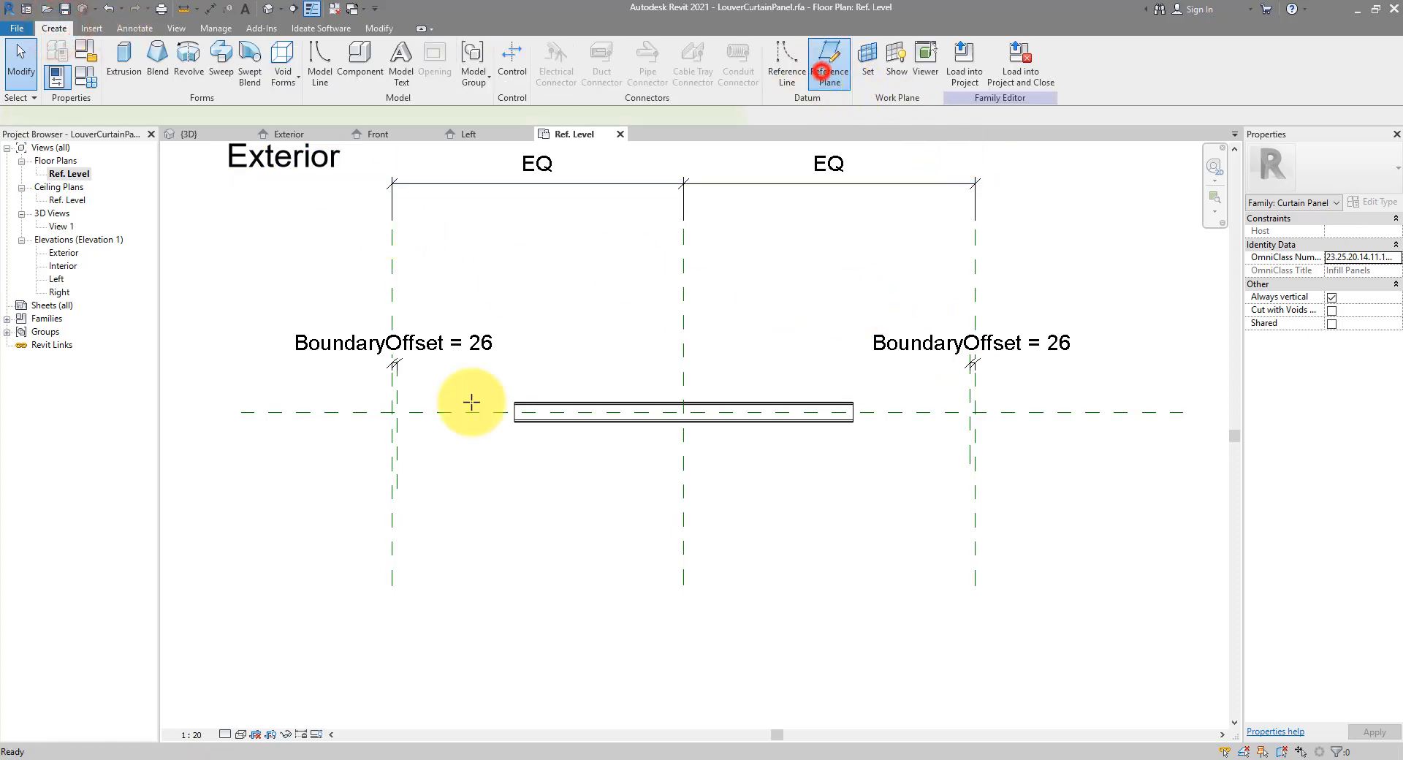
pyautogui.scroll(2, 422, 402)
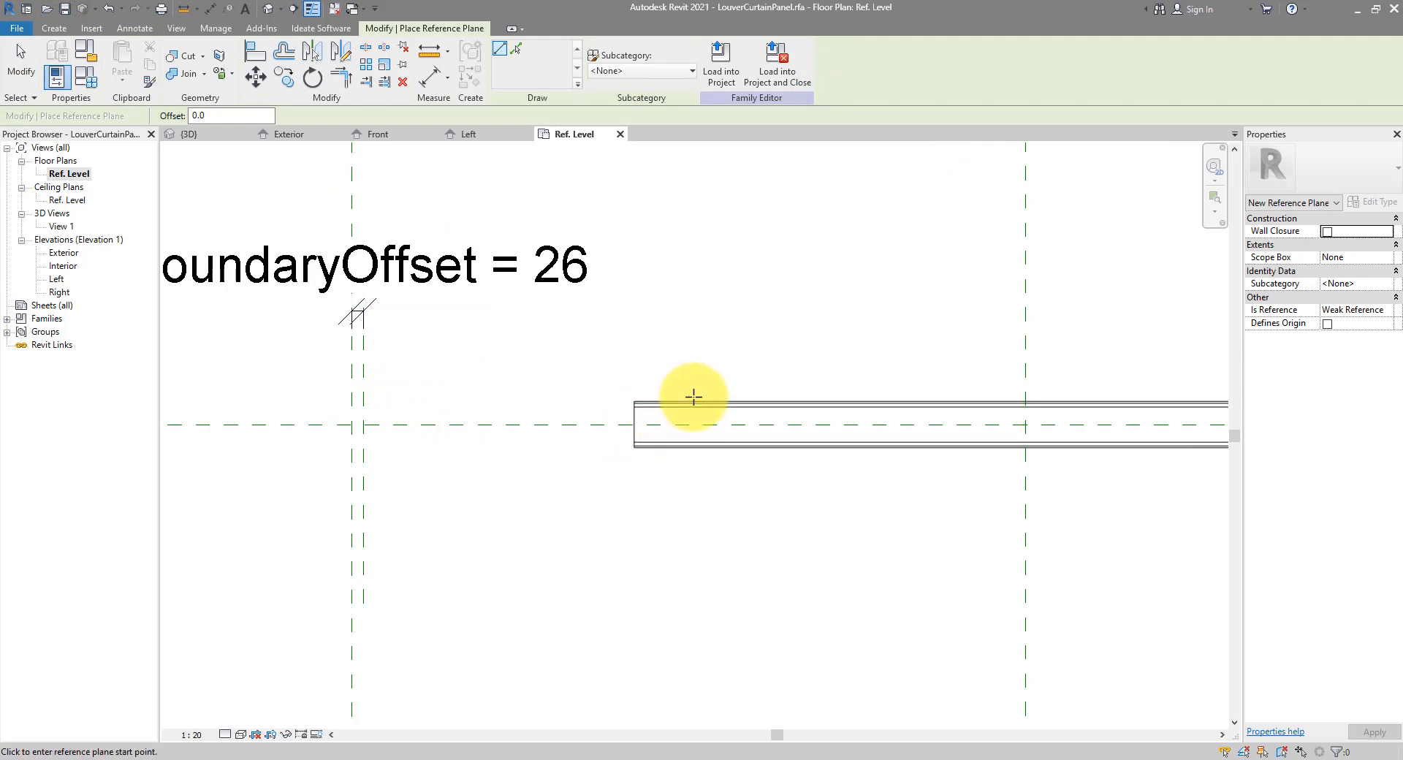
pyautogui.click(411, 339)
pyautogui.click(416, 563)
pyautogui.scroll(-3, 342, 464)
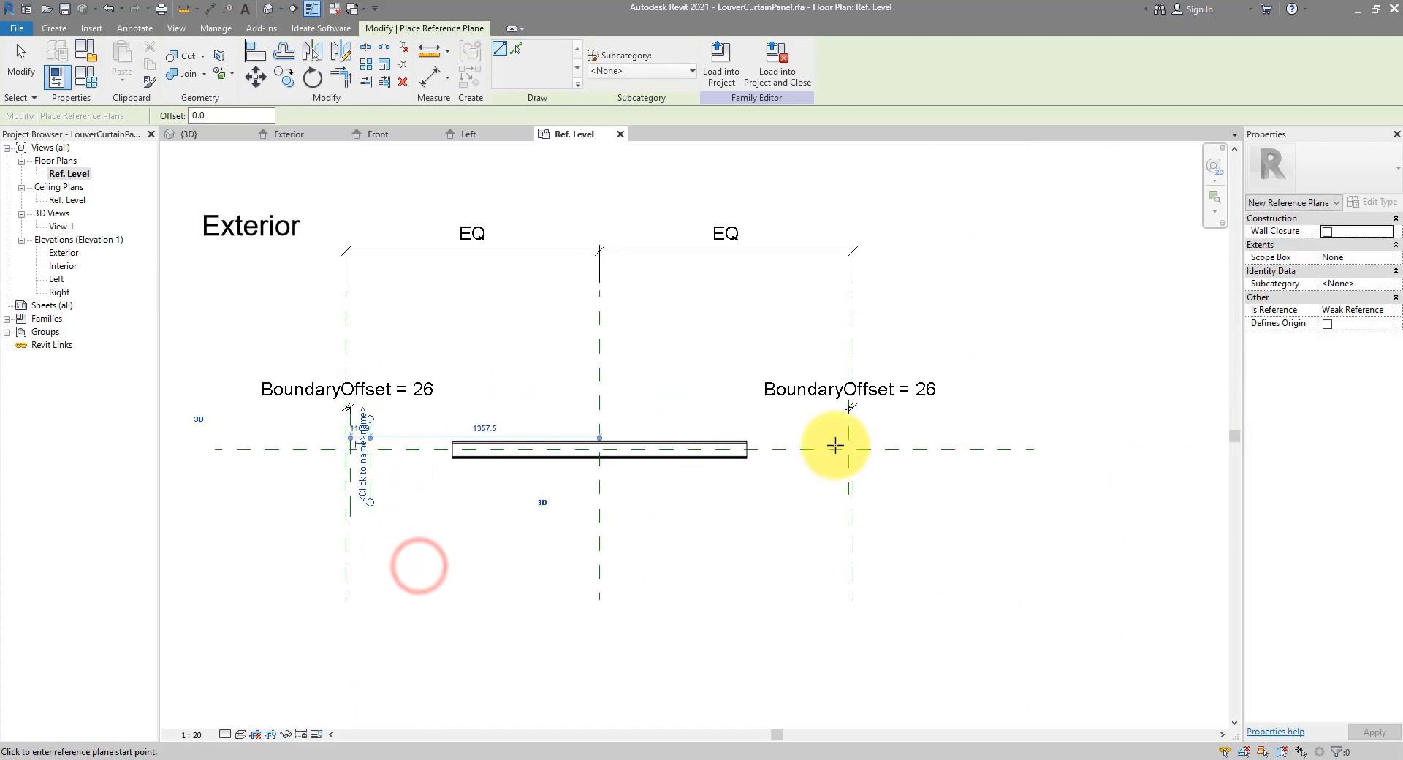
pyautogui.click(828, 417)
pyautogui.click(828, 503)
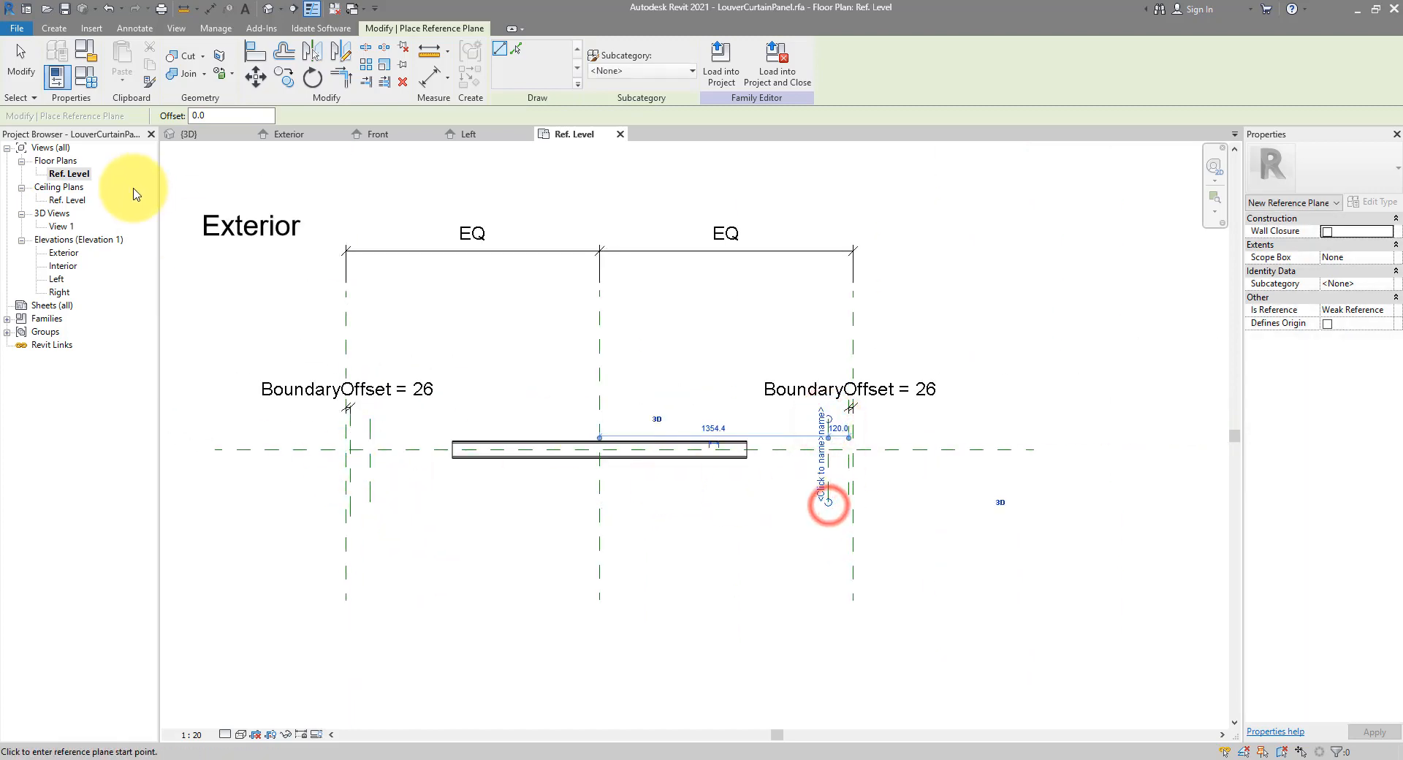
# Dimension the new plane gaps from the outer planes, reading 117 and 120, and select both
pyautogui.click(210, 8)
pyautogui.click(350, 471)
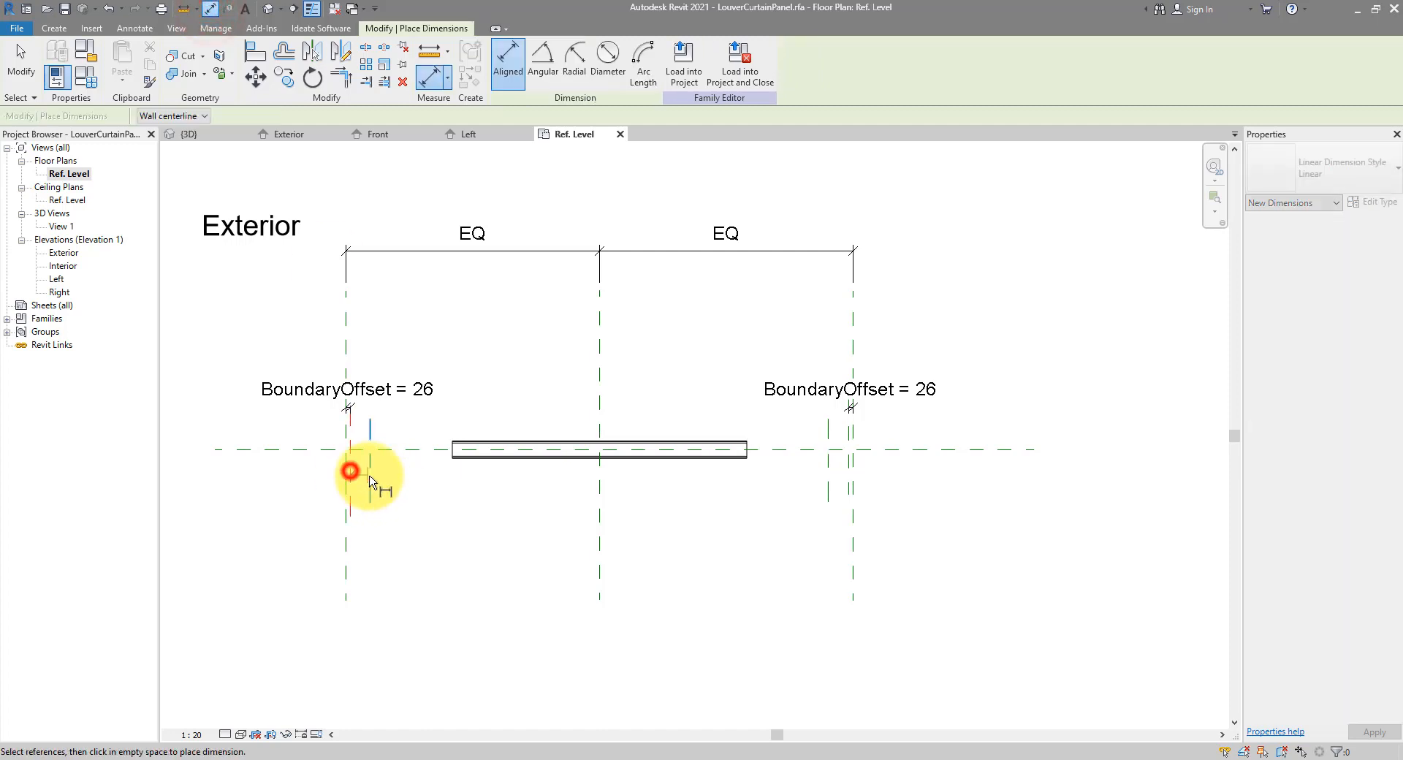
pyautogui.click(370, 475)
pyautogui.click(427, 525)
pyautogui.click(830, 480)
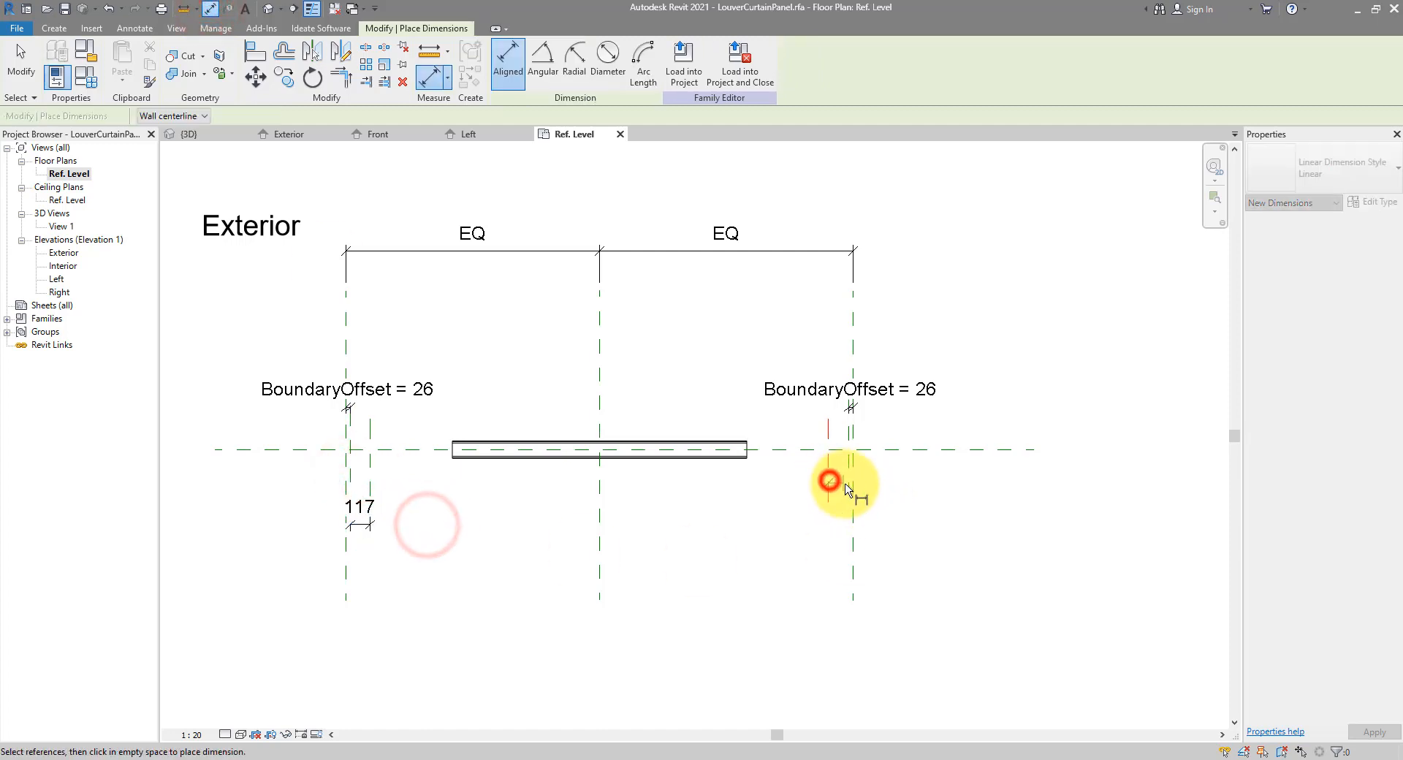
pyautogui.click(847, 482)
pyautogui.click(785, 525)
pyautogui.press('Escape')
pyautogui.press('Escape')
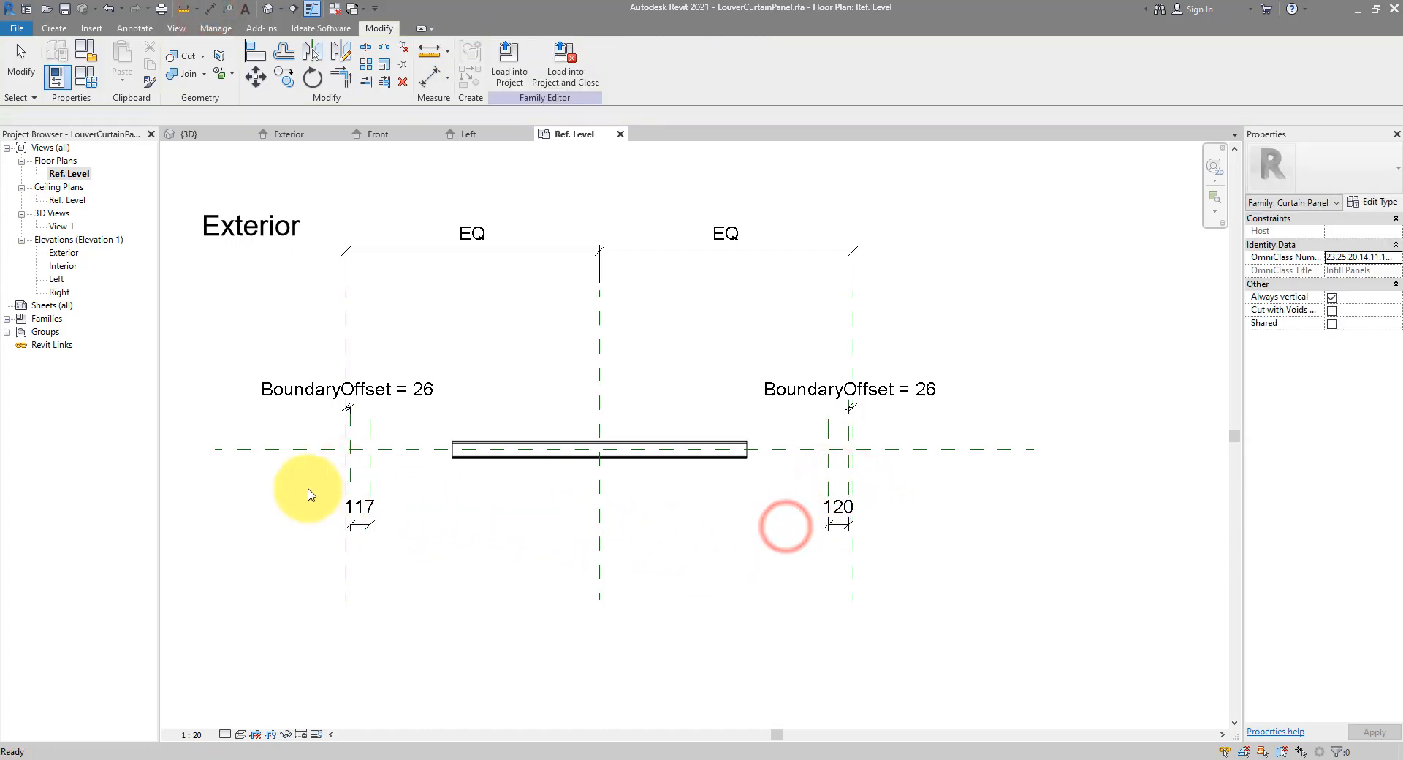
pyautogui.moveTo(300, 485); pyautogui.dragTo(1061, 584)
# Label both gap dimensions with a new FrameWidth parameter and lock the left FrameWidth dimension
pyautogui.click(646, 64)
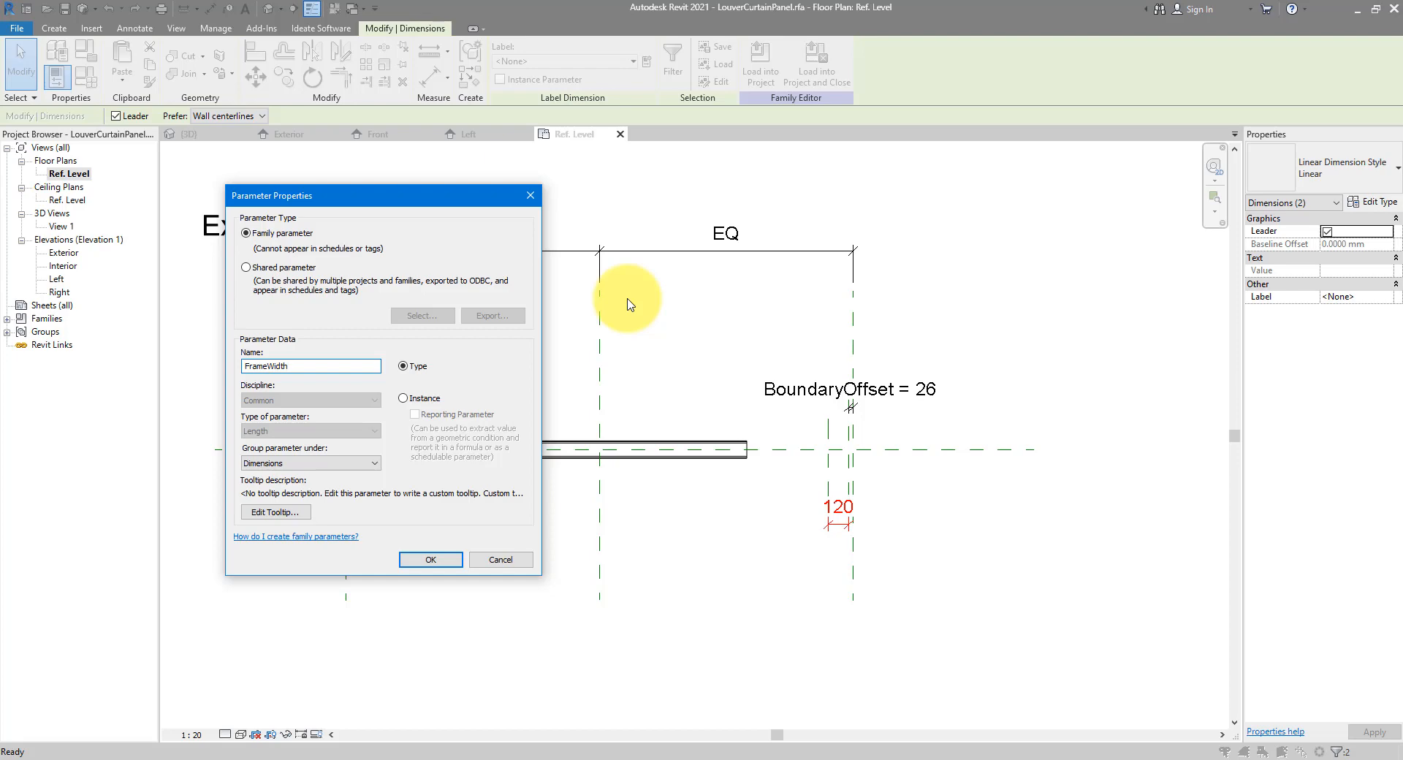
pyautogui.press('Return')
pyautogui.click(441, 408)
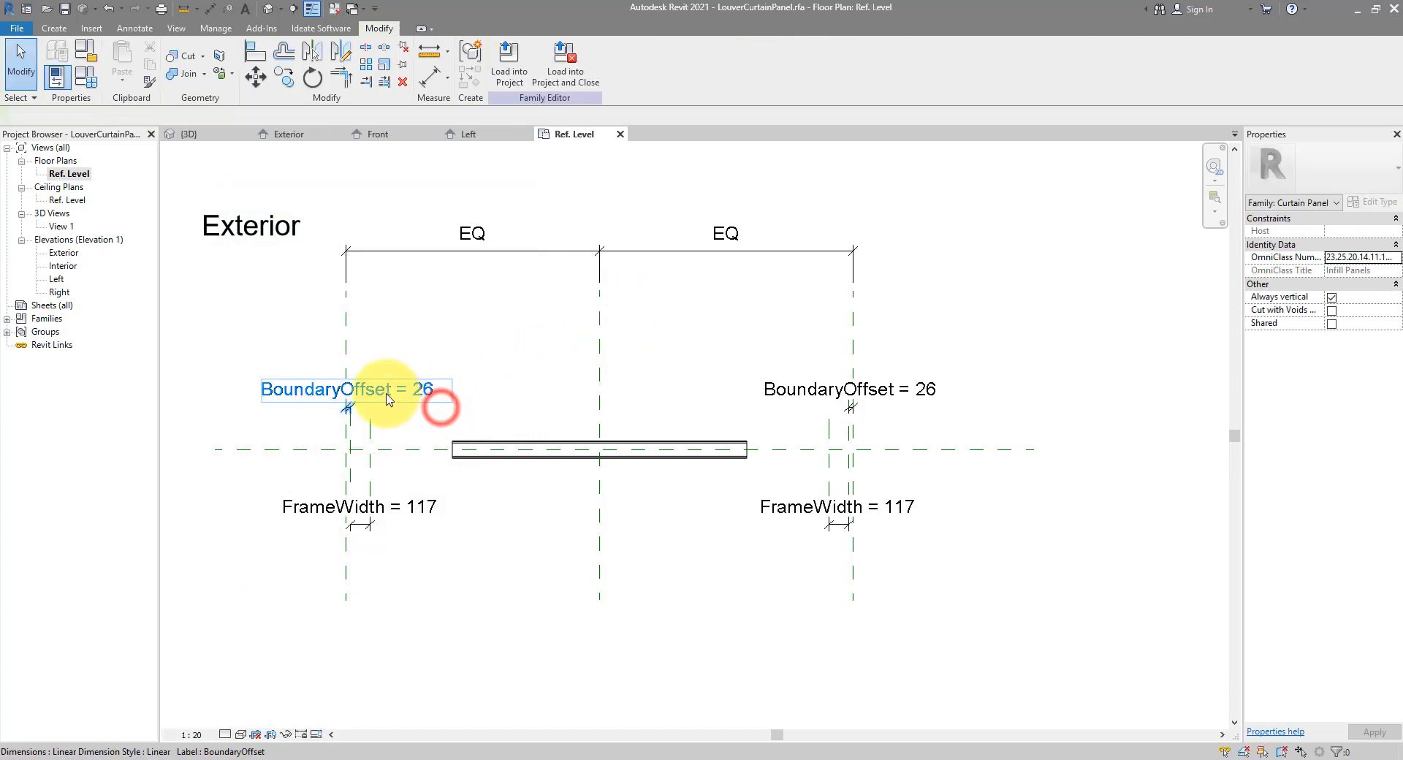
pyautogui.click(361, 396)
pyautogui.click(378, 504)
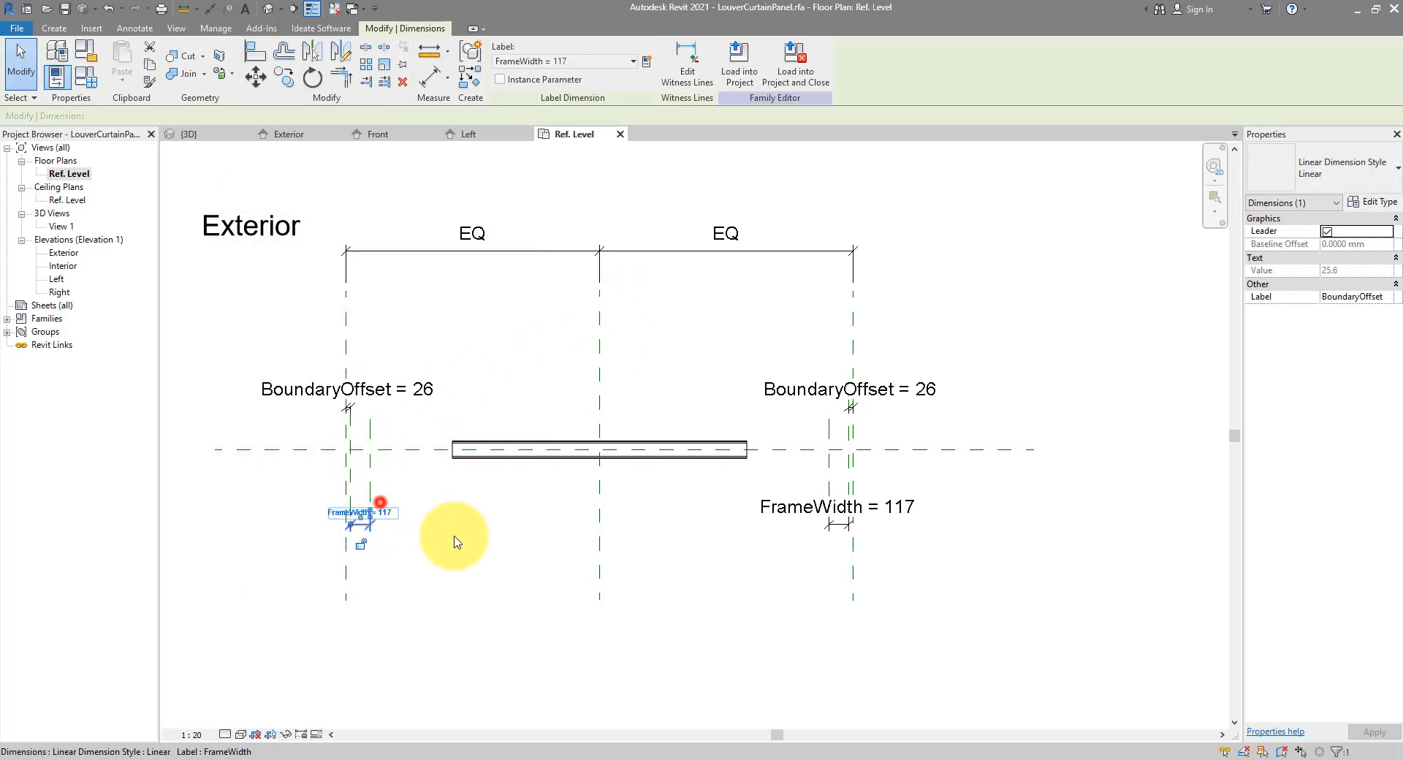
pyautogui.click(362, 545)
pyautogui.click(798, 511)
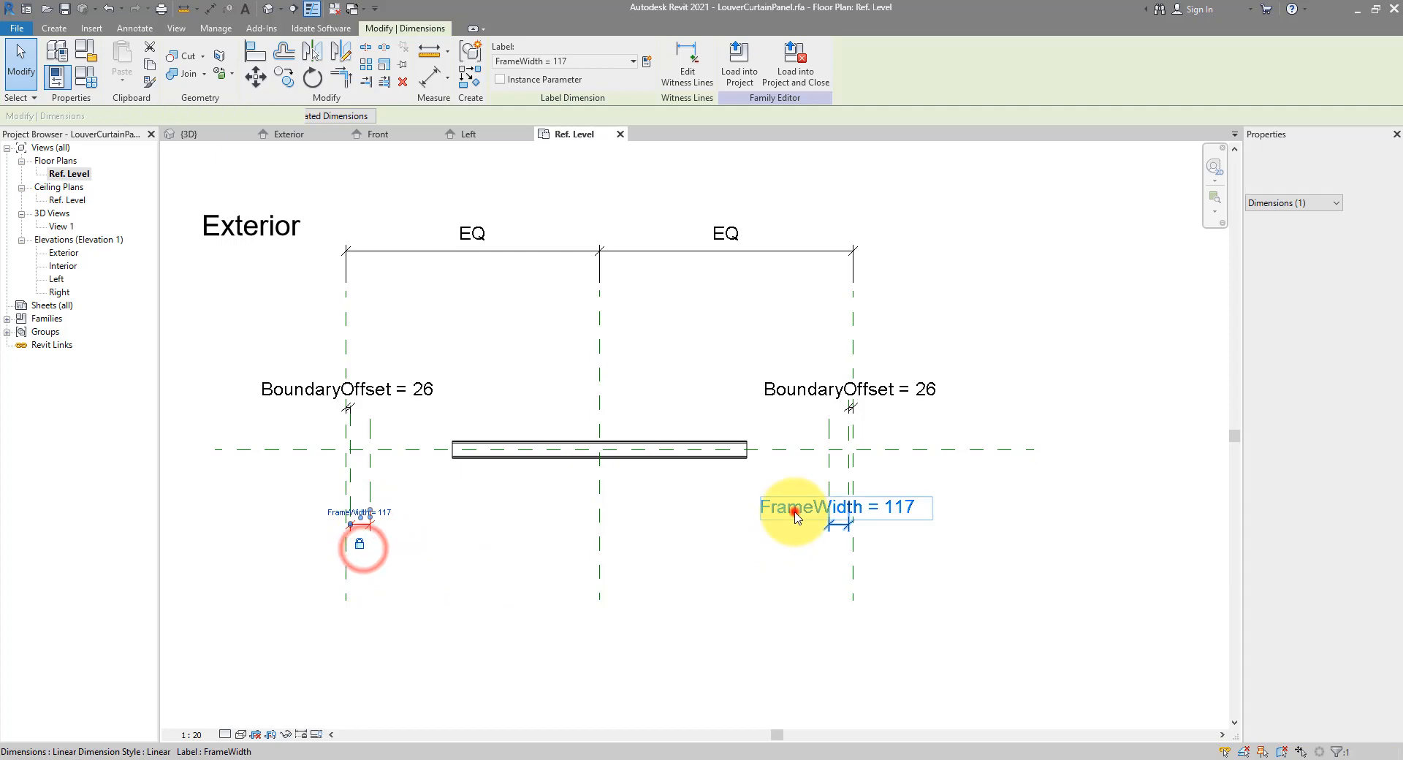
pyautogui.click(845, 405)
pyautogui.click(923, 402)
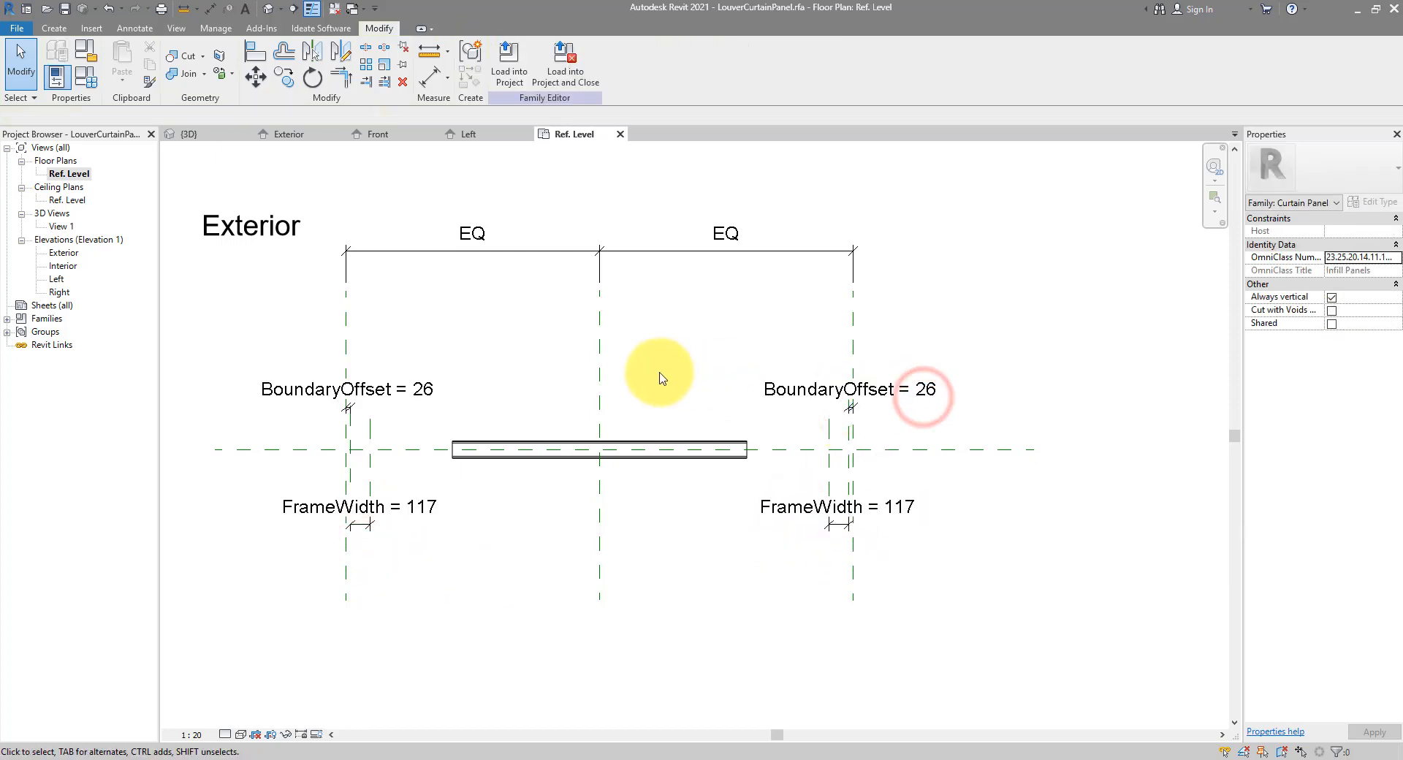
# Set FrameWidth to 50 in Family Types
pyautogui.click(86, 76)
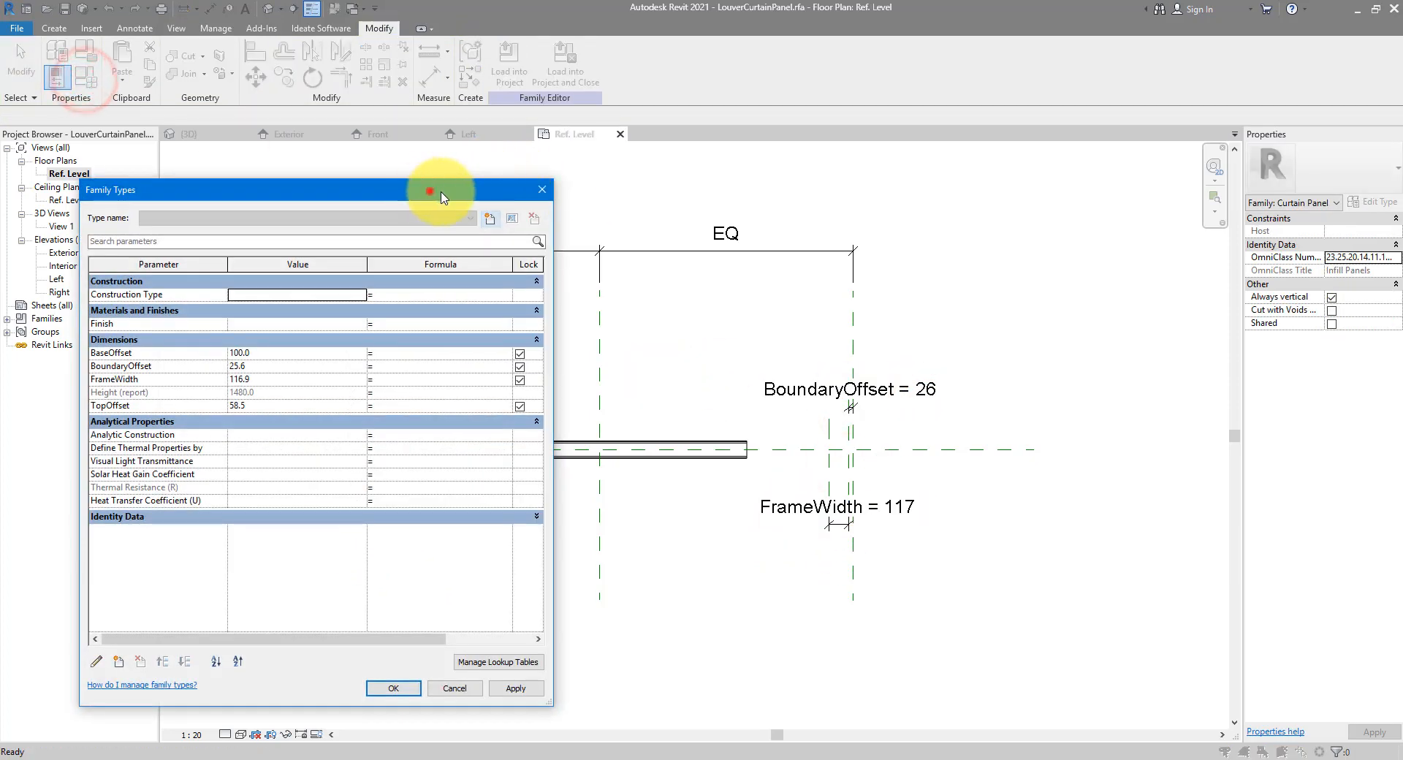
pyautogui.moveTo(430, 191); pyautogui.dragTo(945, 177)
pyautogui.click(781, 361)
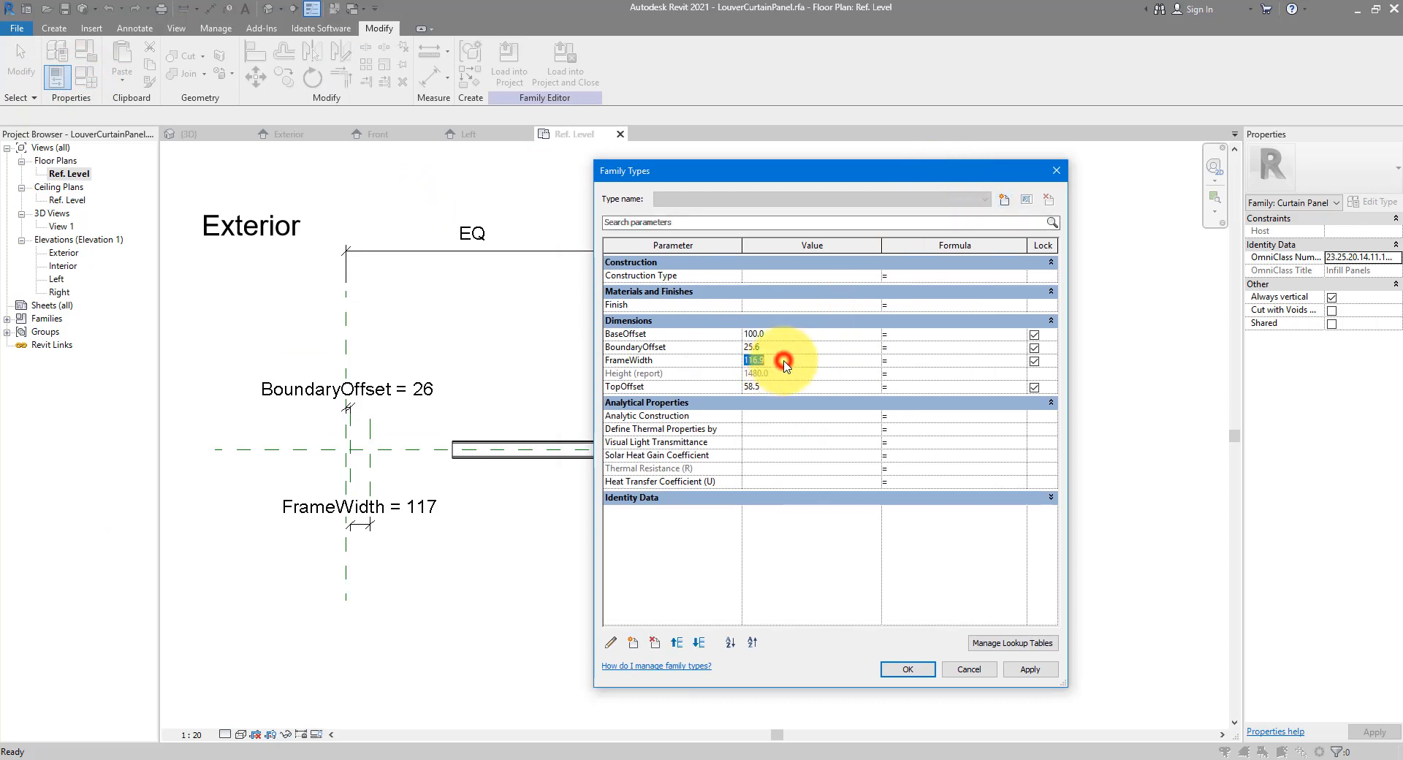
pyautogui.write('50')
pyautogui.press('Return')
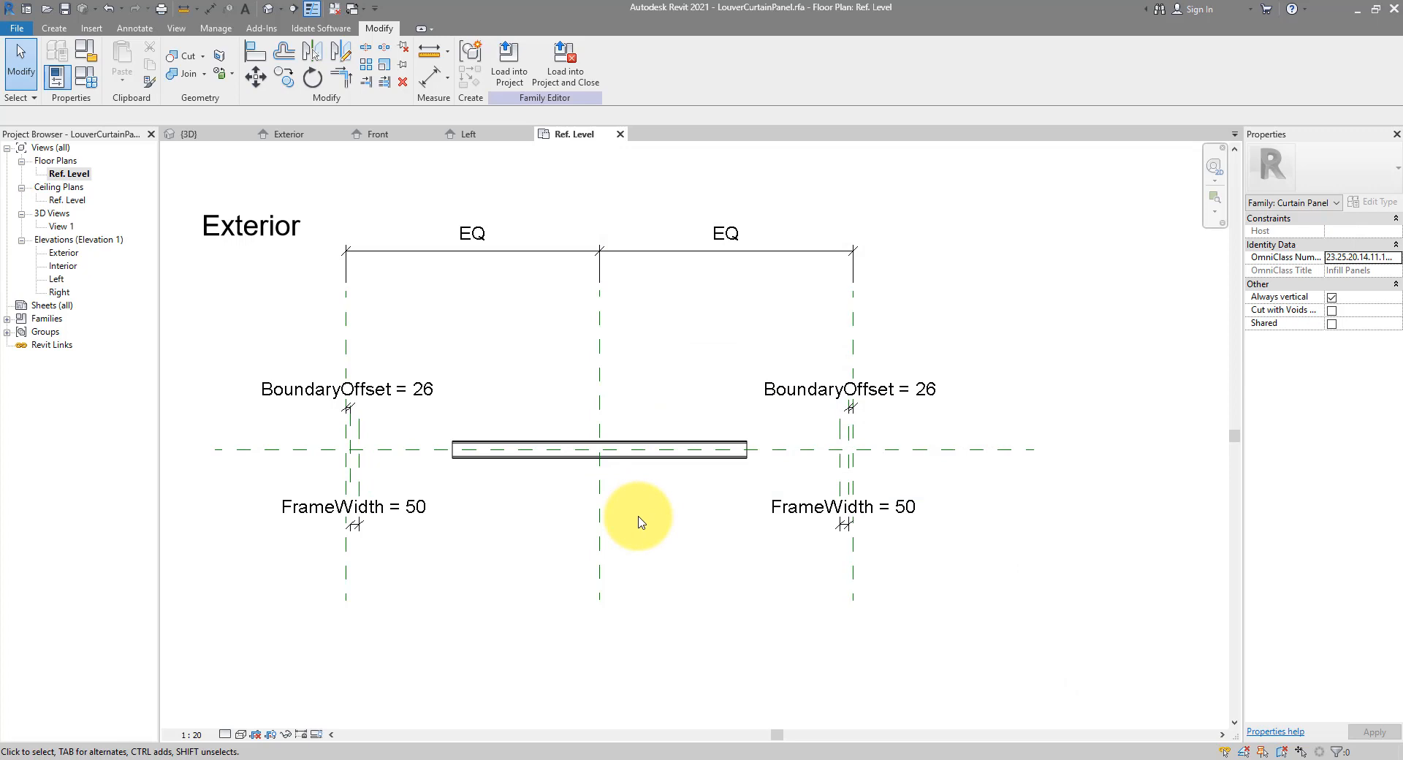
pyautogui.scroll(3, 640, 516)
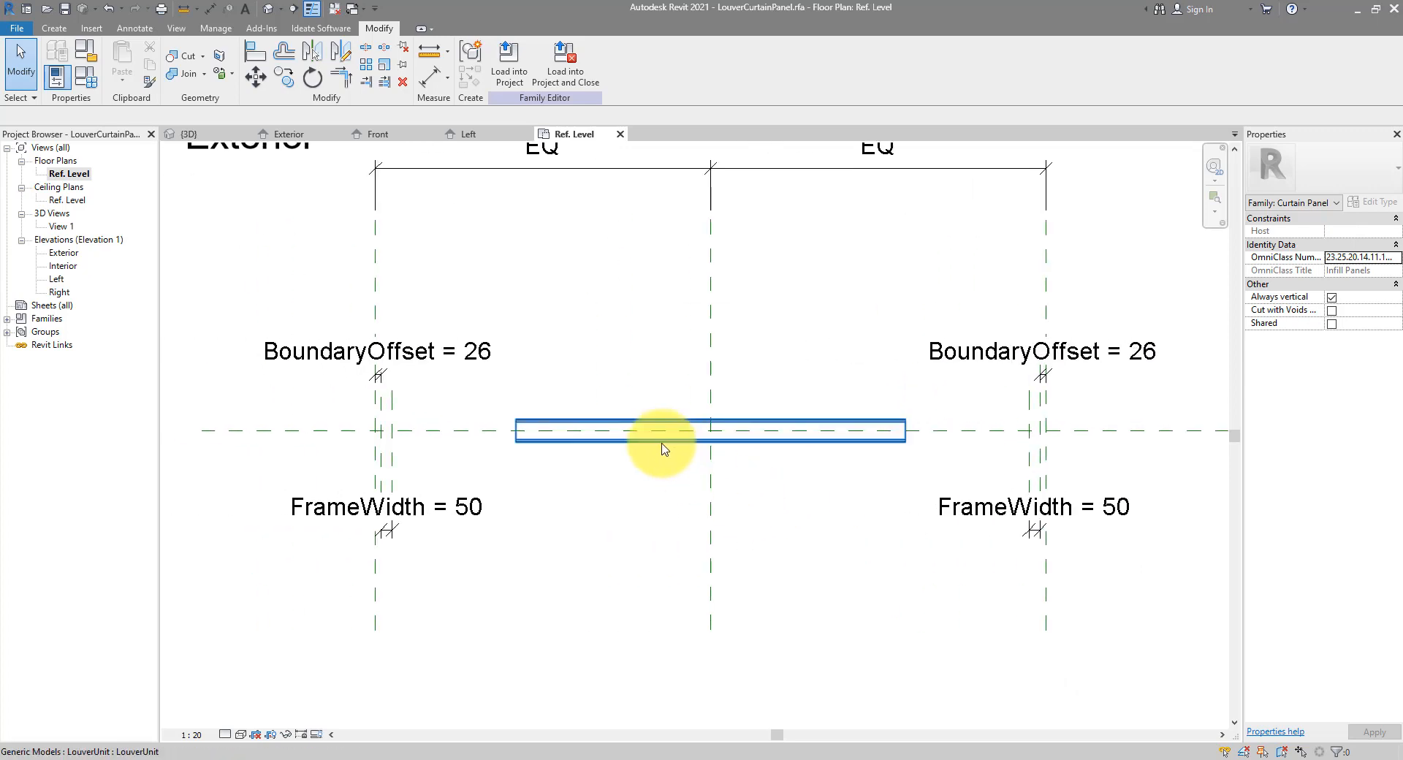
# Place an aligned 3000 dimension between the outer left and right reference planes
pyautogui.click(392, 454)
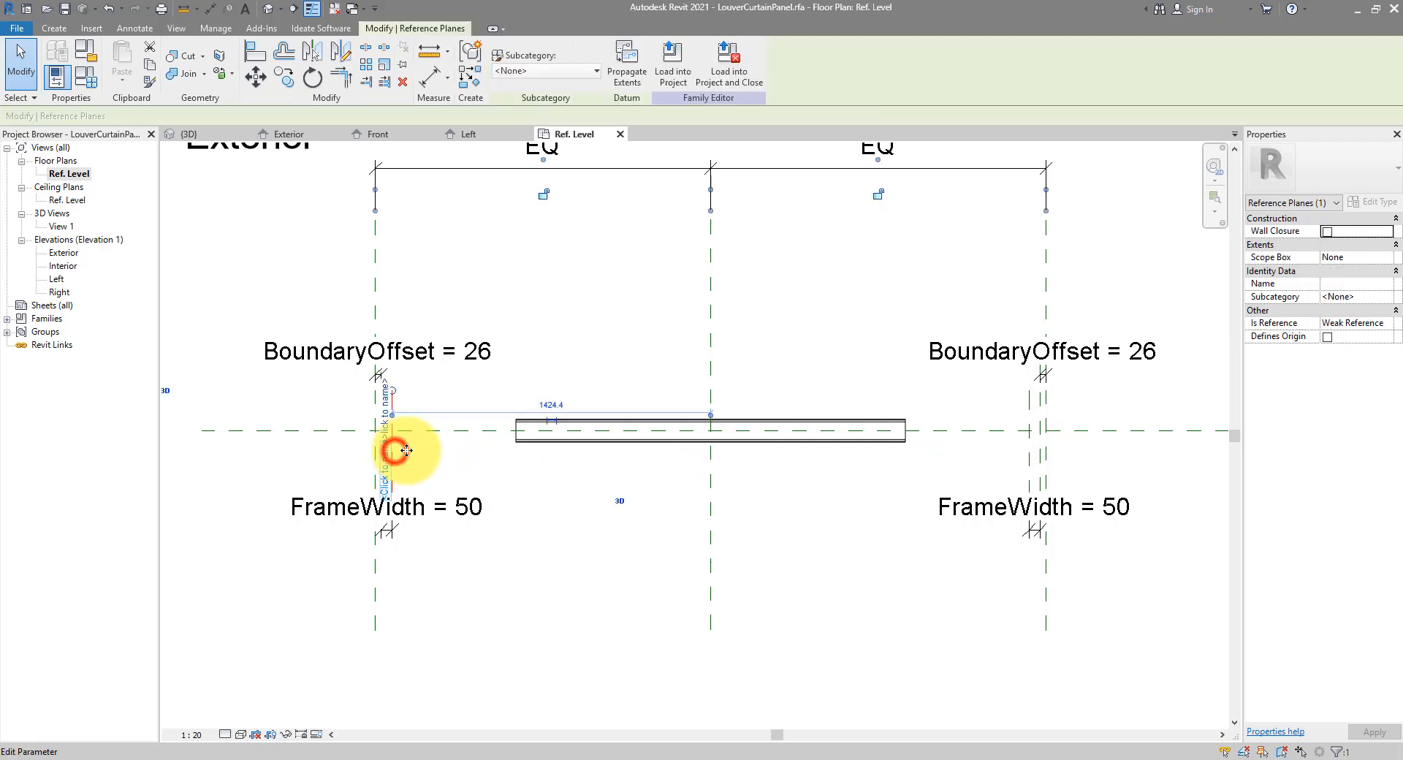
pyautogui.click(1029, 454)
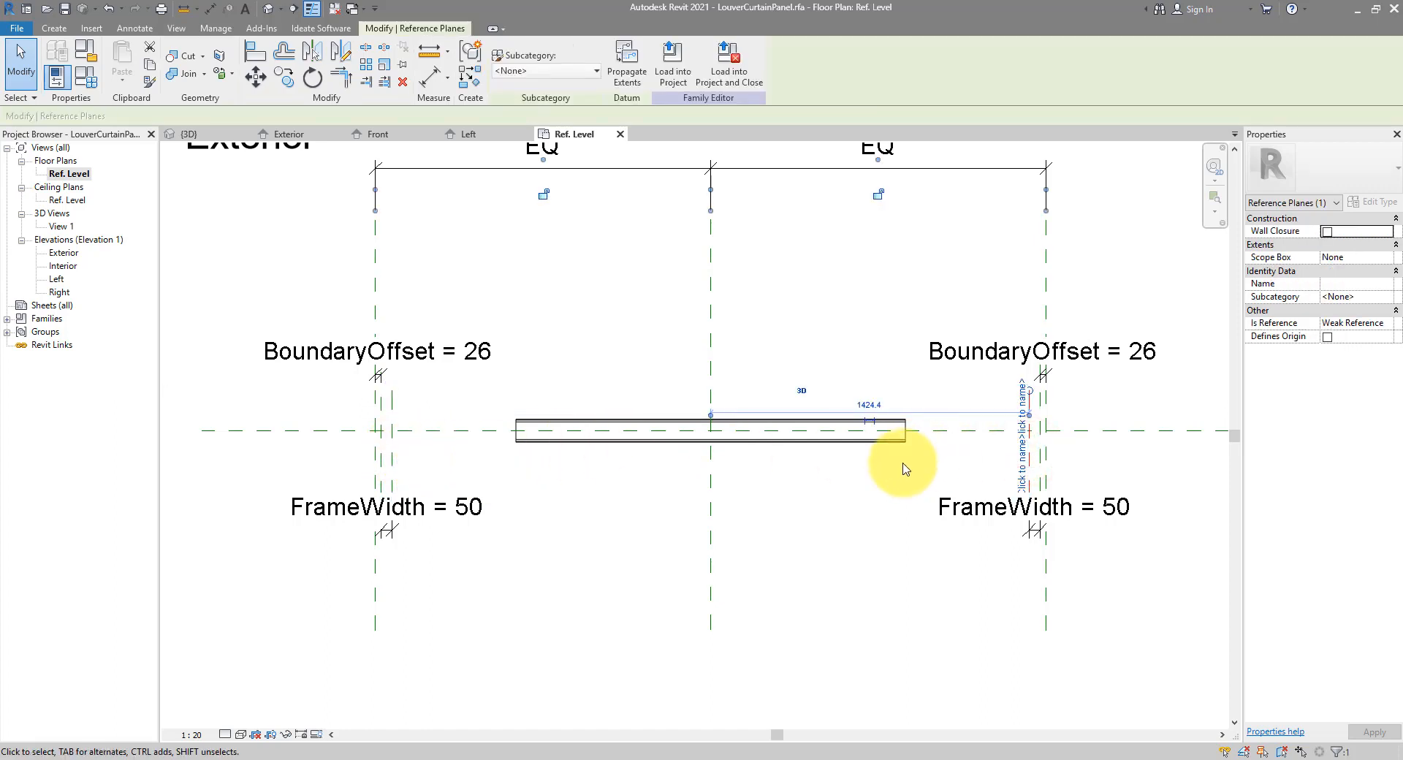
pyautogui.scroll(-3, 903, 468)
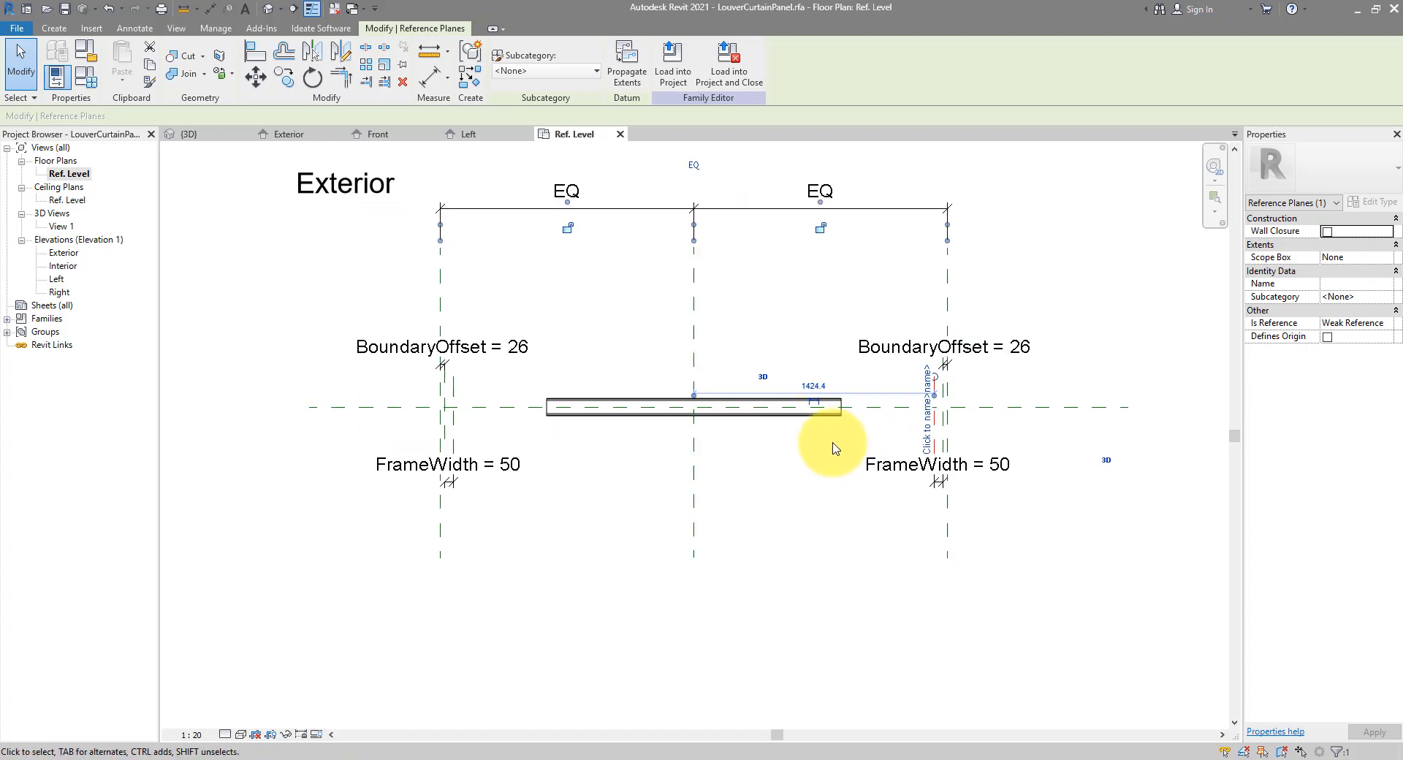
pyautogui.keyDown('ctrl'); pyautogui.click(453, 420); pyautogui.keyUp('ctrl')
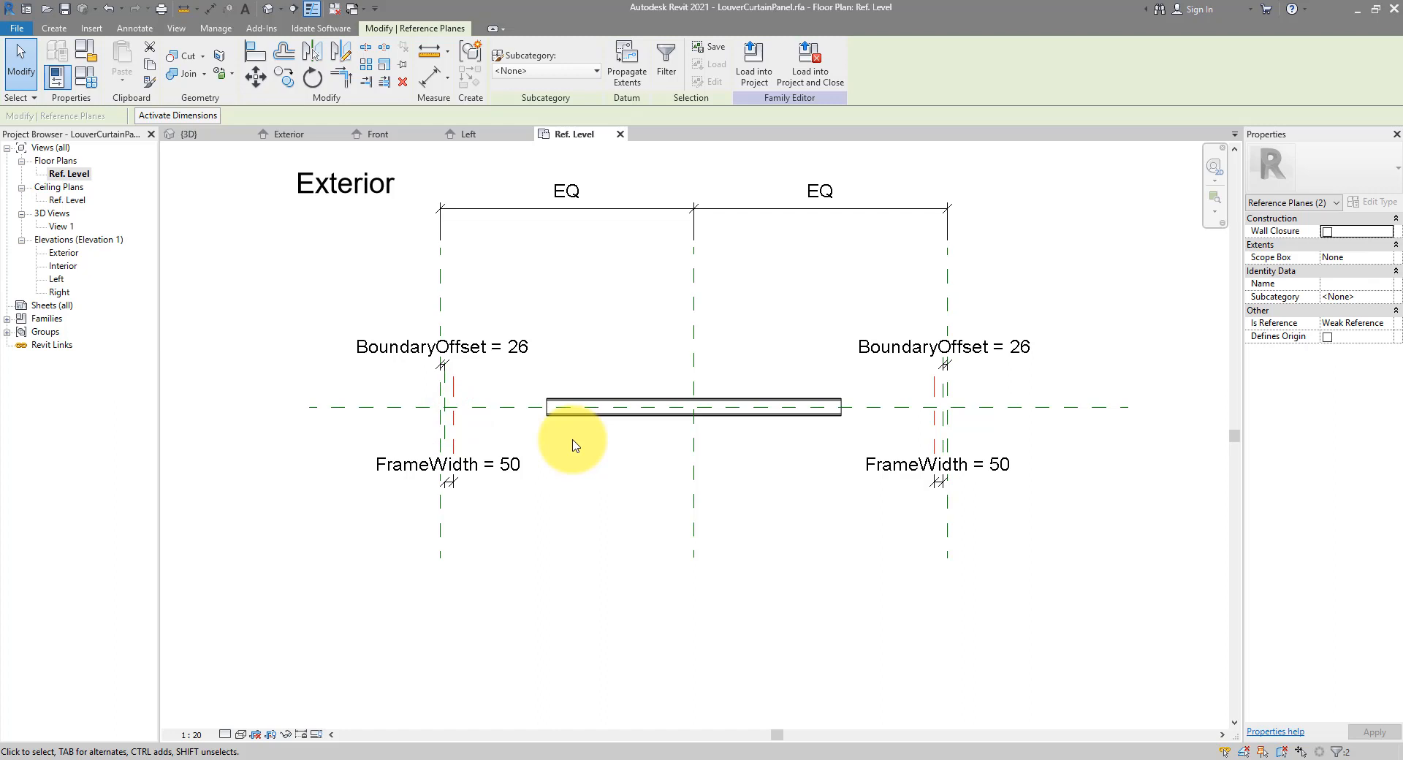
pyautogui.click(209, 9)
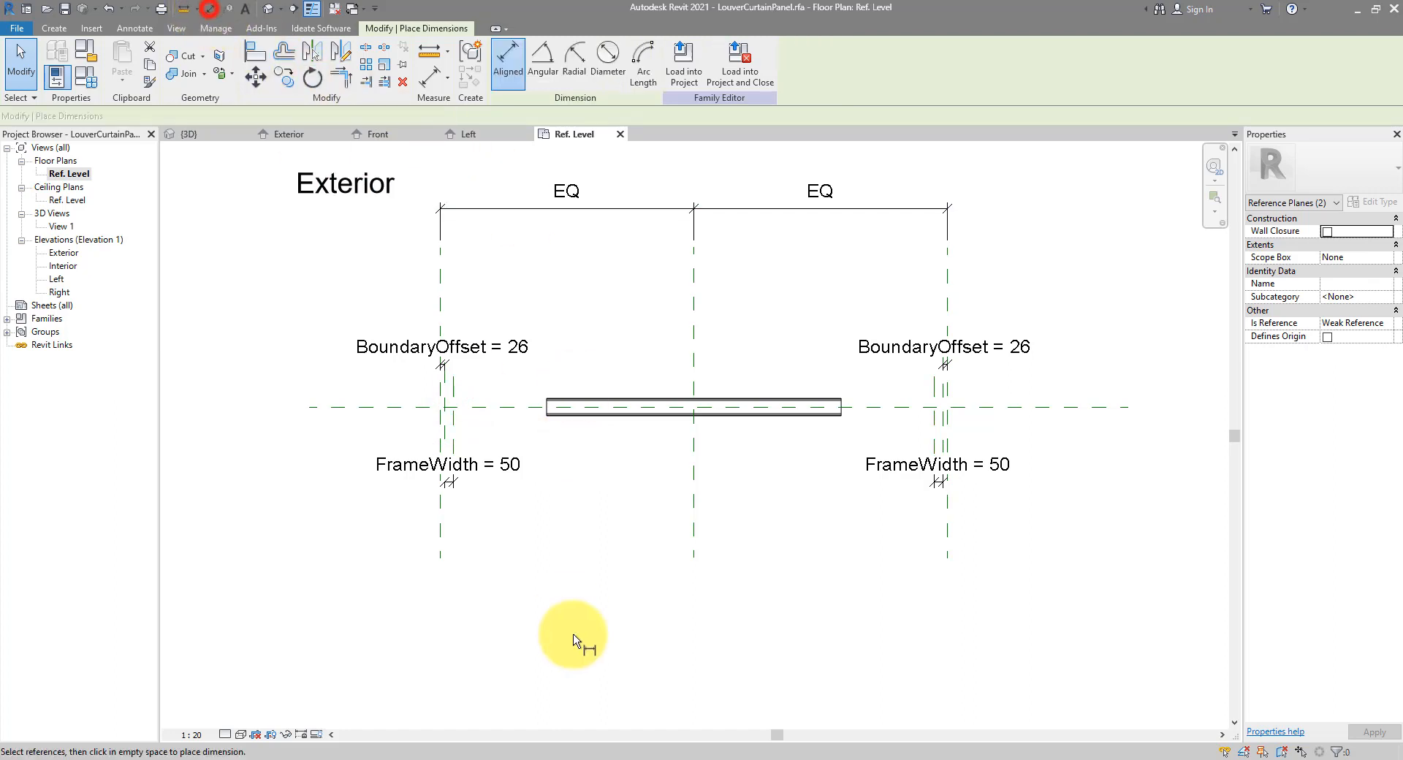
pyautogui.click(442, 527)
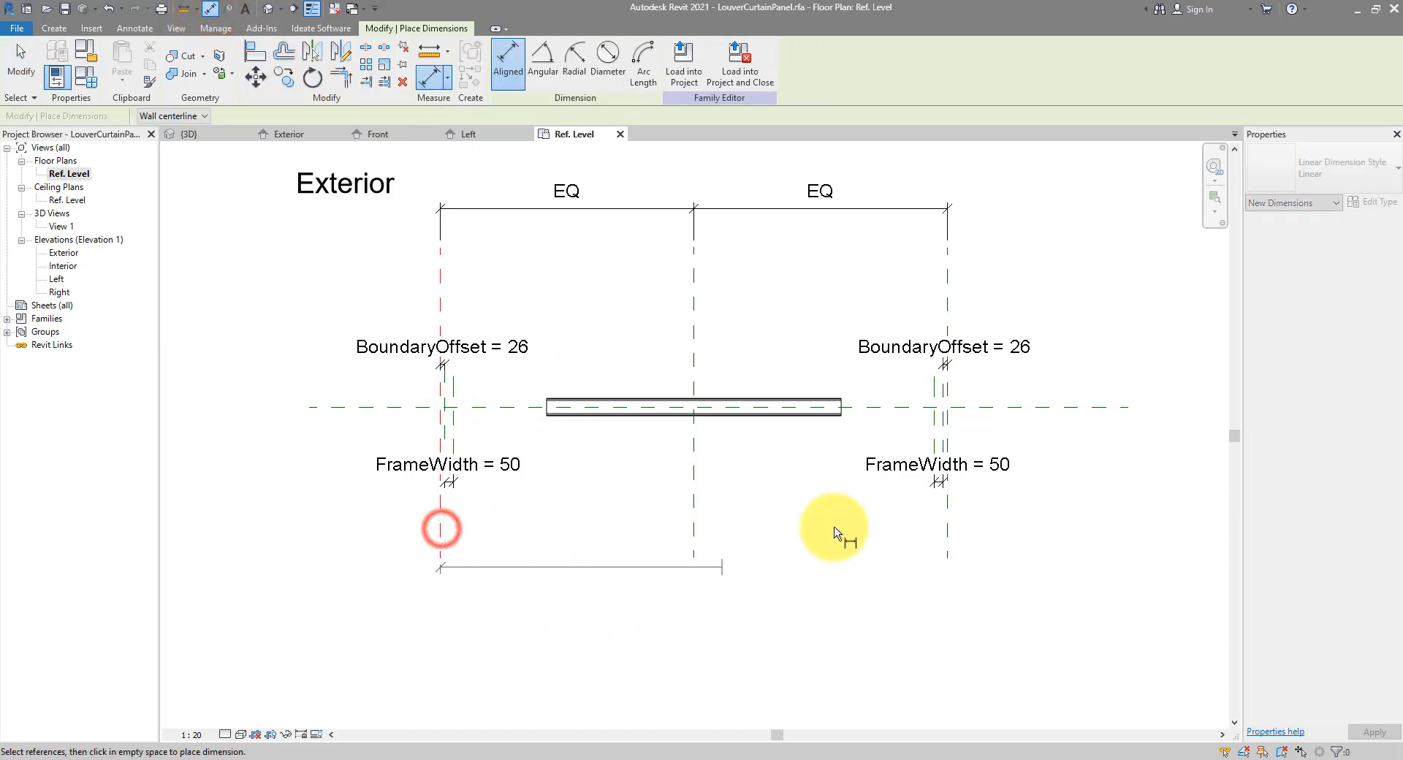
pyautogui.click(947, 510)
pyautogui.click(826, 555)
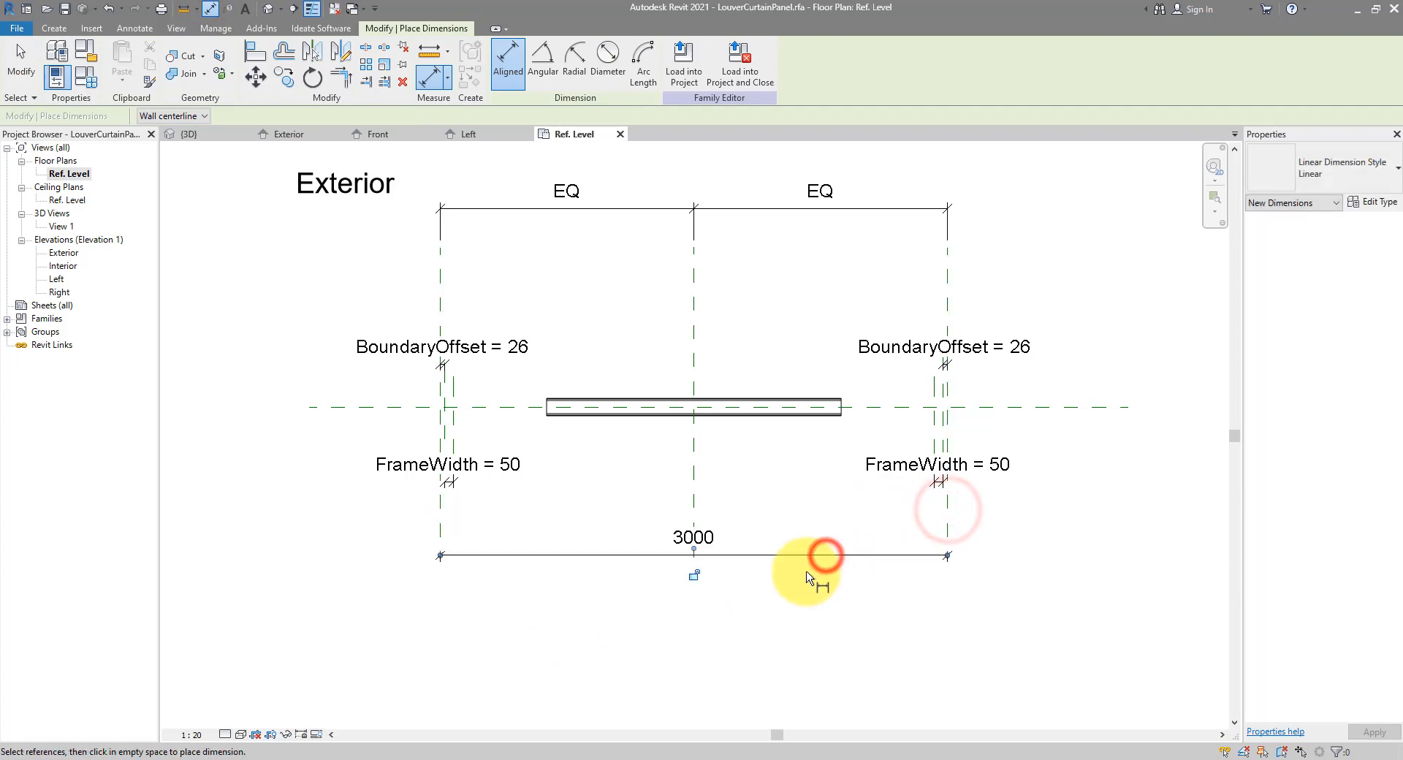
pyautogui.press('Escape')
# Label the 3000 dimension with a new Width instance parameter
pyautogui.click(800, 555)
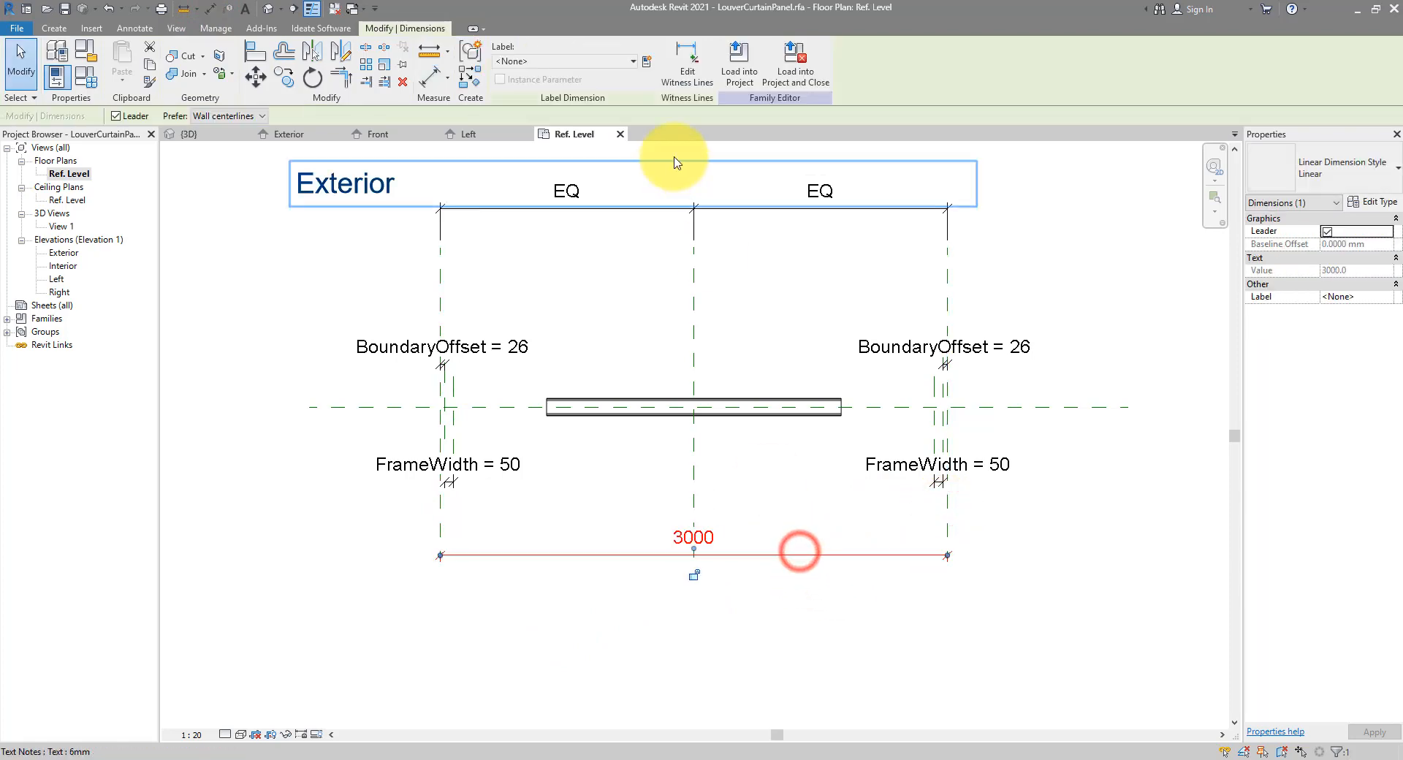
pyautogui.click(646, 61)
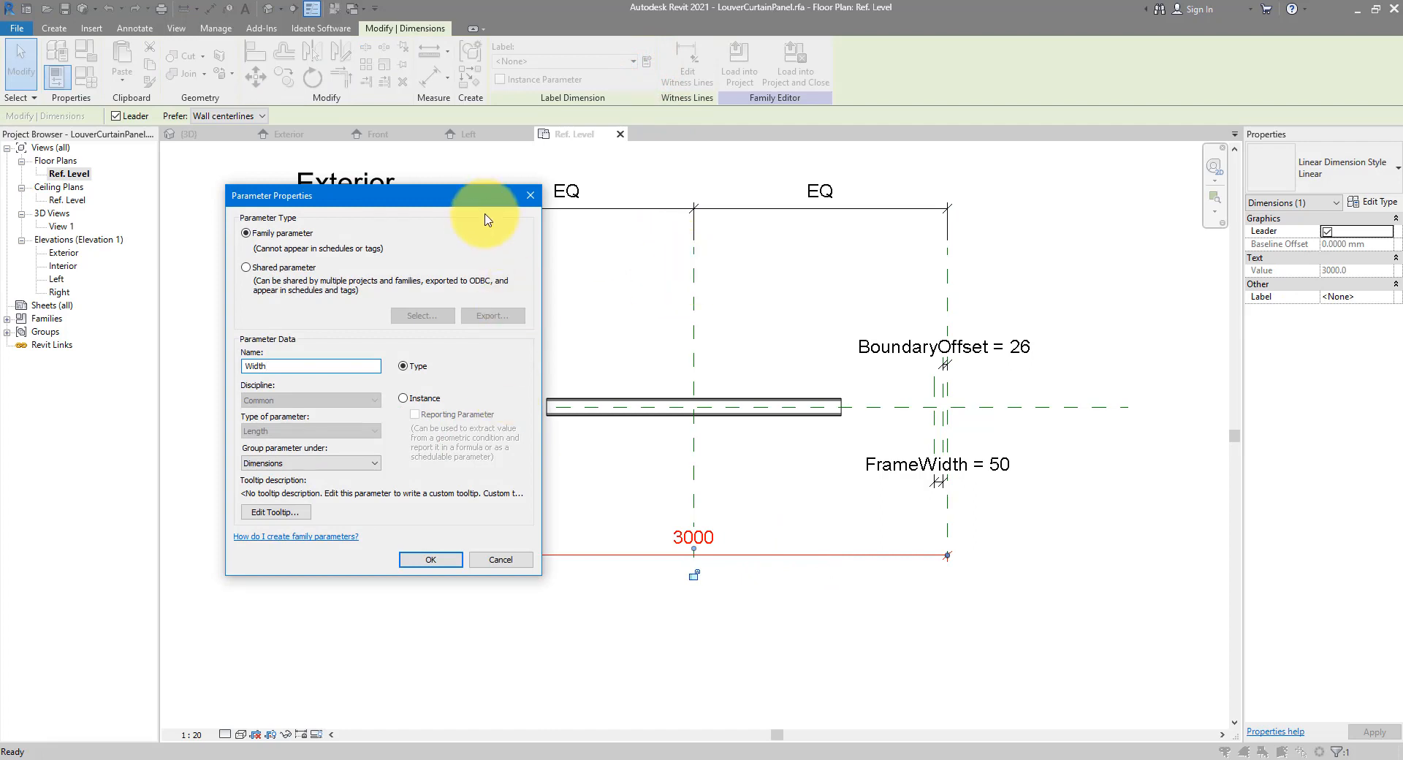
pyautogui.click(407, 398)
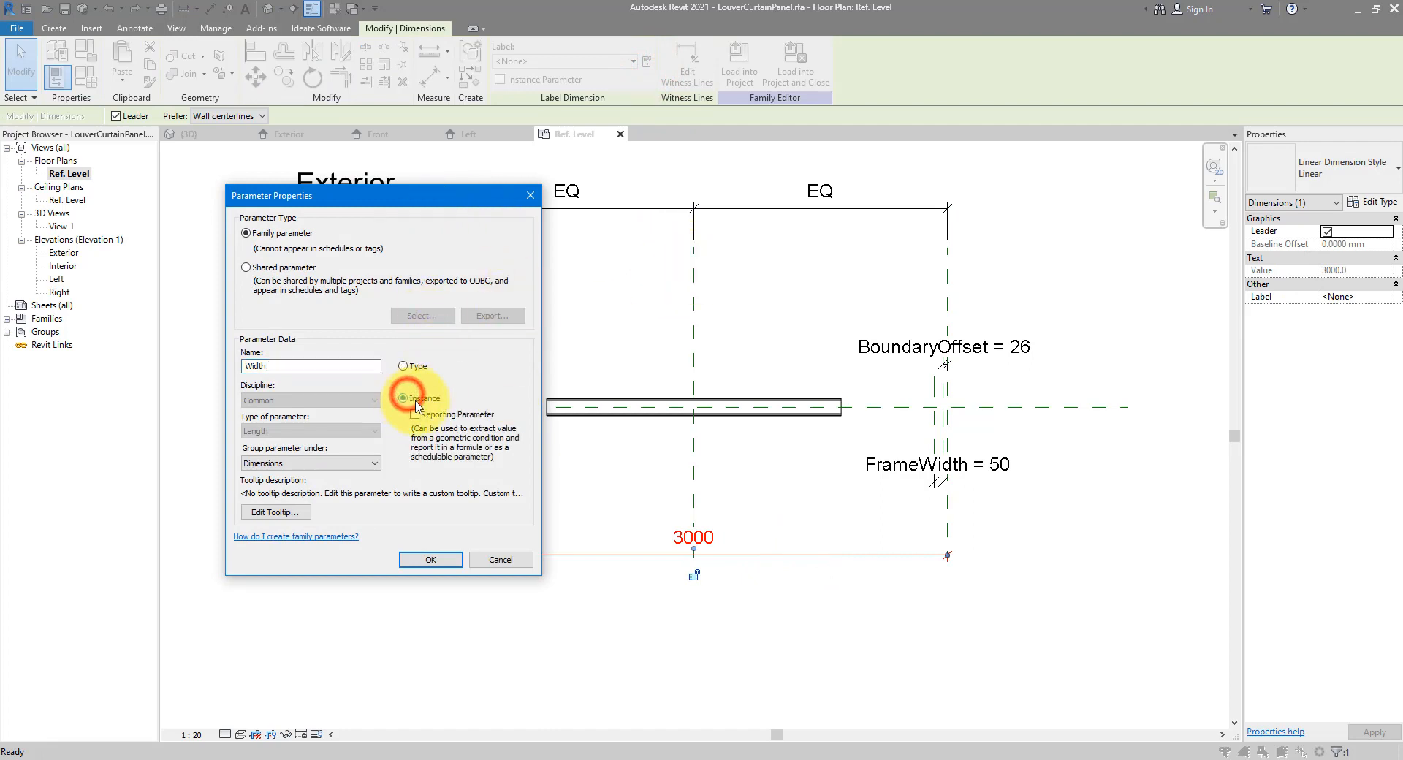
pyautogui.click(430, 560)
pyautogui.click(602, 491)
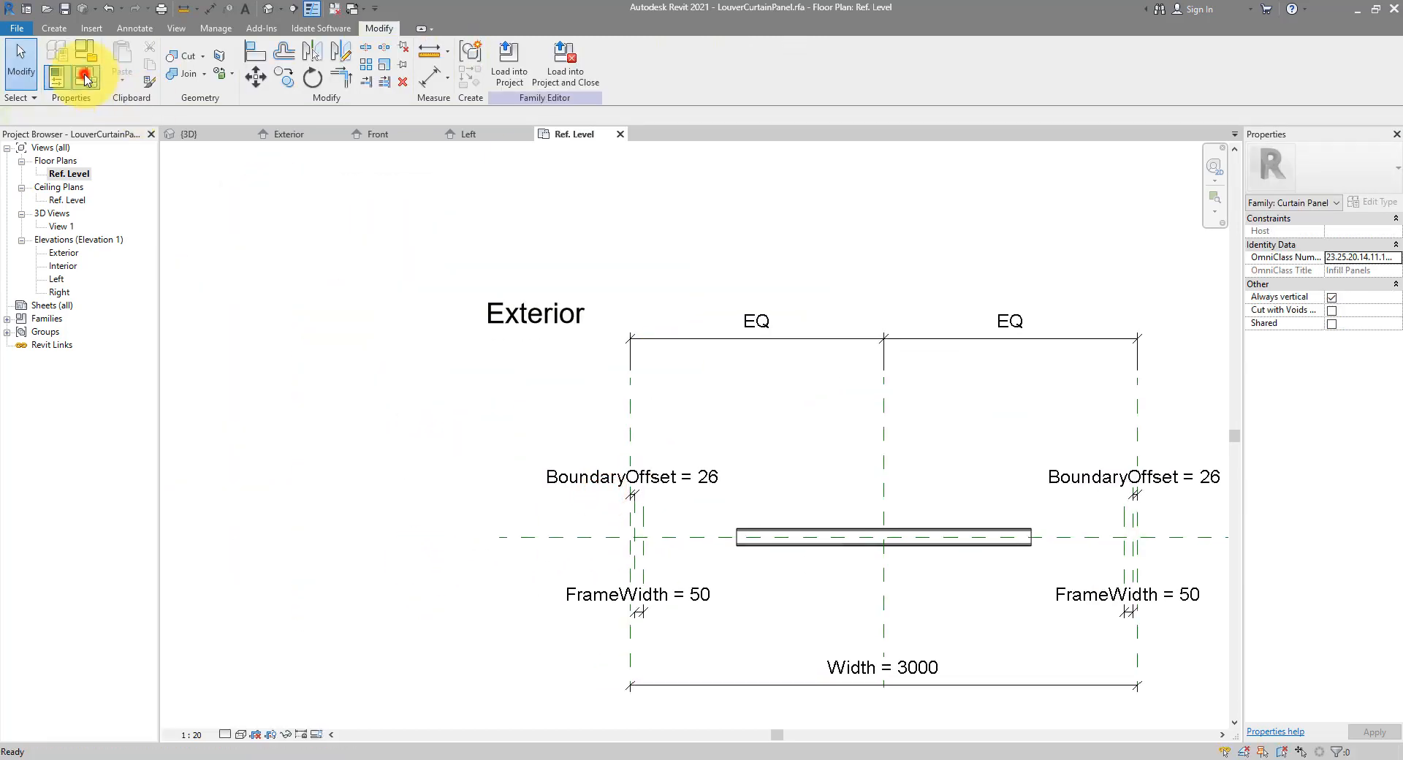
# Add a new LouverWidth instance parameter in Family Types
pyautogui.click(85, 74)
pyautogui.moveTo(686, 150); pyautogui.dragTo(223, 139)
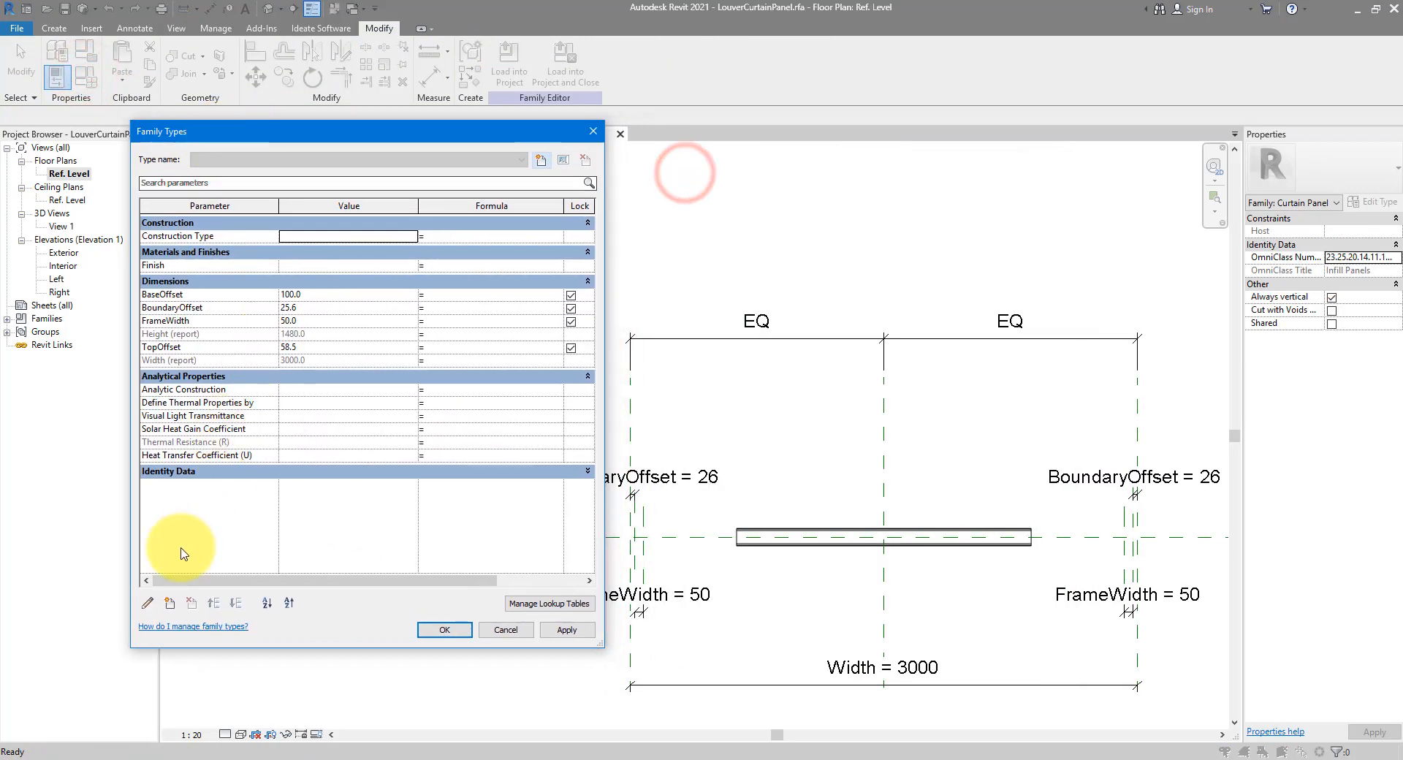
pyautogui.click(170, 603)
pyautogui.write('LouverWidth')
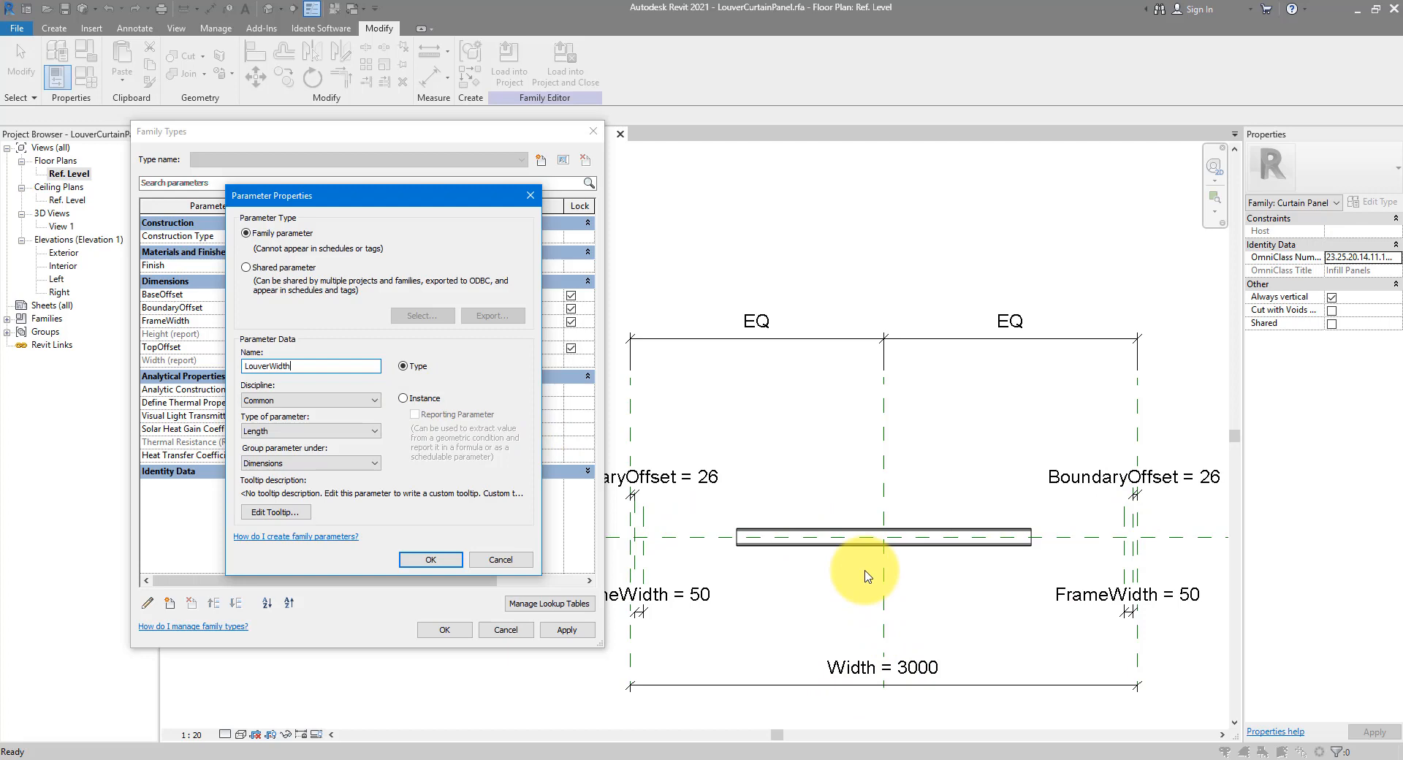
pyautogui.click(404, 399)
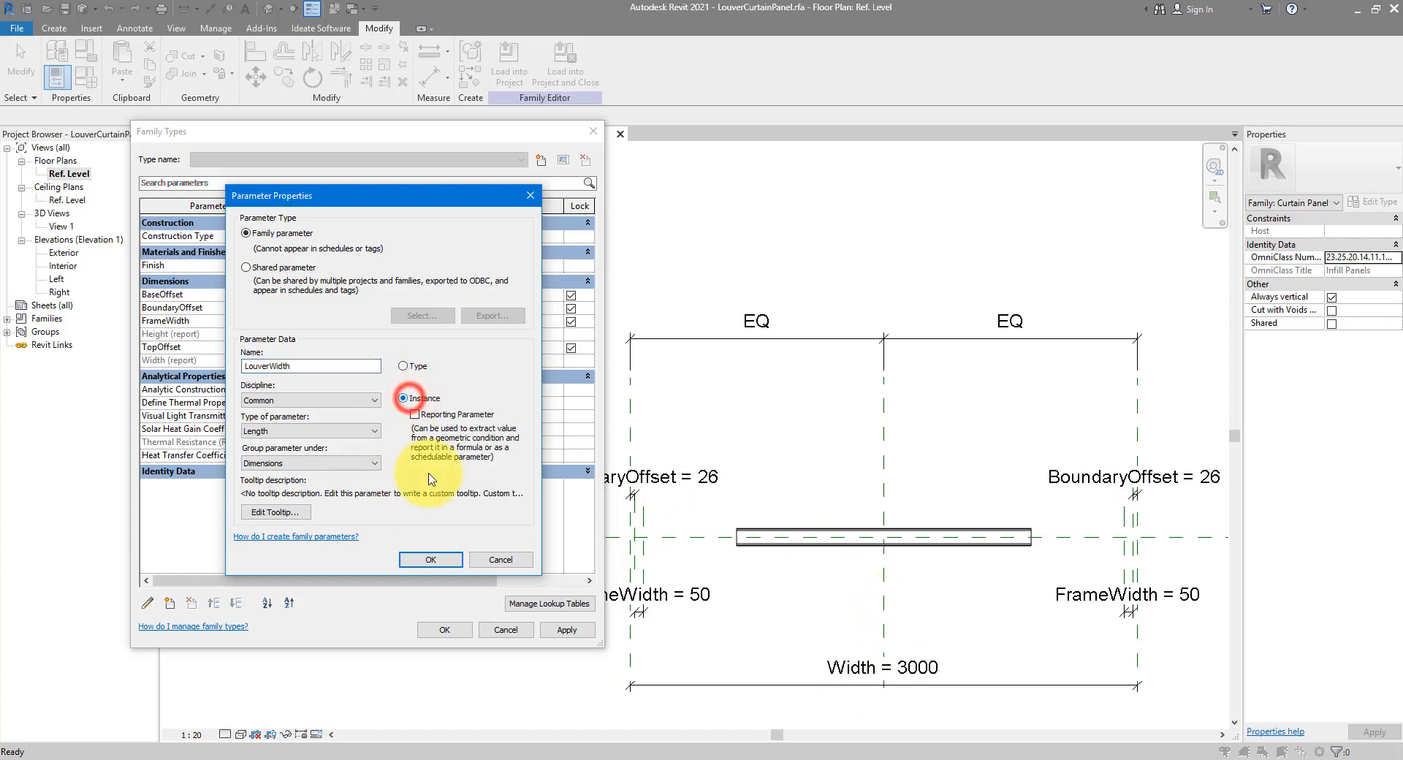
pyautogui.click(427, 559)
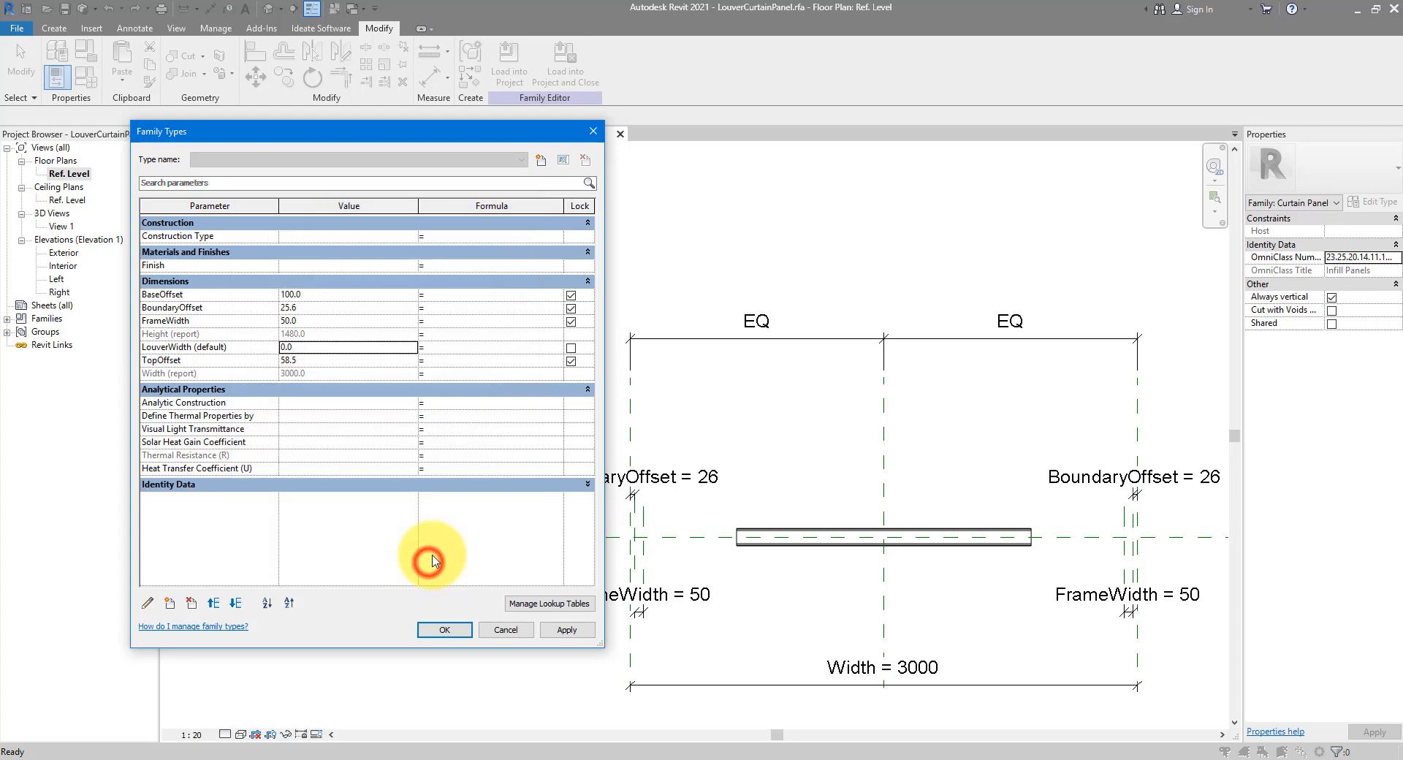
pyautogui.click(559, 630)
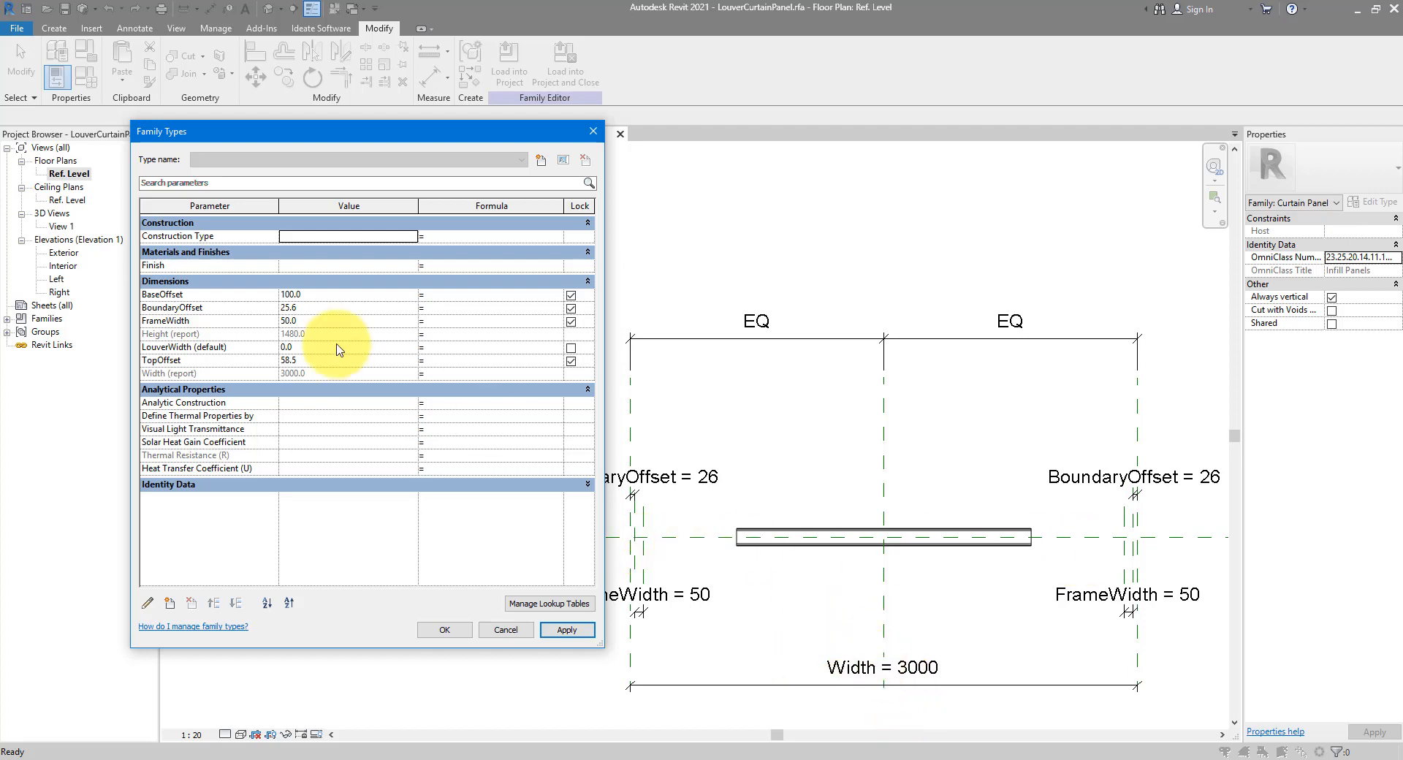
# Give LouverWidth the formula Width - 2 * (FrameWidth + BoundaryOffset), correcting the misspelled name
pyautogui.click(457, 346)
pyautogui.write('W')
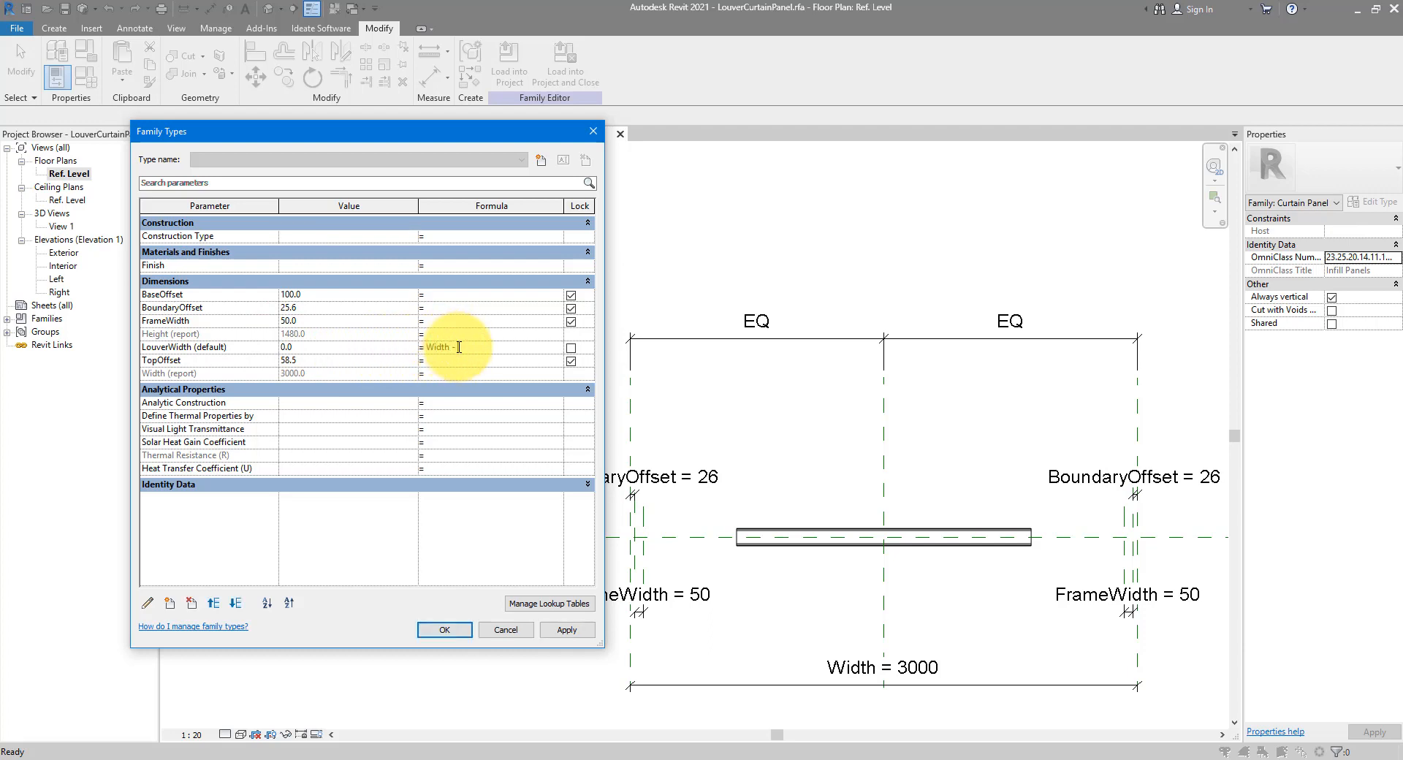
pyautogui.write('idth - 2')
pyautogui.press('Return')
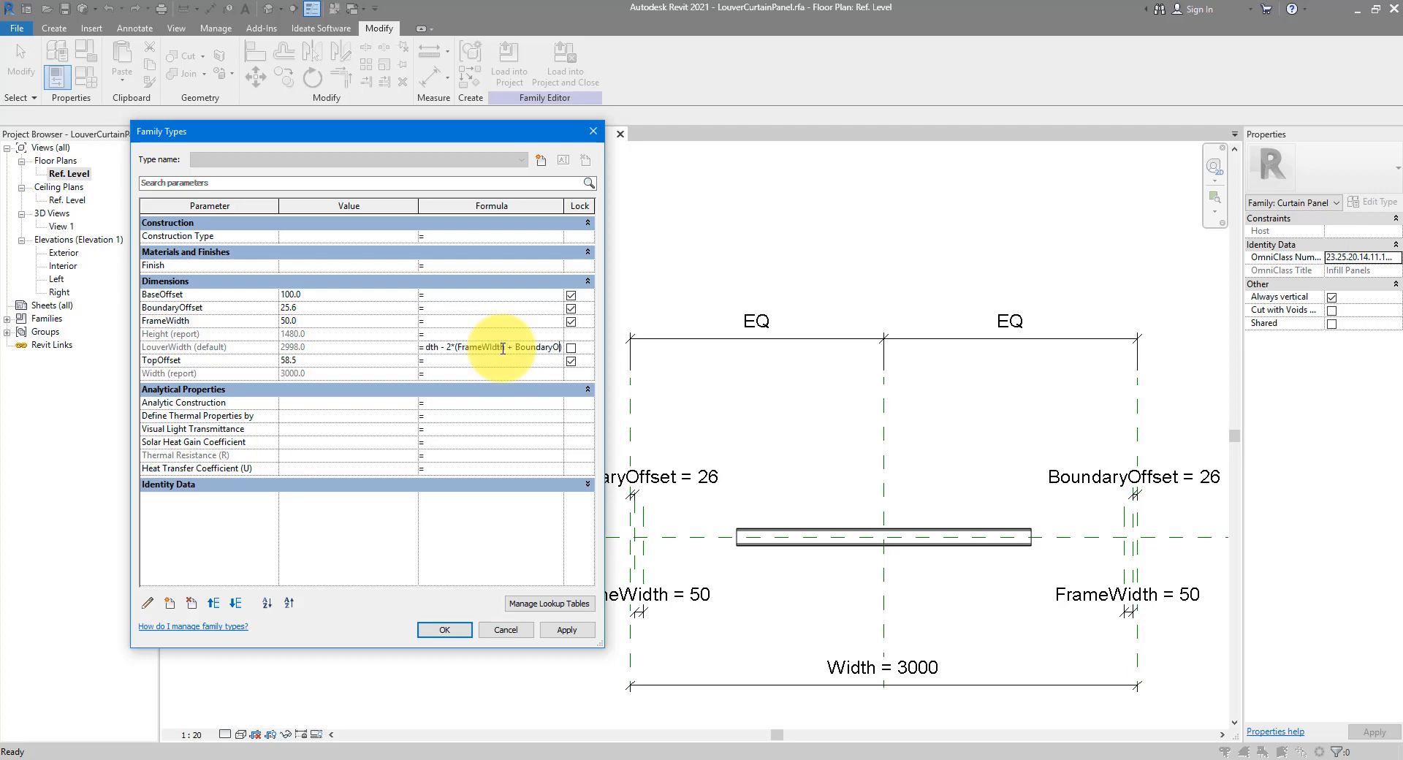
pyautogui.click(572, 348)
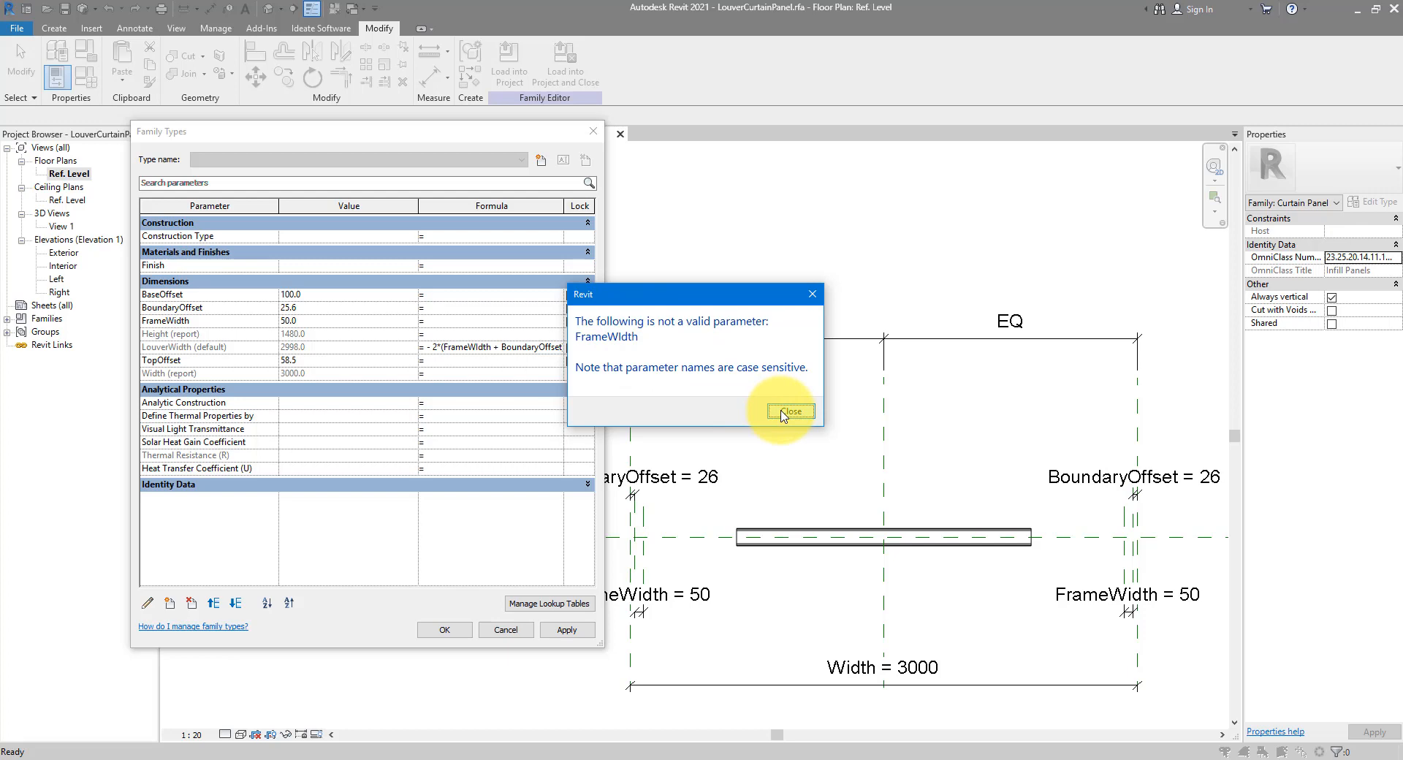
pyautogui.click(790, 411)
pyautogui.click(478, 345)
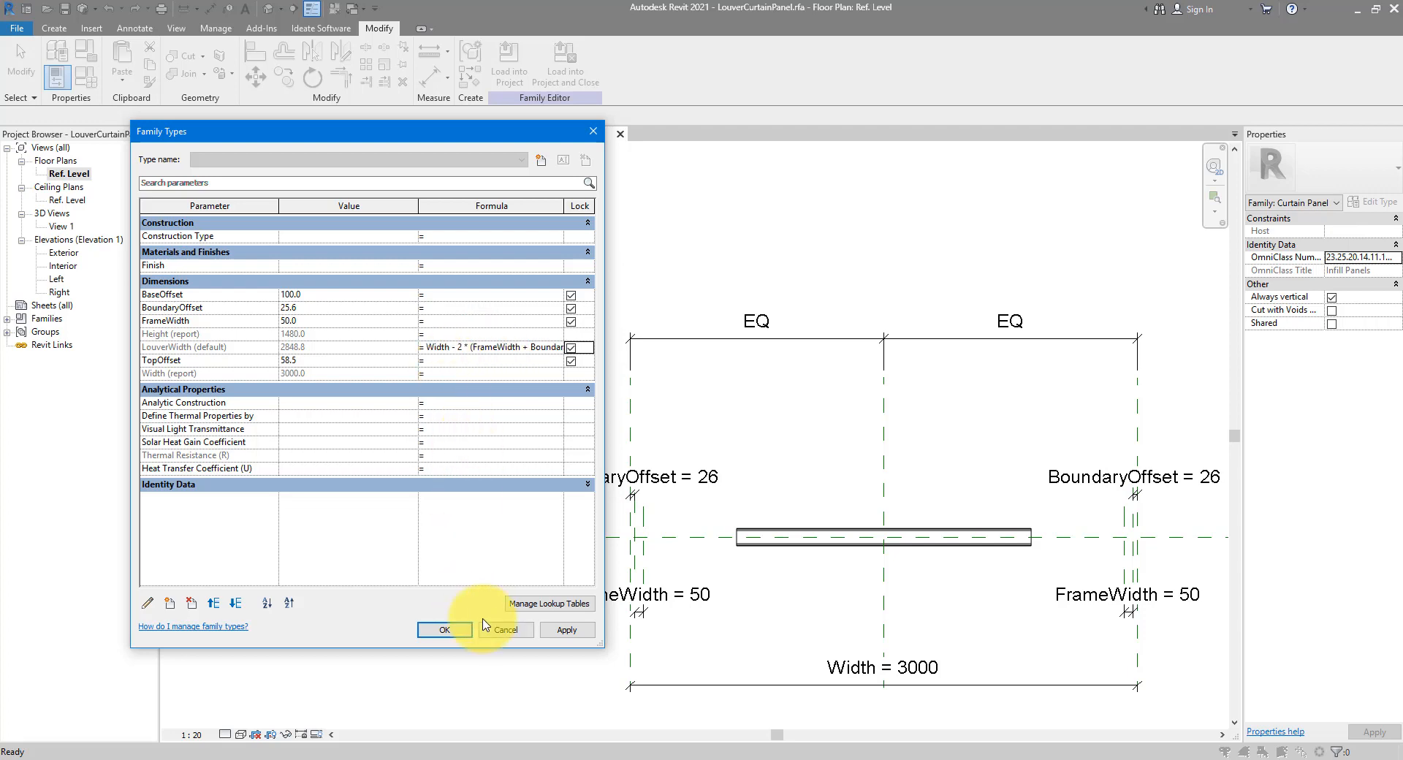
pyautogui.click(438, 631)
pyautogui.moveTo(905, 554); pyautogui.dragTo(806, 548, button='middle')
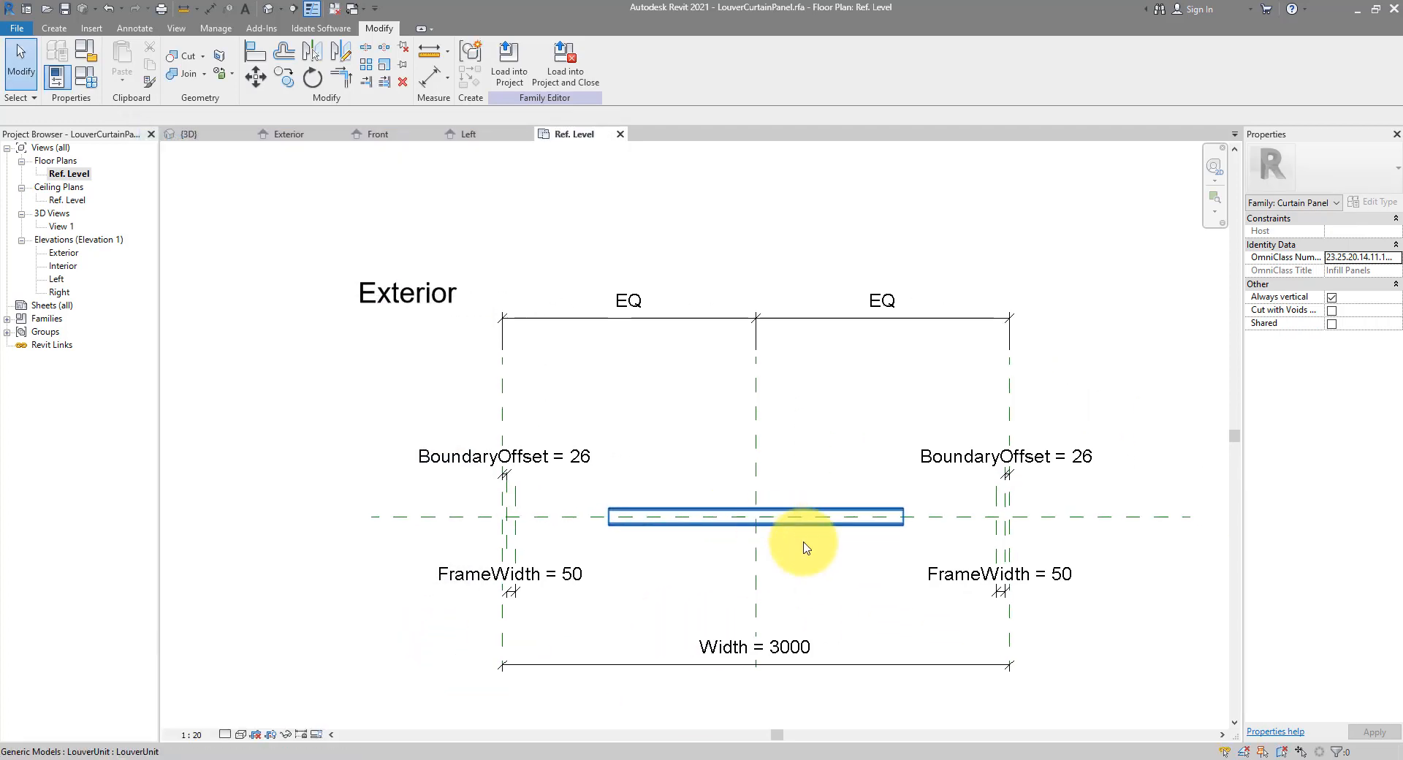
# Associate the louver type's Length with the LouverWidth parameter
pyautogui.click(845, 523)
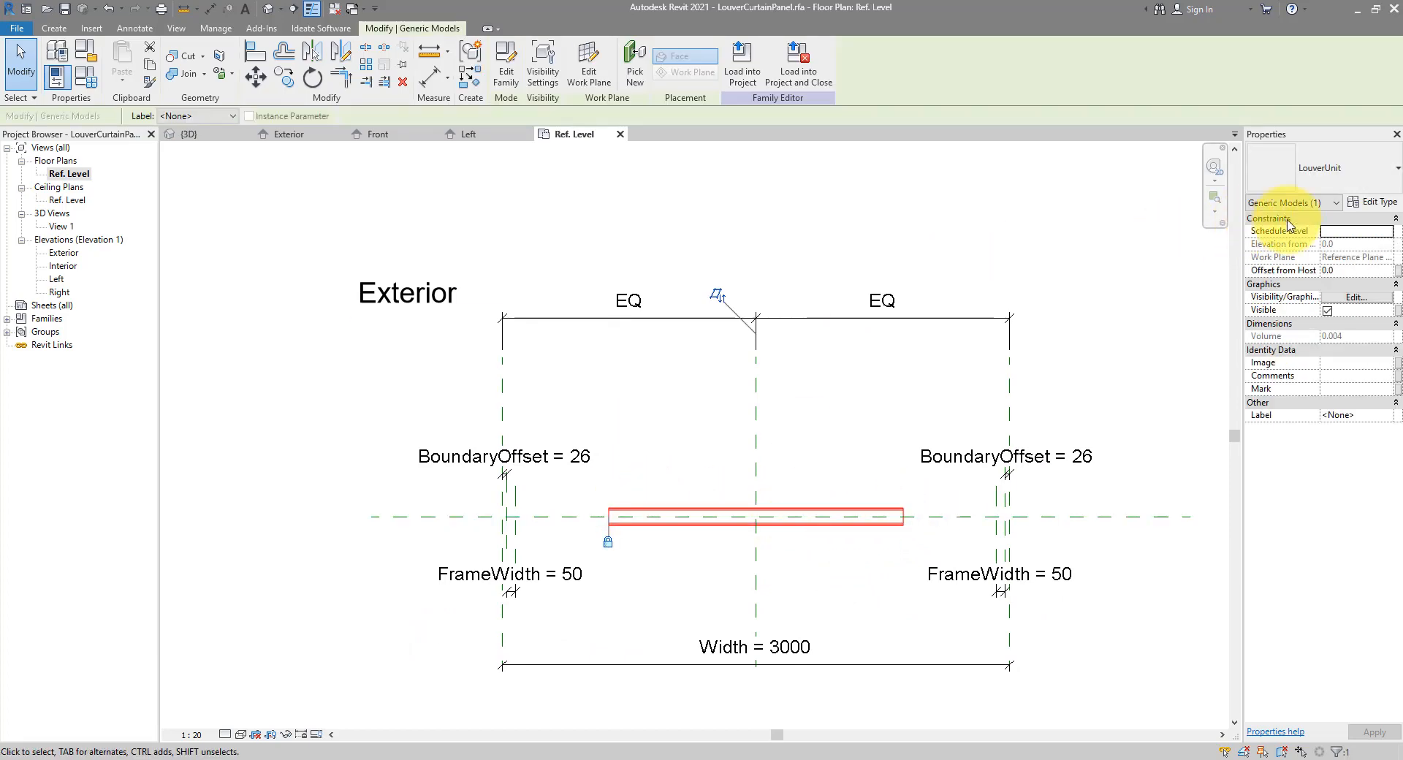
pyautogui.click(1356, 204)
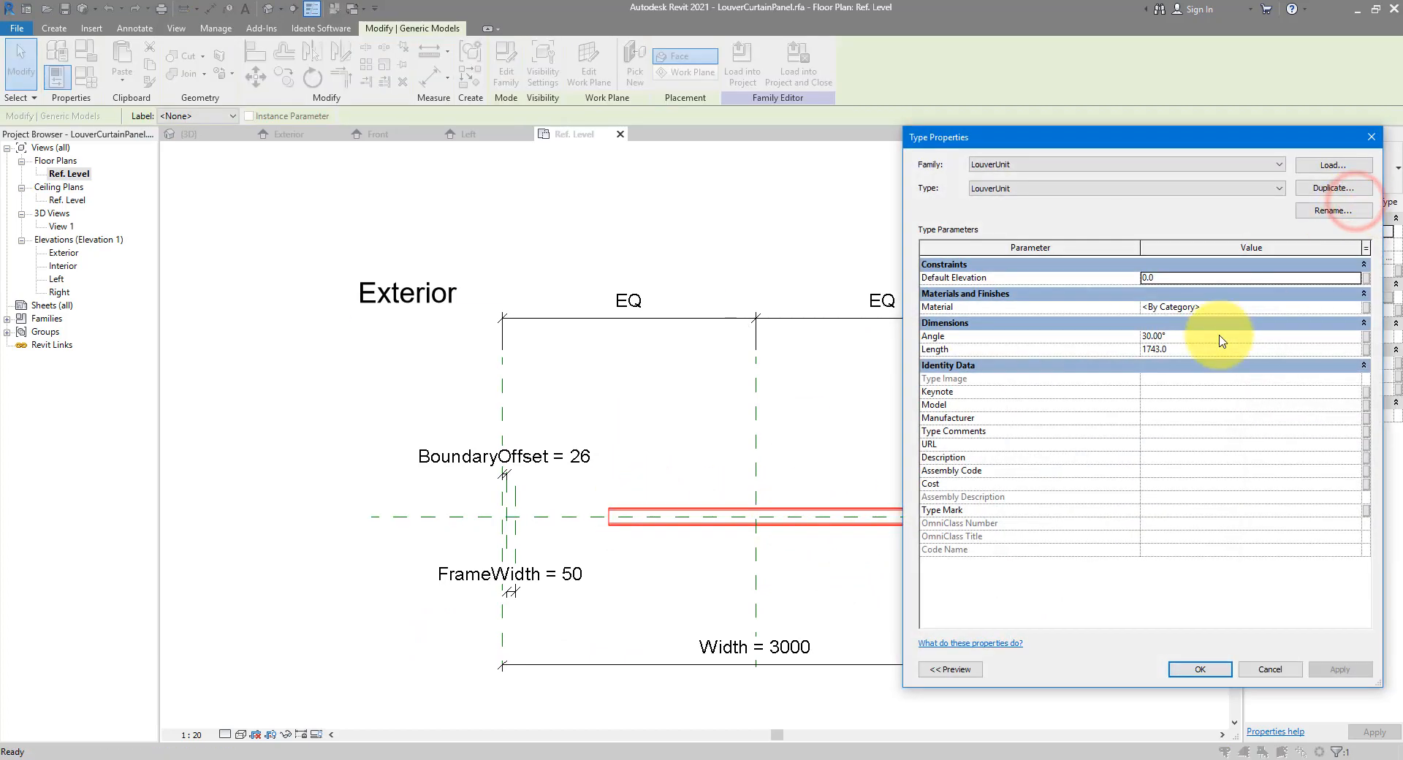
pyautogui.click(1366, 350)
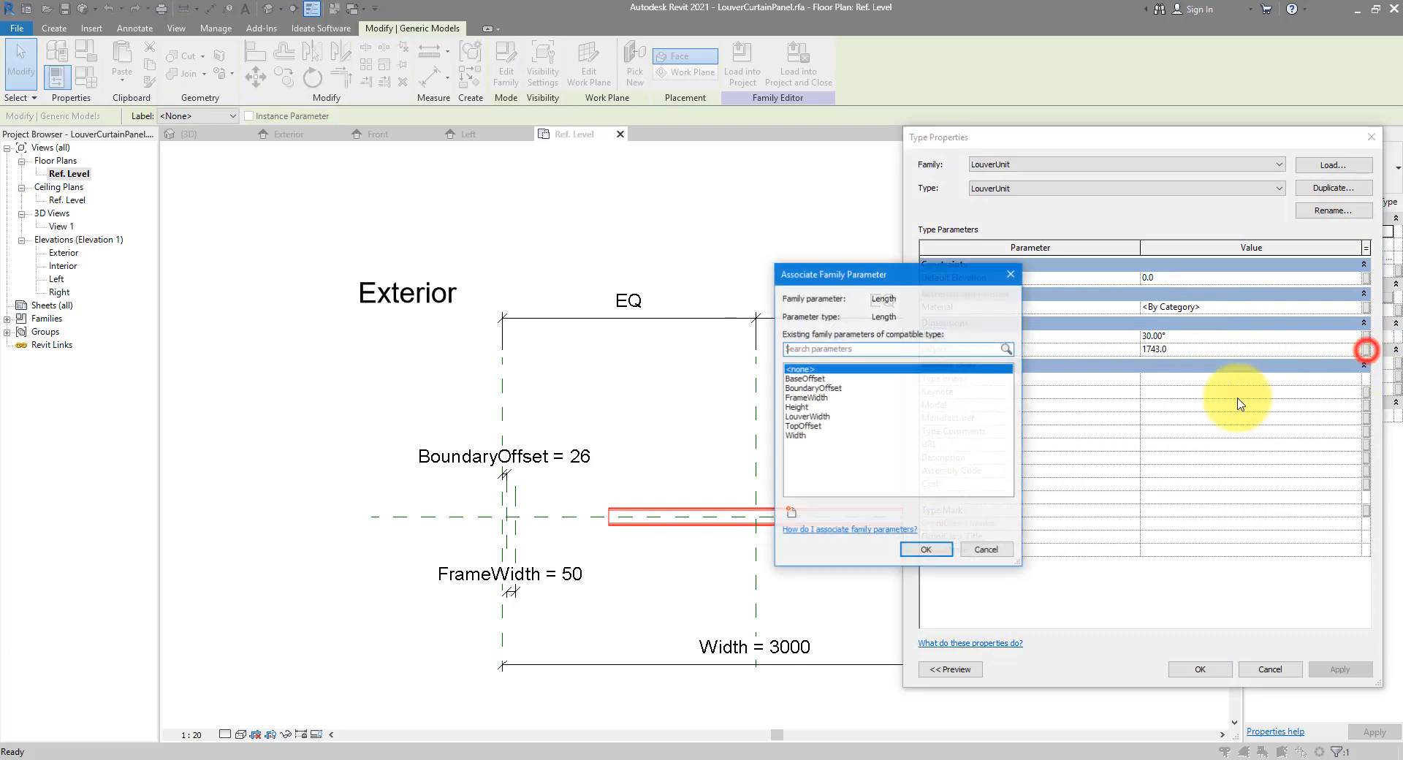
pyautogui.click(808, 416)
pyautogui.moveTo(846, 275); pyautogui.dragTo(710, 274)
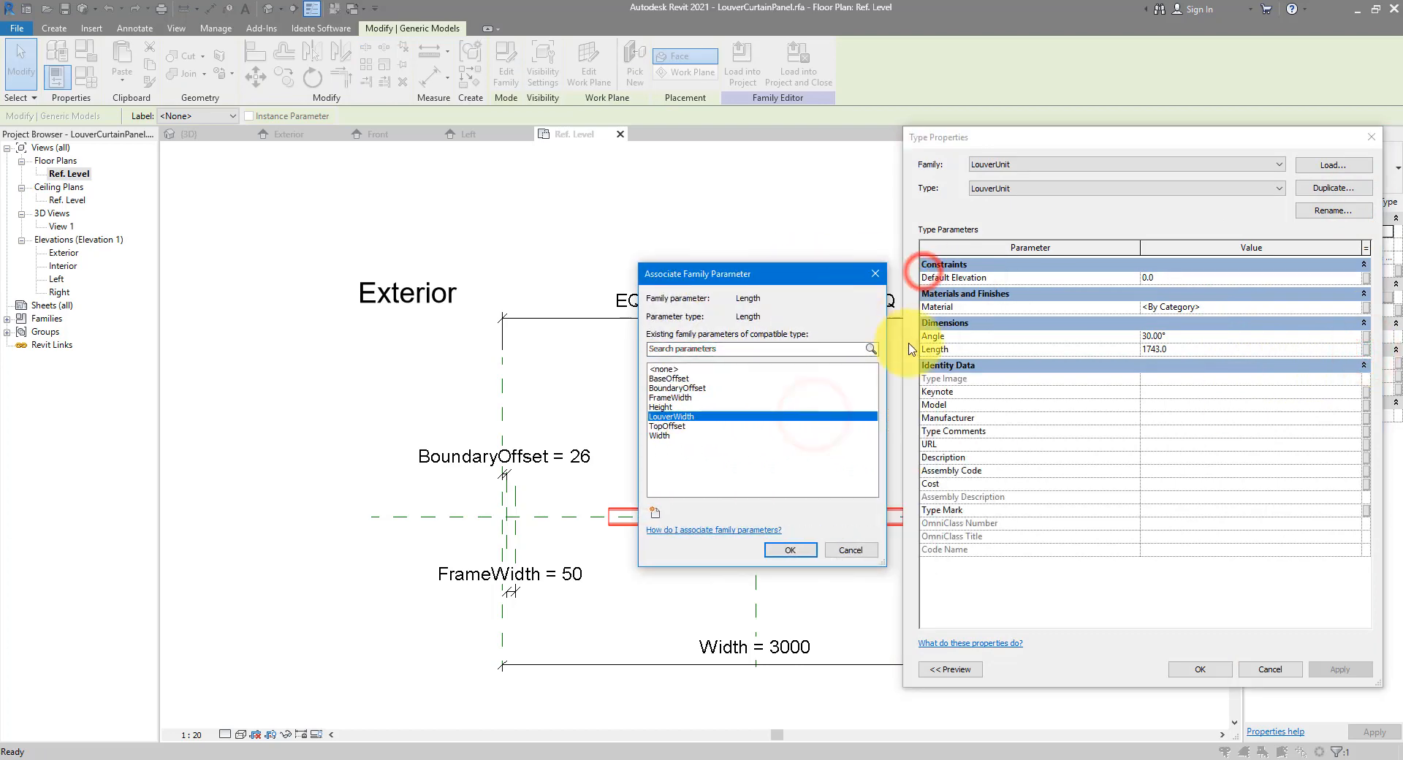
pyautogui.click(796, 550)
pyautogui.click(1195, 669)
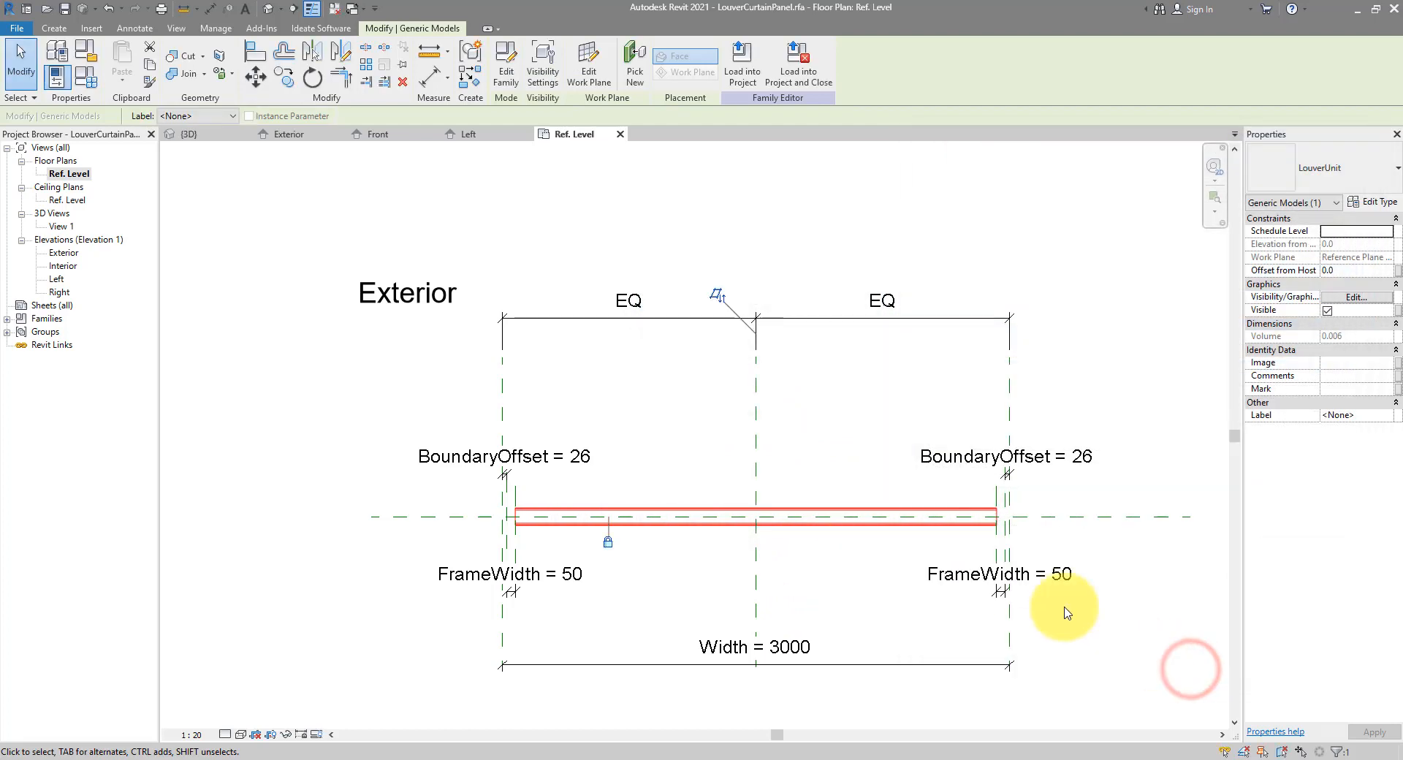
pyautogui.scroll(3, 990, 526)
pyautogui.scroll(-1, 994, 528)
pyautogui.scroll(-1, 994, 527)
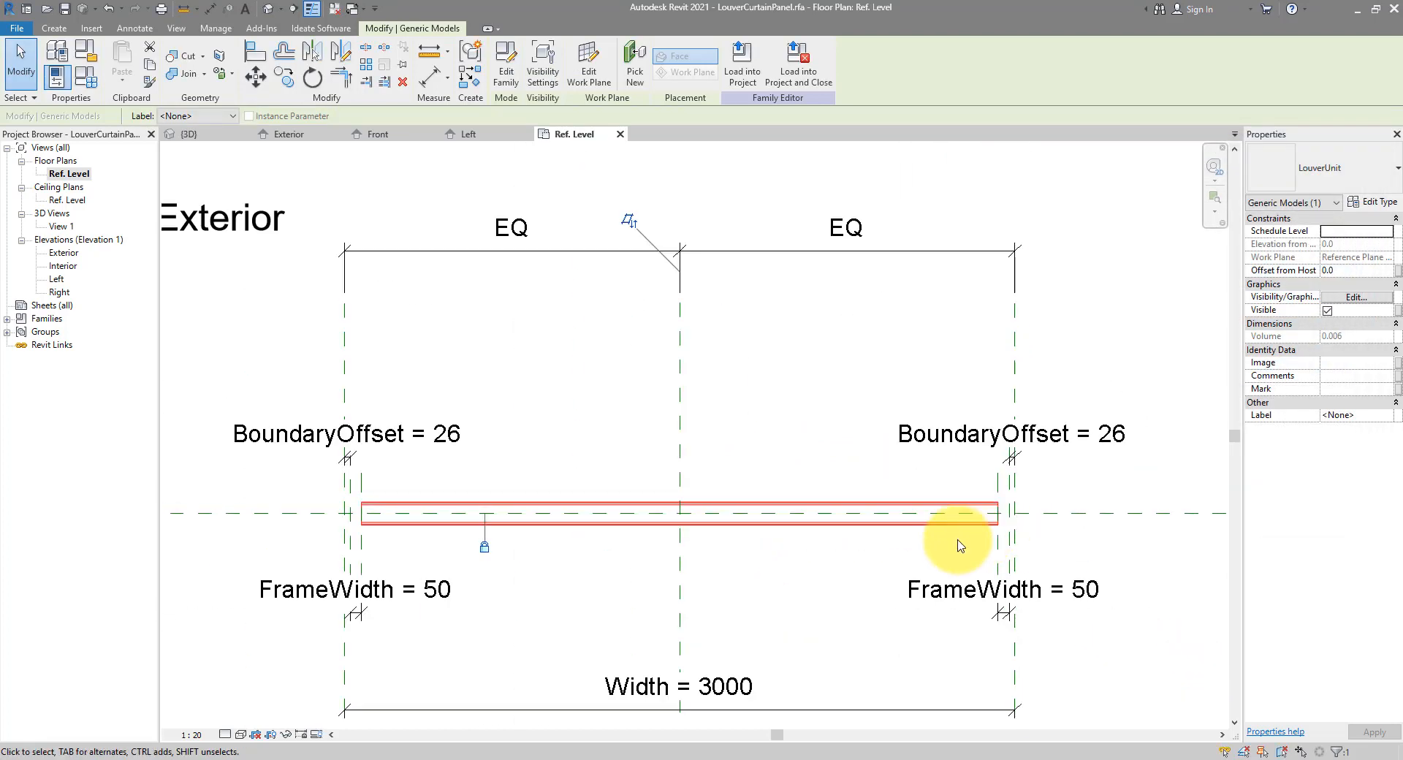
pyautogui.click(955, 545)
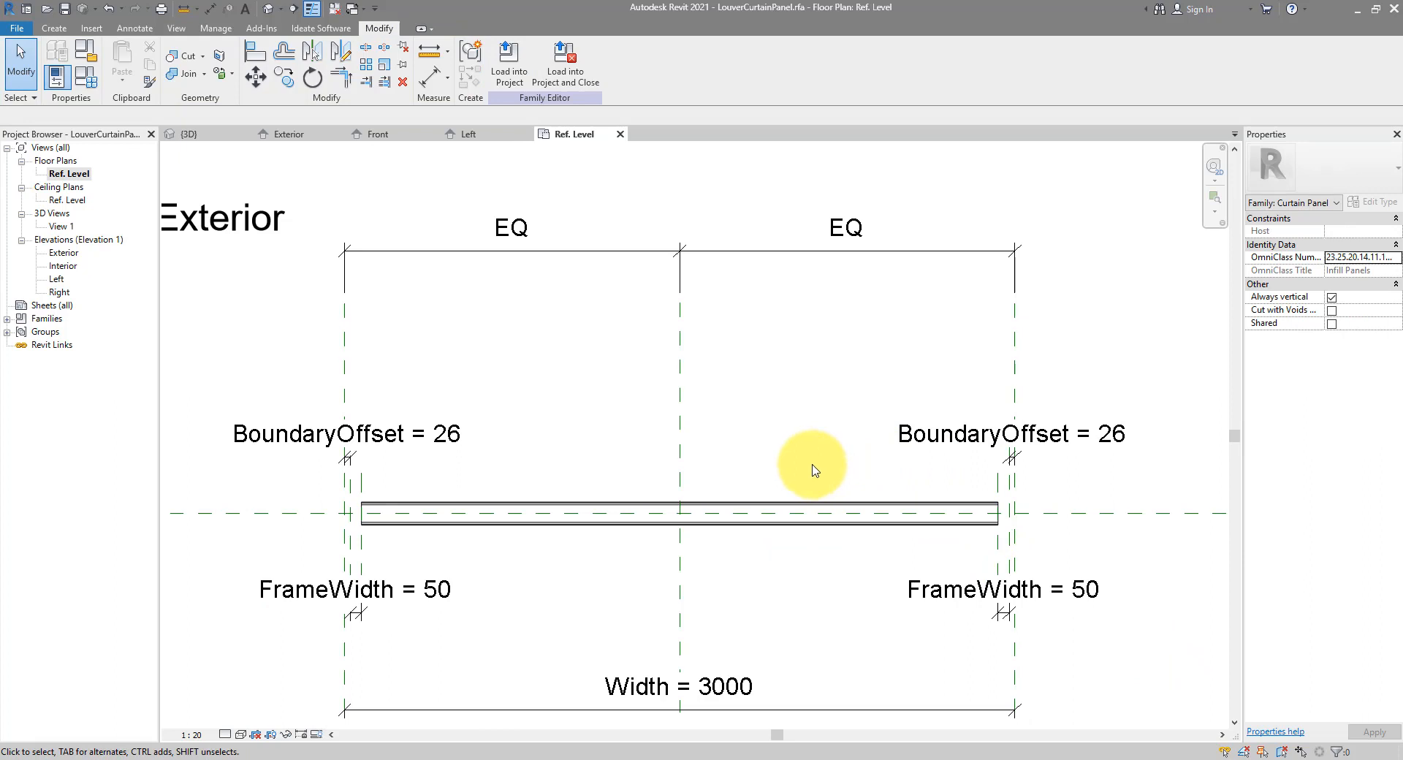
# In the Left elevation, array the louver vertically from its end down toward the panel bottom
pyautogui.click(484, 135)
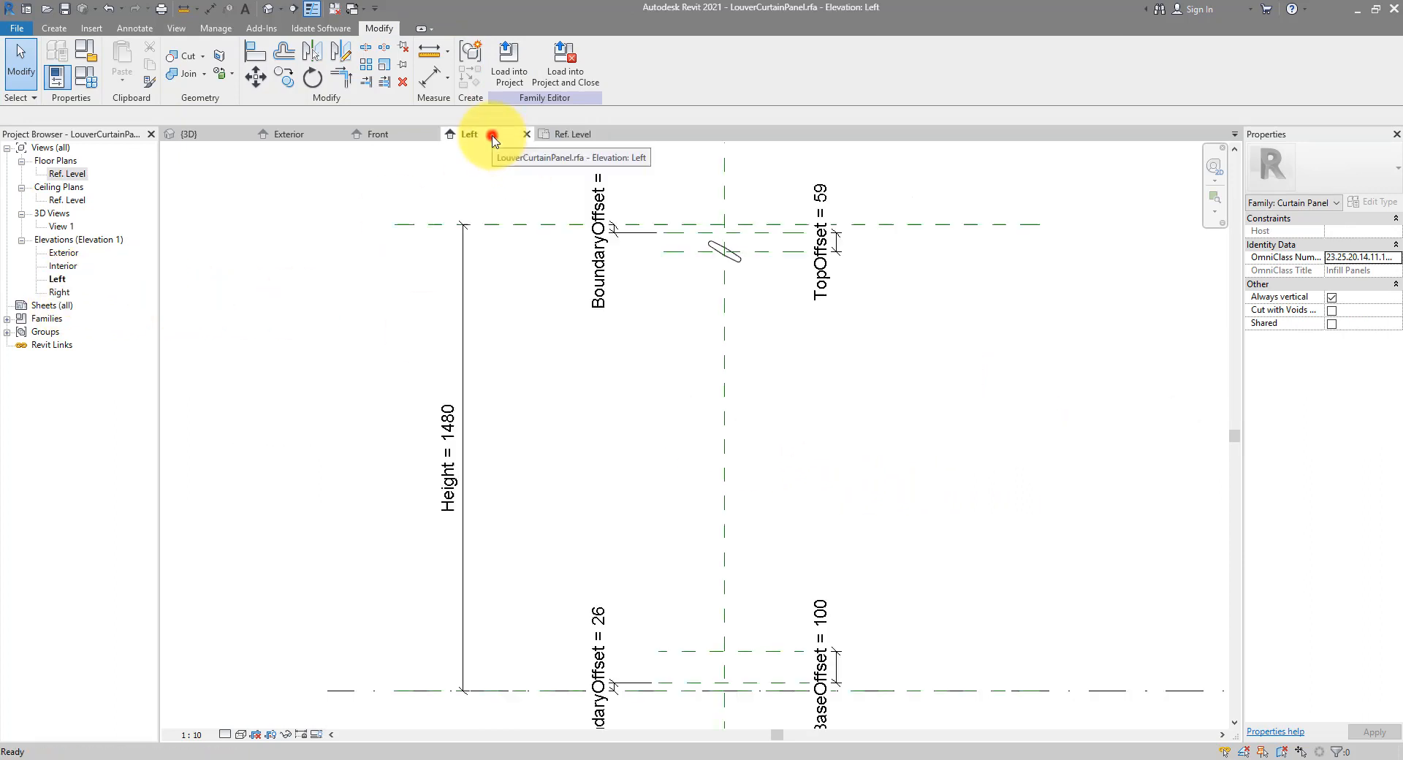
pyautogui.click(740, 259)
pyautogui.moveTo(765, 320); pyautogui.dragTo(699, 298, button='middle')
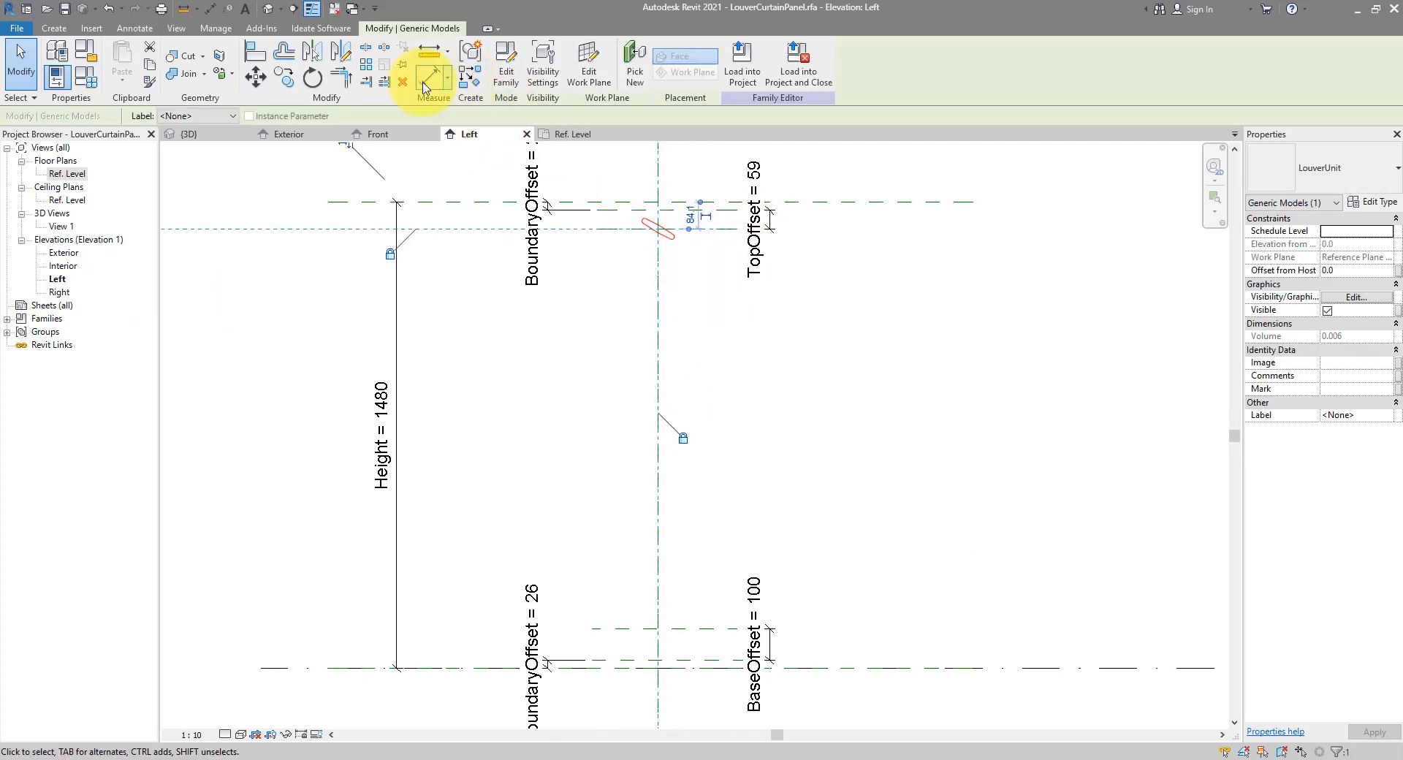
pyautogui.click(366, 64)
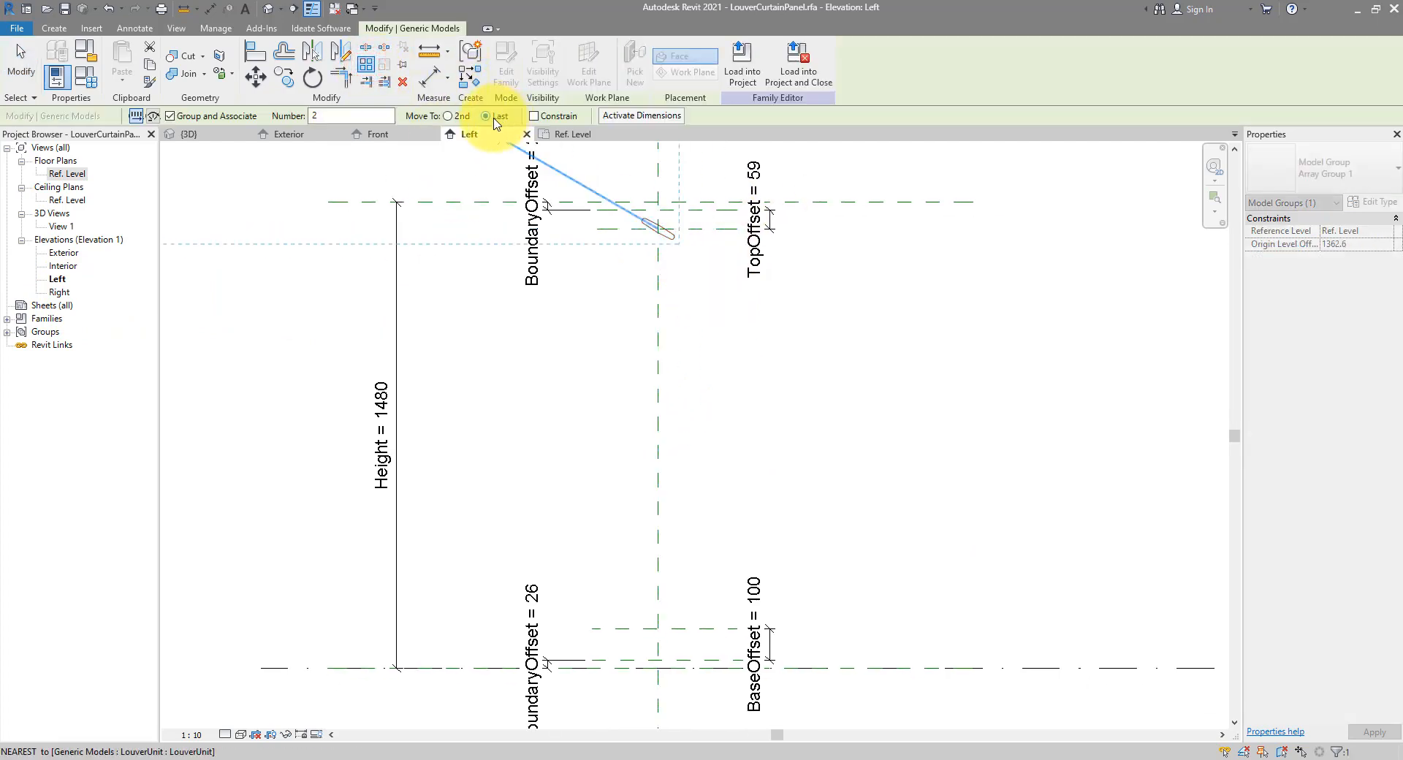
pyautogui.scroll(4, 662, 227)
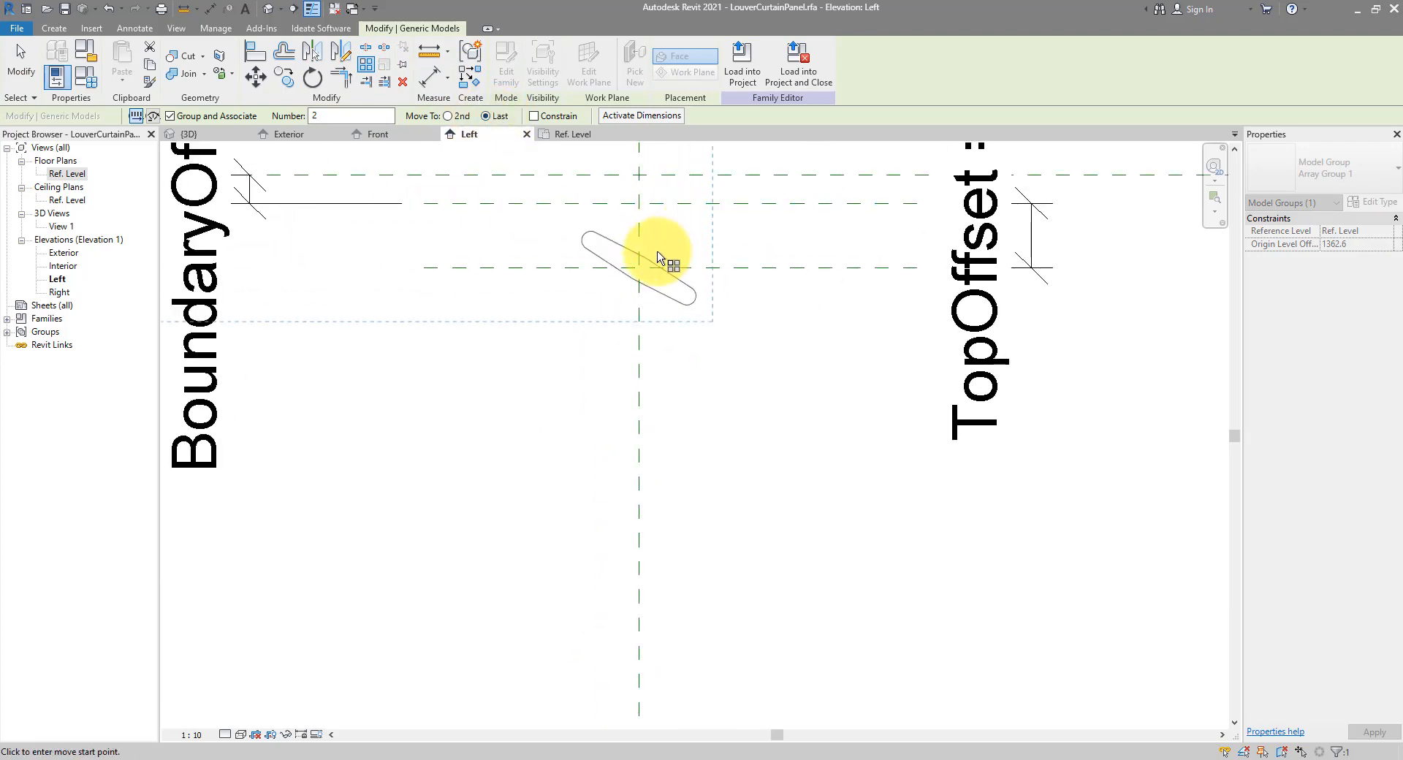
pyautogui.click(641, 267)
pyautogui.scroll(-4, 723, 252)
pyautogui.scroll(5, 727, 417)
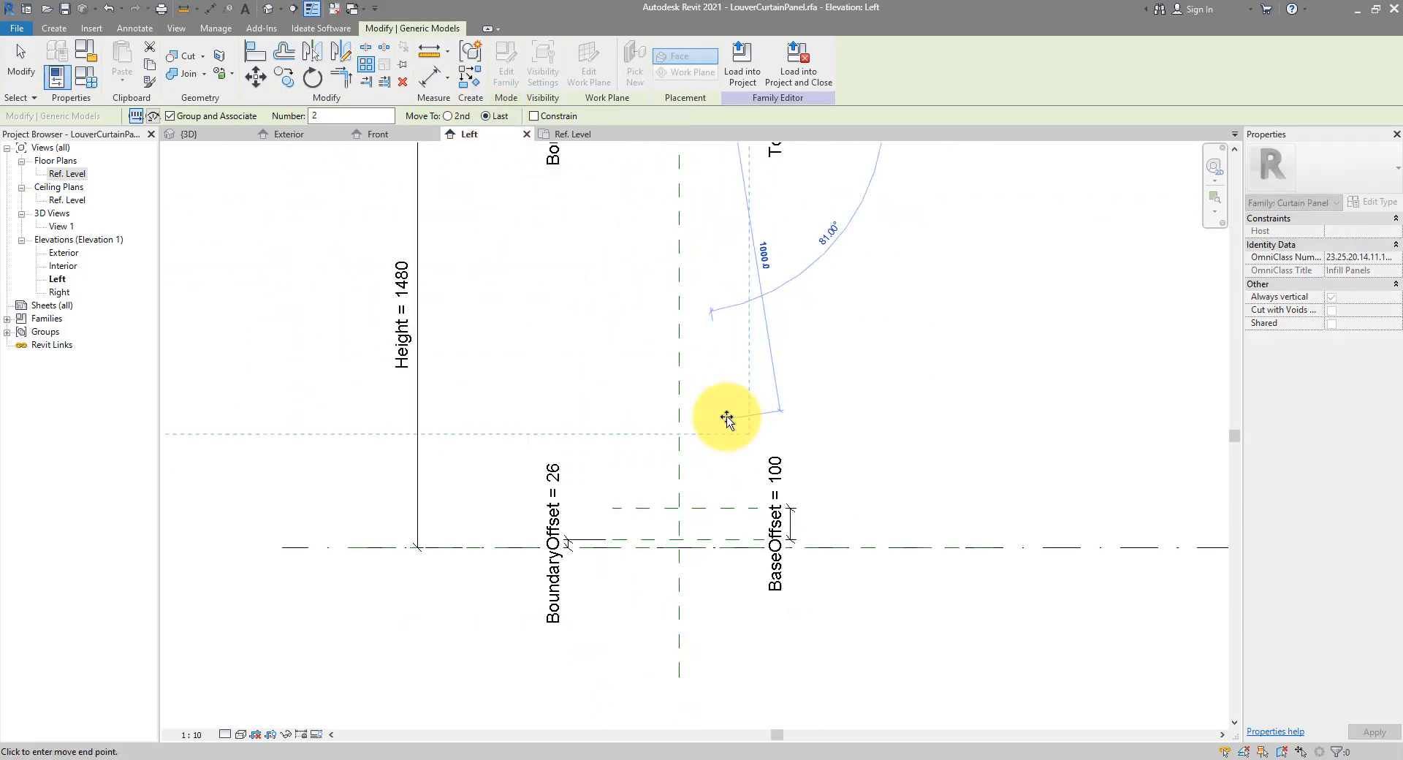
pyautogui.click(727, 486)
pyautogui.scroll(-3, 727, 485)
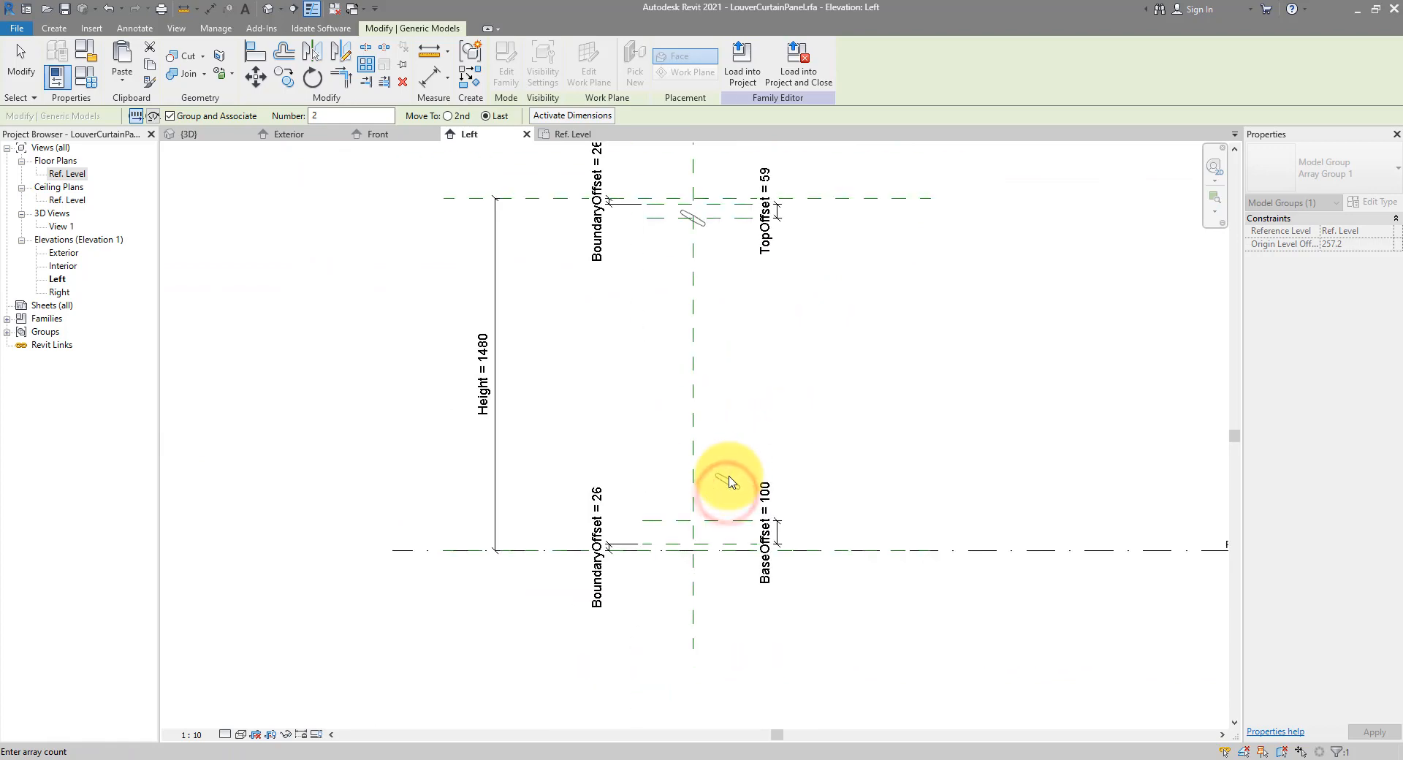
pyautogui.scroll(-3, 583, 489)
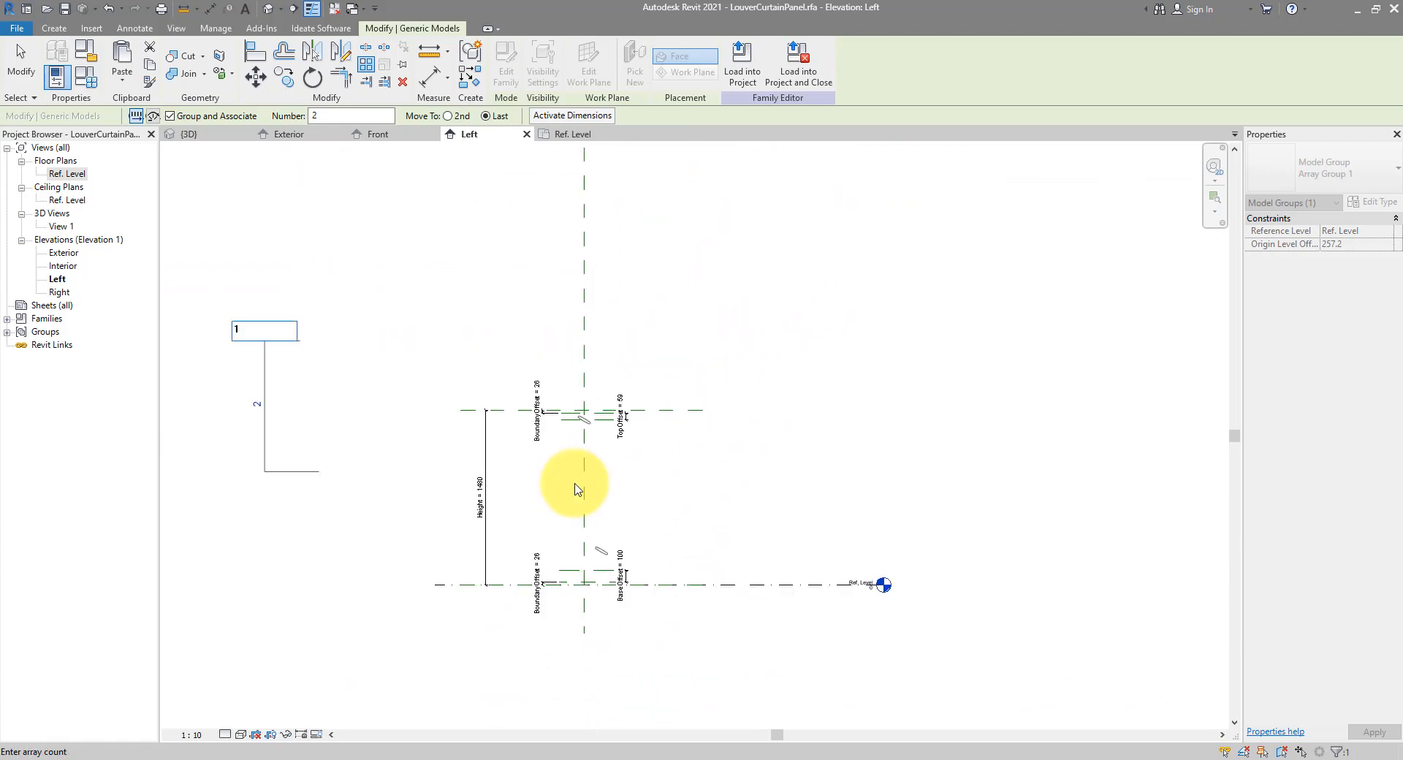
# Set the array count to 10 louvers
pyautogui.write('10')
pyautogui.press('Return')
pyautogui.scroll(4, 577, 512)
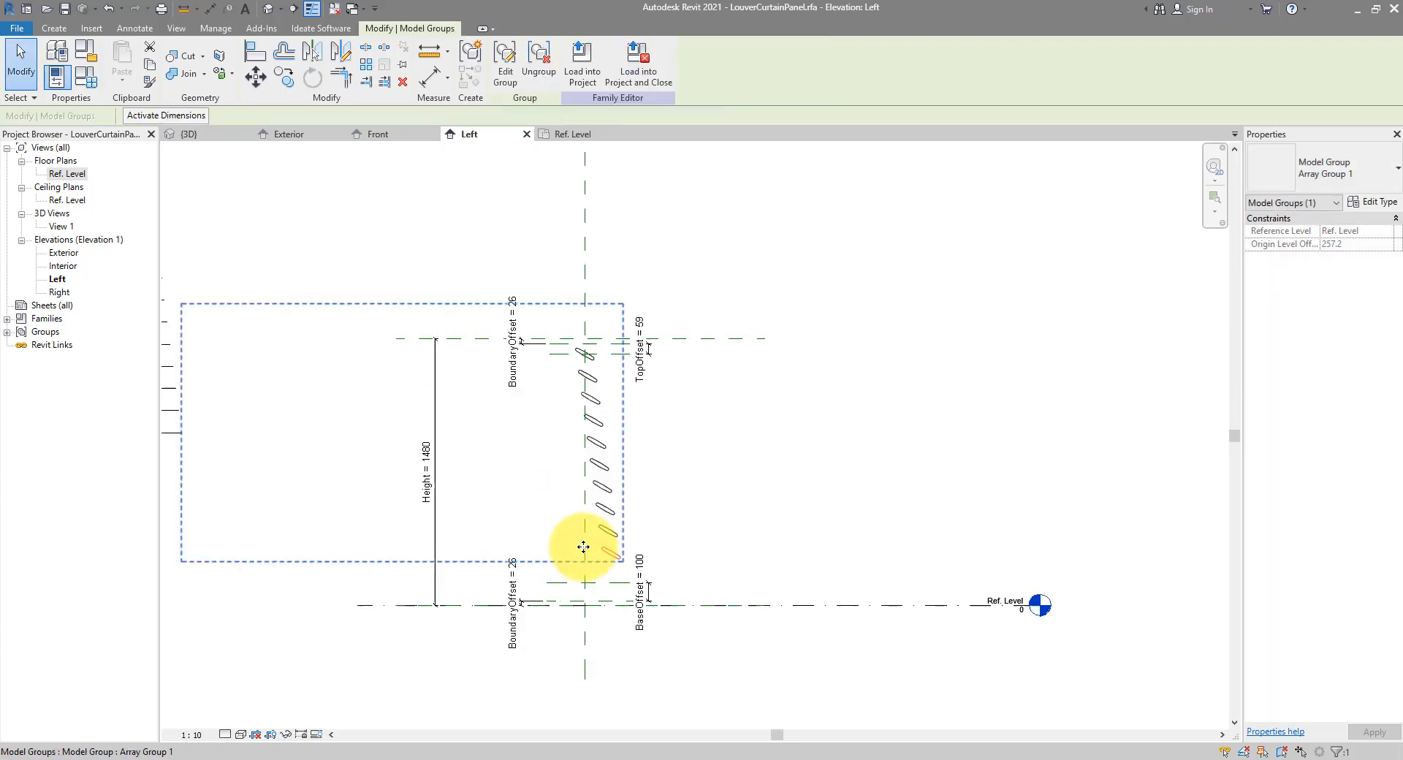
pyautogui.press('Escape')
pyautogui.scroll(-1, 840, 416)
pyautogui.scroll(1, 845, 426)
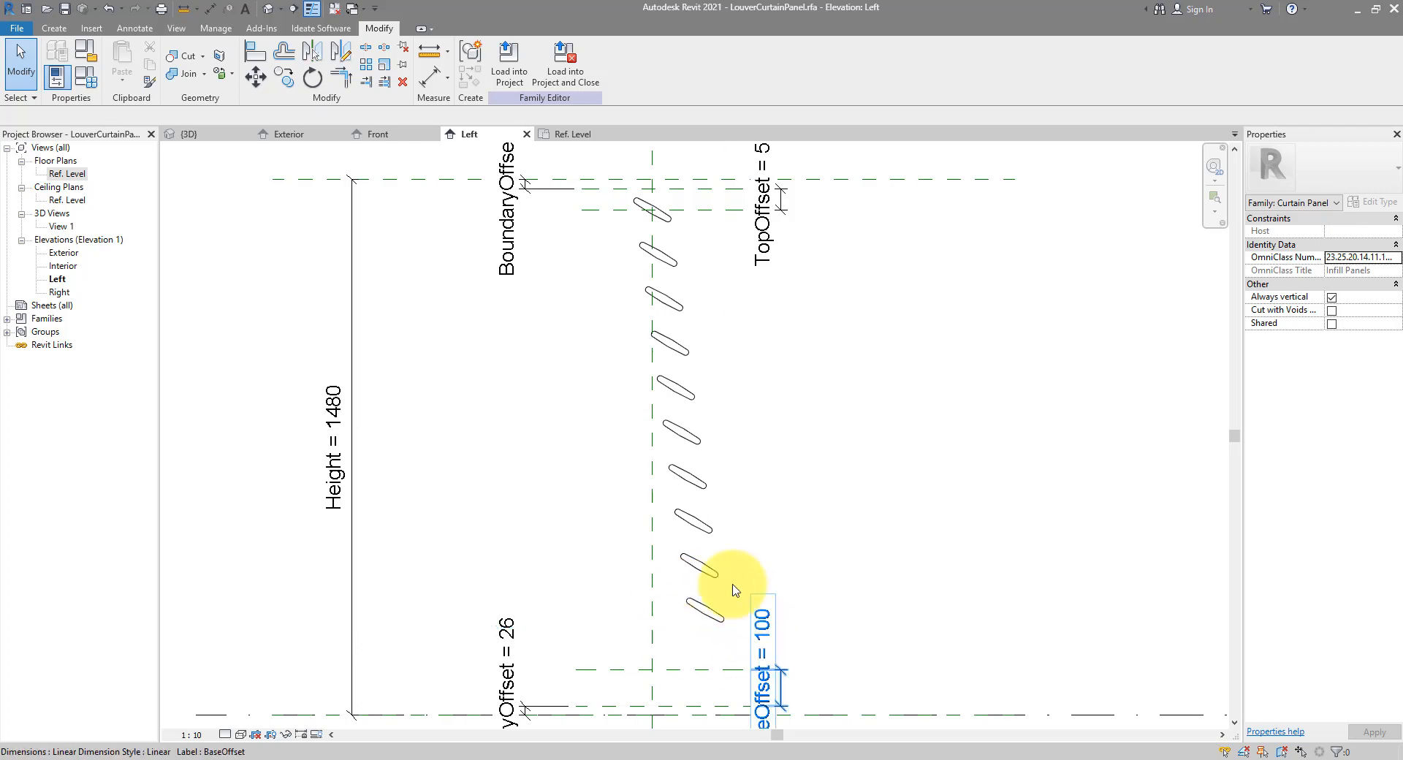
pyautogui.click(654, 656)
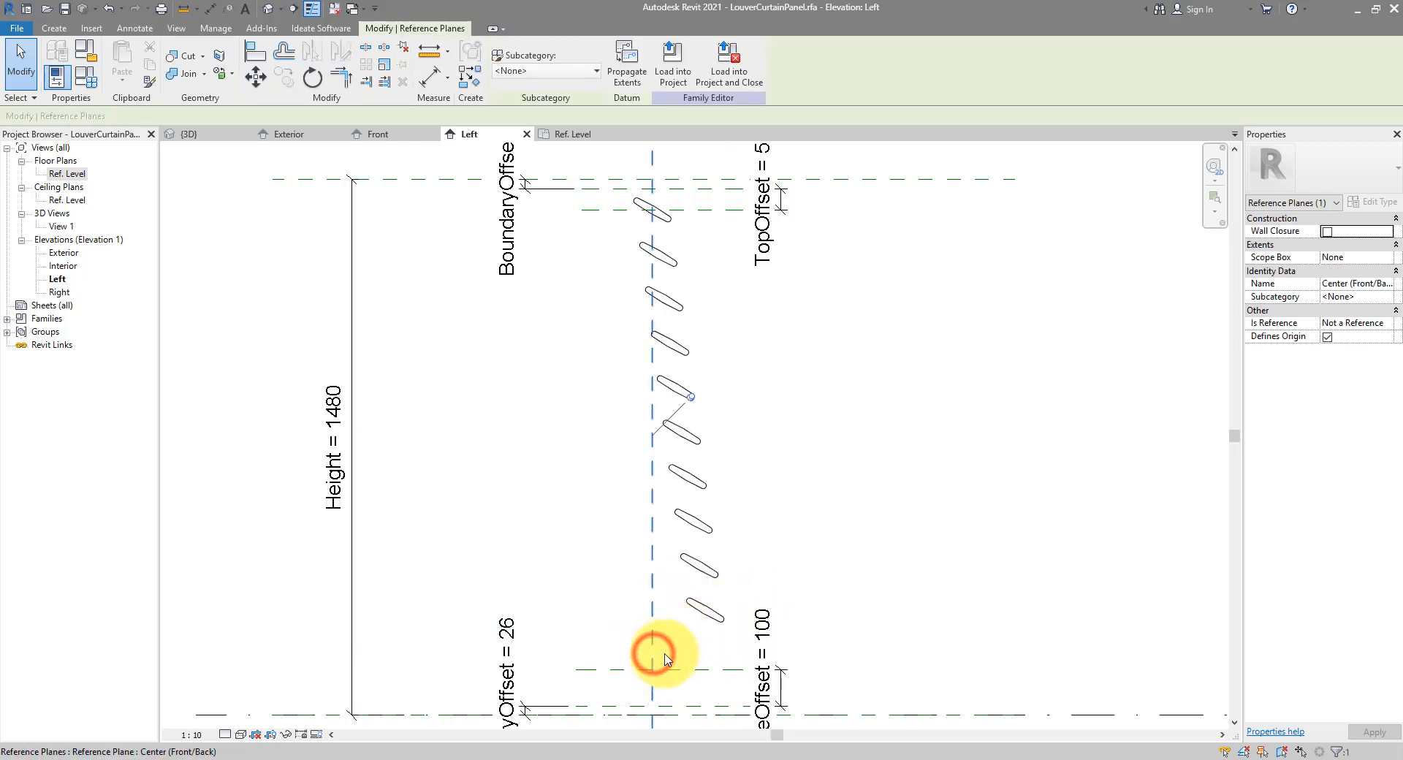
# Align the louver's centre plane to the lower horizontal reference plane
pyautogui.keyDown('ctrl'); pyautogui.click(673, 669); pyautogui.keyUp('ctrl')
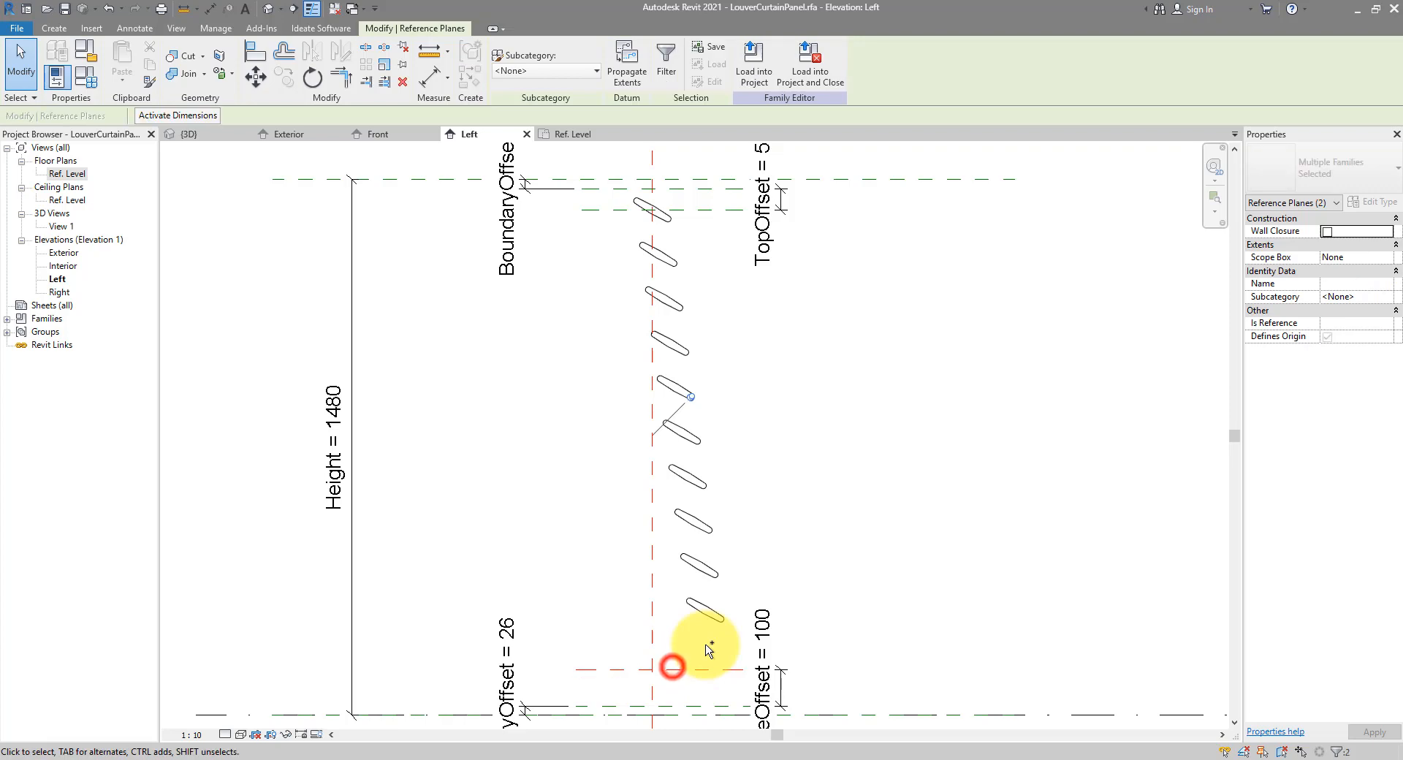
pyautogui.click(254, 60)
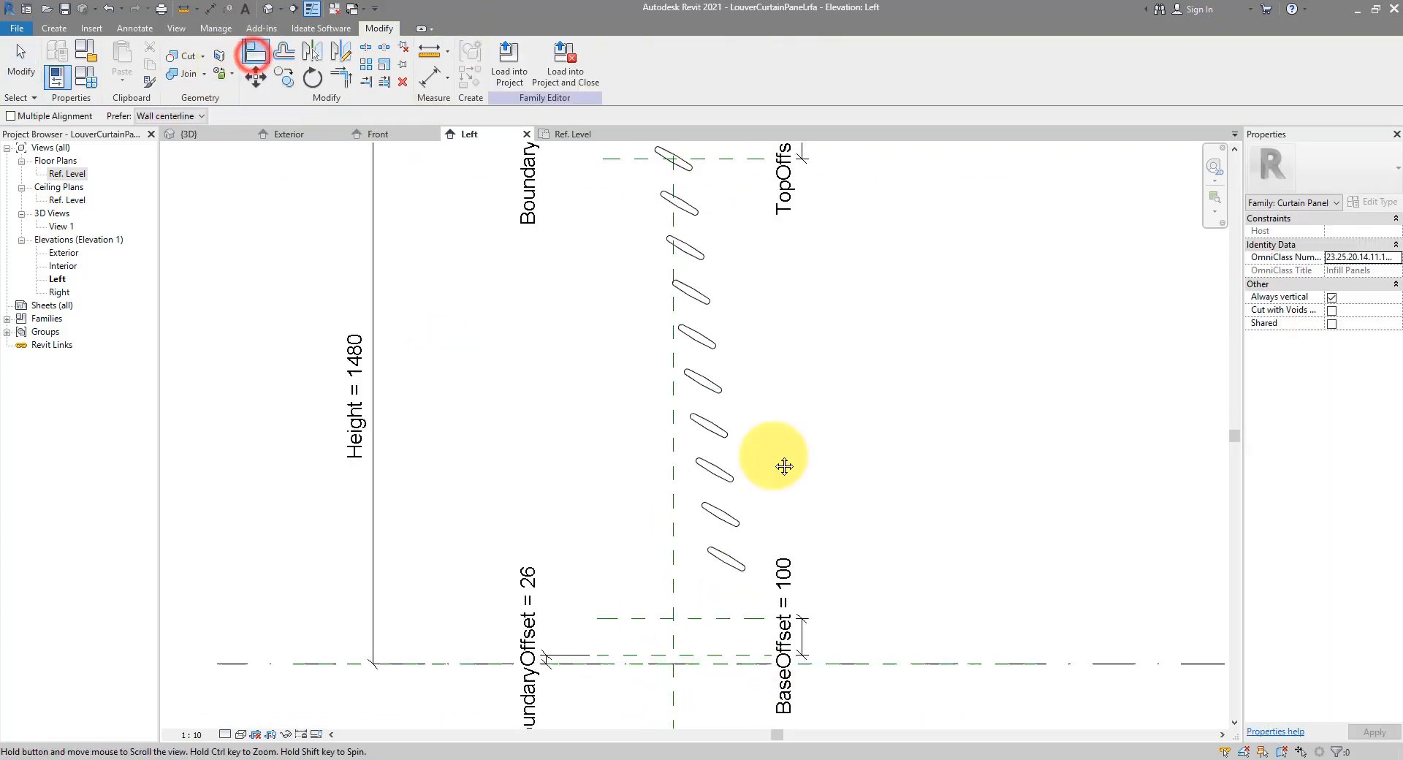
pyautogui.scroll(3, 782, 463)
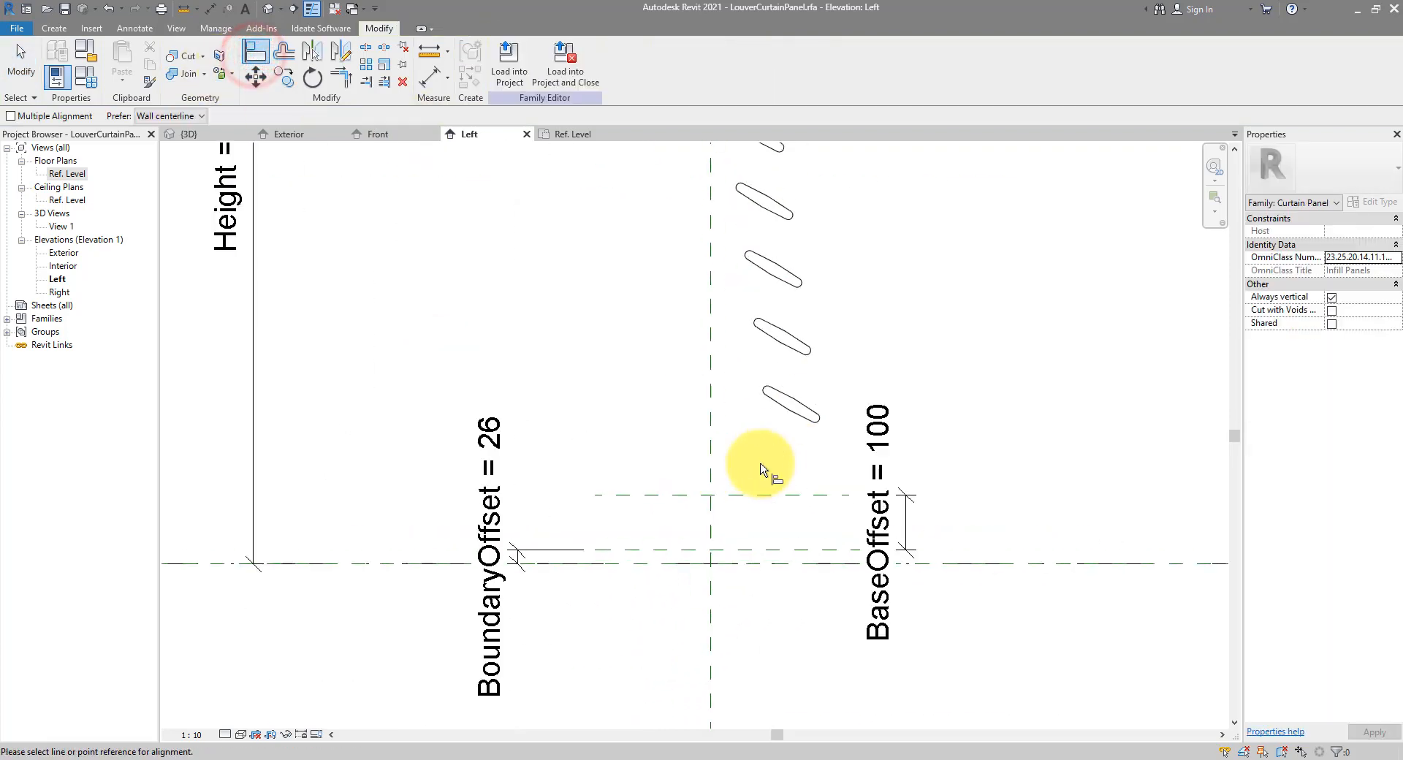
pyautogui.click(795, 495)
pyautogui.click(794, 411)
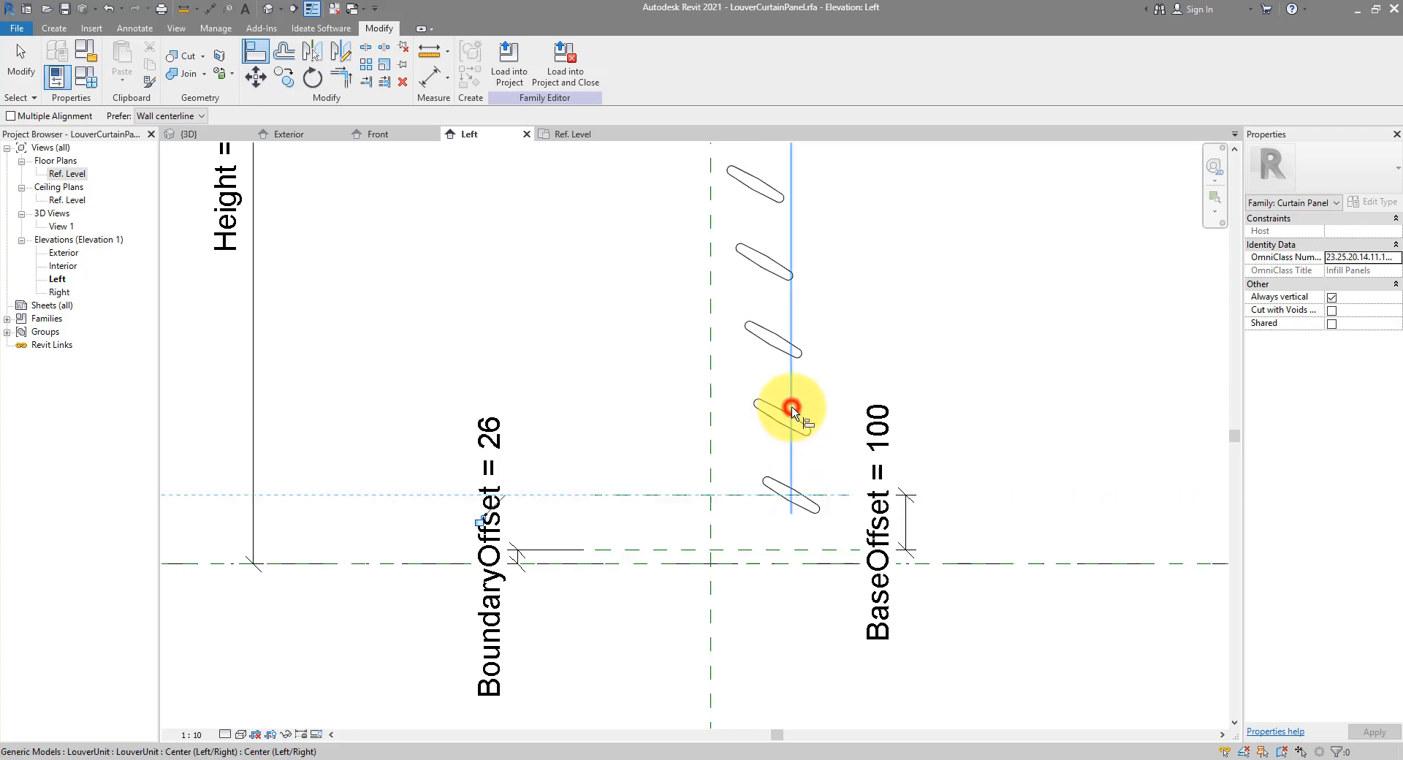
pyautogui.scroll(-4, 804, 557)
# Align the louvers to the vertical centre reference plane and lock them
pyautogui.click(677, 545)
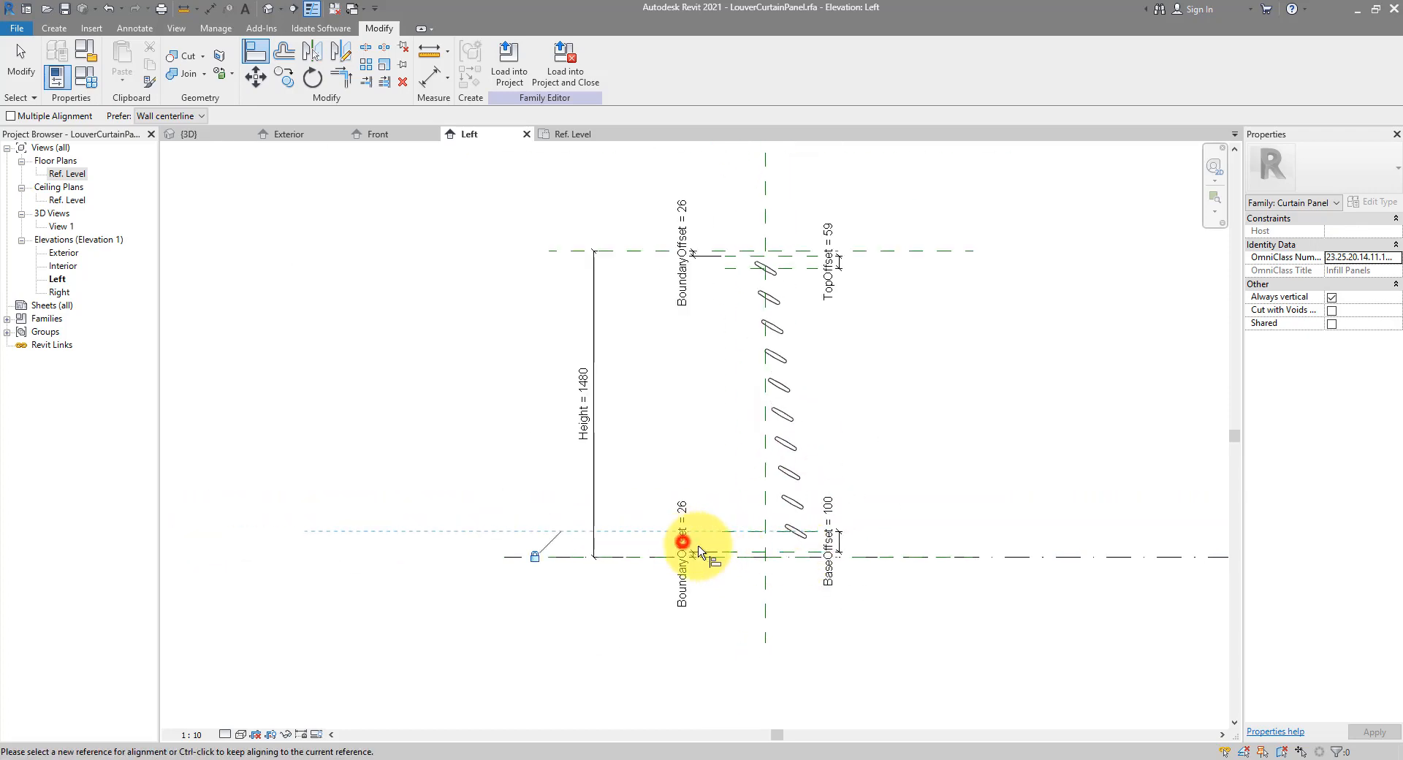
pyautogui.scroll(2, 789, 589)
pyautogui.click(758, 597)
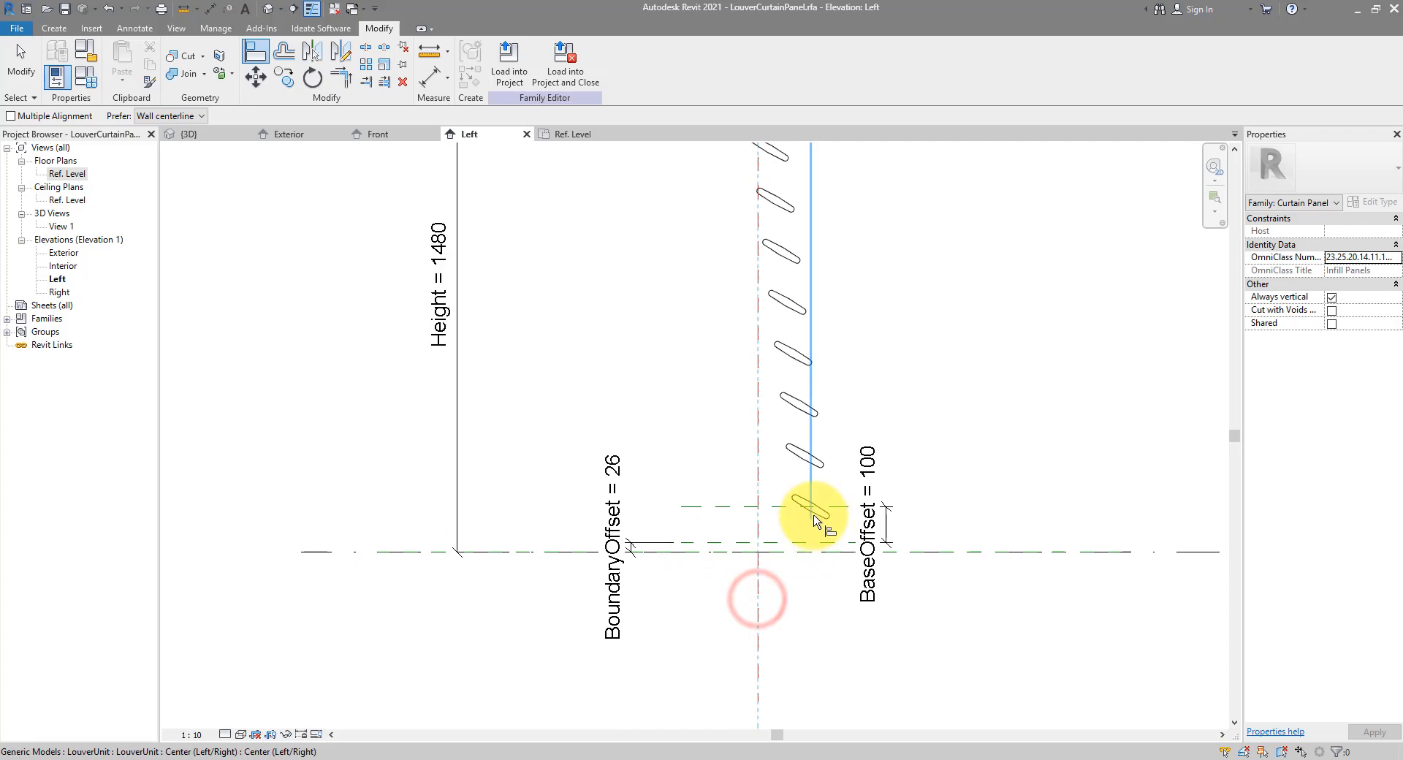
pyautogui.click(812, 514)
pyautogui.click(787, 466)
pyautogui.scroll(-1, 743, 647)
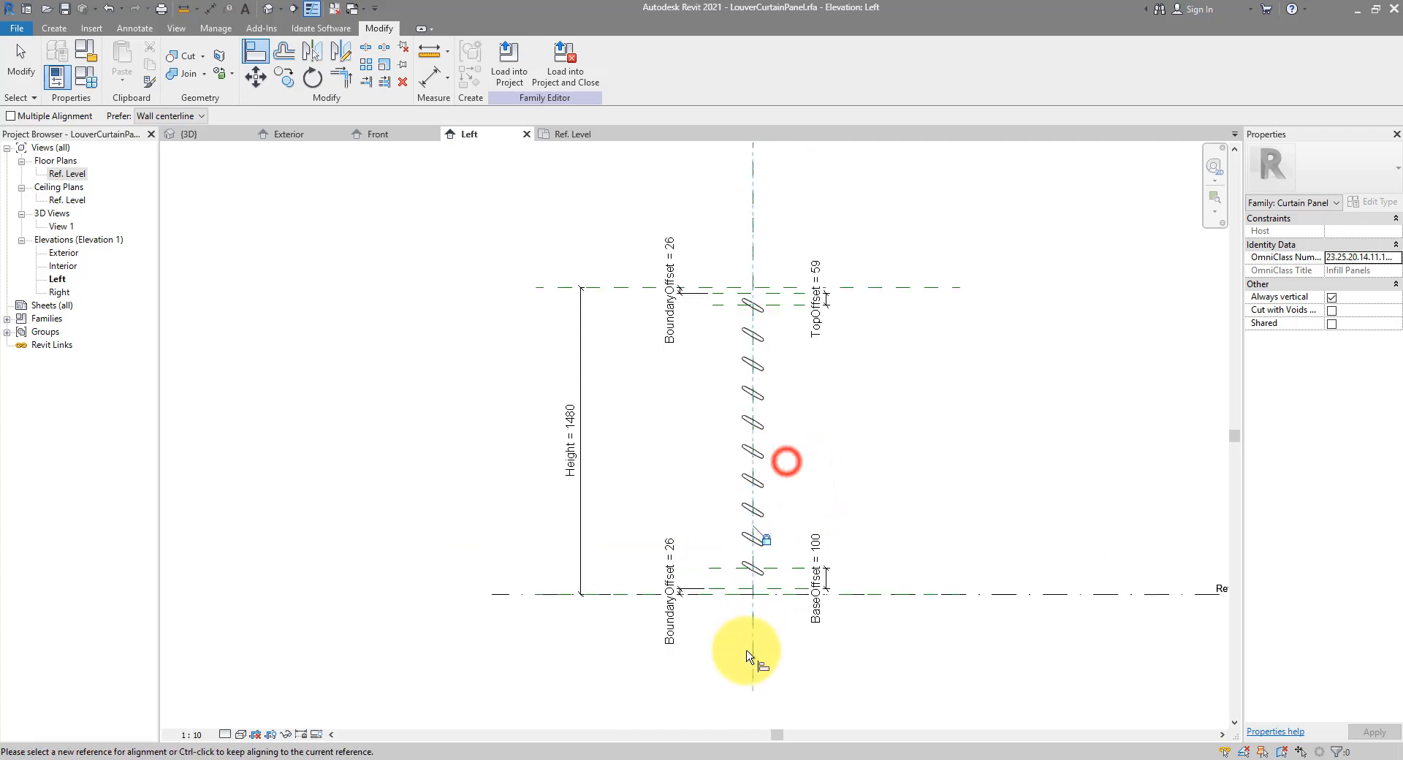
pyautogui.press('Escape')
pyautogui.press('Escape')
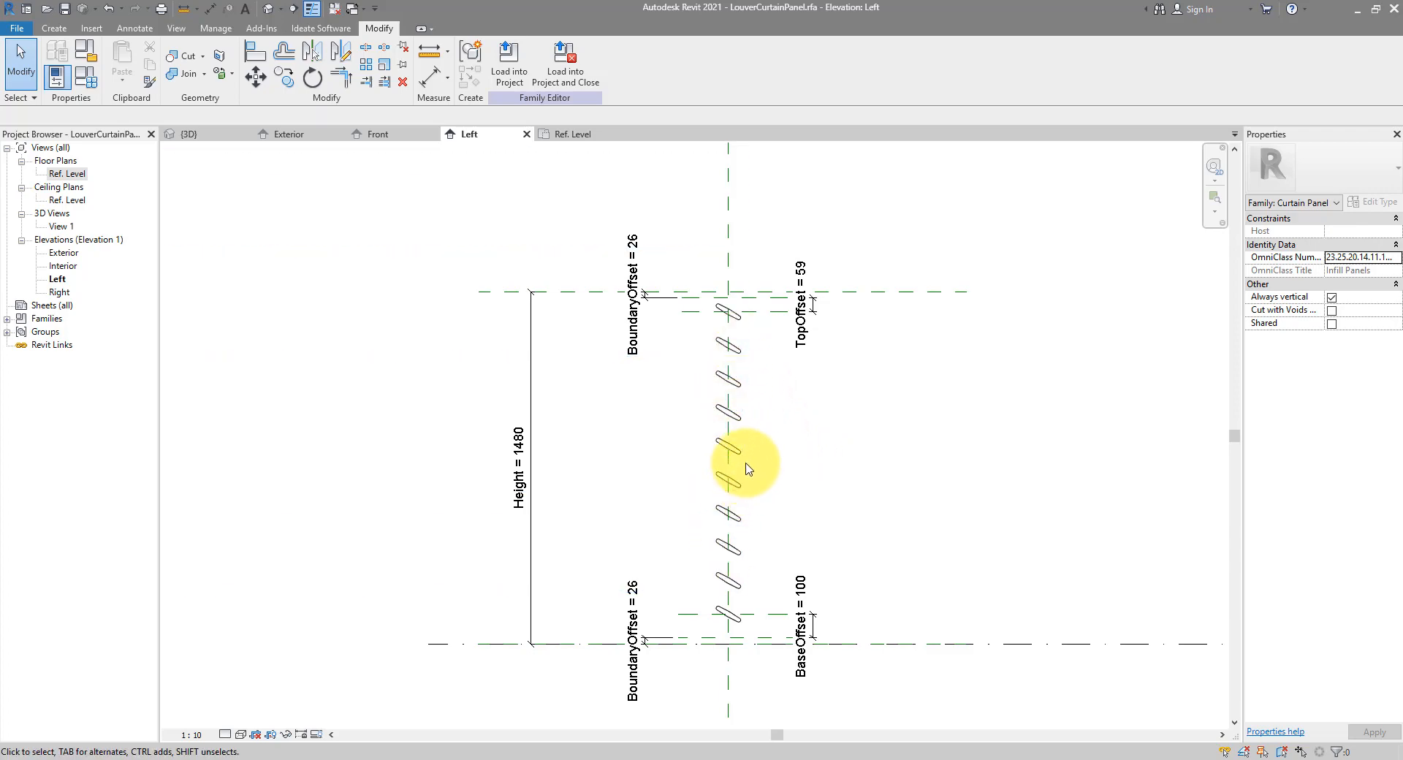
# Select the louver array itself so its count is shown
pyautogui.scroll(2, 747, 470)
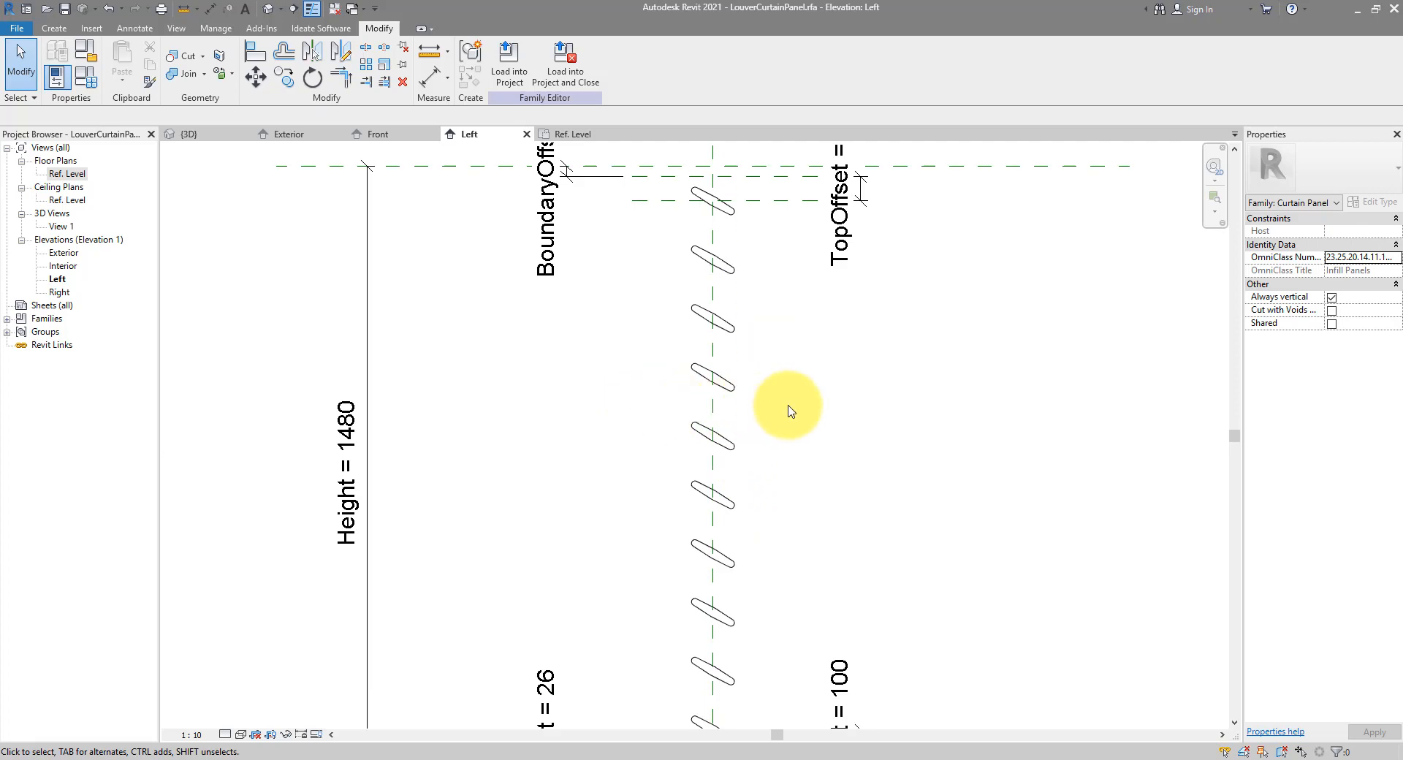
pyautogui.scroll(-2, 738, 420)
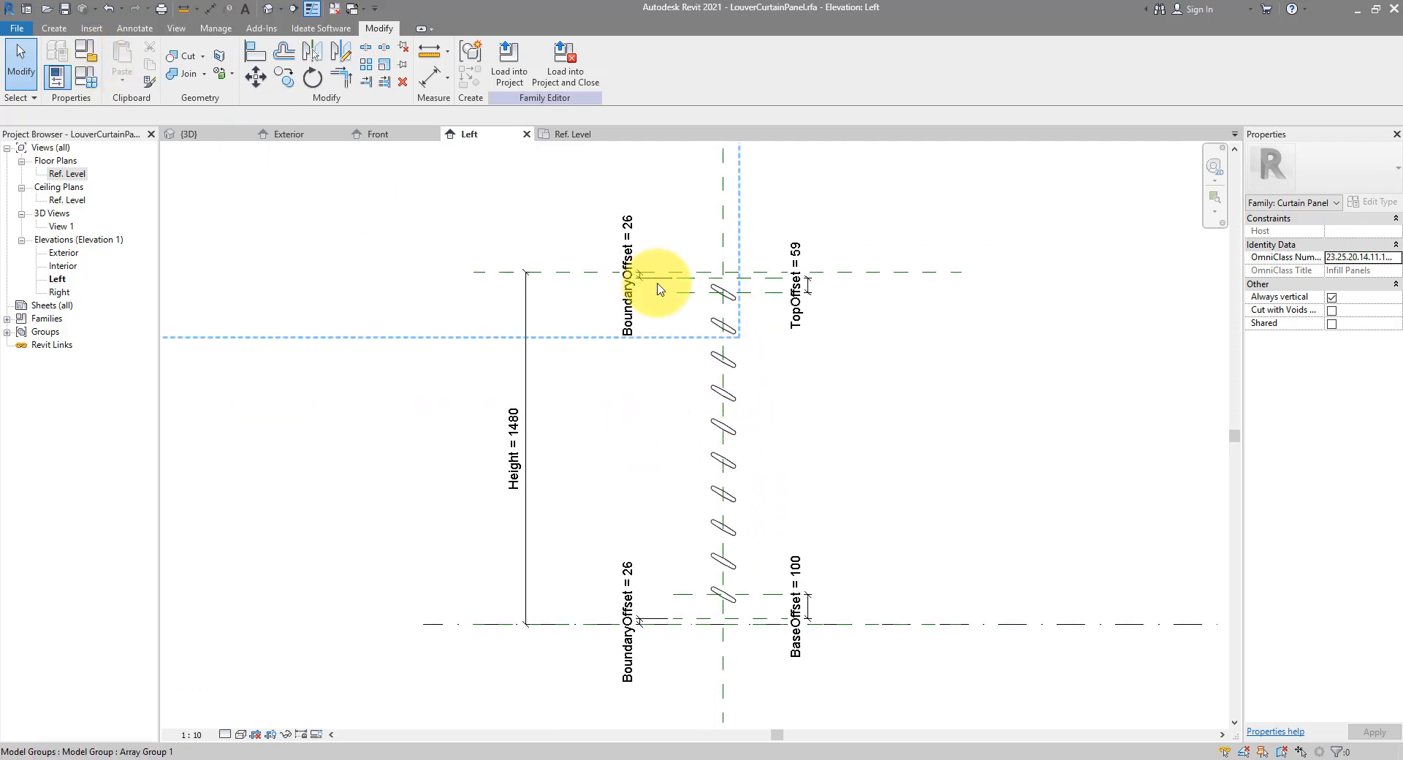
pyautogui.click(733, 366)
pyautogui.scroll(-2, 804, 416)
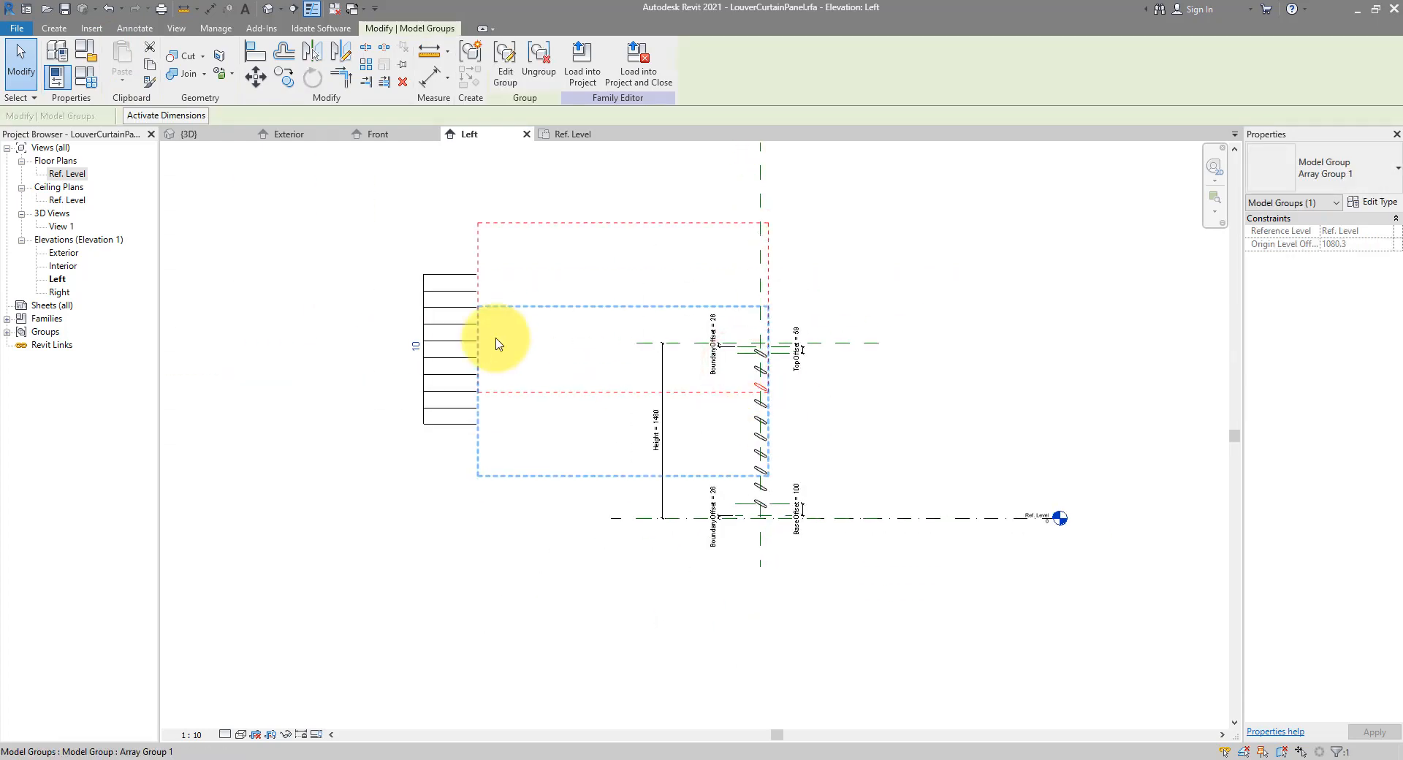
pyautogui.click(447, 282)
pyautogui.click(443, 276)
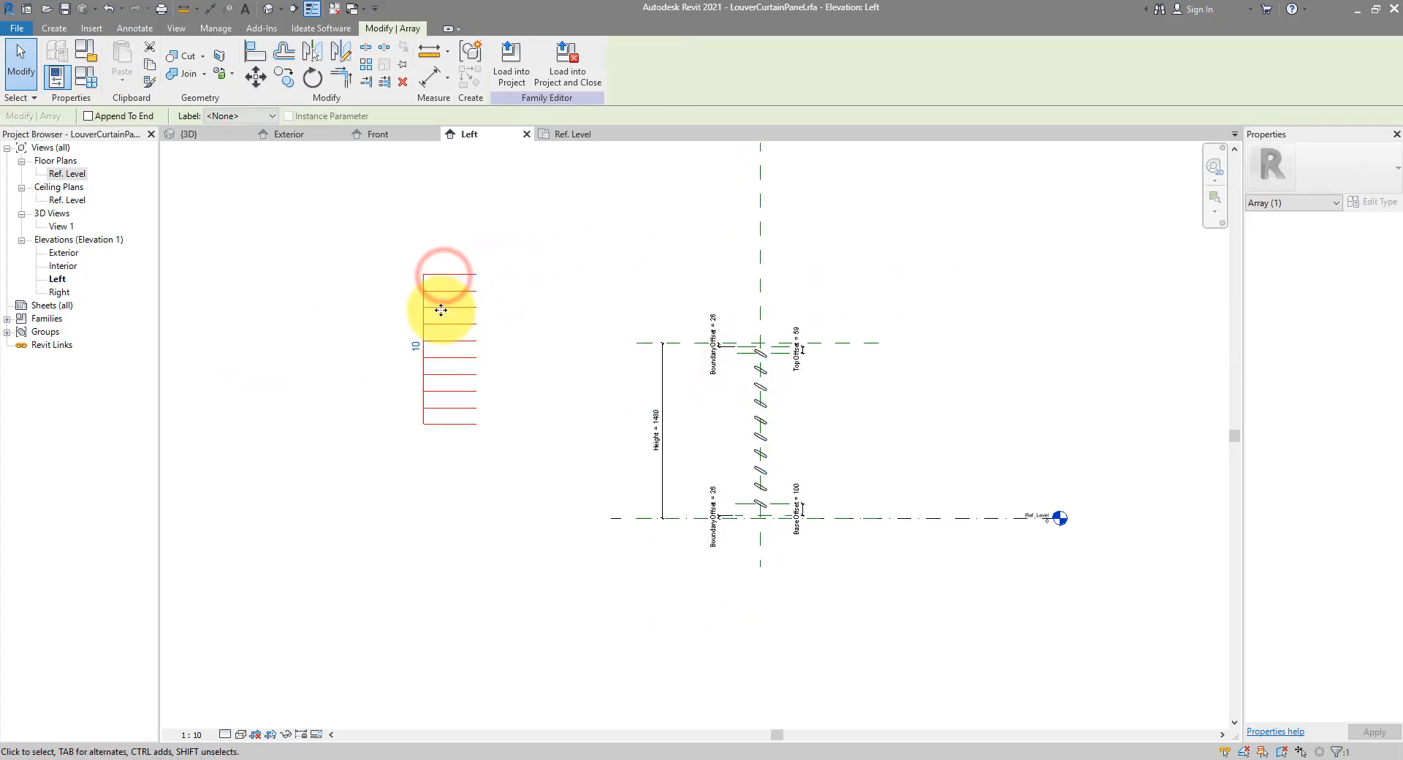
pyautogui.scroll(2, 468, 300)
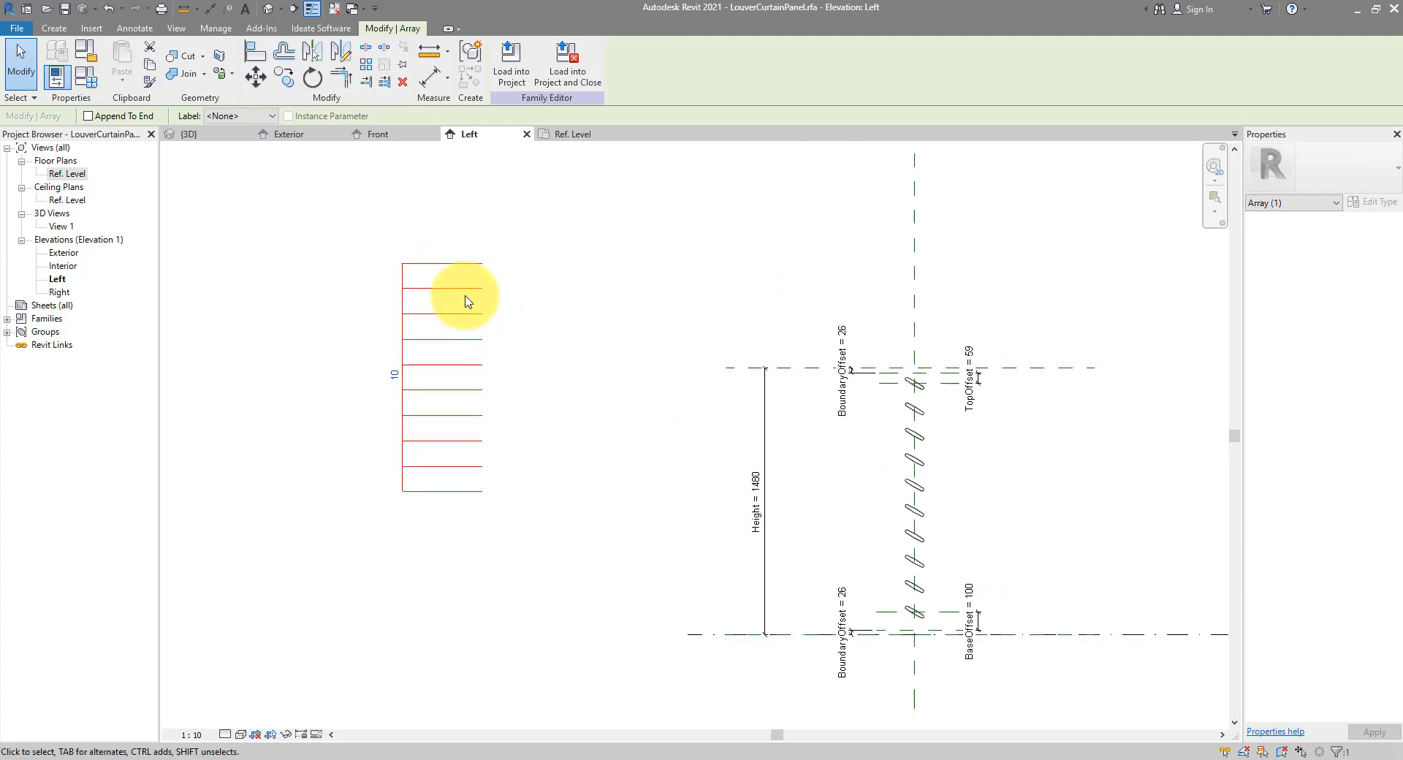
# Label the array count with a new UnitCount instance parameter and begin its formula
pyautogui.click(271, 116)
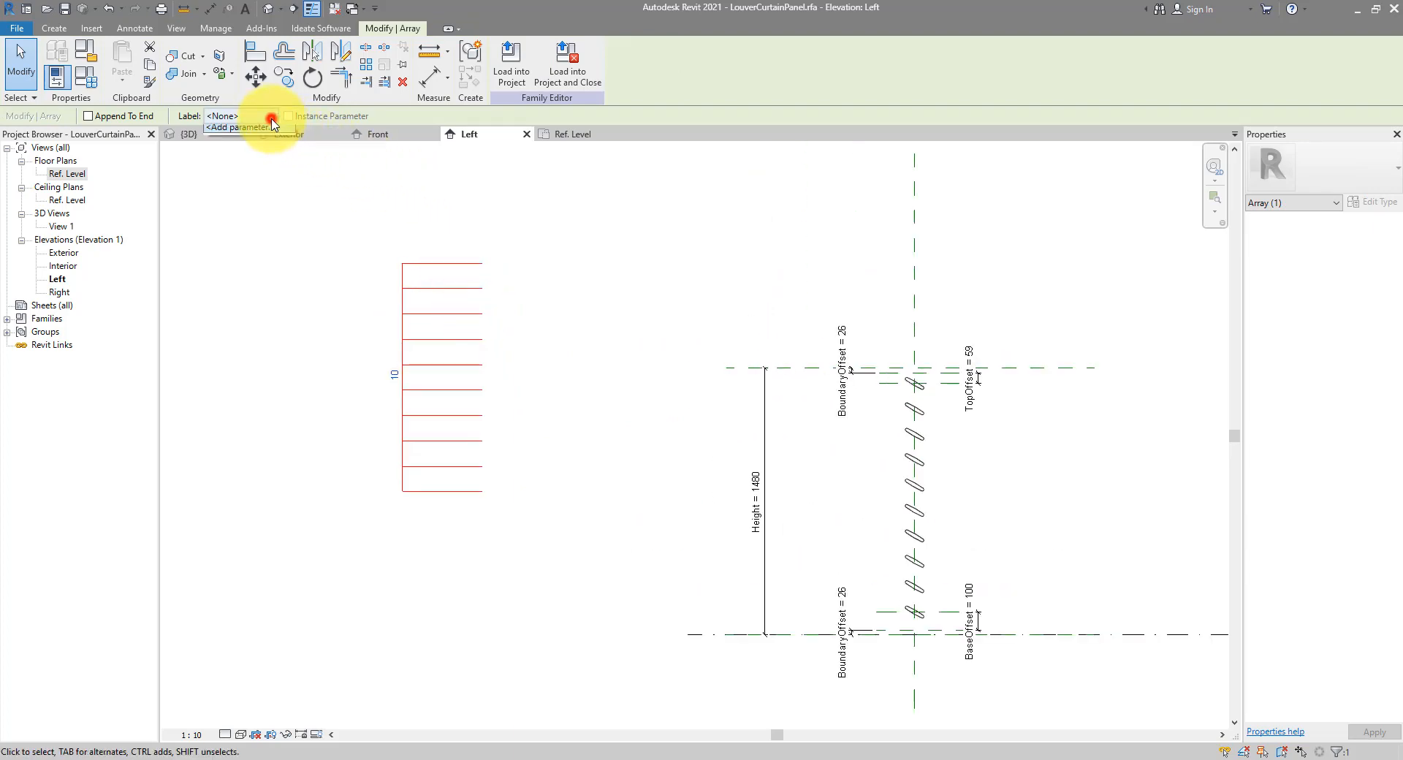
pyautogui.click(268, 142)
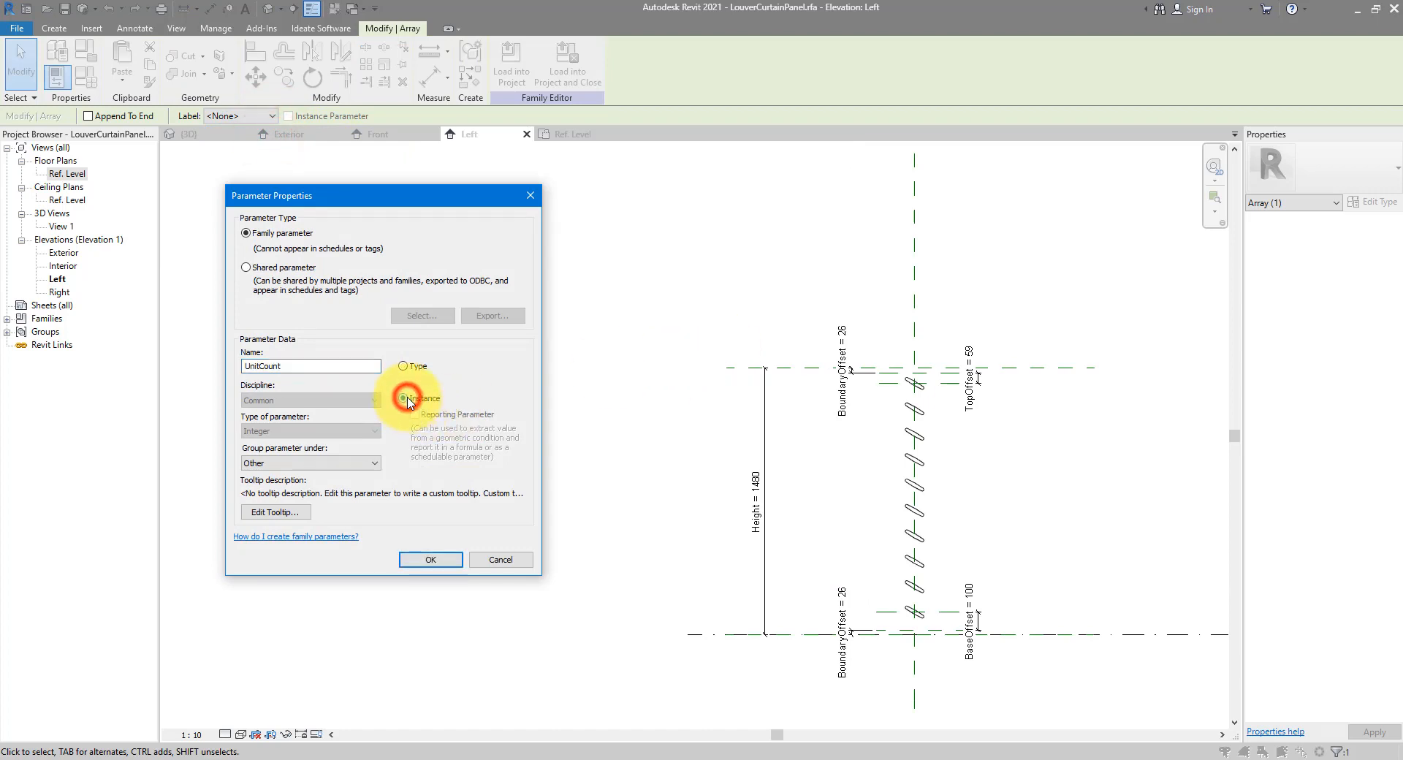
pyautogui.click(407, 399)
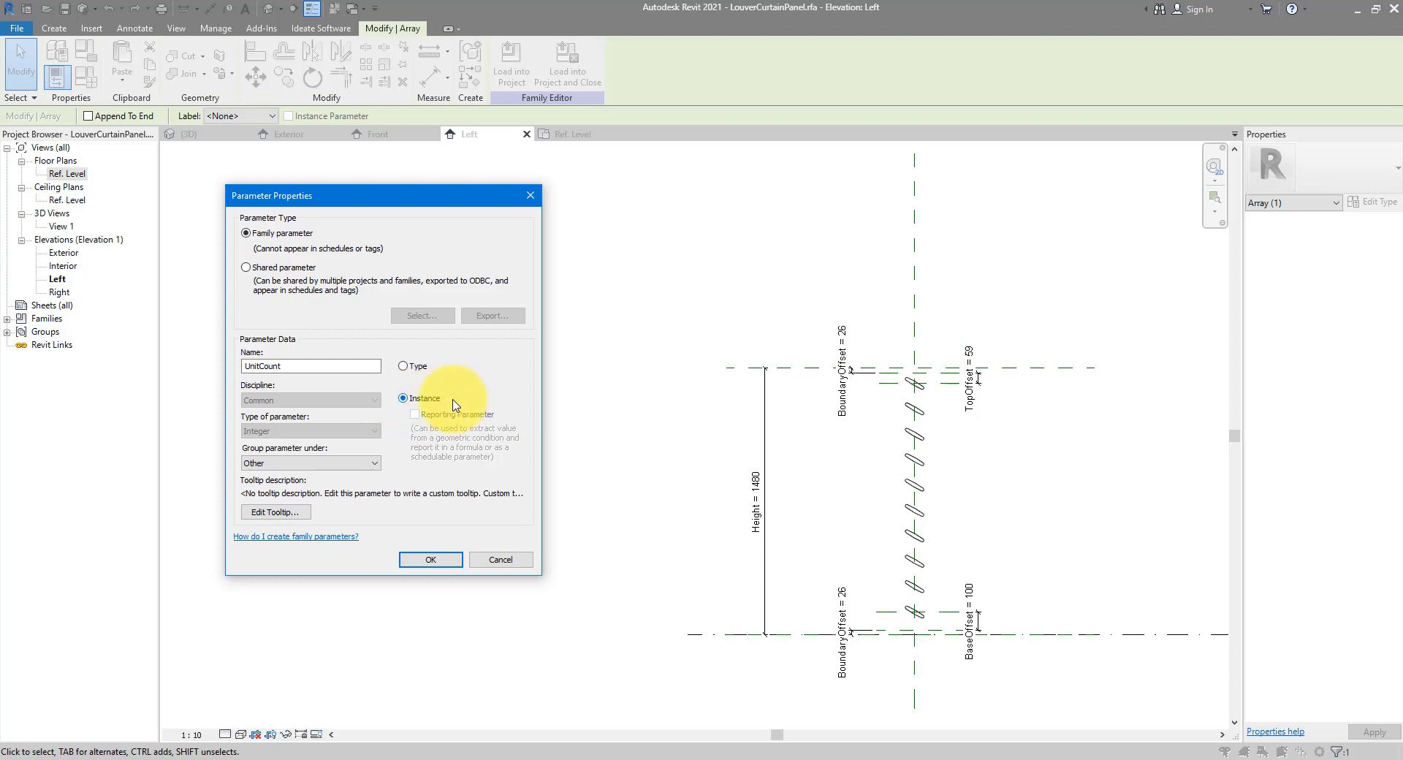
pyautogui.click(437, 562)
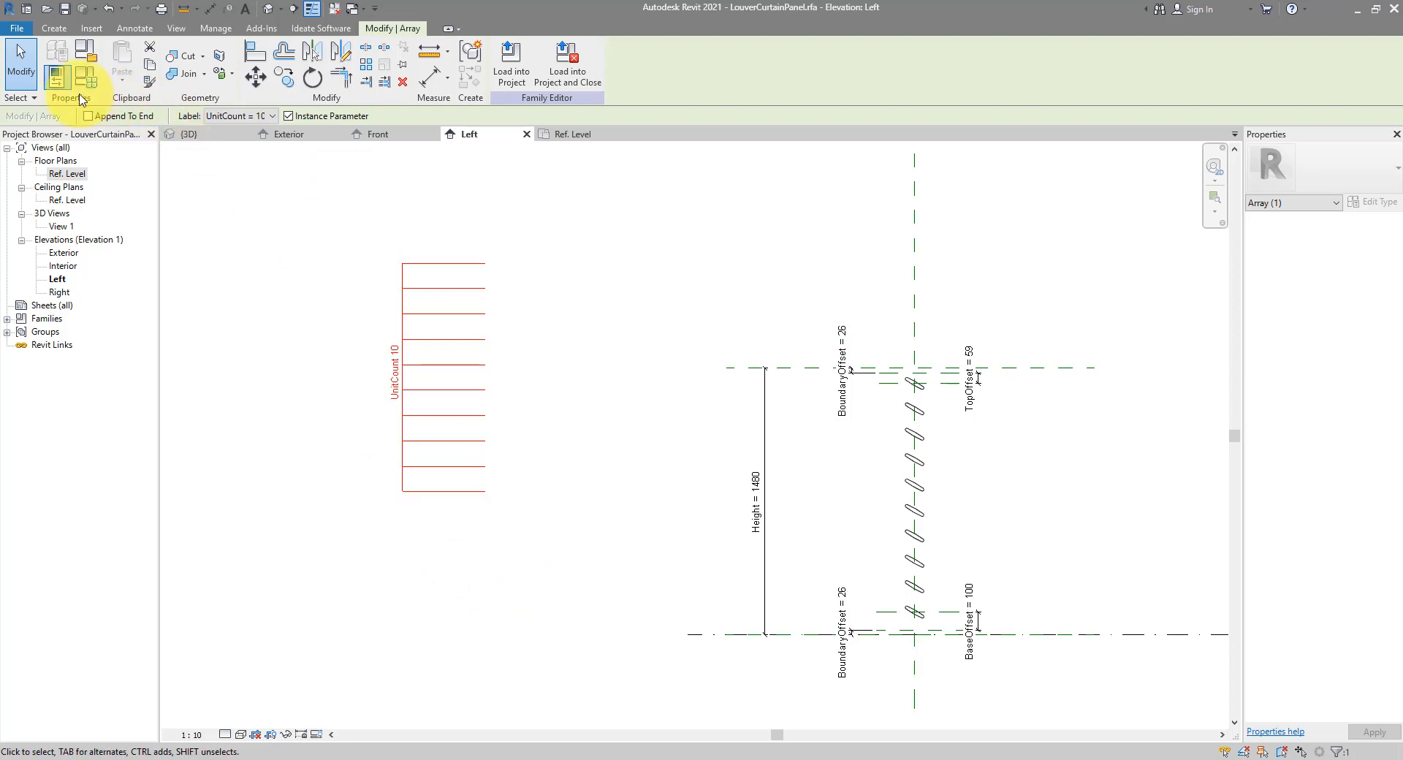
pyautogui.click(83, 86)
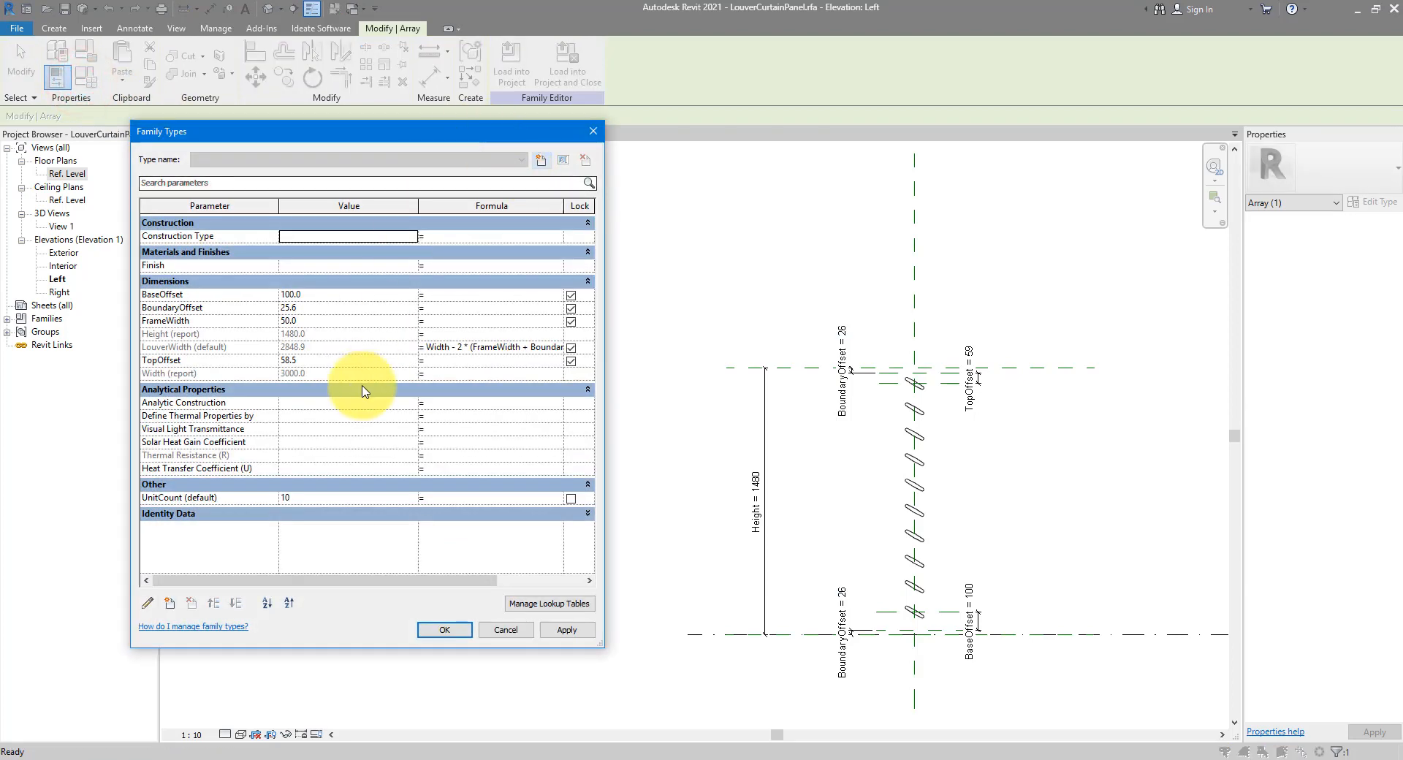
pyautogui.click(446, 500)
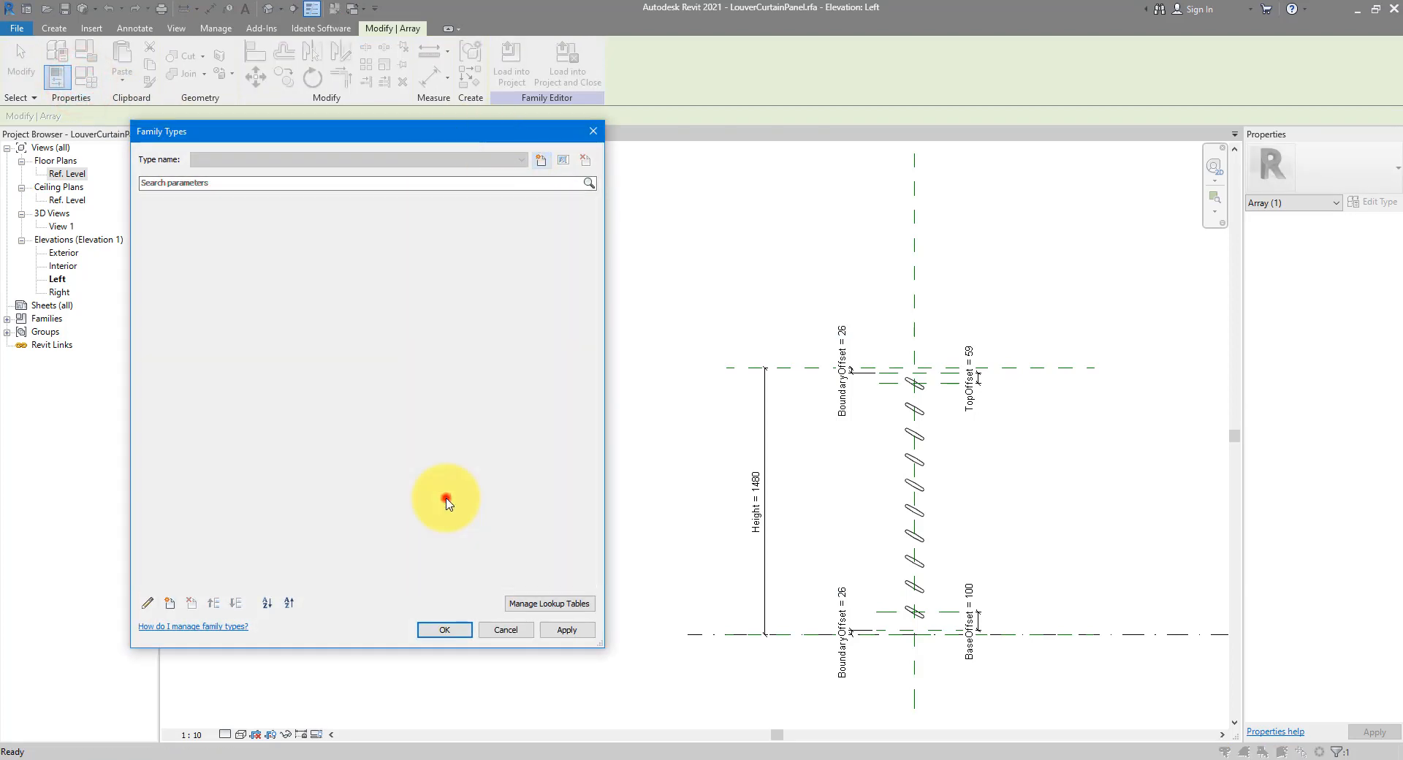
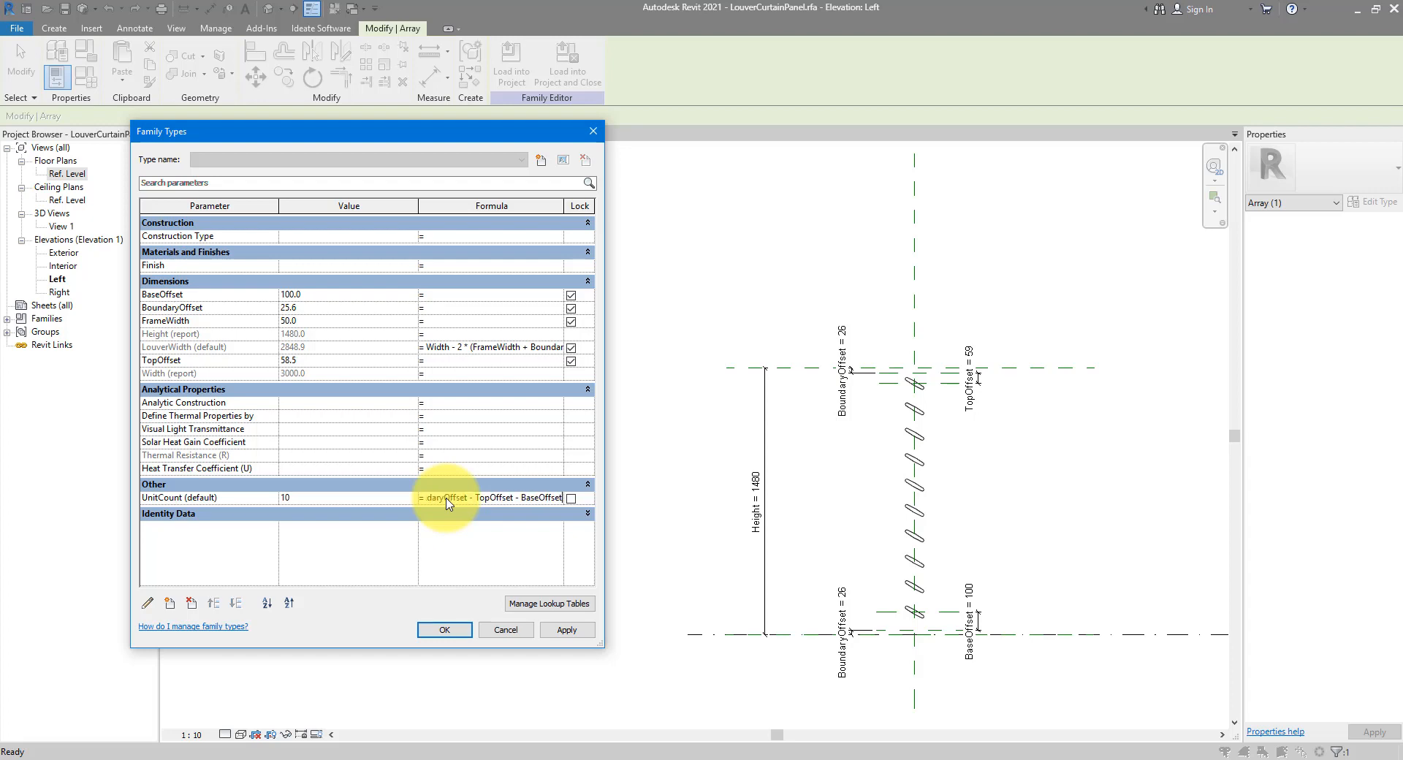
# Commit UnitCount = (Height - 2*BoundaryOffset - TopOffset - BaseOffset) / 100 mm, giving 13, and widen the formula column
pyautogui.press('Return')
pyautogui.press('Return')
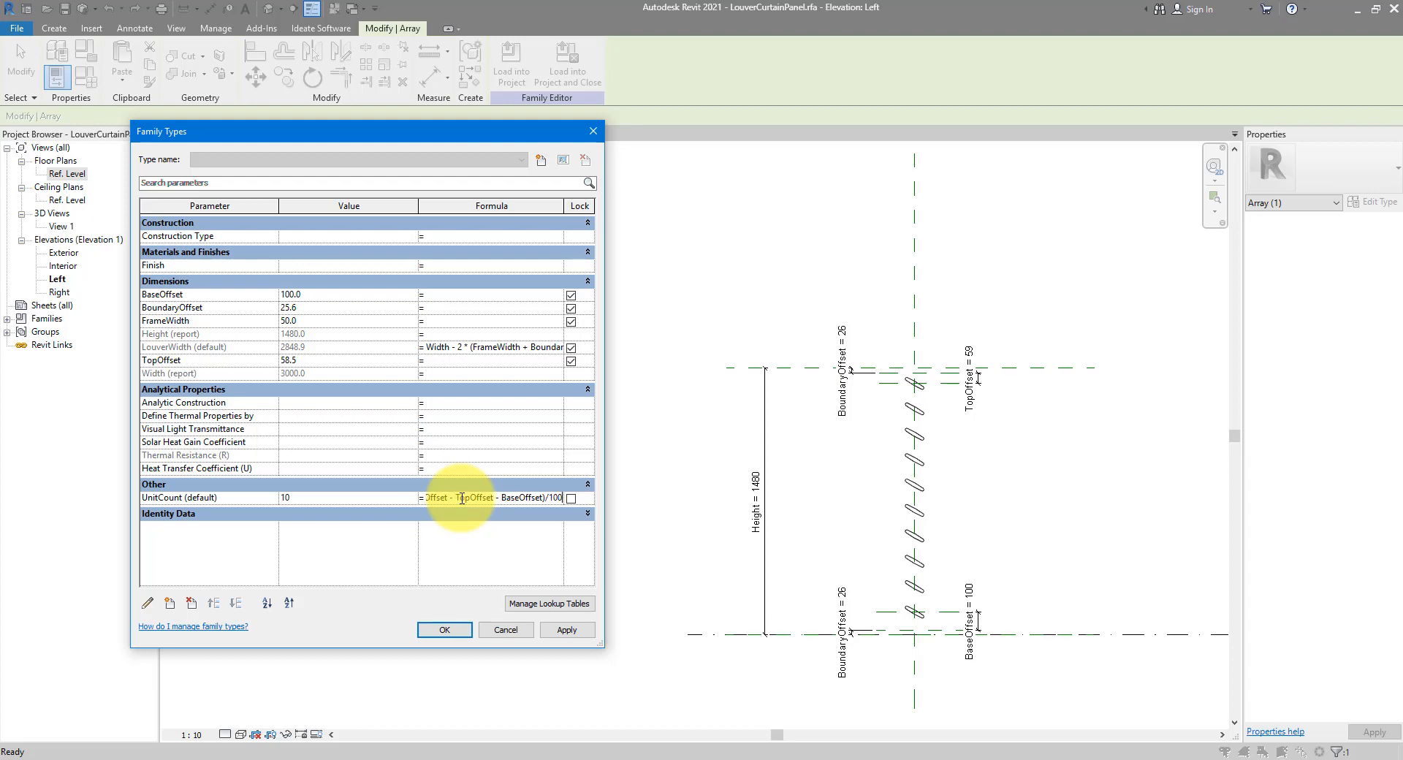
pyautogui.press('Tab')
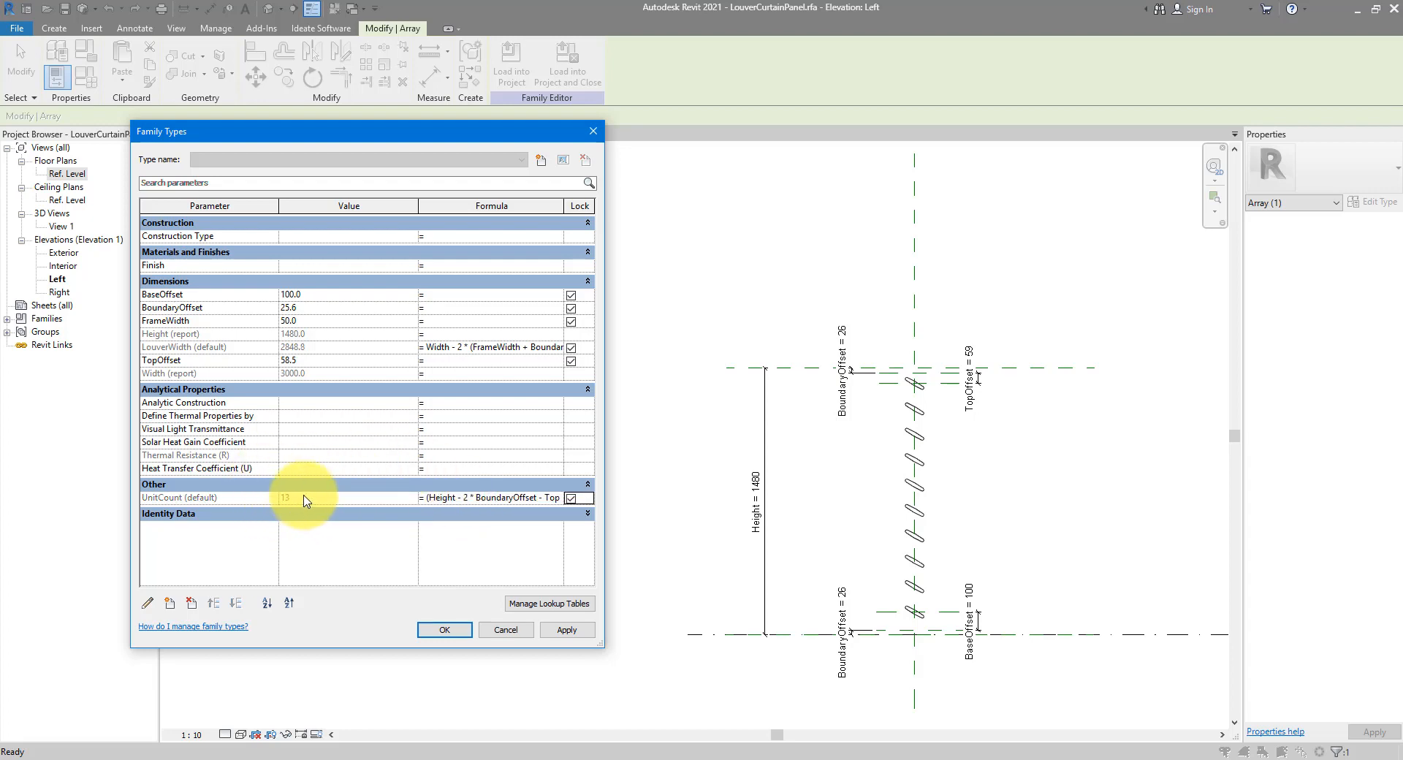
pyautogui.moveTo(604, 447); pyautogui.dragTo(853, 446)
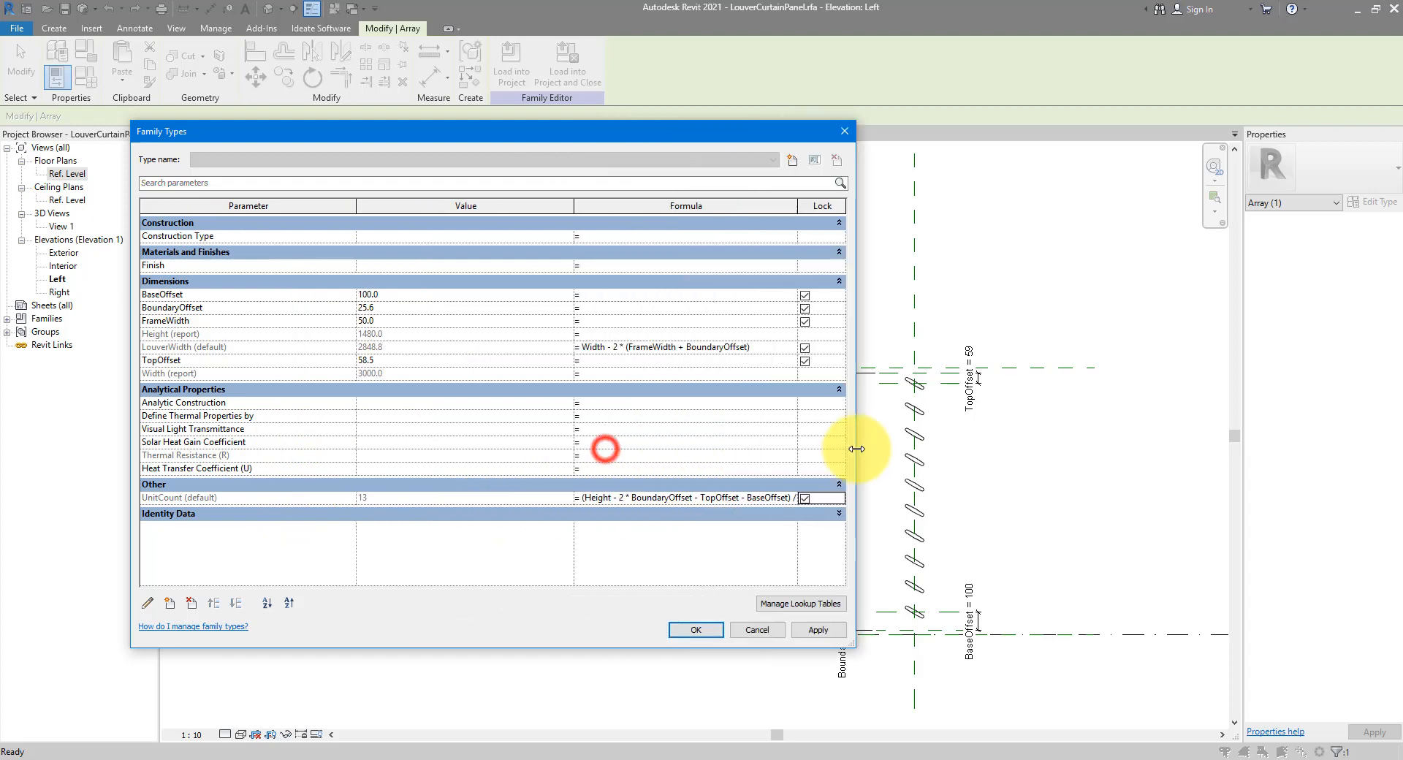
pyautogui.moveTo(575, 206); pyautogui.dragTo(435, 206)
pyautogui.moveTo(660, 211); pyautogui.dragTo(756, 207)
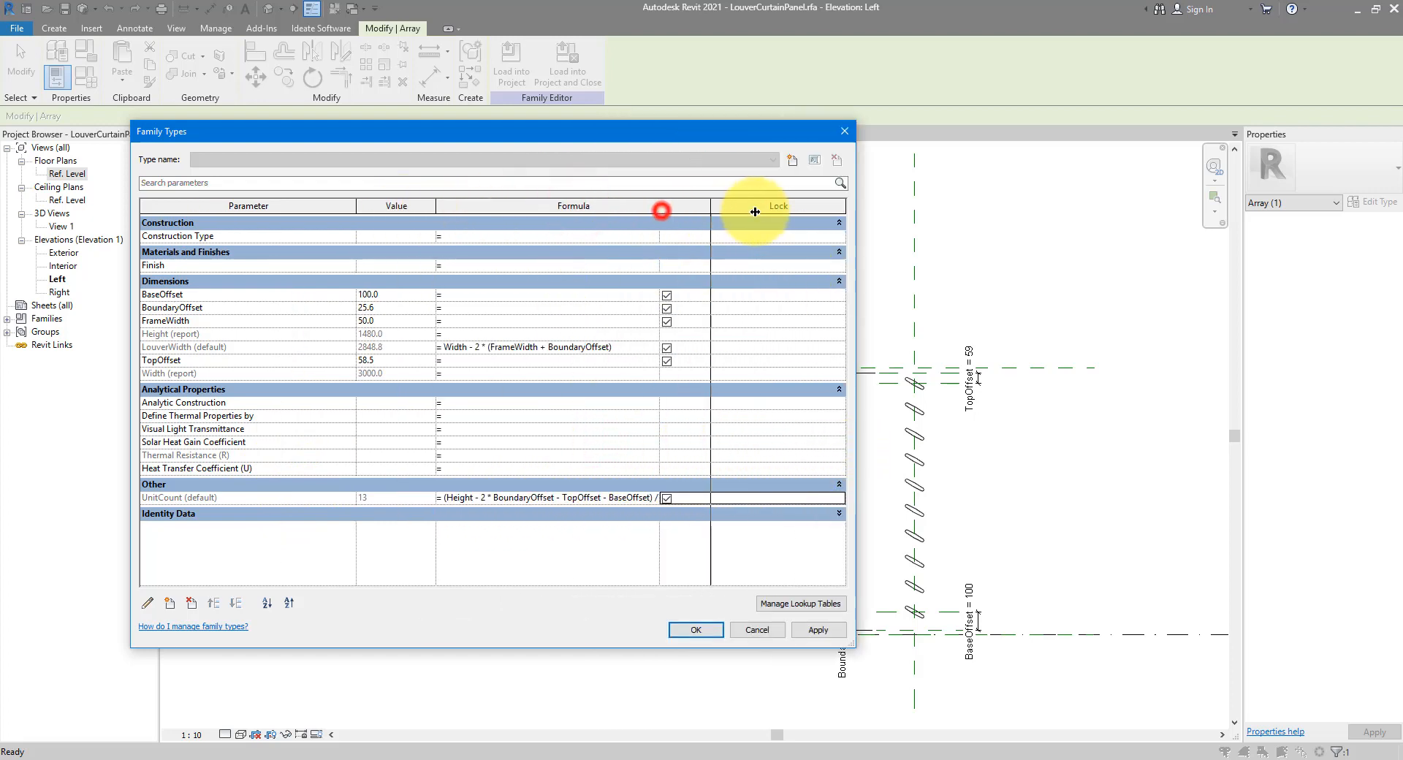
pyautogui.click(170, 603)
# Add a Spacing length type parameter of 100 and replace 100 mm in the UnitCount formula with it
pyautogui.moveTo(624, 196); pyautogui.dragTo(626, 69)
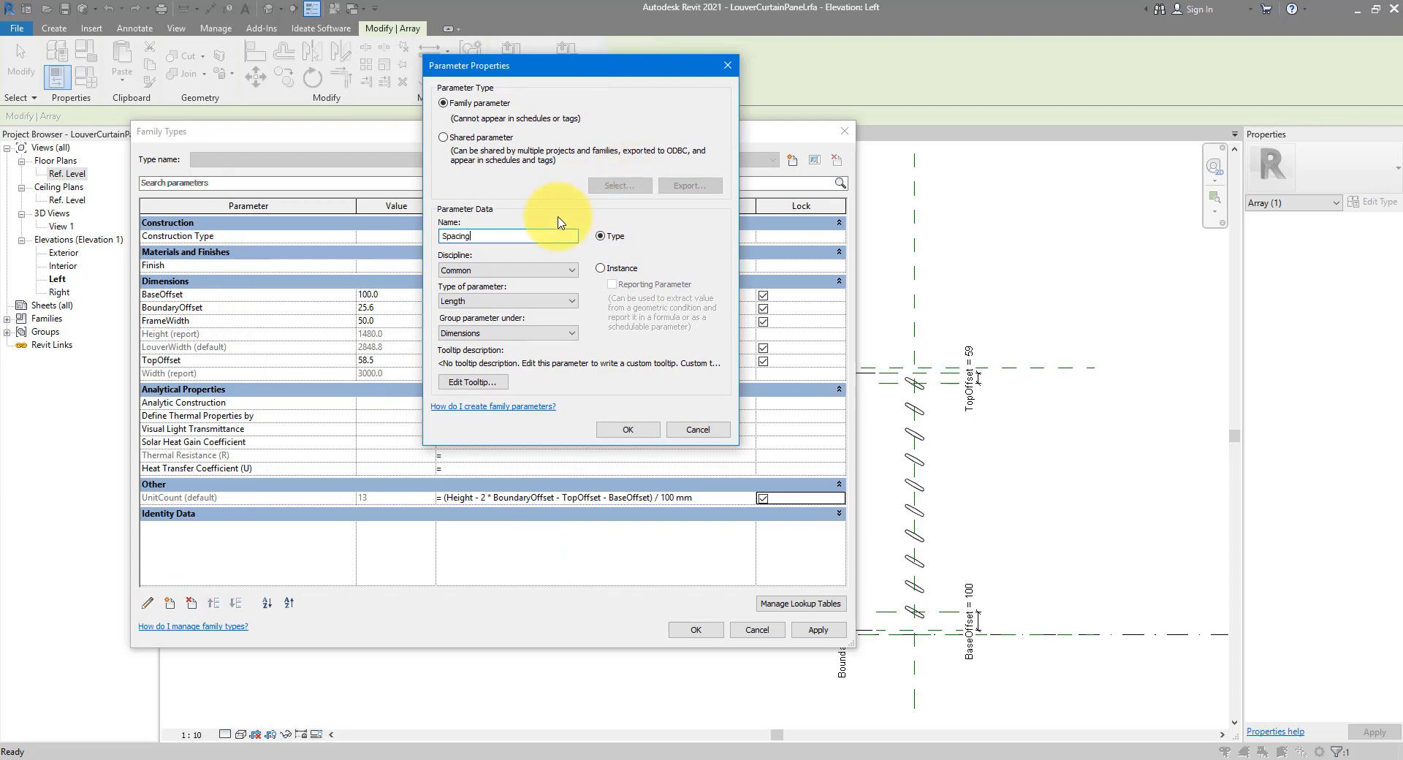
pyautogui.click(625, 431)
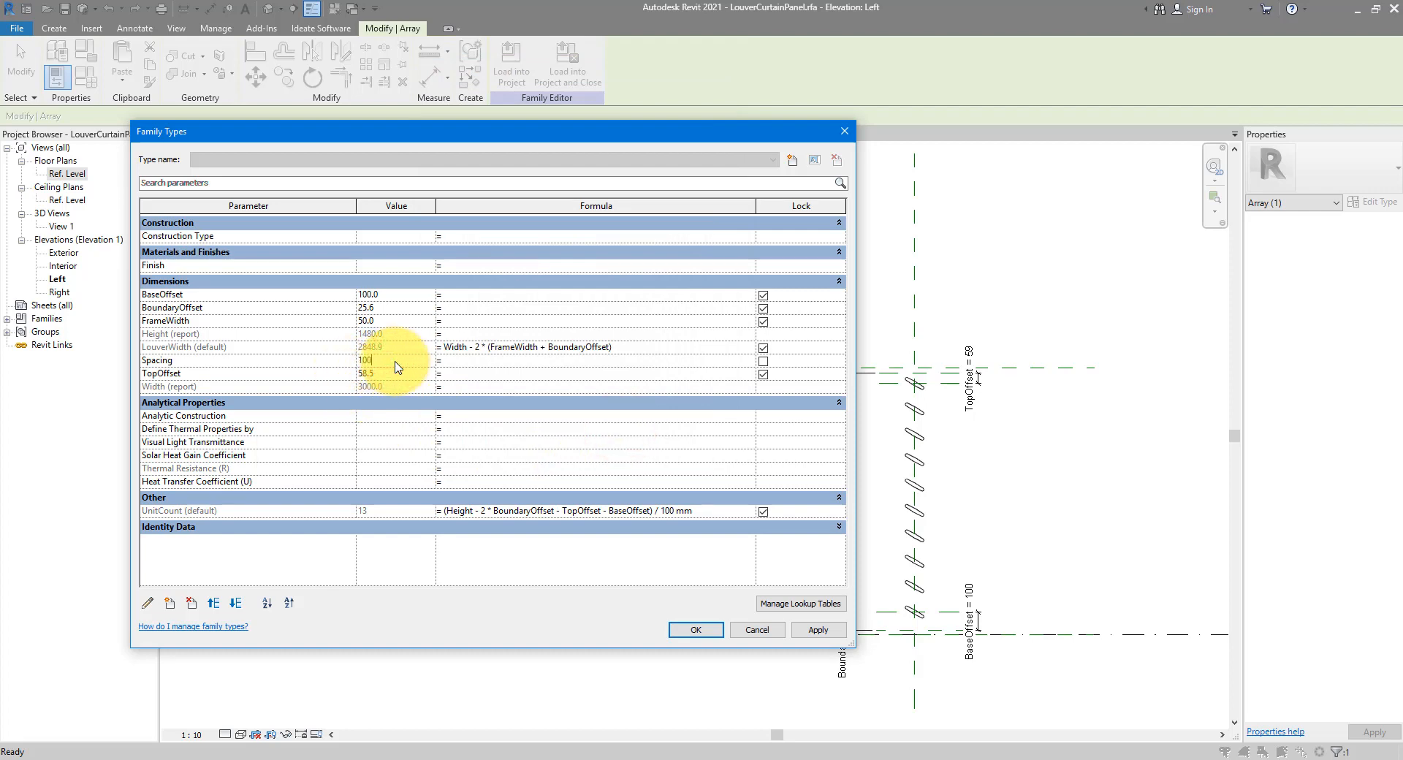
pyautogui.click(665, 511)
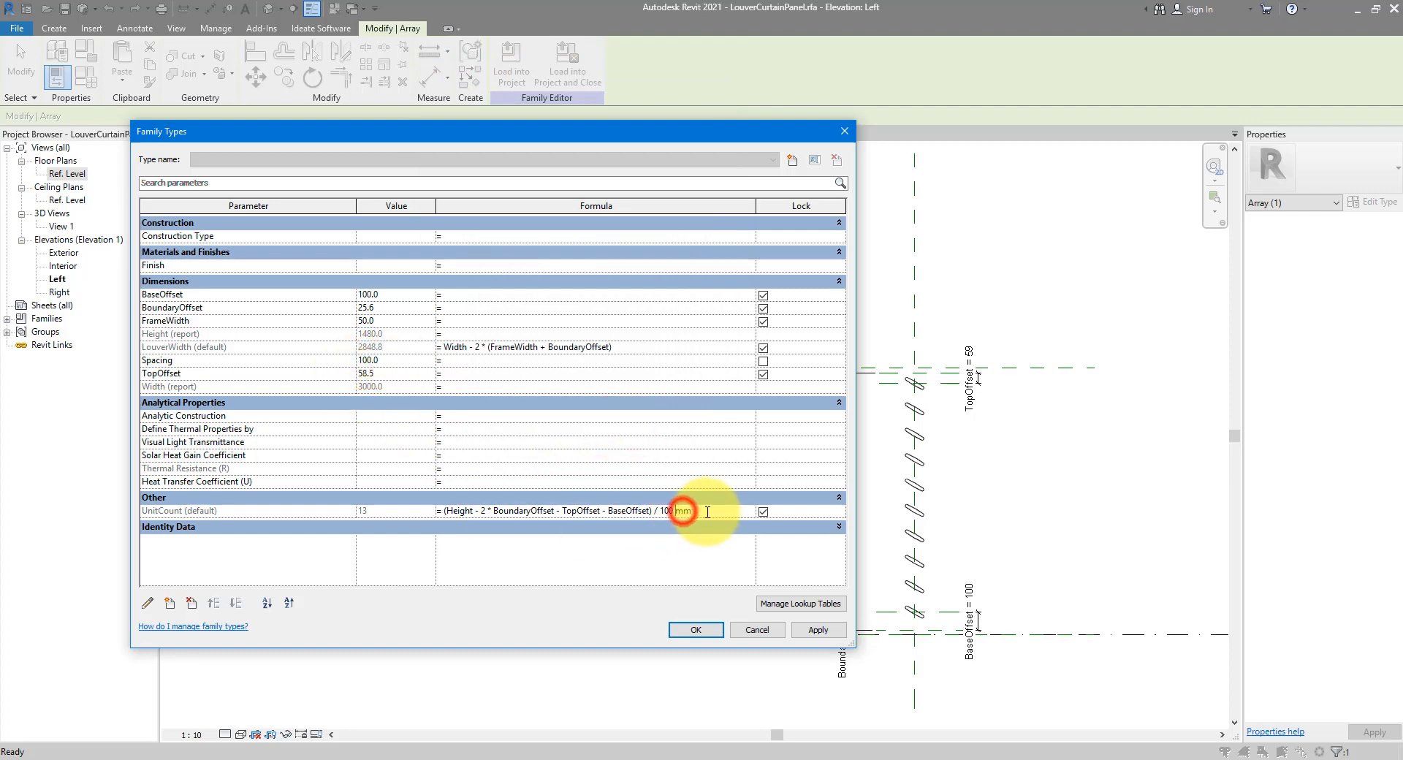
pyautogui.moveTo(661, 512); pyautogui.dragTo(713, 512)
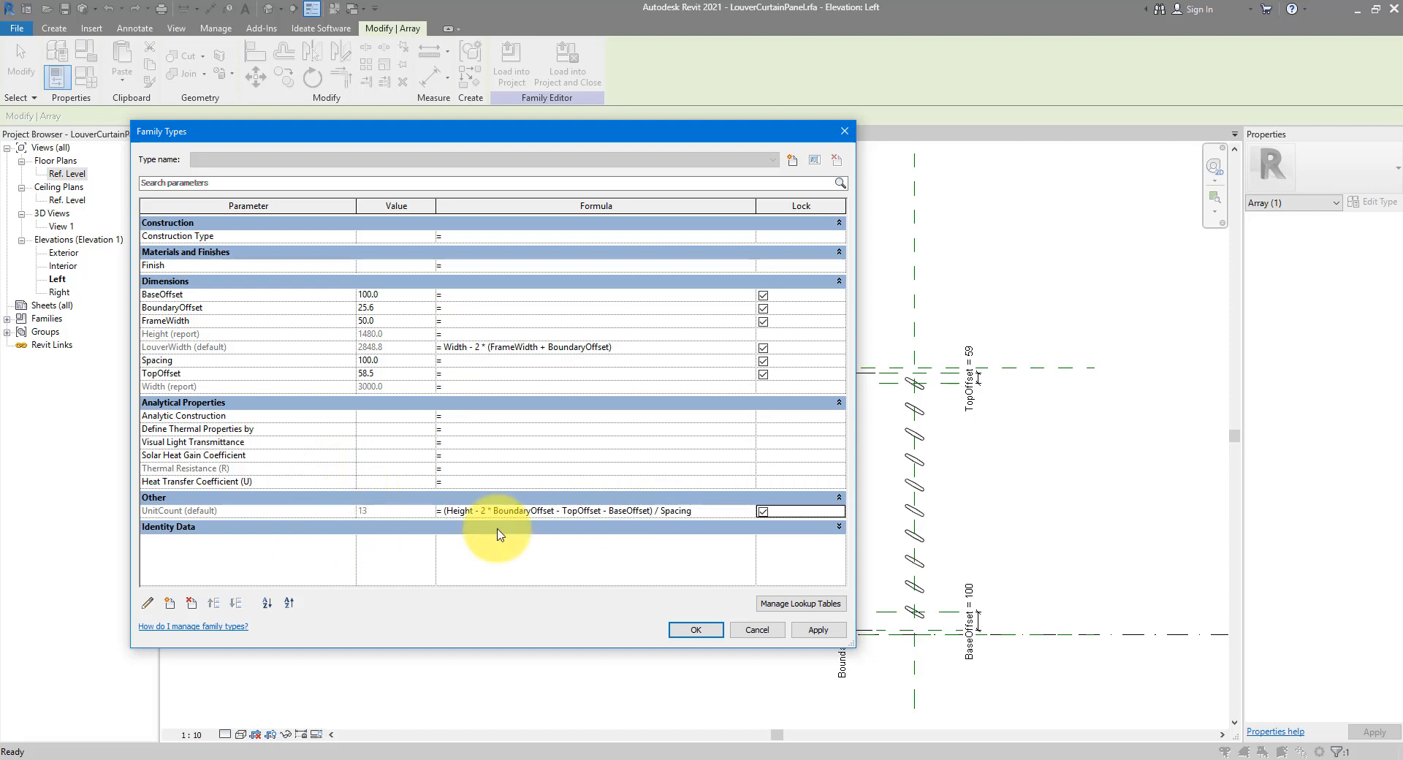
pyautogui.click(703, 630)
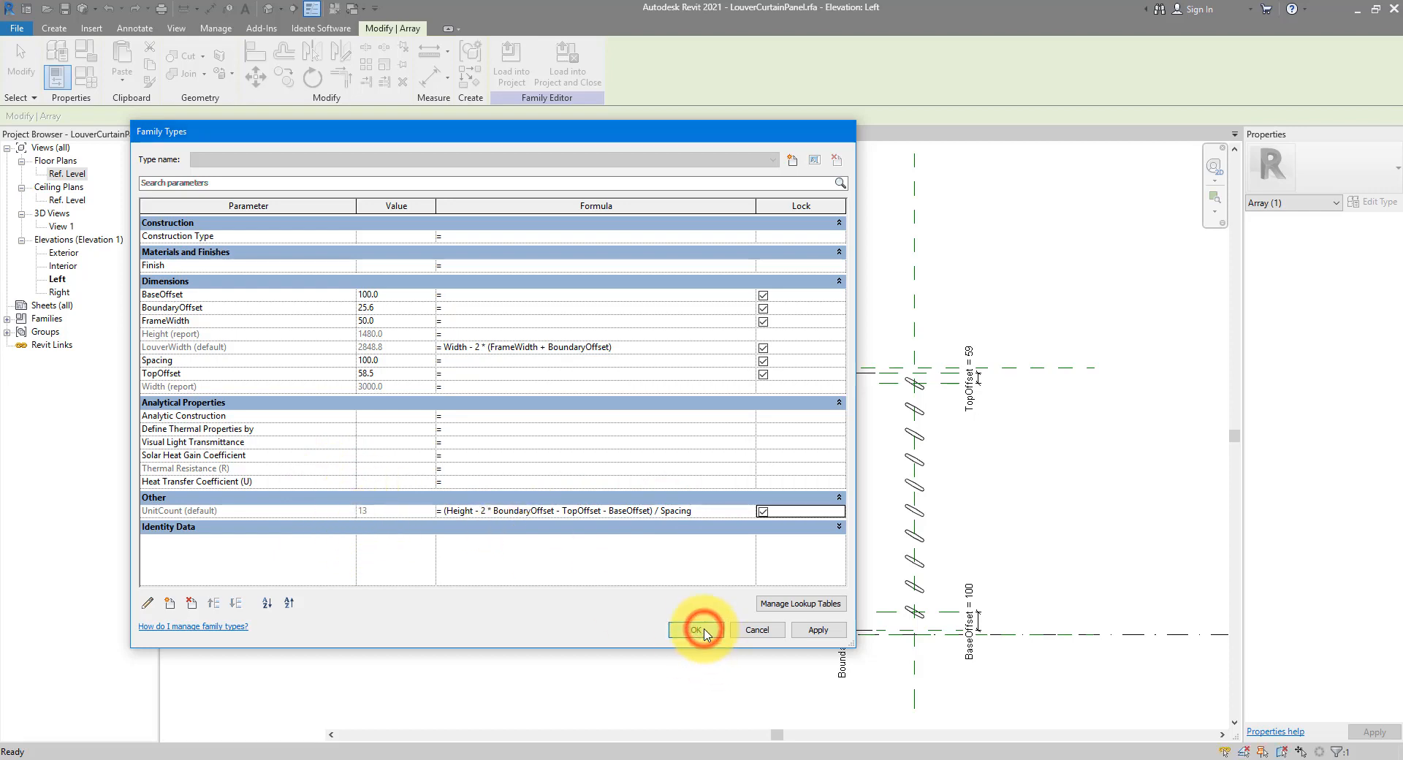
# Change Spacing to 75 so the array shows 17 louvers, then select a single louver
pyautogui.moveTo(995, 500); pyautogui.dragTo(920, 418, button='middle')
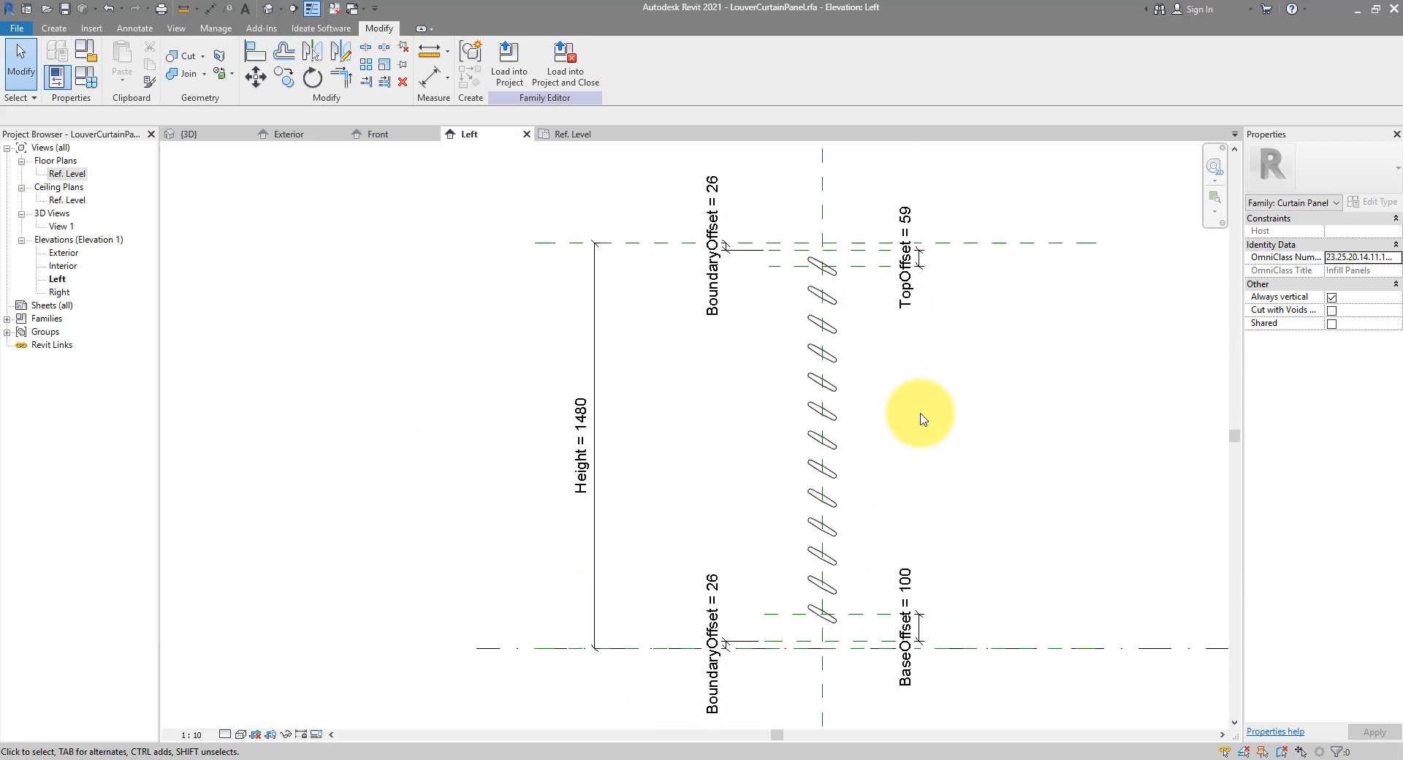
pyautogui.click(86, 76)
pyautogui.moveTo(855, 208); pyautogui.dragTo(687, 212)
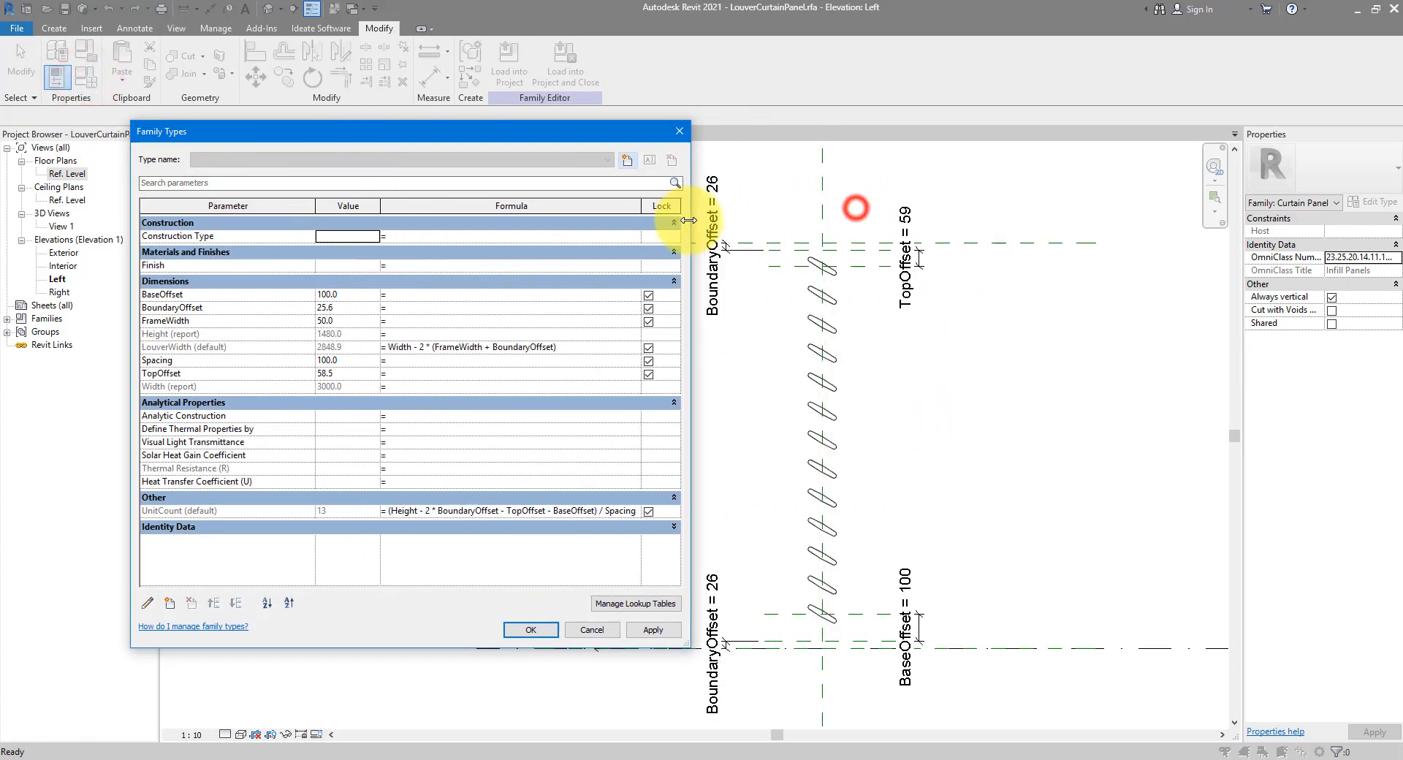
pyautogui.write('75')
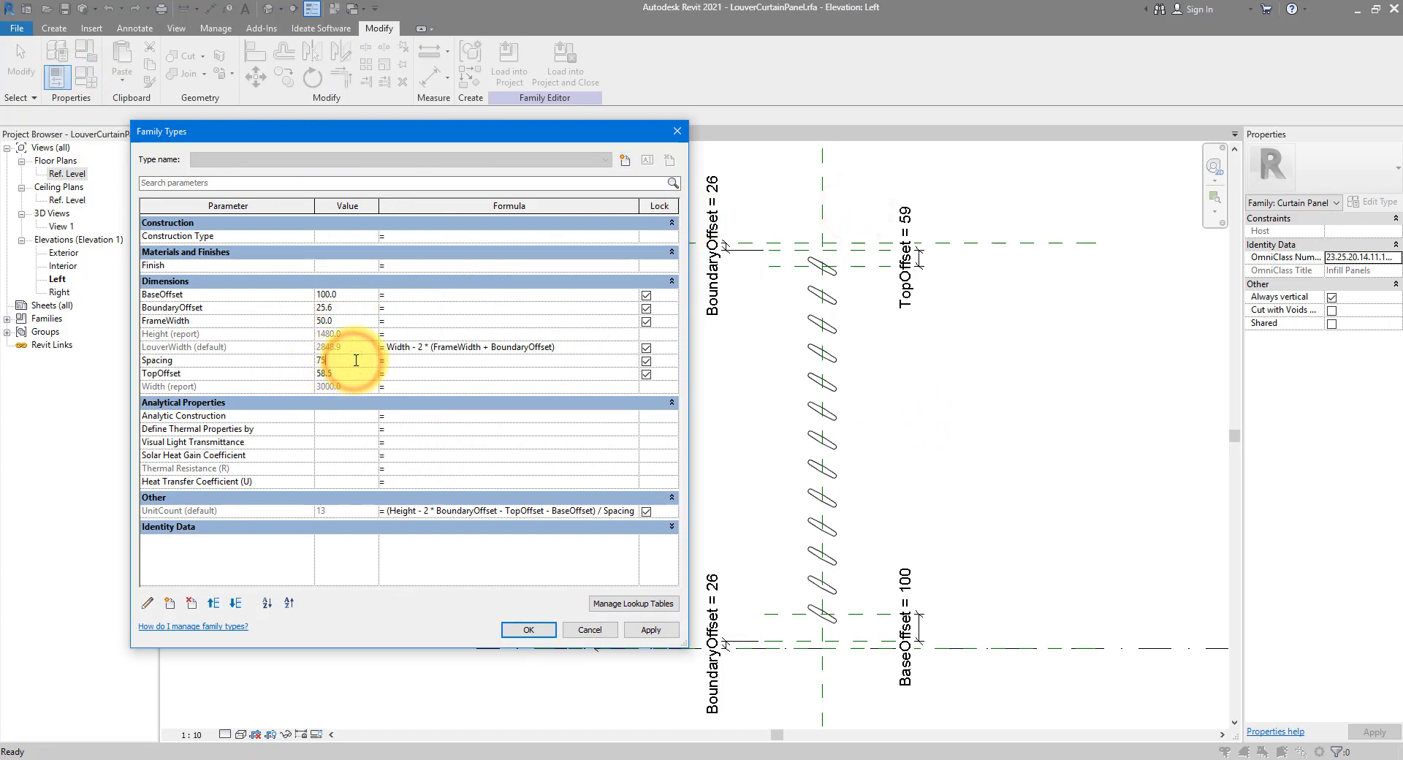
pyautogui.press('Tab')
pyautogui.click(650, 632)
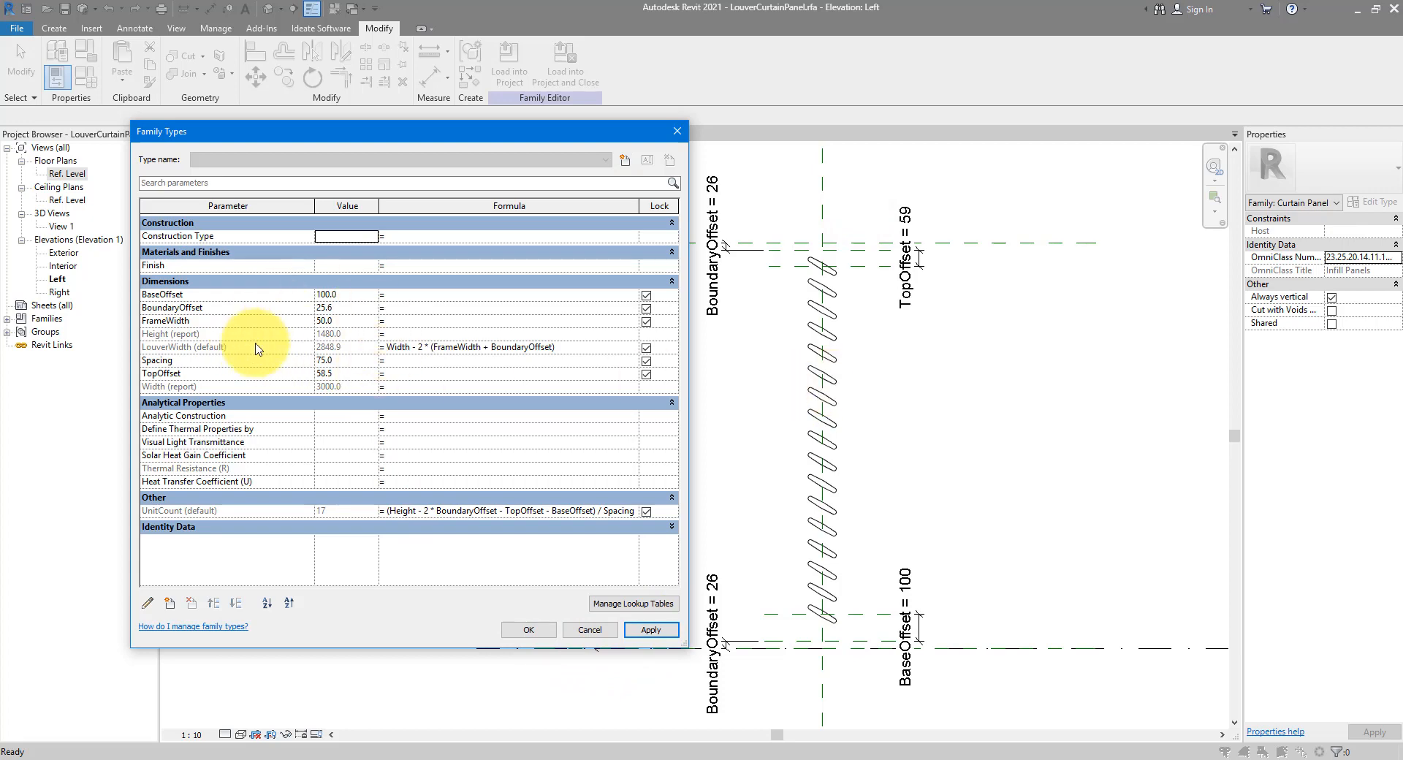
pyautogui.click(529, 628)
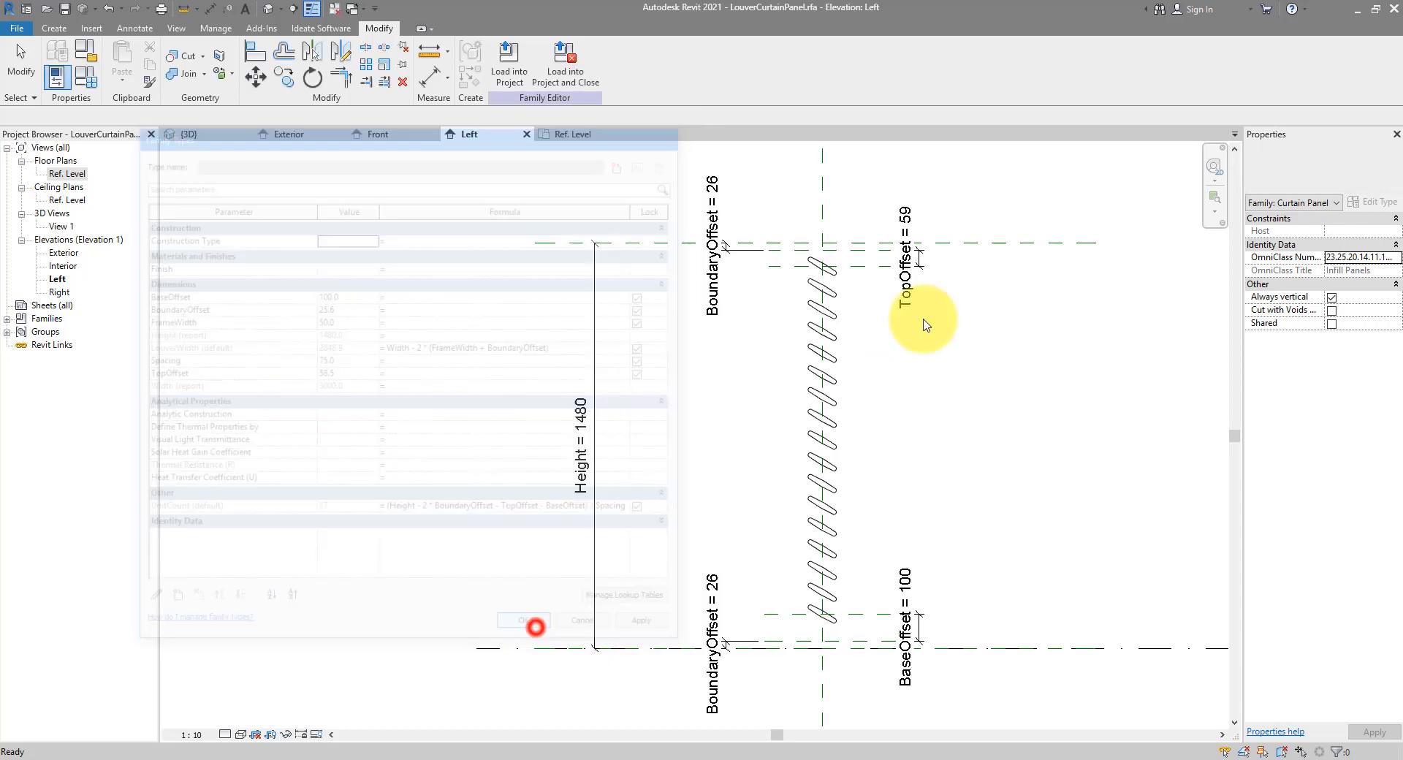
pyautogui.press('Tab')
pyautogui.click(836, 297)
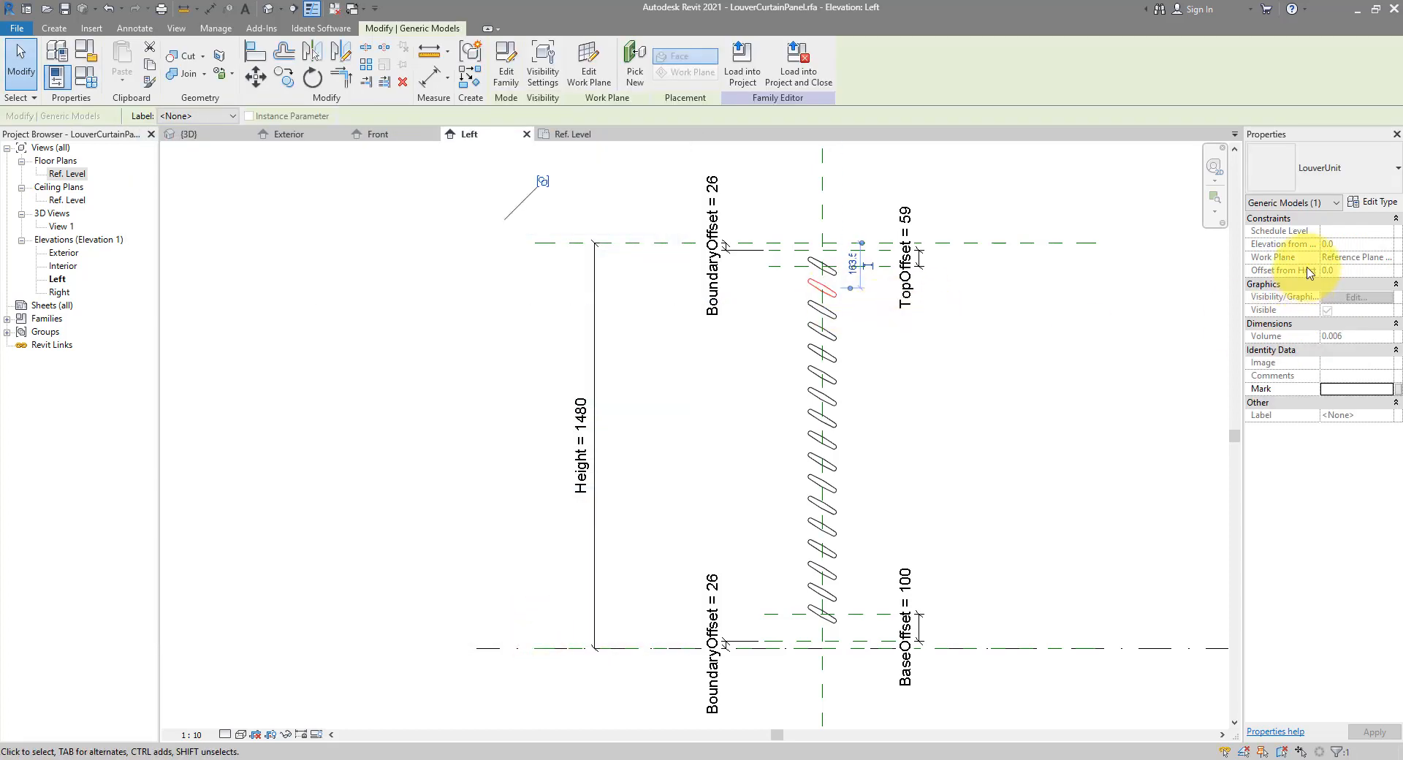
# Associate the louver type's Angle with a new LouverAngle family parameter
pyautogui.click(1360, 207)
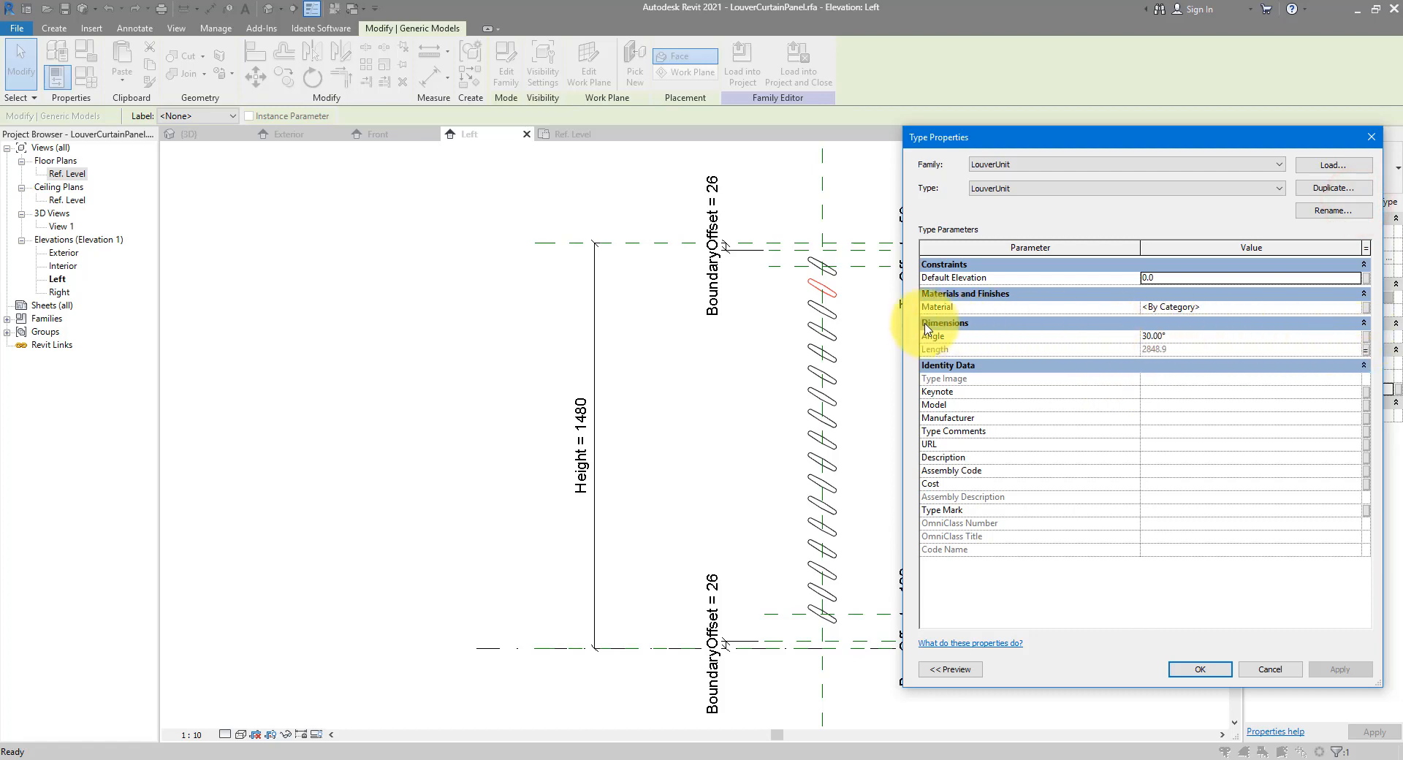
pyautogui.click(1365, 338)
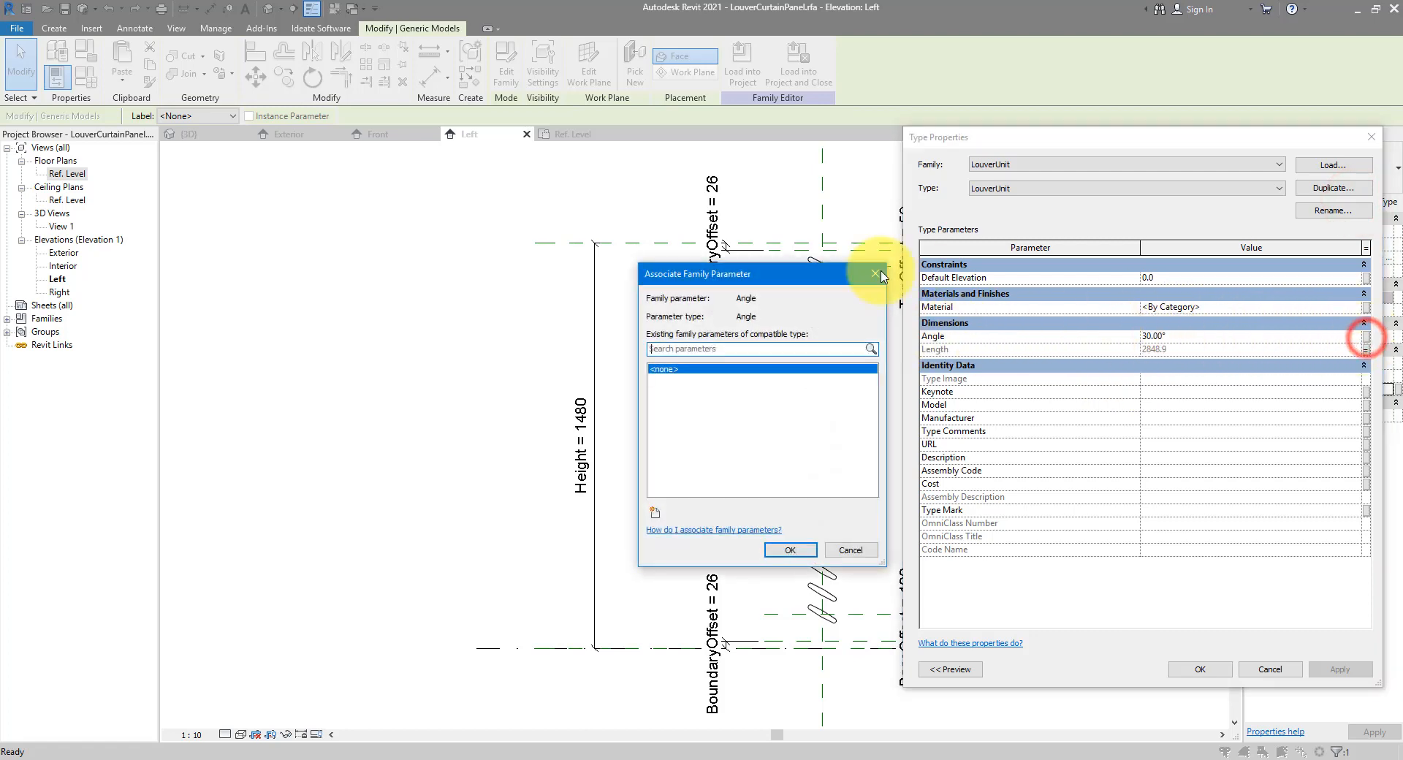
pyautogui.click(656, 514)
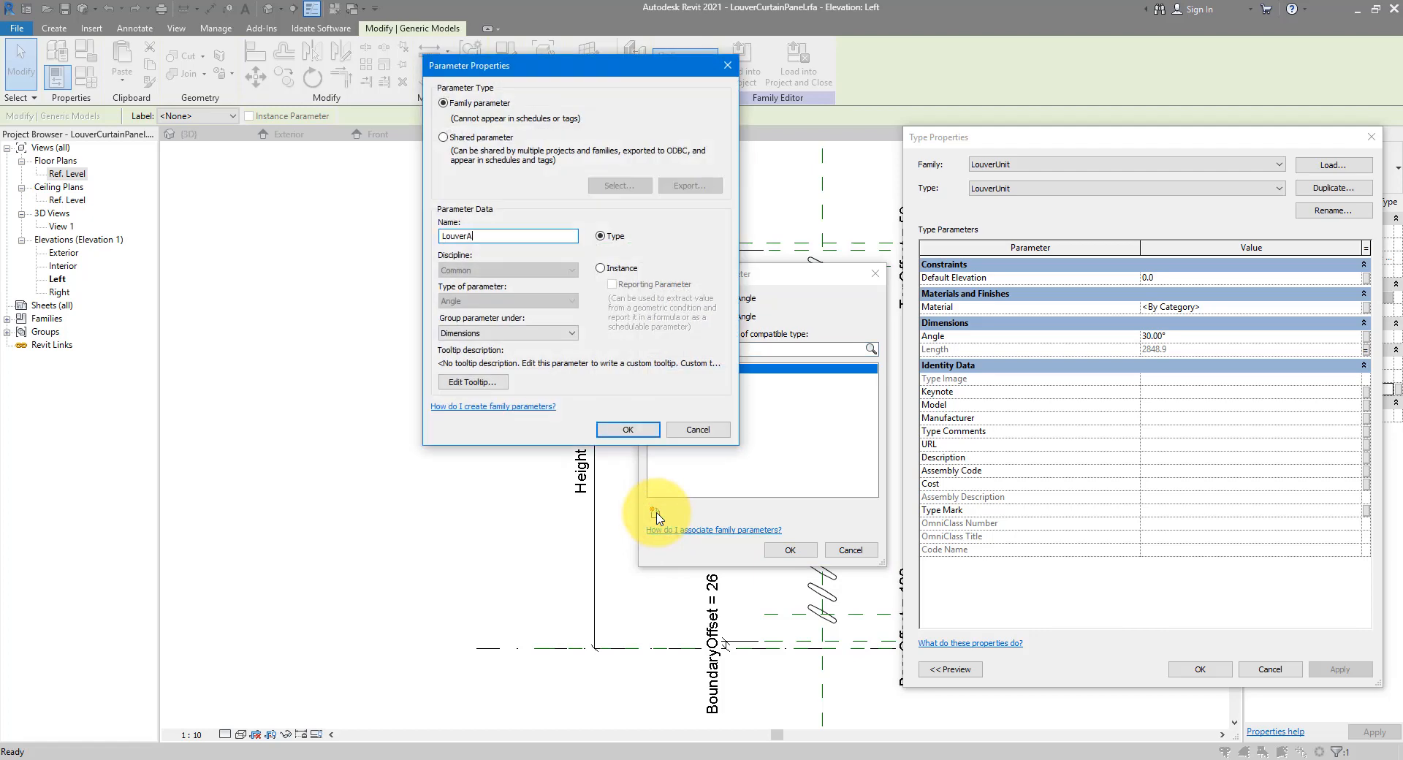
pyautogui.press('Return')
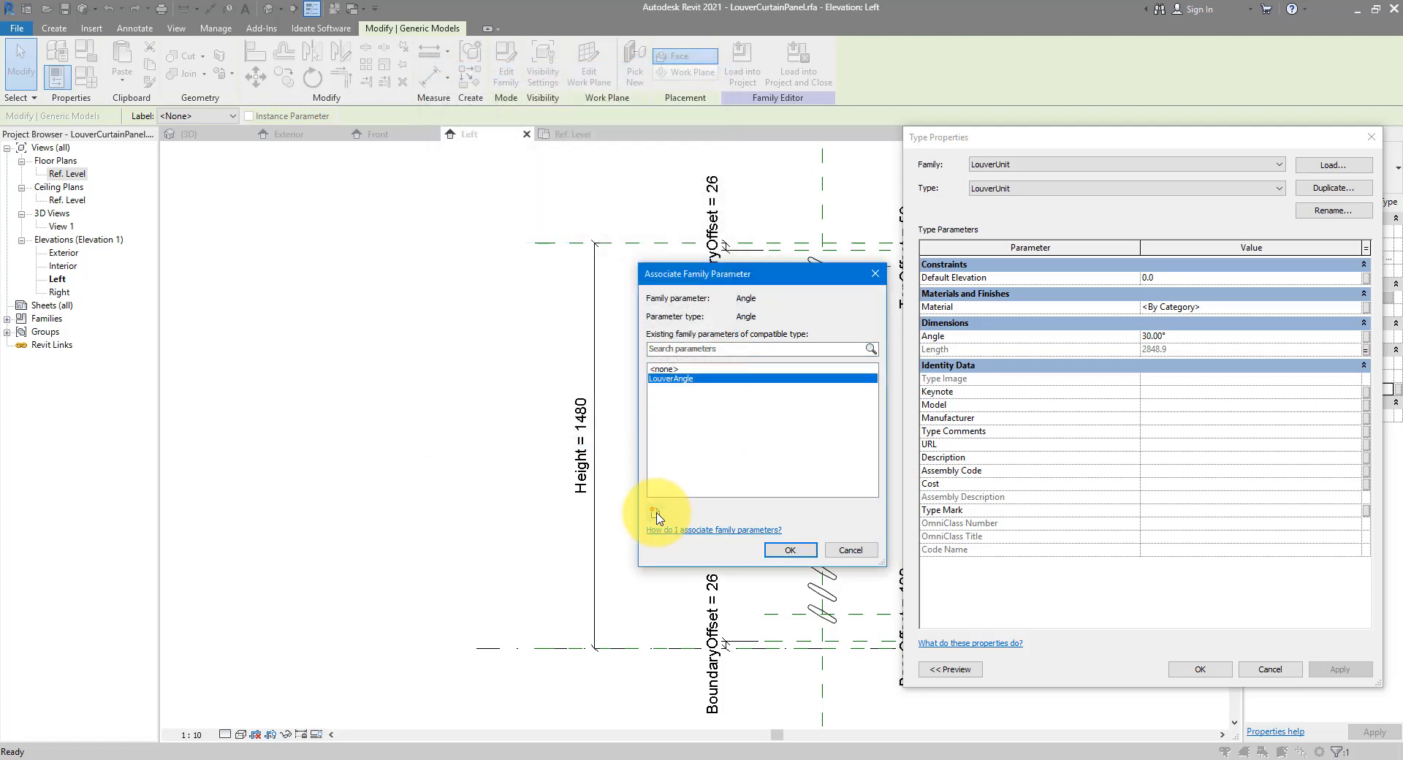
pyautogui.click(789, 550)
pyautogui.click(1199, 667)
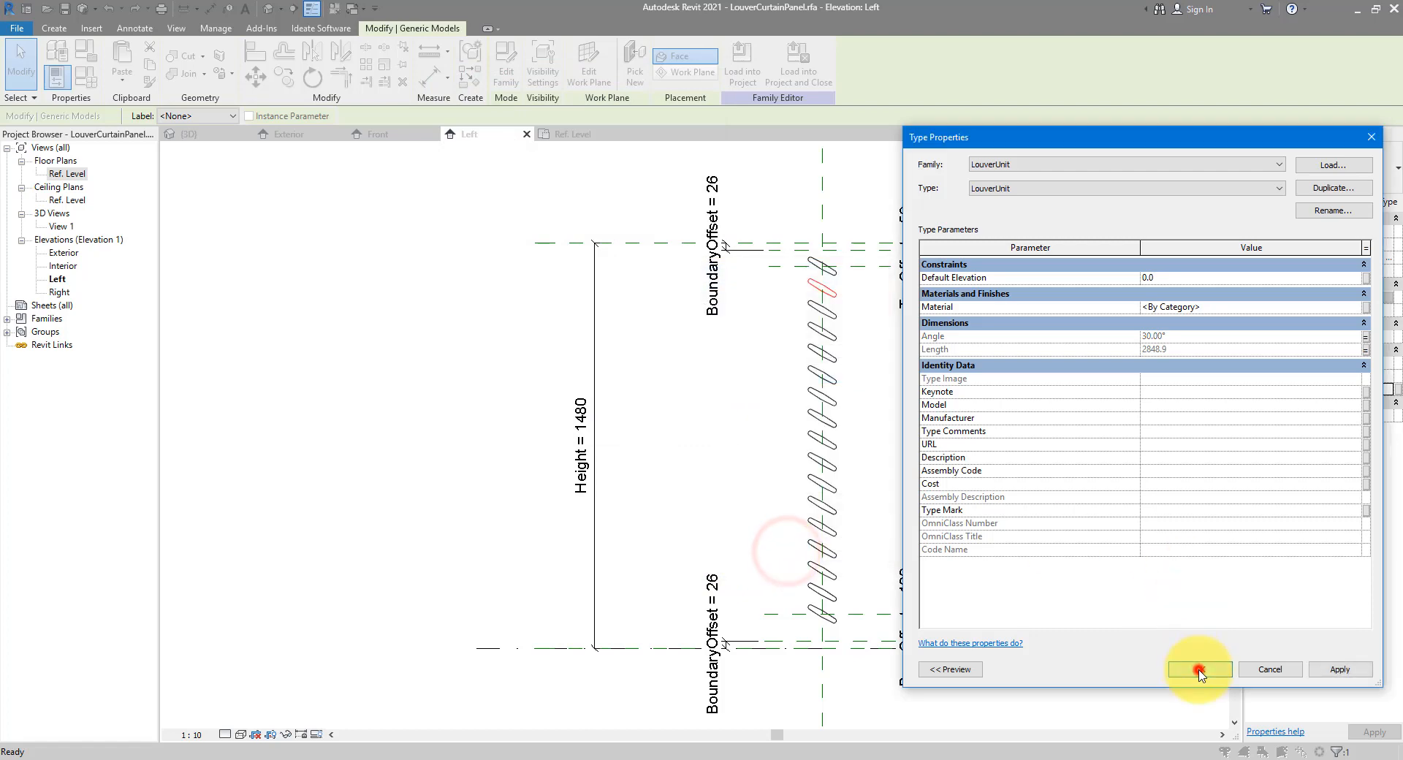
pyautogui.click(354, 276)
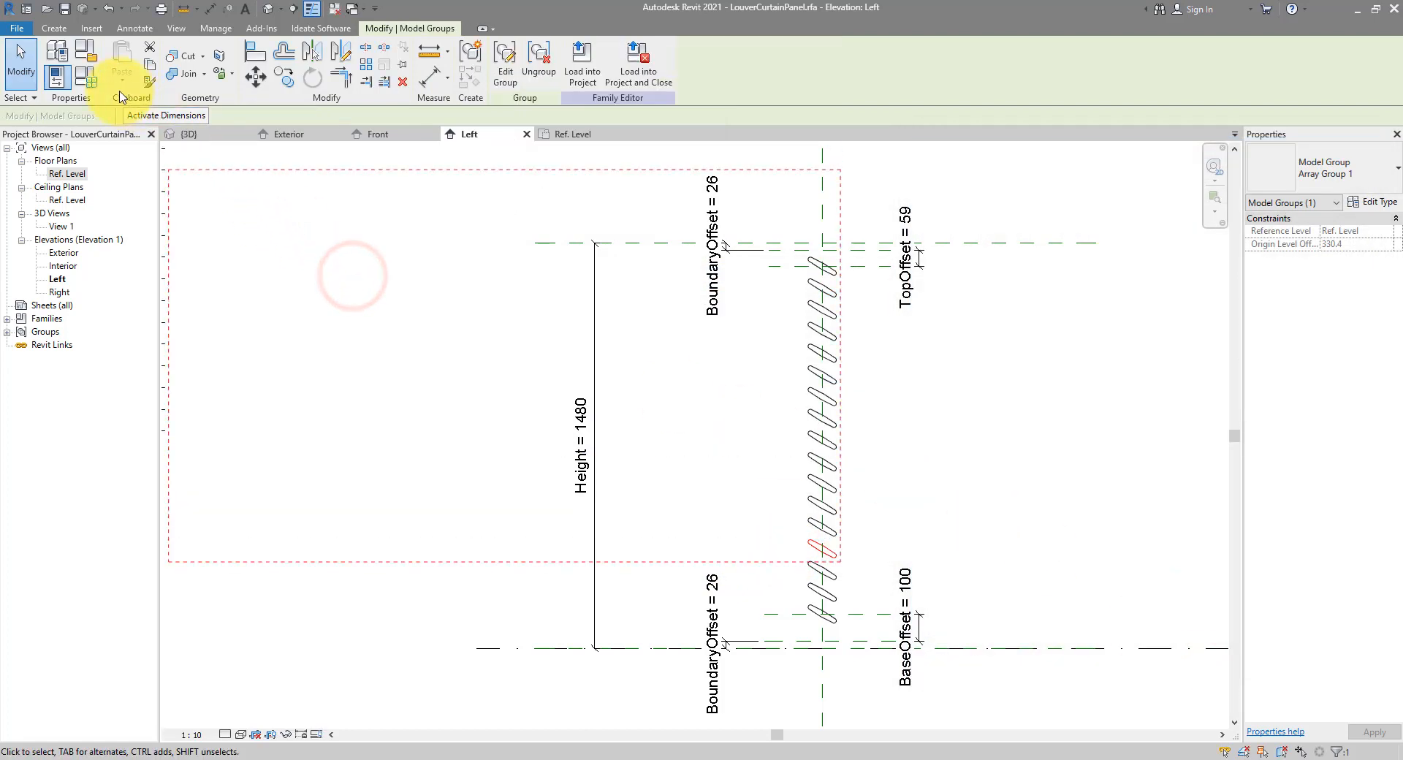
pyautogui.press('Escape')
# Try a LouverAngle of 15° in Family Types, then set it back to 30°
pyautogui.click(86, 76)
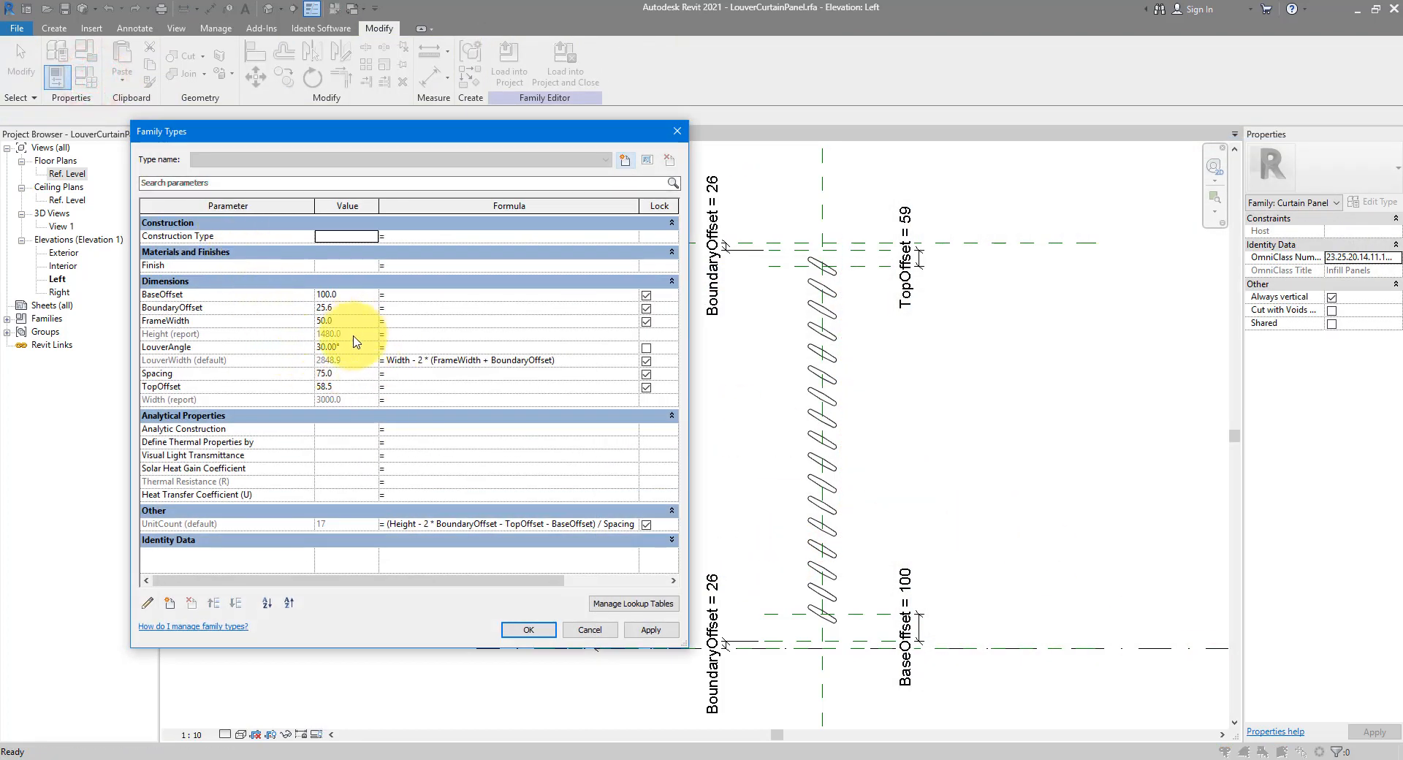
pyautogui.click(354, 348)
pyautogui.write('1')
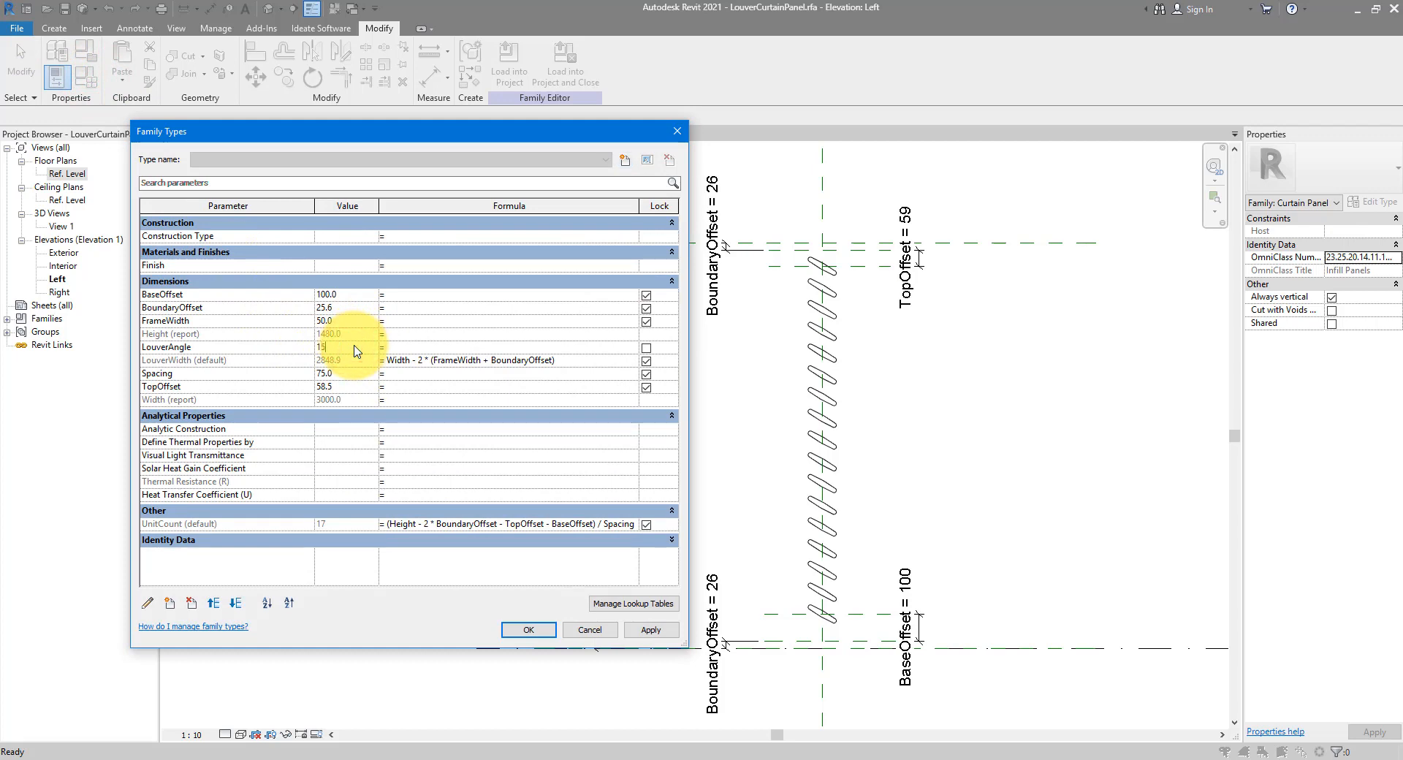
pyautogui.write('5')
pyautogui.click(641, 632)
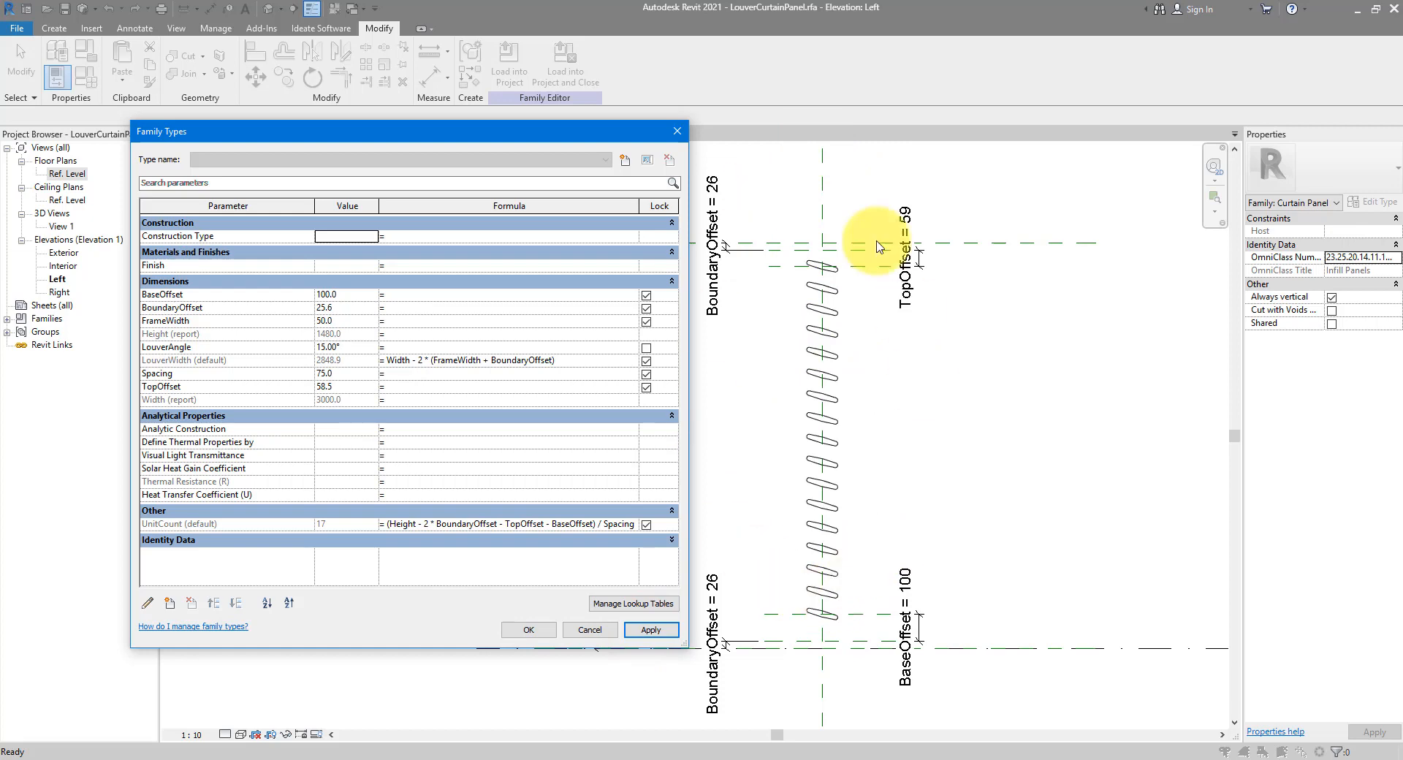
pyautogui.click(351, 347)
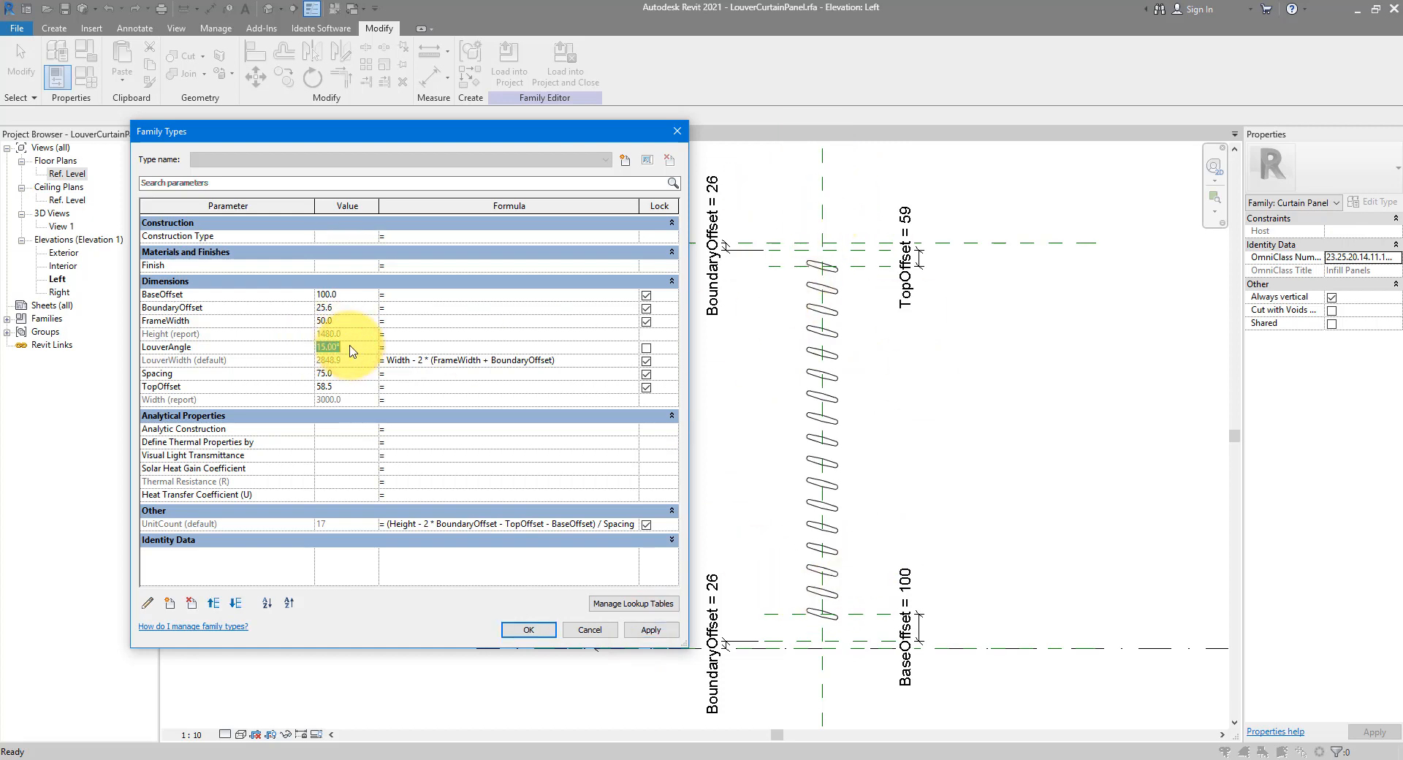
pyautogui.click(524, 633)
pyautogui.click(661, 433)
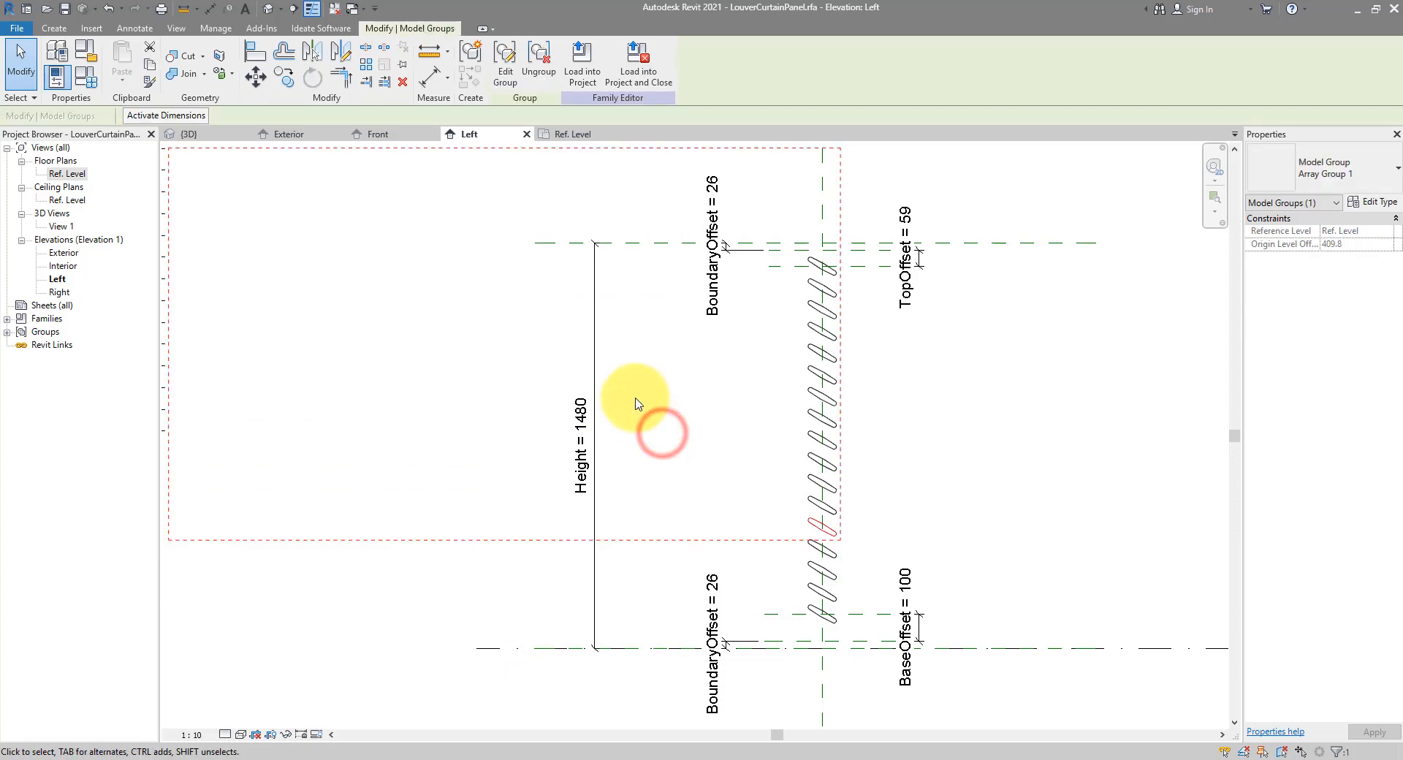
pyautogui.click(360, 229)
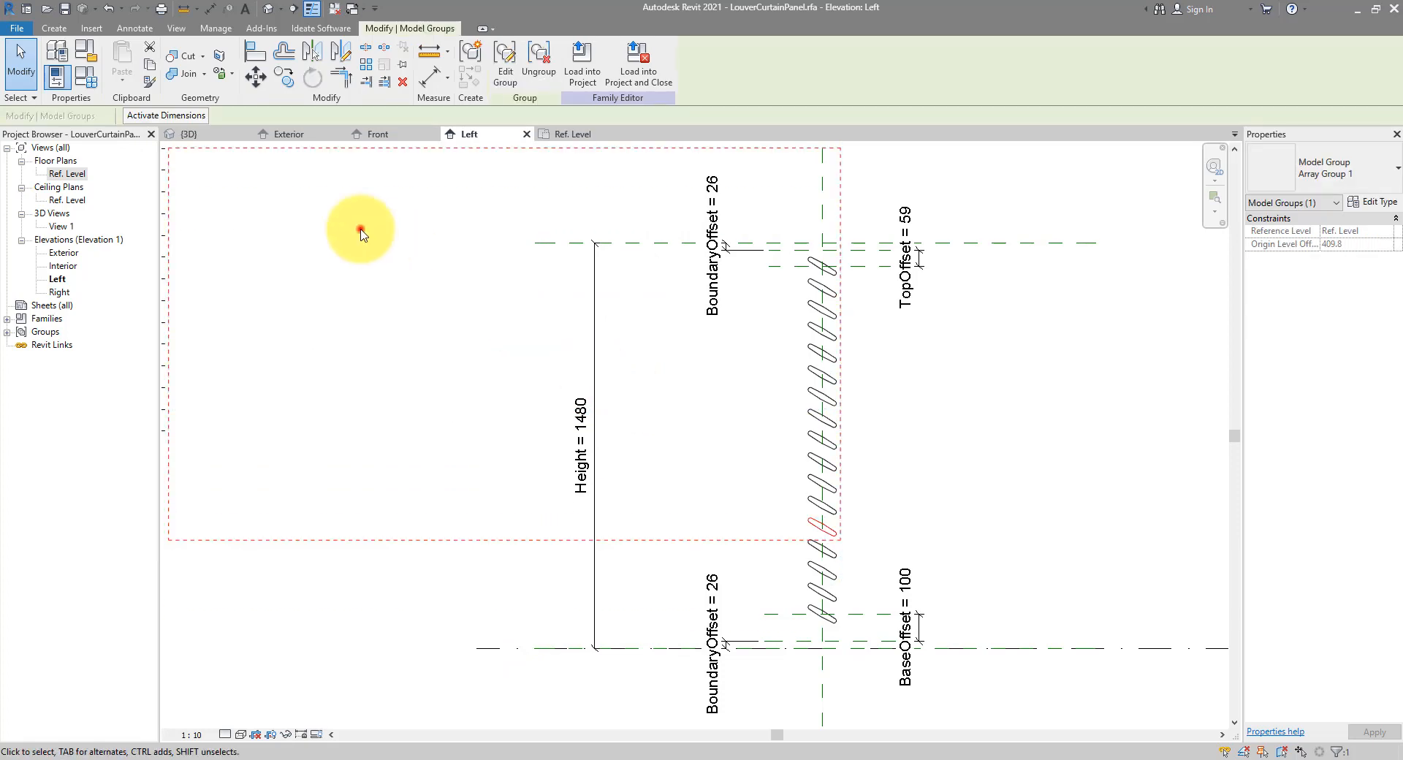
# In the Exterior elevation, start a sweep path by picking the top, left, right and bottom reference planes
pyautogui.doubleClick(63, 252)
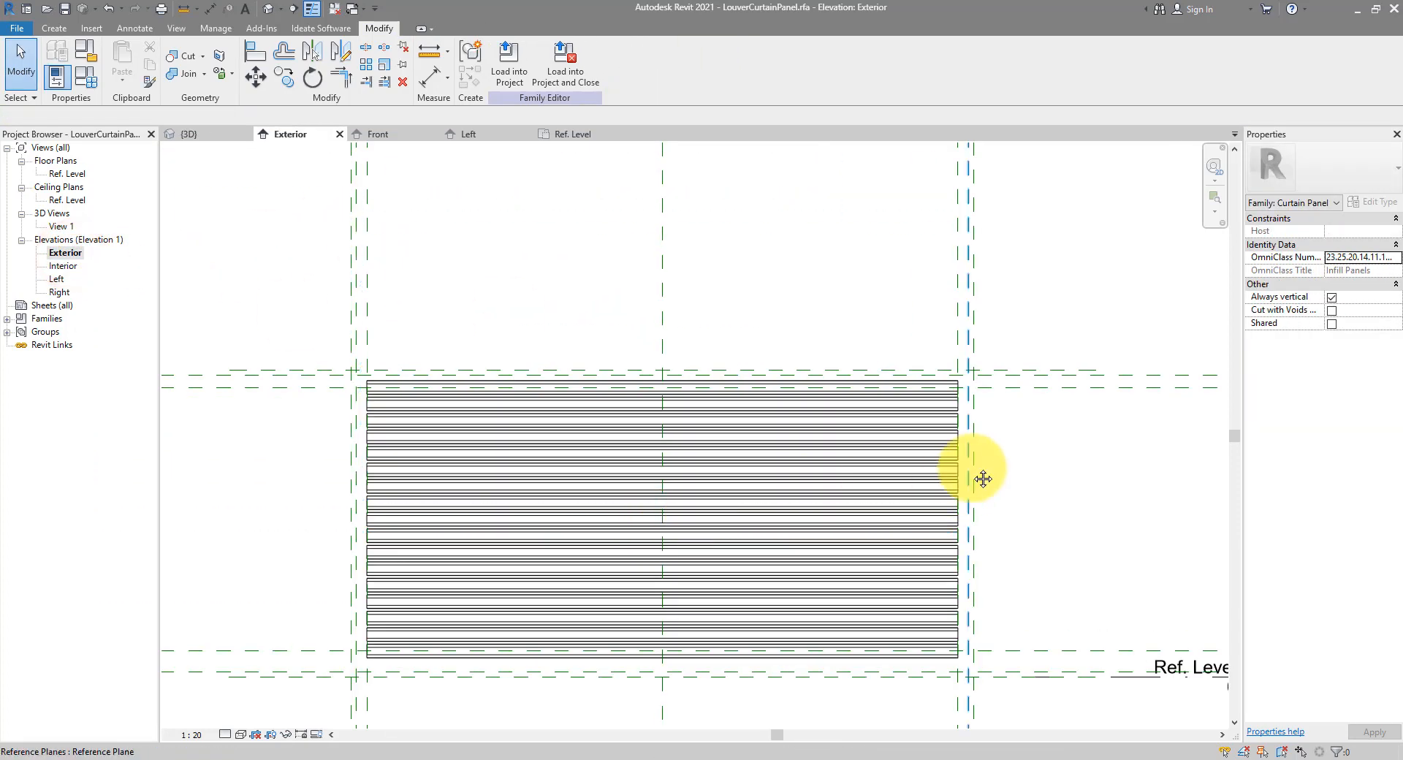
pyautogui.moveTo(983, 479); pyautogui.dragTo(996, 413, button='middle')
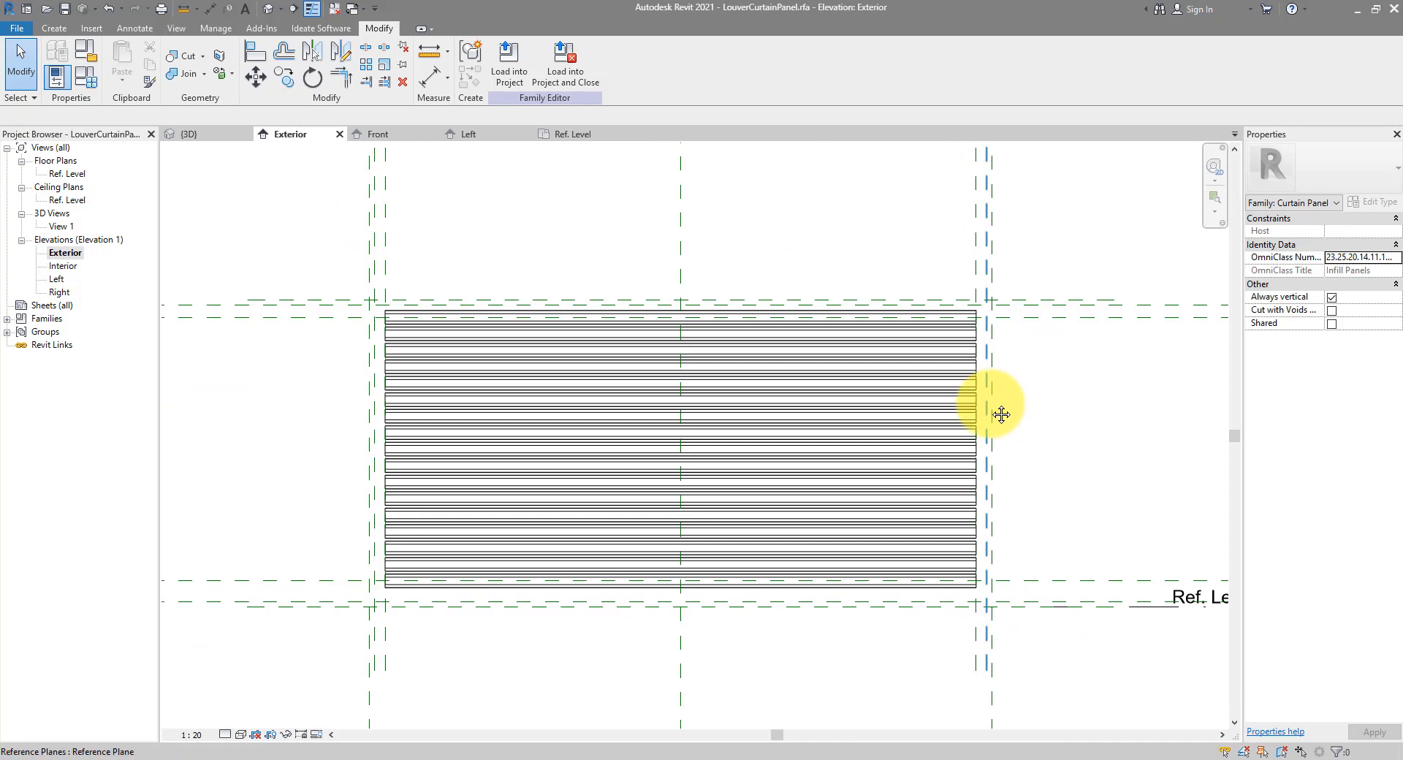
pyautogui.click(58, 31)
pyautogui.click(216, 64)
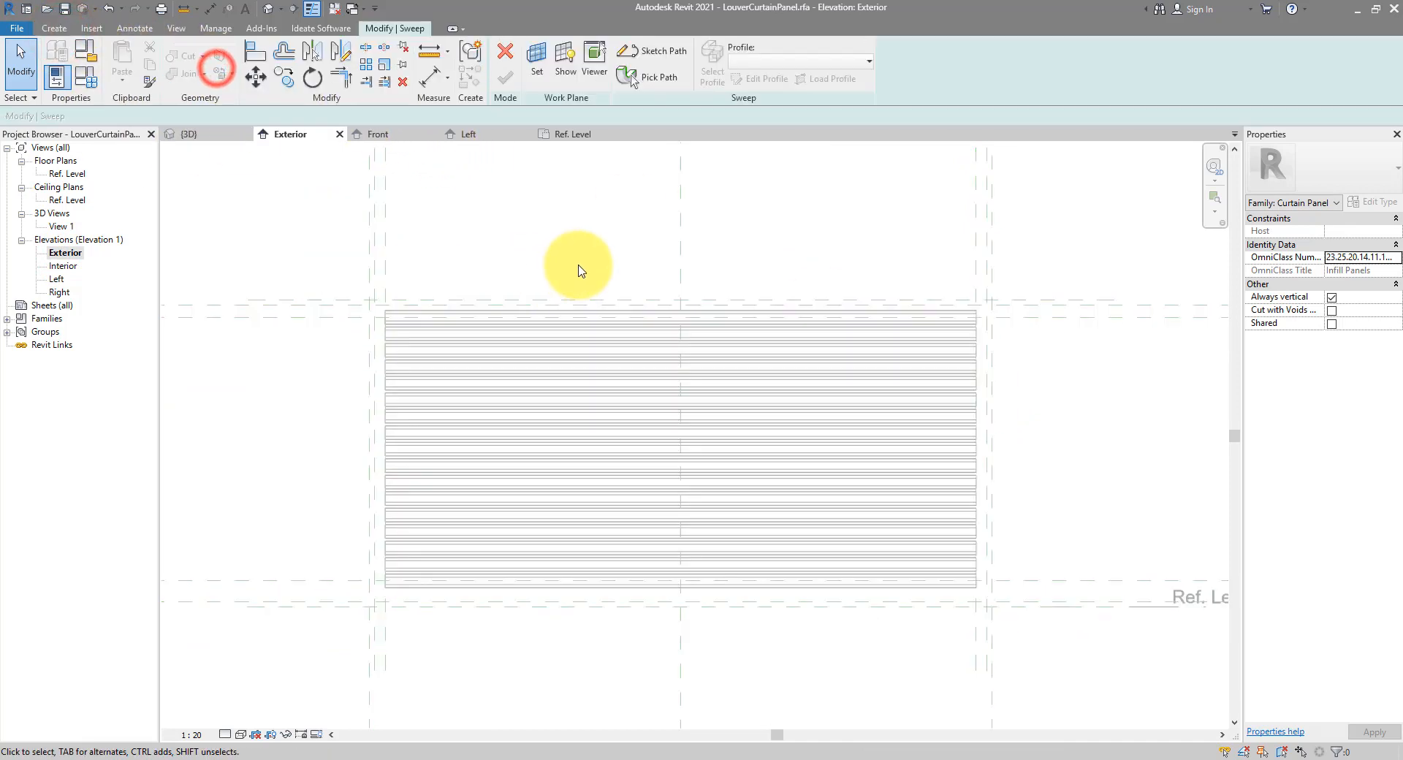
pyautogui.click(651, 51)
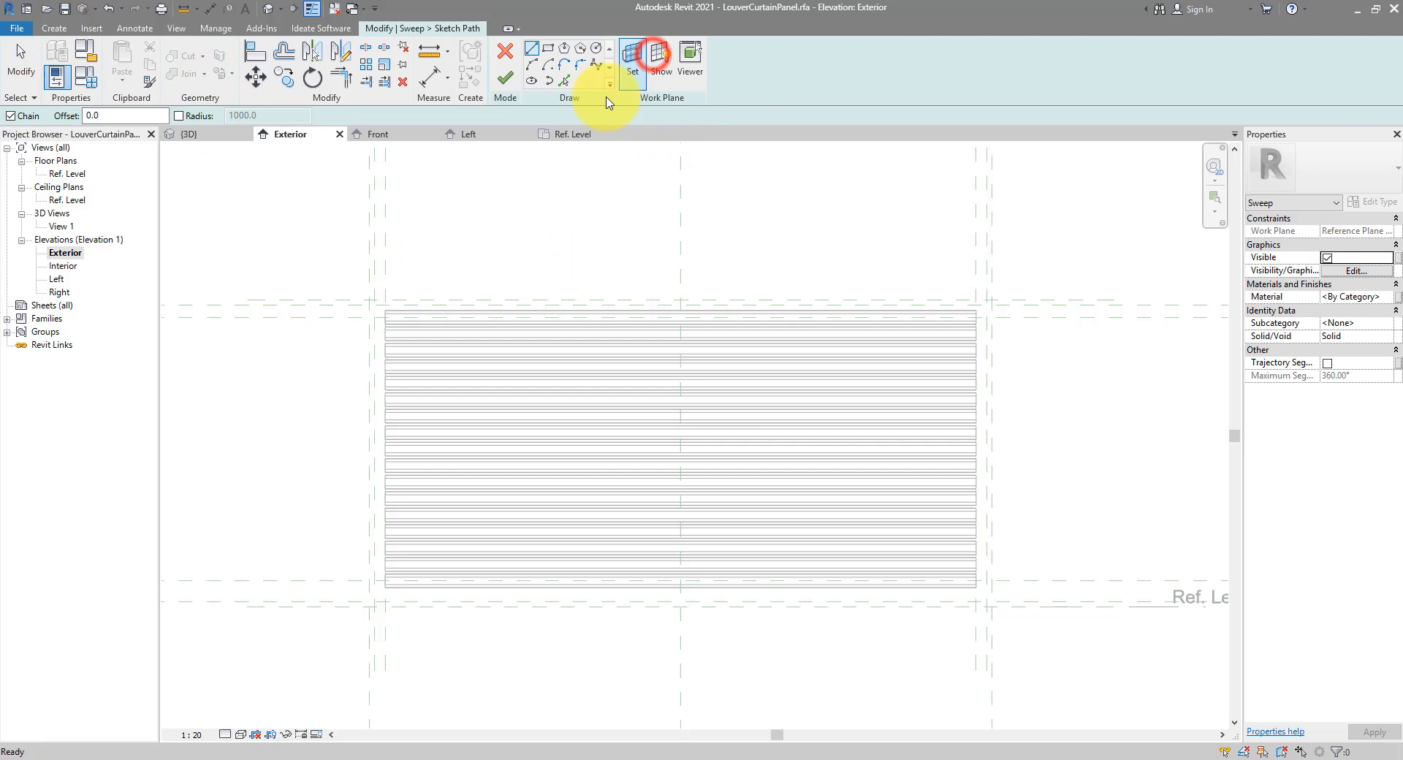
pyautogui.click(565, 82)
pyautogui.scroll(-1, 598, 164)
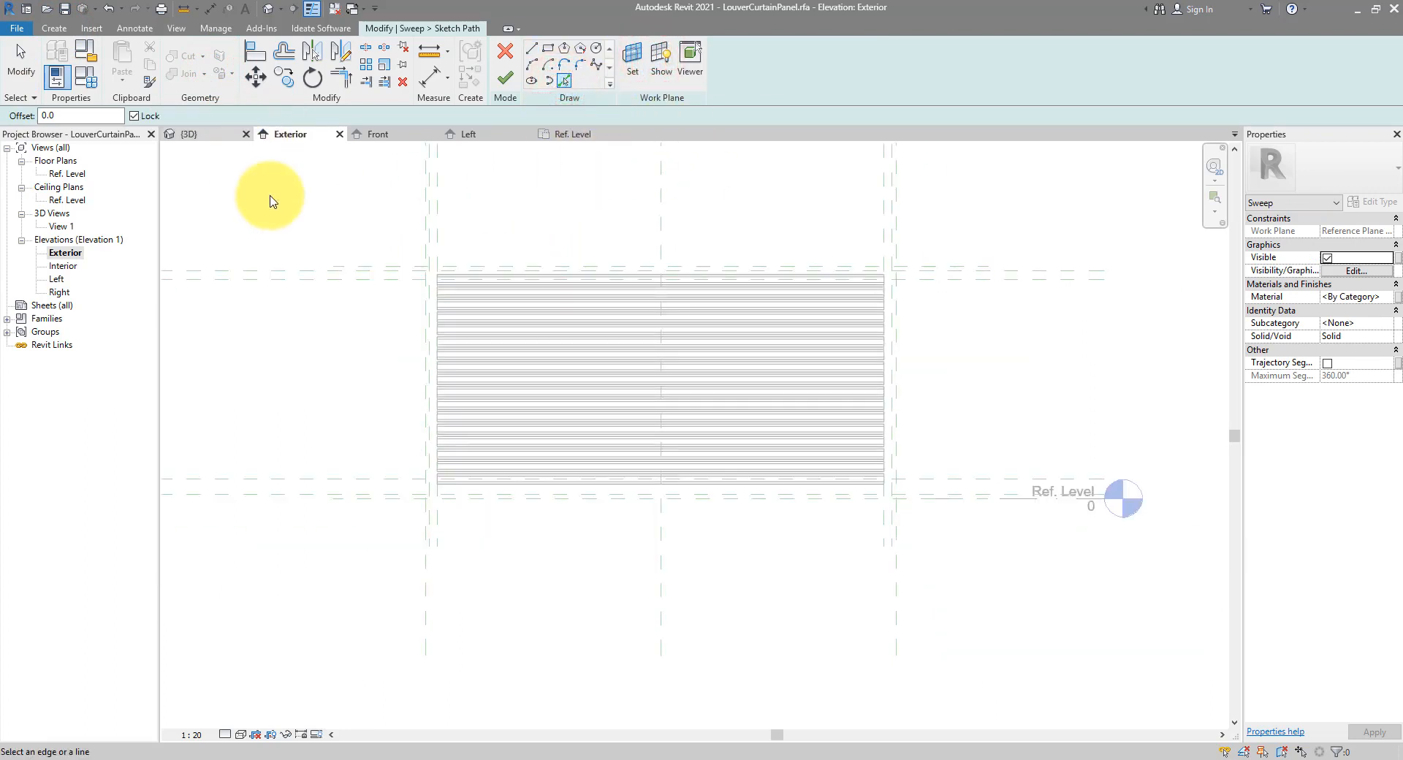
pyautogui.click(405, 264)
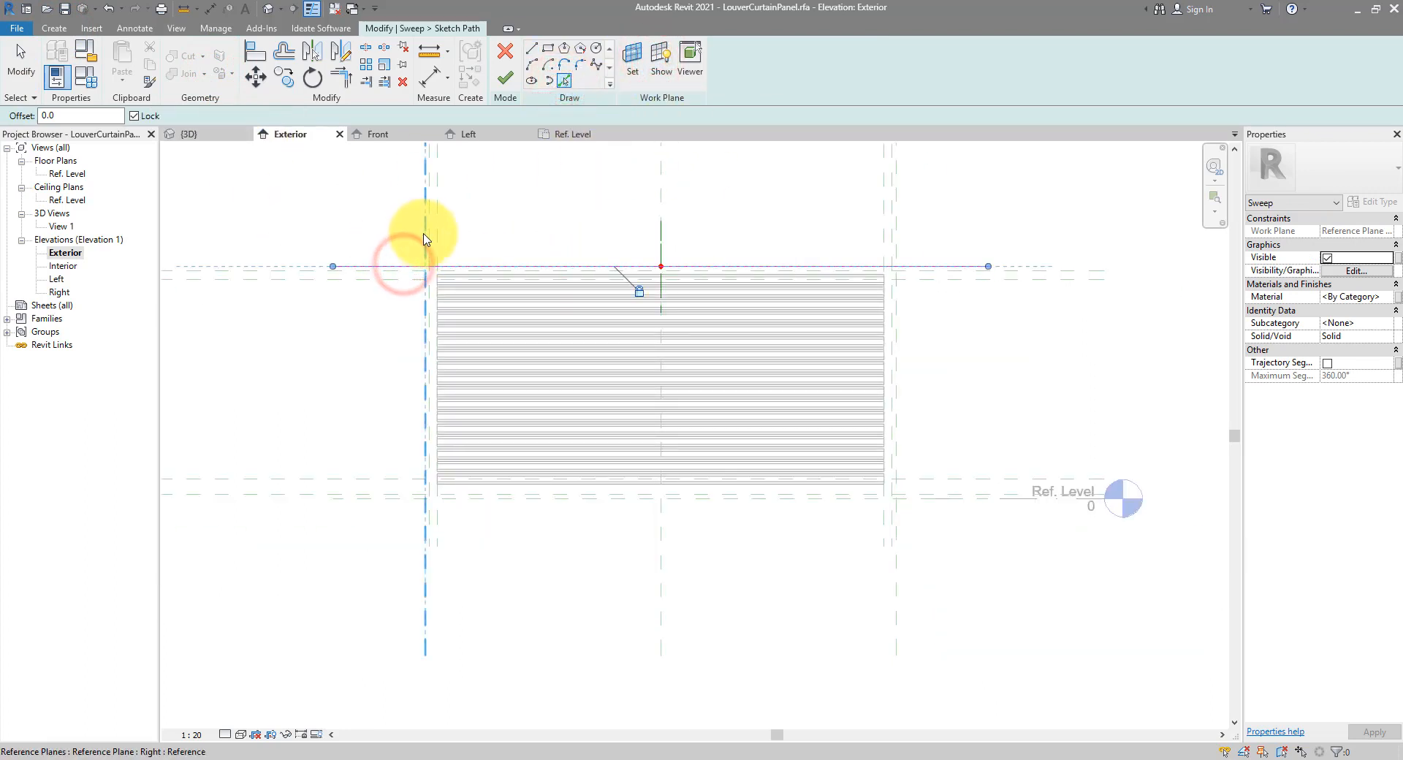
pyautogui.click(424, 233)
pyautogui.click(897, 223)
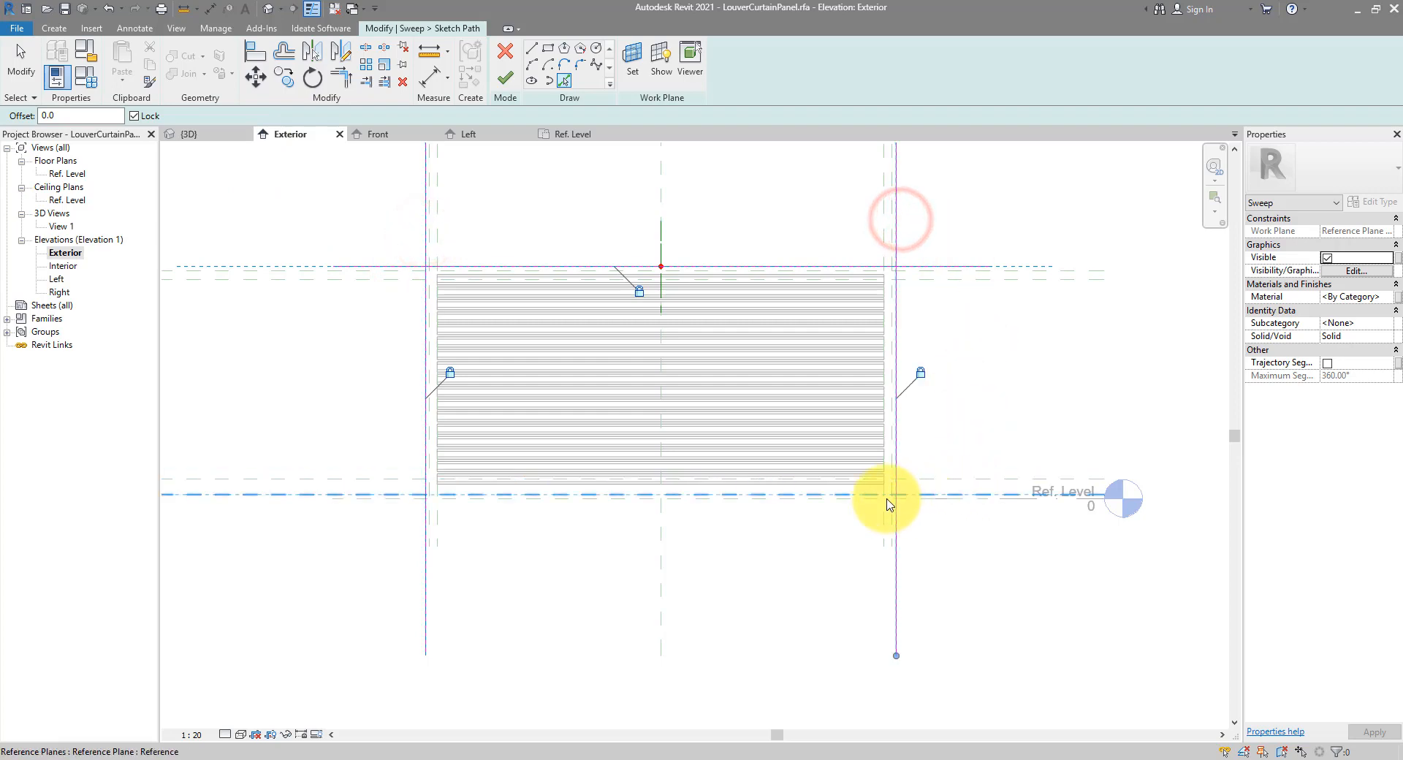
pyautogui.click(844, 505)
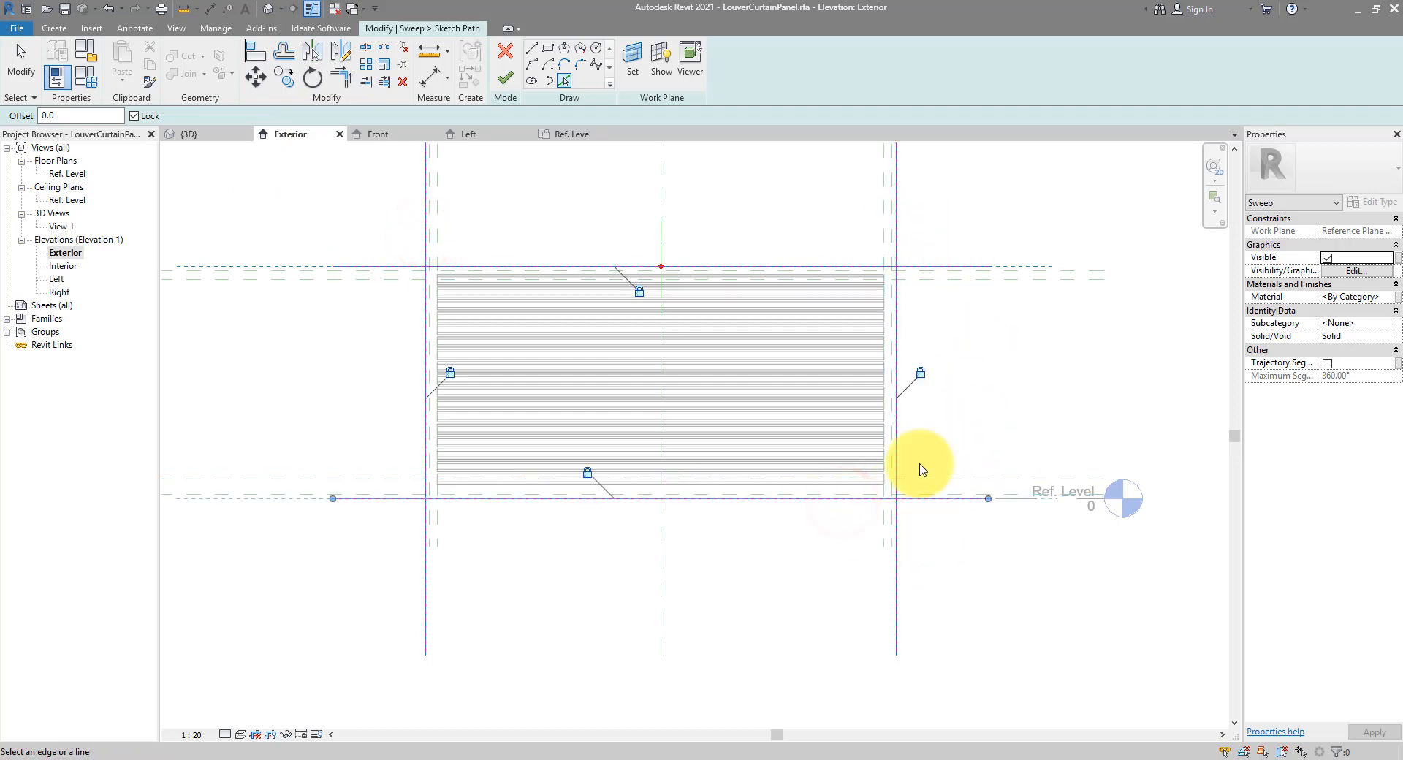
# Trim the path lines to corners to close the rectangle
pyautogui.press('t')
pyautogui.press('r')
pyautogui.click(898, 297)
pyautogui.click(897, 272)
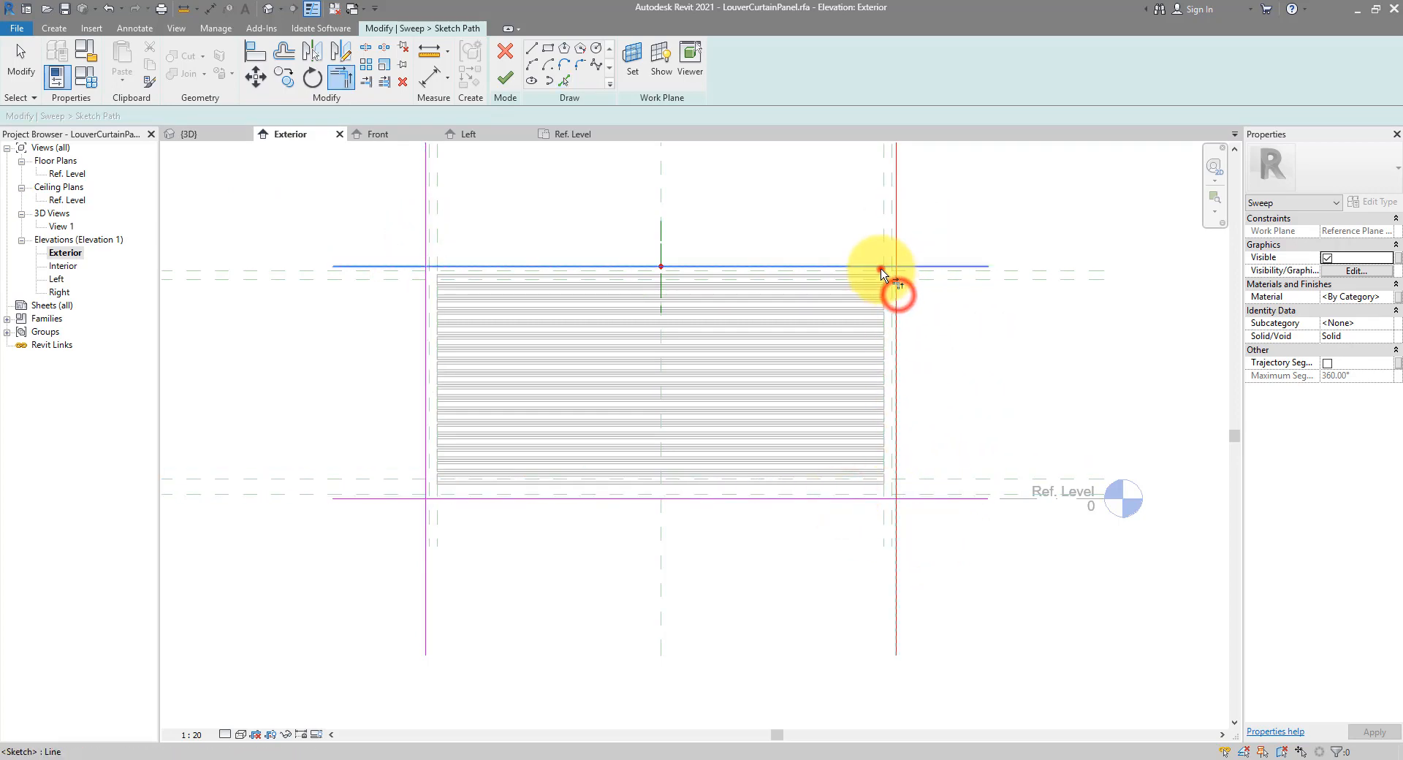
pyautogui.click(428, 278)
pyautogui.click(452, 499)
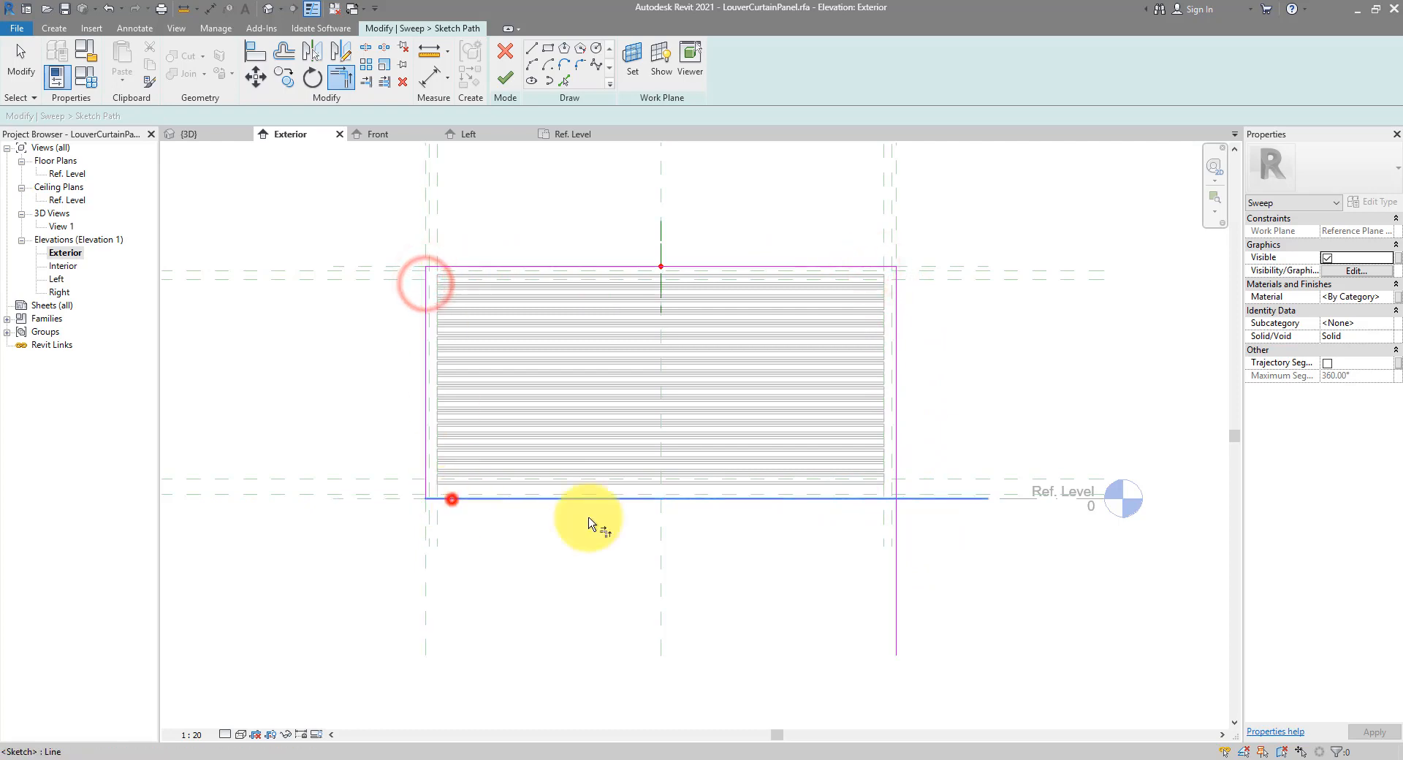
pyautogui.click(876, 501)
pyautogui.click(896, 482)
pyautogui.press('Escape')
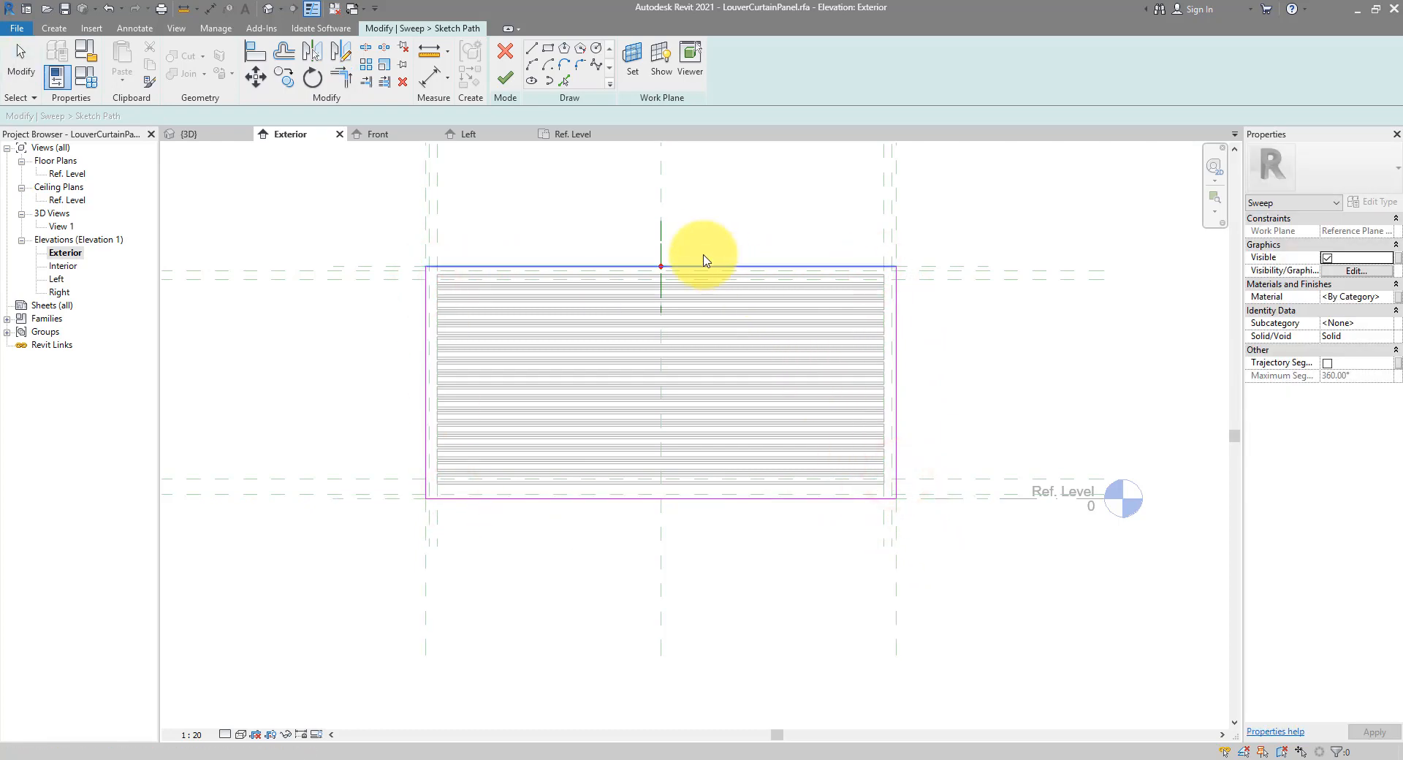
# Select the profile reference plane, then open the Ref. Level floor plan
pyautogui.click(659, 245)
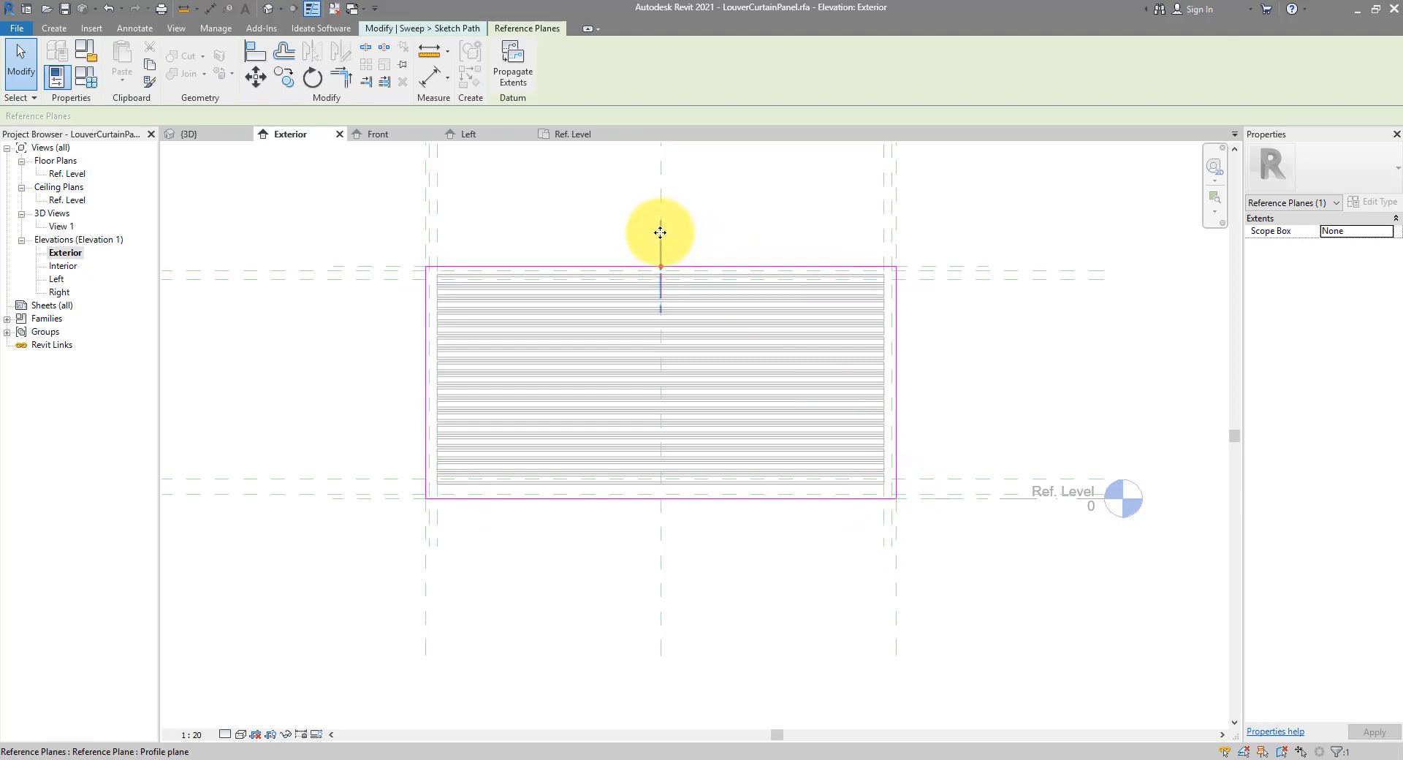
pyautogui.click(661, 237)
pyautogui.click(989, 361)
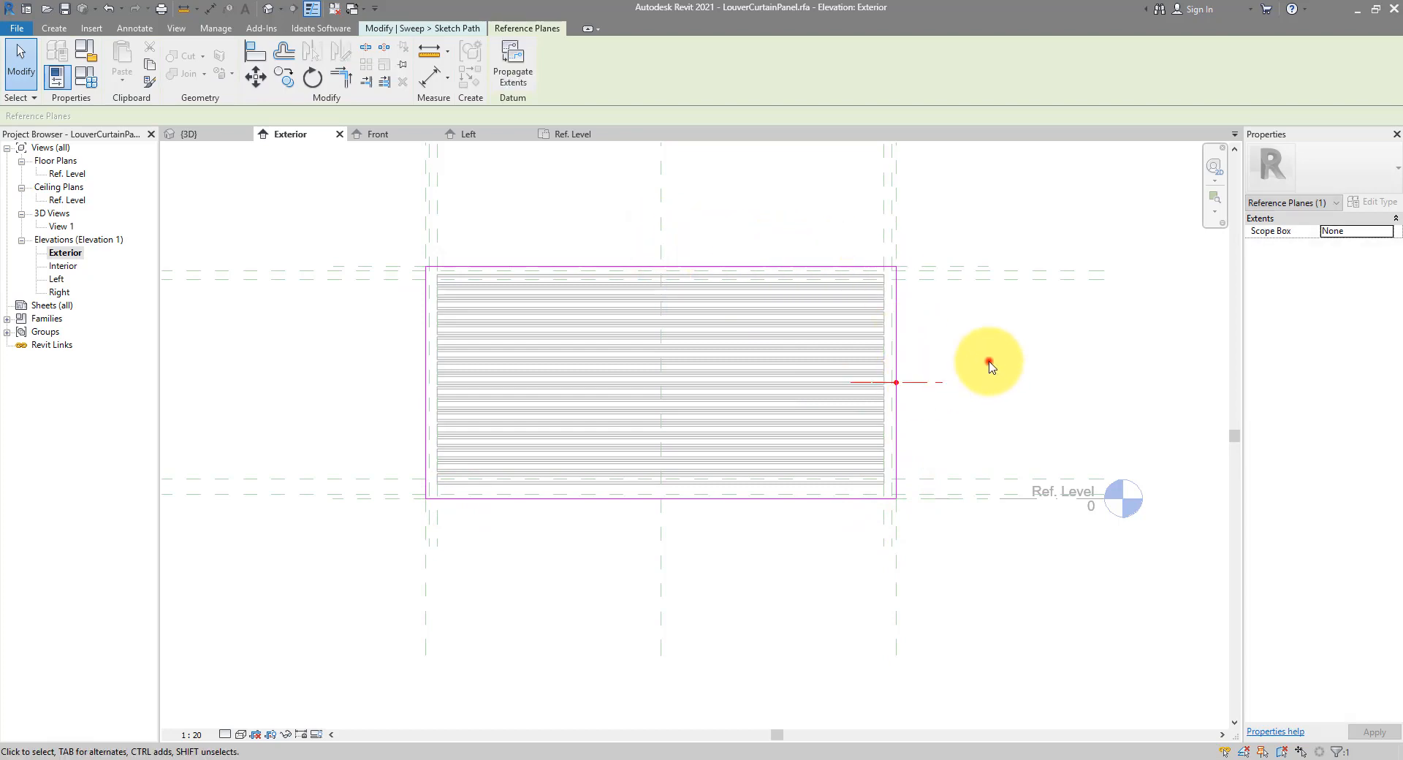
pyautogui.doubleClick(69, 176)
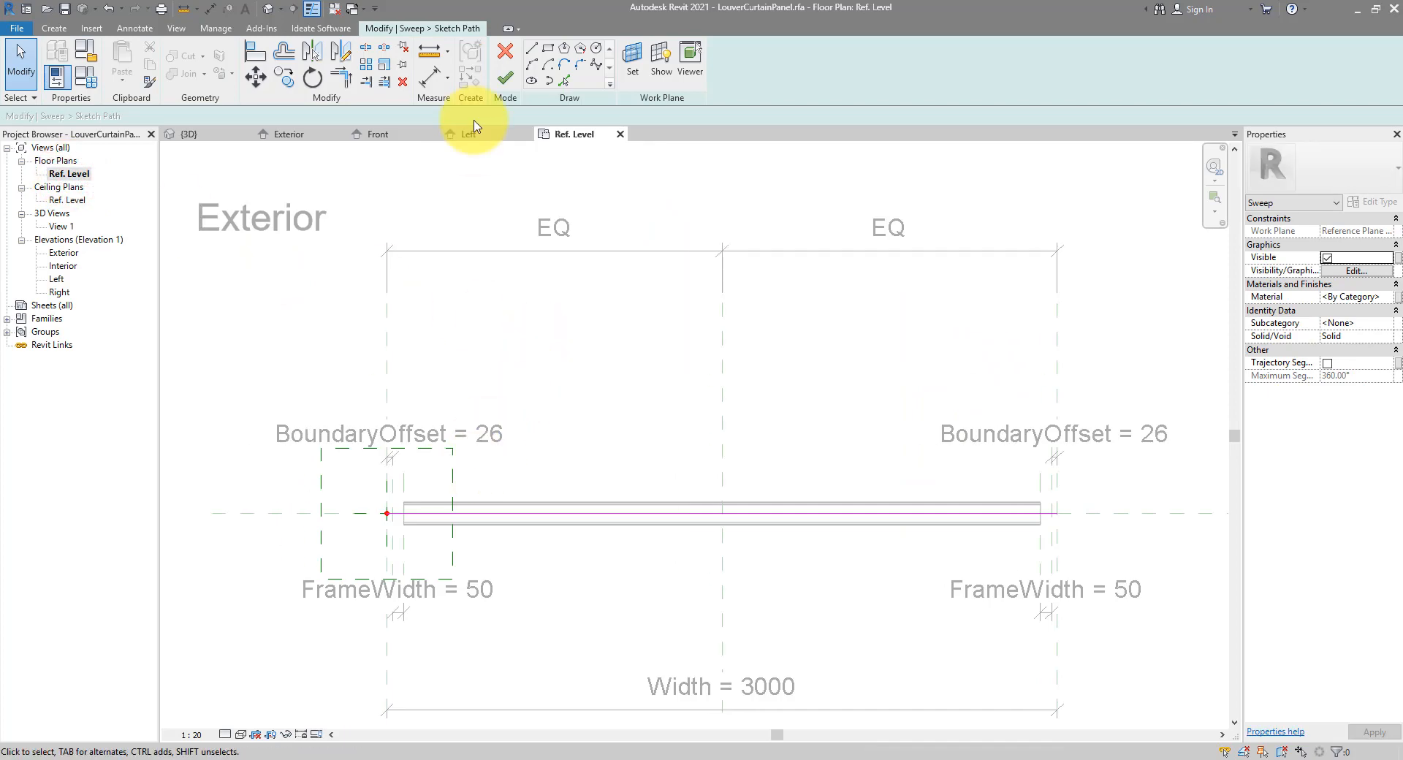
# Finish the sweep path and sketch a rectangular profile beside the reference-plane intersection
pyautogui.click(504, 80)
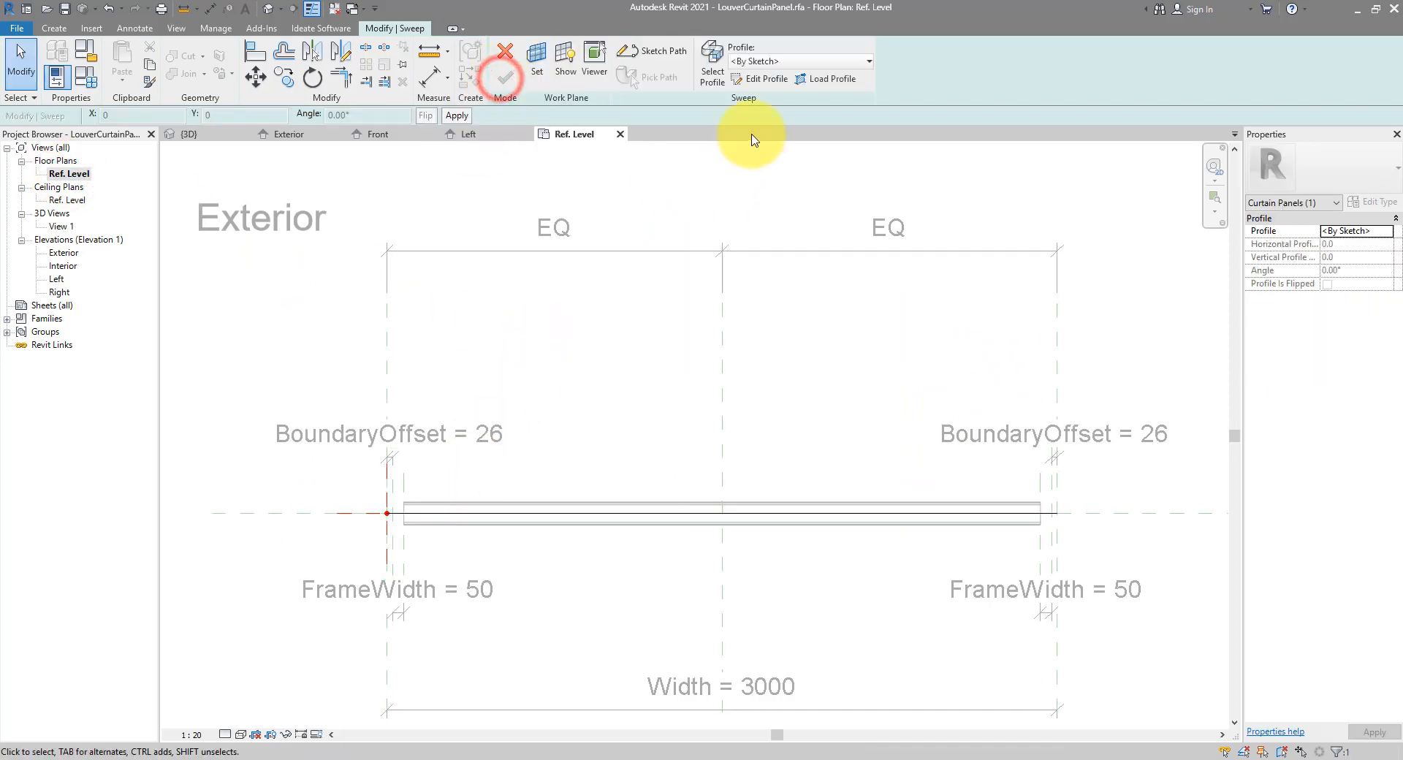
pyautogui.click(753, 80)
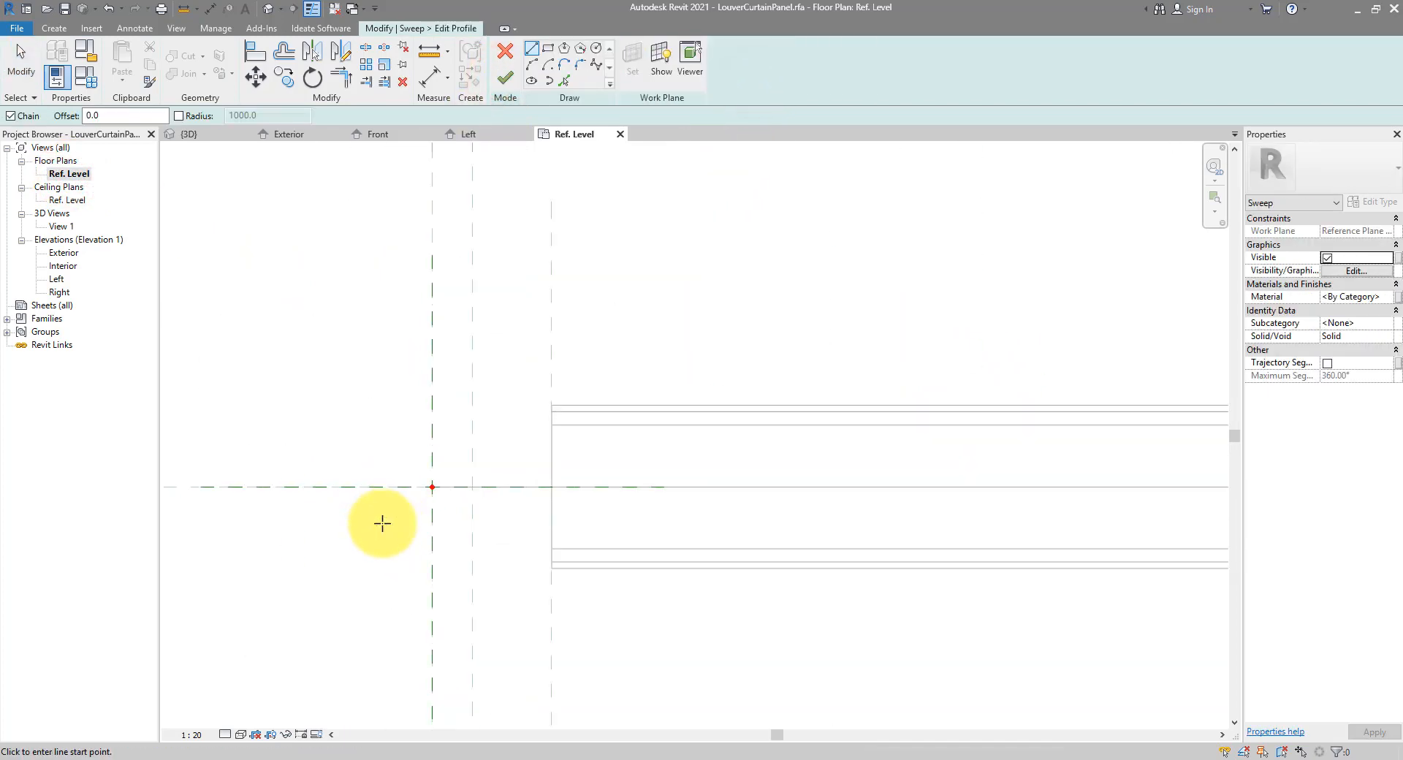
pyautogui.click(547, 51)
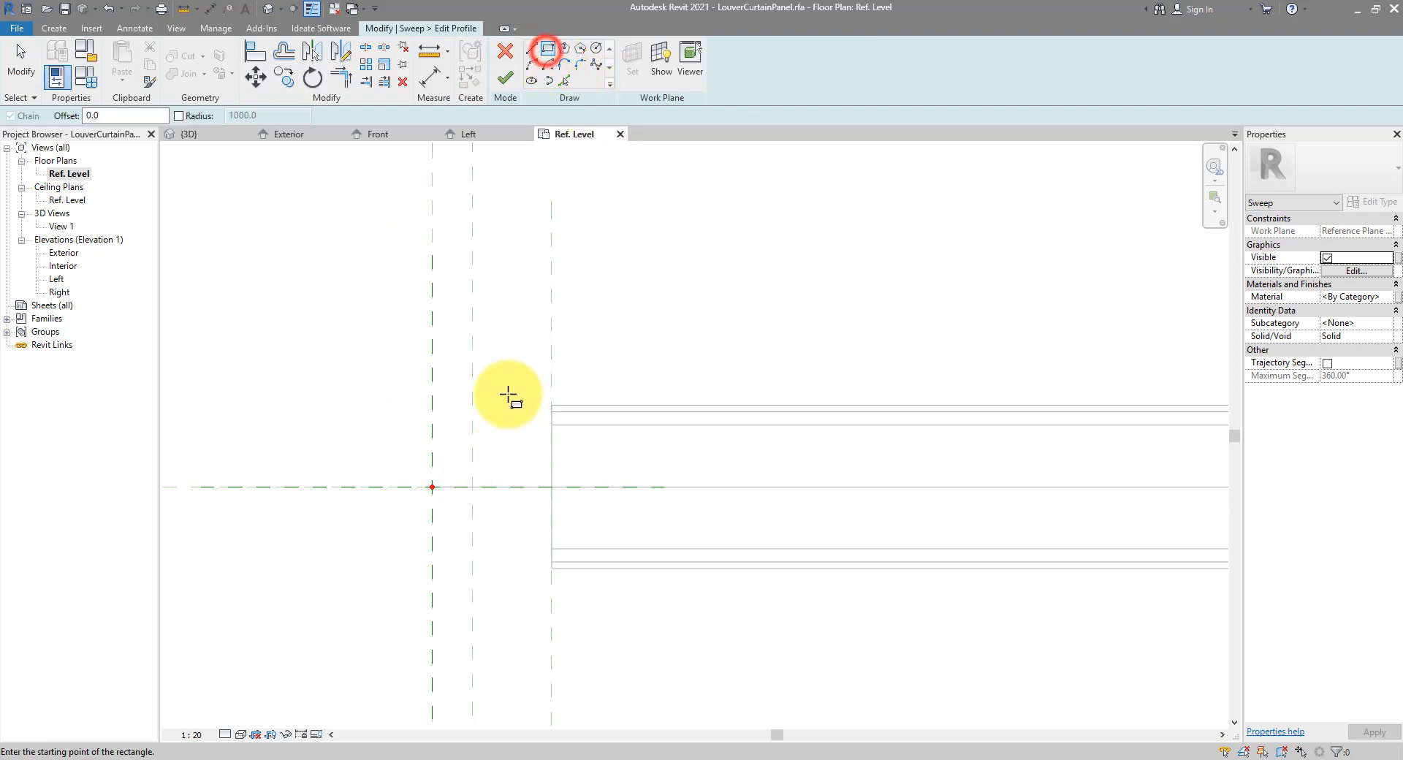
pyautogui.click(474, 357)
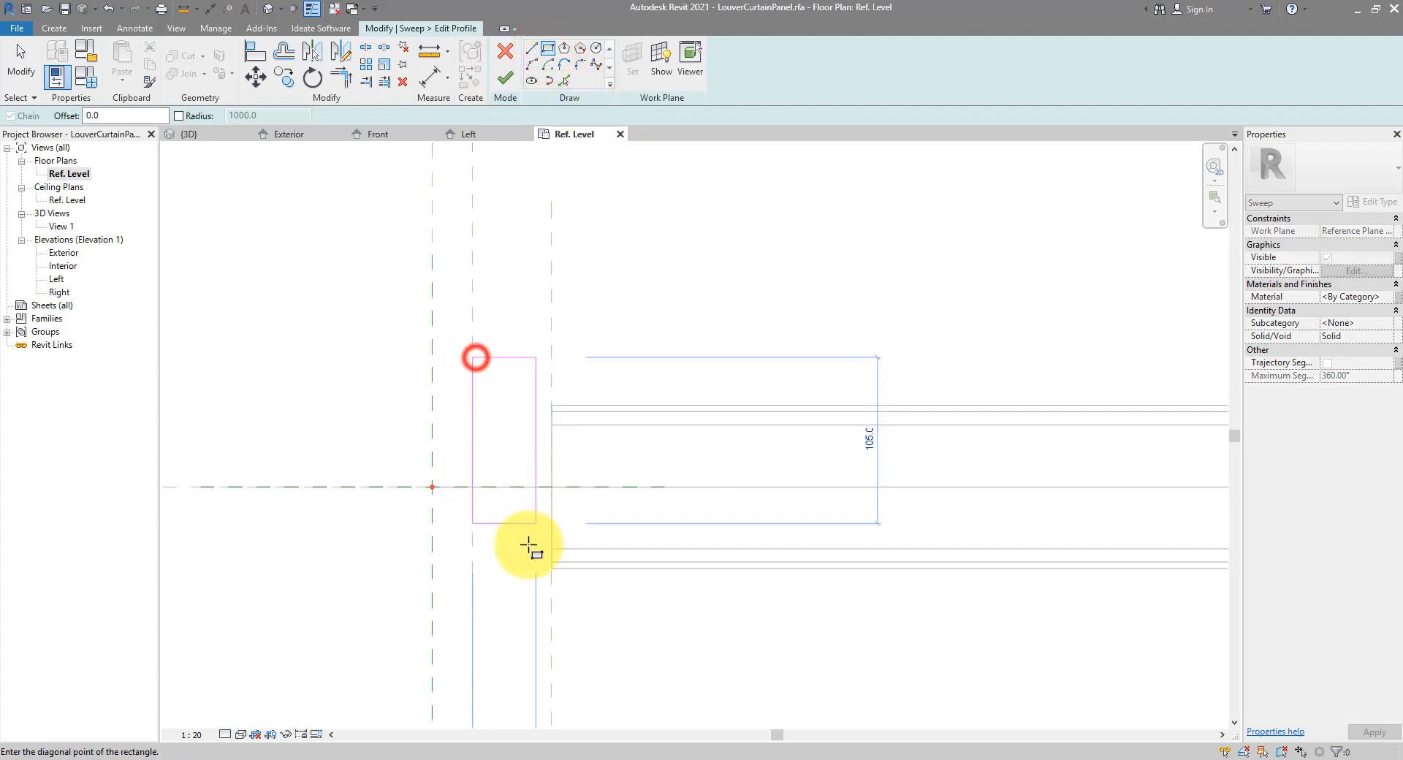
pyautogui.click(551, 601)
pyautogui.press('Escape')
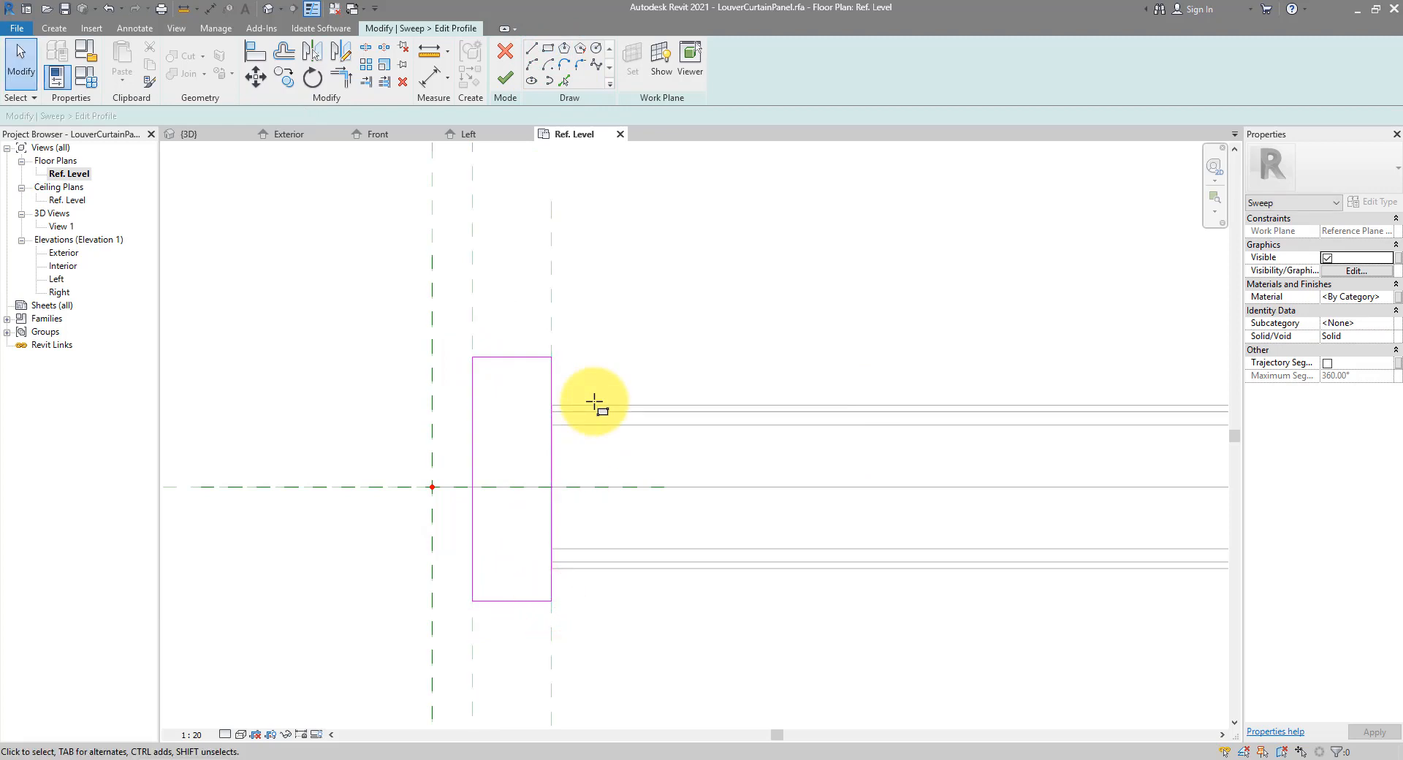
pyautogui.click(211, 11)
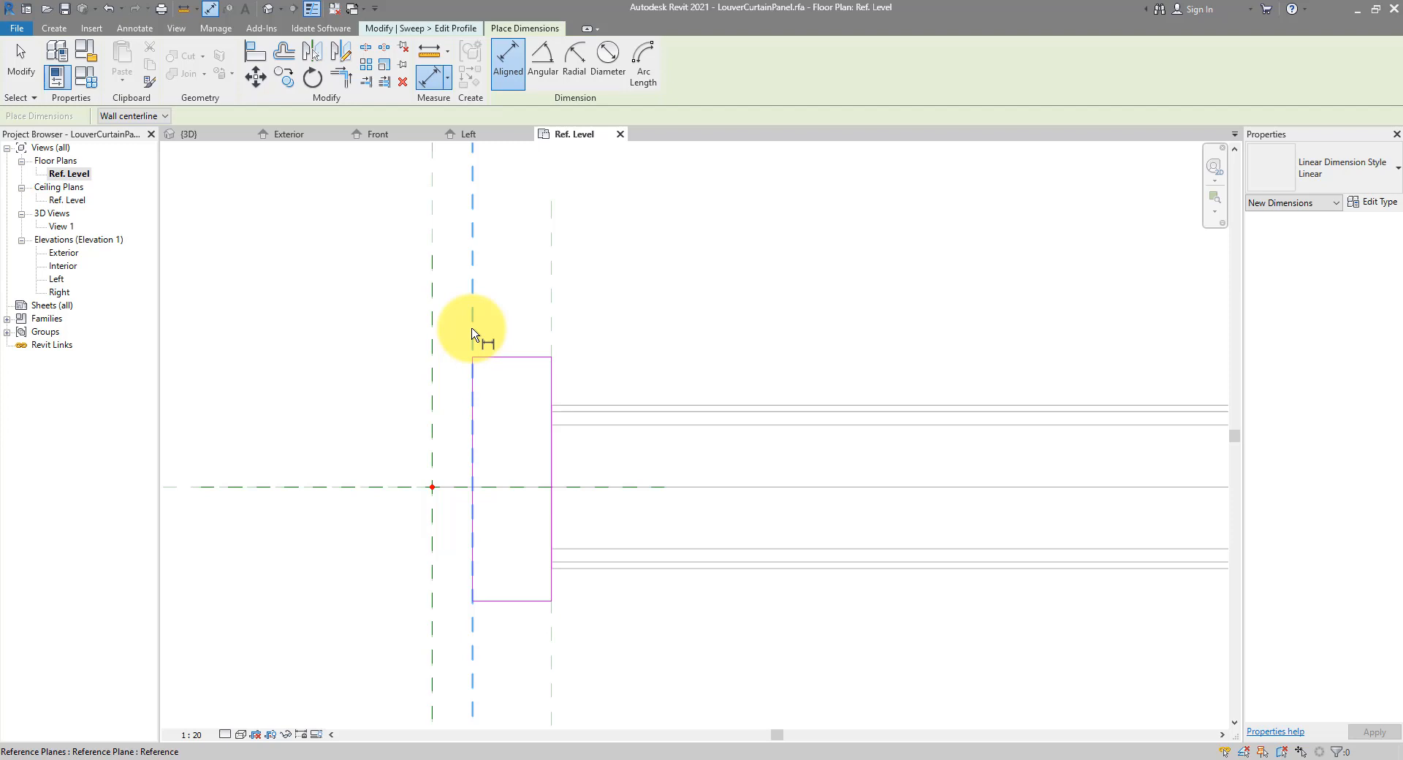
# Dimension the profile's top and bottom edges to the reference plane and make them equal (EQ)
pyautogui.click(340, 485)
pyautogui.click(513, 358)
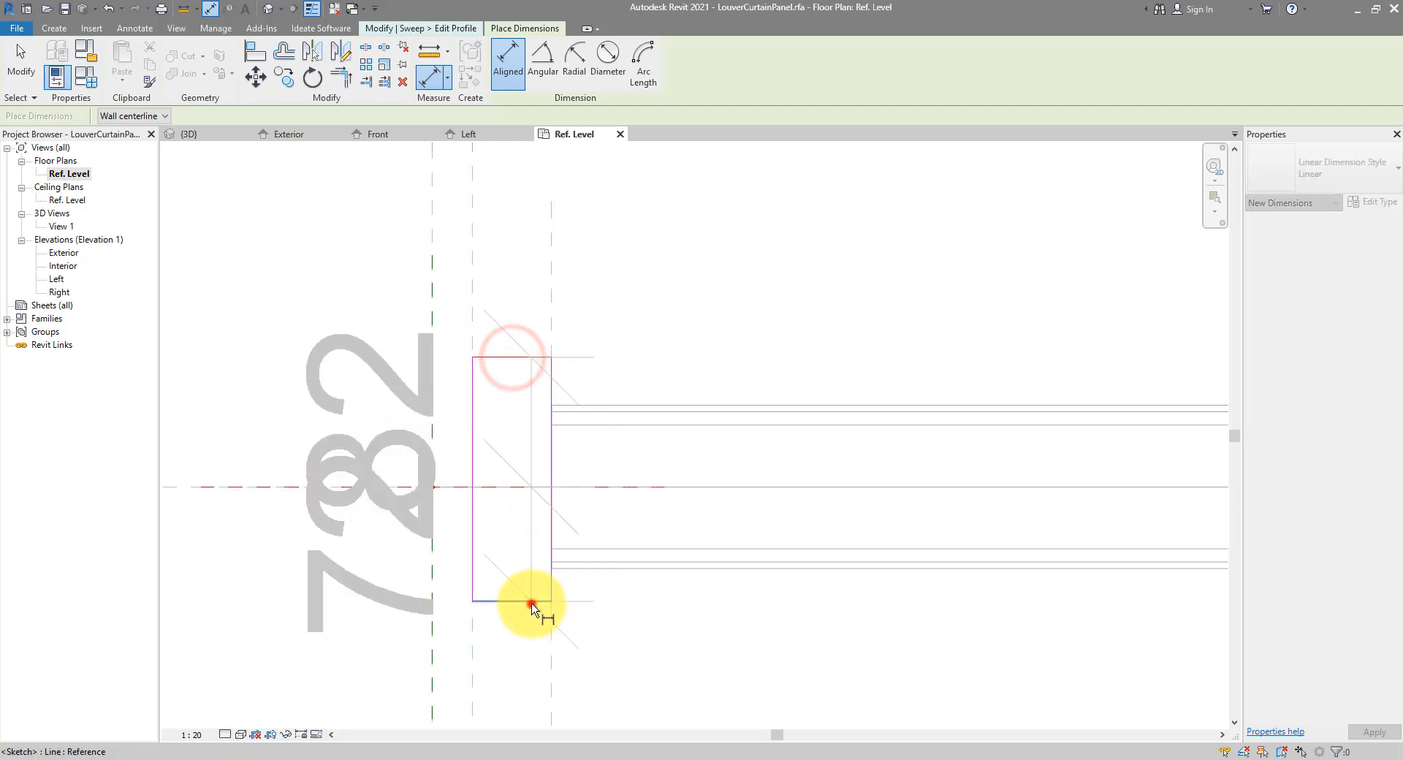
pyautogui.click(535, 602)
pyautogui.scroll(-3, 431, 388)
pyautogui.moveTo(431, 388); pyautogui.dragTo(514, 399, button='middle')
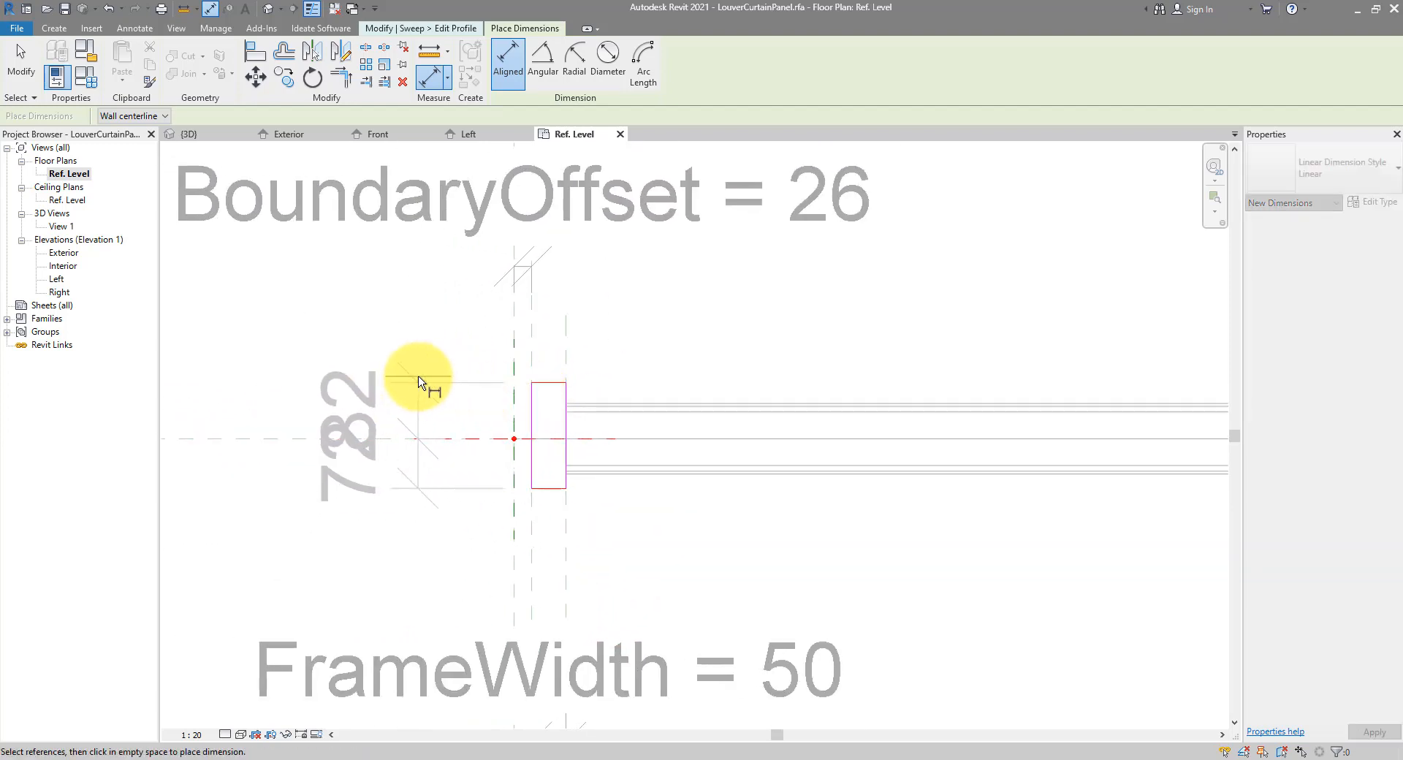
pyautogui.click(417, 377)
pyautogui.click(242, 436)
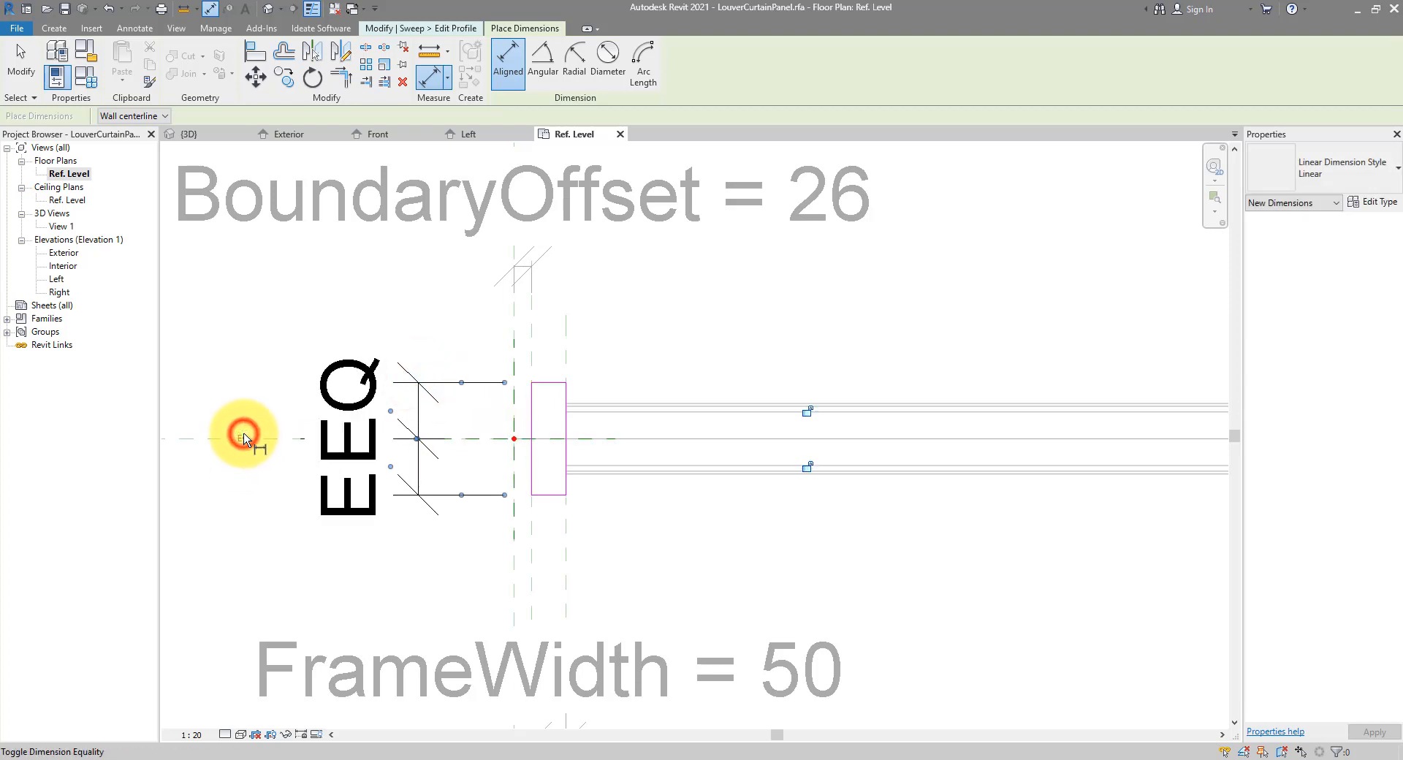
# Dimension the profile's overall 164 depth and label it with a new FrameDepth type parameter
pyautogui.click(545, 383)
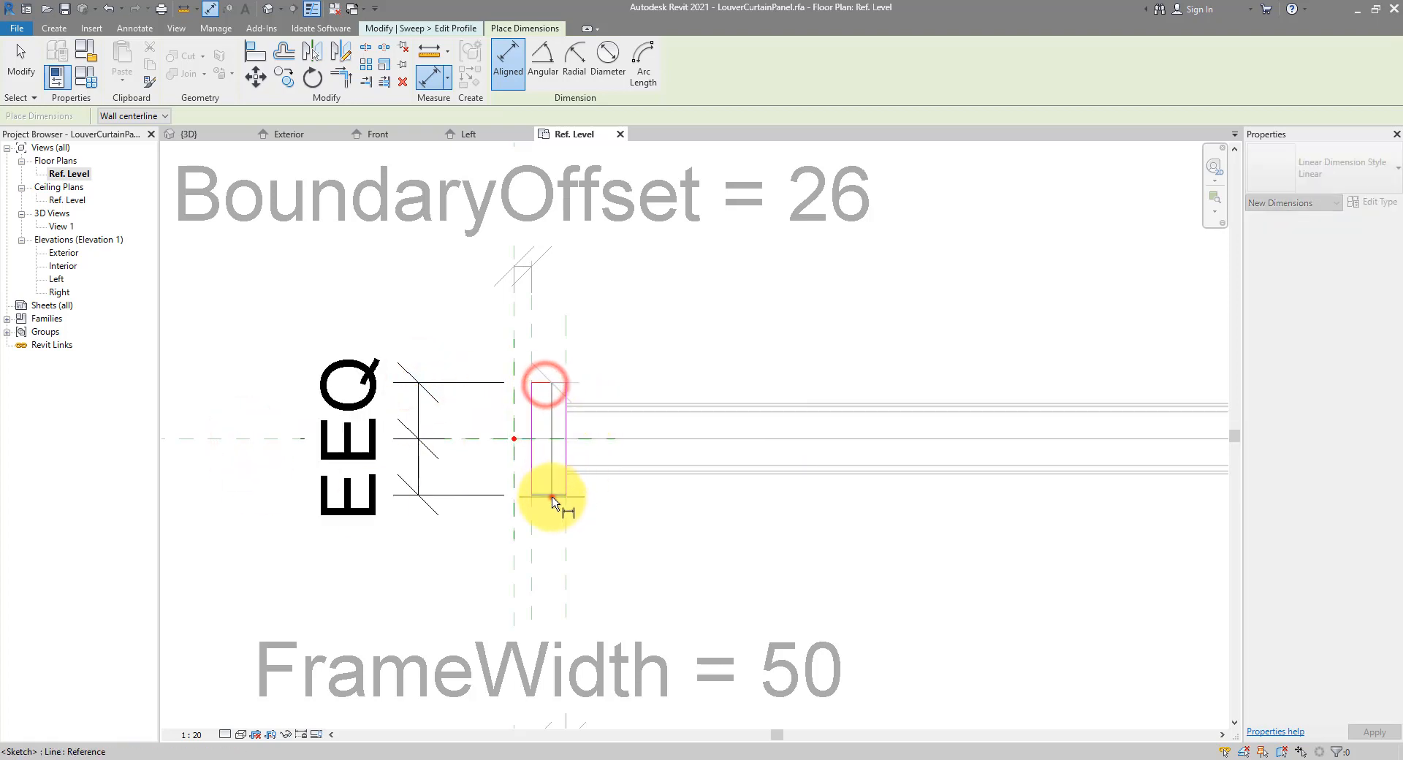
pyautogui.click(550, 495)
pyautogui.click(281, 315)
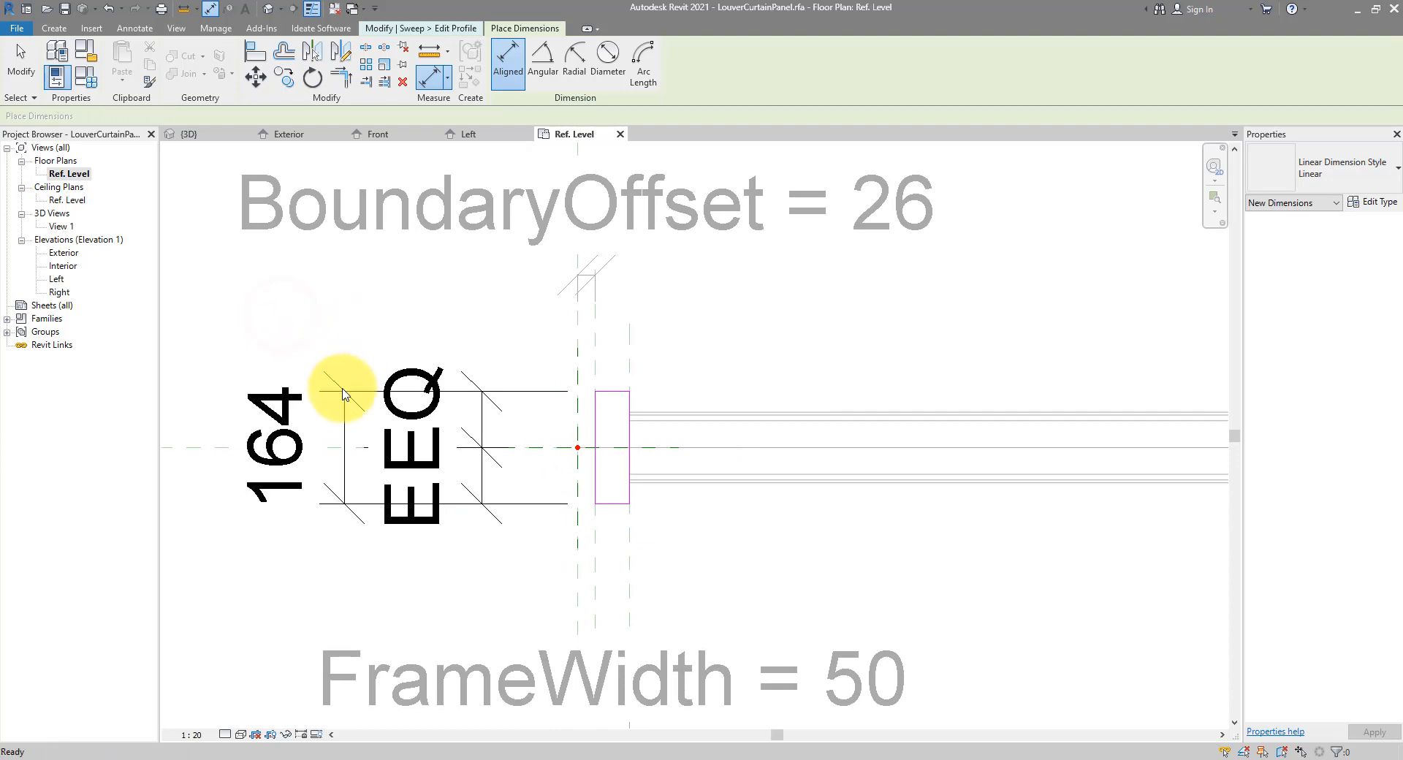
pyautogui.click(338, 390)
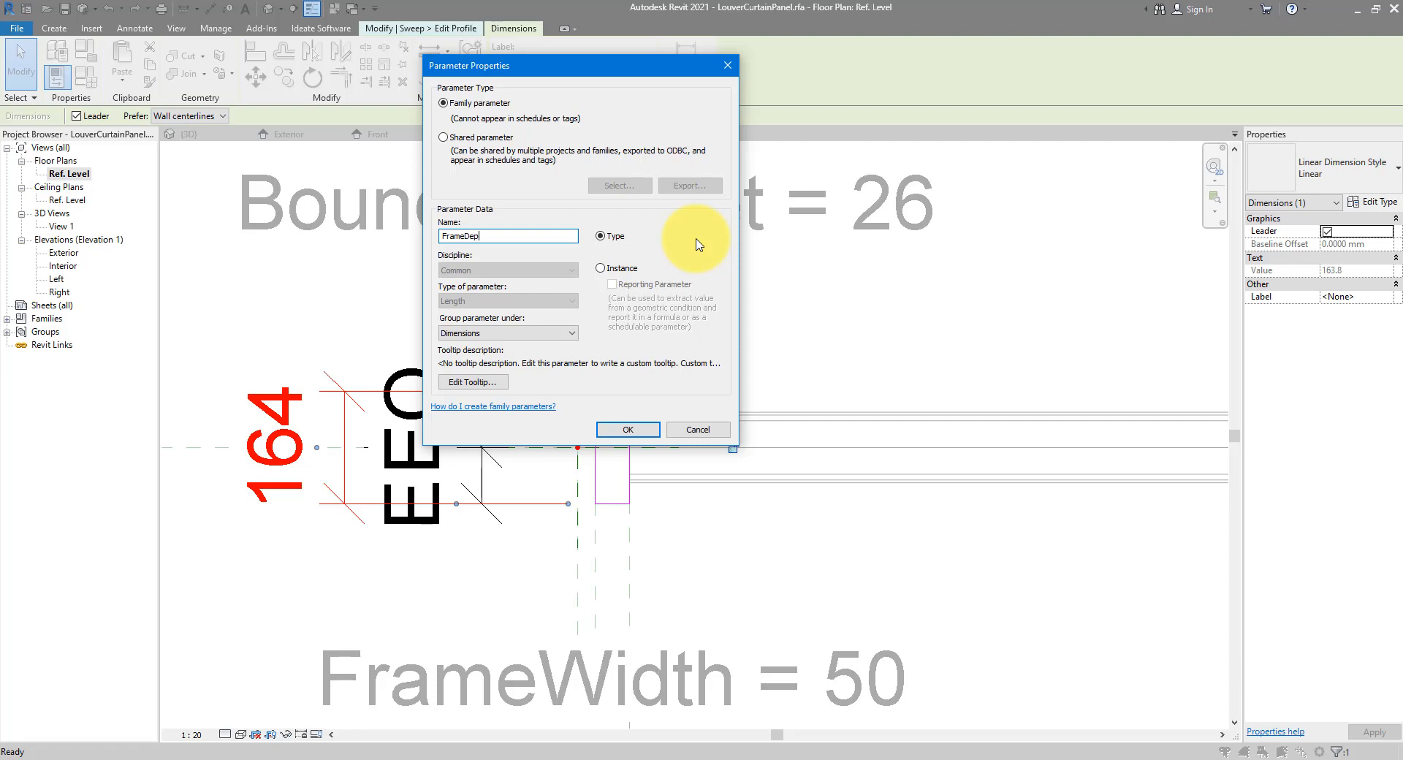
pyautogui.click(609, 431)
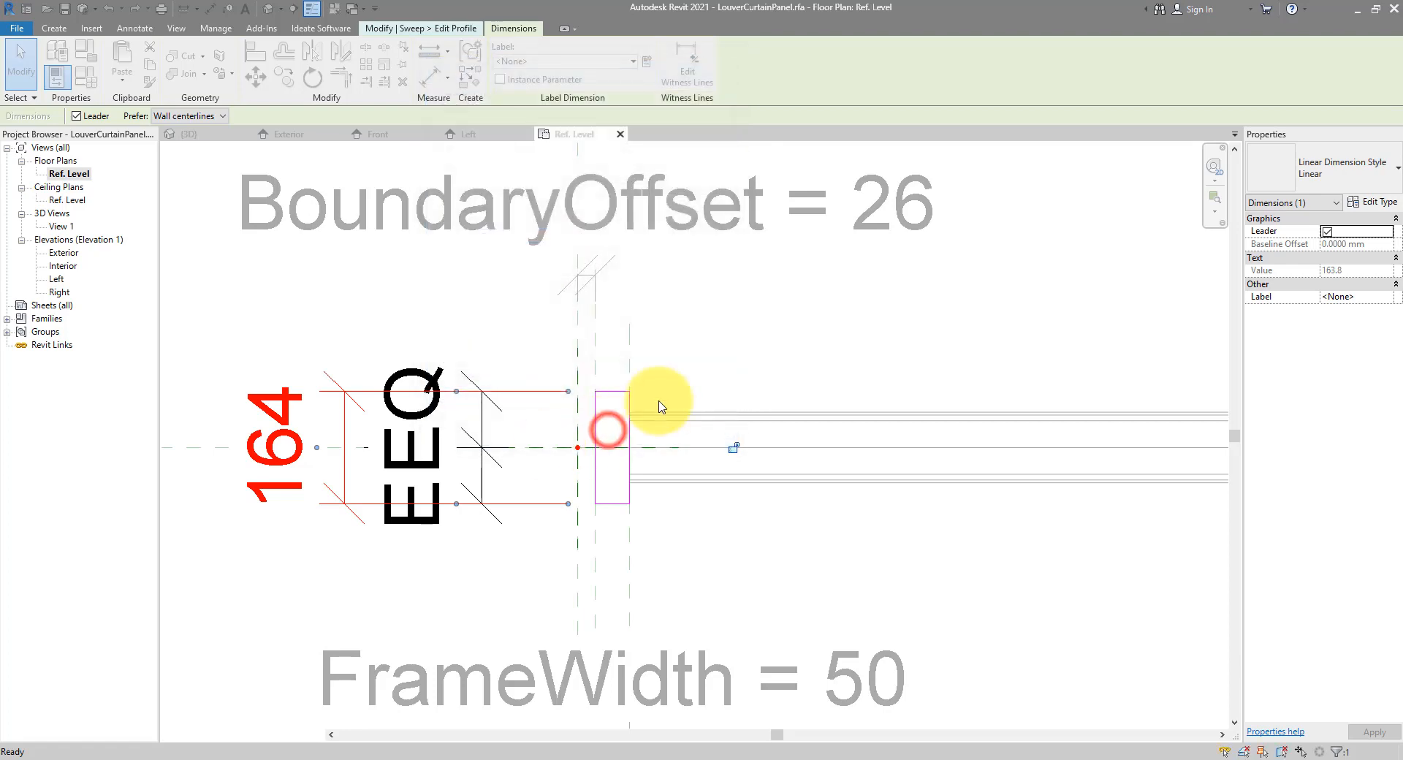
pyautogui.press('Escape')
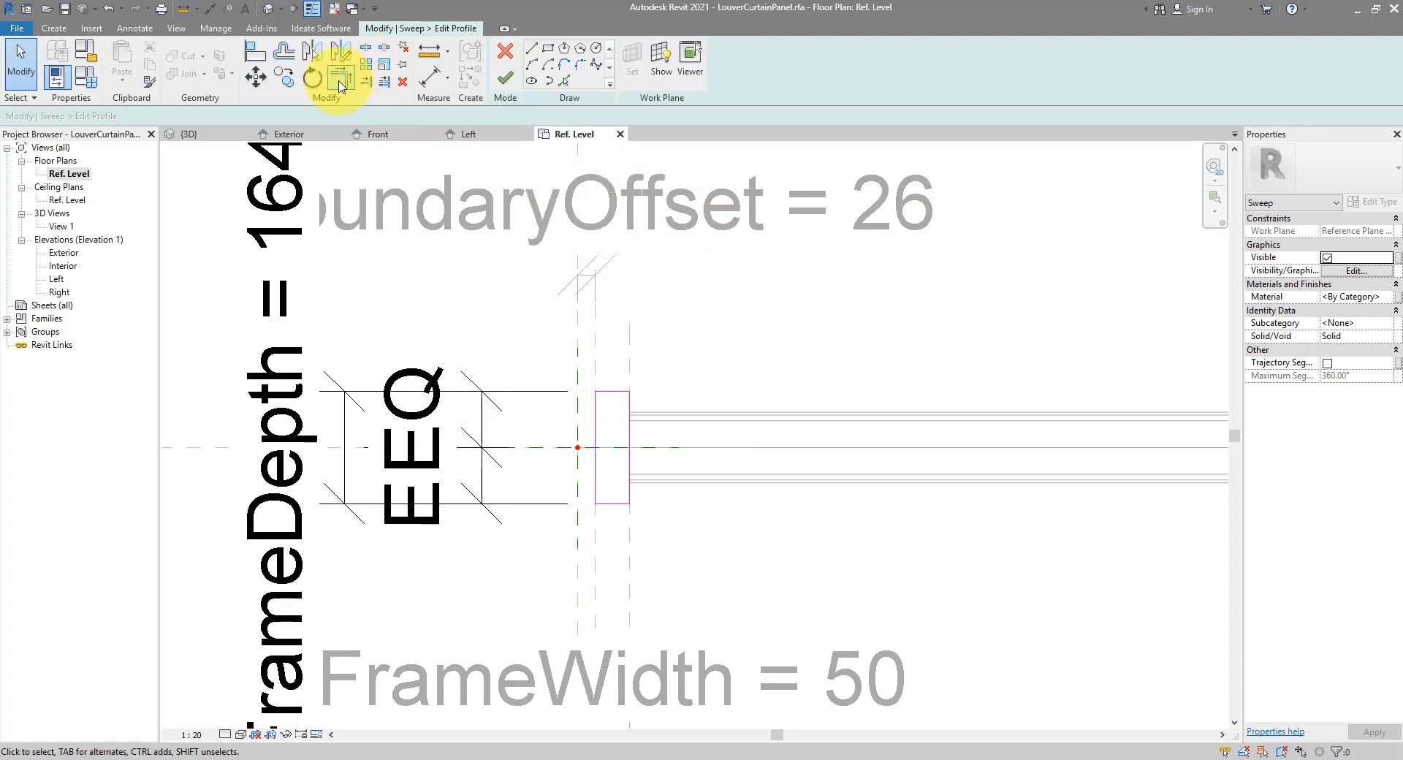
# Align and lock the profile's left and right edges to the reference planes, then finish the profile and sweep
pyautogui.click(260, 60)
pyautogui.scroll(4, 614, 372)
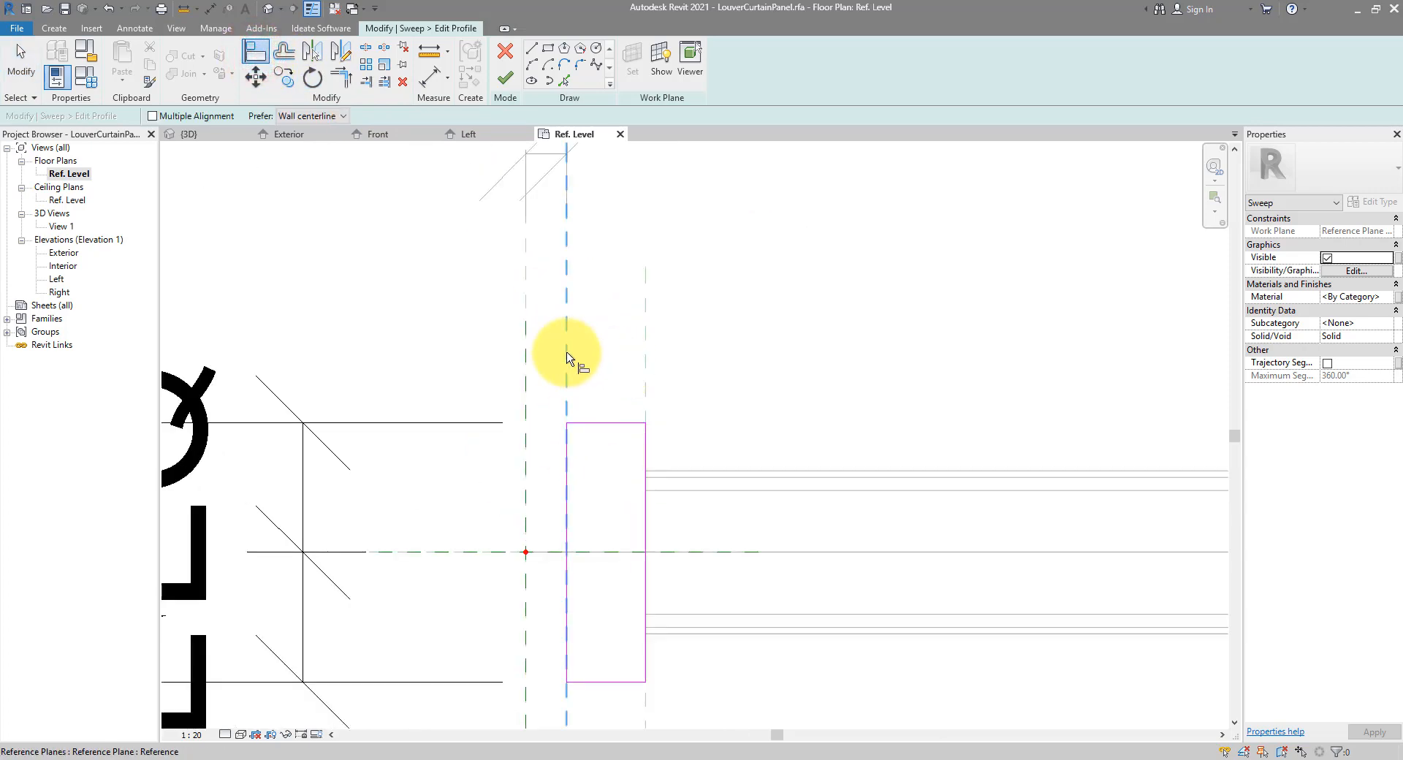
pyautogui.click(568, 447)
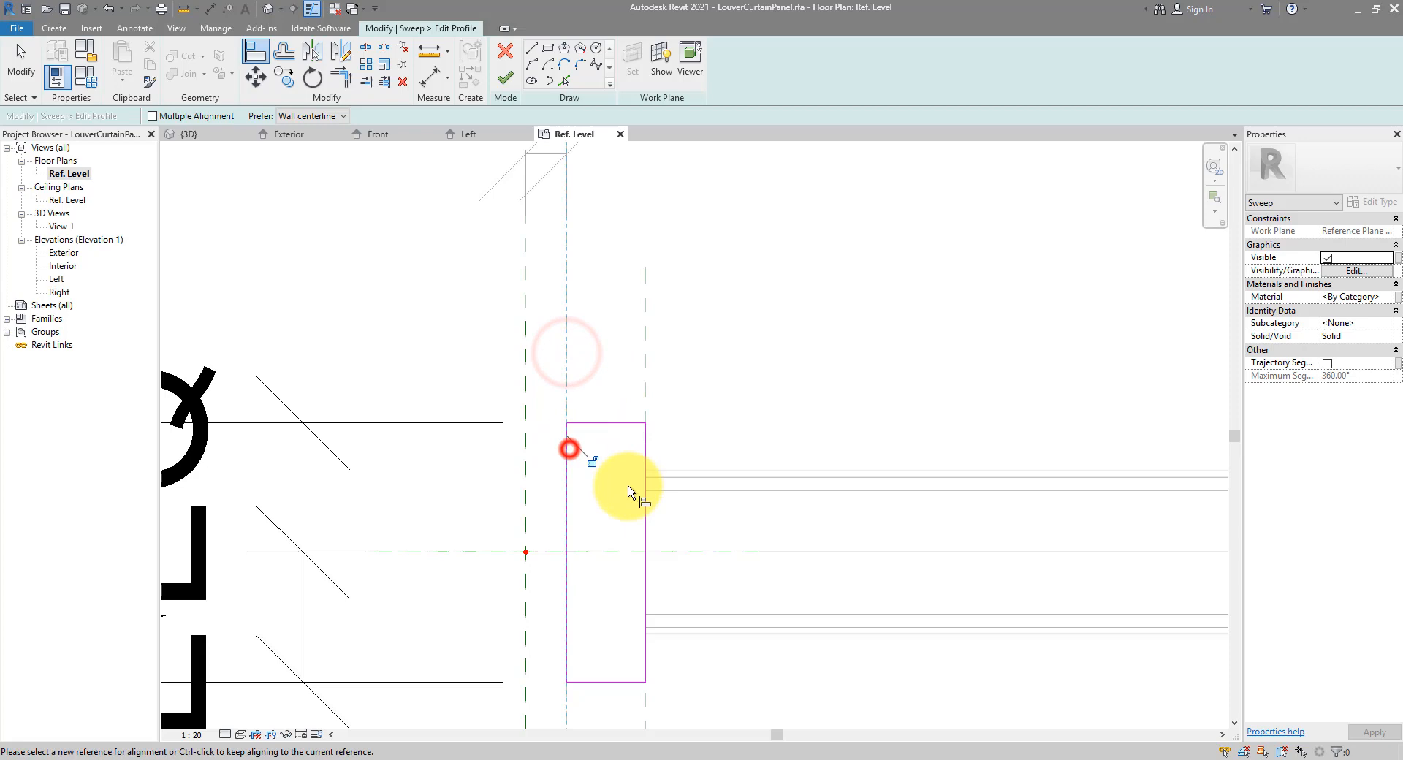
pyautogui.click(592, 465)
pyautogui.click(647, 341)
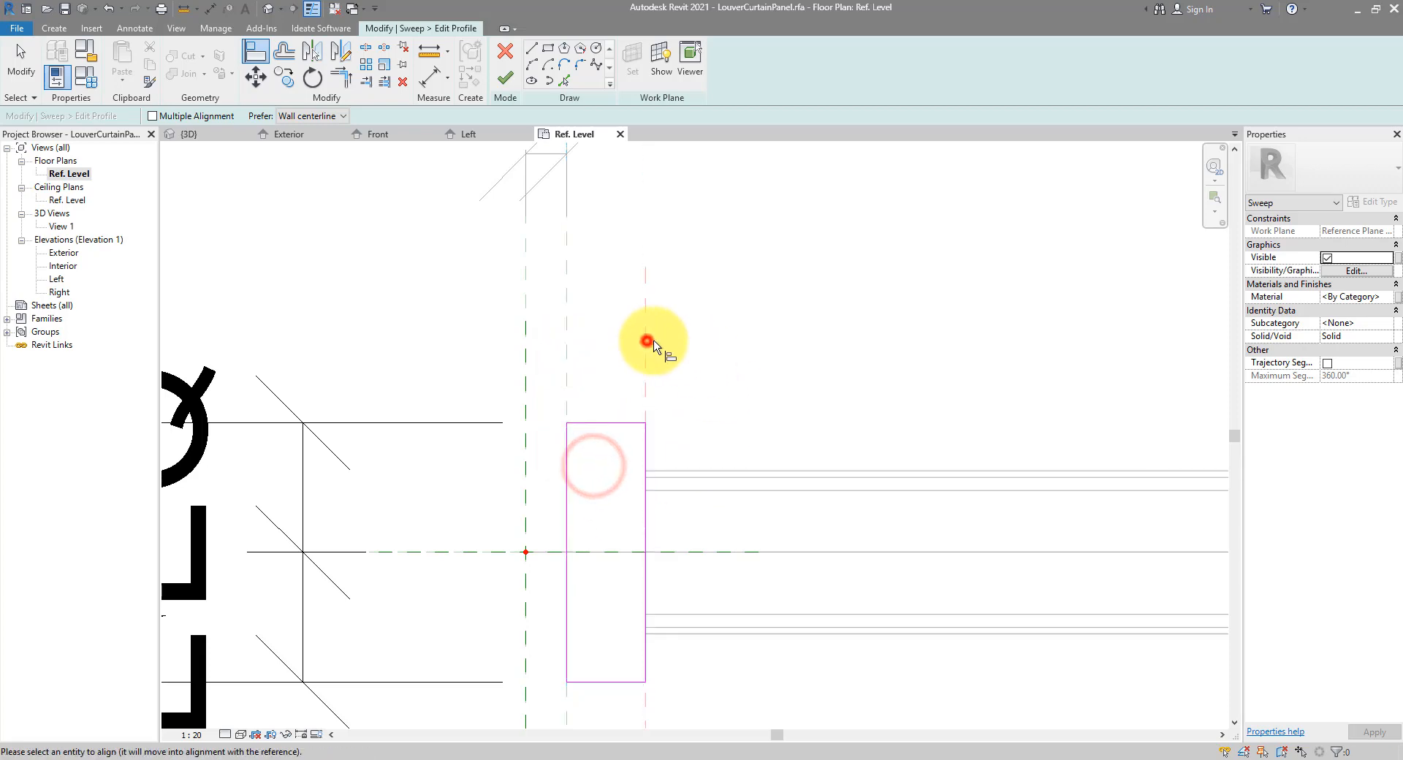
pyautogui.click(644, 444)
pyautogui.click(619, 473)
pyautogui.scroll(-3, 658, 422)
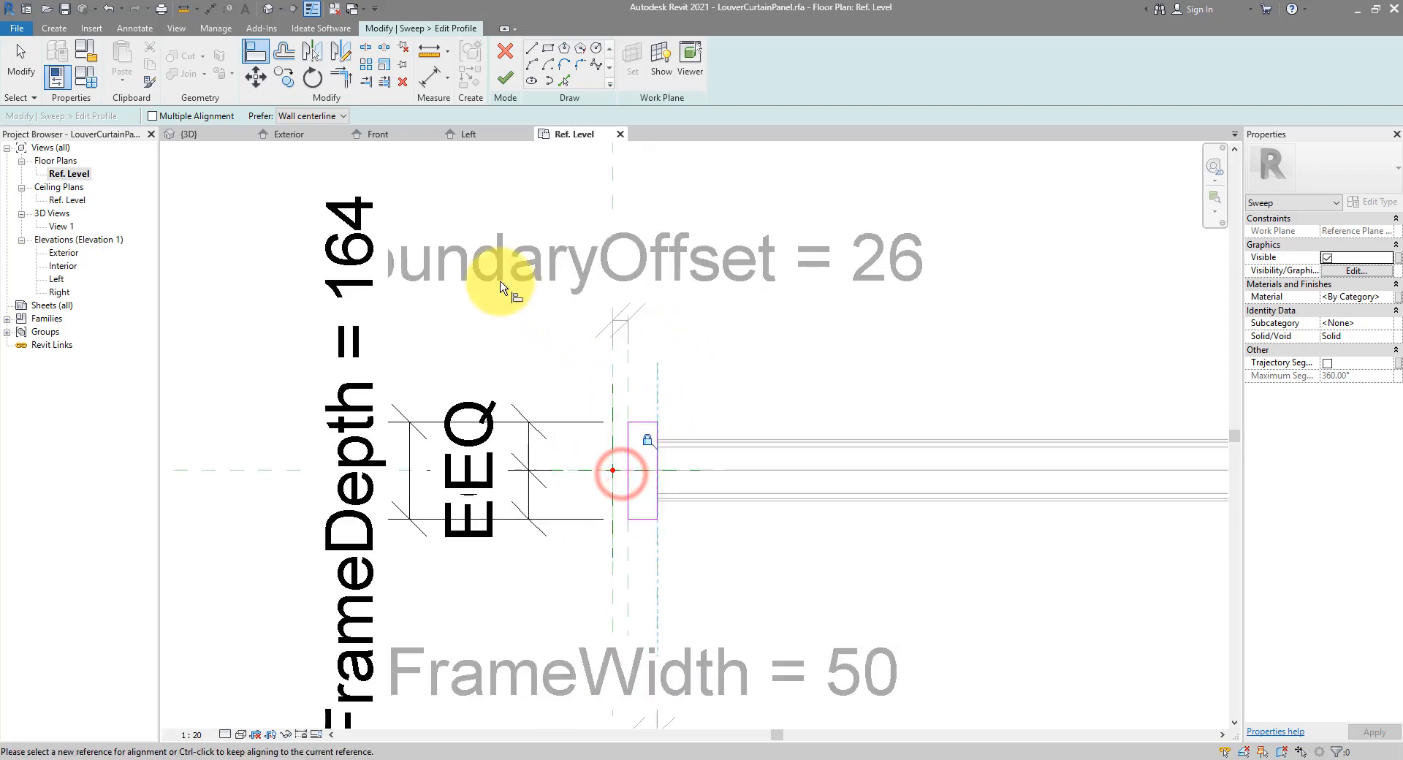
pyautogui.click(504, 80)
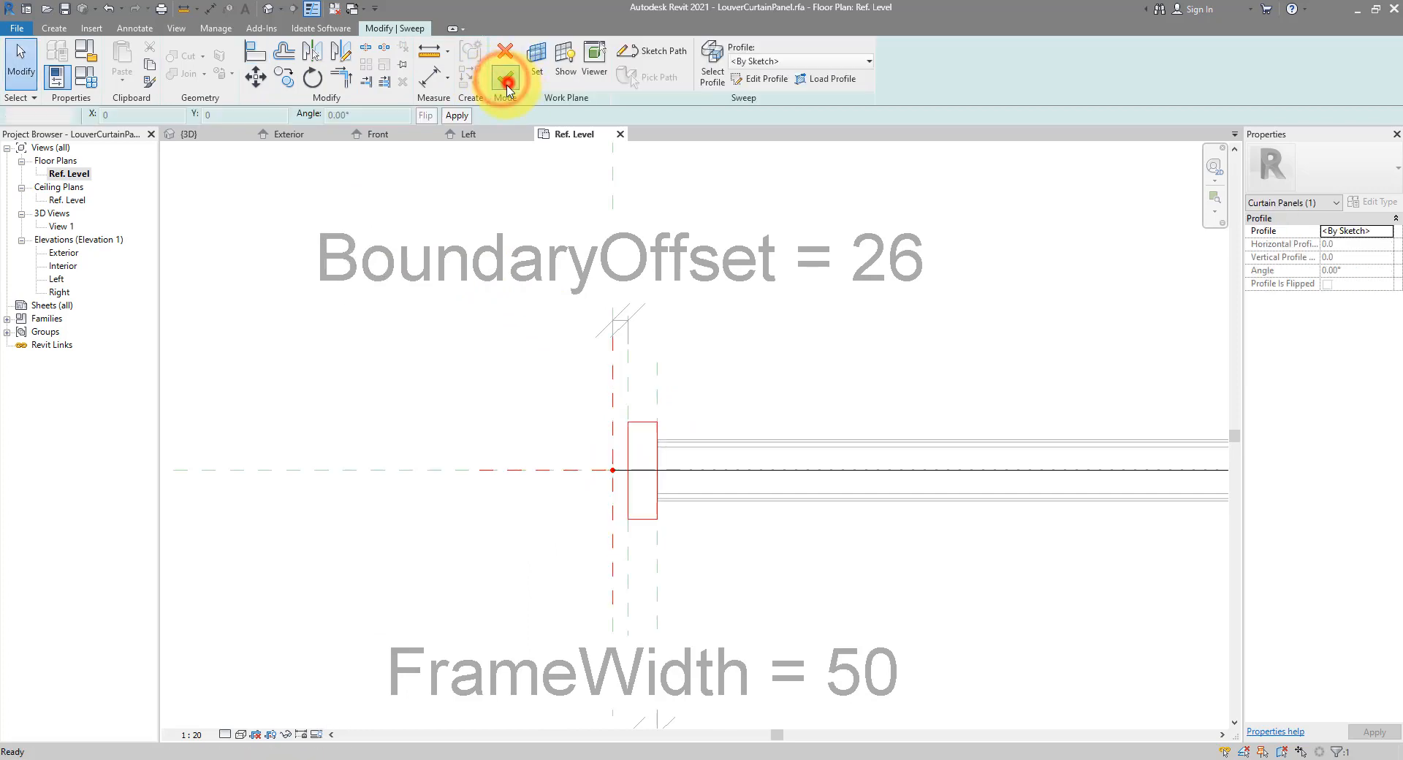
pyautogui.click(506, 84)
pyautogui.scroll(-4, 454, 351)
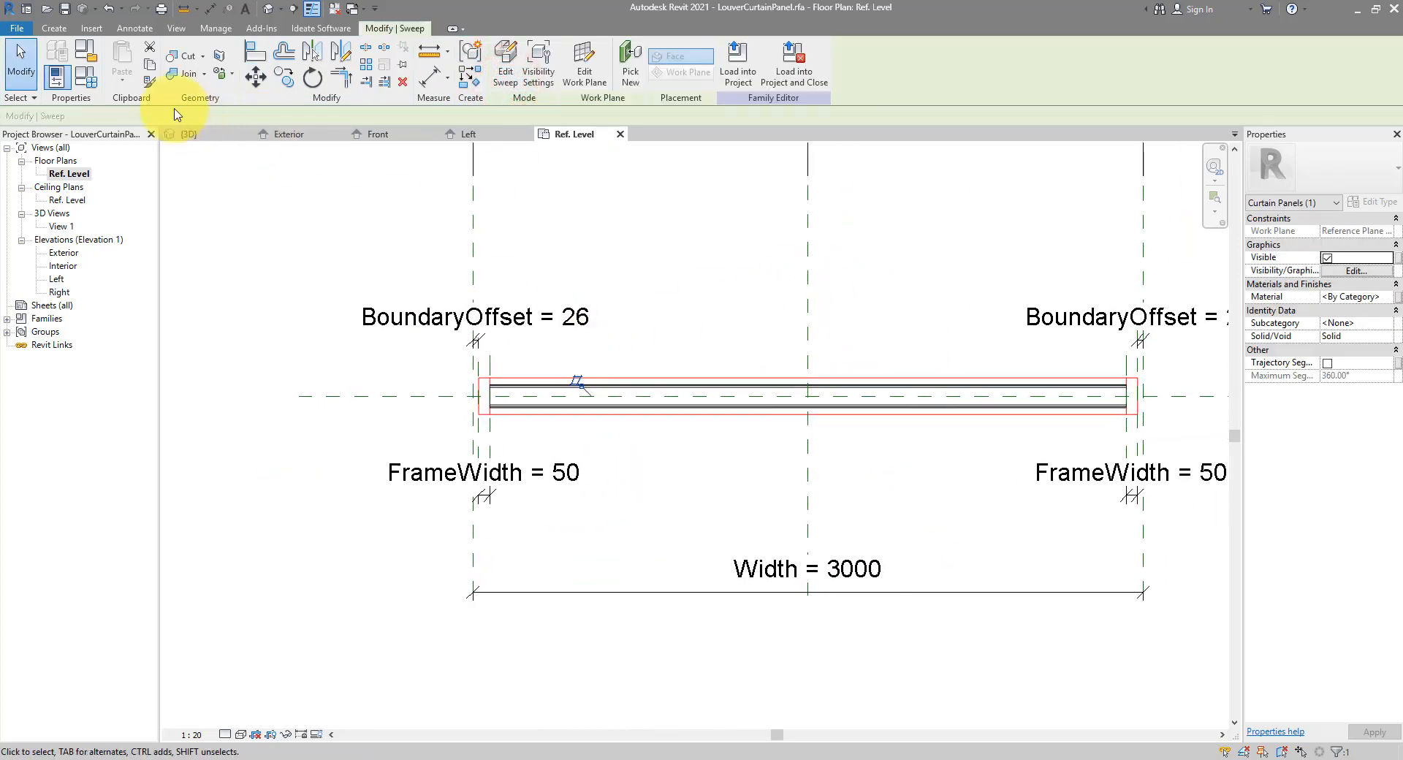
# Adjust the FrameDepth value in Family Types
pyautogui.press('Escape')
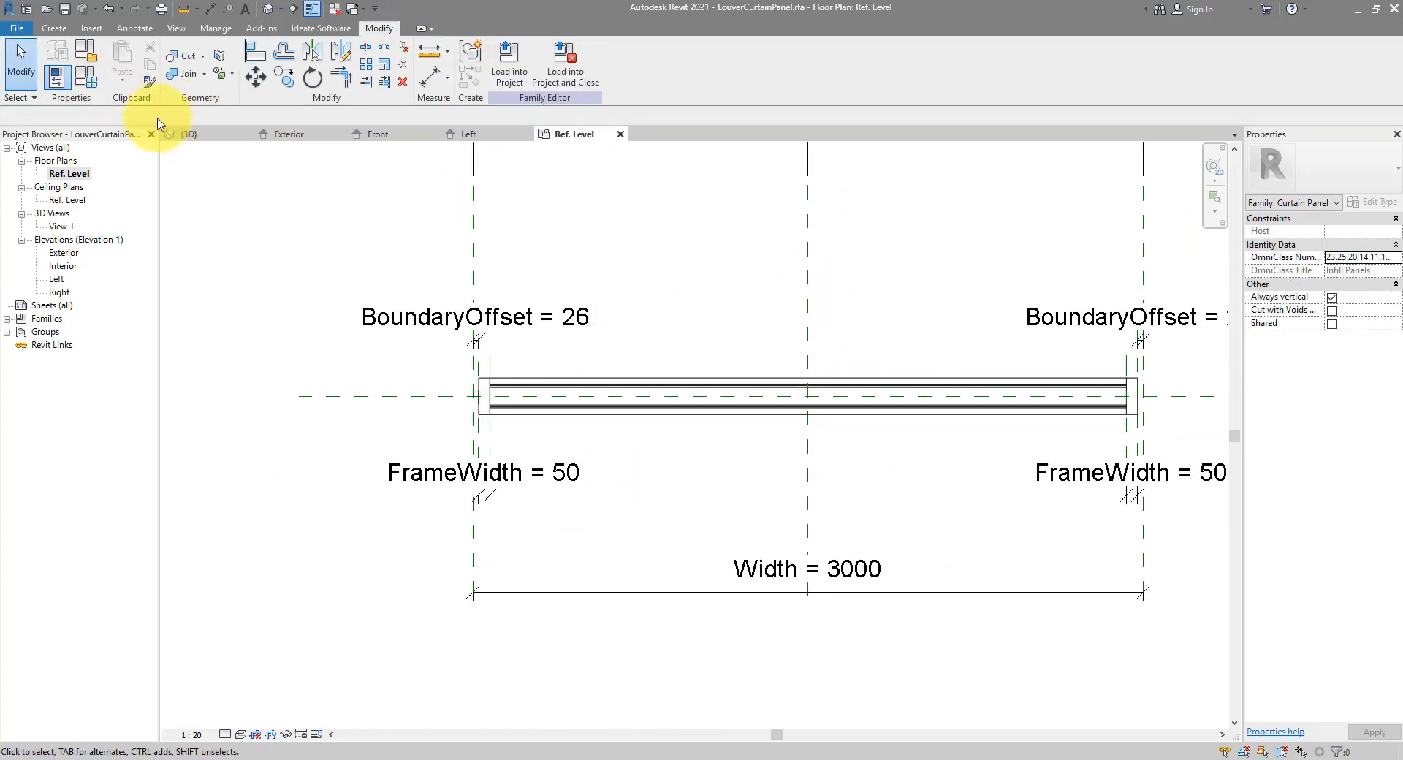
pyautogui.click(85, 77)
pyautogui.click(786, 311)
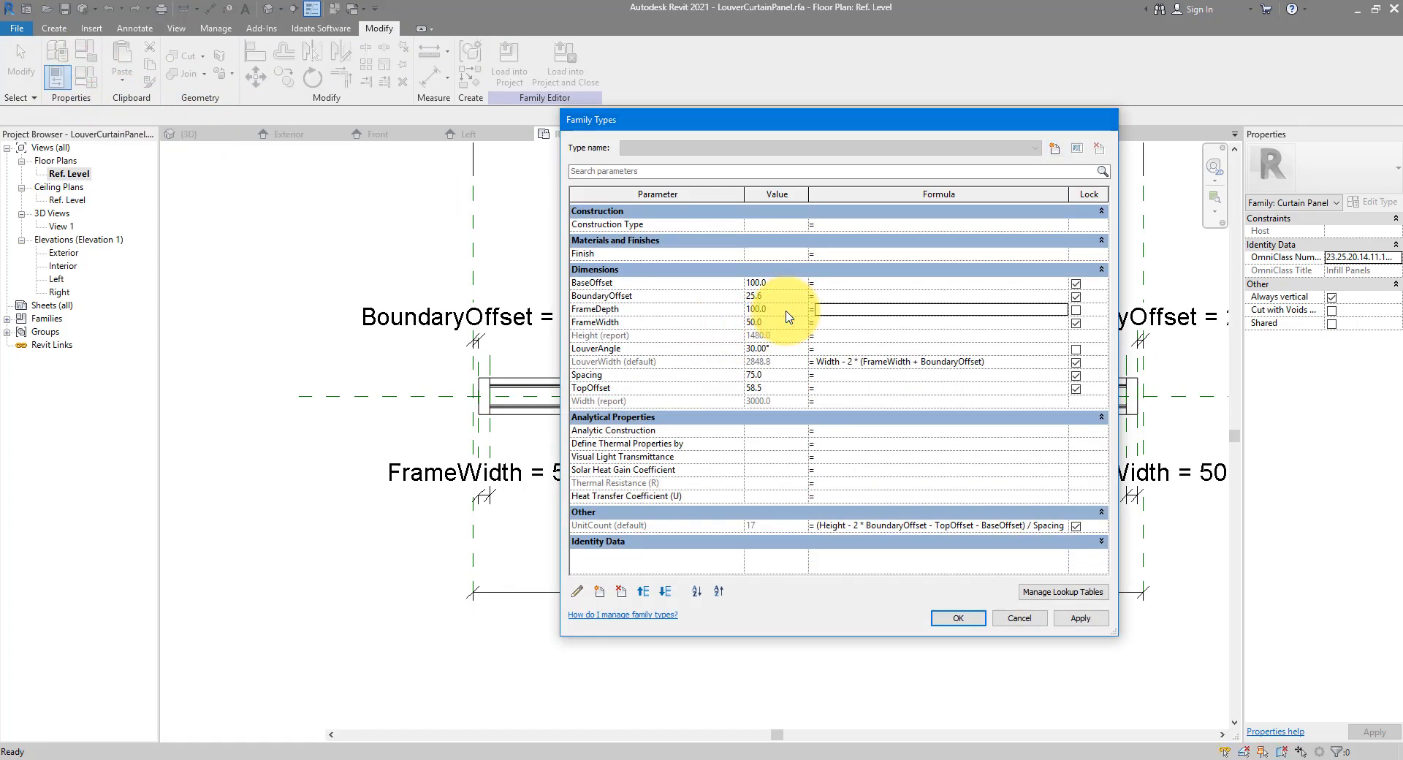
pyautogui.press('Return')
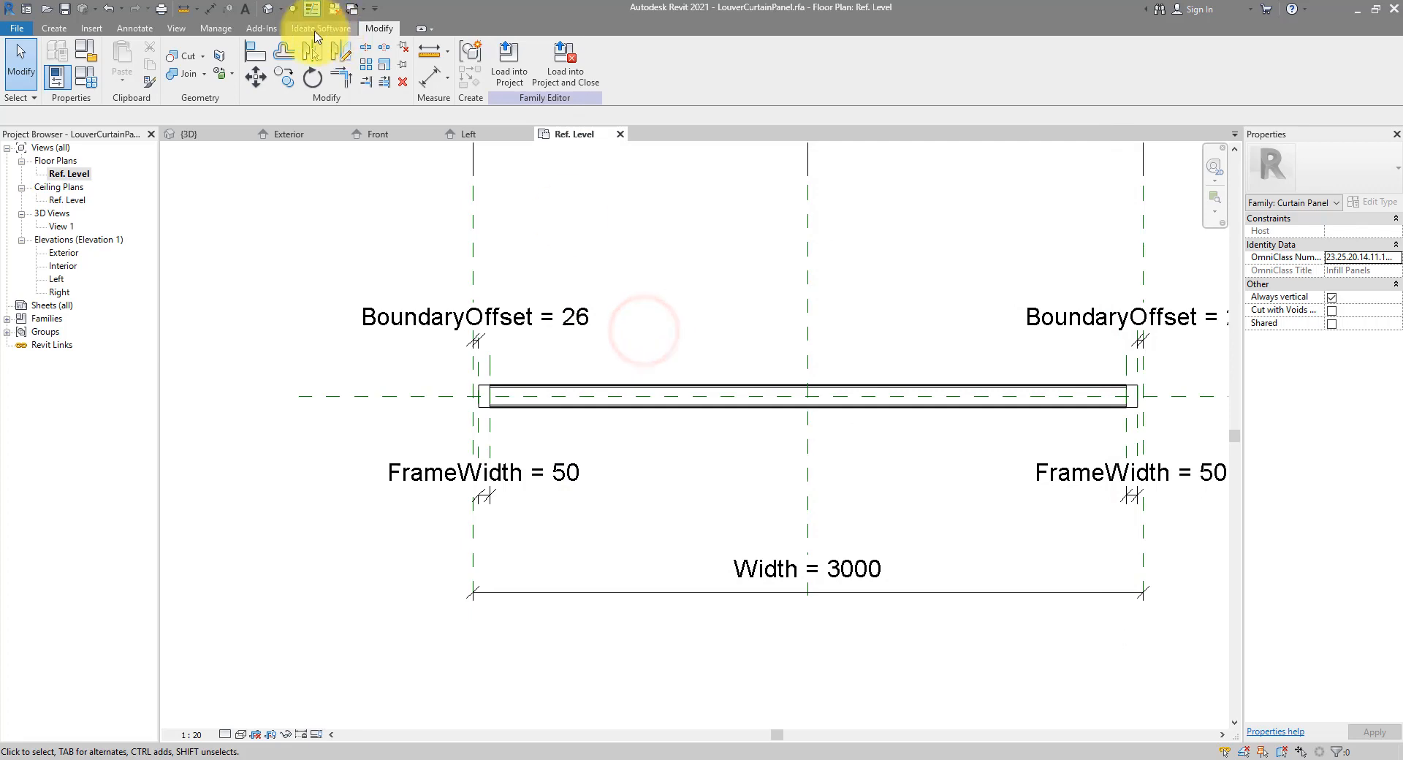
# Check the panel in 3D, save the family and load it into the v41-Louver curtain panel project
pyautogui.click(267, 10)
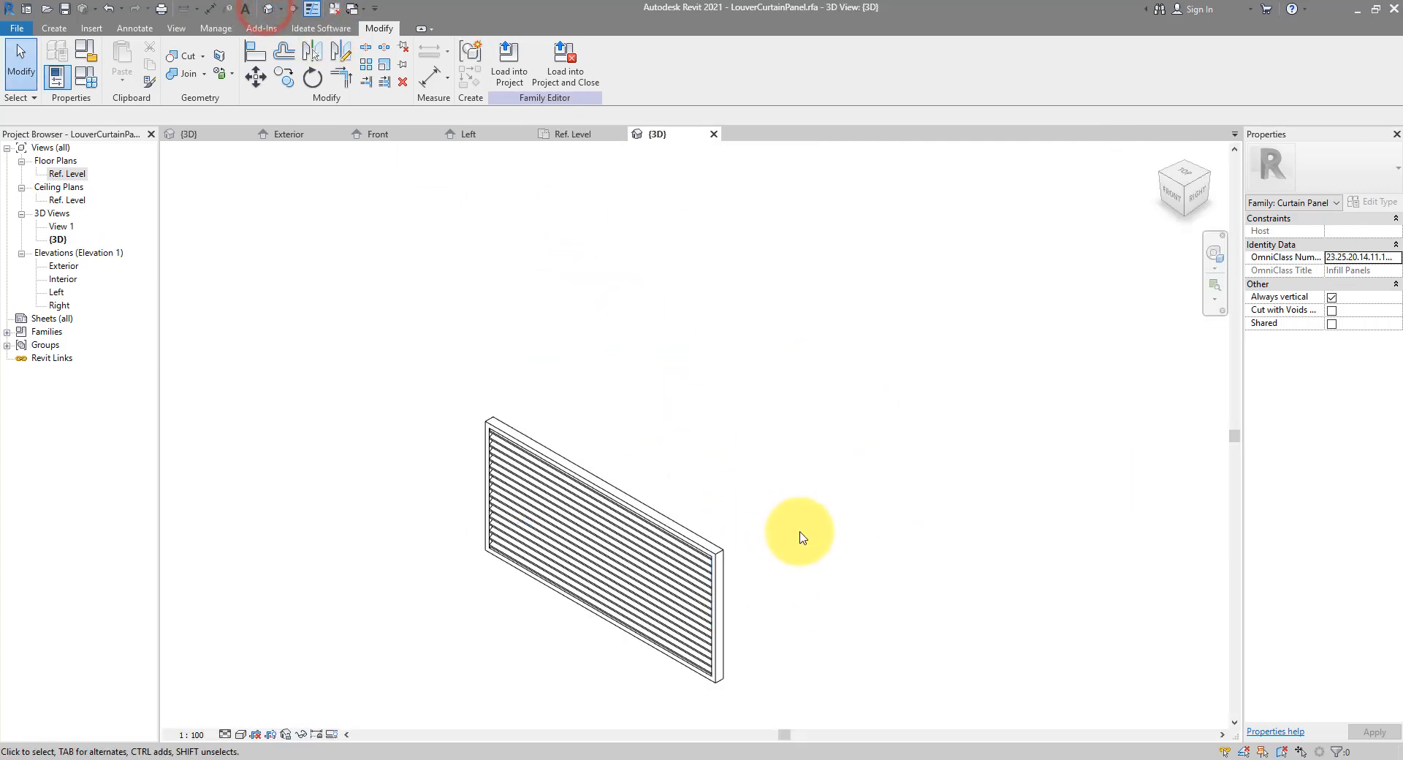
pyautogui.moveTo(526, 509)
pyautogui.keyDown('shift'); pyautogui.mouseDown(button='middle')
pyautogui.moveTo(852, 385)
pyautogui.moveTo(611, 494)
pyautogui.moveTo(911, 504)
pyautogui.moveTo(626, 366)
pyautogui.moveTo(859, 422)
pyautogui.mouseUp(button='middle'); pyautogui.keyUp('shift')
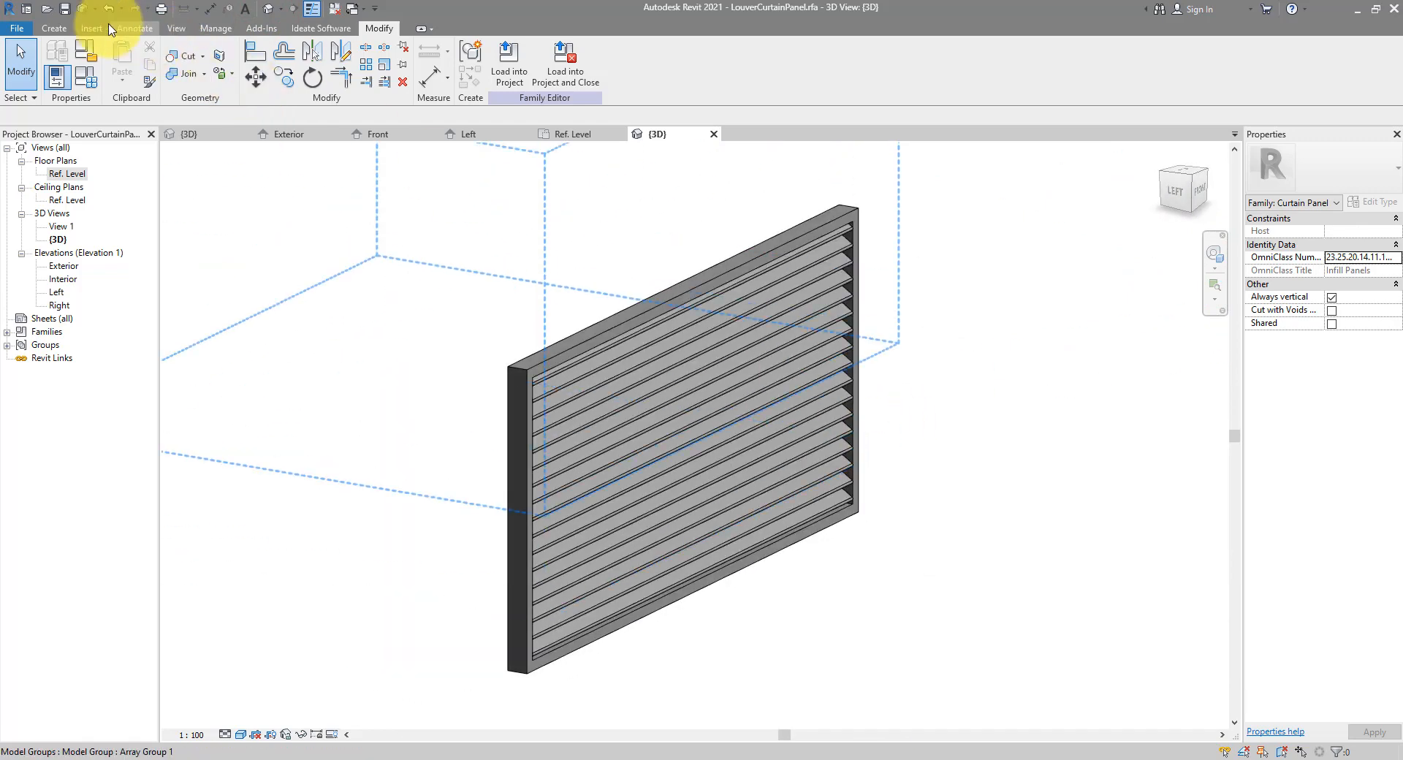
pyautogui.click(65, 8)
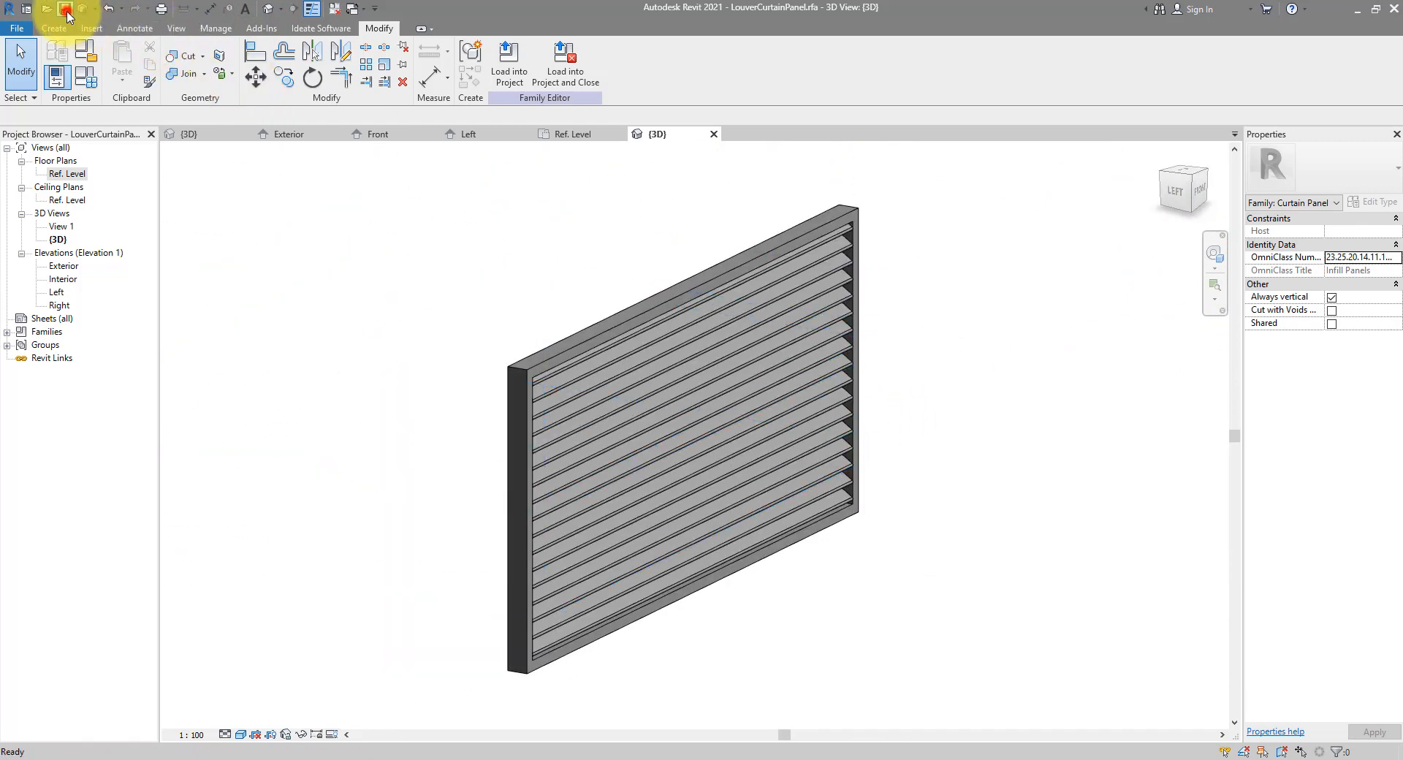
pyautogui.click(509, 80)
pyautogui.click(282, 314)
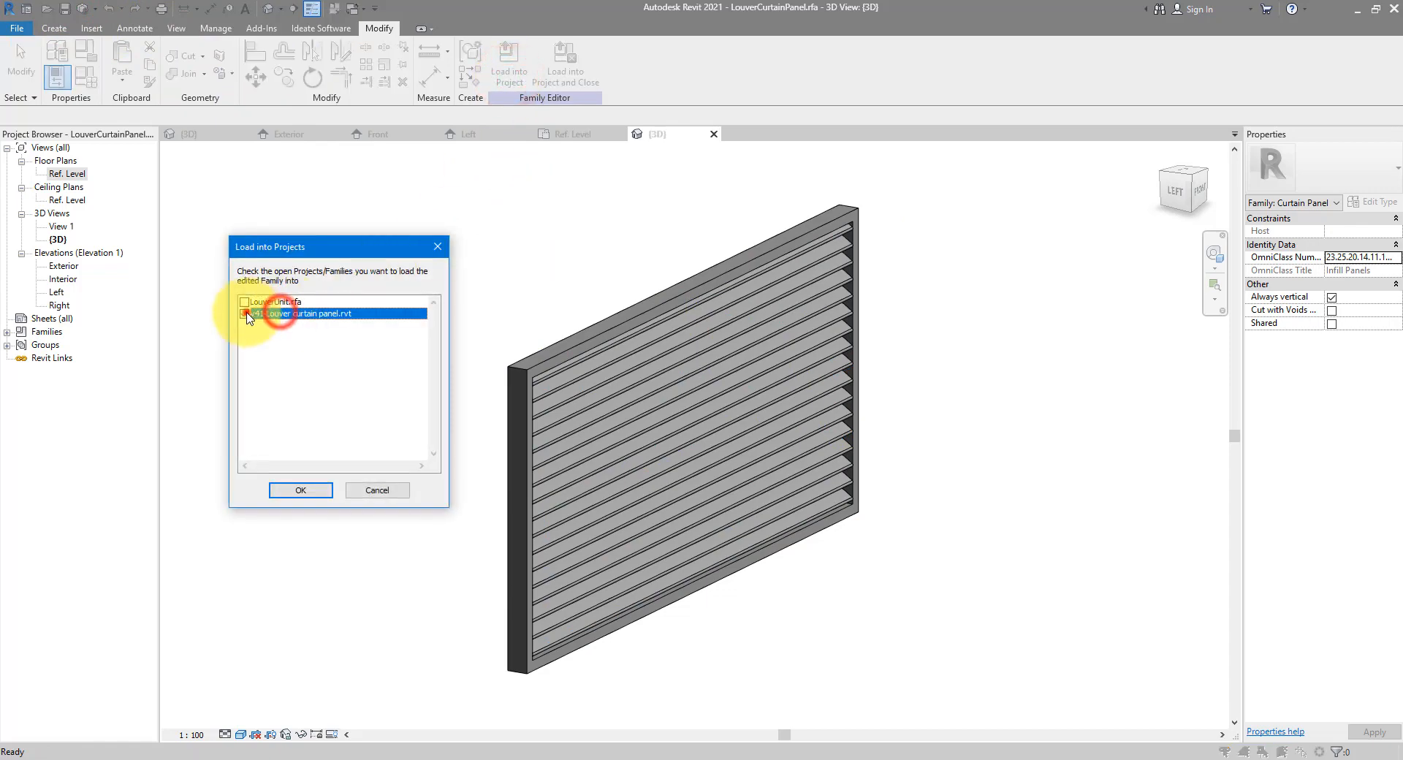
pyautogui.click(245, 314)
pyautogui.click(303, 490)
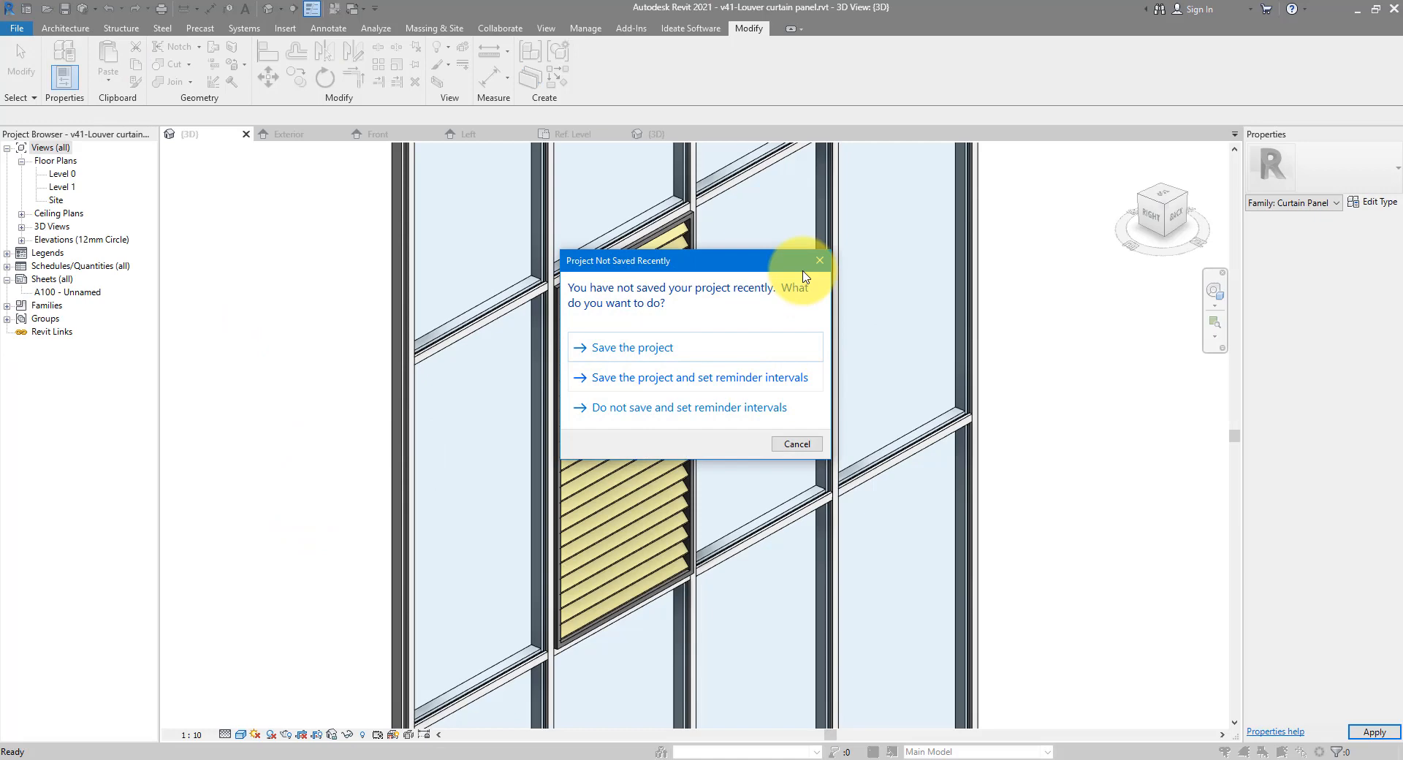
# Change the glazed panel beside the yellow louvers to the LouverCurtainPanel type
pyautogui.click(813, 261)
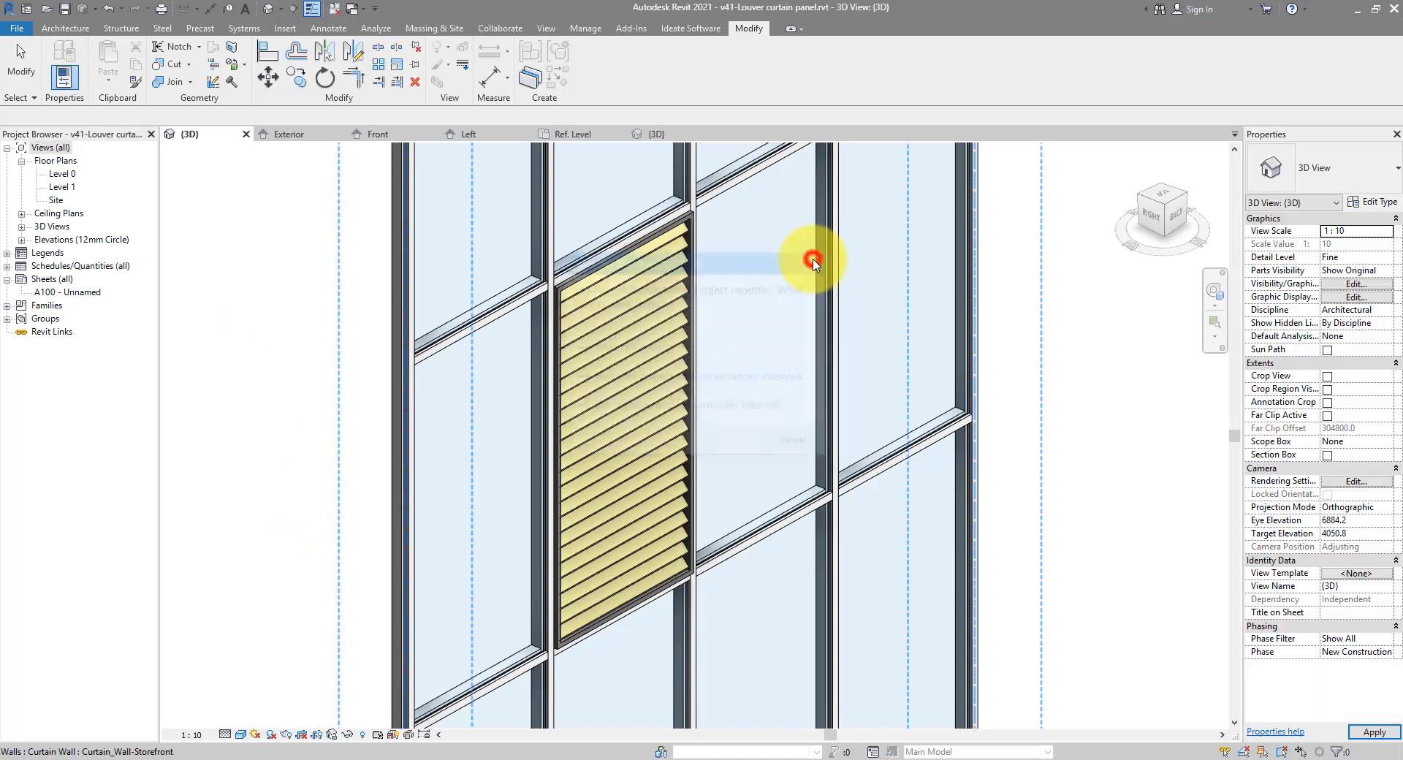
pyautogui.scroll(5, 804, 516)
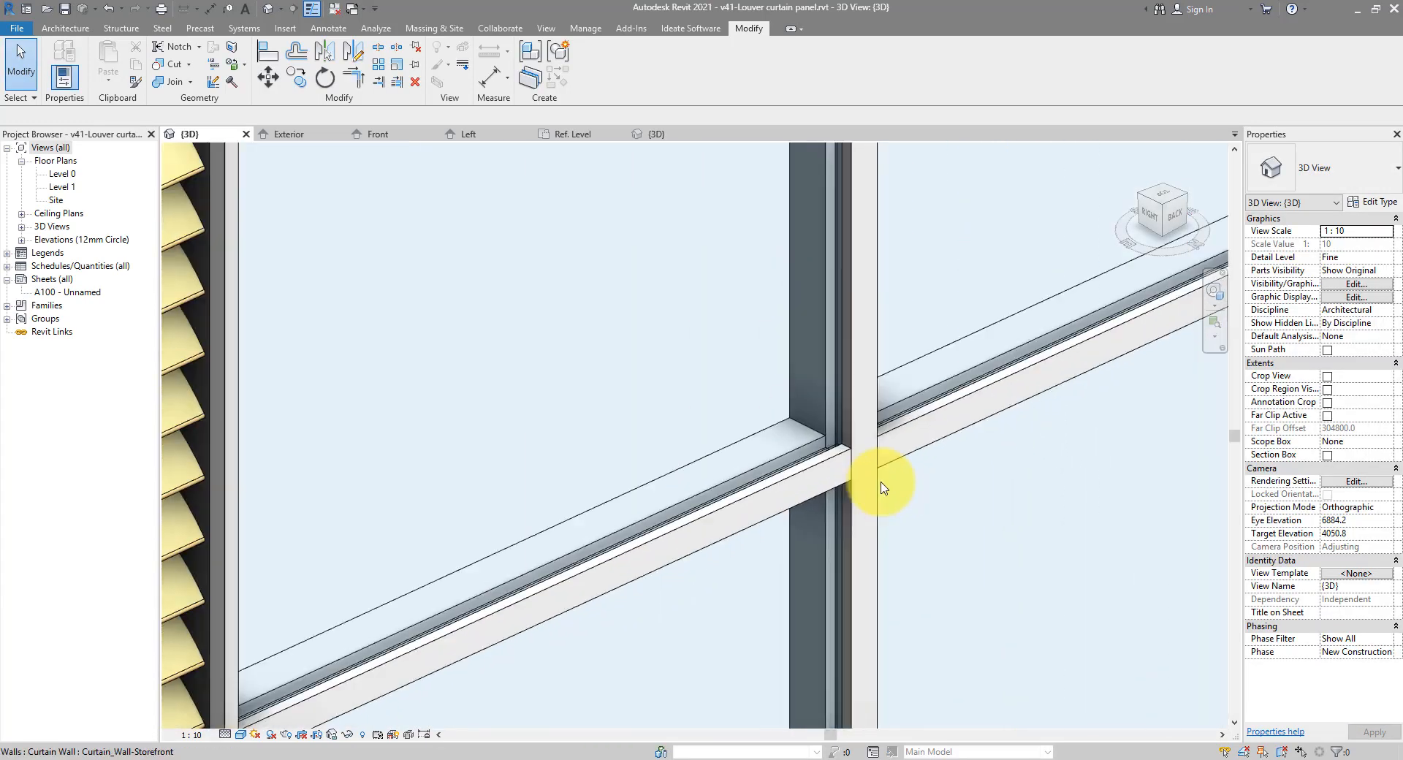
pyautogui.click(839, 417)
pyautogui.scroll(-4, 754, 363)
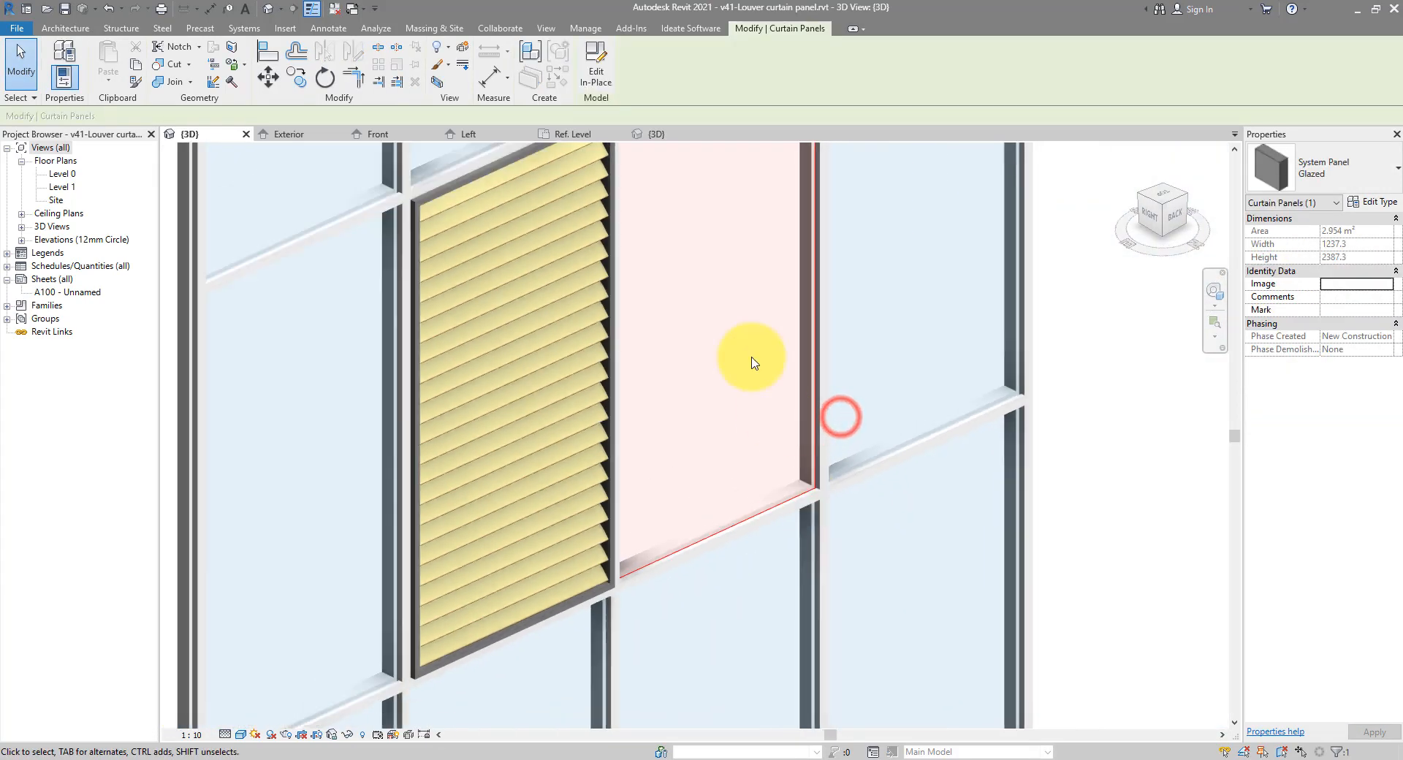
pyautogui.scroll(-4, 731, 410)
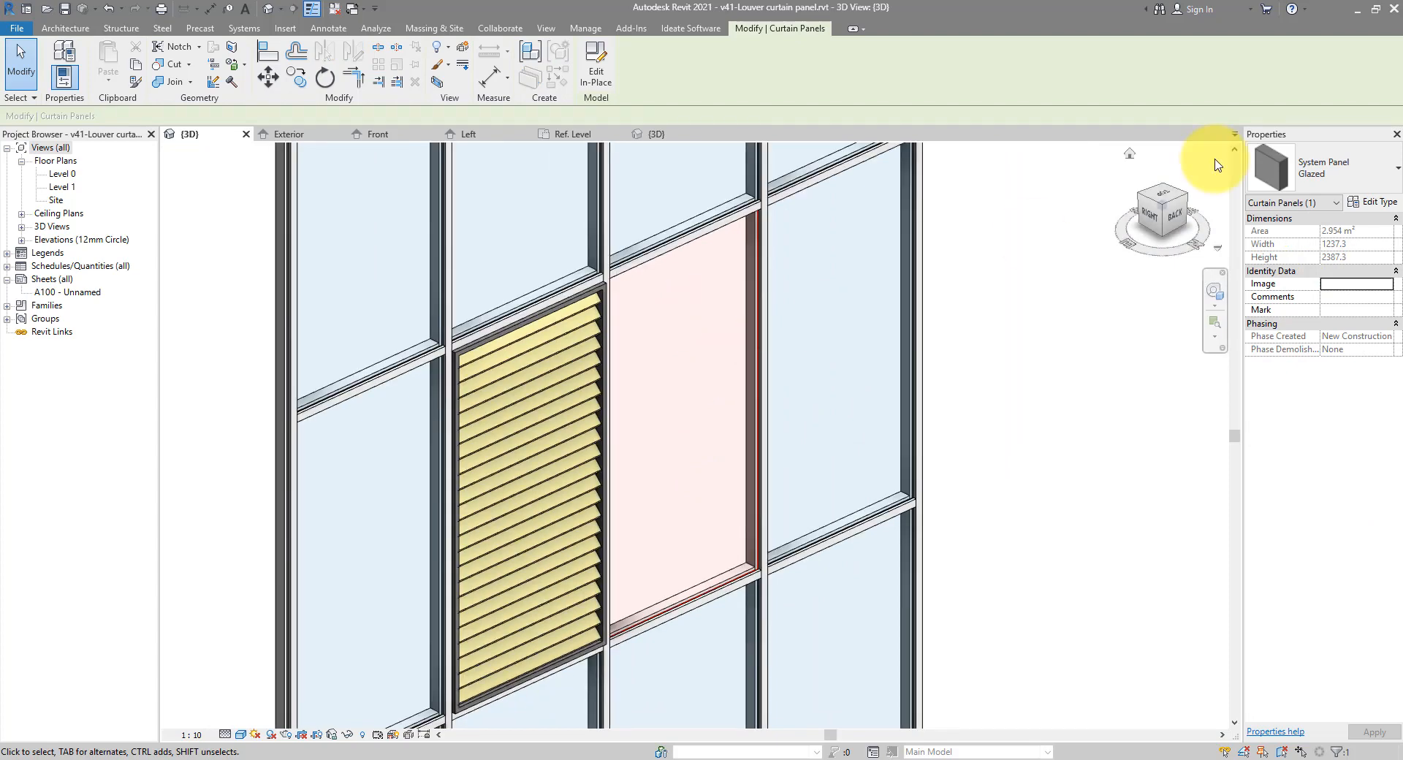
pyautogui.click(1308, 161)
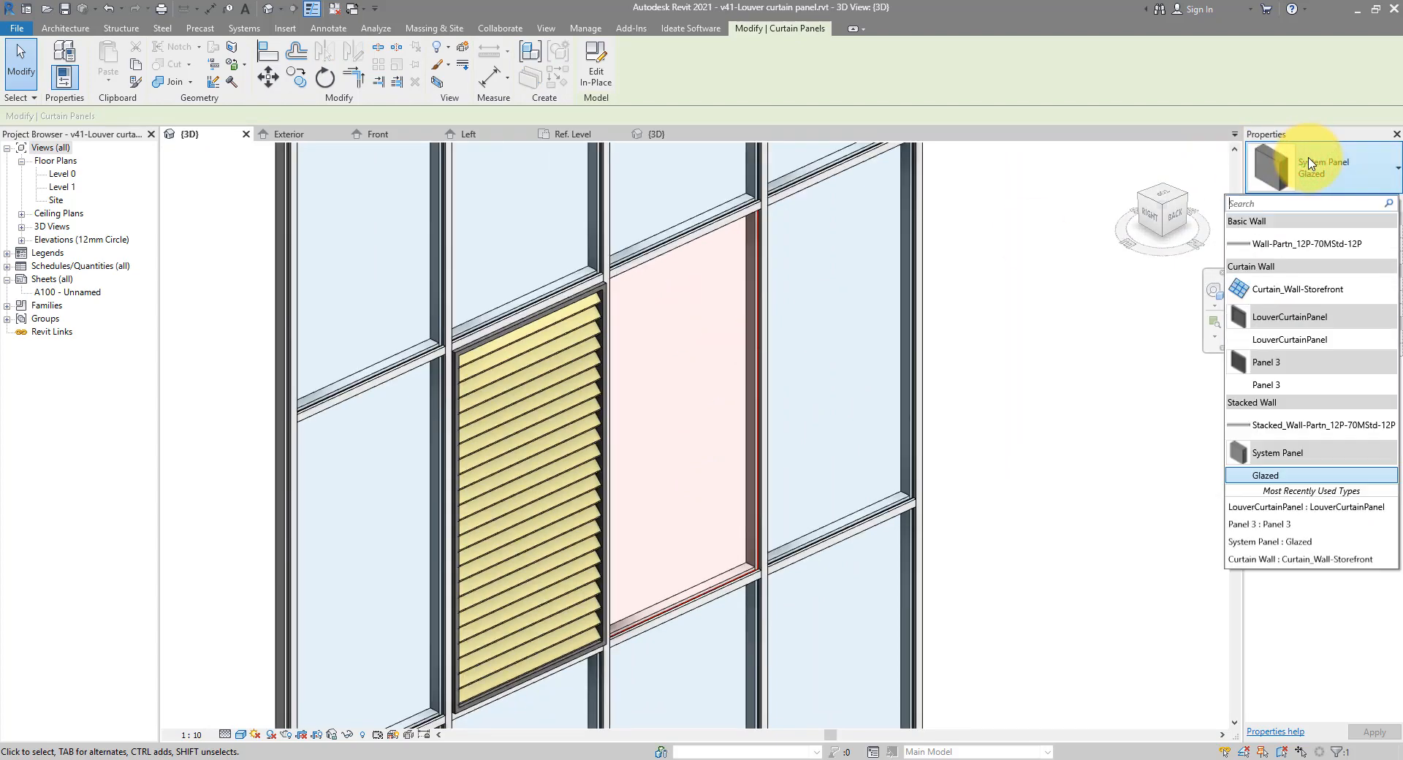
pyautogui.click(1303, 340)
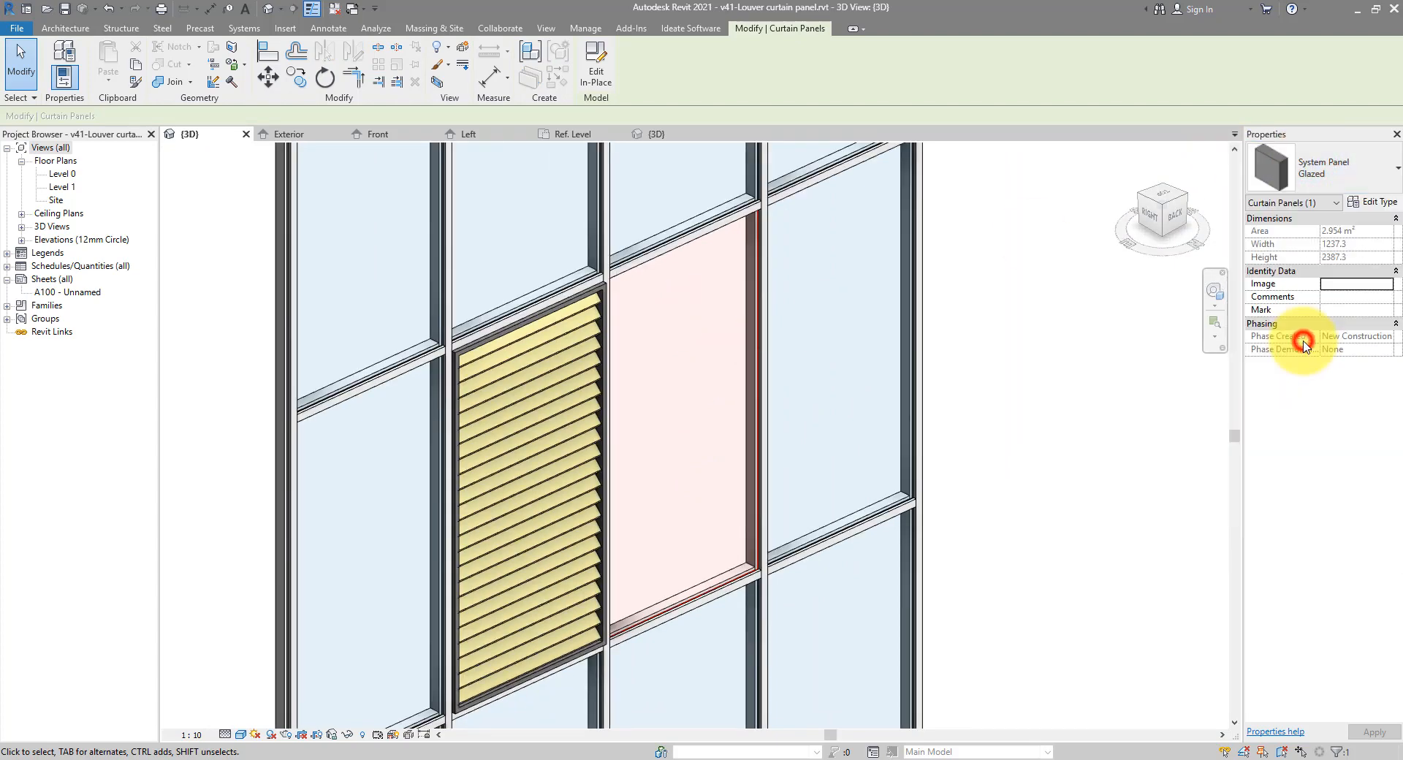
pyautogui.click(1105, 375)
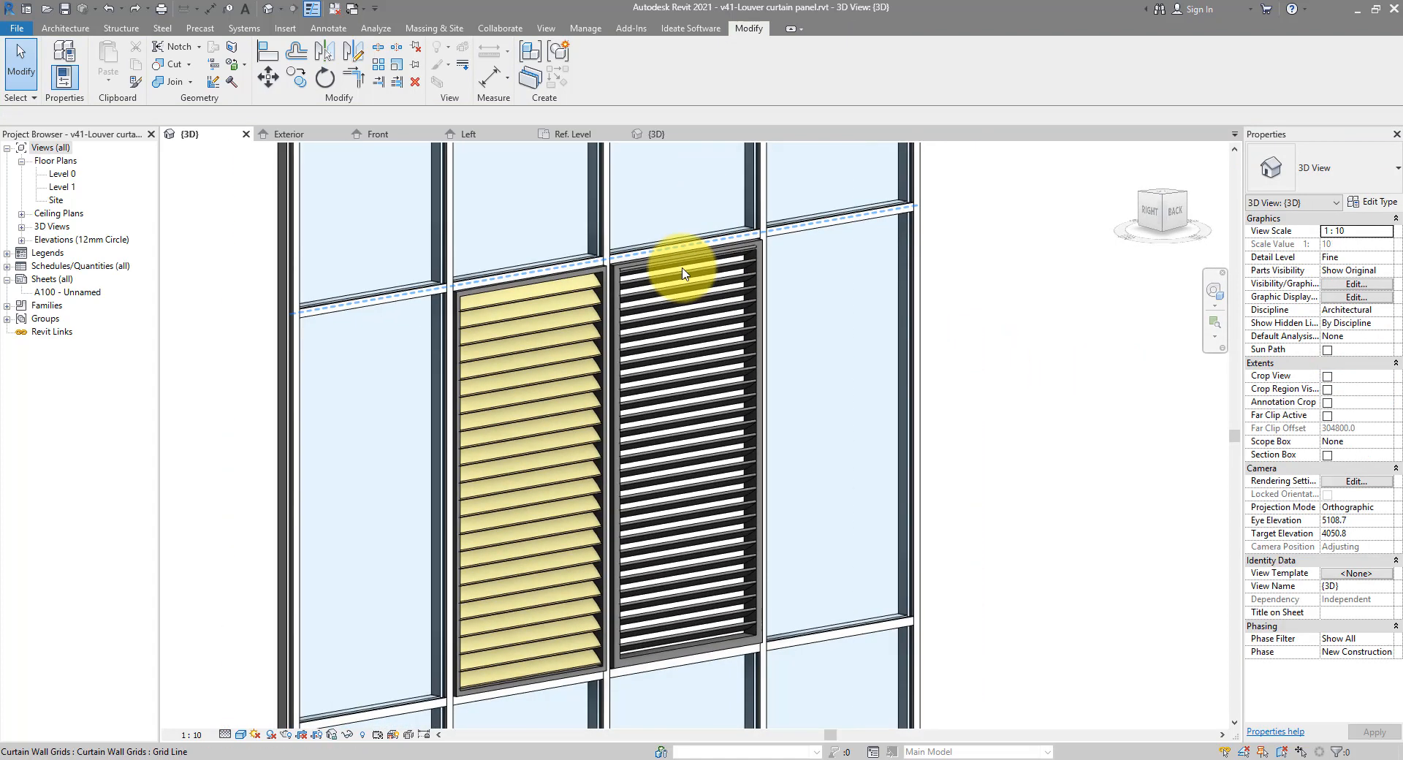
# Open the new louver panel's type properties and enter -30 for LouverAngle
pyautogui.scroll(3, 643, 278)
pyautogui.scroll(4, 559, 276)
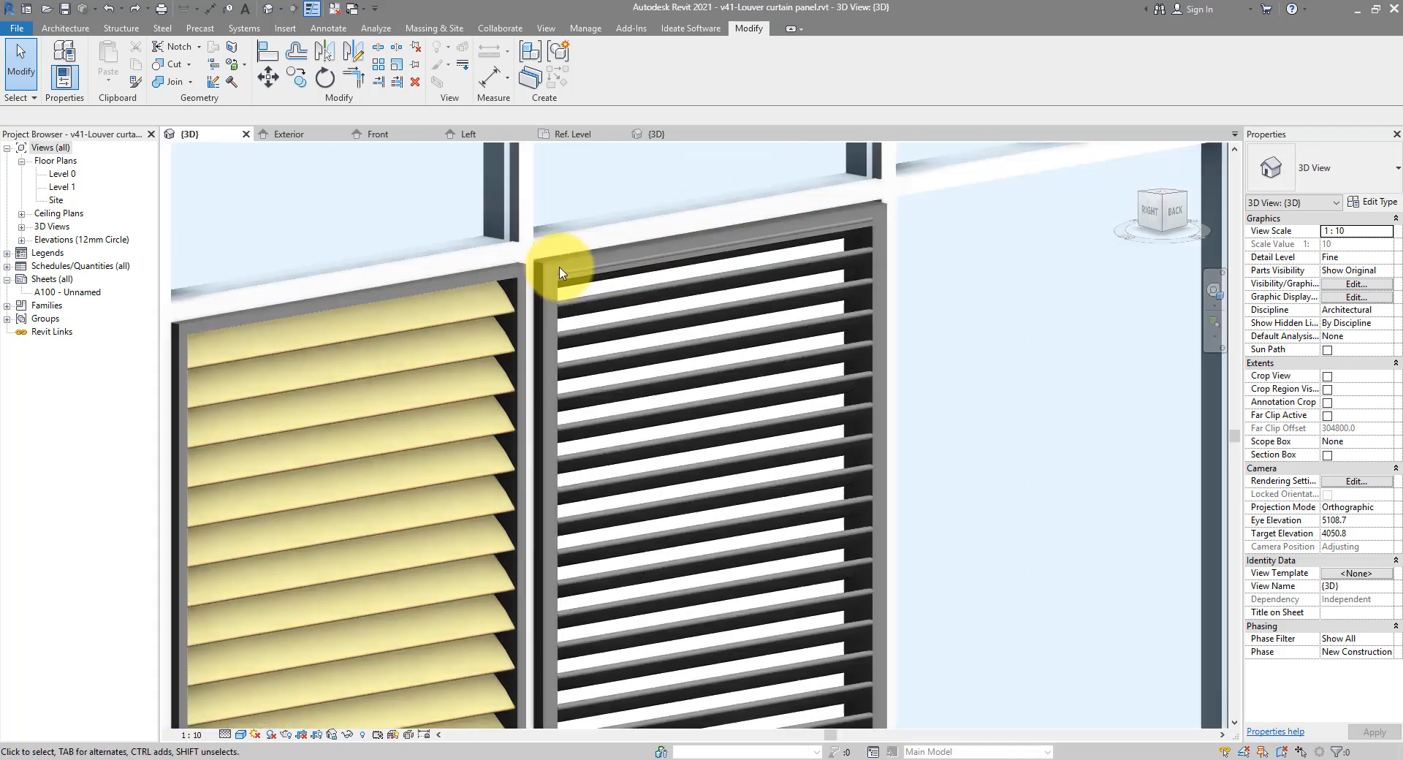
pyautogui.scroll(-4, 569, 309)
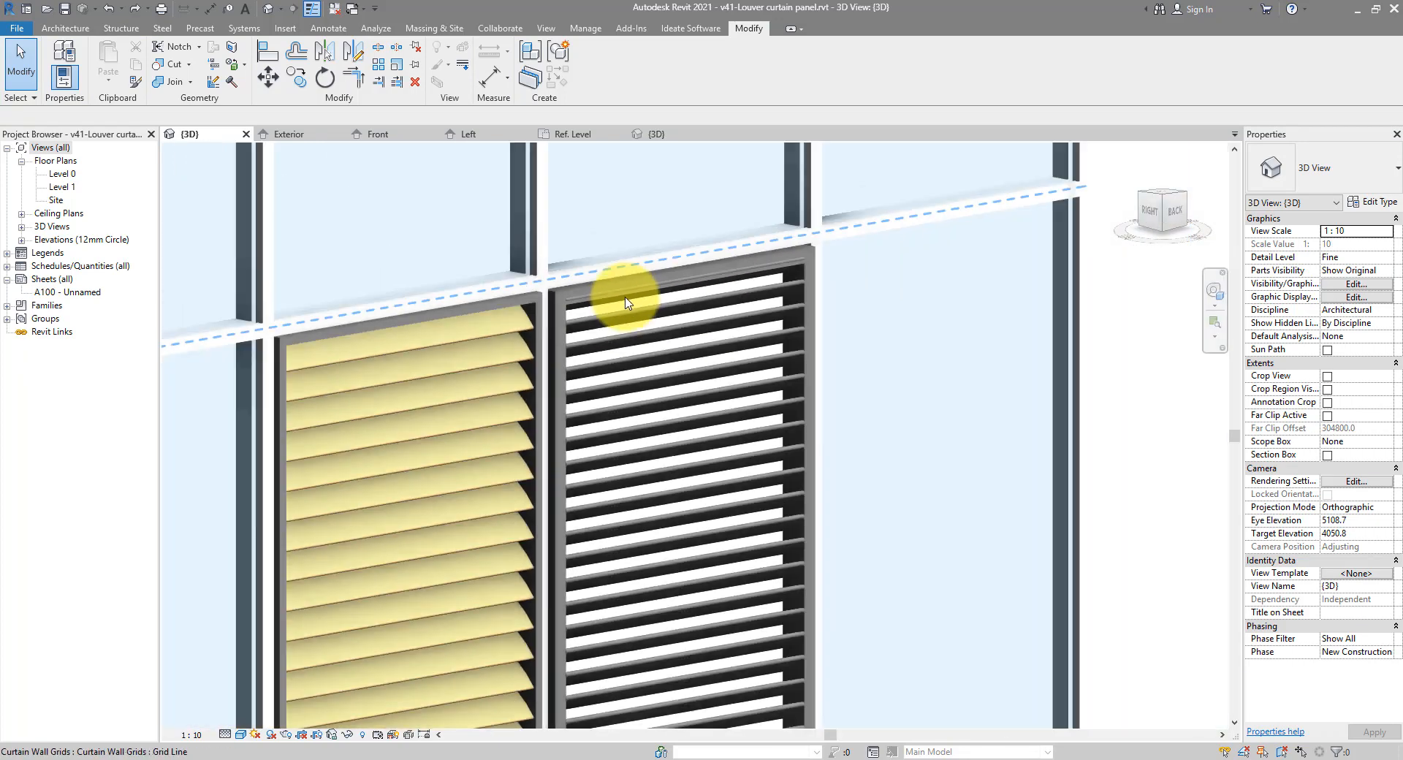
pyautogui.click(635, 283)
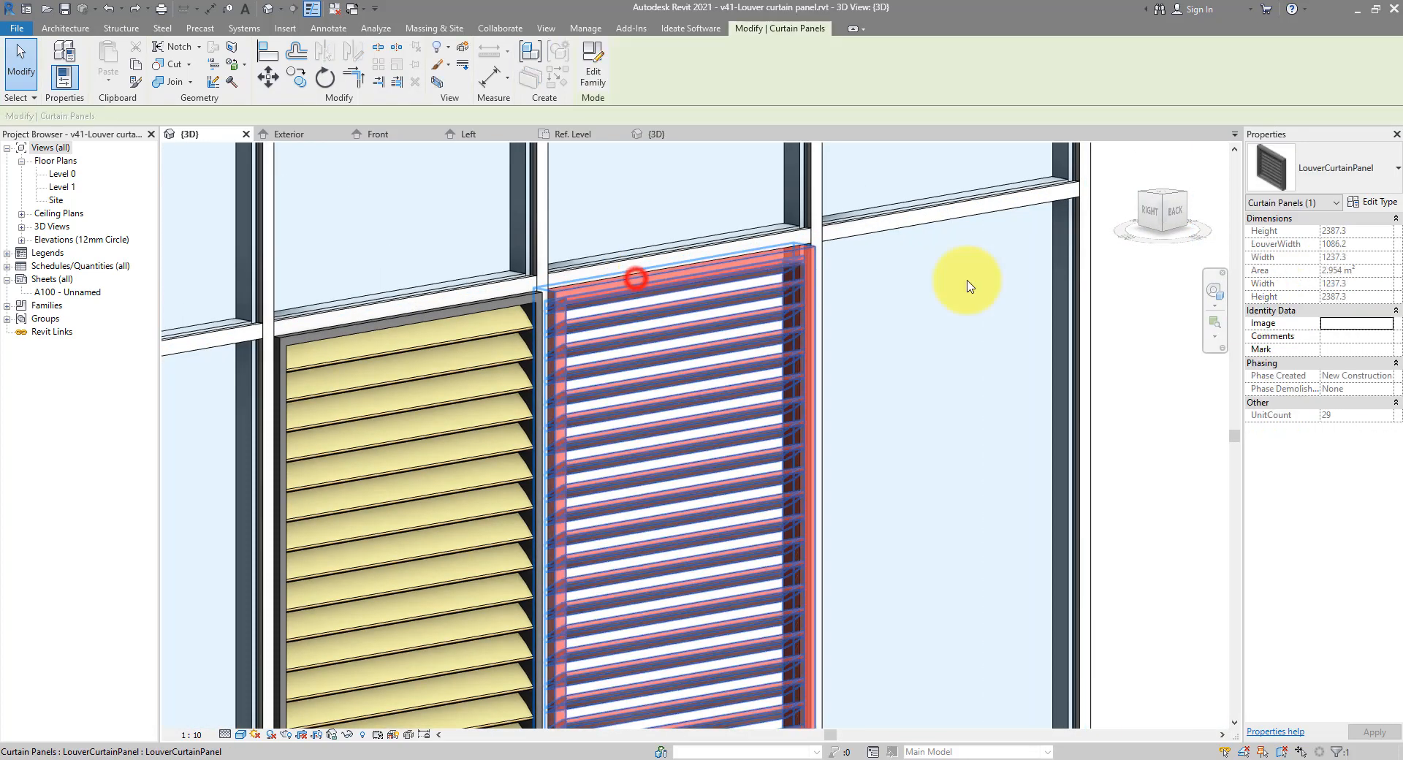
pyautogui.click(1371, 202)
pyautogui.moveTo(1036, 137); pyautogui.dragTo(989, 141)
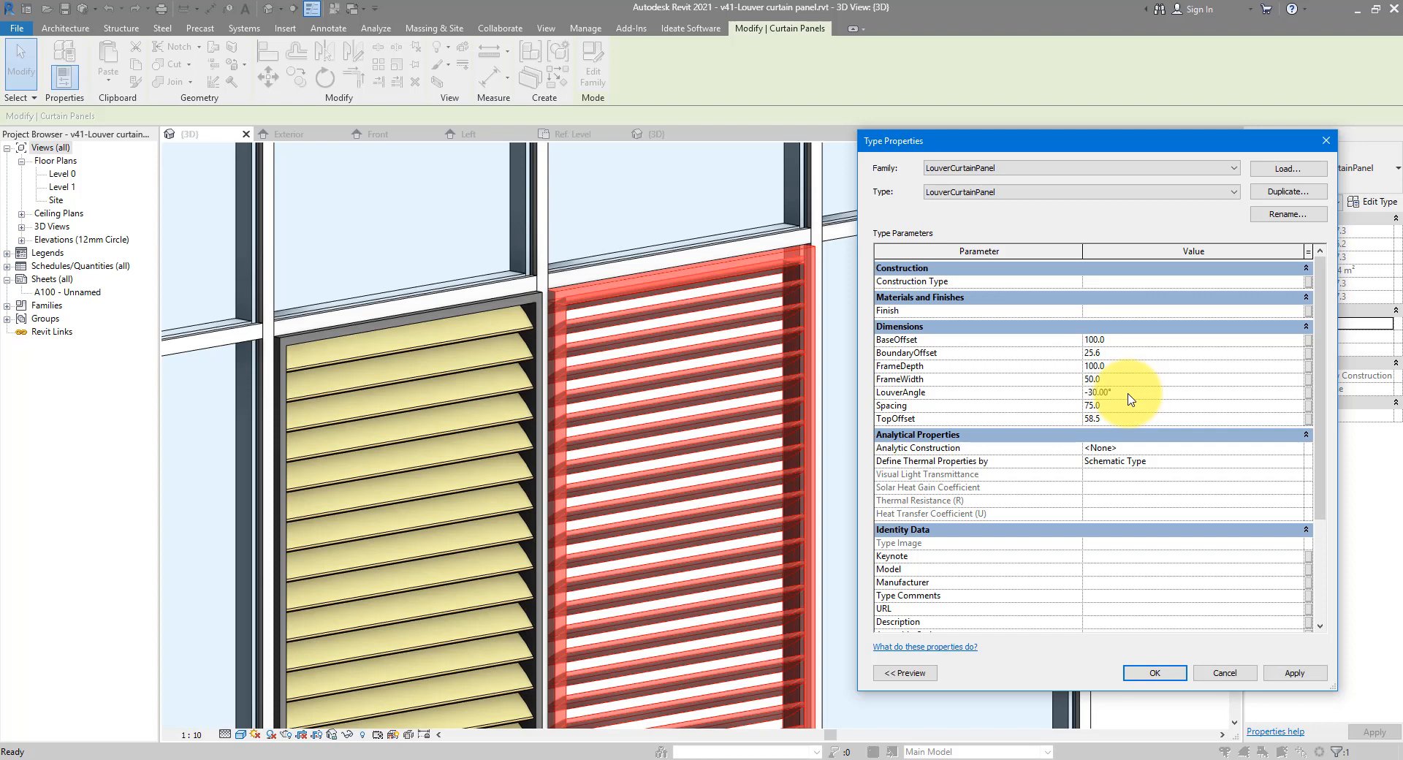
# Apply the -30° LouverAngle and a TopOffset of 100, leaving 28 louvers, then deselect the panel
pyautogui.click(1280, 666)
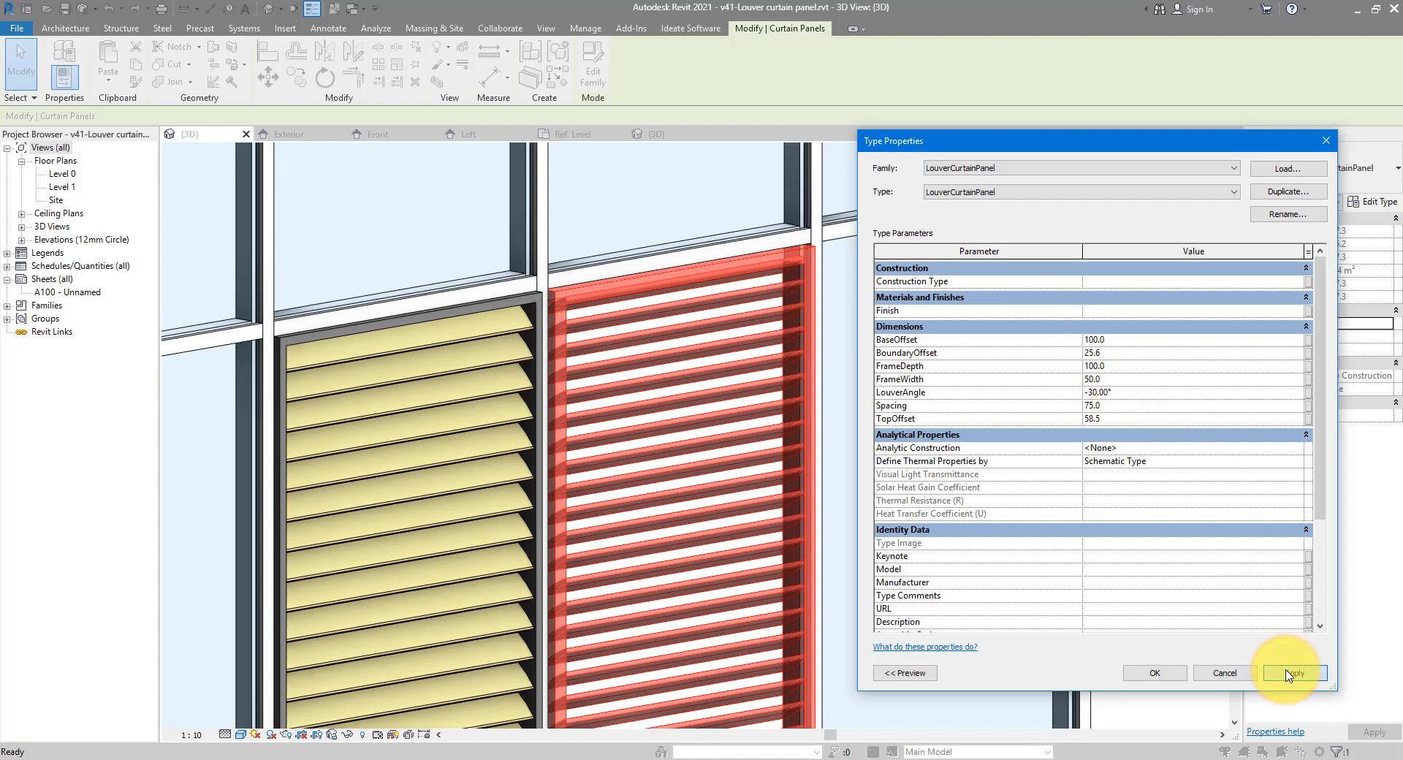
pyautogui.click(1289, 673)
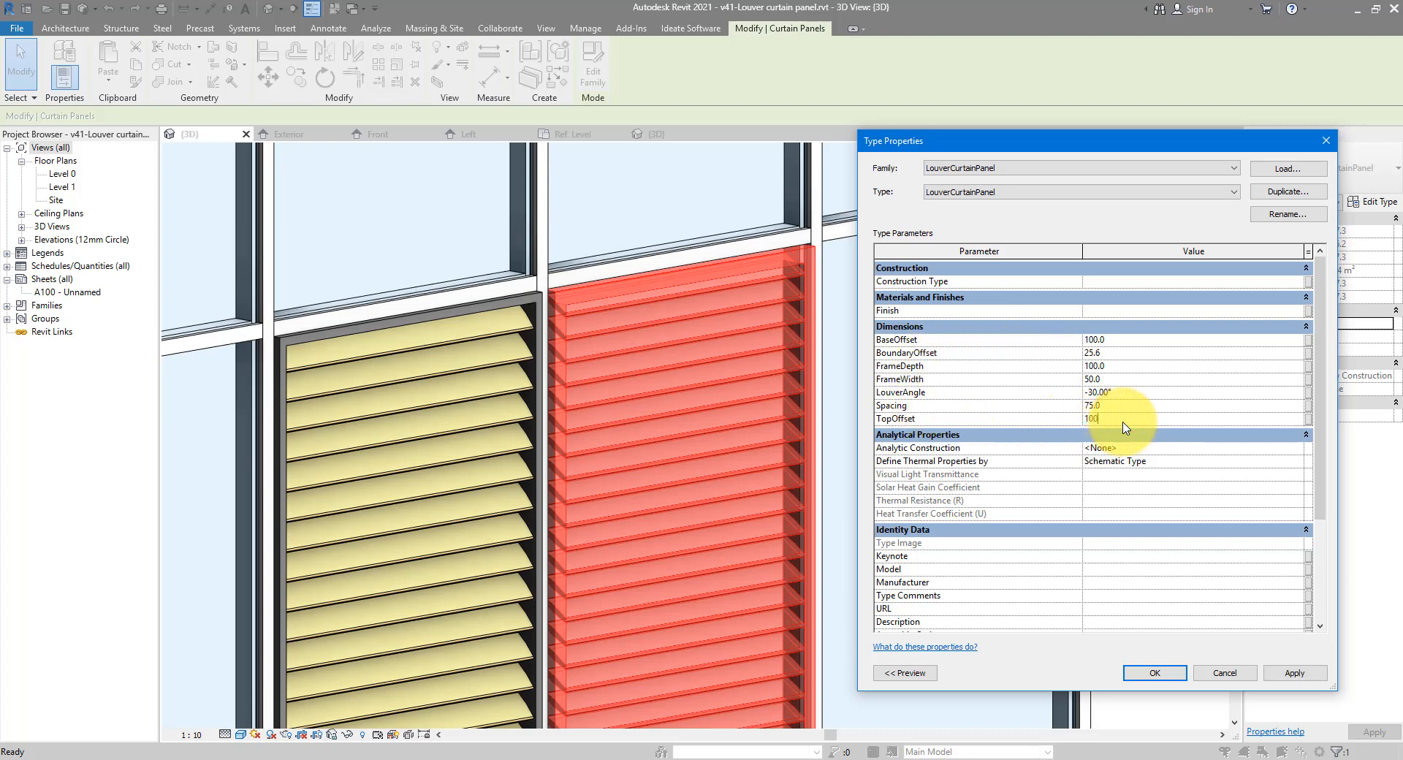
pyautogui.click(1294, 674)
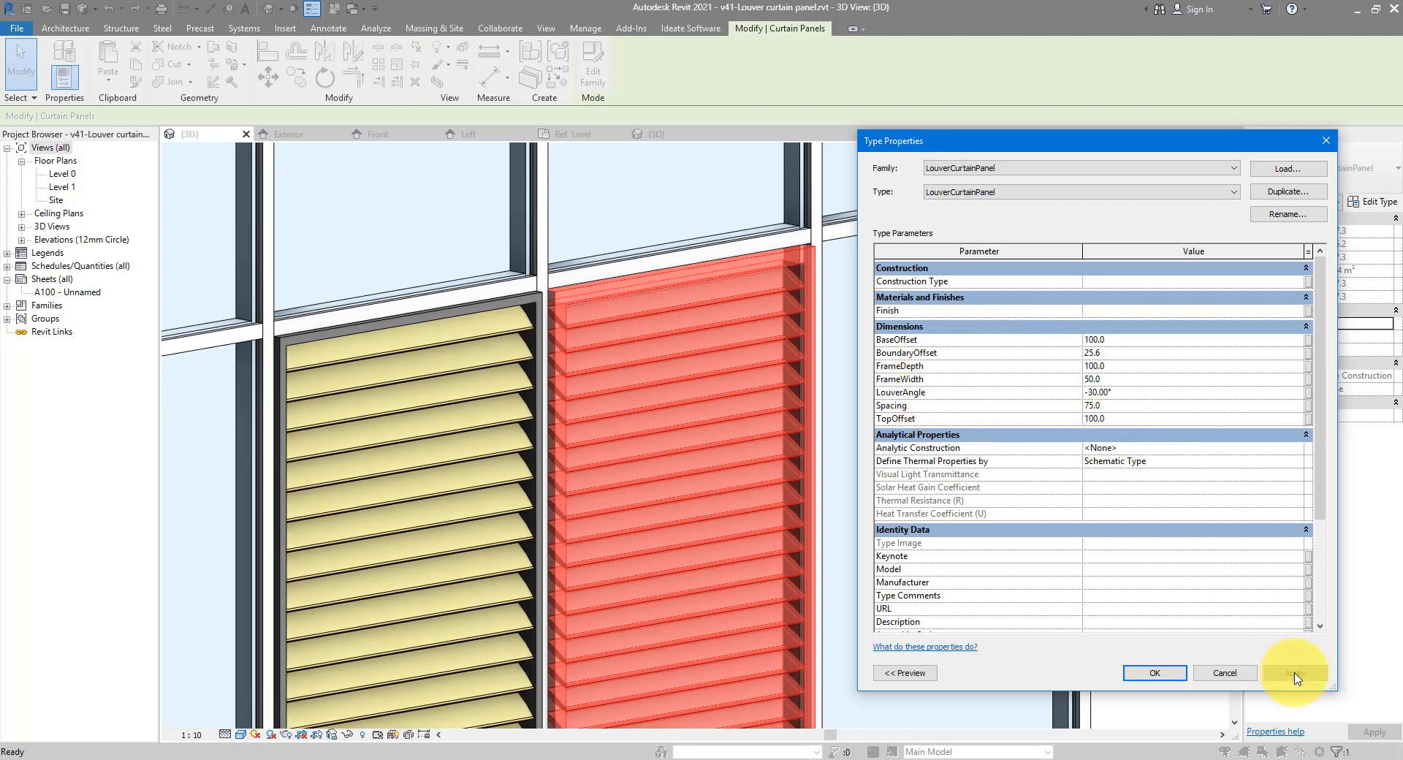
pyautogui.click(1168, 679)
pyautogui.scroll(2, 855, 369)
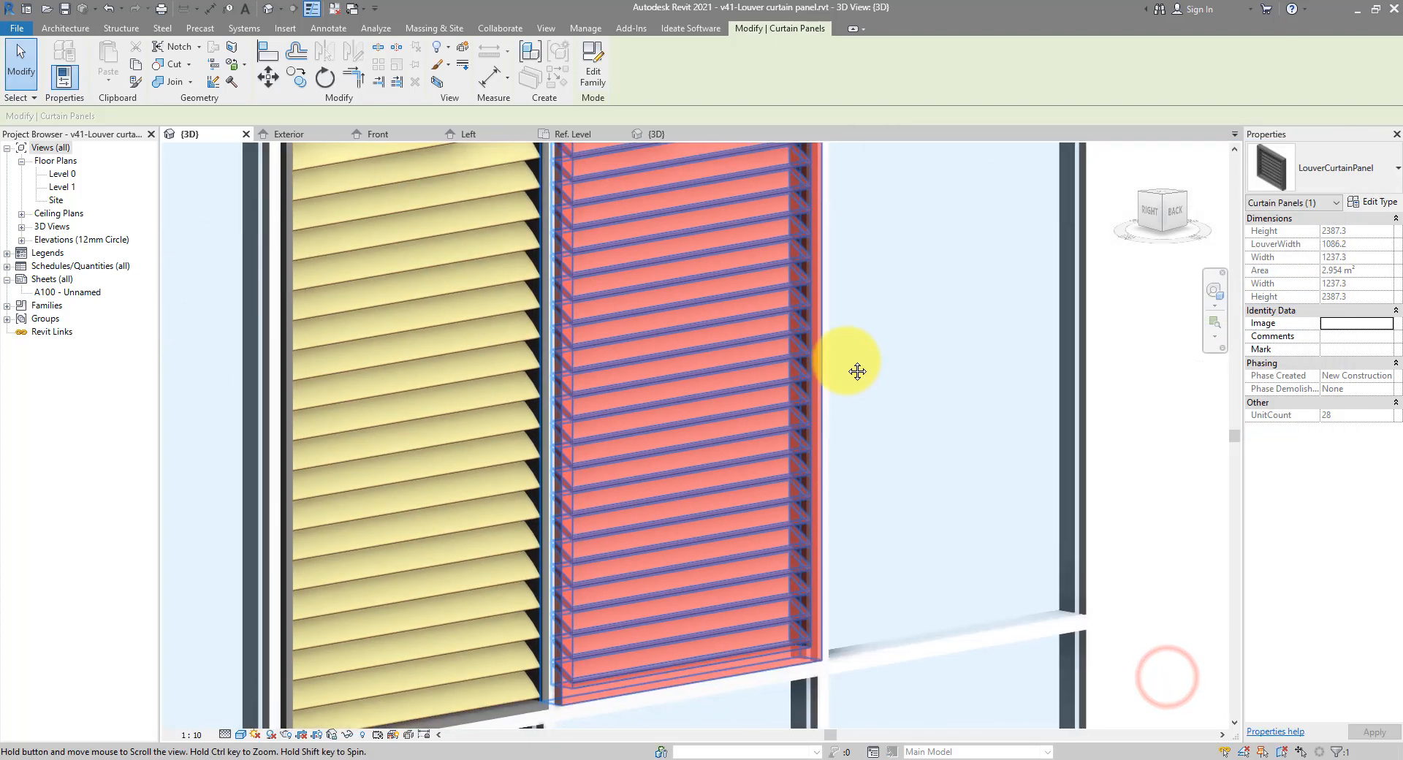
pyautogui.scroll(3, 661, 720)
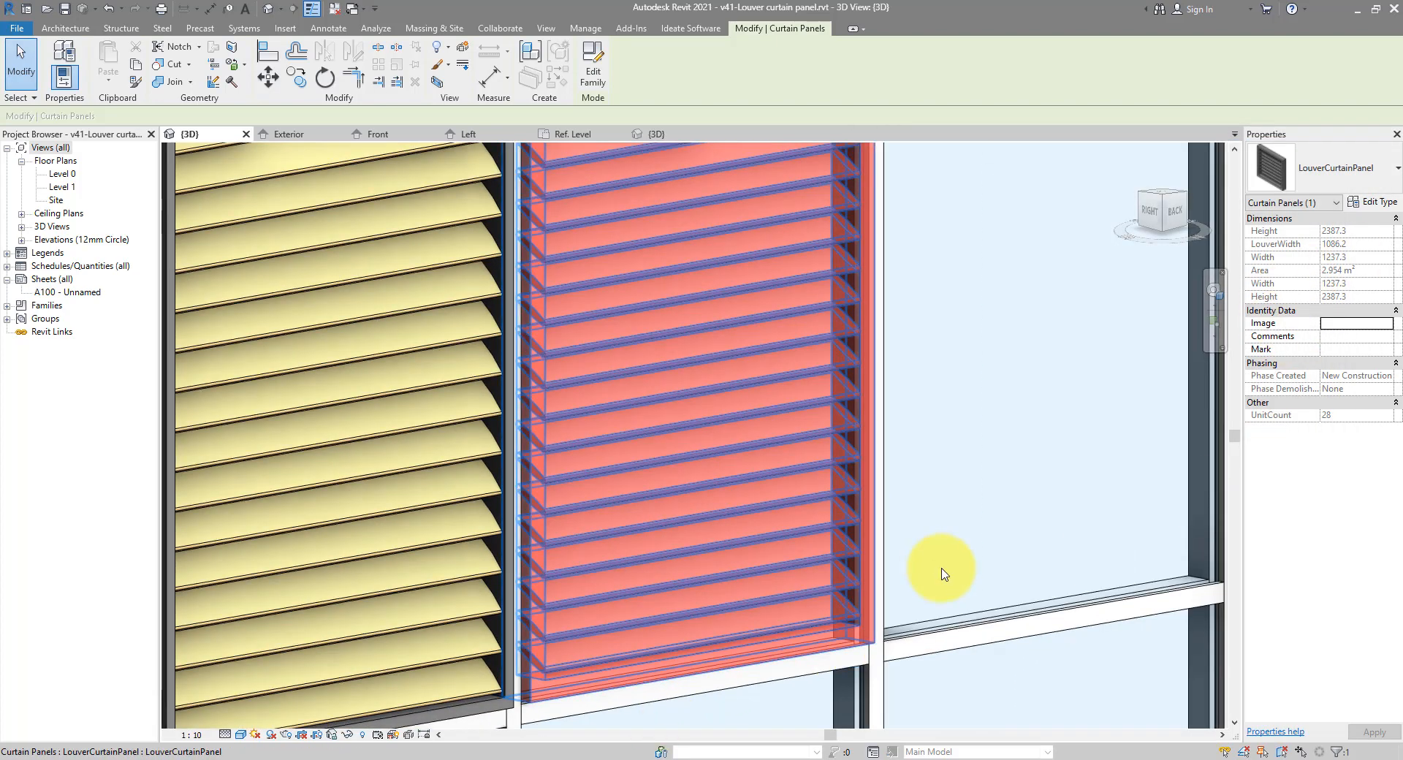
pyautogui.press('Escape')
pyautogui.scroll(-3, 942, 575)
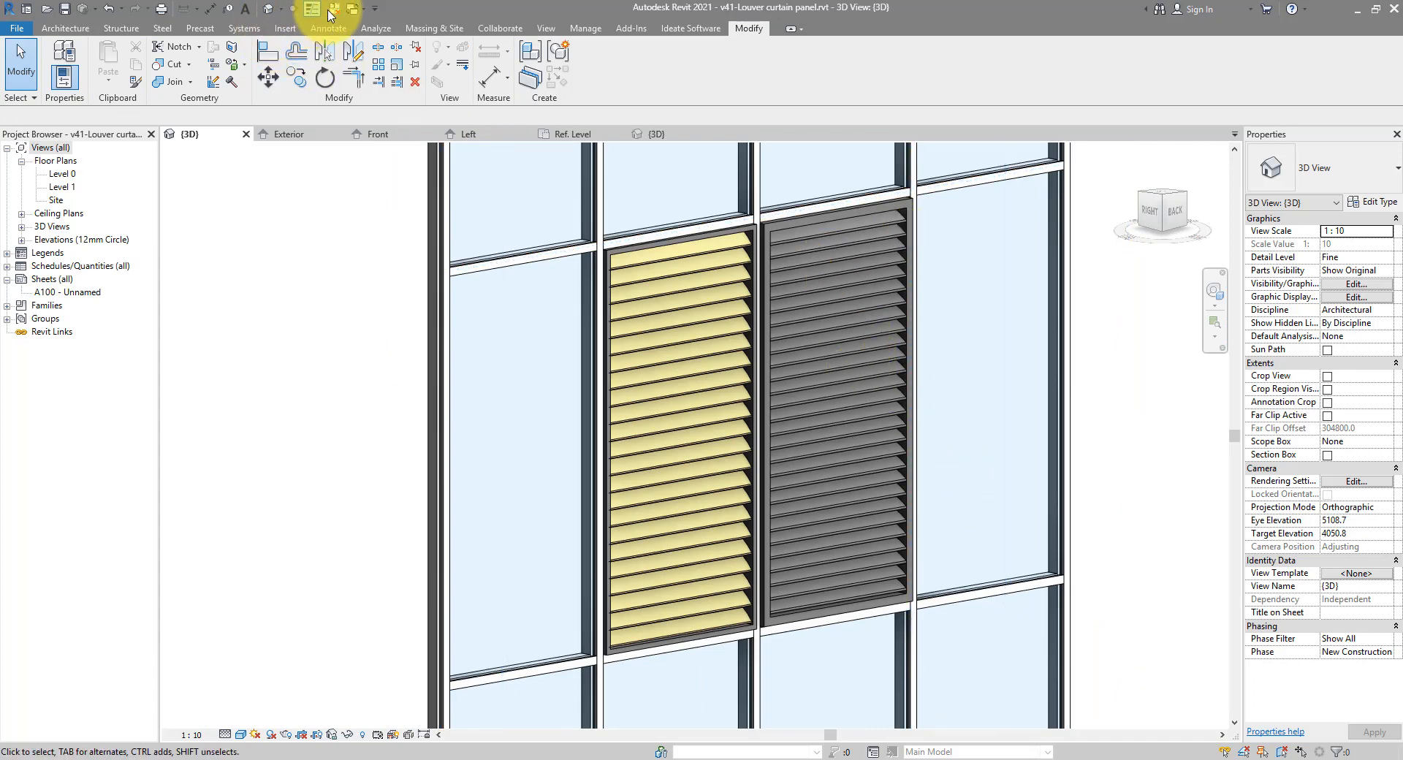
# In the family's 3D view, link the louver unit's material to a new Louver family parameter
pyautogui.click(311, 135)
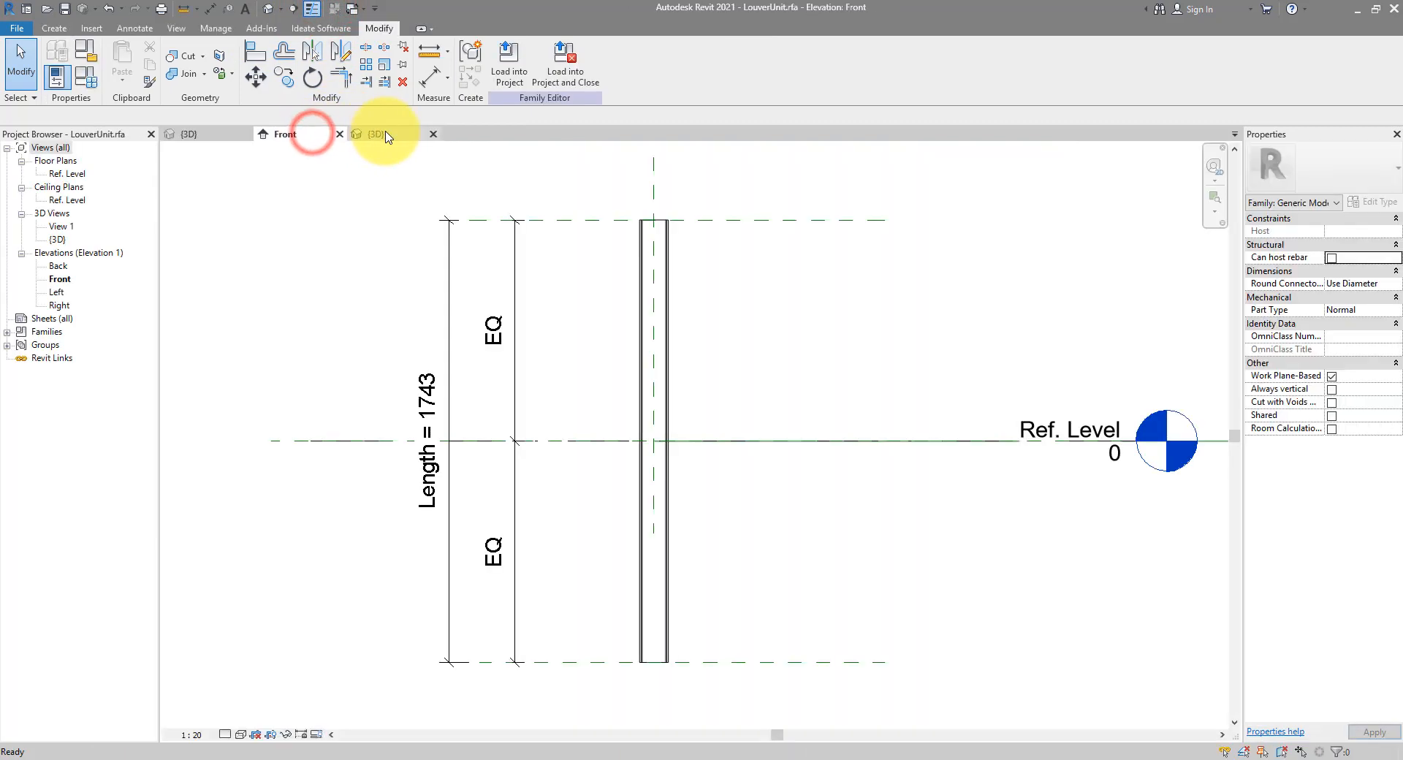
pyautogui.click(382, 133)
pyautogui.press('Tab')
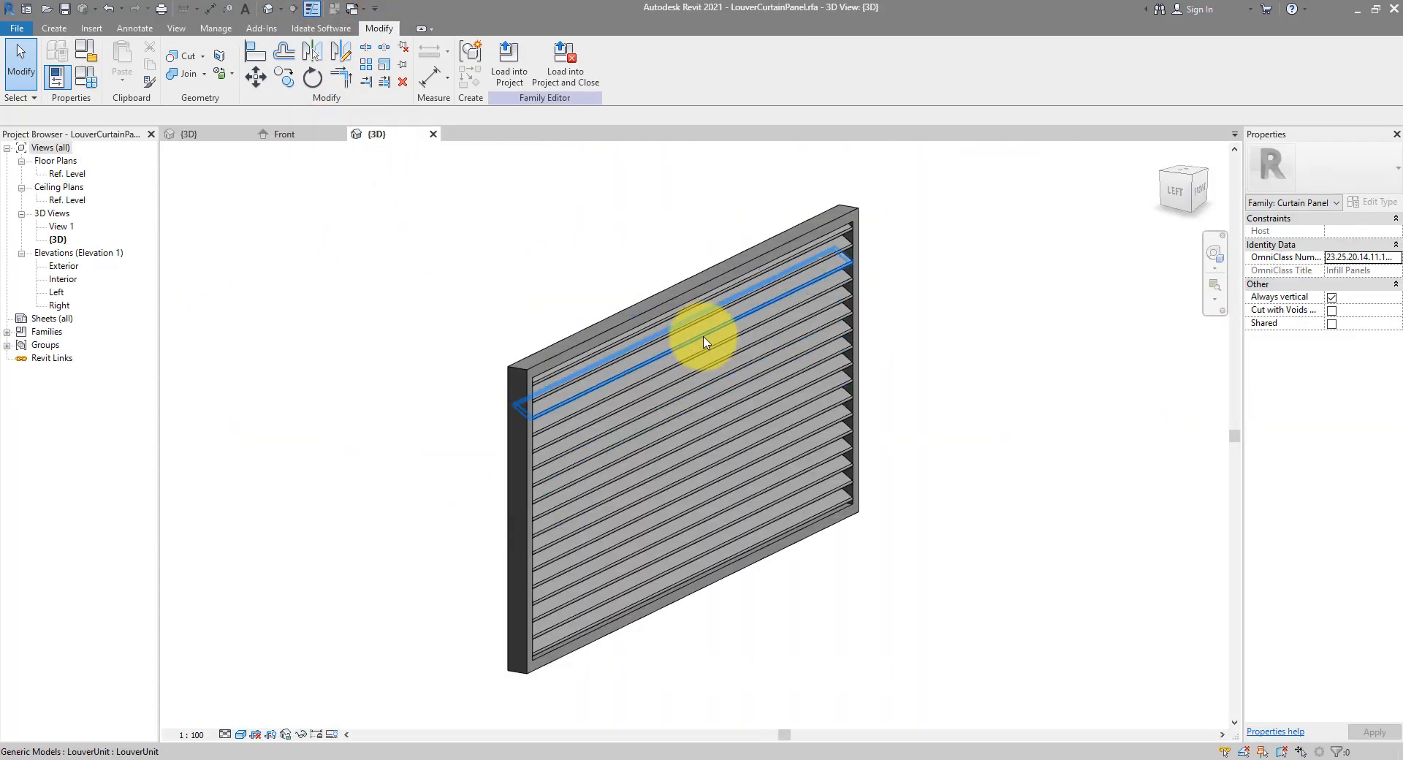
pyautogui.click(703, 340)
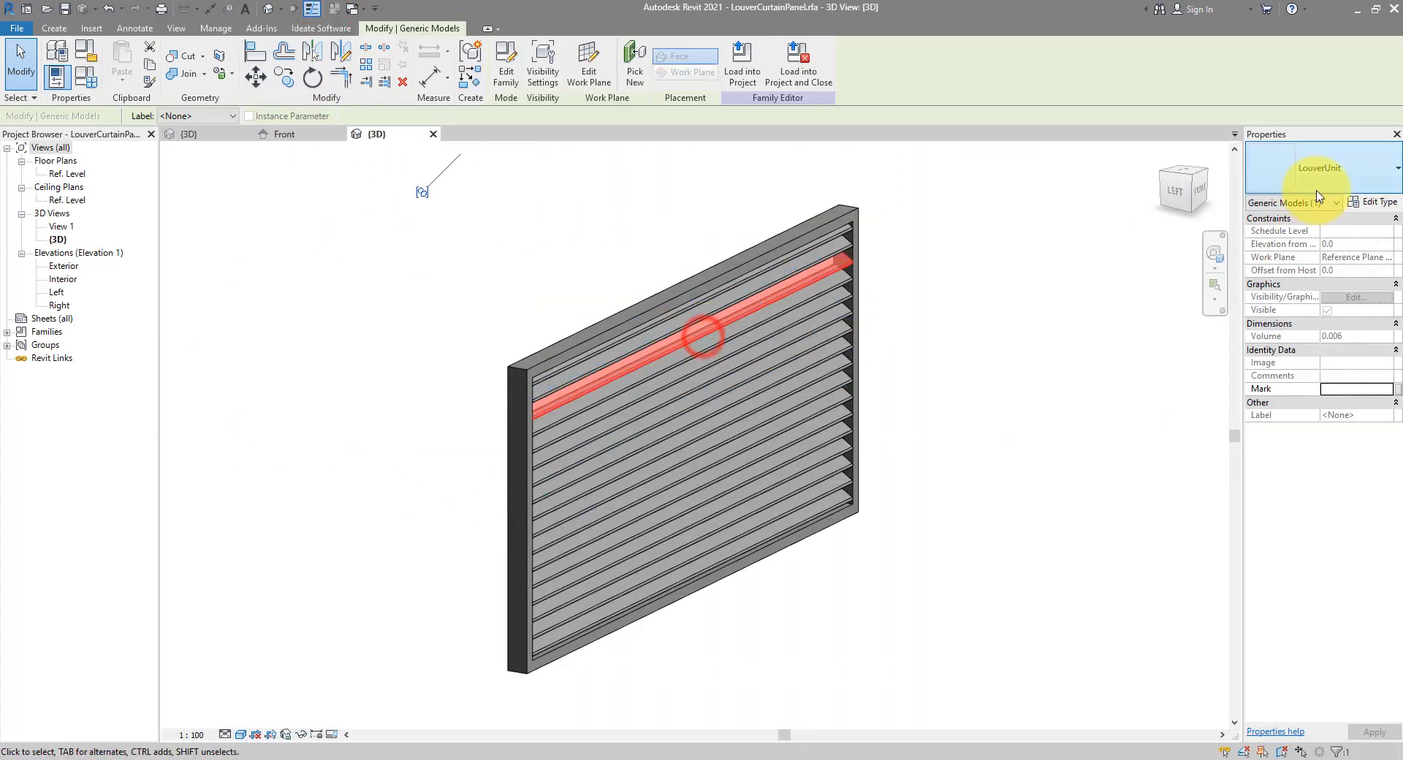
pyautogui.click(1378, 203)
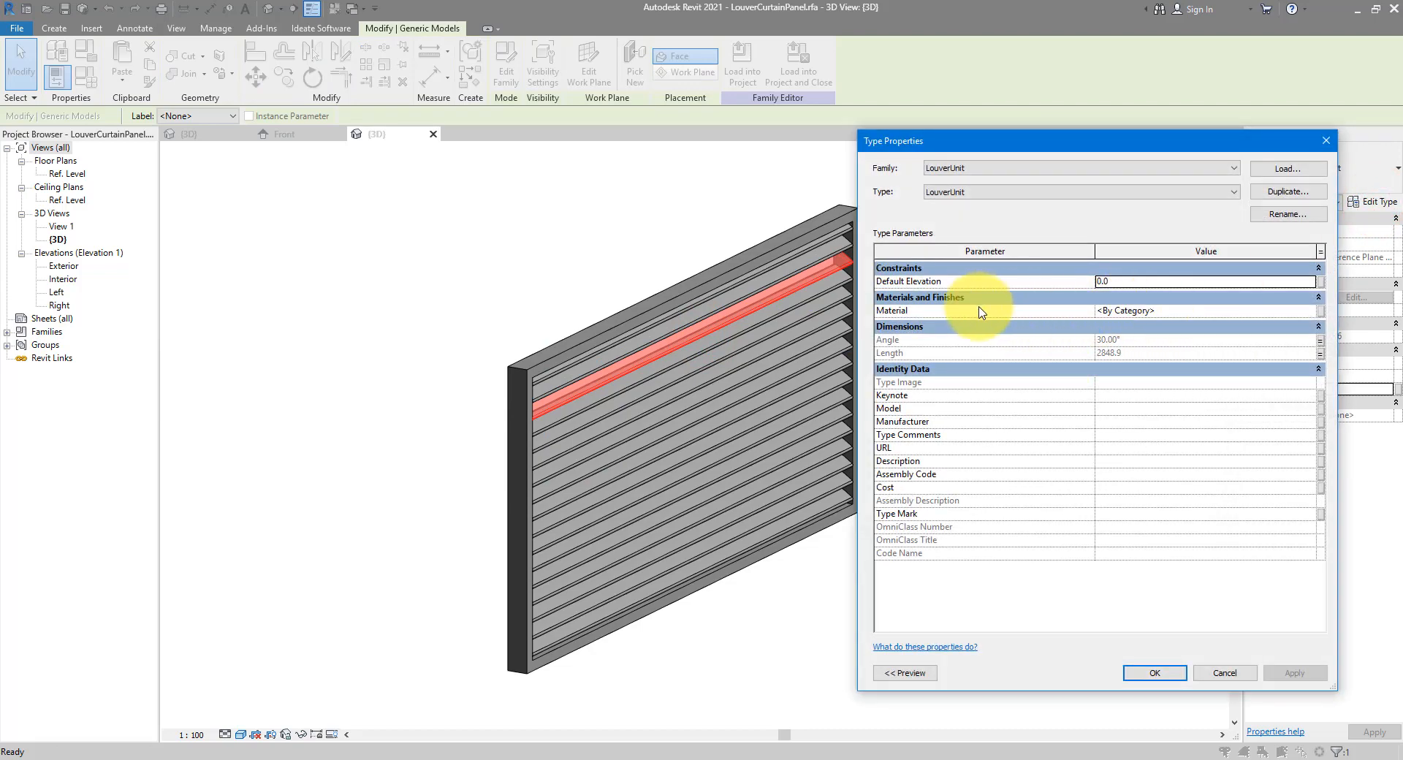
pyautogui.click(1321, 310)
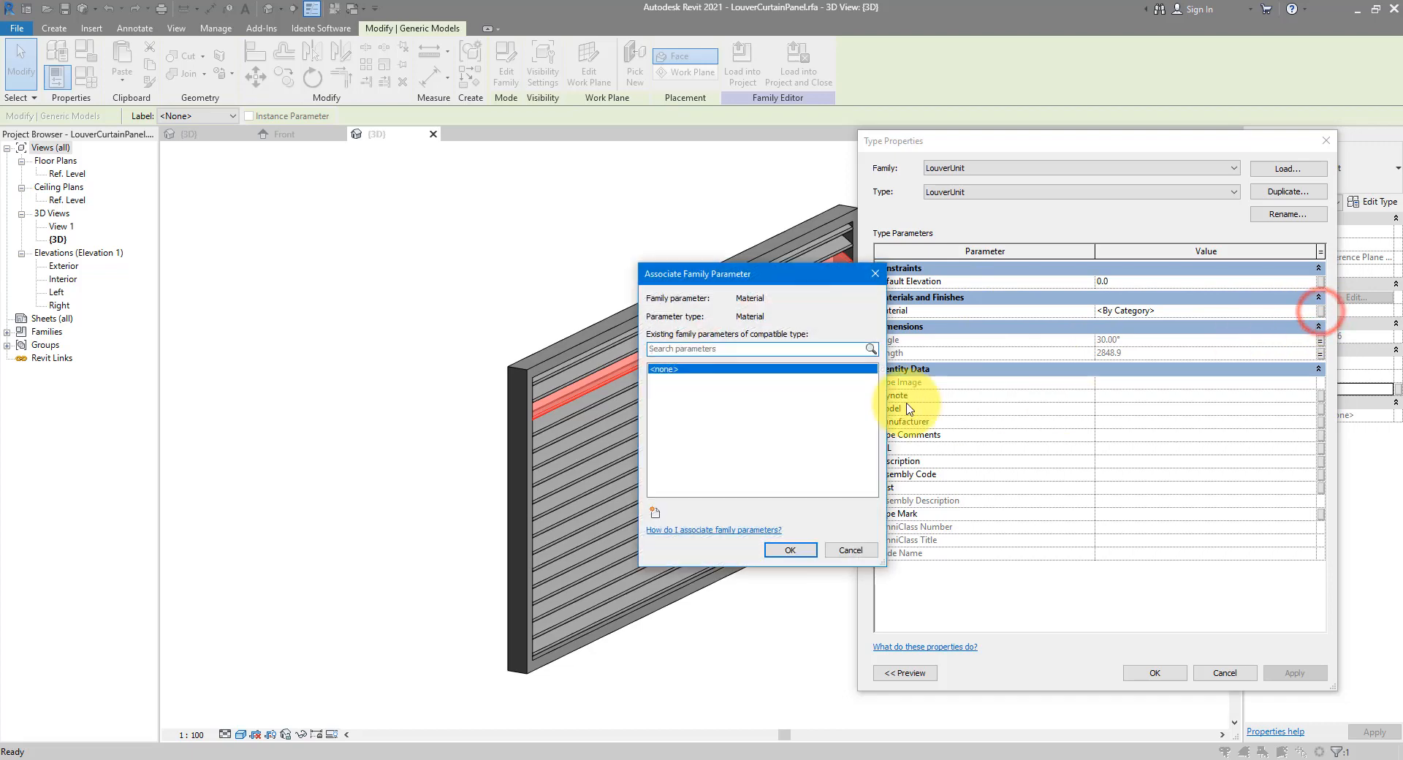
pyautogui.click(654, 513)
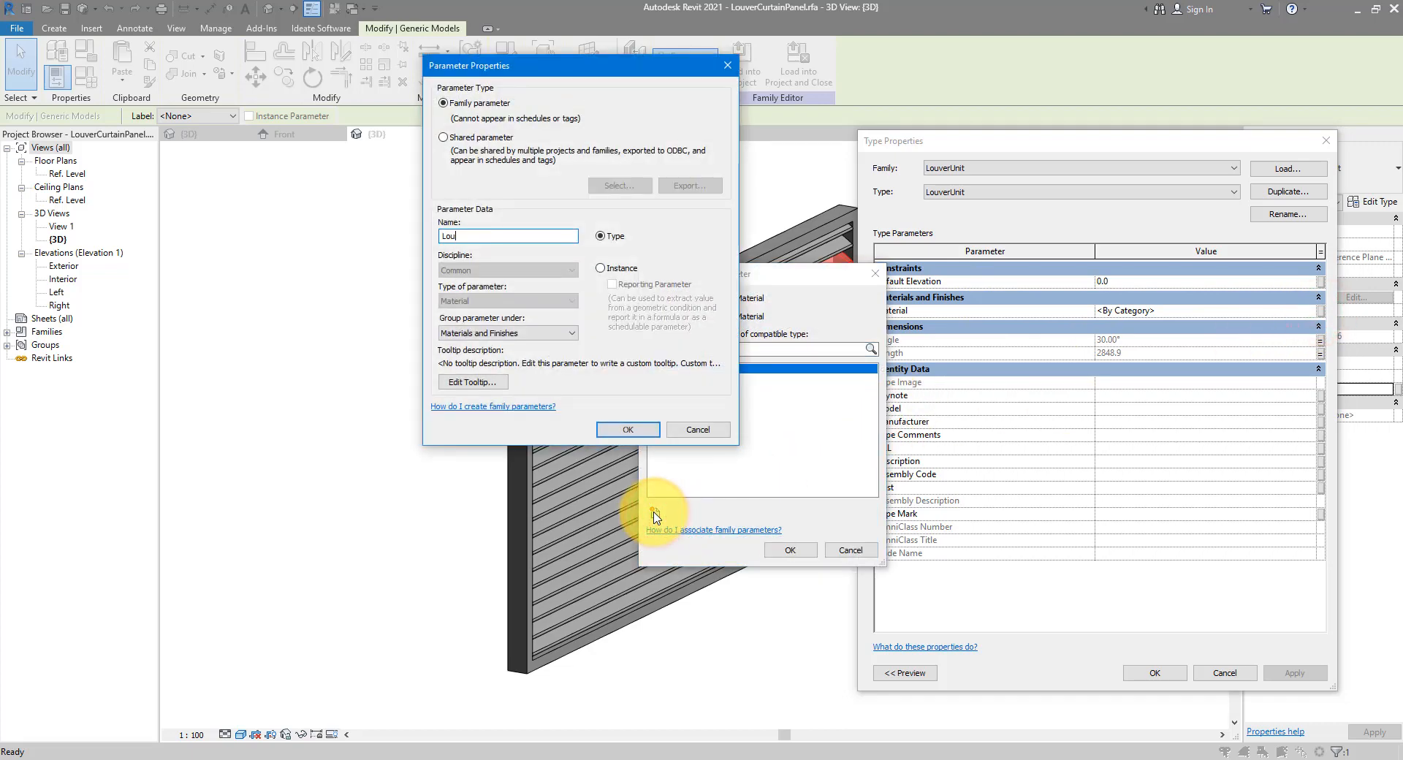
pyautogui.press('Return')
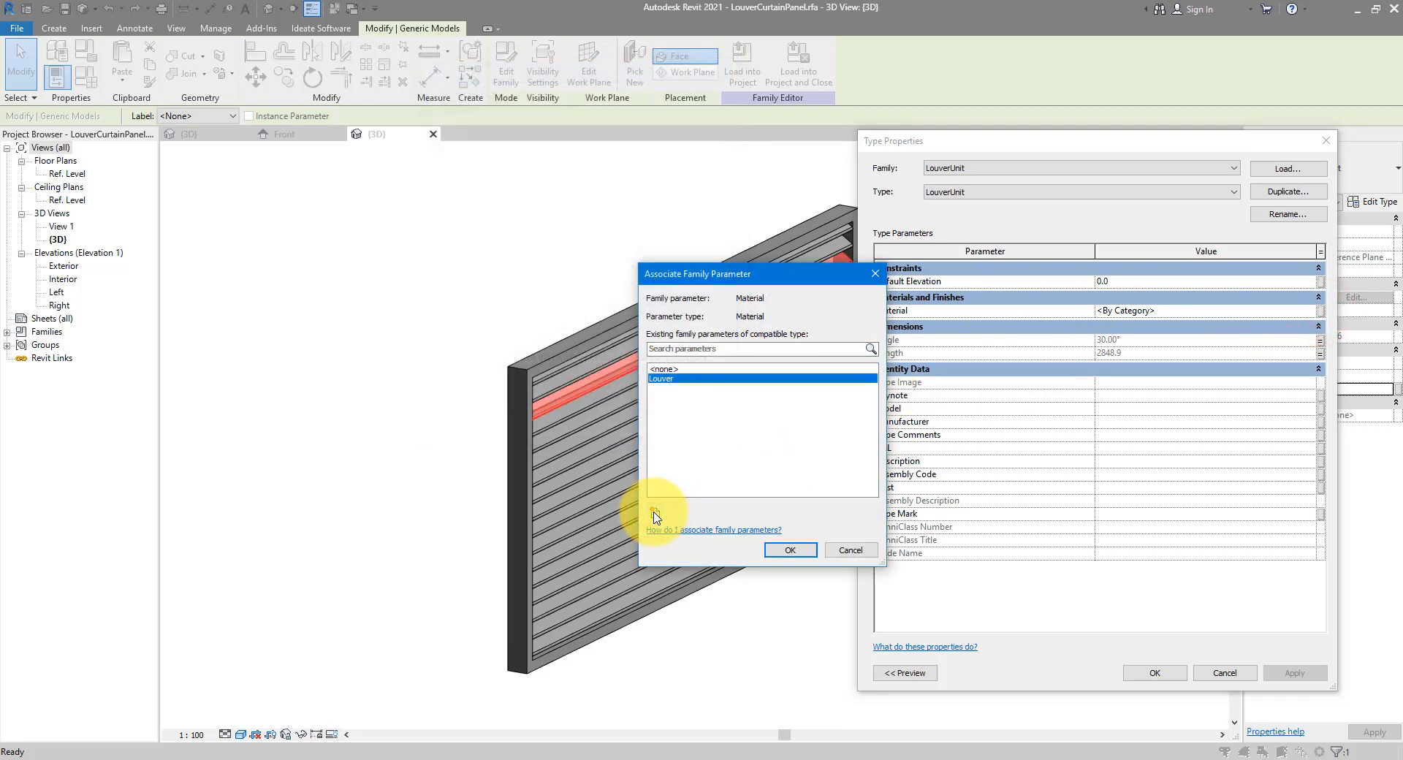
pyautogui.click(775, 555)
pyautogui.click(1155, 673)
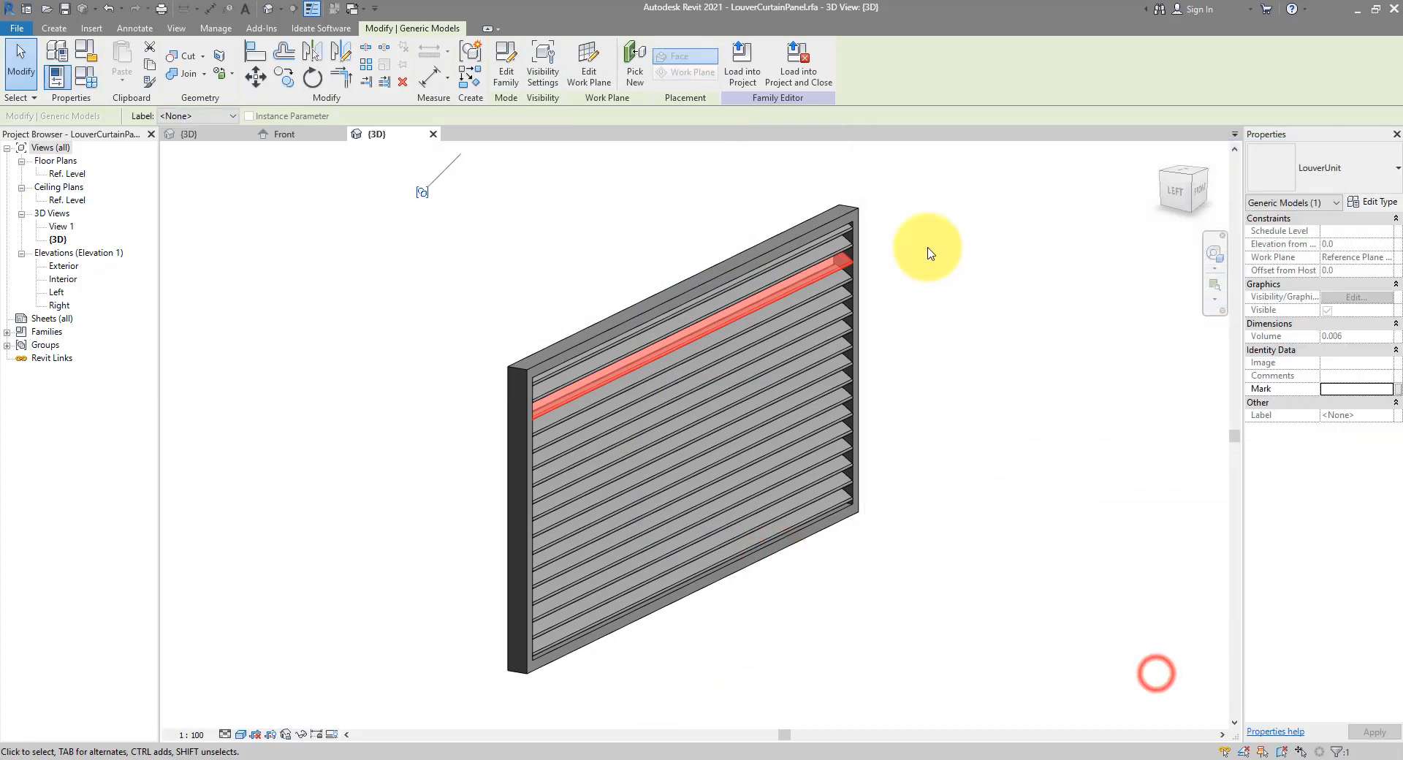
pyautogui.click(917, 225)
# Link the outer frame sweep's material to a new type parameter named Frame
pyautogui.click(857, 209)
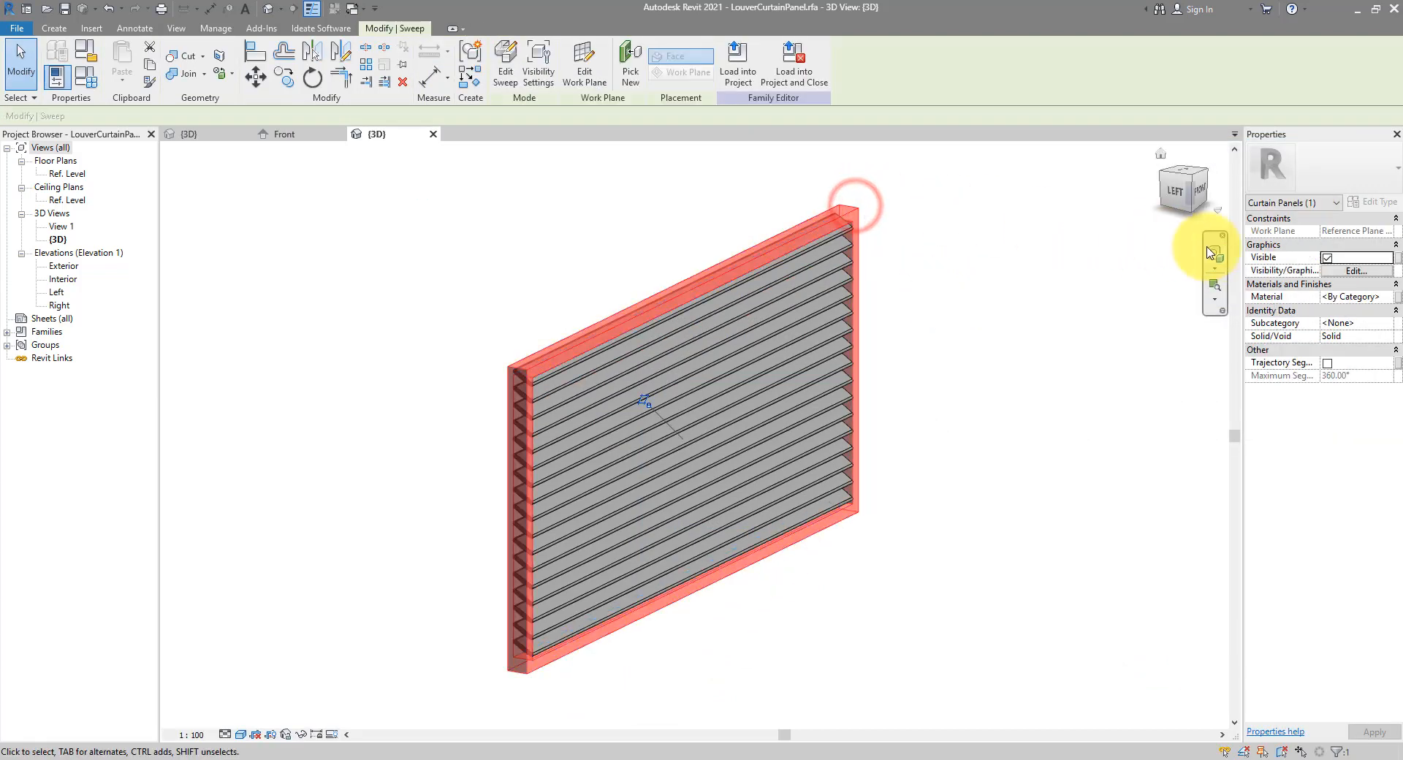
pyautogui.click(1398, 298)
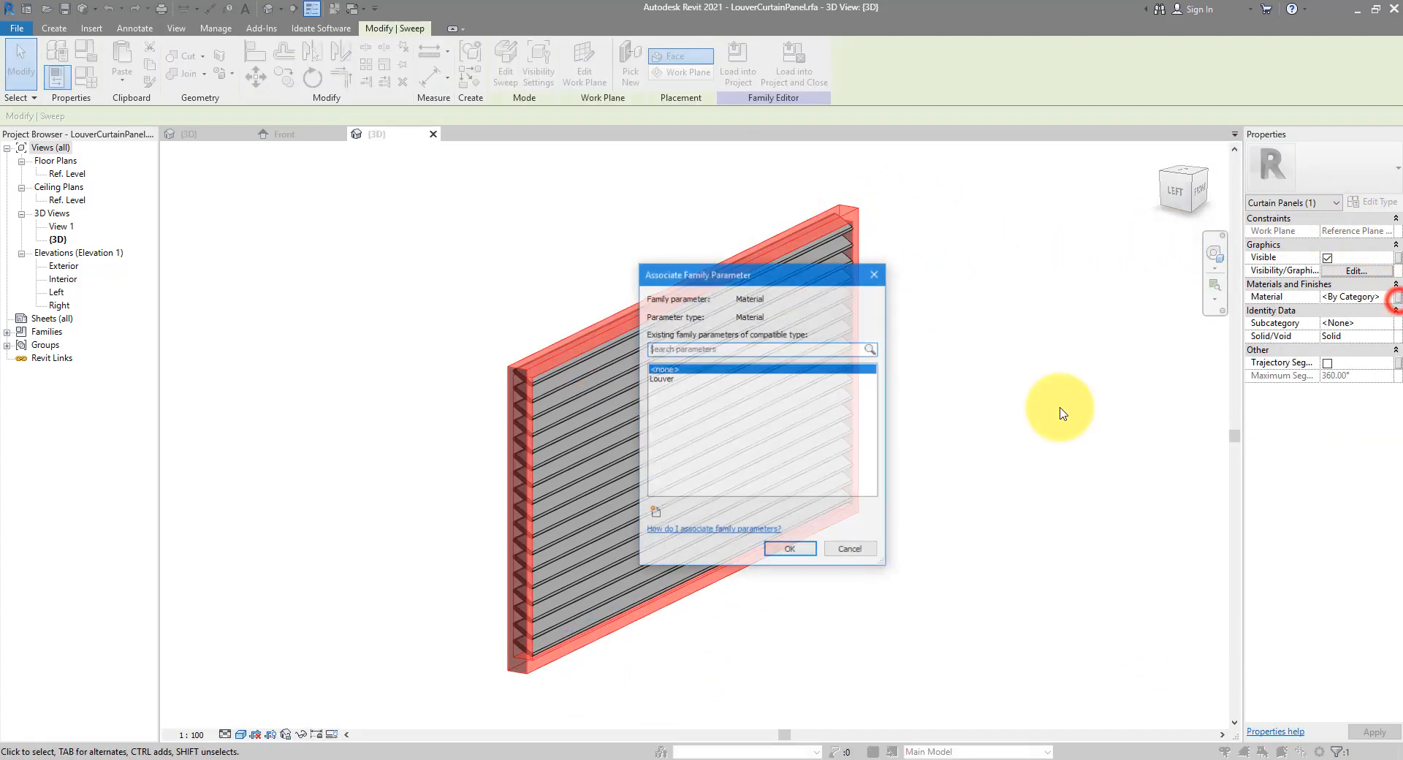
pyautogui.click(655, 511)
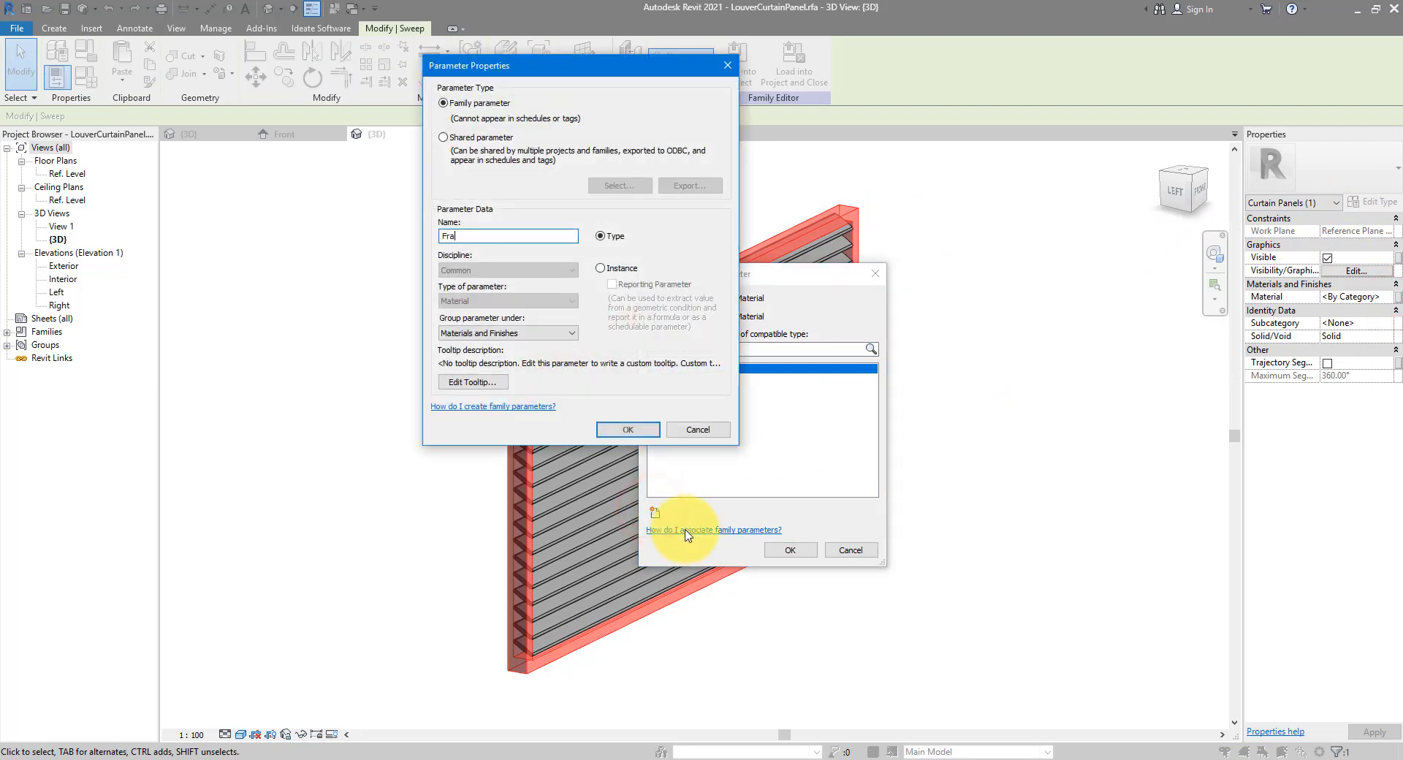
pyautogui.press('Return')
pyautogui.click(765, 556)
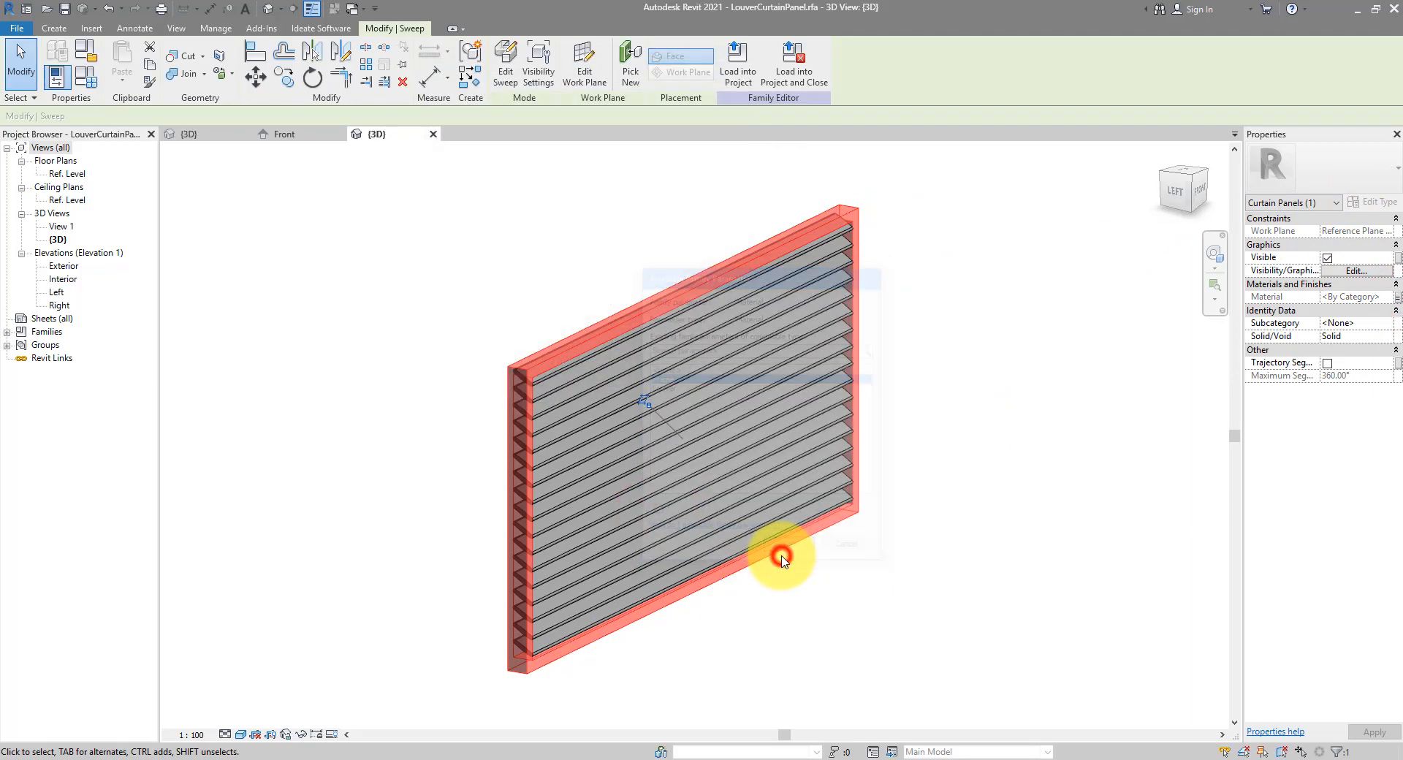
pyautogui.click(783, 550)
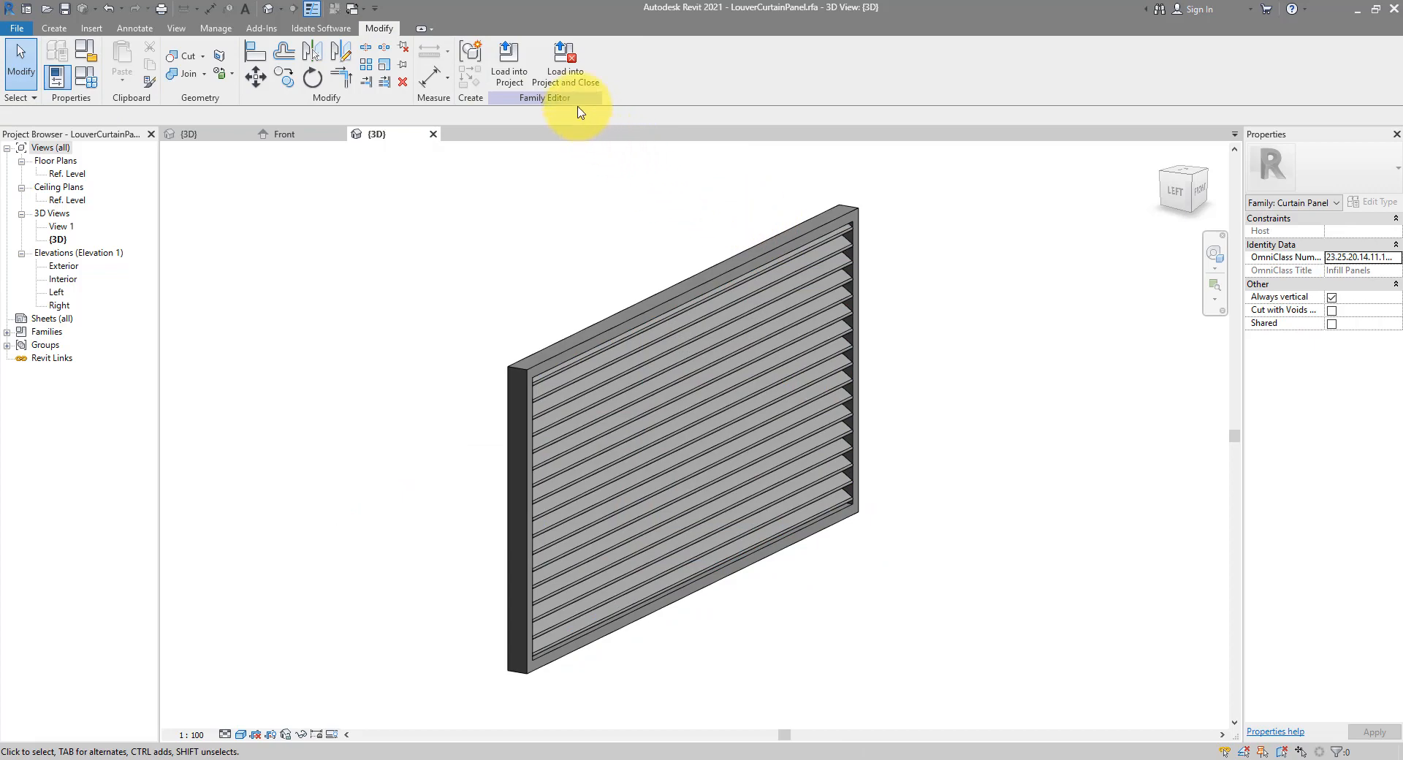
pyautogui.click(522, 87)
# Reload the family, overwriting it, and set the panel's materials: Frame Stainless Steel, Louver Softwood, Lumber
pyautogui.click(305, 489)
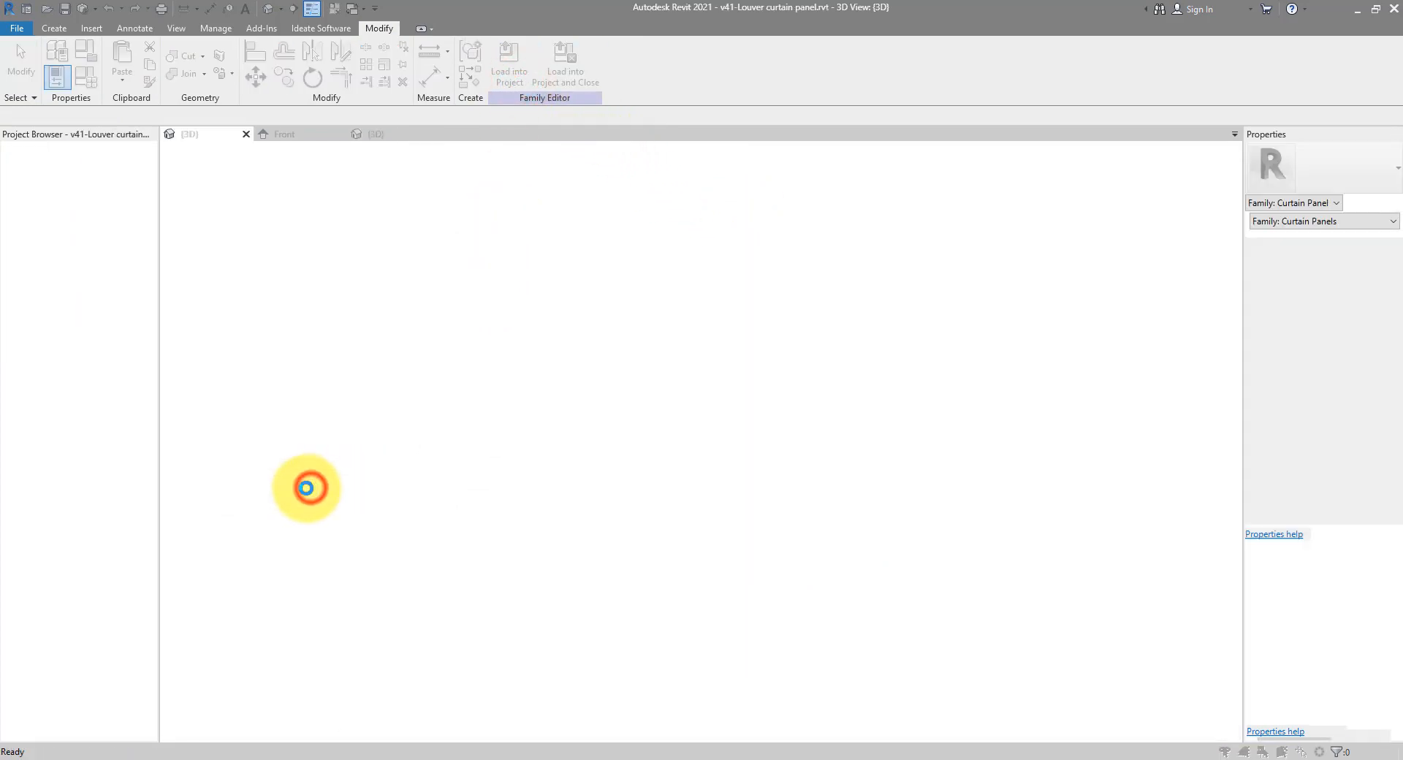
pyautogui.click(646, 349)
pyautogui.click(808, 256)
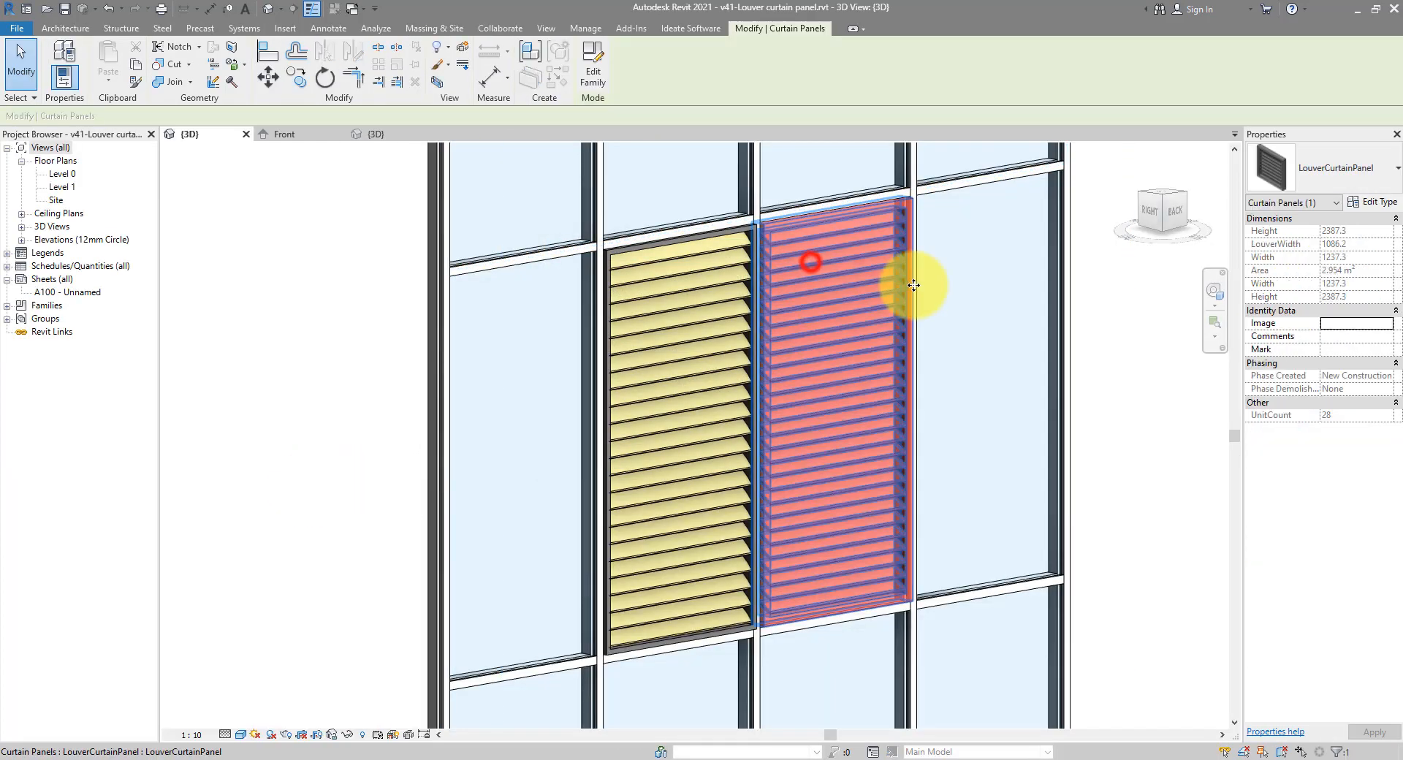
pyautogui.moveTo(908, 282); pyautogui.dragTo(627, 288, button='middle')
pyautogui.click(1375, 201)
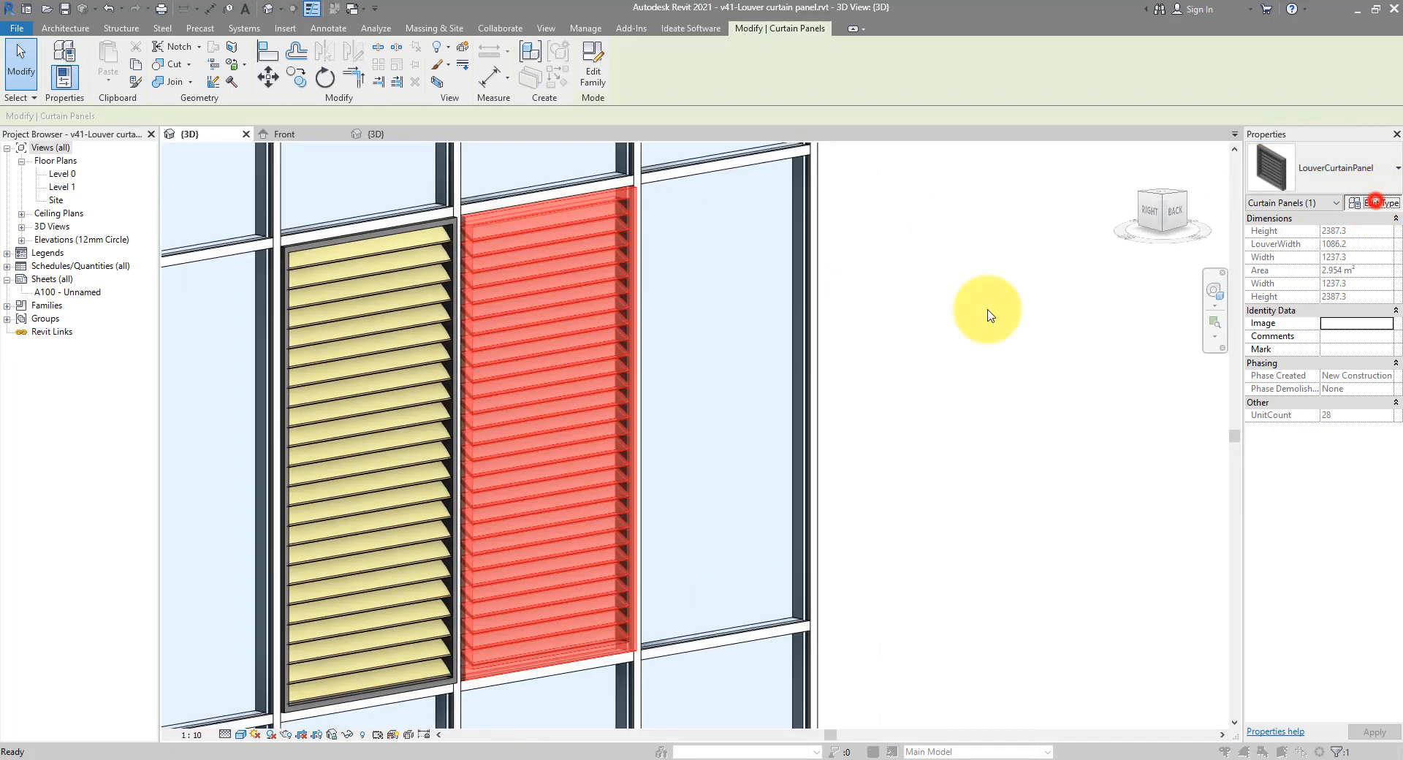
pyautogui.click(1158, 324)
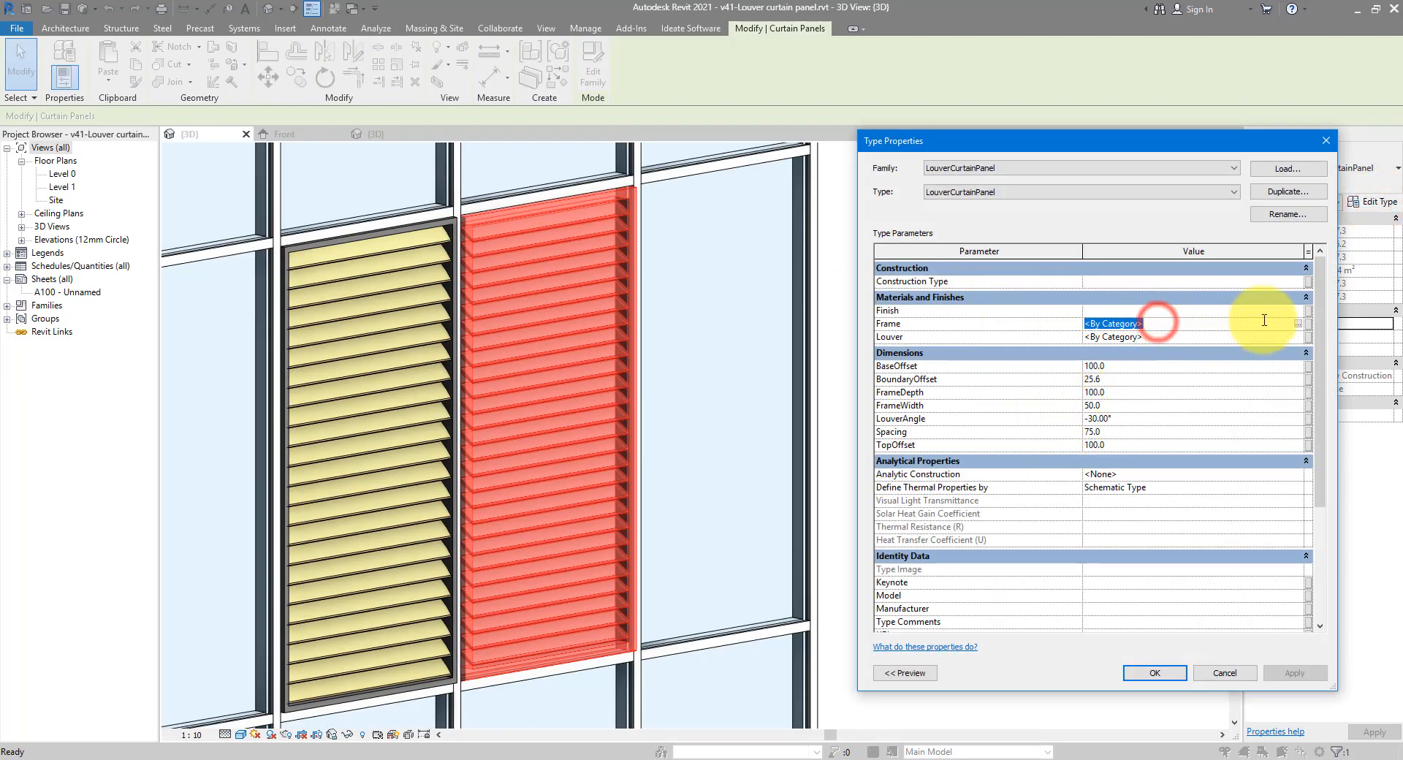
pyautogui.click(1299, 328)
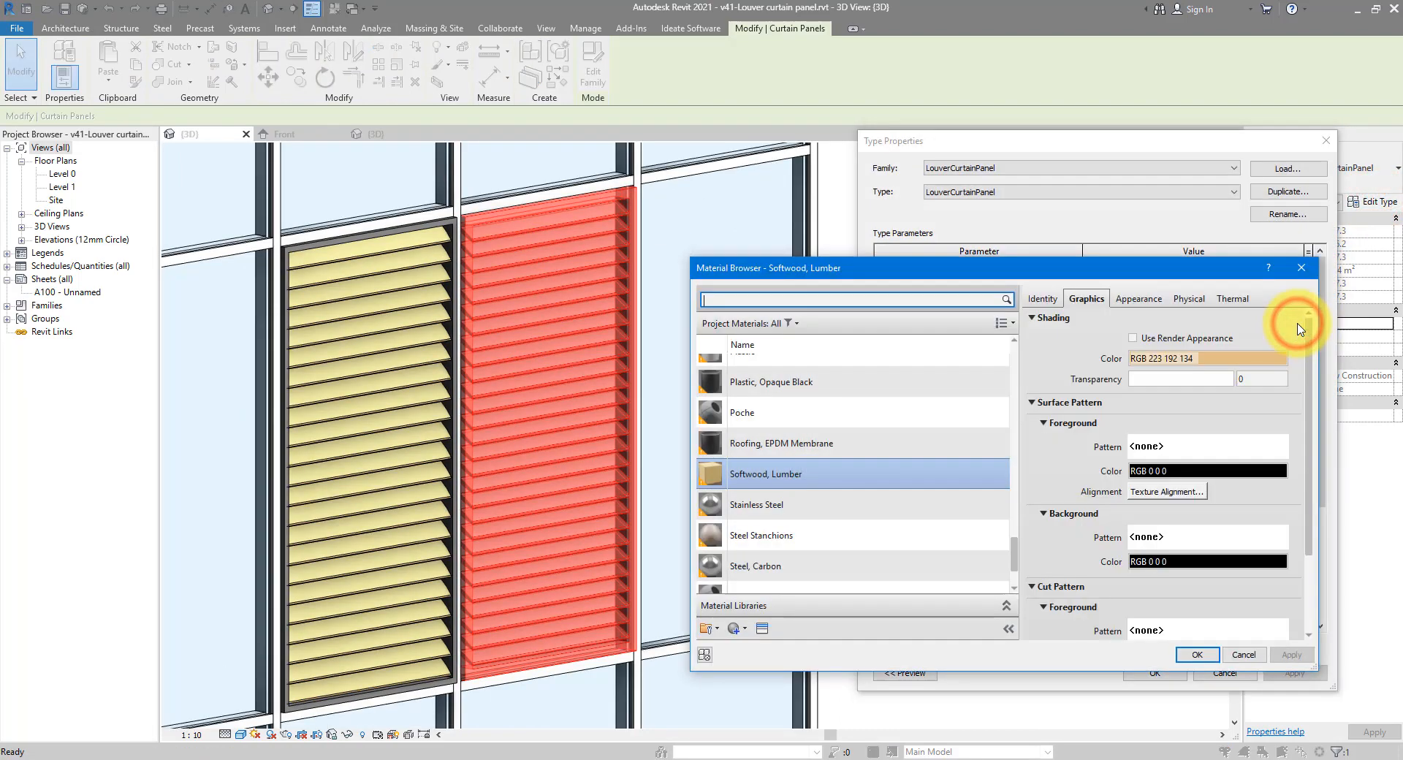
pyautogui.doubleClick(760, 523)
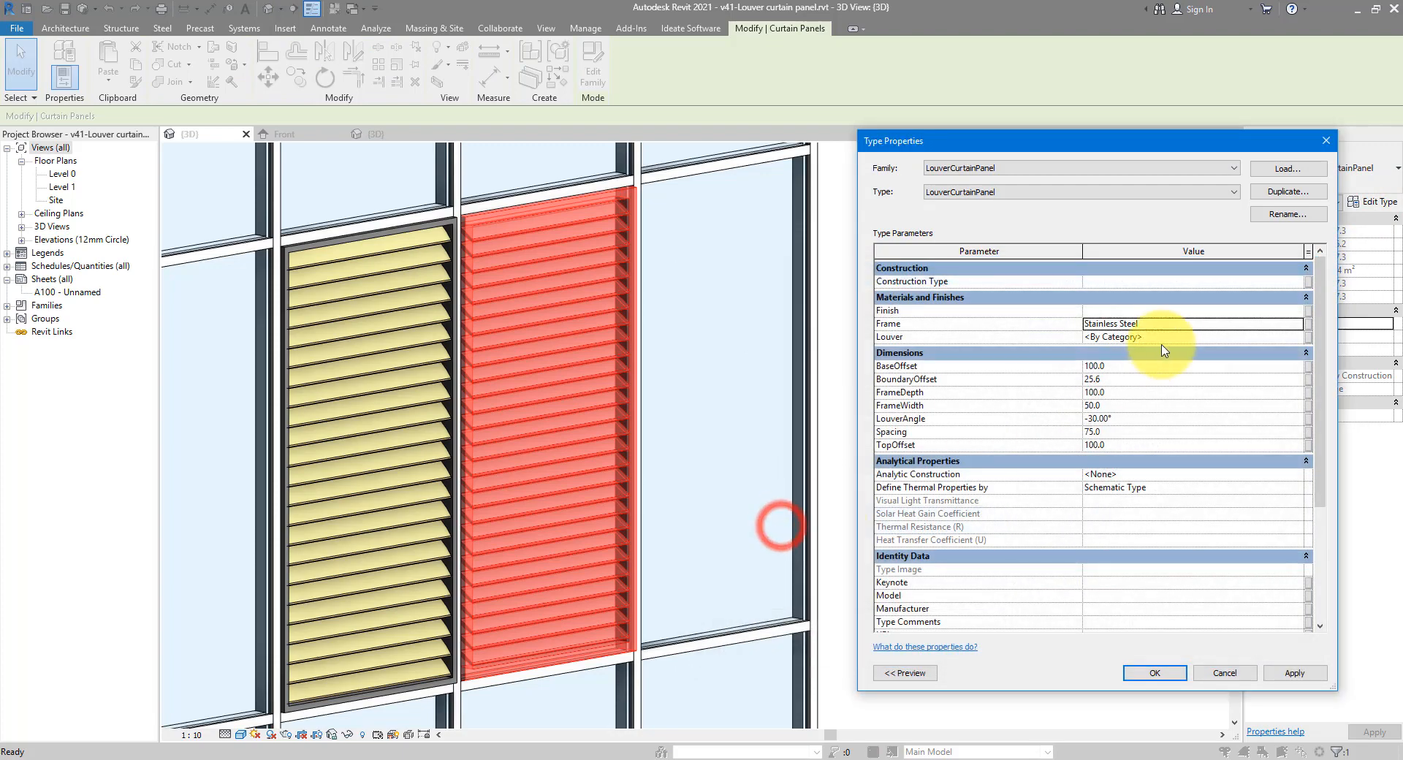
pyautogui.click(1162, 337)
pyautogui.click(1298, 338)
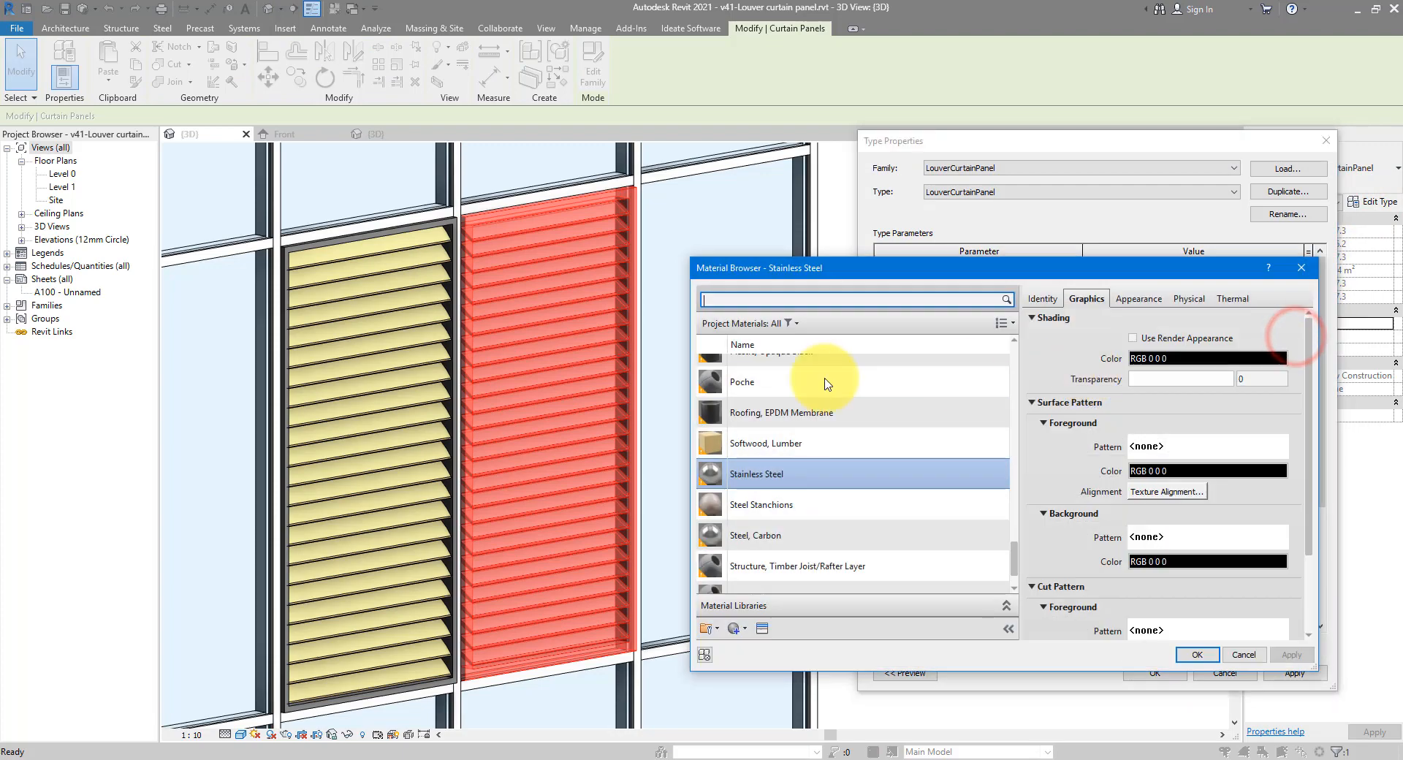
pyautogui.doubleClick(773, 454)
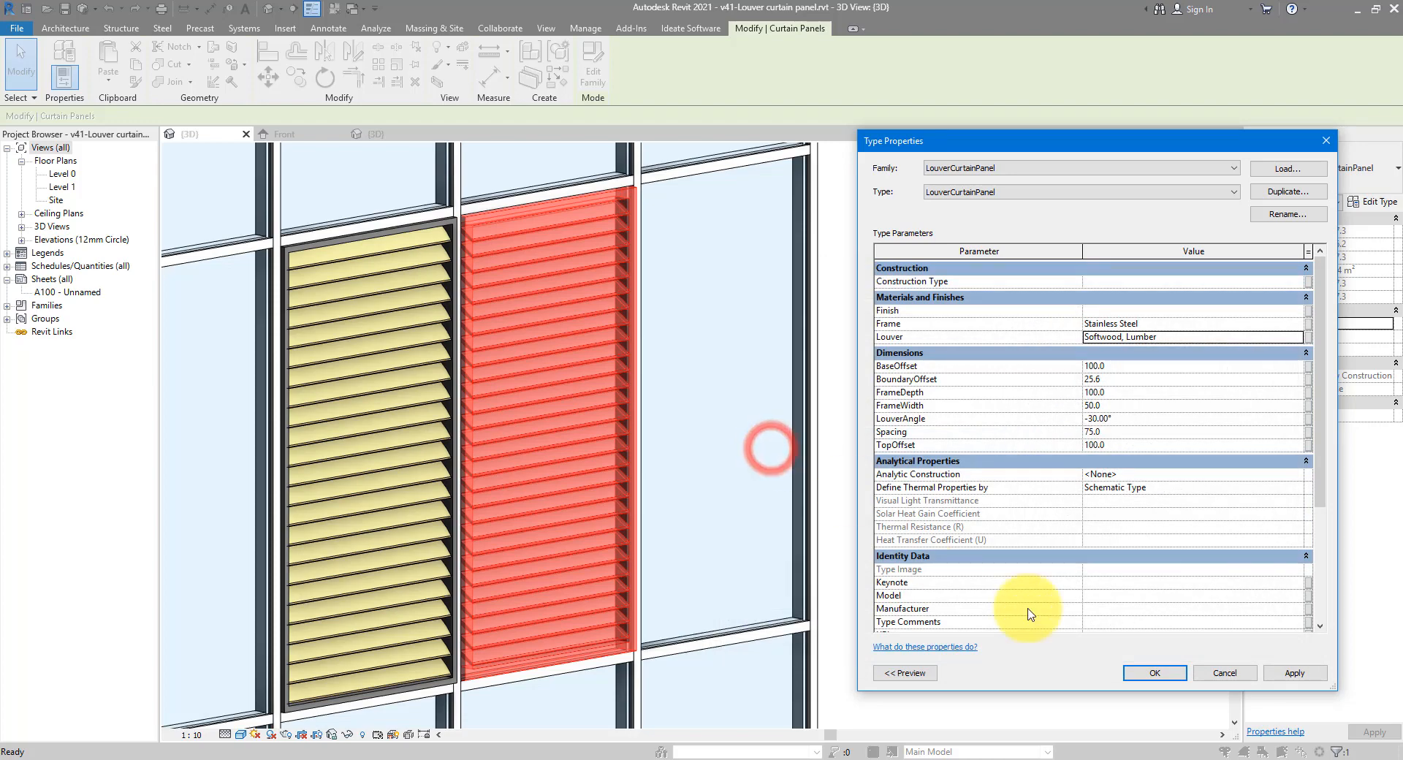
pyautogui.click(1153, 673)
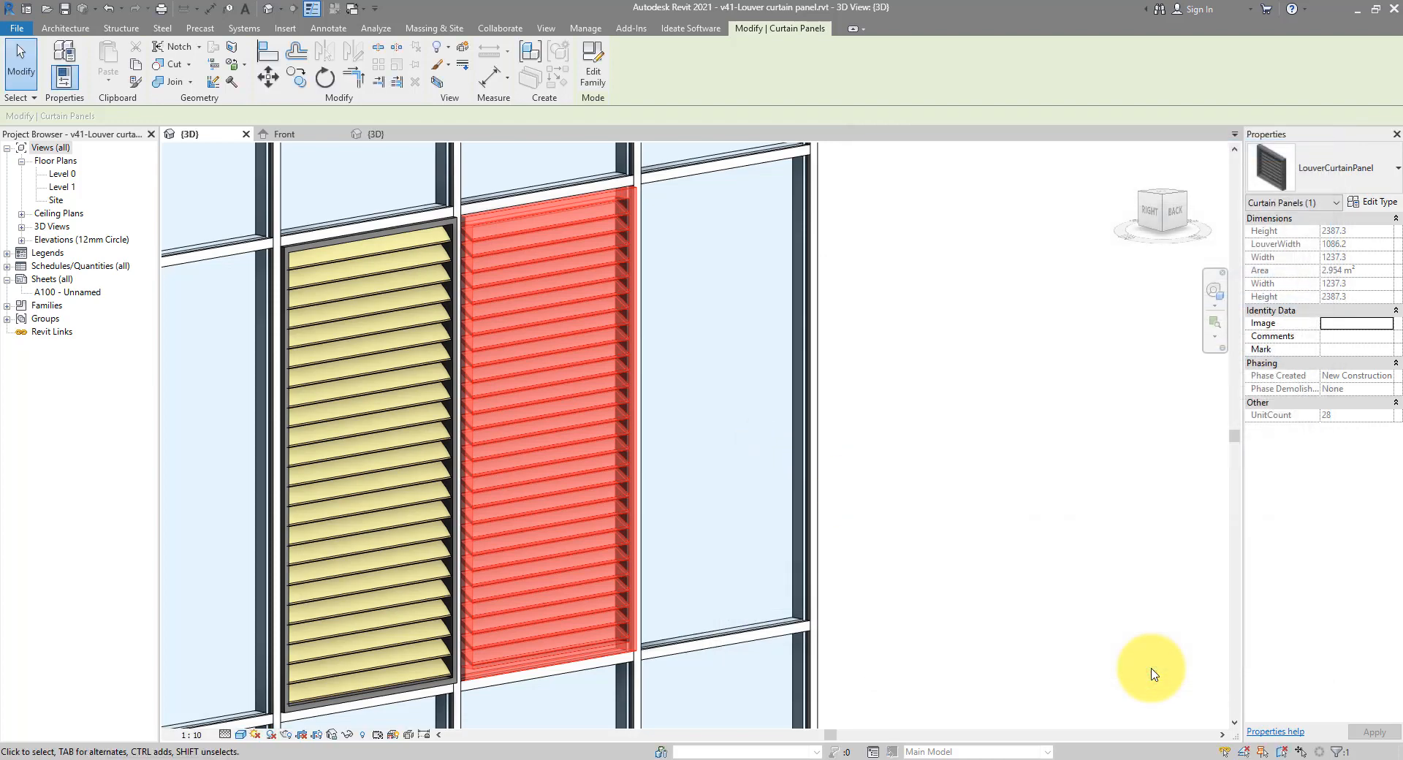
pyautogui.click(1151, 669)
# Set the LouverCurtainPanel type's Spacing to 100 and apply it
pyautogui.moveTo(562, 359)
pyautogui.keyDown('shift'); pyautogui.mouseDown(button='middle')
pyautogui.moveTo(573, 432)
pyautogui.moveTo(573, 344)
pyautogui.mouseUp(button='middle'); pyautogui.keyUp('shift')
pyautogui.click(575, 337)
pyautogui.scroll(2, 584, 264)
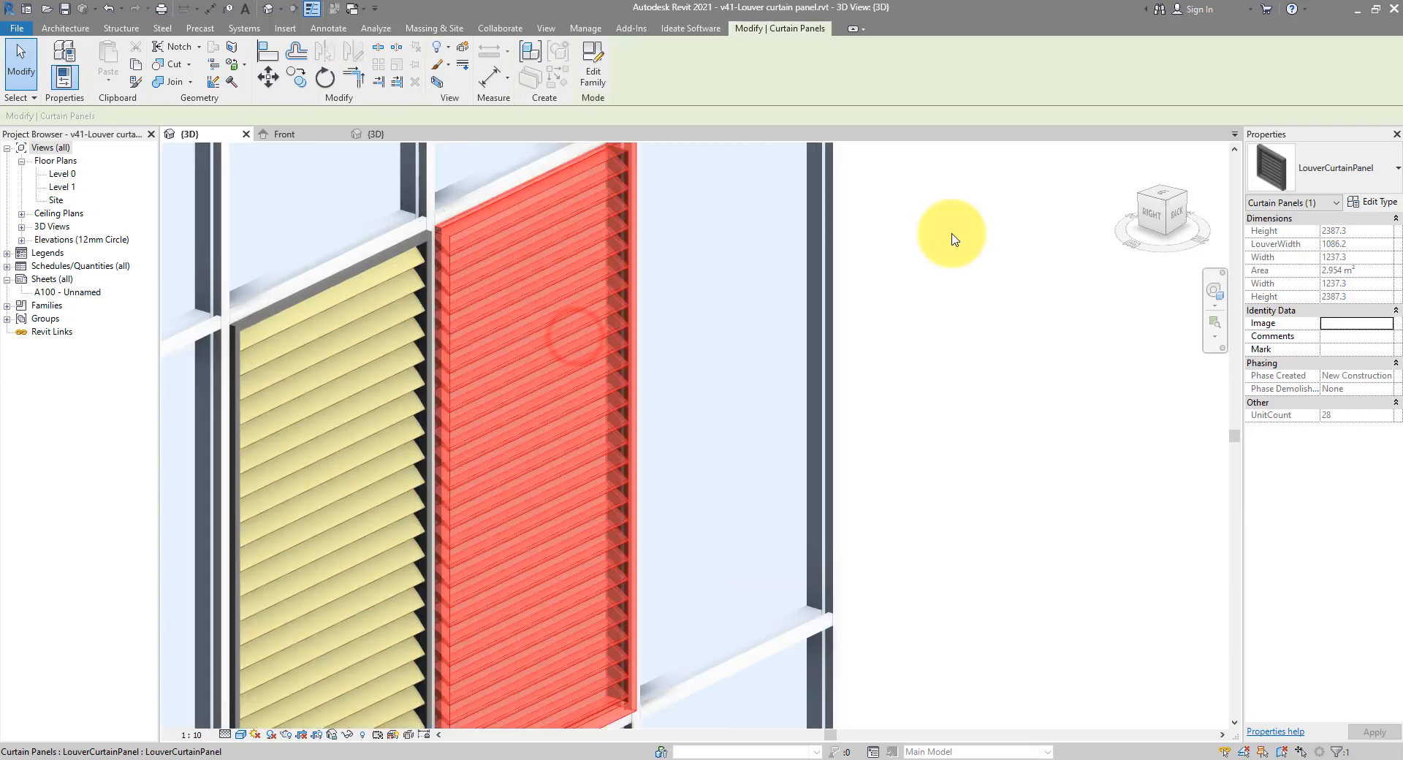
pyautogui.click(1354, 202)
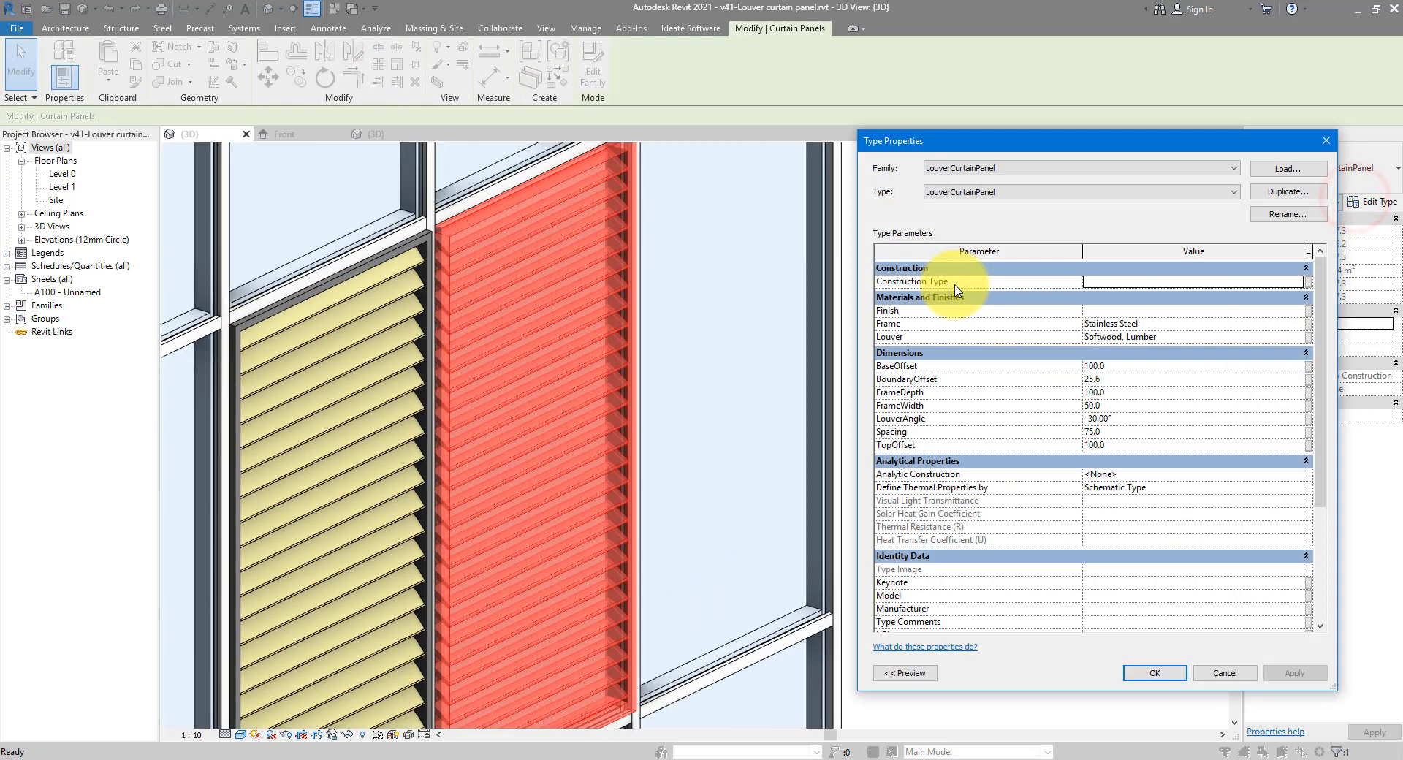
pyautogui.click(1128, 434)
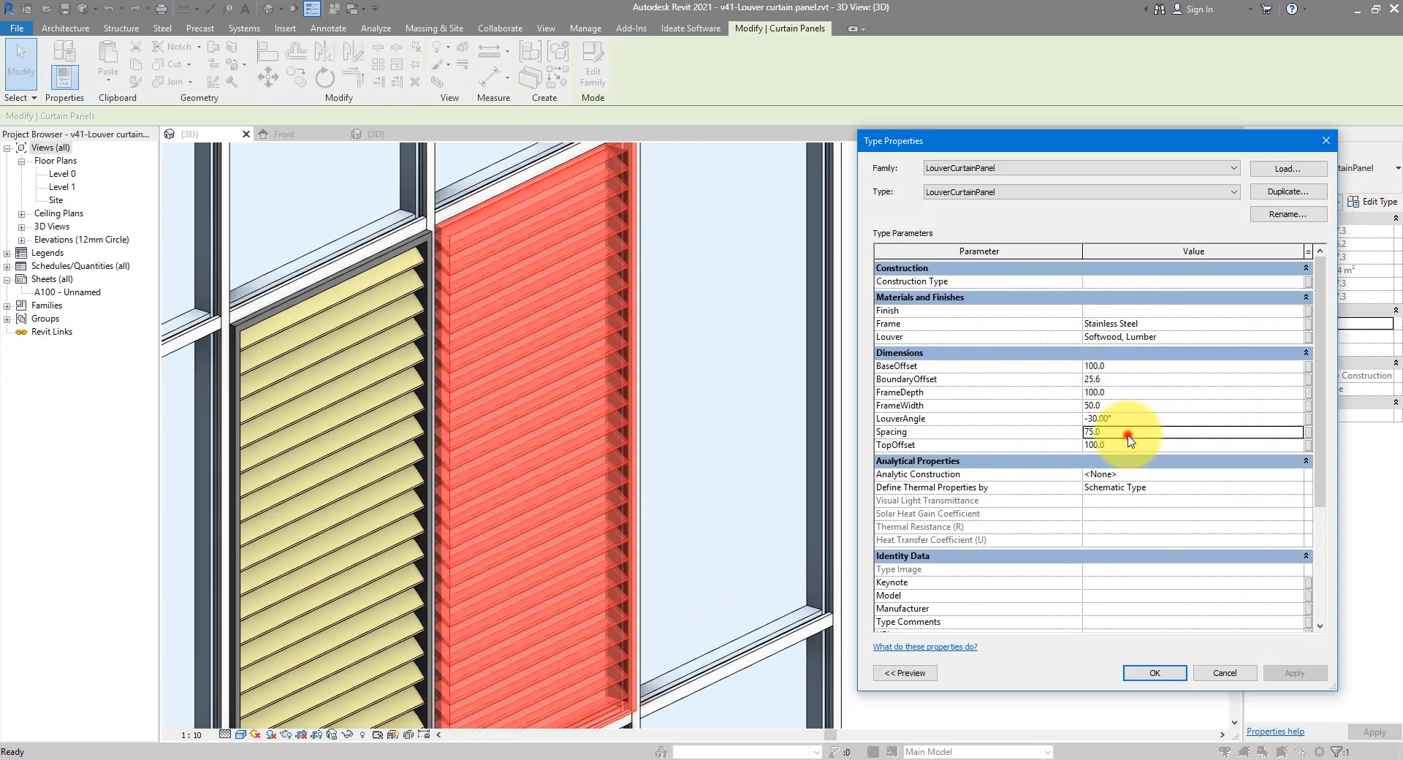
pyautogui.press('Return')
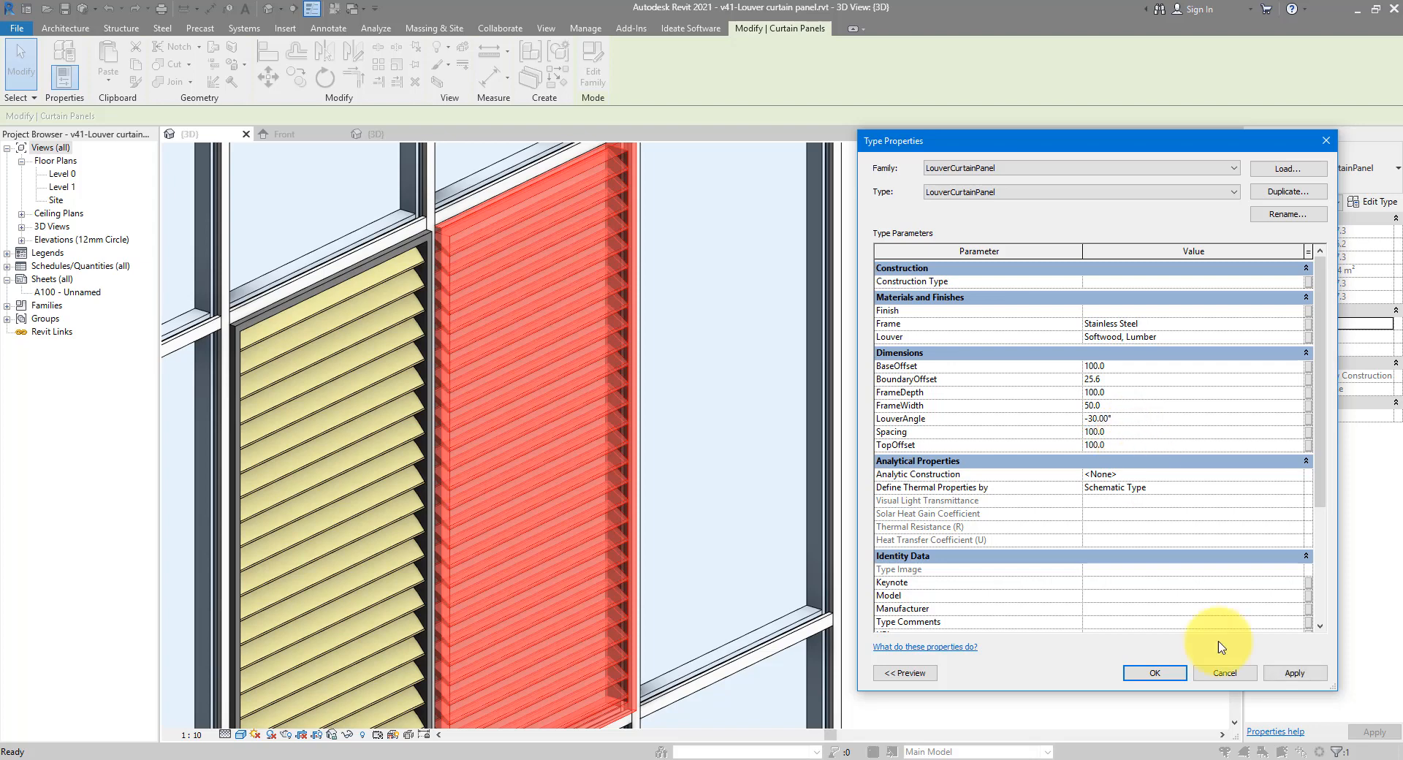
pyautogui.click(1284, 676)
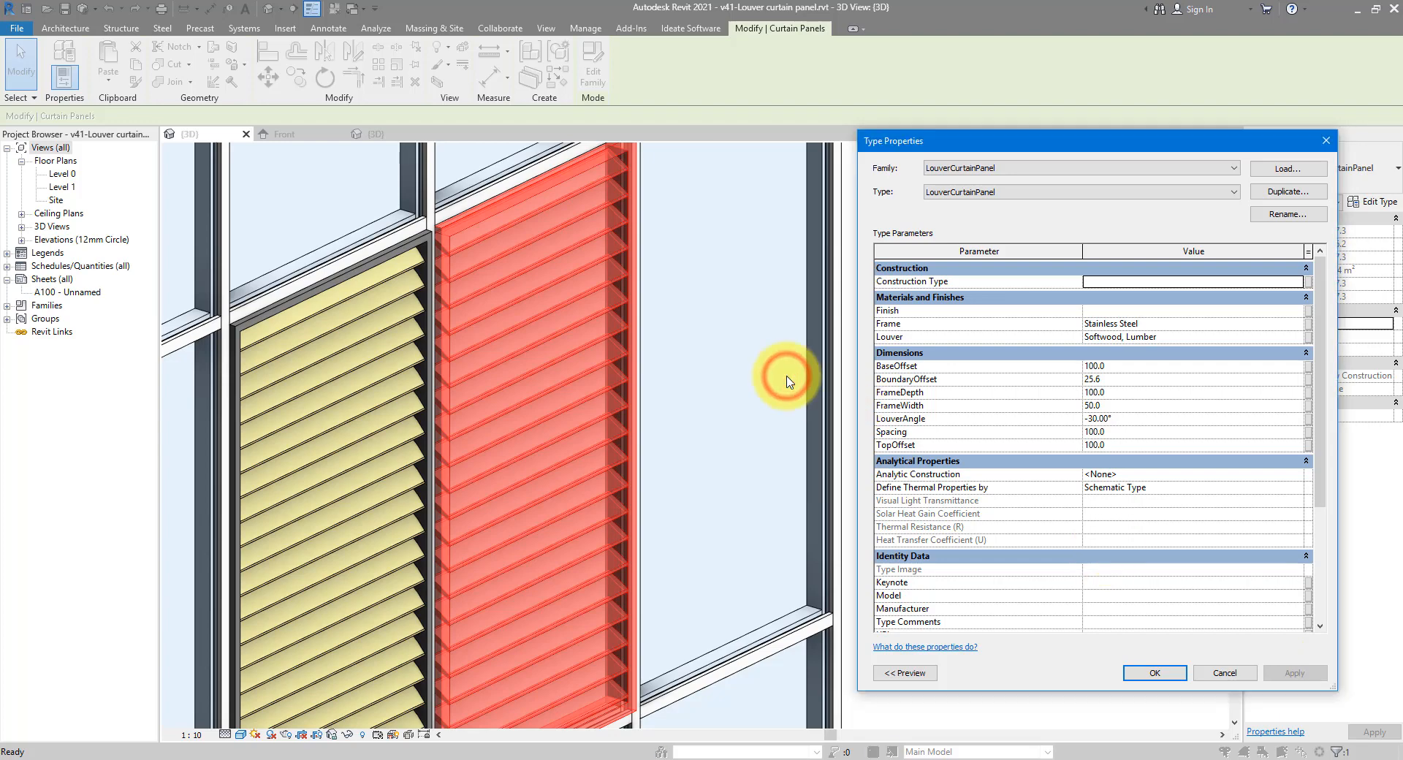
pyautogui.press('Return')
pyautogui.moveTo(407, 251); pyautogui.dragTo(814, 431, button='middle')
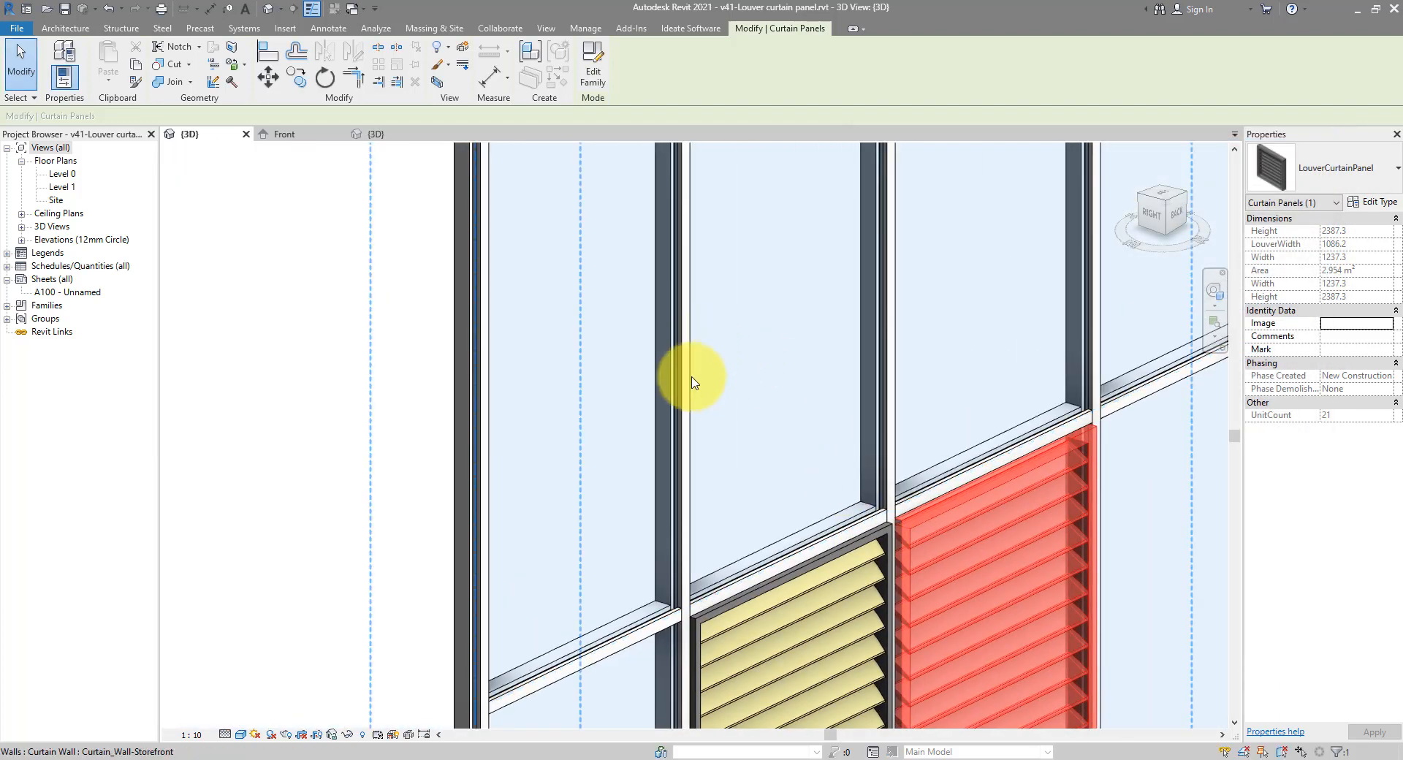
# Open the Level 0 floor plan and zoom in on a mullion
pyautogui.scroll(-2, 673, 293)
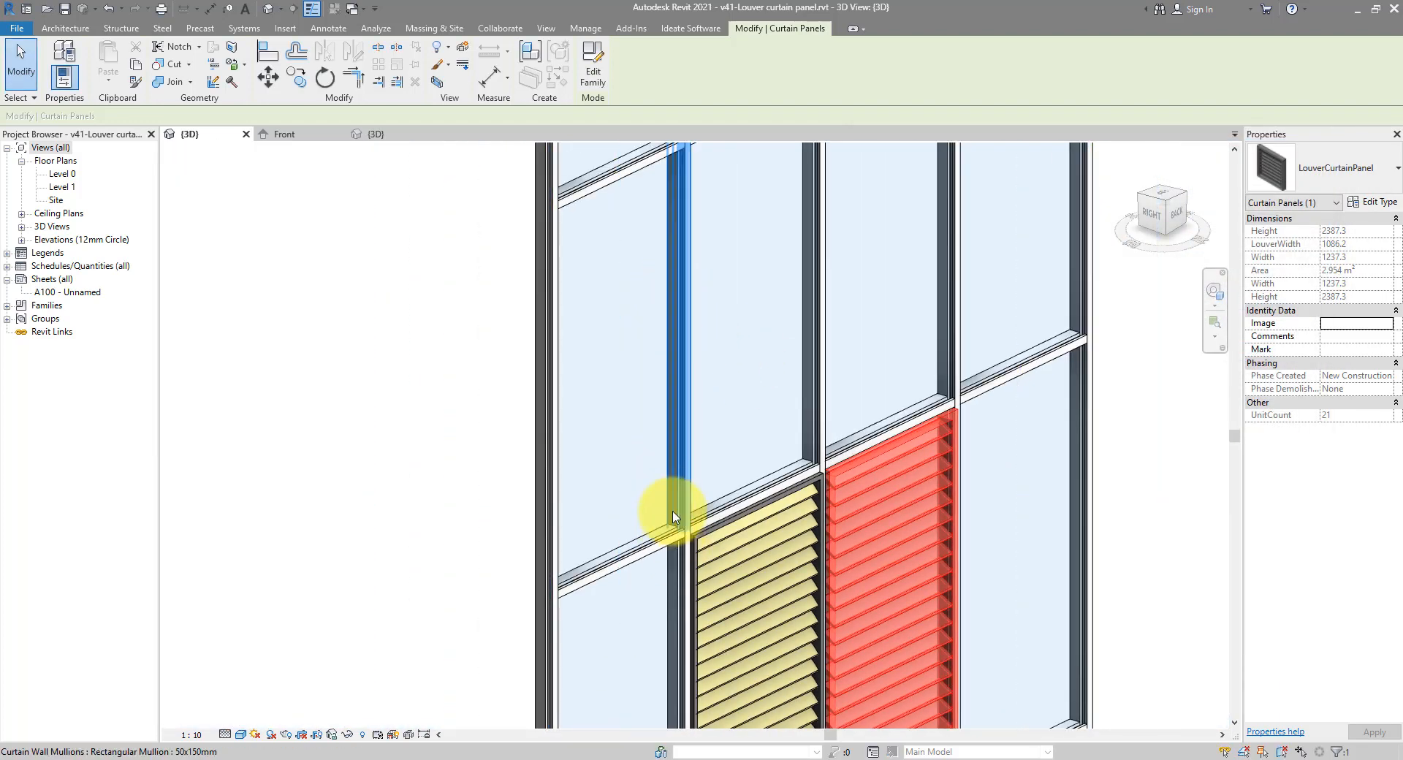
pyautogui.doubleClick(64, 176)
pyautogui.scroll(5, 724, 307)
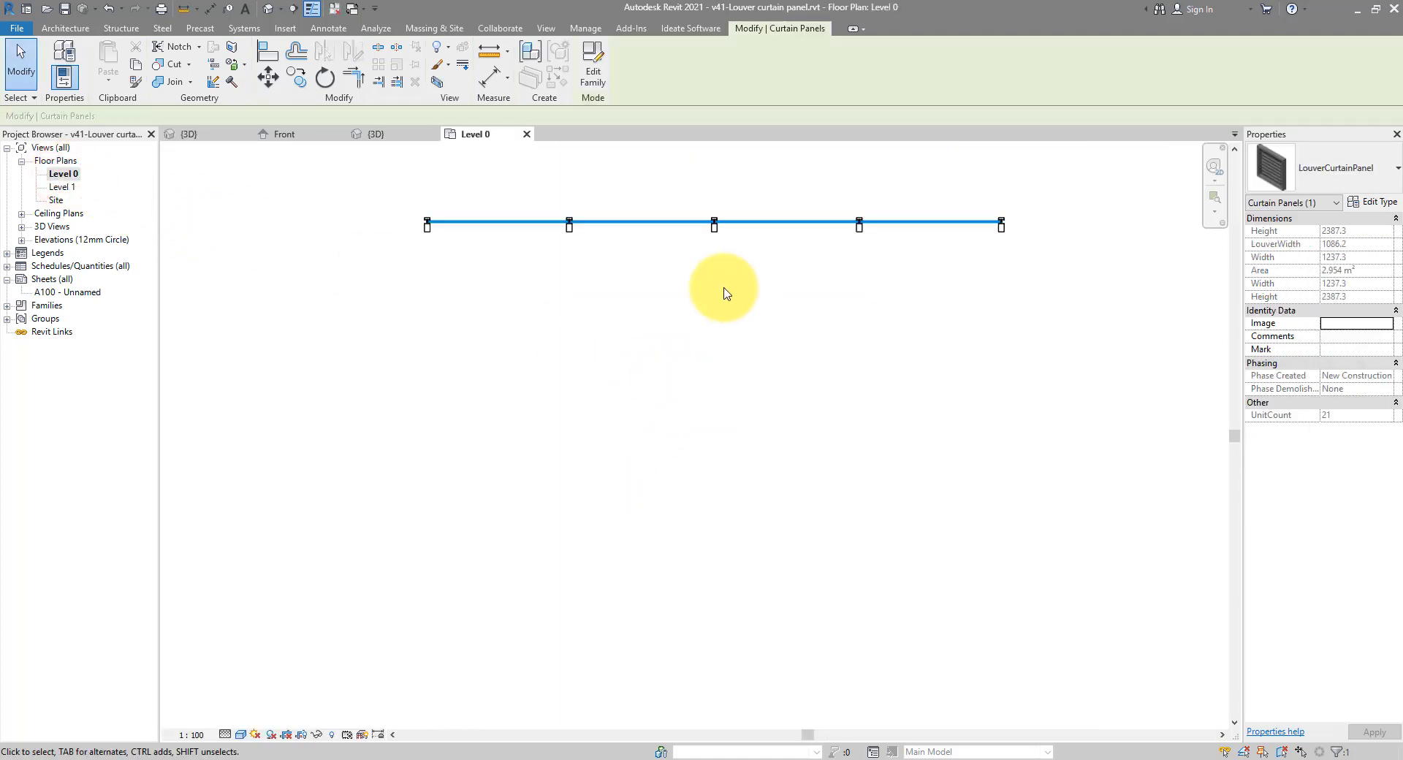
pyautogui.scroll(8, 755, 212)
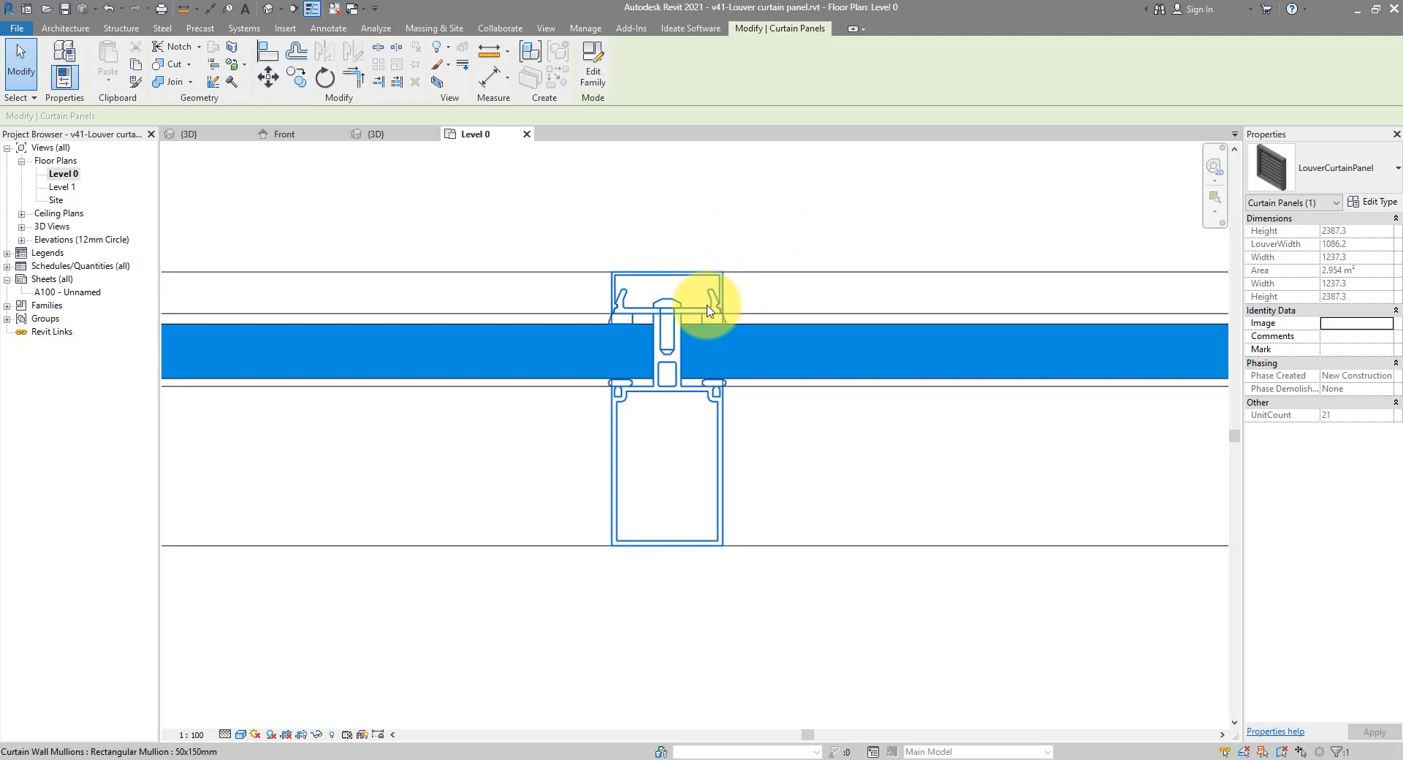
pyautogui.moveTo(533, 197); pyautogui.dragTo(765, 623)
pyautogui.click(766, 621)
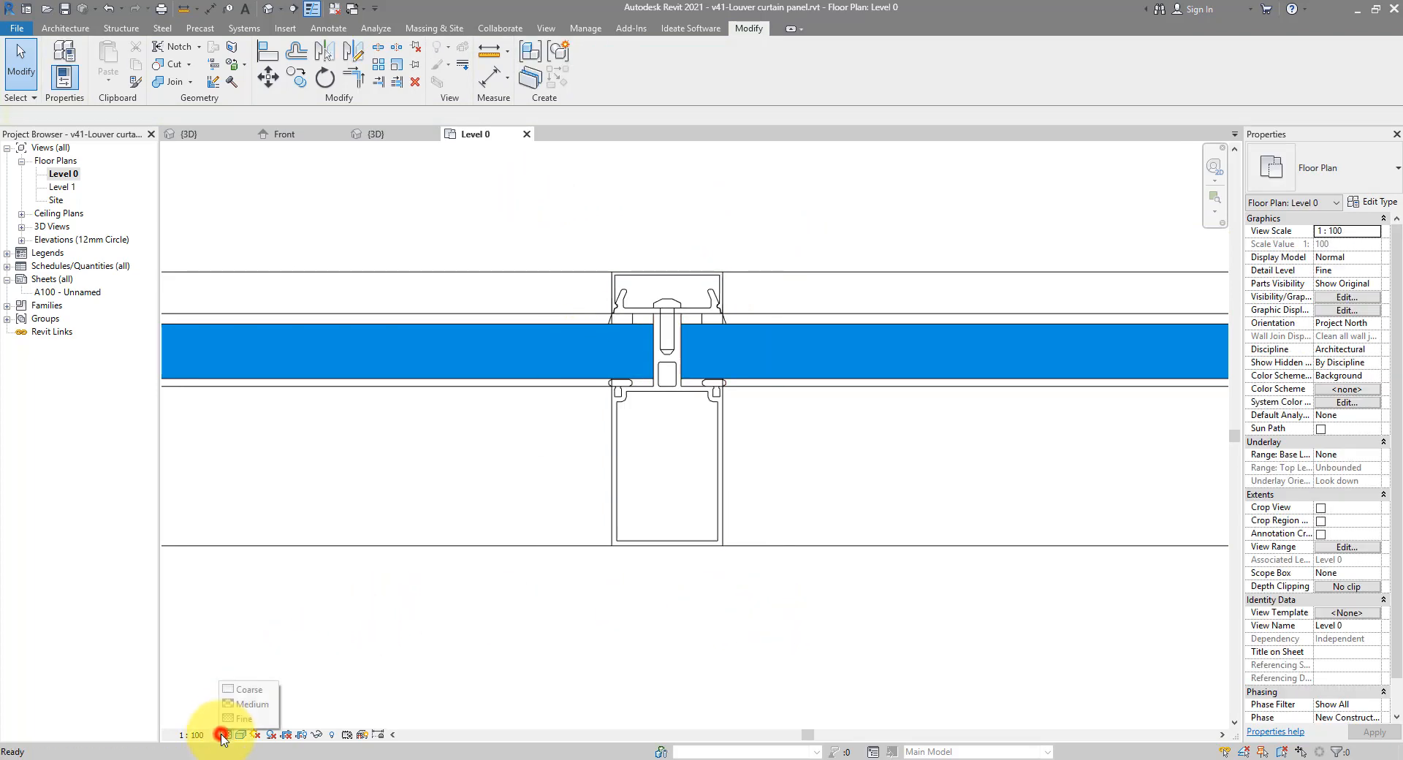
# Compare Coarse, Medium and Fine detail levels, leave Fine, and return to the default 3D view
pyautogui.click(247, 689)
pyautogui.click(225, 734)
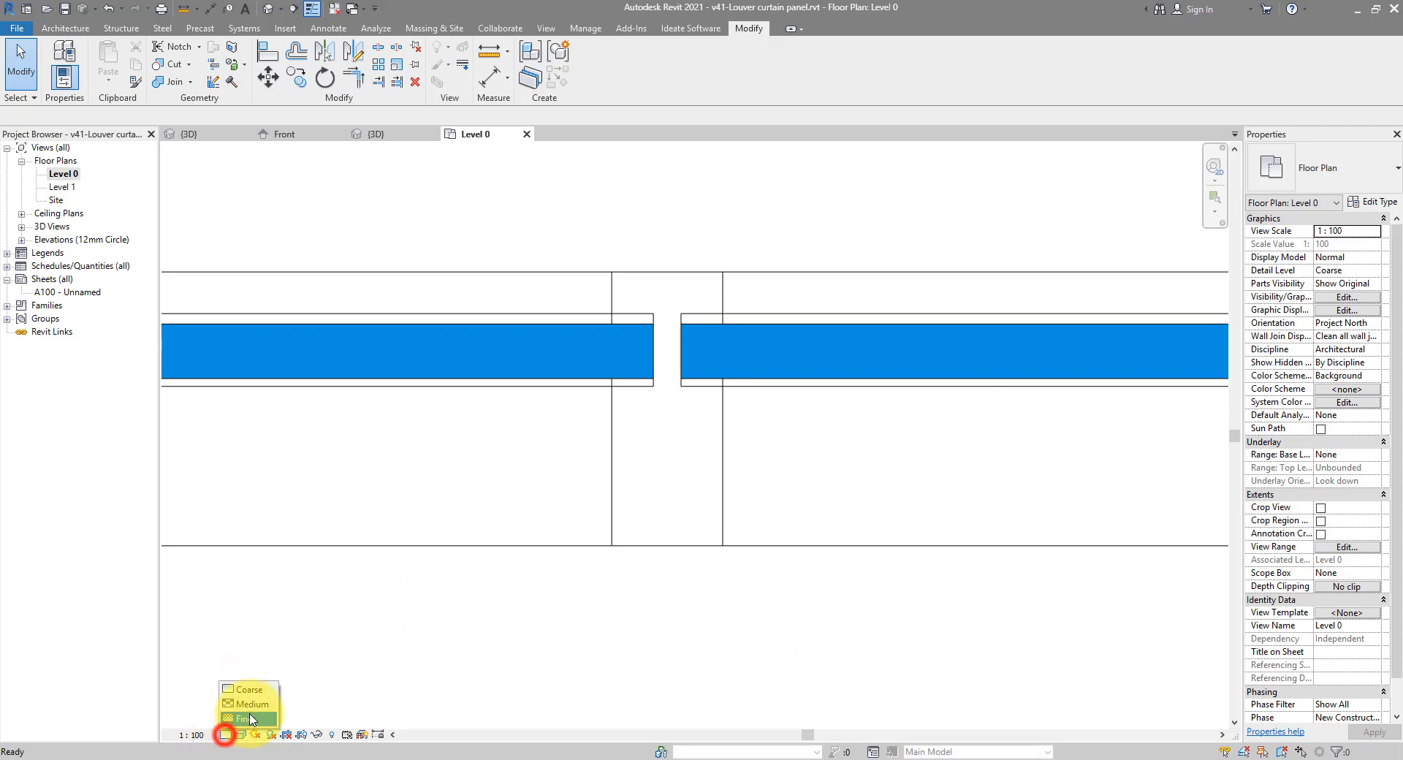
pyautogui.click(256, 705)
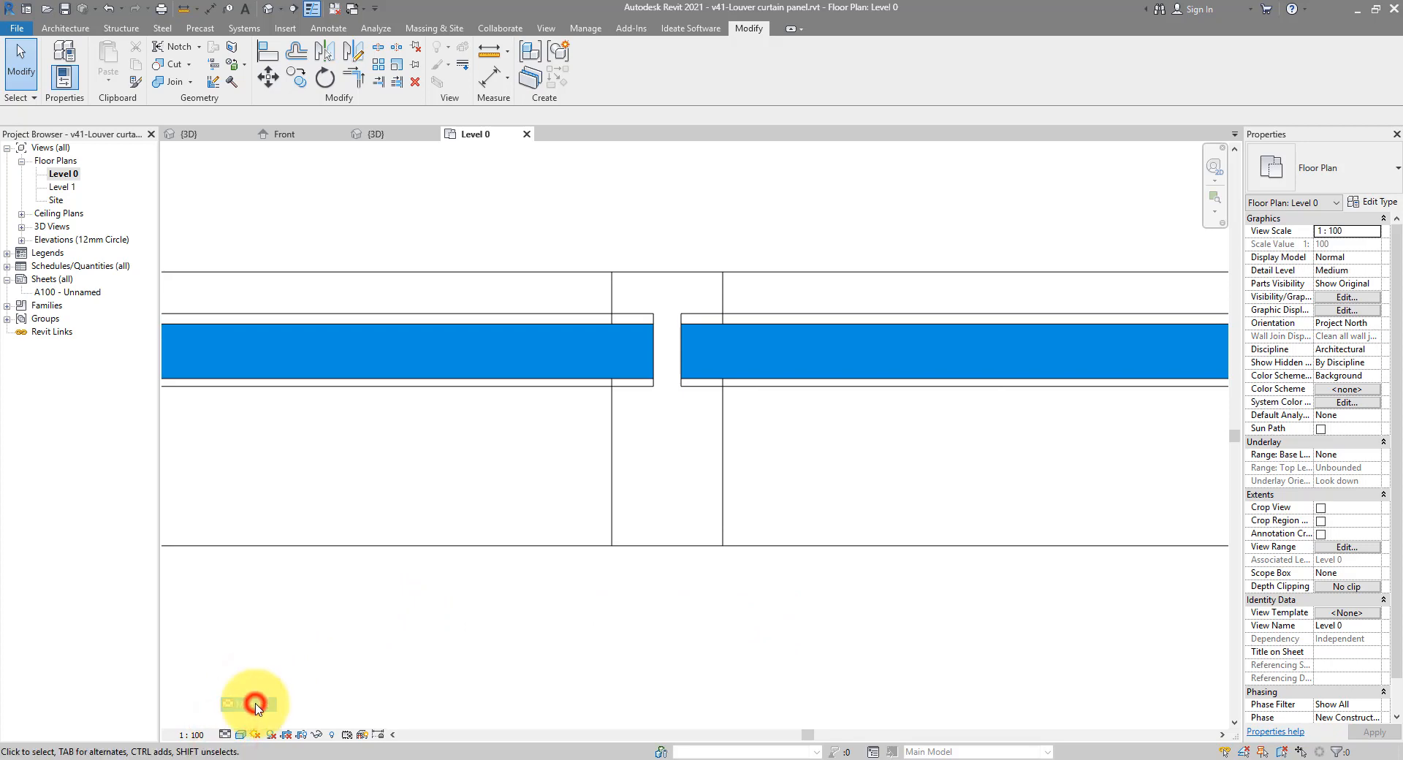
pyautogui.click(224, 735)
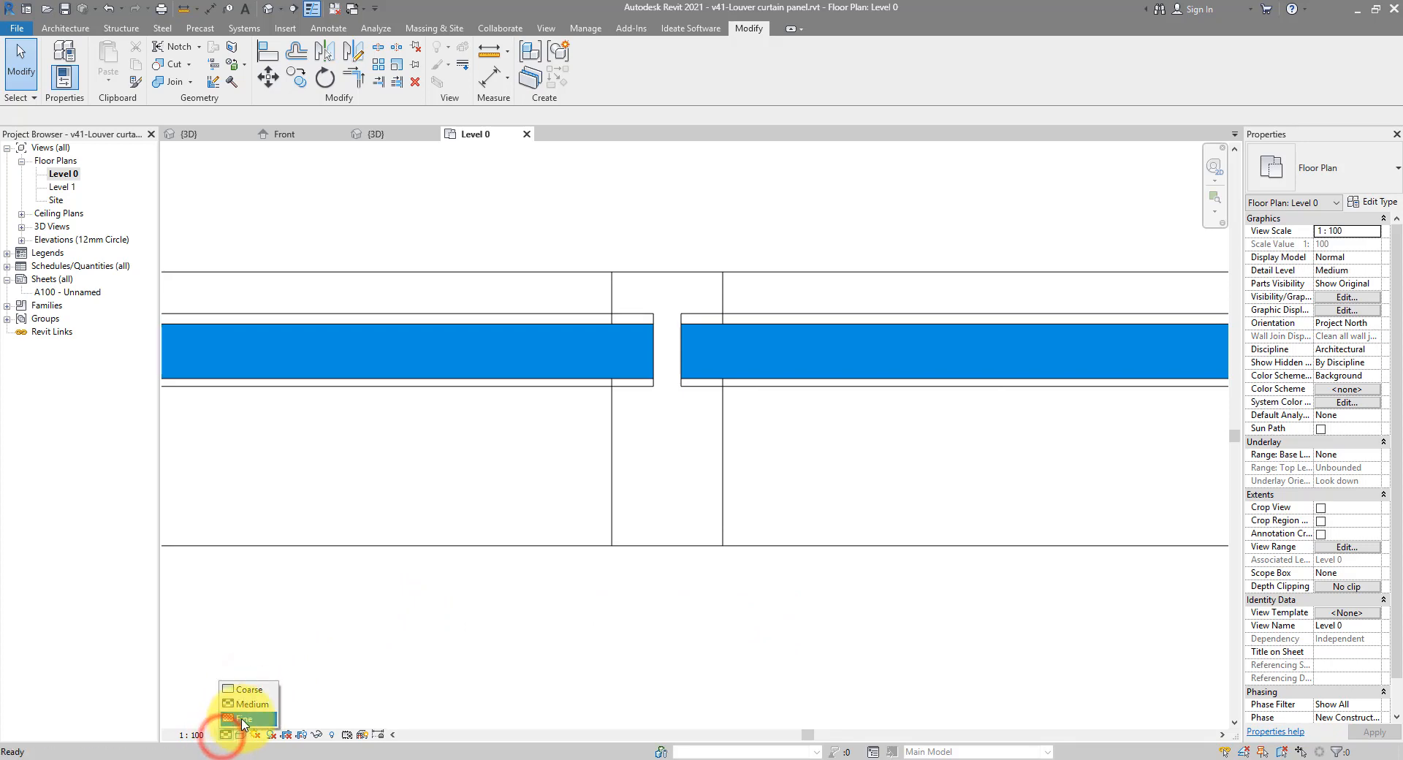
pyautogui.click(244, 721)
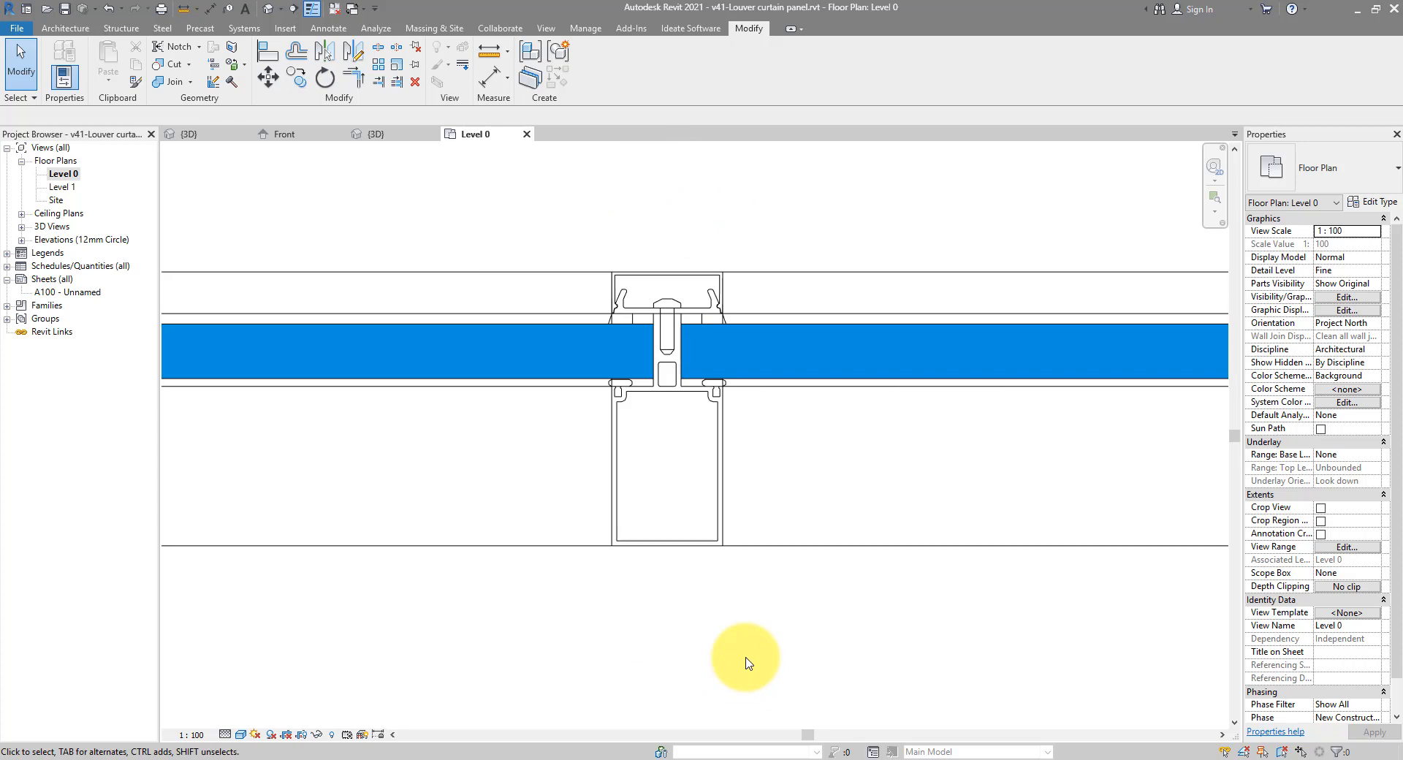
pyautogui.click(268, 8)
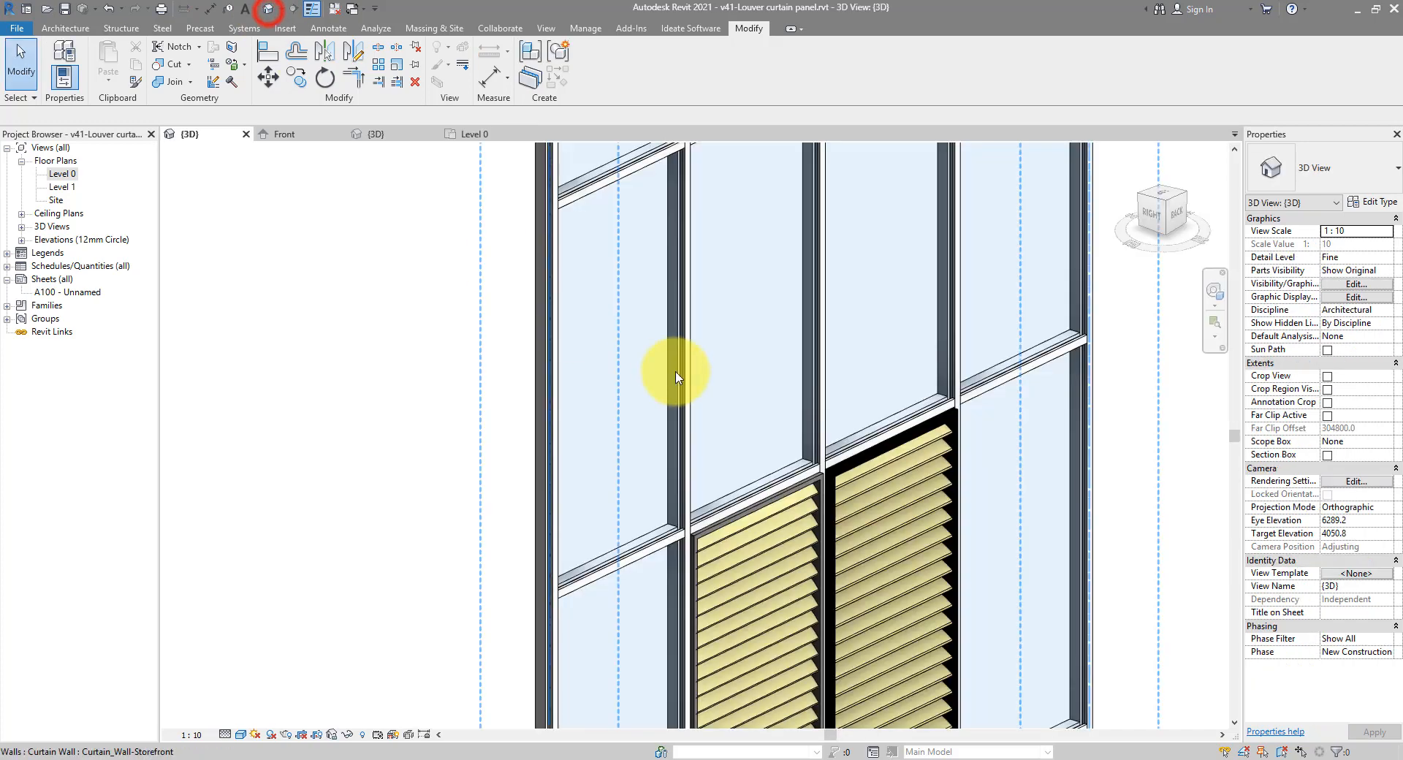
pyautogui.scroll(5, 816, 439)
pyautogui.scroll(2, 817, 438)
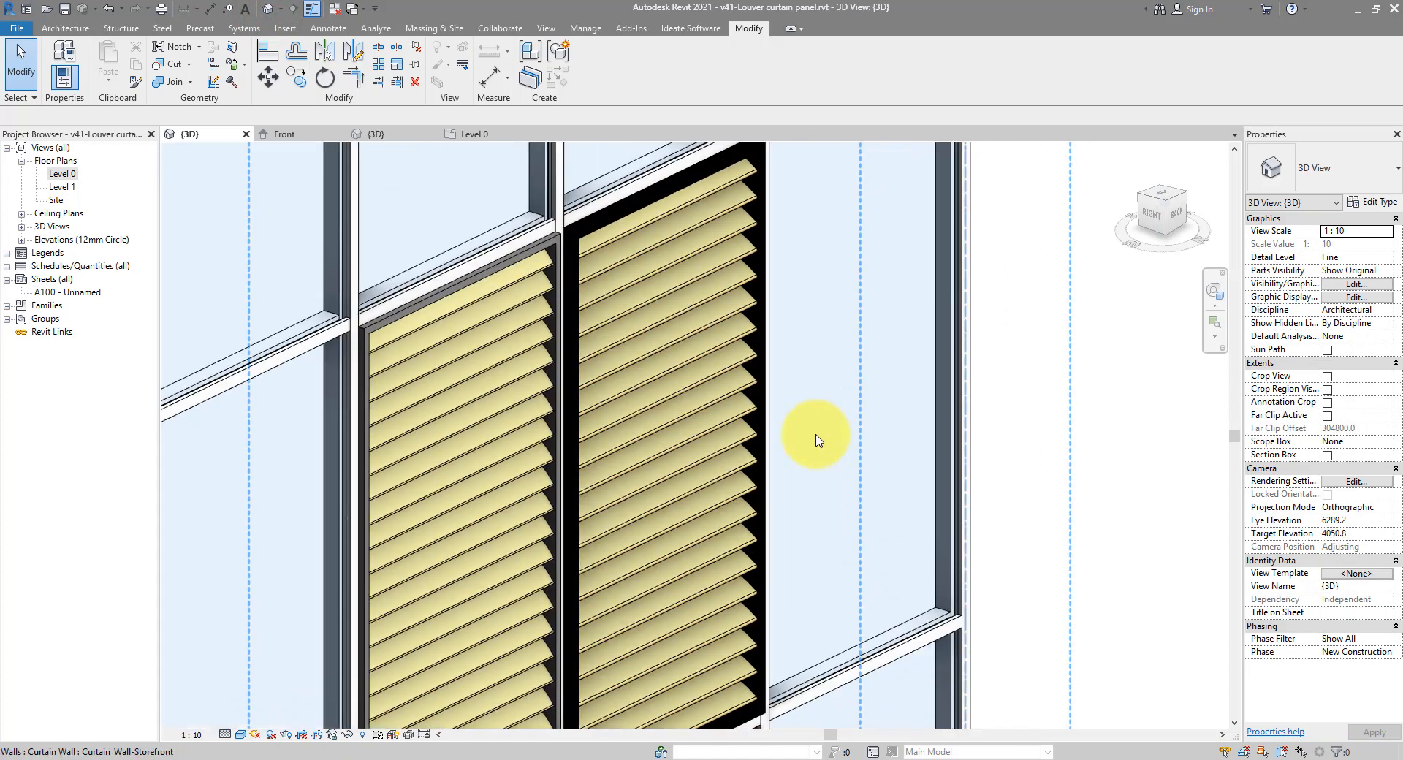